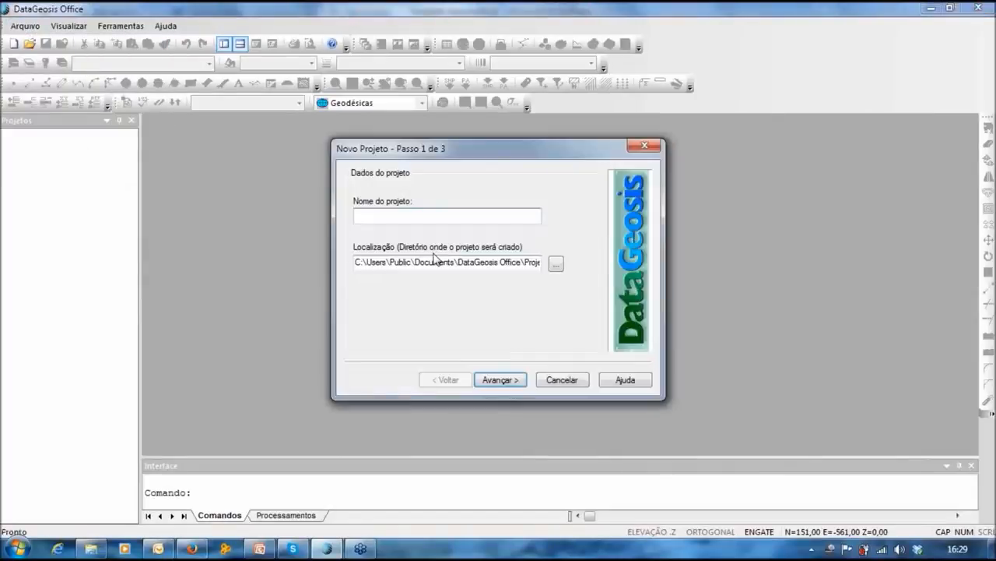
Step: Create project 'GEORREFERENCIAMENTO - 3A NORMA DO INCRA - WEBINAR', leaving owner and technician details blank
text(GEORRE)
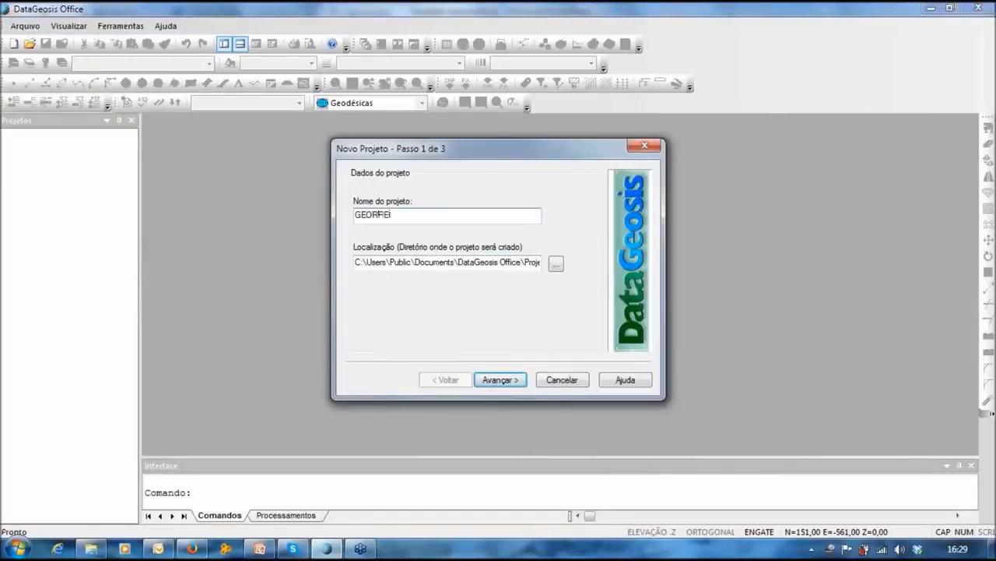
text(FERENCIAMENTO - 3A NO)
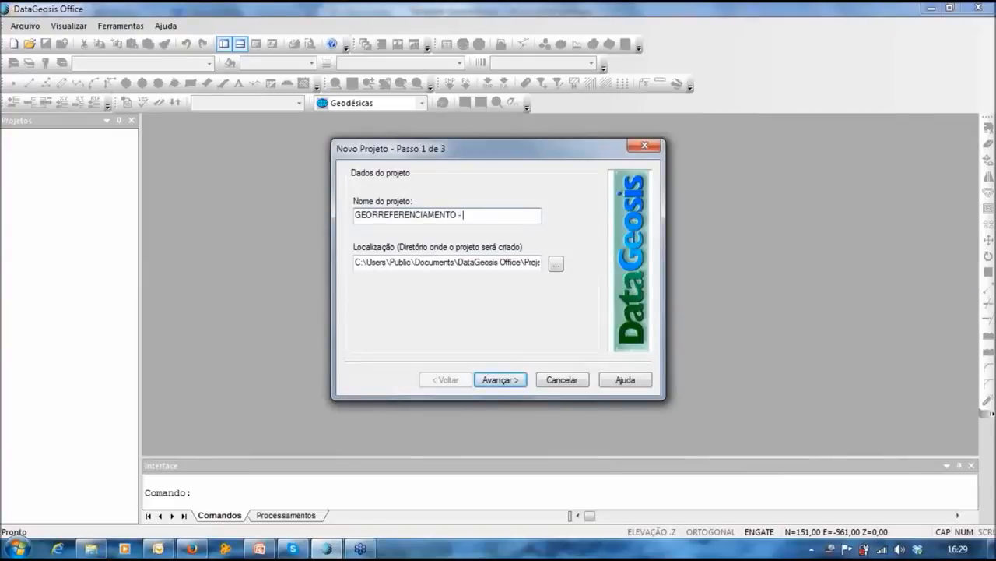
text(RMA DO INCRA - WEBINAR)
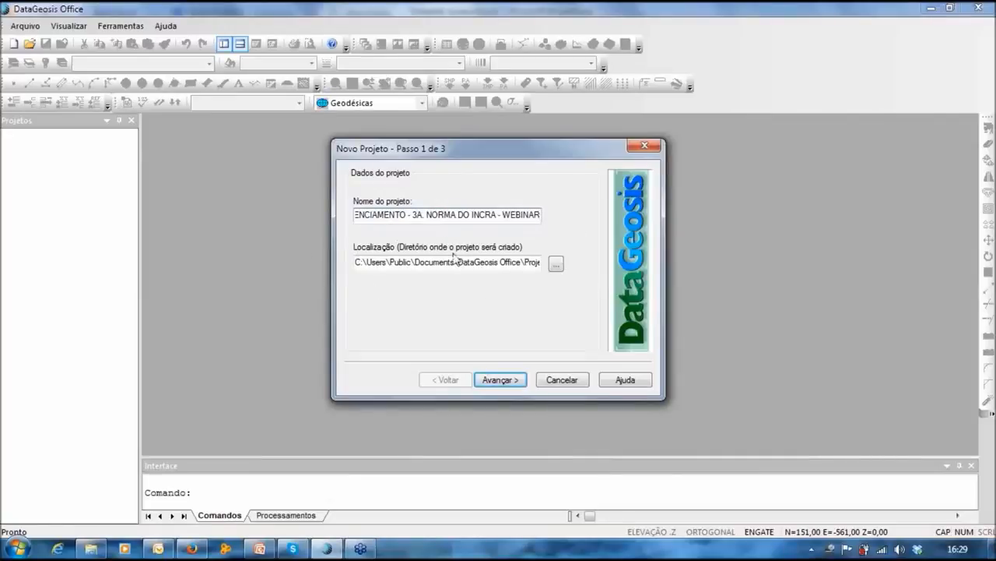
click(513, 380)
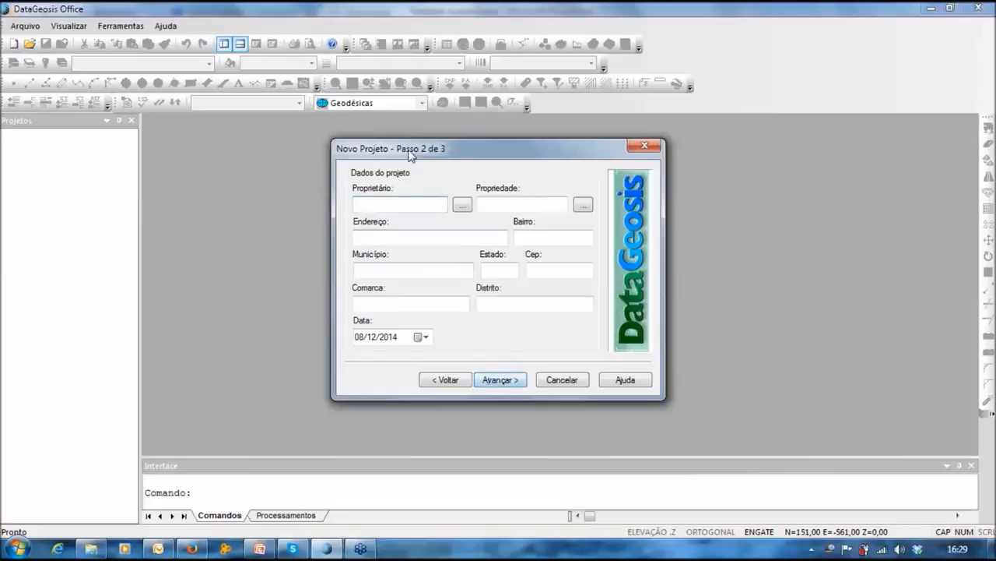
drag(406, 158, 394, 142)
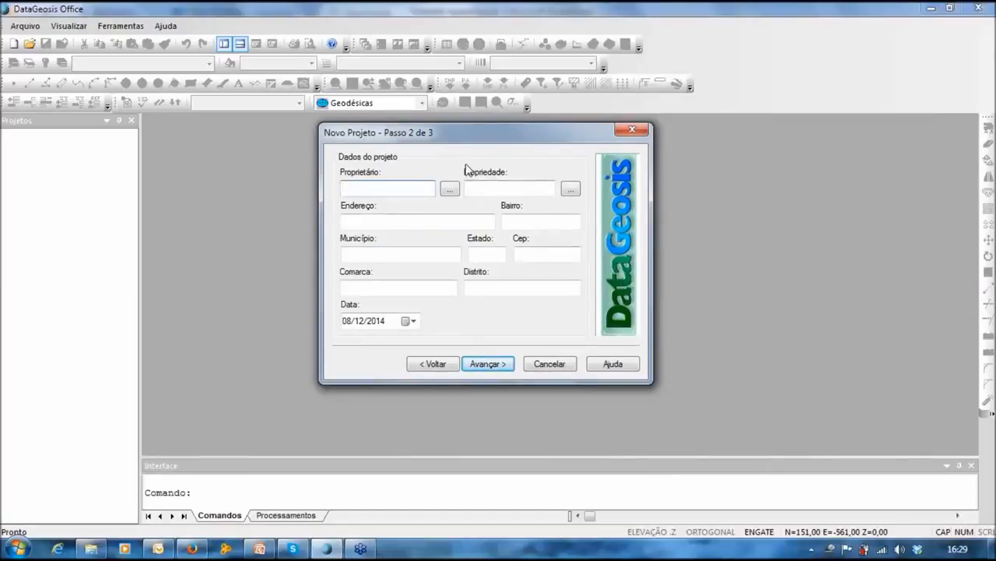
click(483, 365)
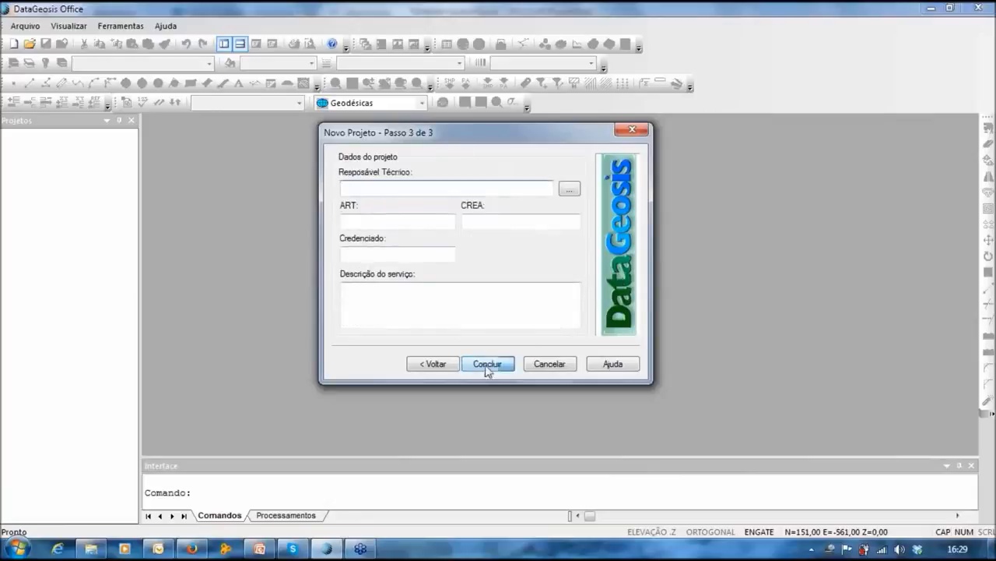
click(487, 364)
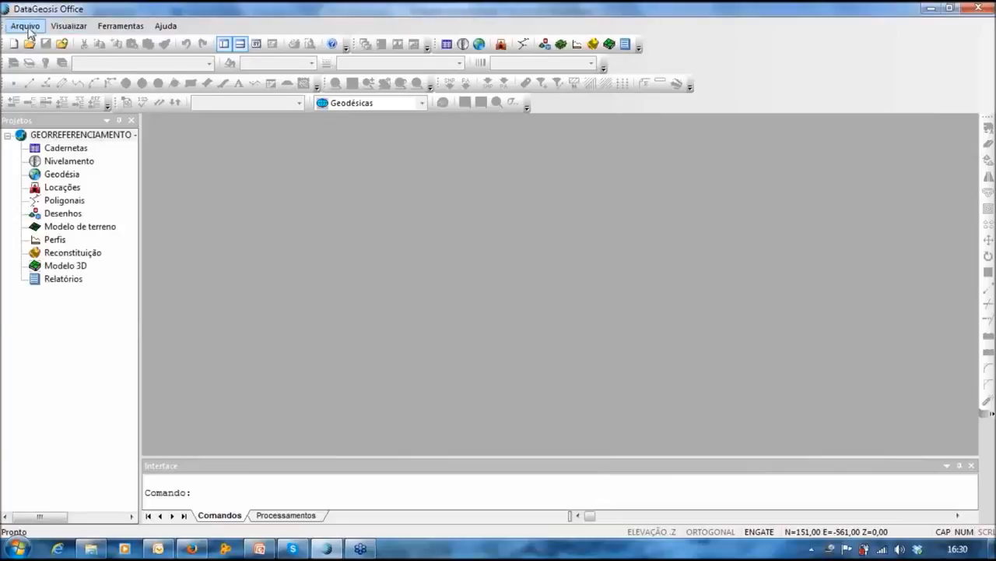
click(26, 26)
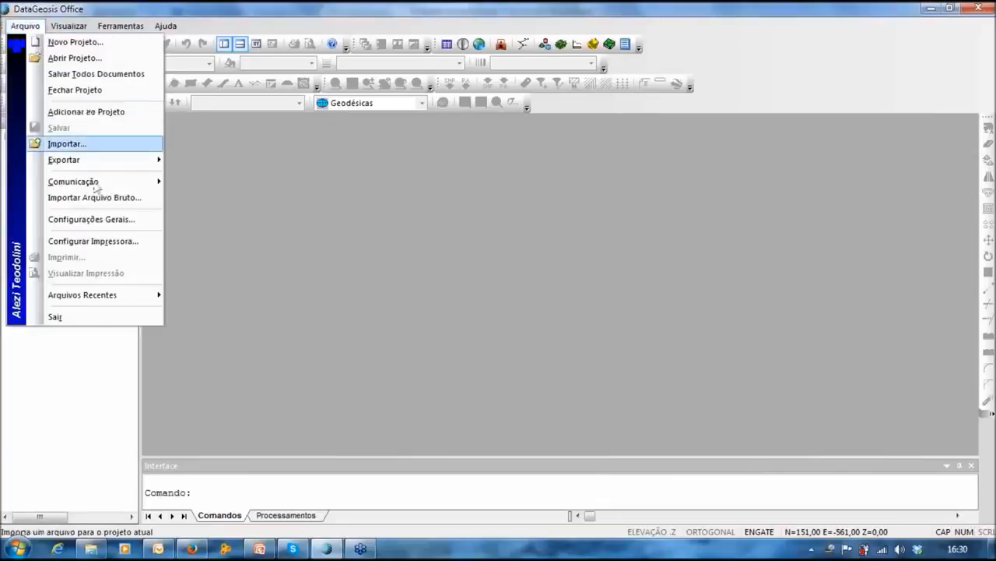
Step: In the Geodésia settings, choose topographic-polygon georeferencing on the SIRGAS 2000 datum
click(117, 221)
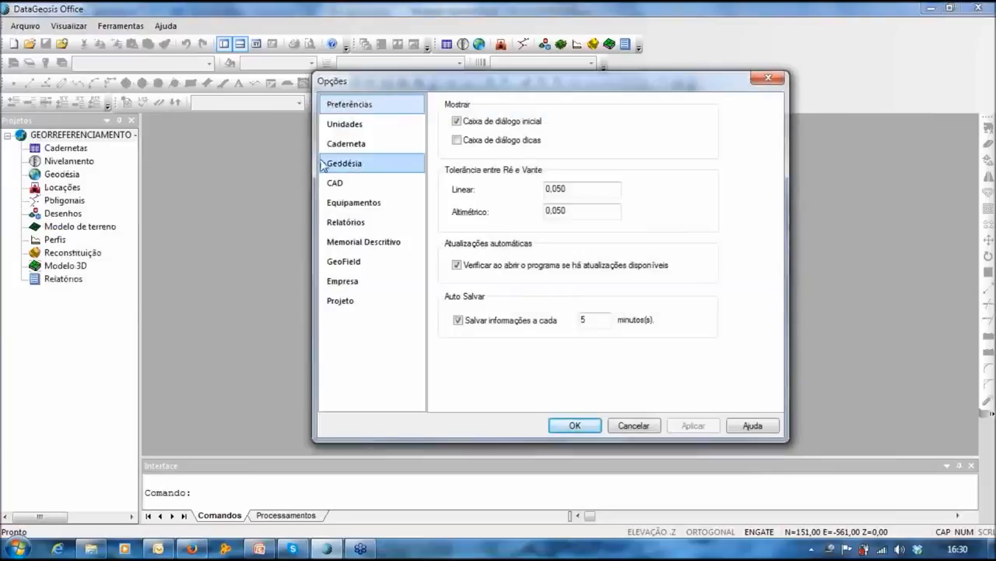
click(343, 163)
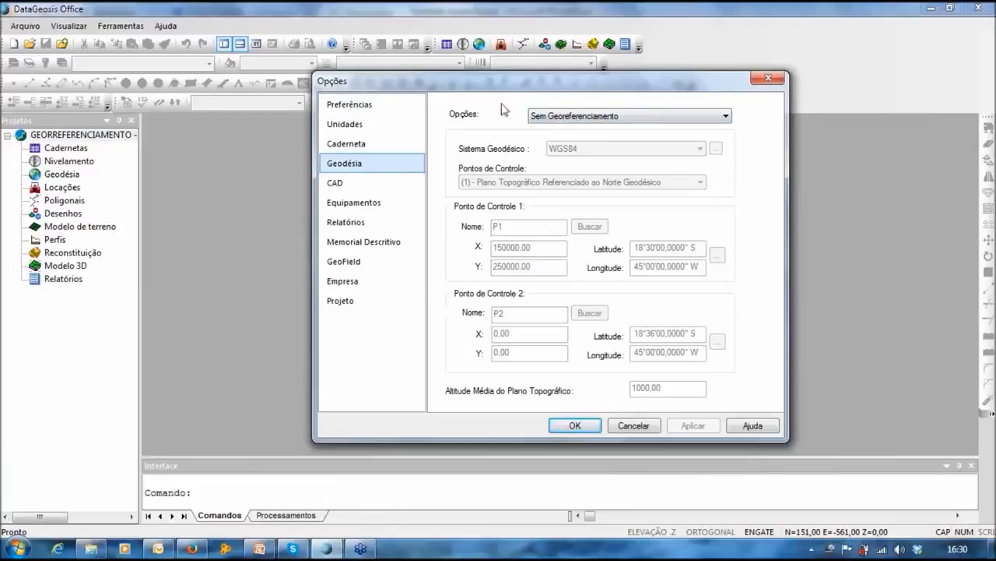
click(557, 116)
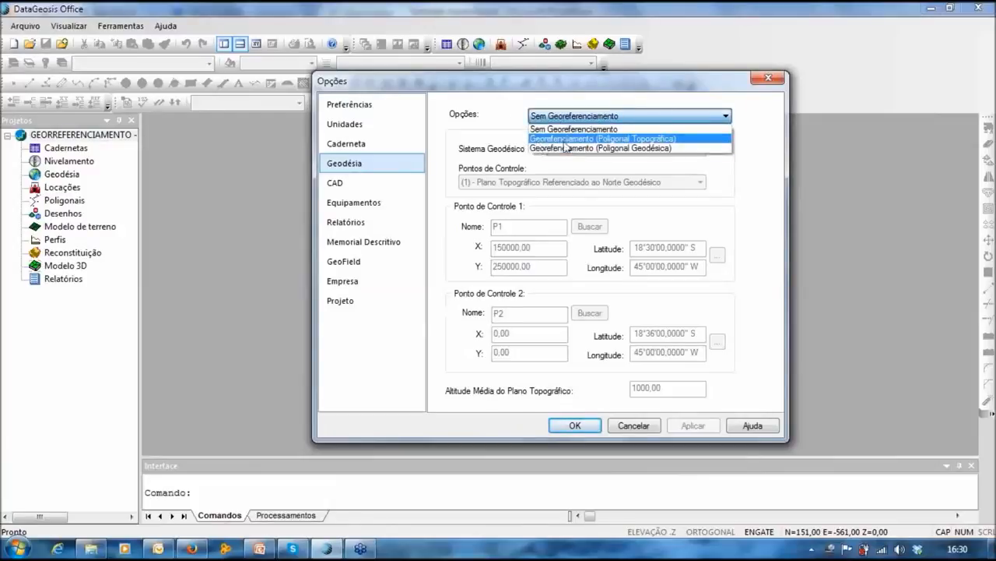
click(658, 138)
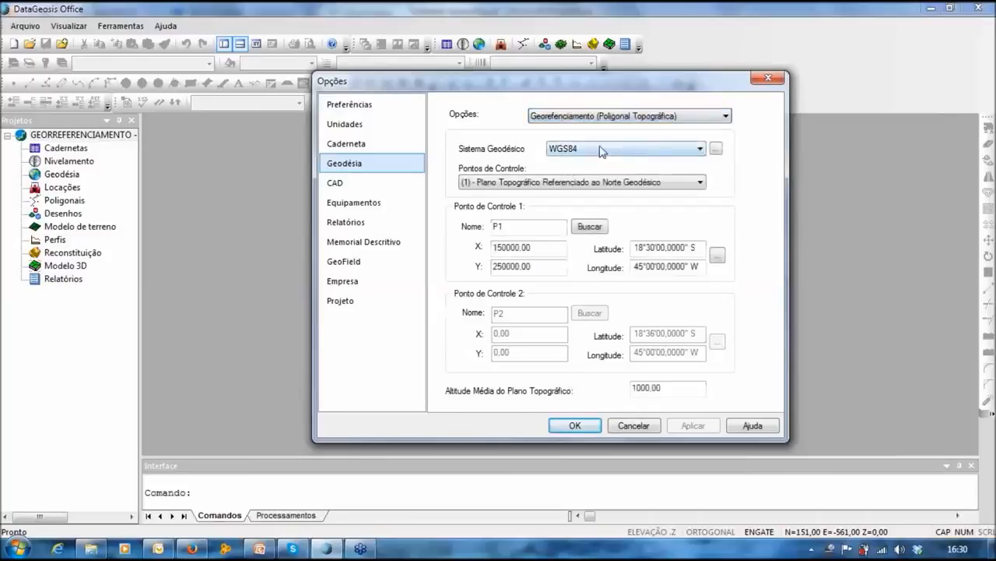
click(619, 149)
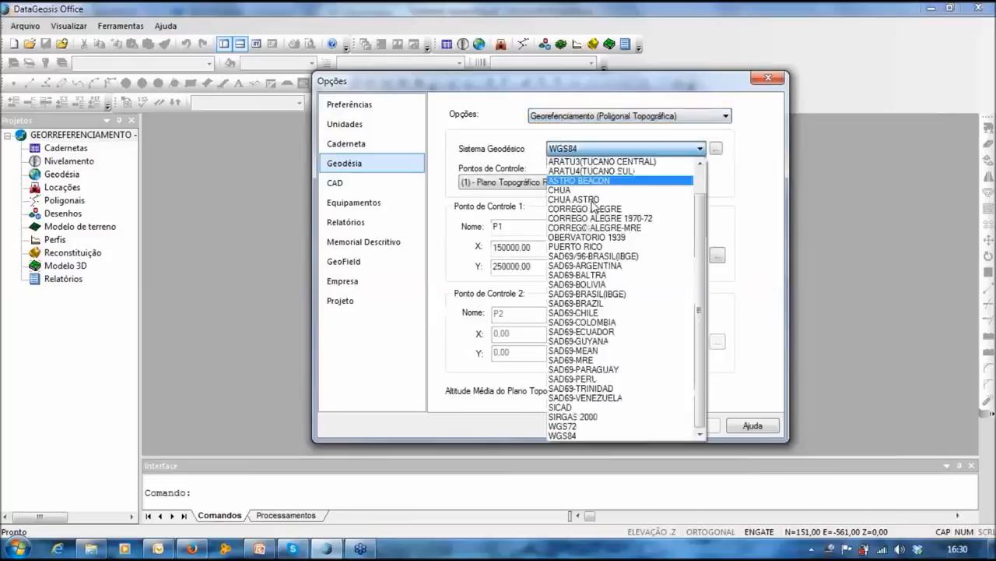
click(574, 418)
Step: Rename control point 1 to BASE and open its coordinate conversion
drag(536, 227, 470, 237)
text(BASE)
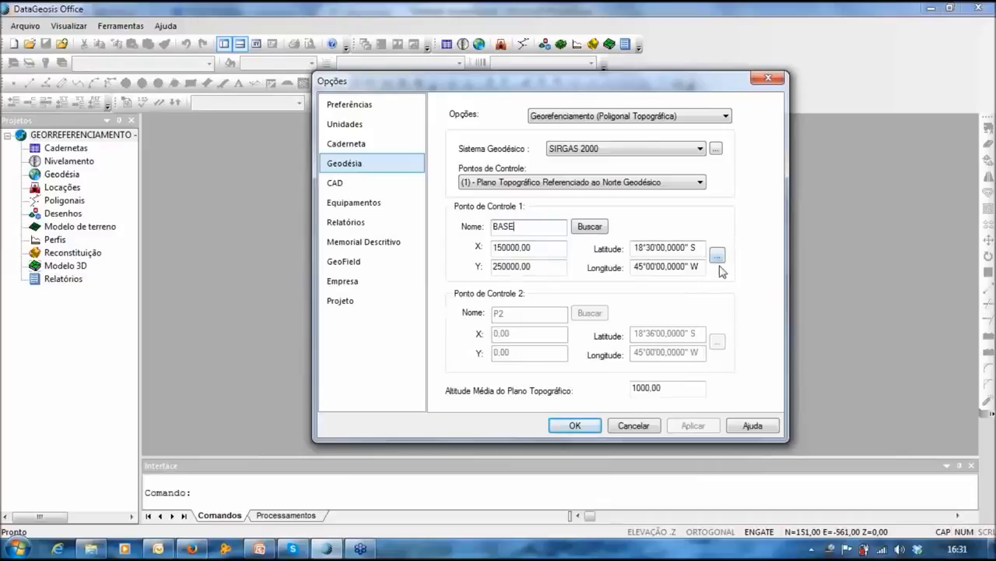
click(545, 267)
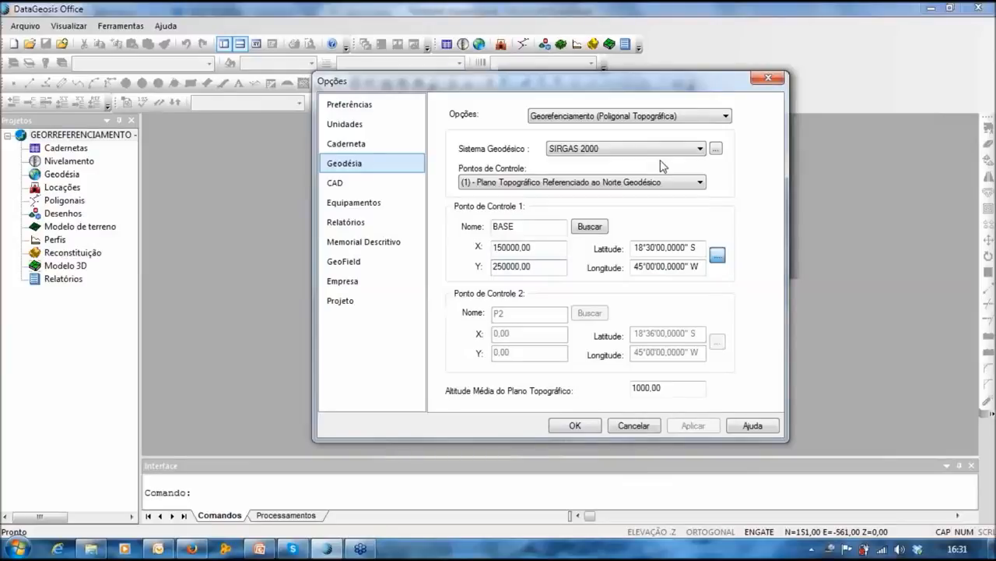
click(717, 255)
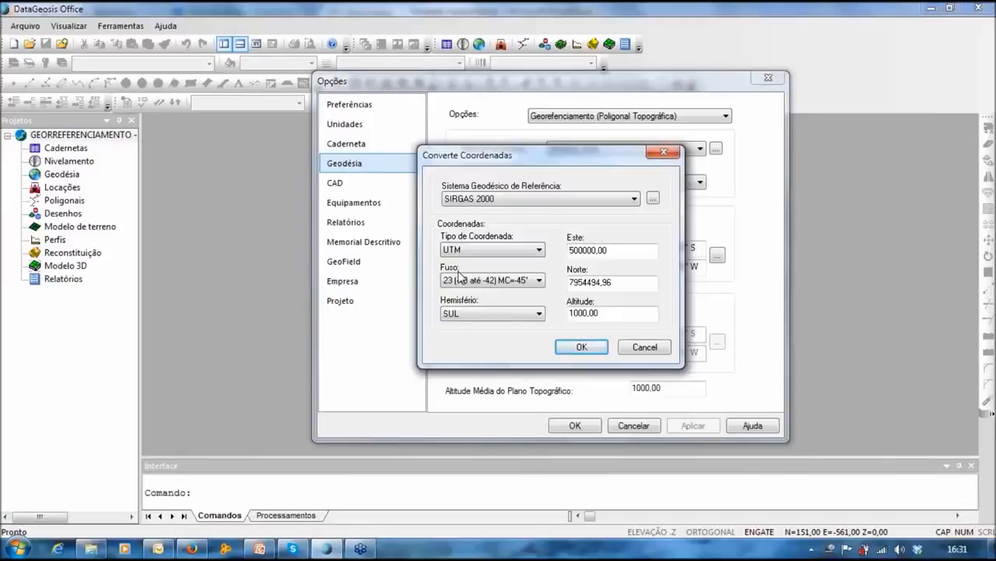
Step: Enter BASE's UTM coordinates: Este 274442,92, Norte 7605148,54, altitude 621,30
drag(627, 250, 531, 252)
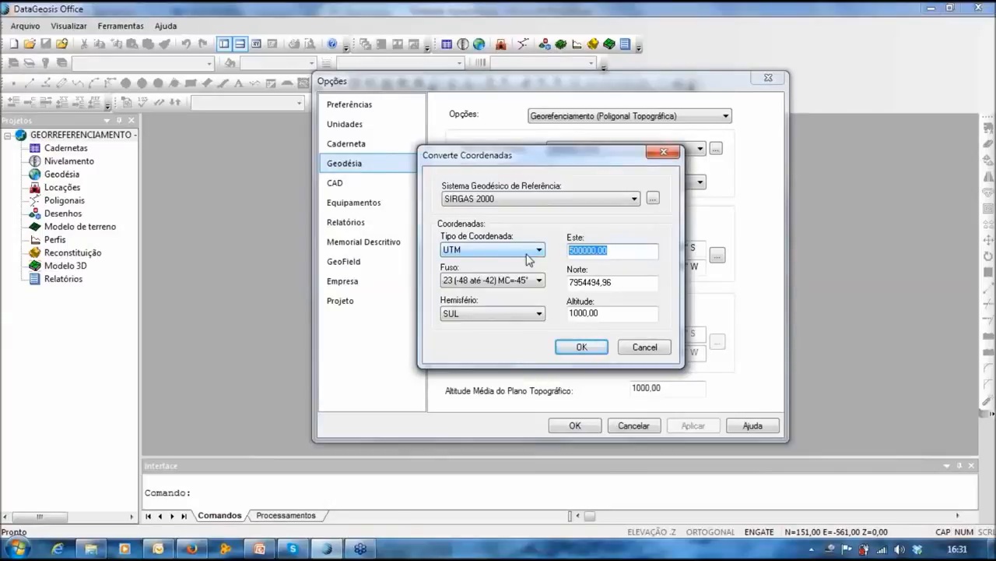
text(274442,92)
key(Tab)
key(Tab)
key(BackSpace)
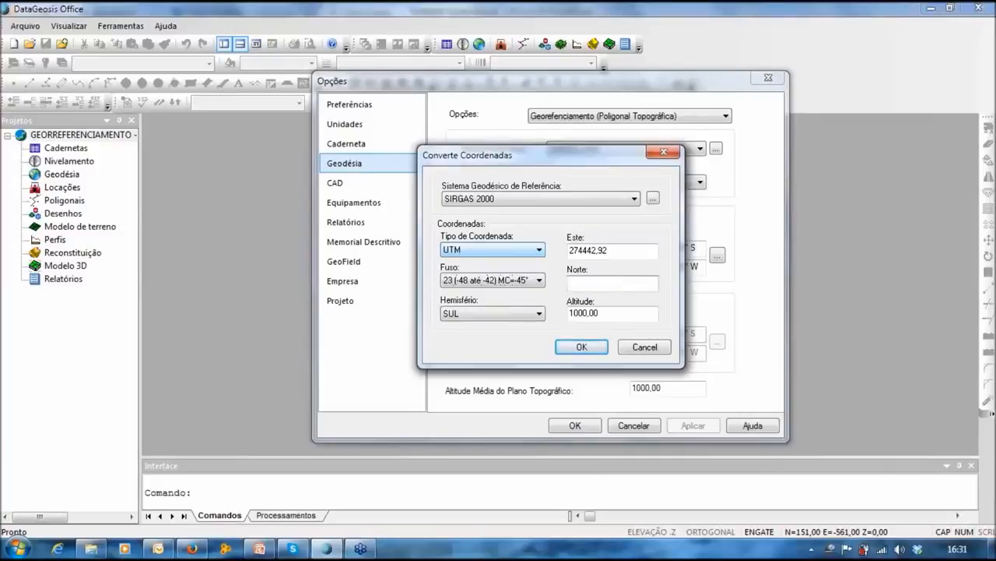
text(7605148,54)
key(Tab)
text(632)
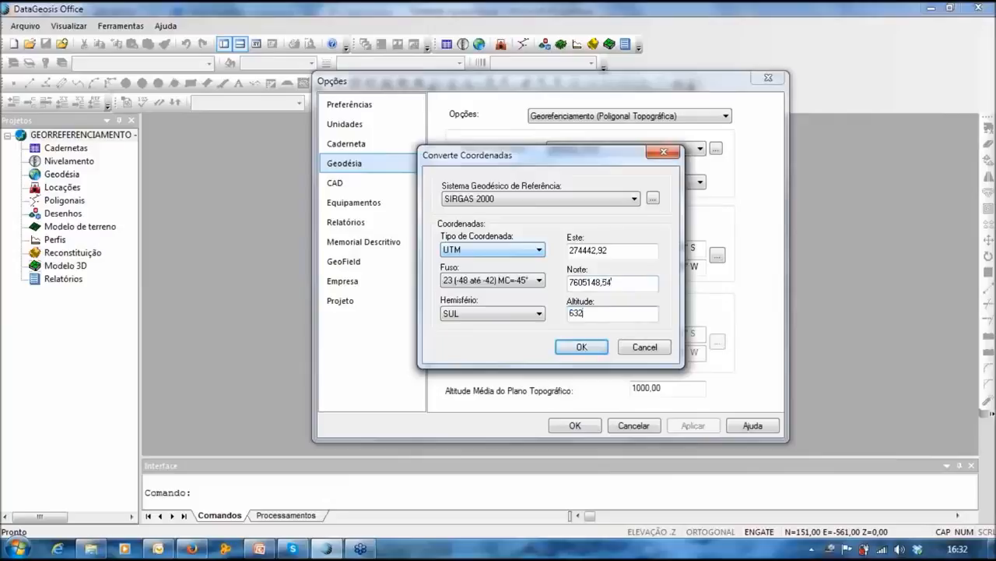
text(,3)
key(BackSpace)
key(BackSpace)
key(BackSpace)
key(BackSpace)
text(21,30)
click(586, 354)
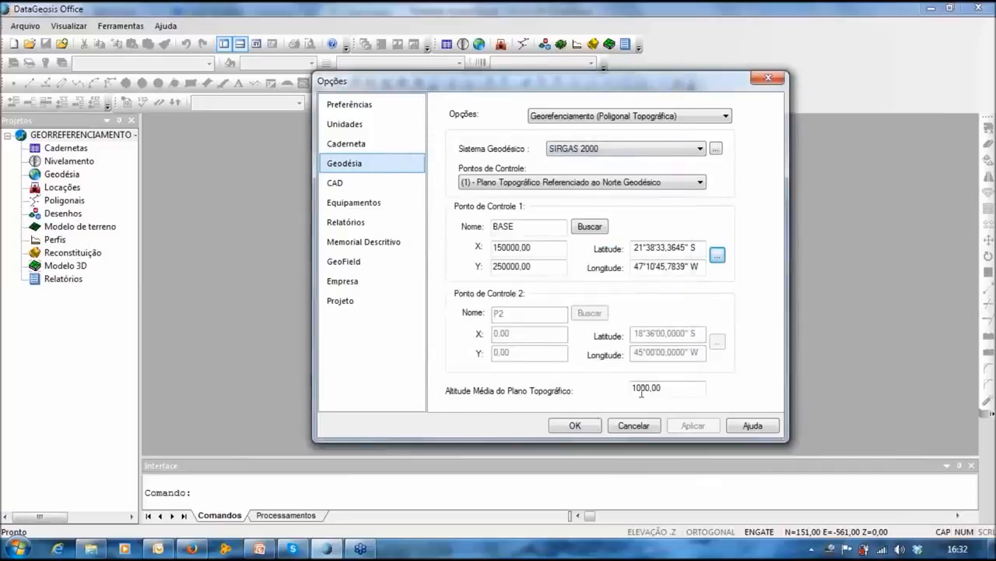
Step: Set the topographic plane's mean altitude to 621,30 and save the geodesy options
drag(699, 389, 604, 389)
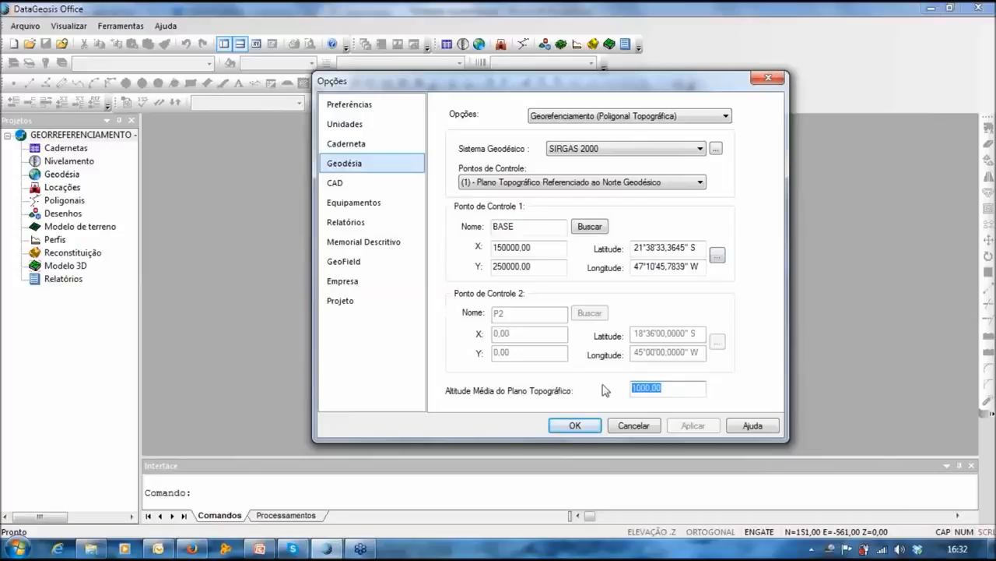
text(62)
text(1,30)
click(576, 426)
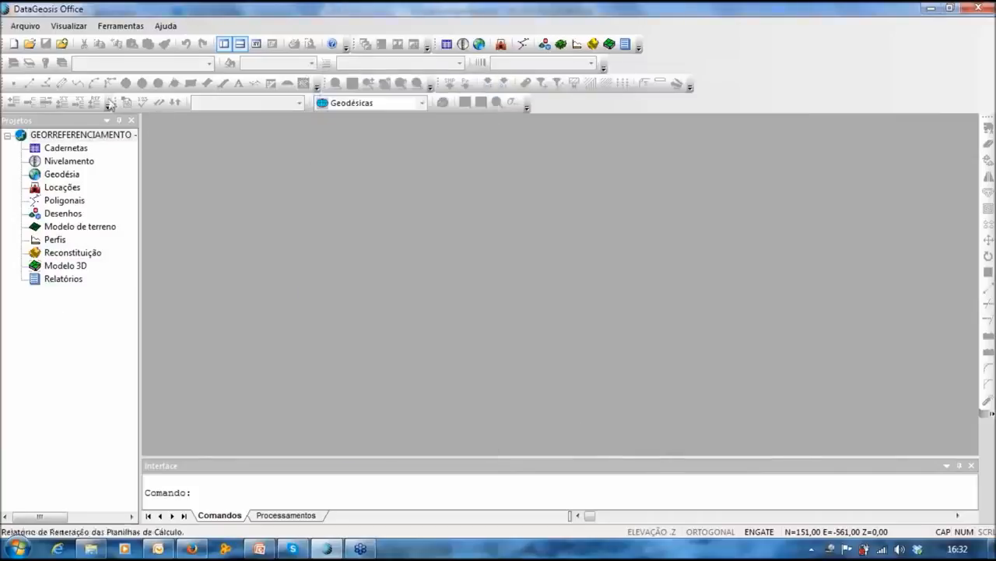
Step: Add a new drawing named 'GEORREFERENCIAMENTO 3A. NORMA DO INCRA' to the project
right_click(55, 331)
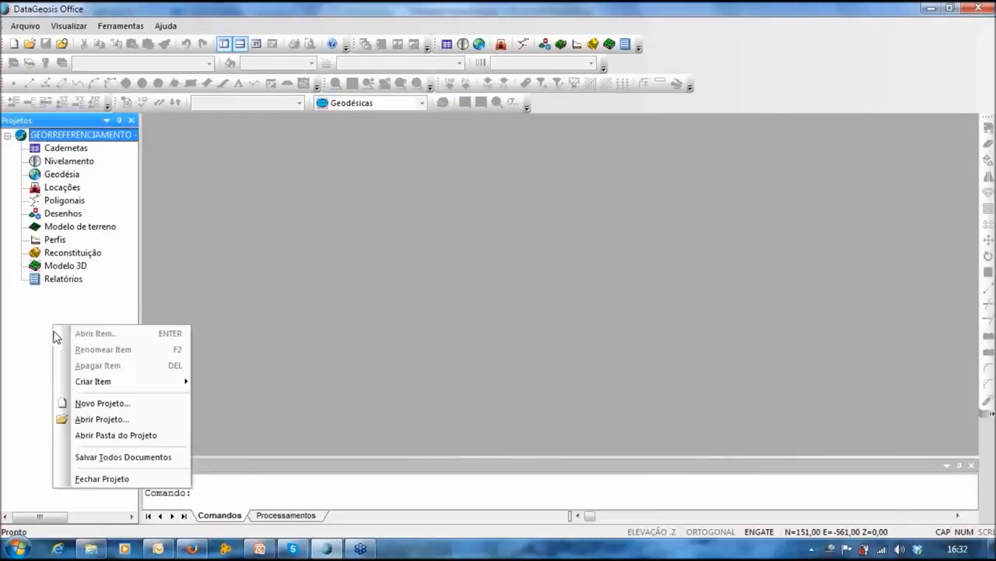
mouse_move(93, 381)
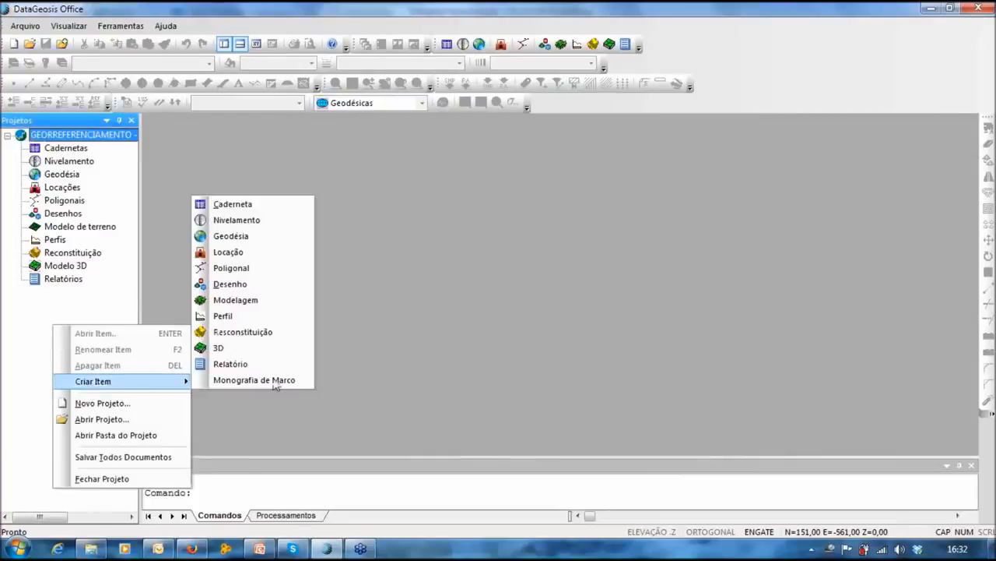
click(33, 317)
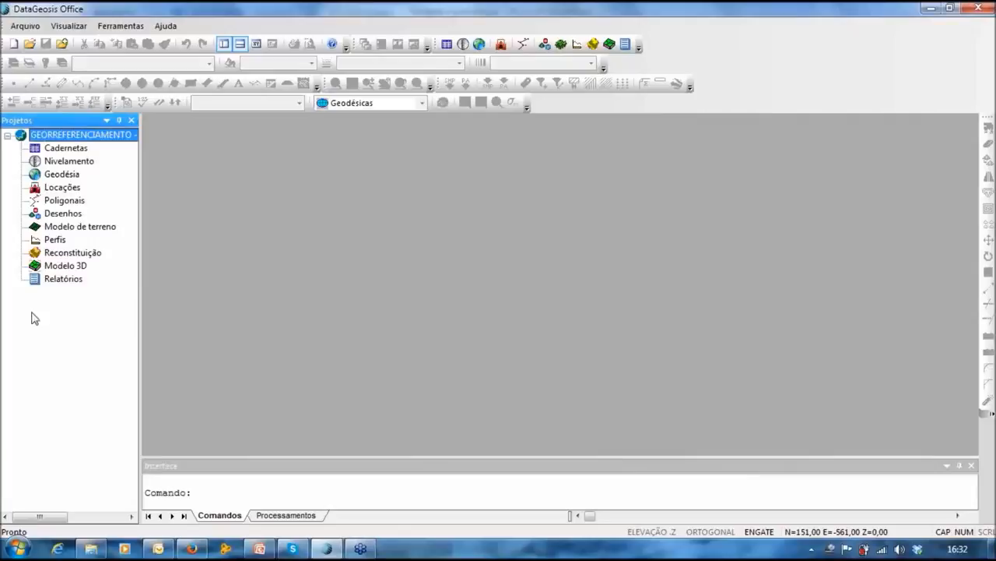
right_click(32, 313)
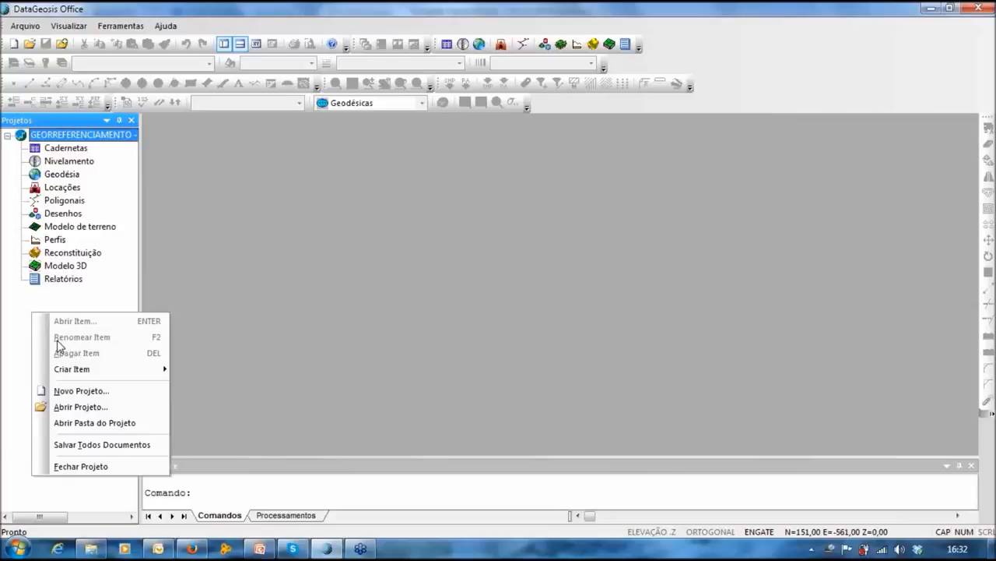
click(544, 44)
text(GEORREFEREC)
key(BackSpace)
text(NCIAMENT)
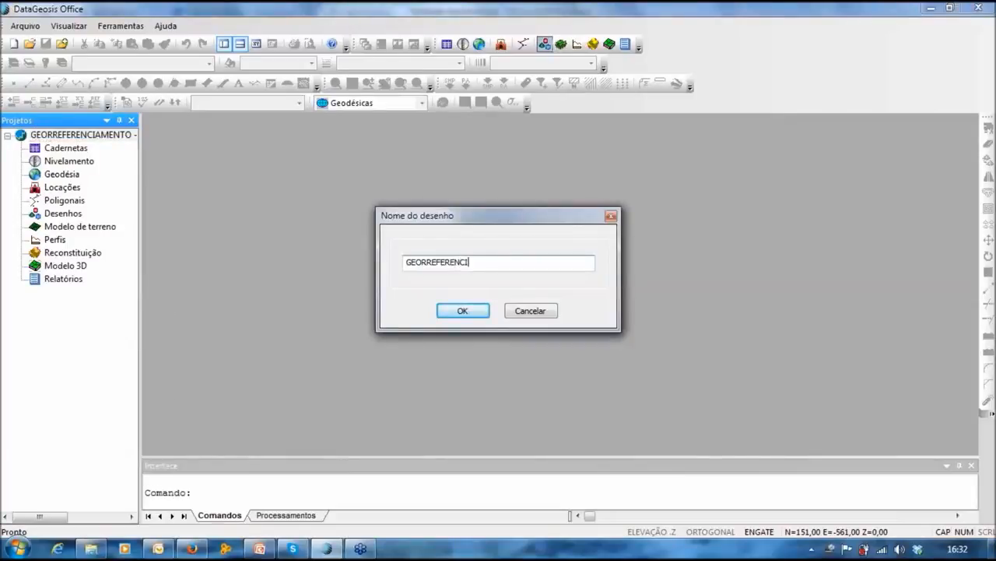
text(O 3A. NORMA DO INCRA)
key(Return)
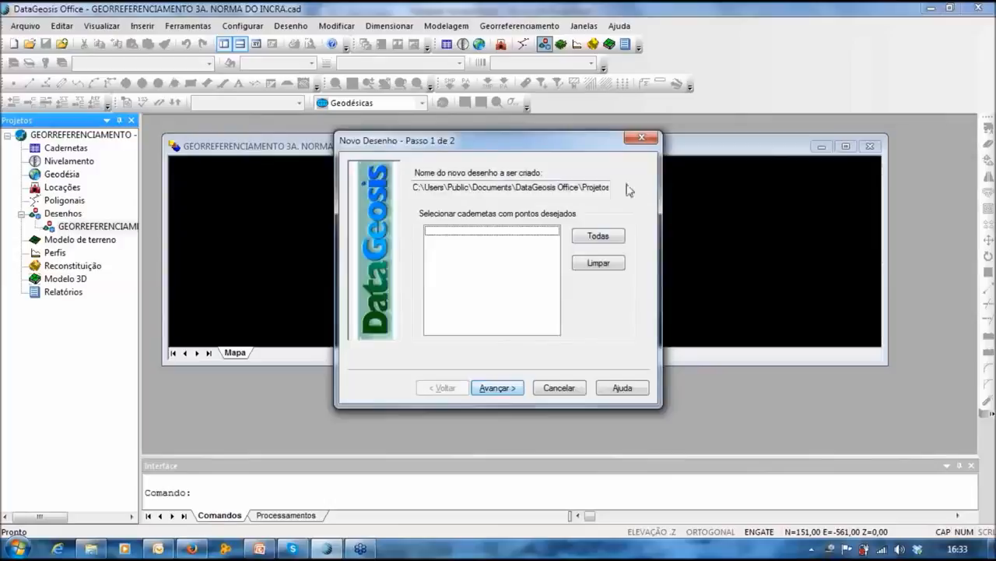
Step: Complete the new-drawing wizard using SIRGAS 2000, UTM zone 23 south
drag(534, 137, 529, 128)
click(509, 382)
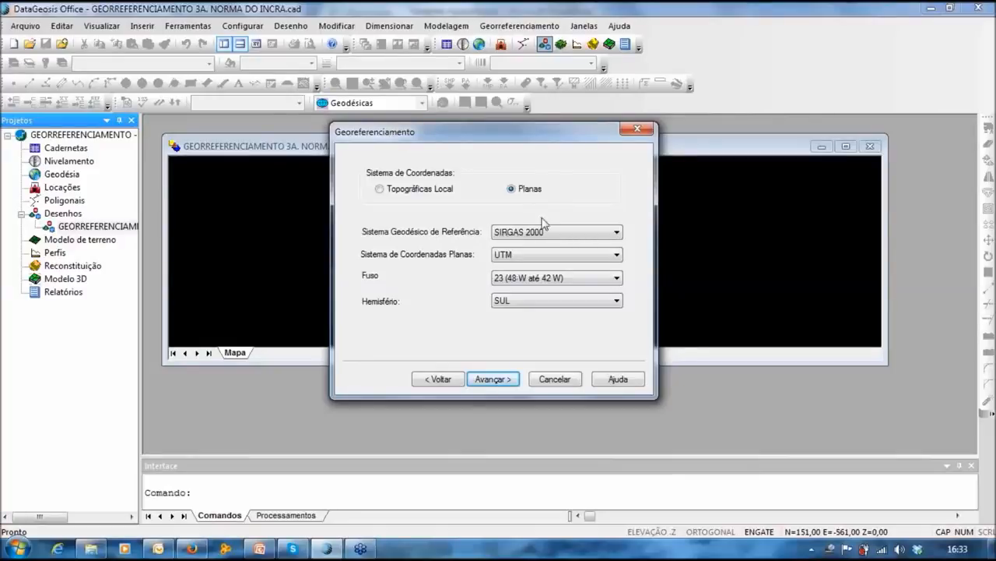
click(493, 383)
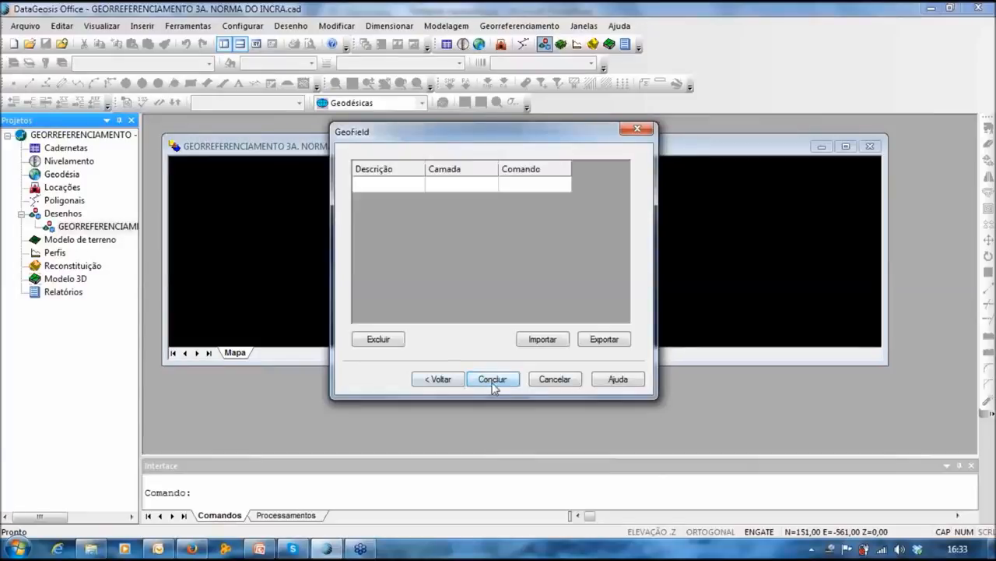
click(493, 381)
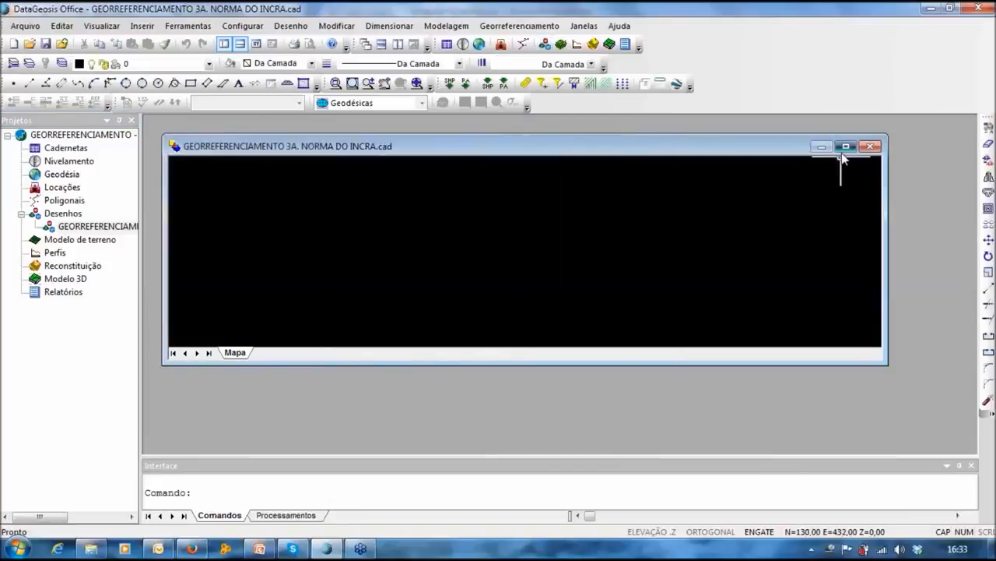
Step: Maximize the drawing window and show the Georreferenciamento menu commands
click(846, 146)
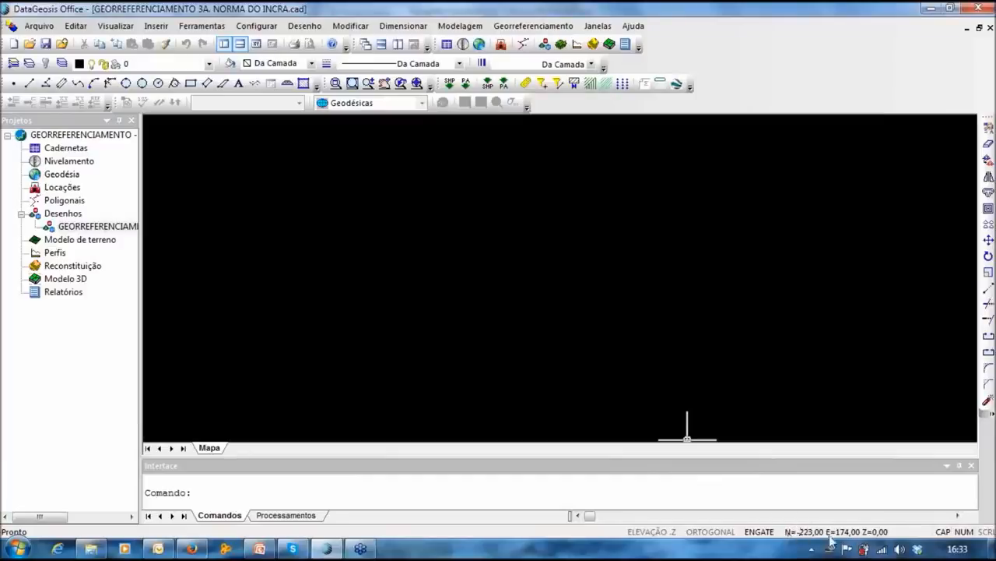
click(533, 28)
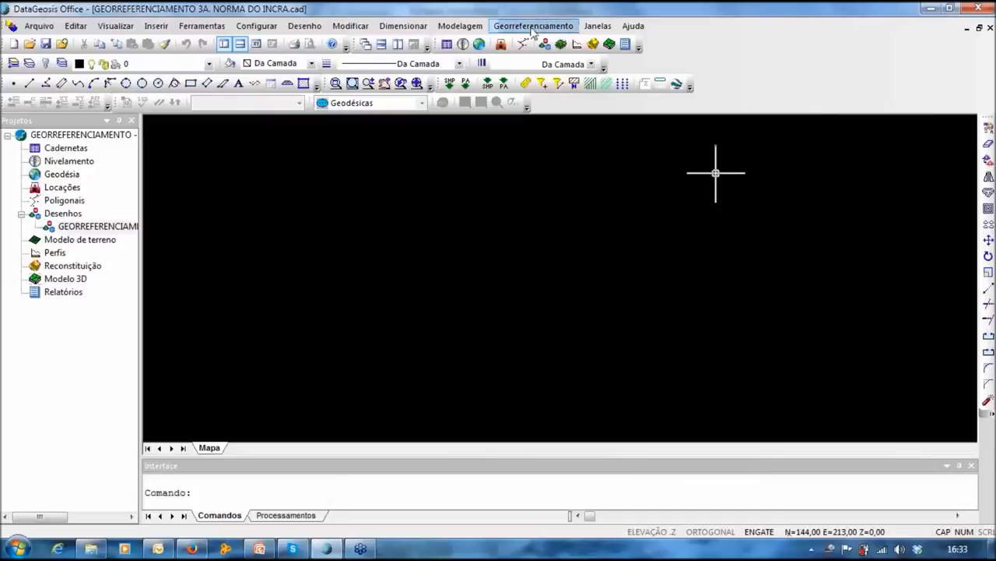
click(533, 28)
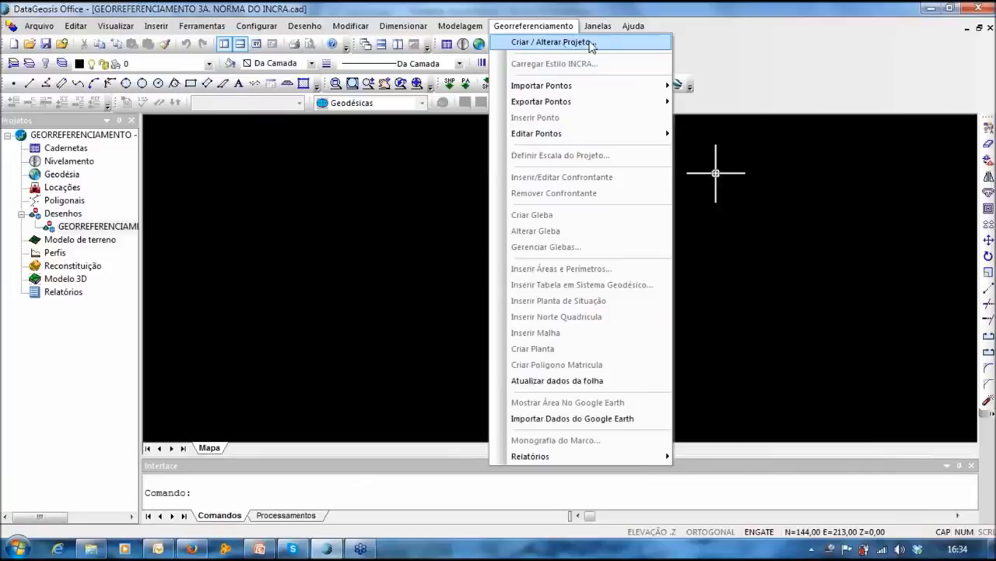
Step: Open Criar / Alterar Projeto and view the company data page of Projeto INCRA
click(591, 44)
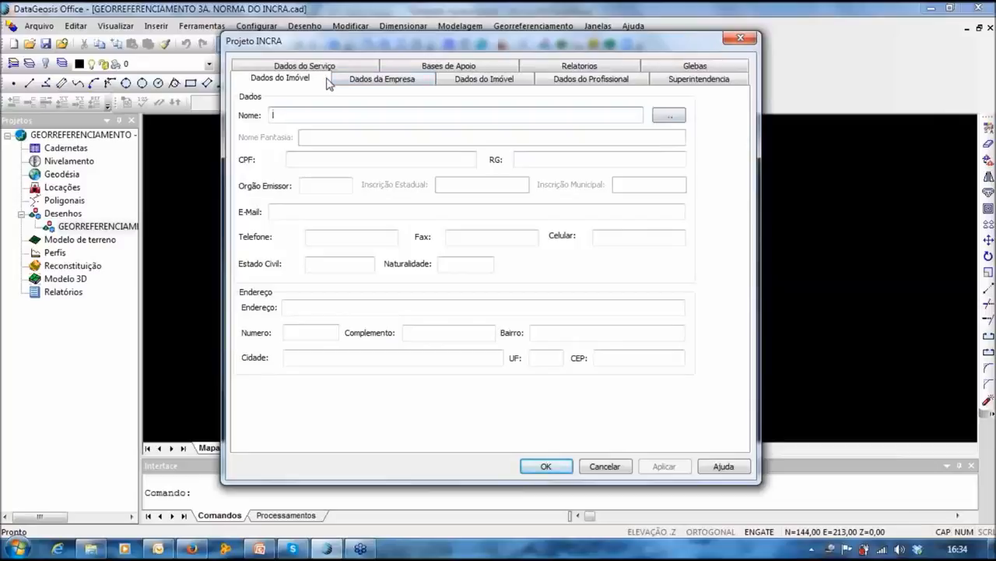
click(327, 81)
mouse_move(539, 36)
mouse_down()
mouse_move(538, 23)
mouse_move(570, 57)
mouse_move(565, 28)
mouse_move(533, 34)
mouse_up()
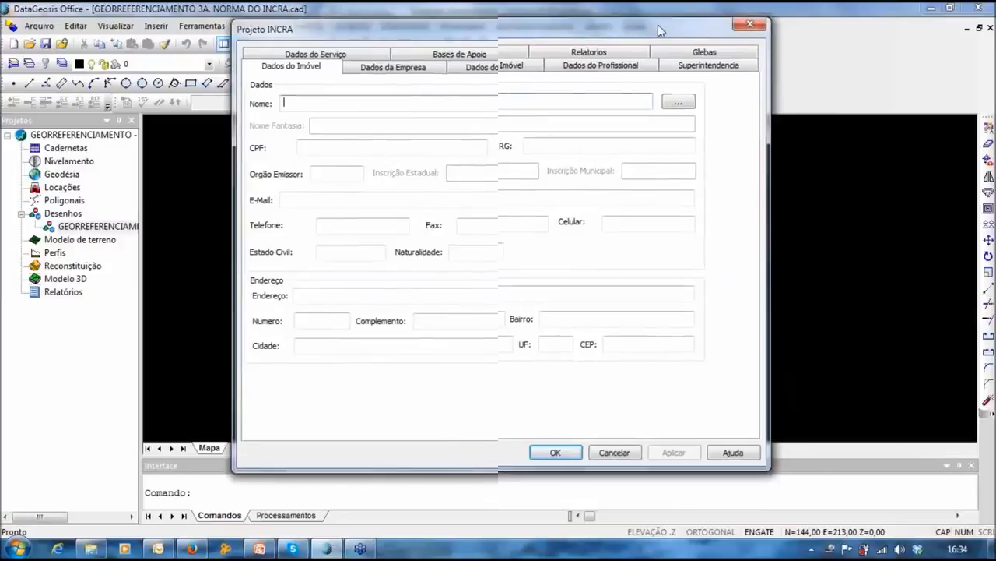
mouse_move(534, 41)
mouse_down()
mouse_move(578, 44)
mouse_move(545, 27)
mouse_move(593, 26)
mouse_move(530, 35)
mouse_up()
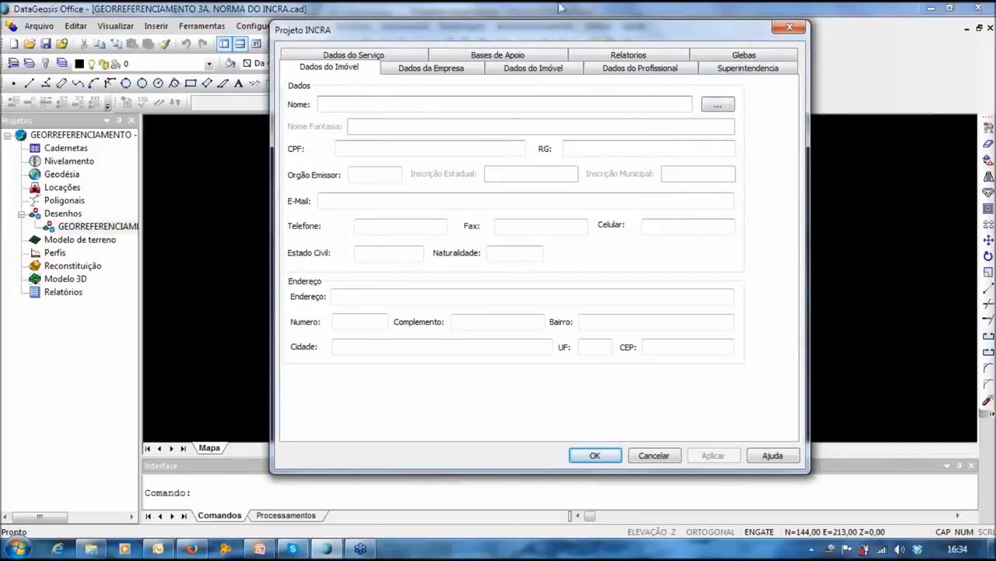
mouse_move(474, 34)
mouse_down()
mouse_move(486, 28)
mouse_move(470, 31)
mouse_move(478, 31)
mouse_up()
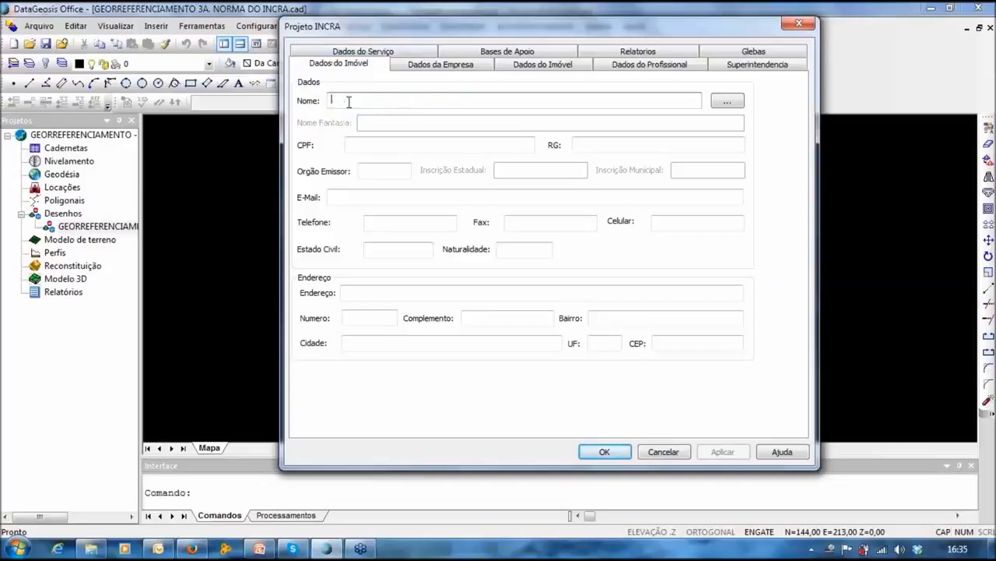
click(441, 67)
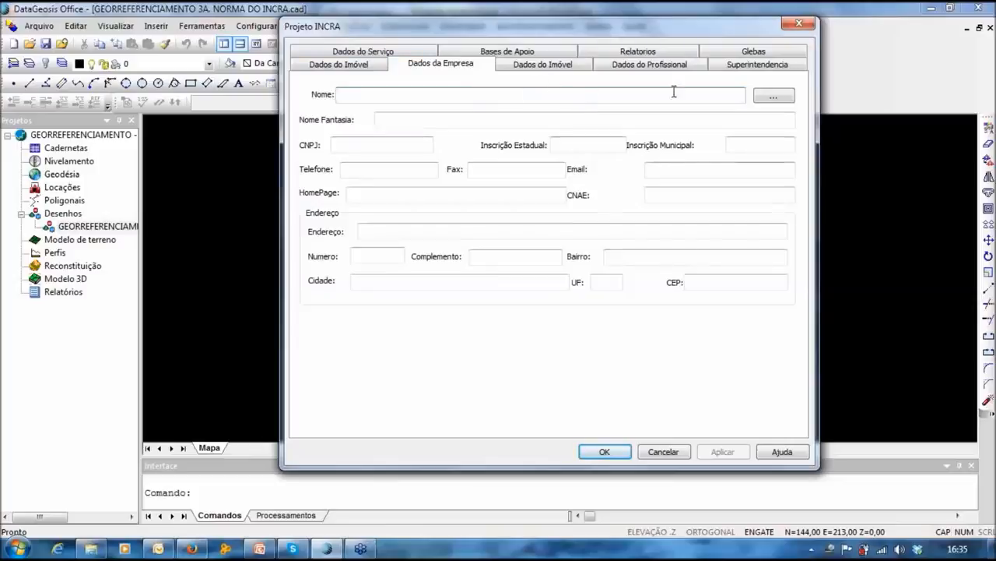
Step: Review the property registry, professional, superintendency and Glebas pages, ending on Relatórios
click(535, 71)
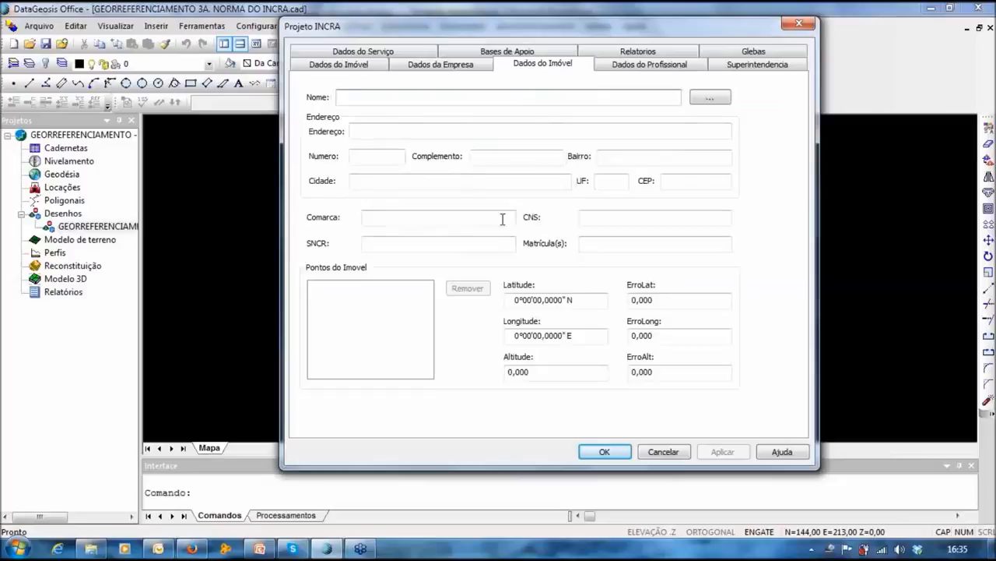
click(327, 66)
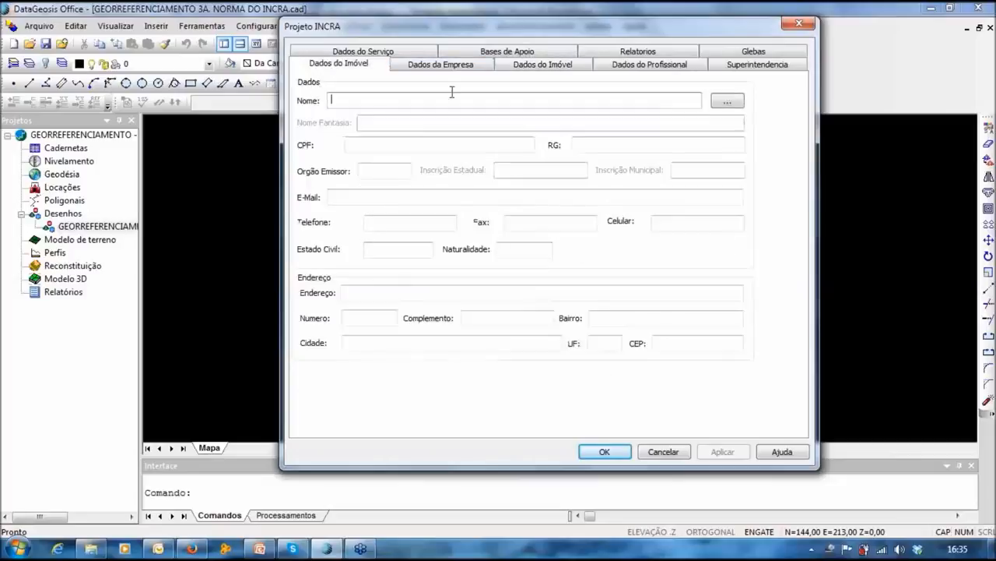
click(538, 68)
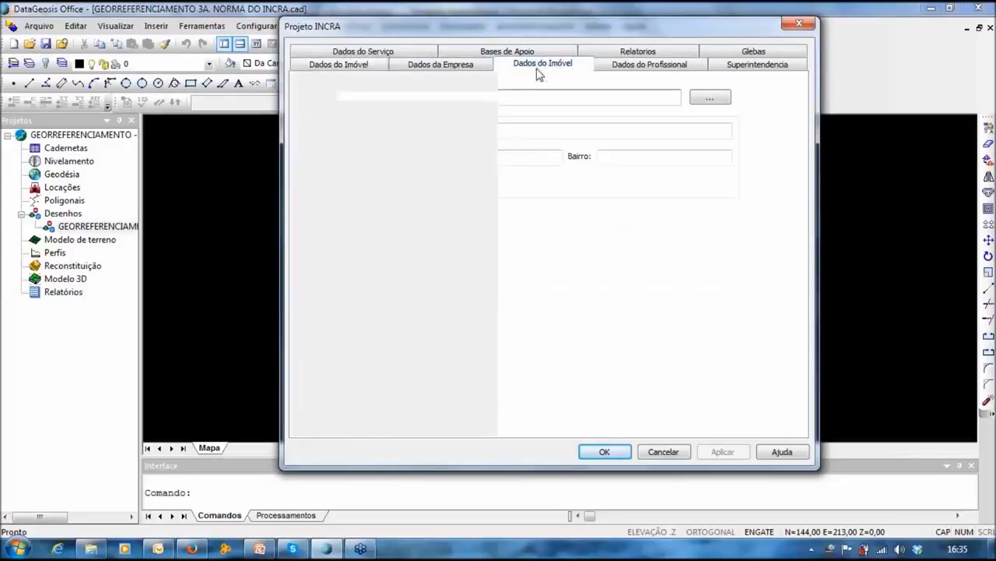
click(651, 68)
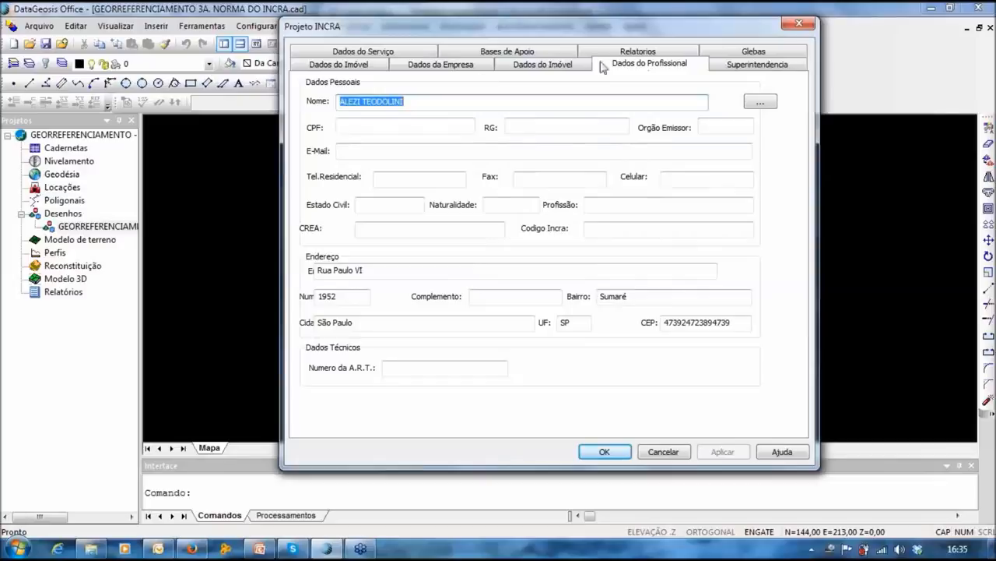
click(770, 67)
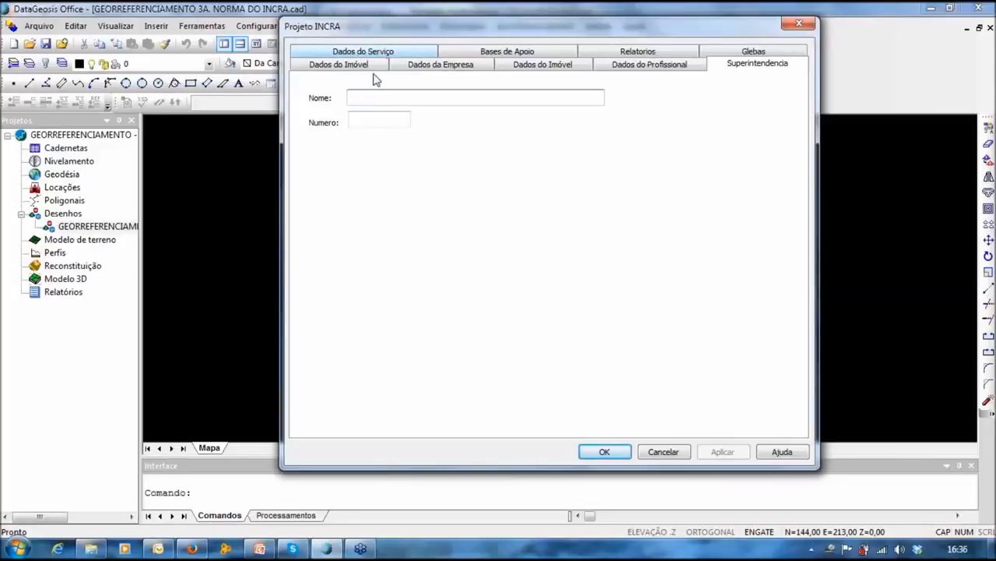
click(774, 51)
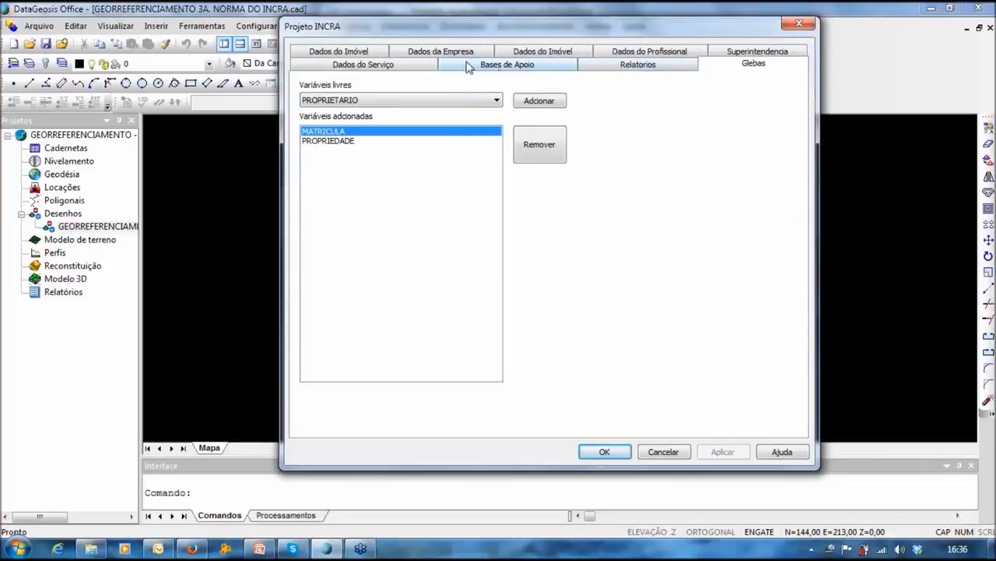
click(643, 68)
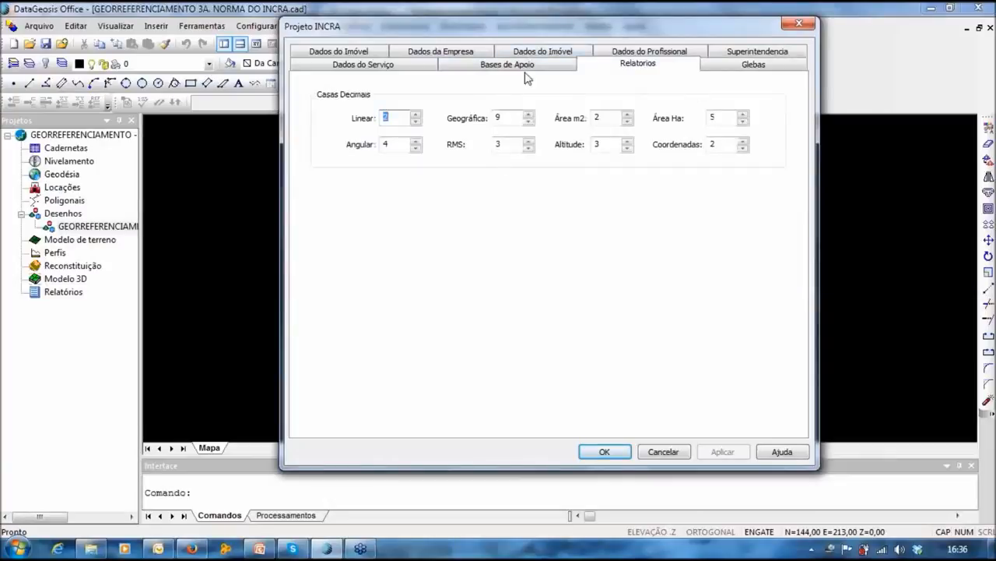
Step: Set report decimals to Geográfica 7, Altitude 2 and Área Ha 4
mouse_move(535, 41)
mouse_down()
mouse_move(558, 41)
mouse_move(549, 36)
mouse_up()
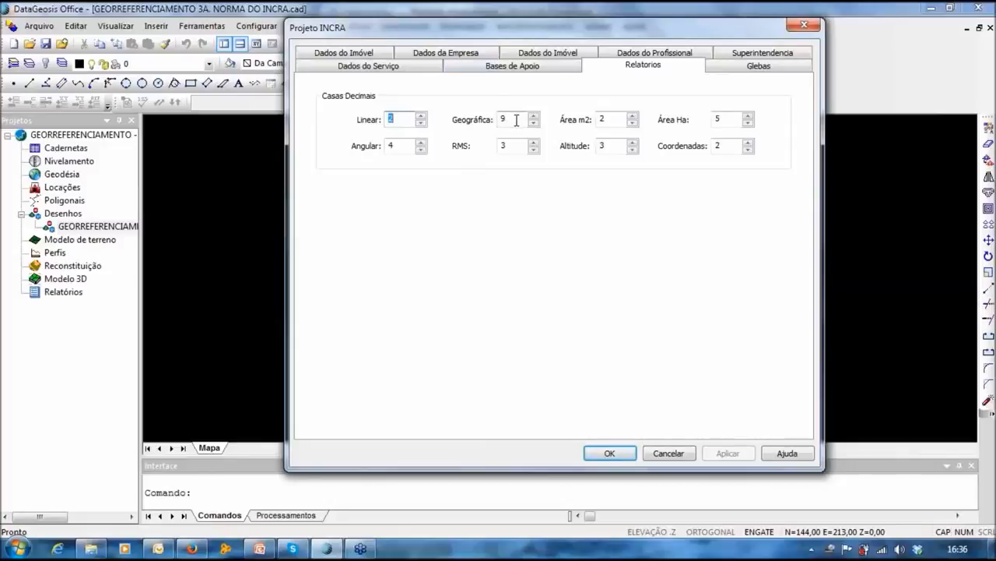
drag(521, 120, 494, 122)
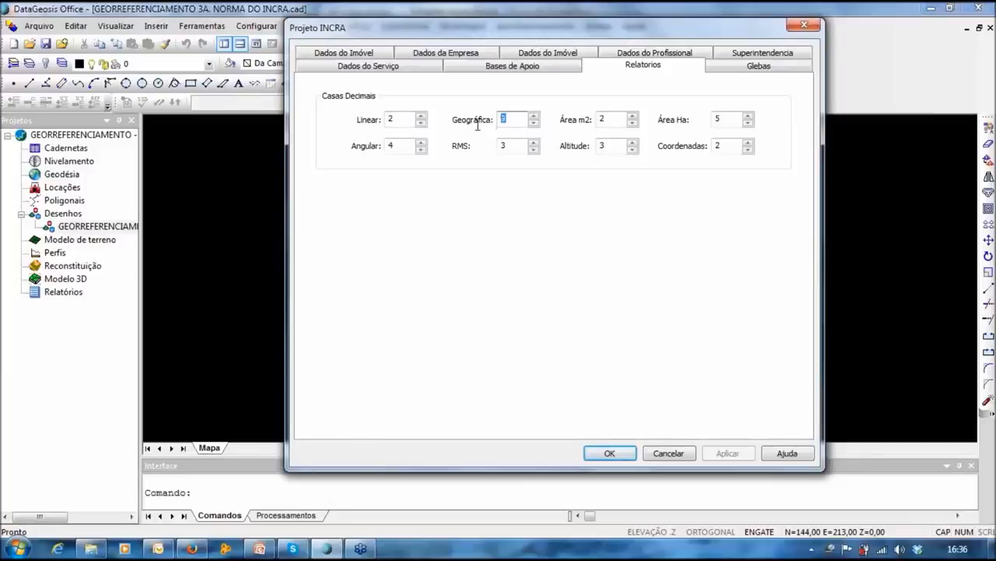
text(7)
drag(606, 146, 586, 152)
text(2)
drag(731, 117, 703, 123)
text(4)
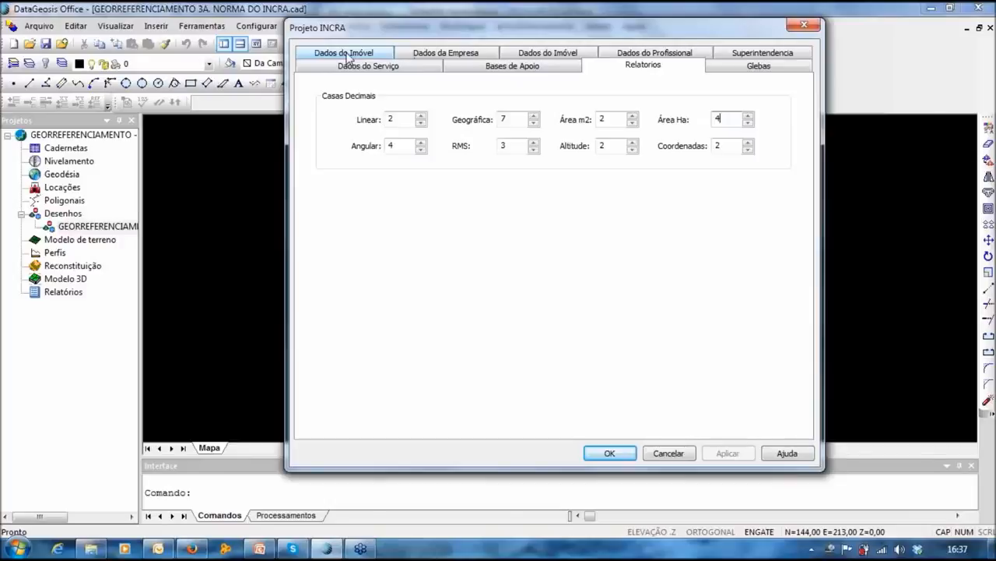
Step: Fill the property owner's details from the saved owner record
click(347, 55)
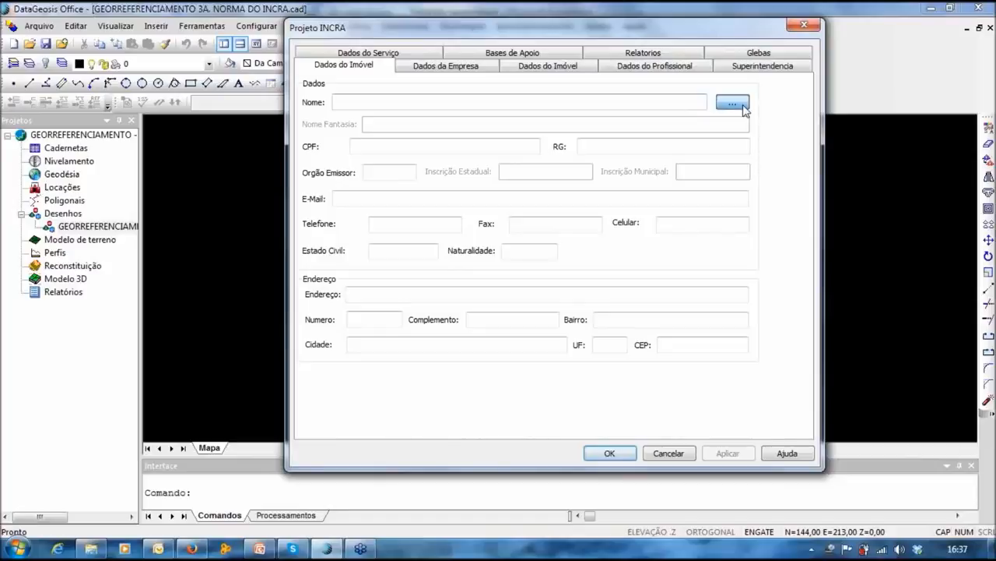
click(741, 106)
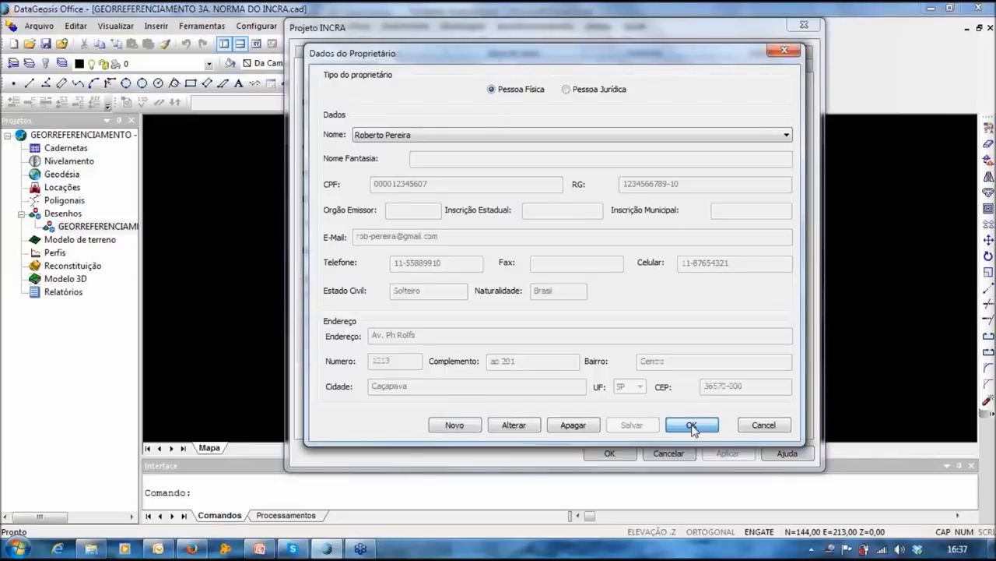
click(692, 425)
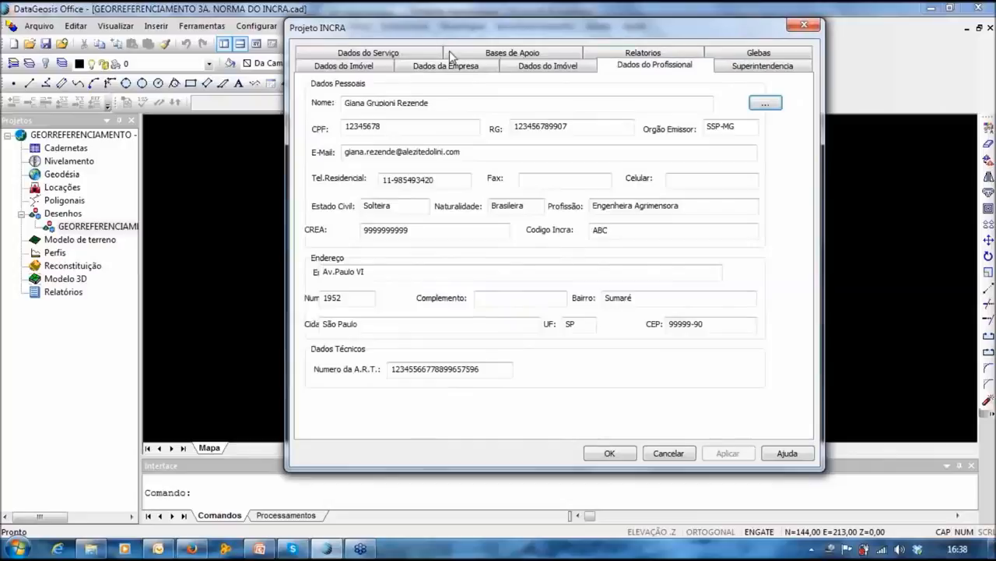
Step: Recheck the report decimal settings and confirm the Projeto INCRA dialog
click(643, 52)
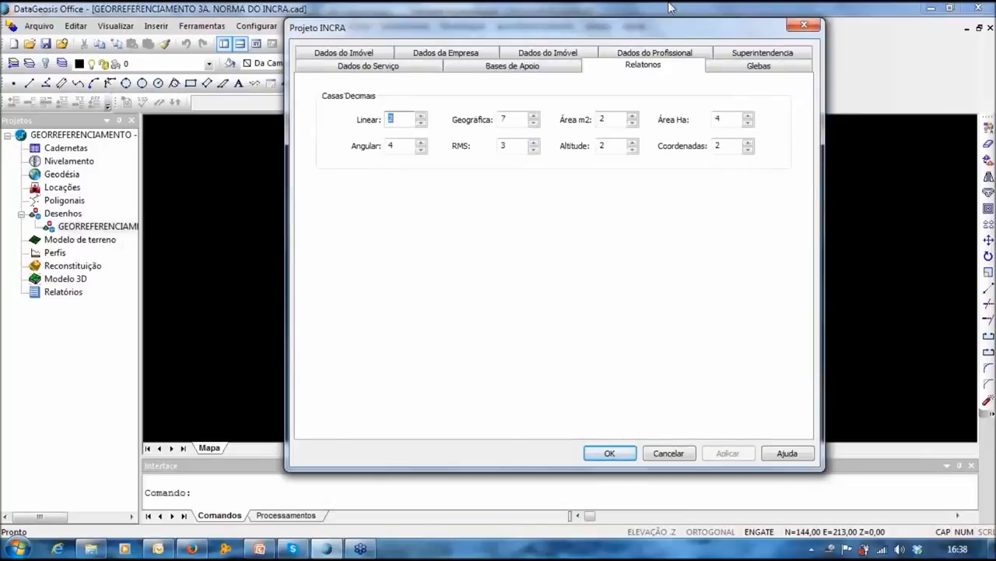
drag(667, 37, 658, 38)
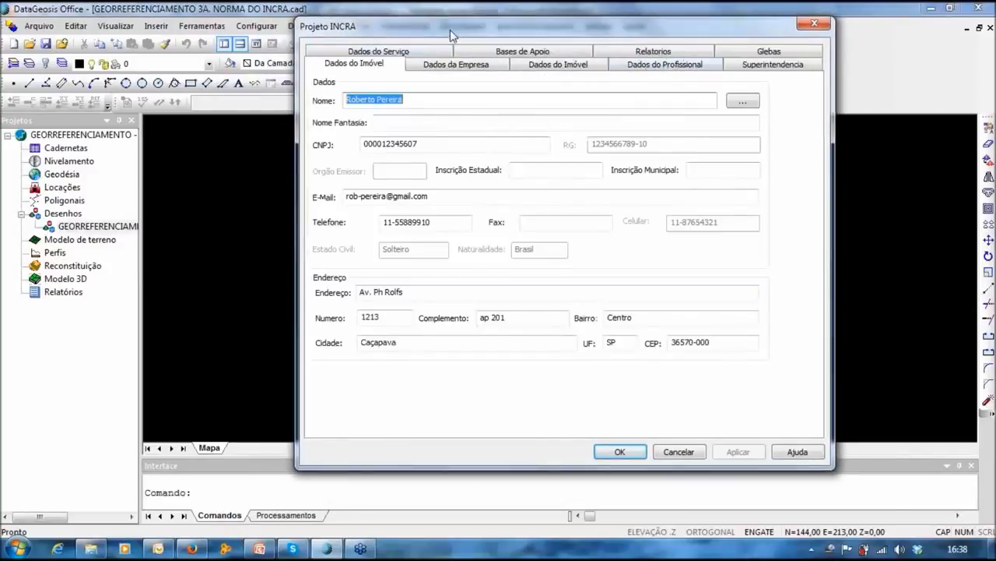
mouse_move(450, 30)
mouse_down()
mouse_move(441, 39)
mouse_move(474, 41)
mouse_move(458, 37)
mouse_up()
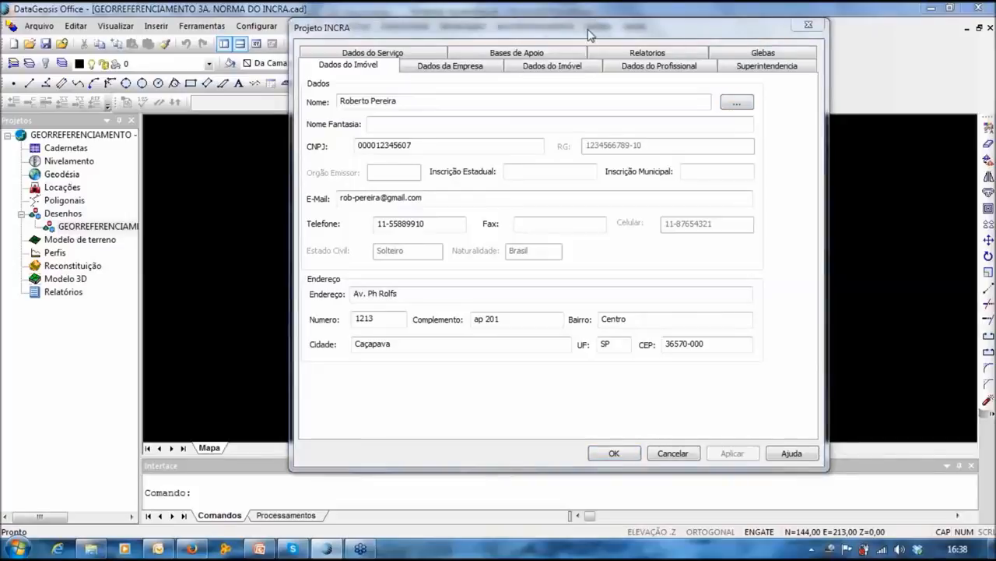
drag(593, 22, 573, 30)
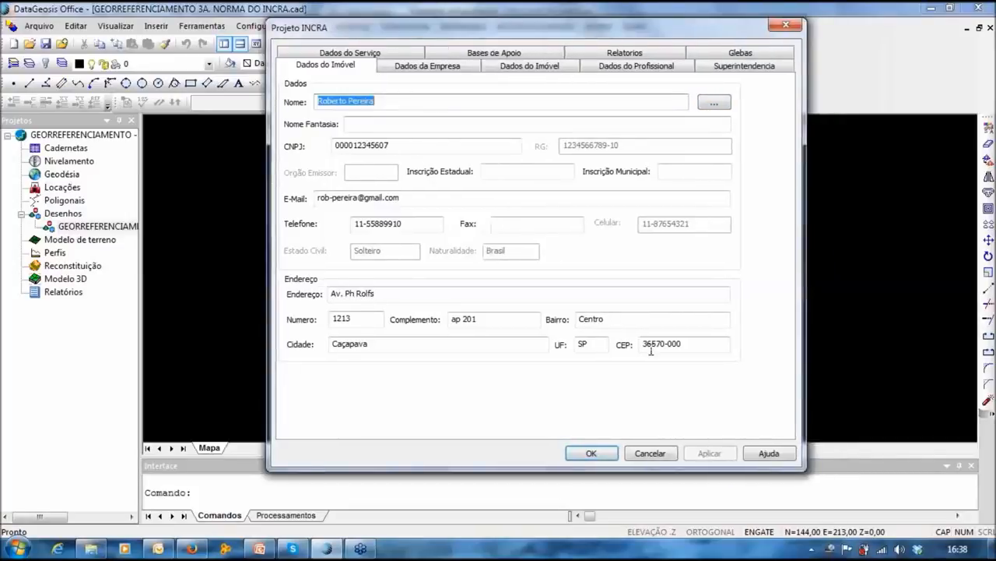
click(594, 453)
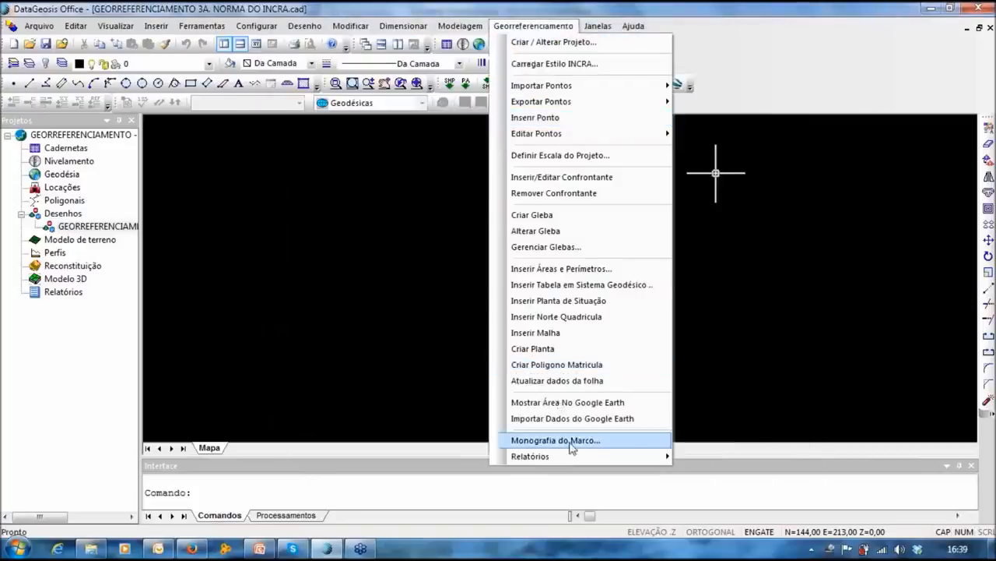
Step: Start a GPS text-file point import and load webinar_geo from the Dropbox folder
click(560, 87)
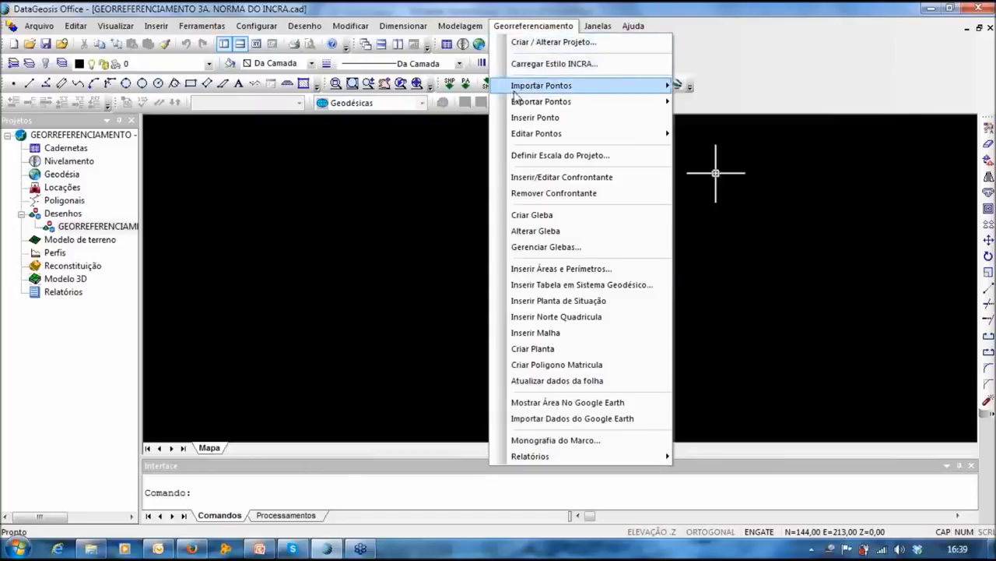
mouse_move(597, 93)
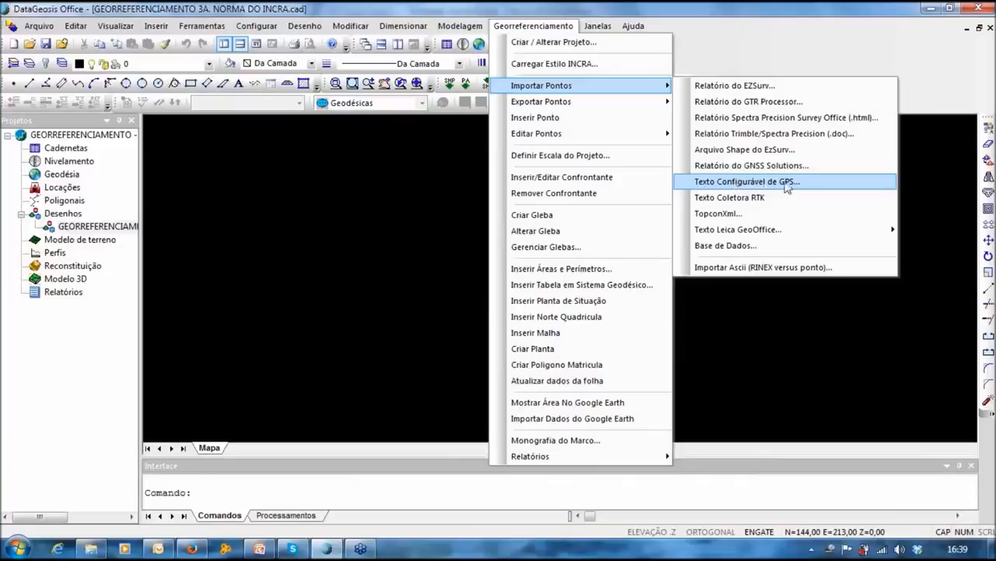
click(786, 184)
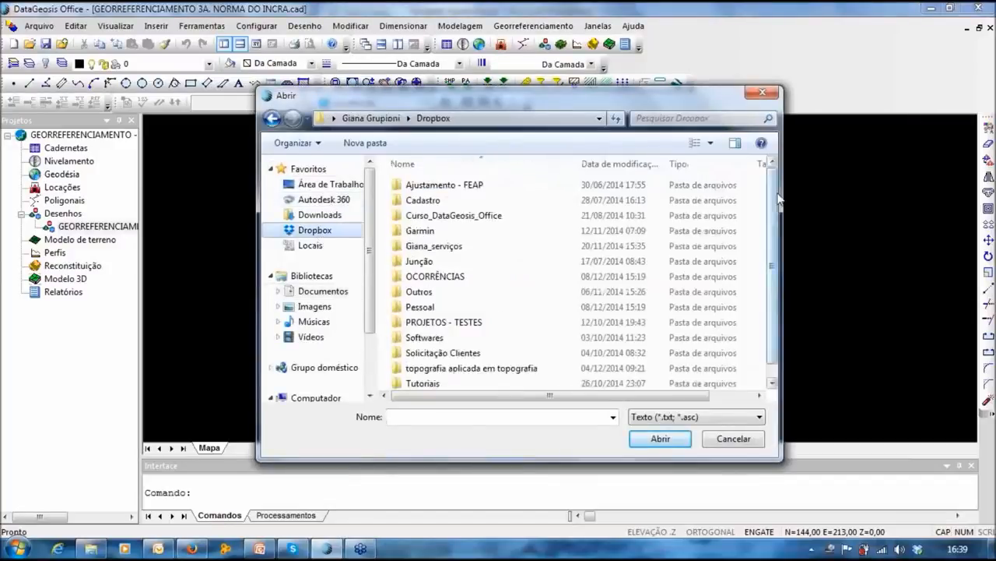
scroll(545, 327, down, 3)
click(436, 382)
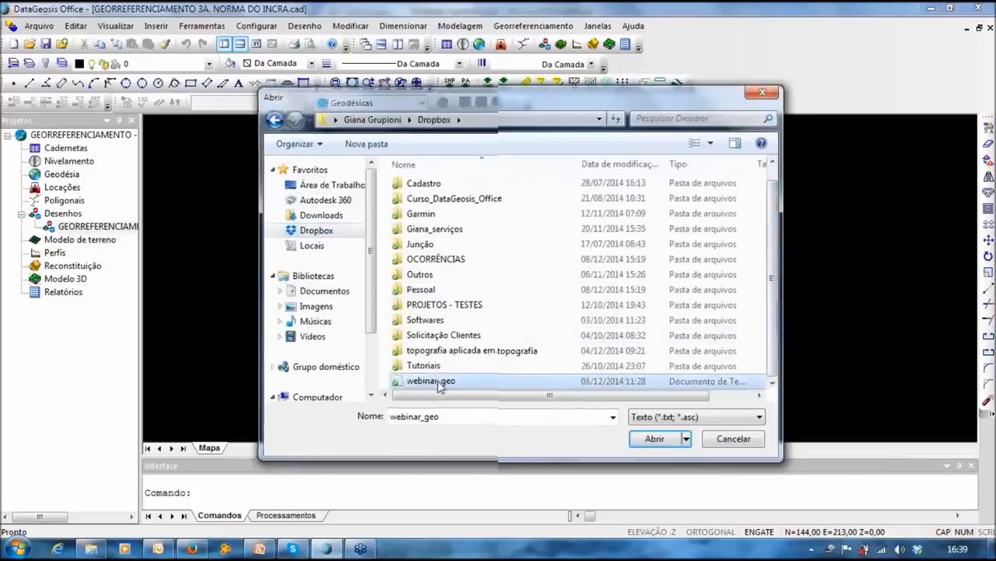
double_click(438, 382)
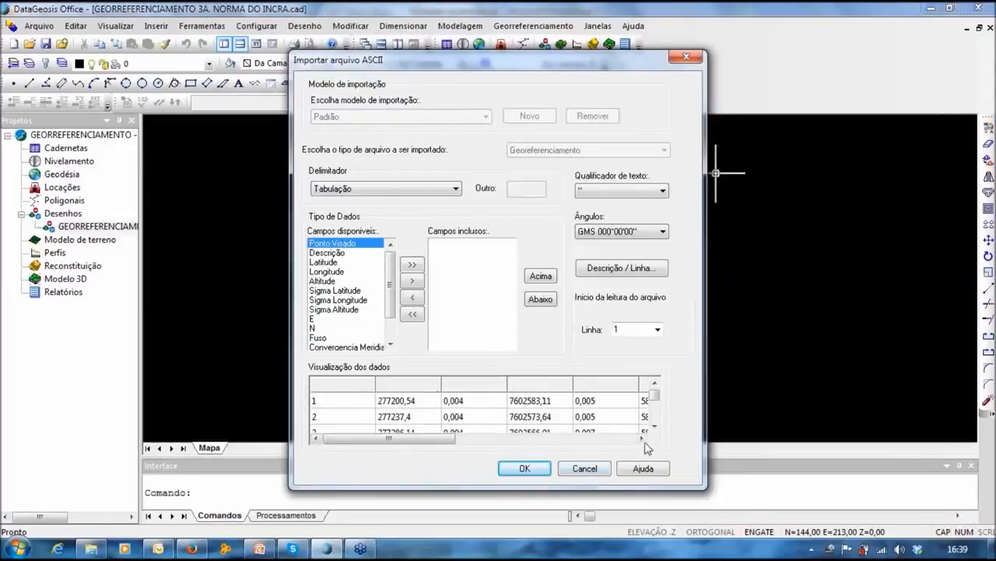
click(643, 438)
Step: Include Ponto Visado, E, Sigma Longitude and N as the first four import columns
drag(502, 445, 398, 446)
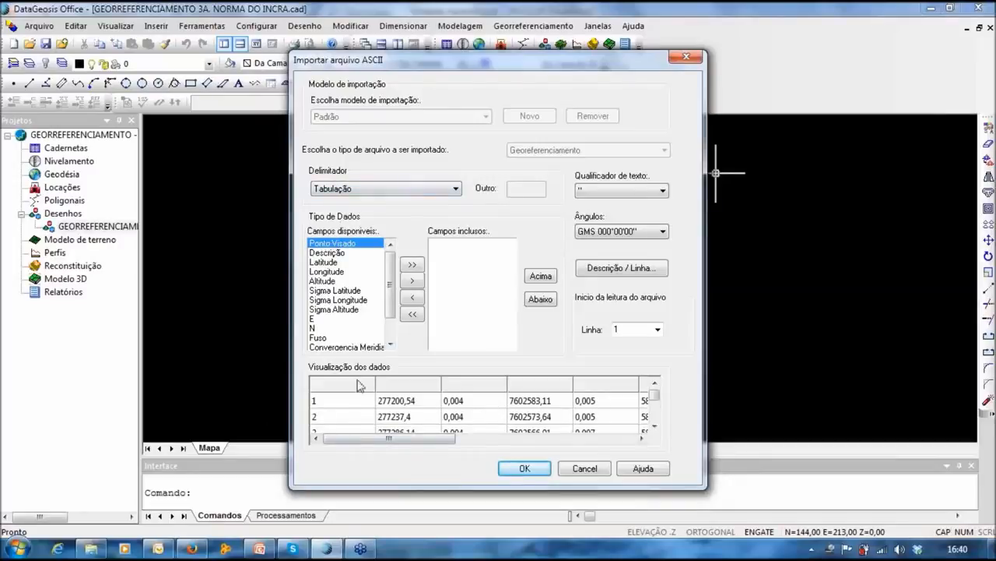
click(412, 281)
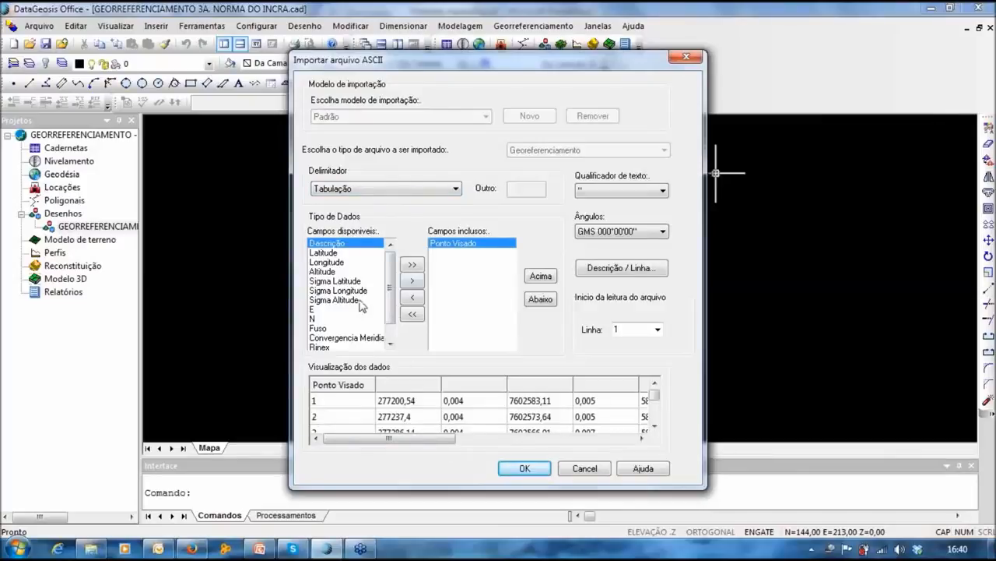
click(313, 309)
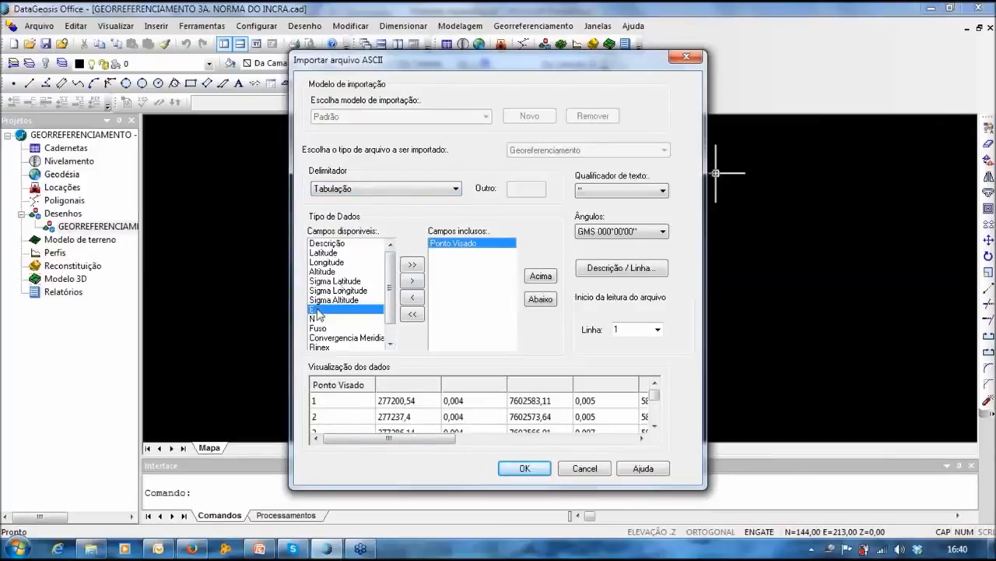
click(412, 280)
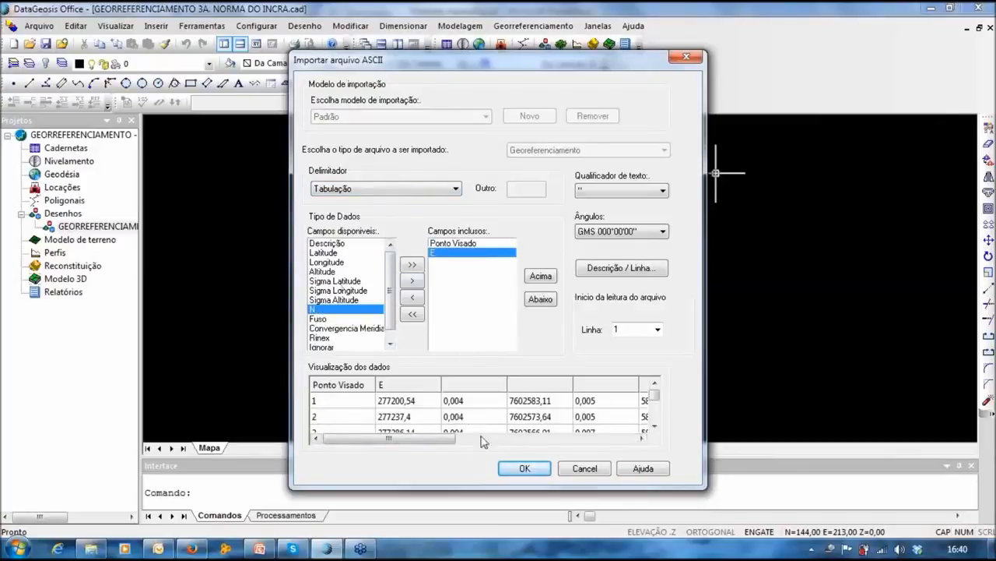
double_click(355, 291)
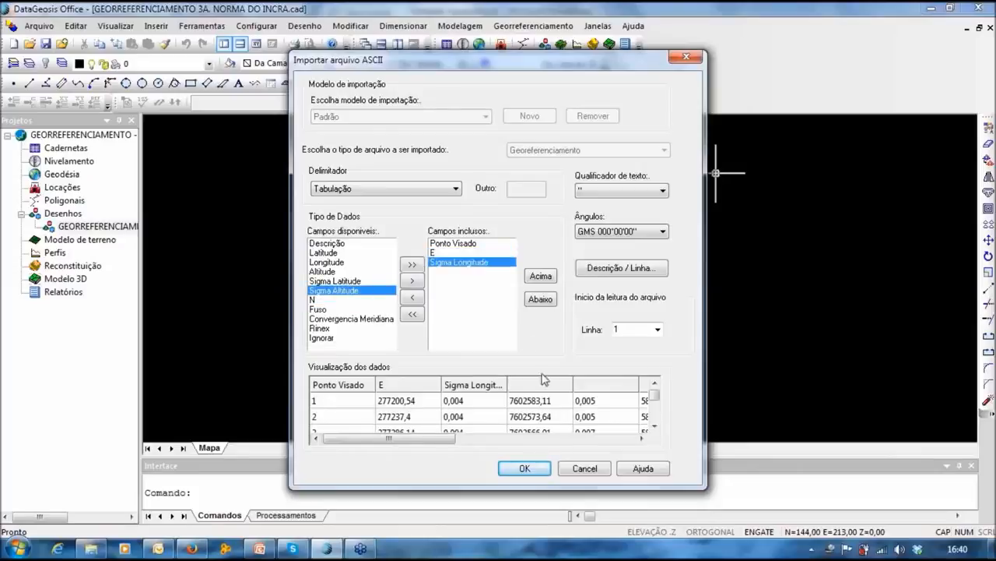
double_click(316, 300)
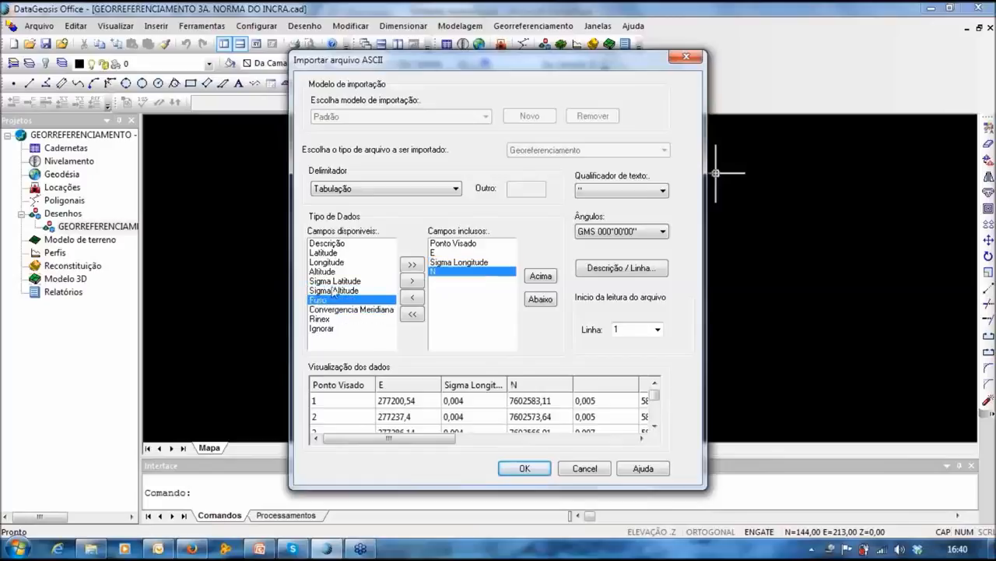
Step: Add Sigma Latitude, Altitude and Sigma Altitude as the last columns and accept the mapping
double_click(336, 281)
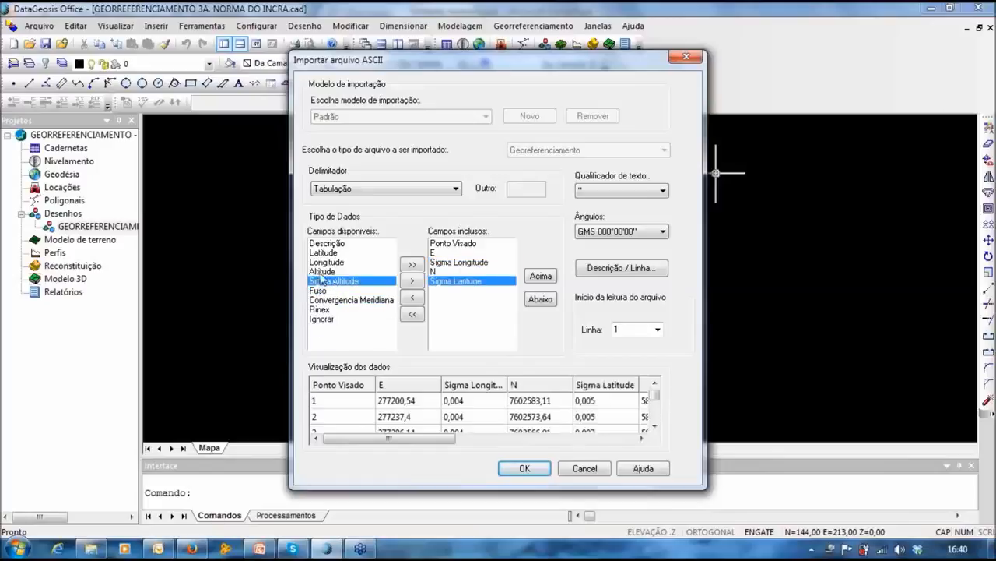
double_click(322, 273)
double_click(345, 274)
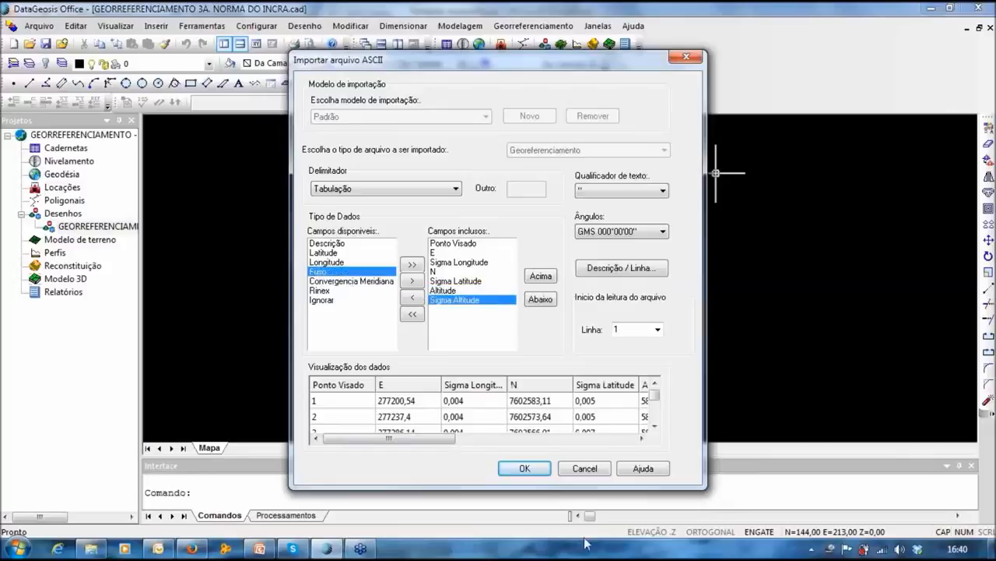
click(641, 438)
click(641, 438)
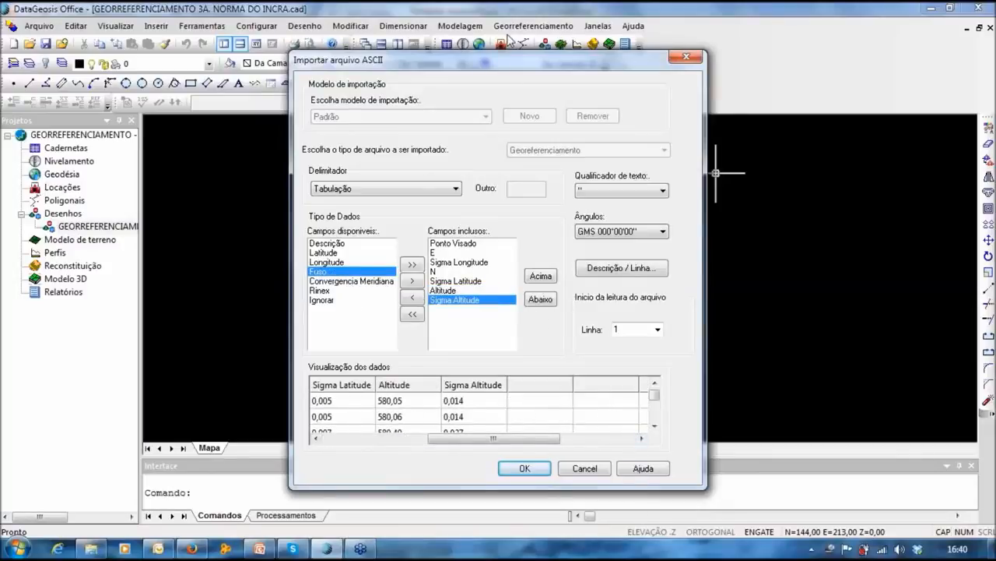
drag(483, 56, 488, 44)
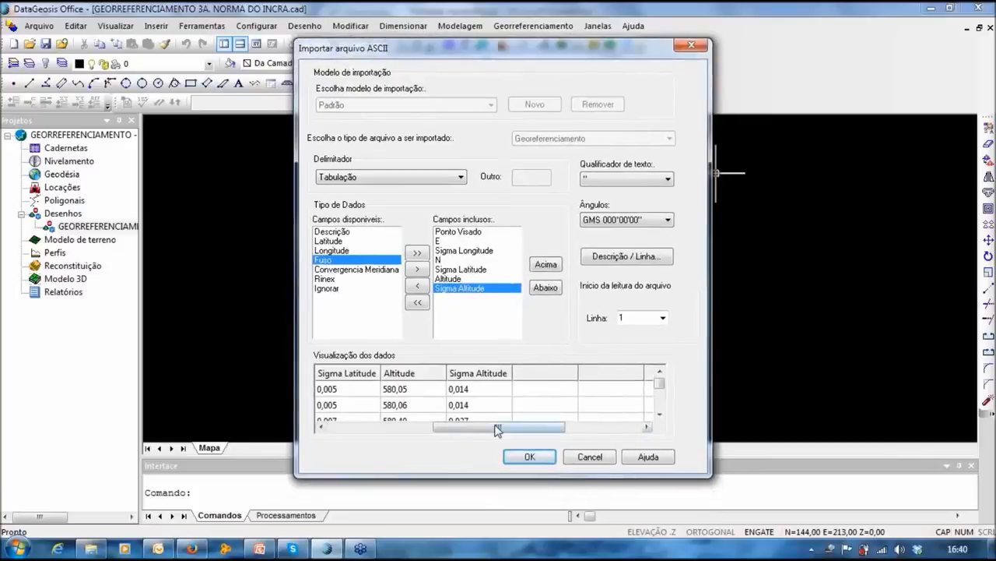
drag(496, 430, 433, 427)
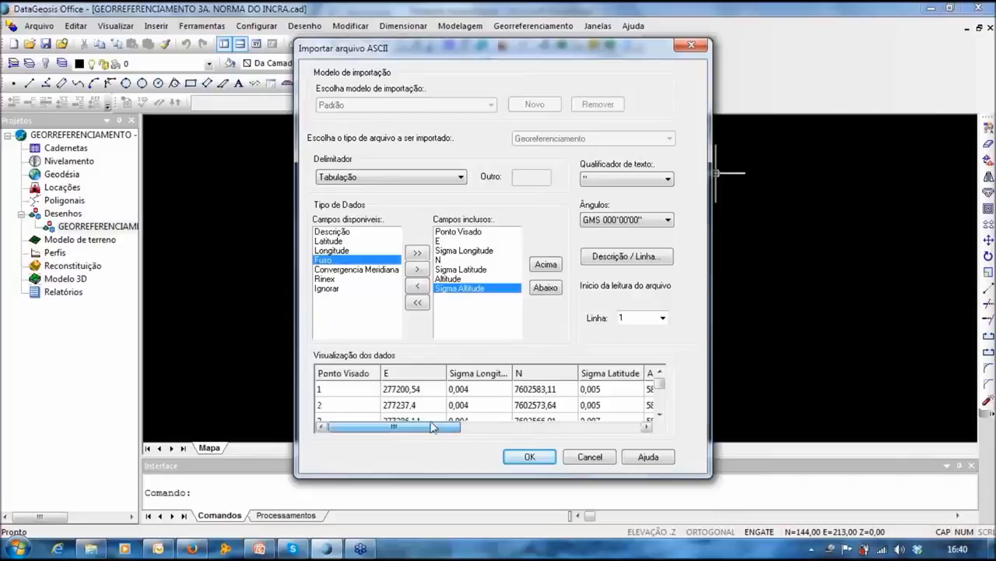
click(532, 457)
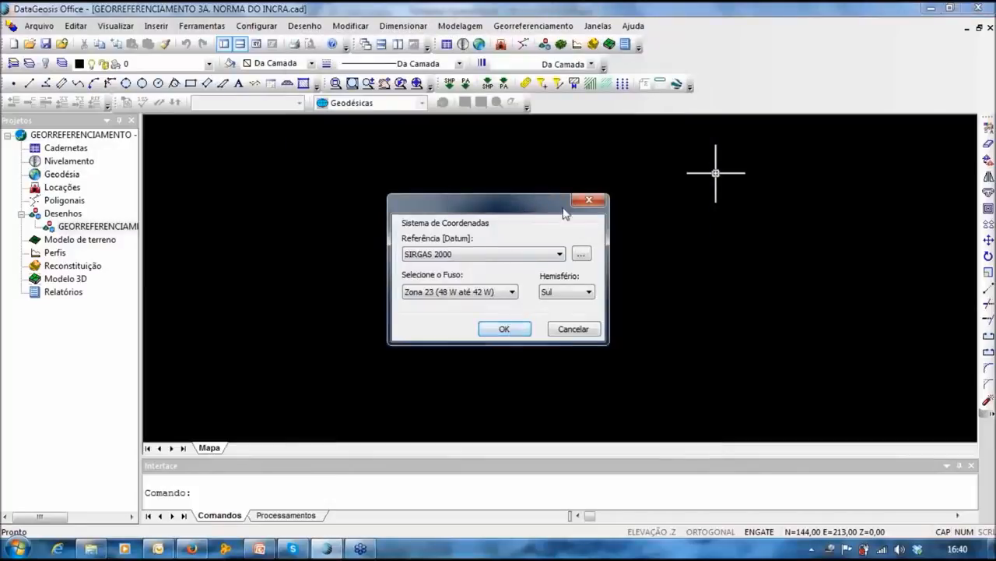
Step: Confirm SIRGAS 2000 zone 23 south, then pan and zoom to inspect the plotted webinar_geo points
click(503, 330)
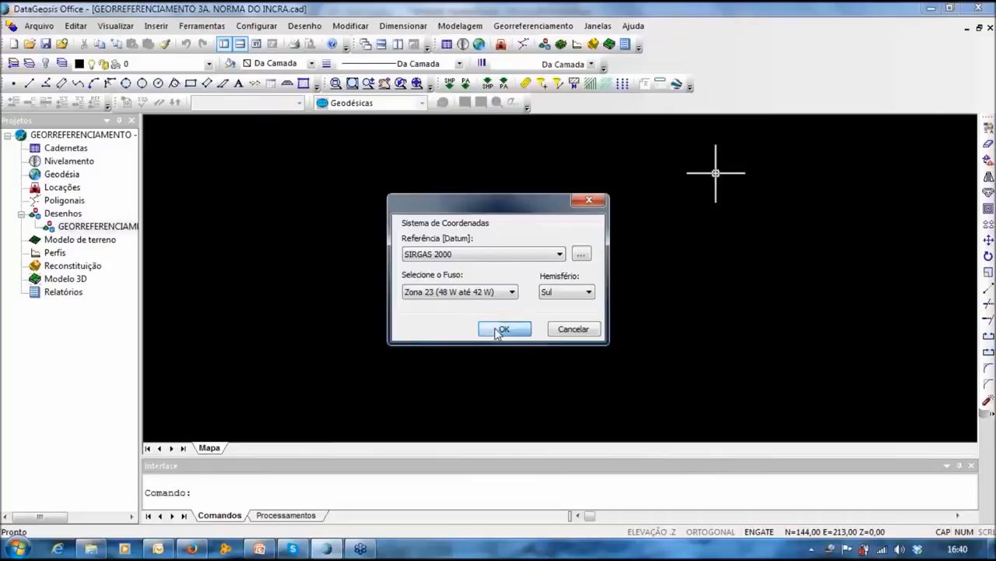
middle_drag(596, 226, 547, 229)
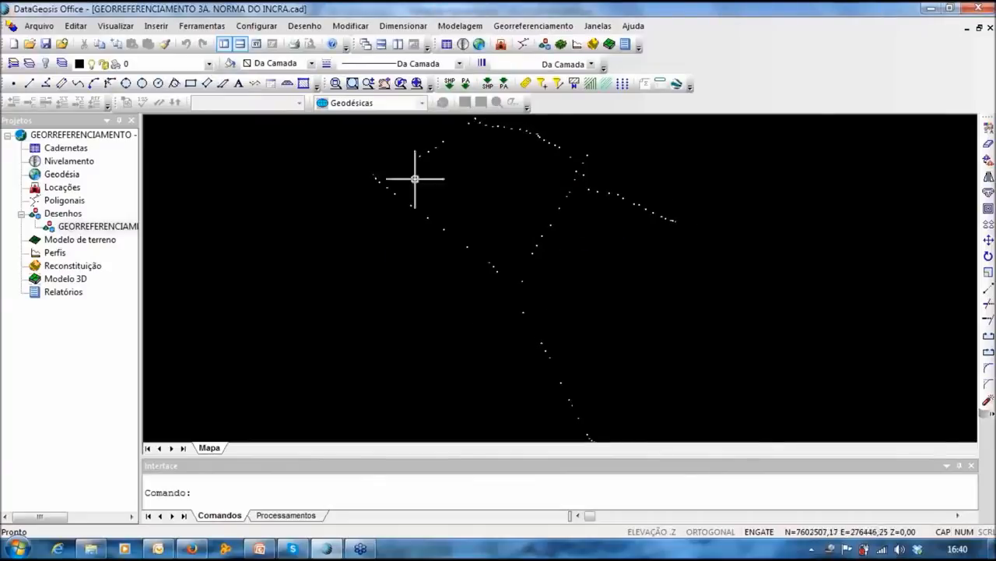
middle_drag(406, 237, 356, 222)
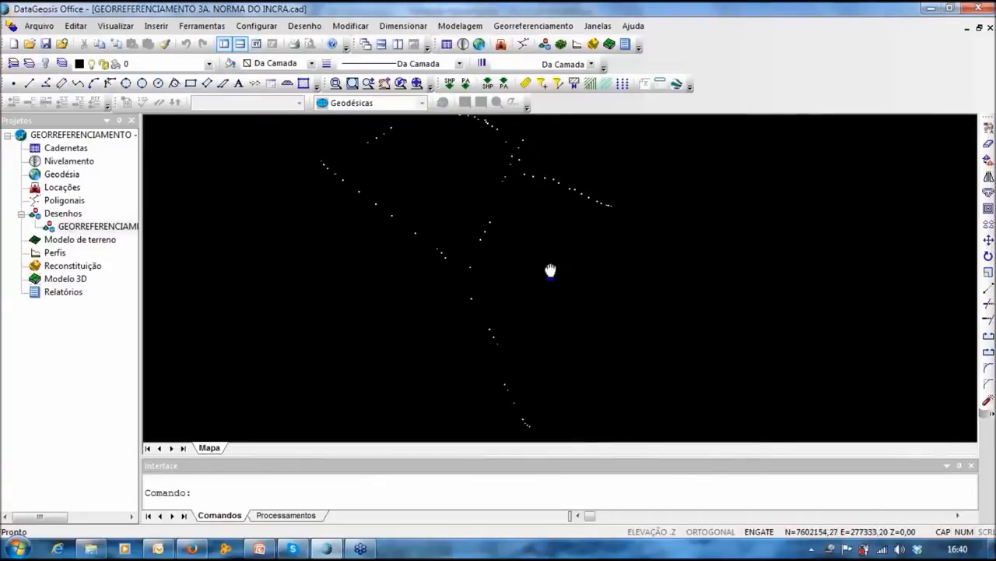
middle_drag(550, 270, 574, 318)
scroll(349, 222, up, 5)
scroll(308, 187, up, 2)
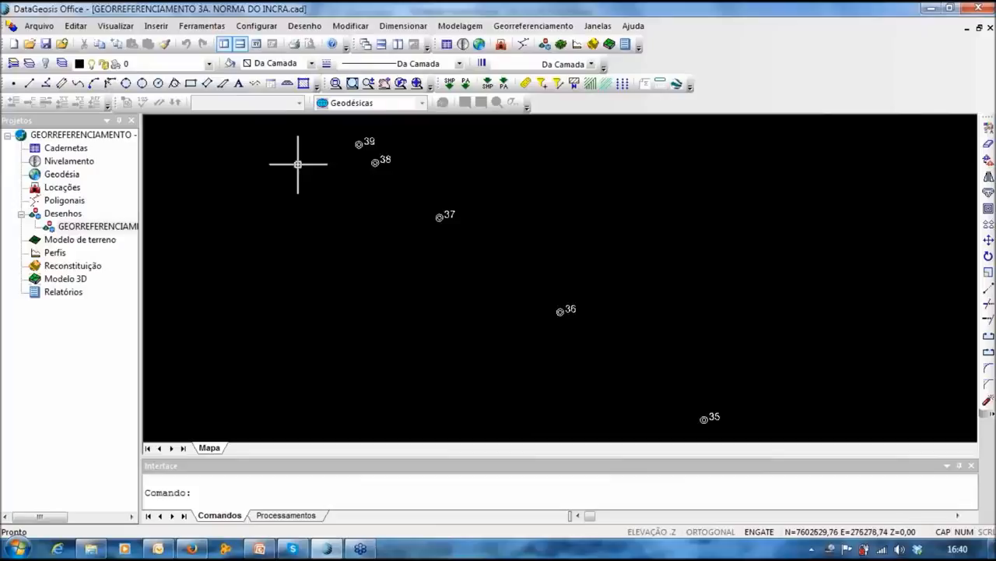
scroll(353, 172, down, 2)
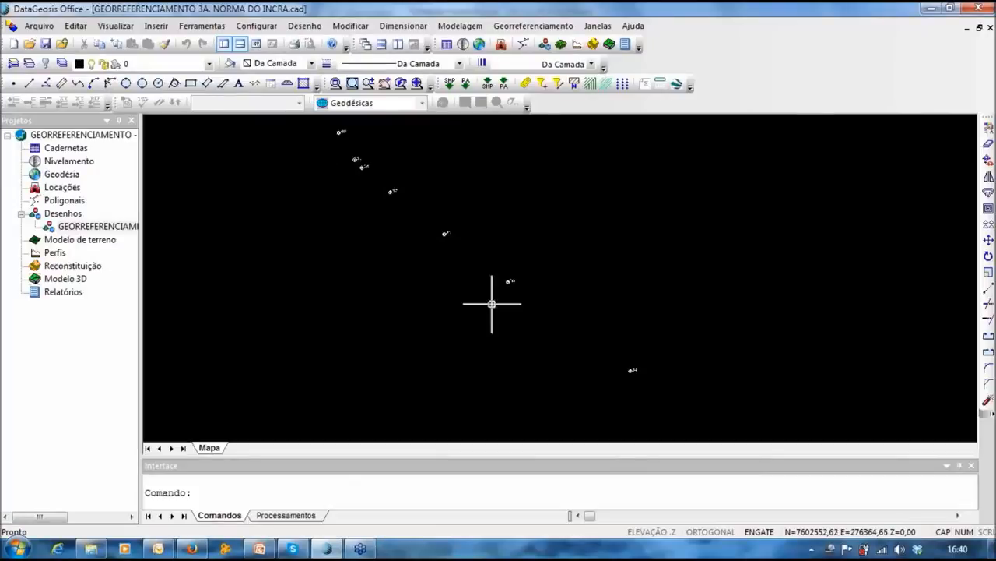
scroll(628, 333, down, 2)
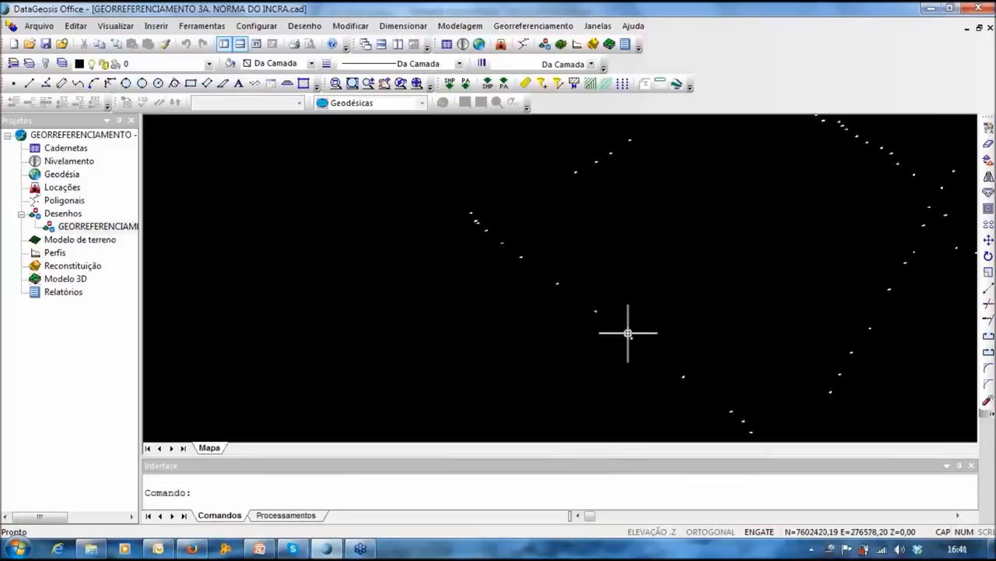
scroll(459, 190, down, 2)
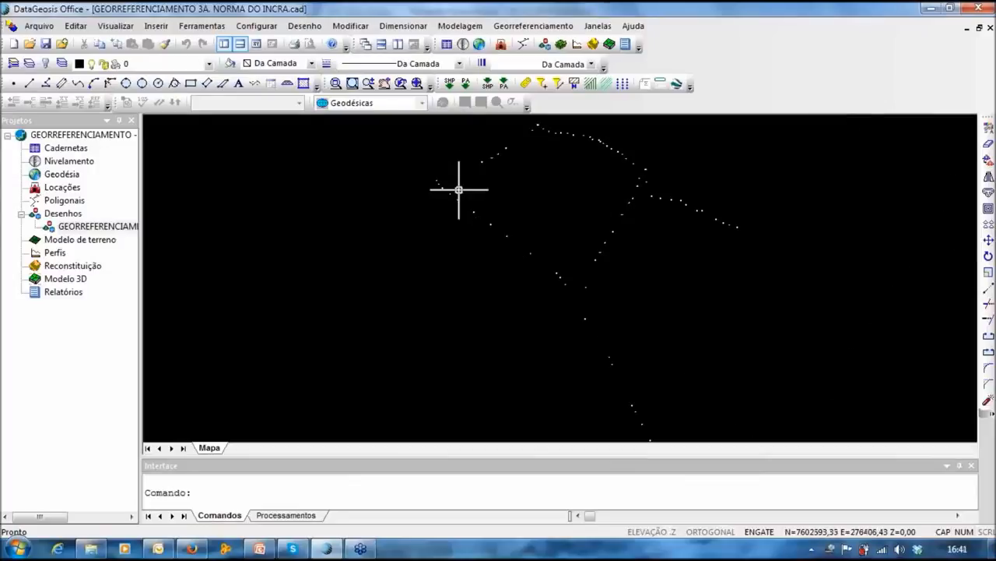
scroll(459, 189, down, 1)
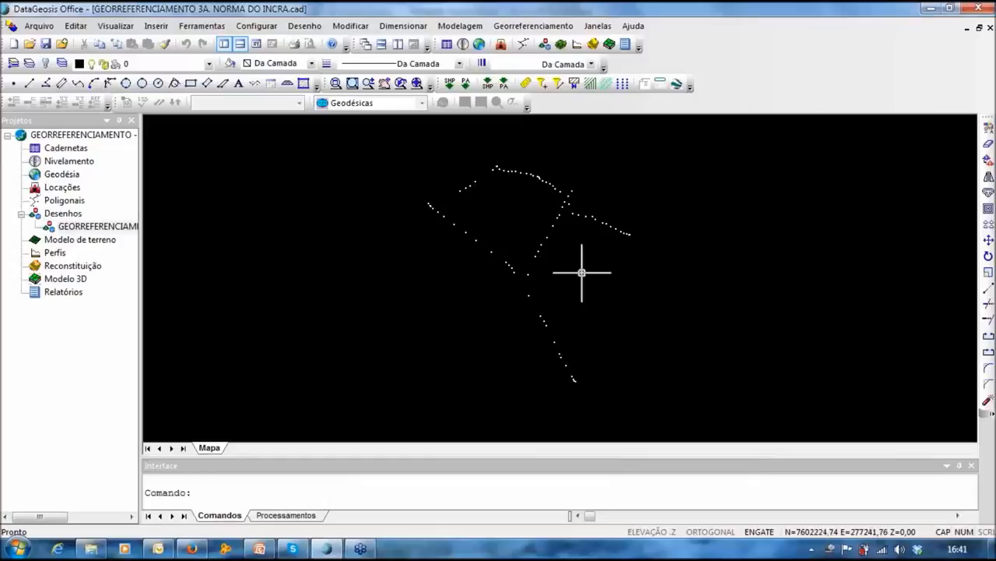
mouse_move(576, 243)
middle_down()
mouse_move(600, 231)
mouse_move(559, 239)
middle_up()
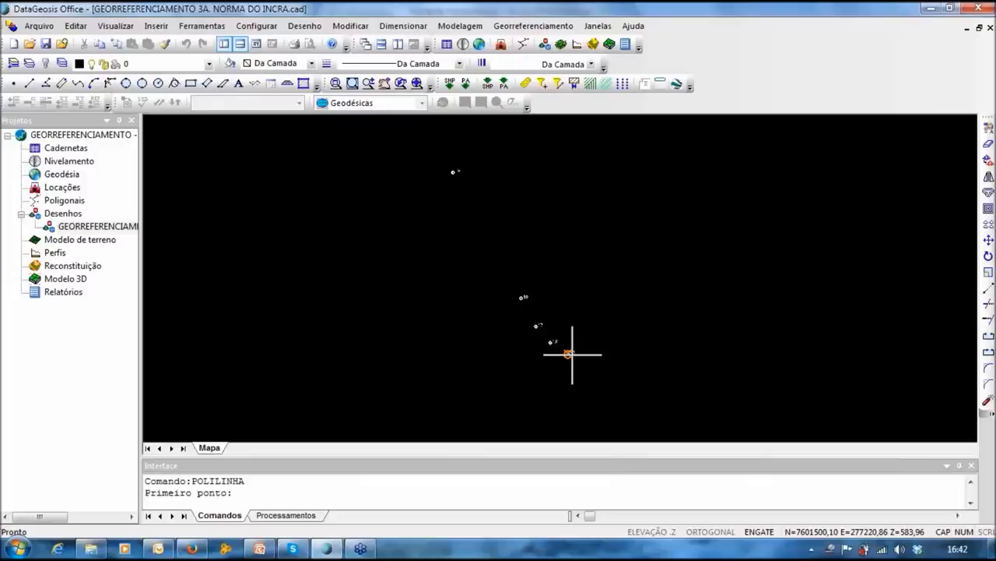
Step: Trace a trial polyline from point 10 through two neighbouring points, then cancel it with Esc
click(569, 353)
click(550, 342)
click(537, 325)
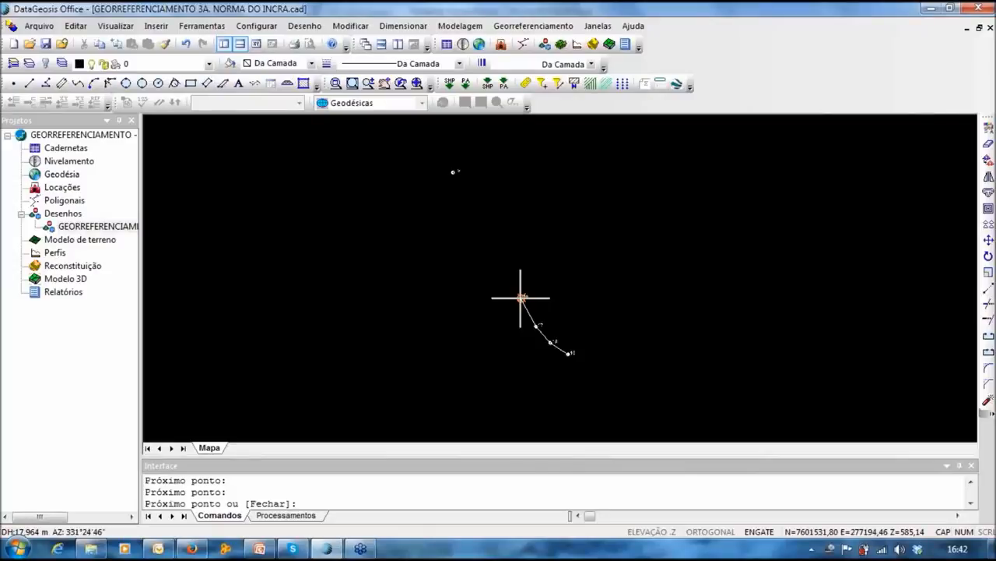
key(Escape)
scroll(402, 164, up, 2)
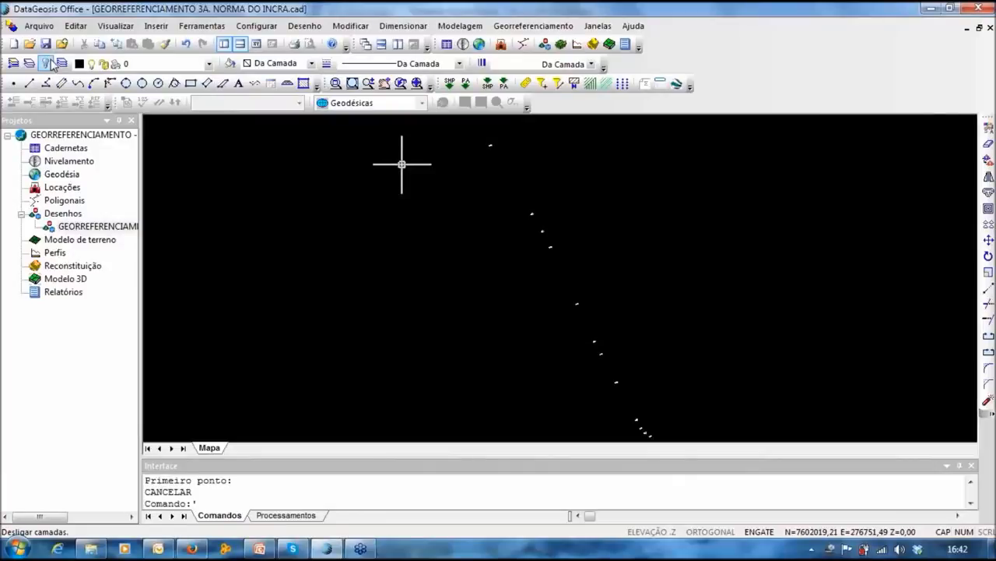
Step: Create a new magenta layer named ESTRADA
click(61, 63)
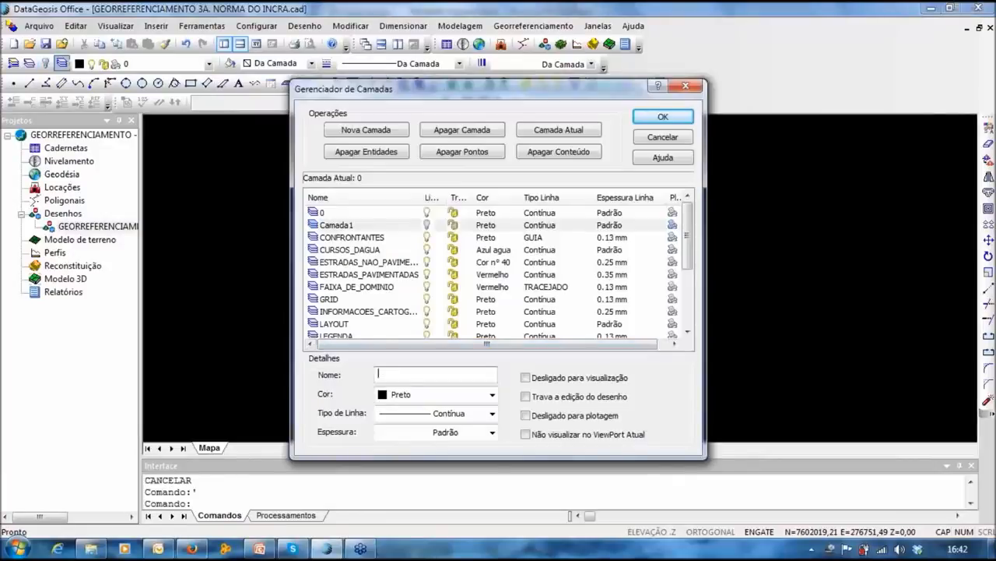
text(ESTREA)
key(BackSpace)
key(BackSpace)
text(ADA)
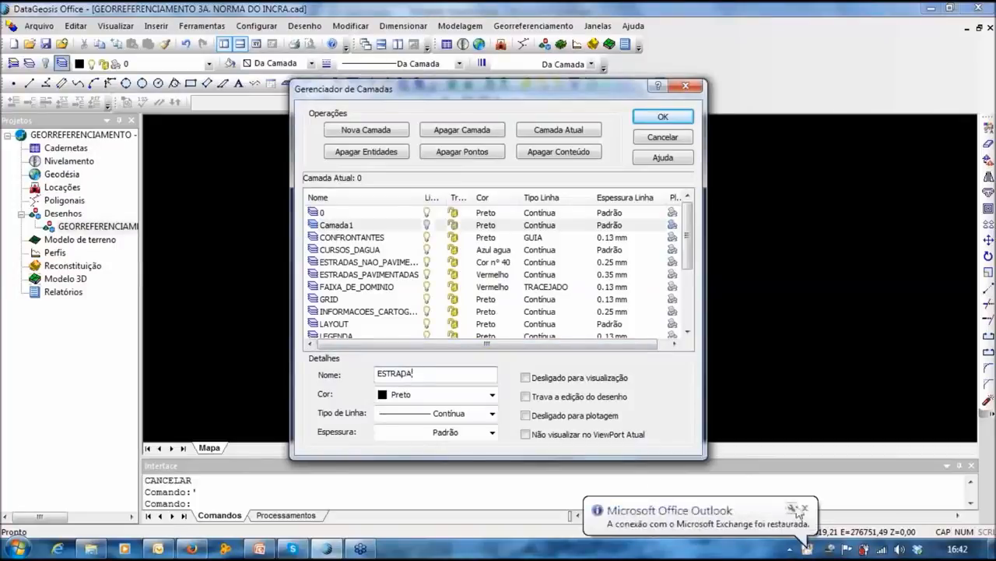
click(492, 394)
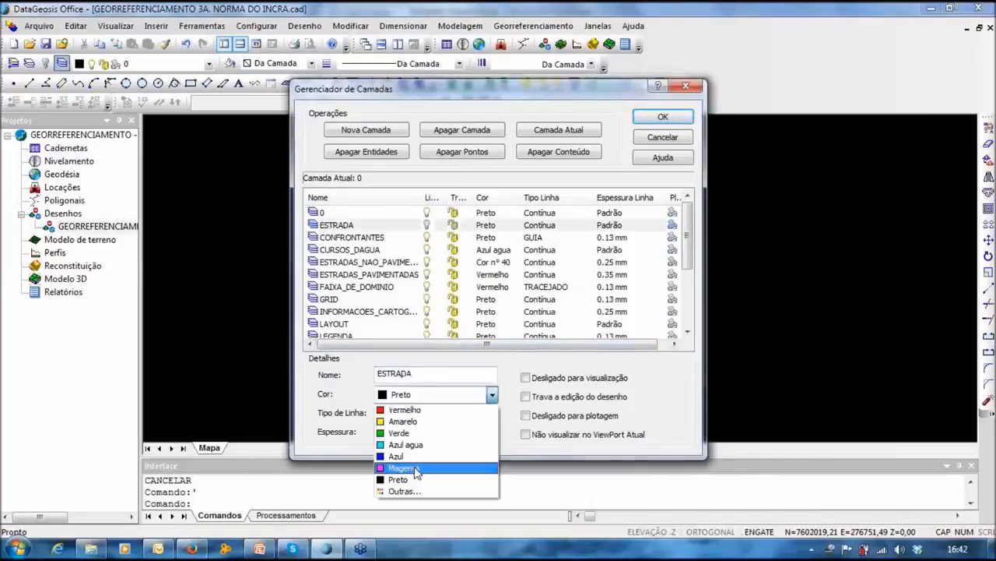
click(412, 413)
click(661, 117)
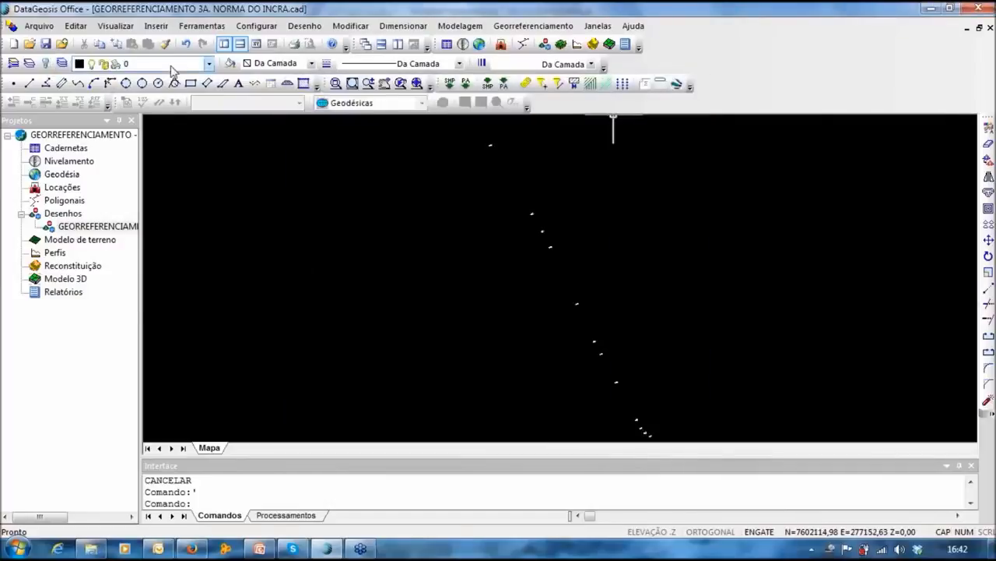
Step: Make ESTRADA the current layer and look over the survey points along the road
click(209, 63)
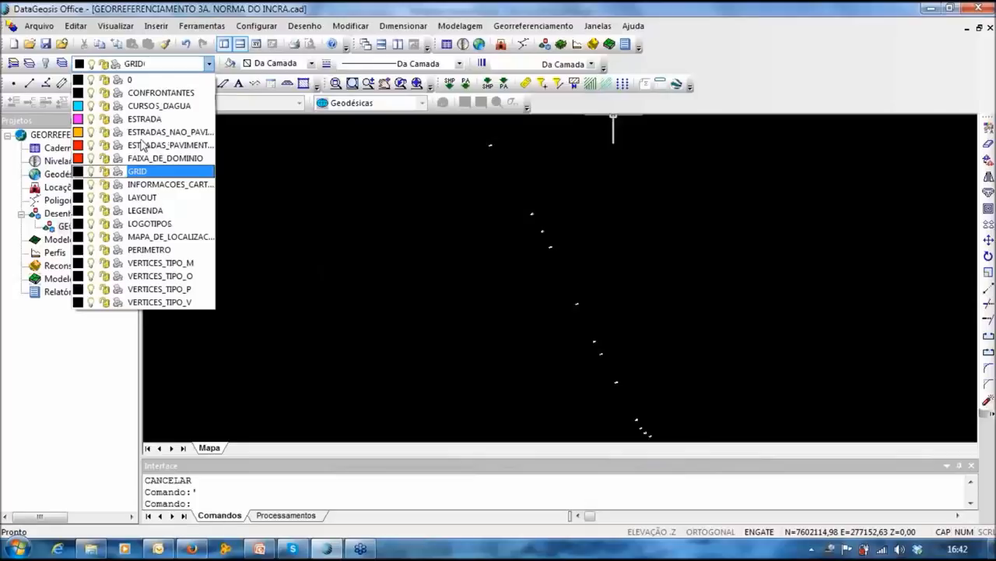
click(144, 119)
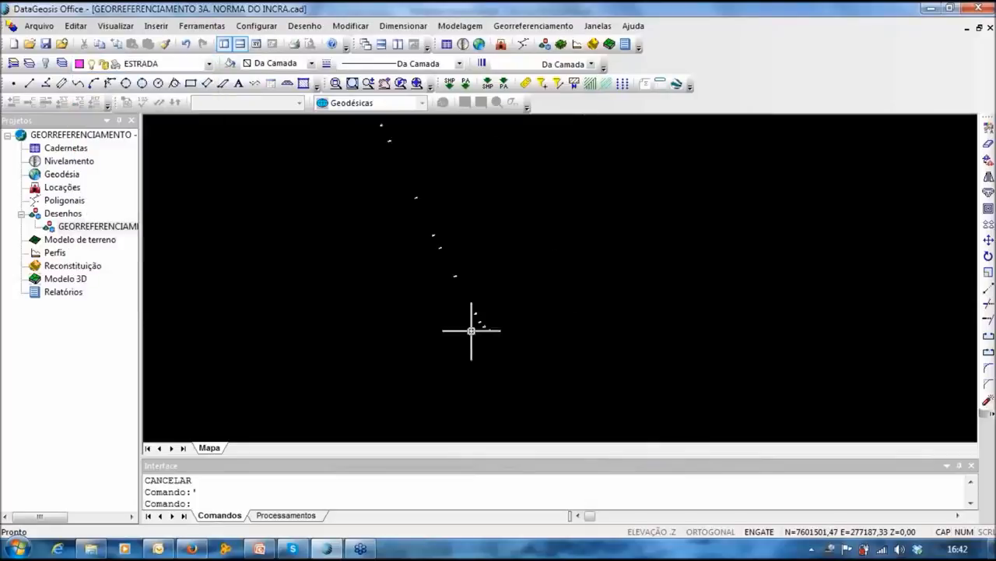
scroll(492, 269, up, 3)
scroll(492, 273, down, 4)
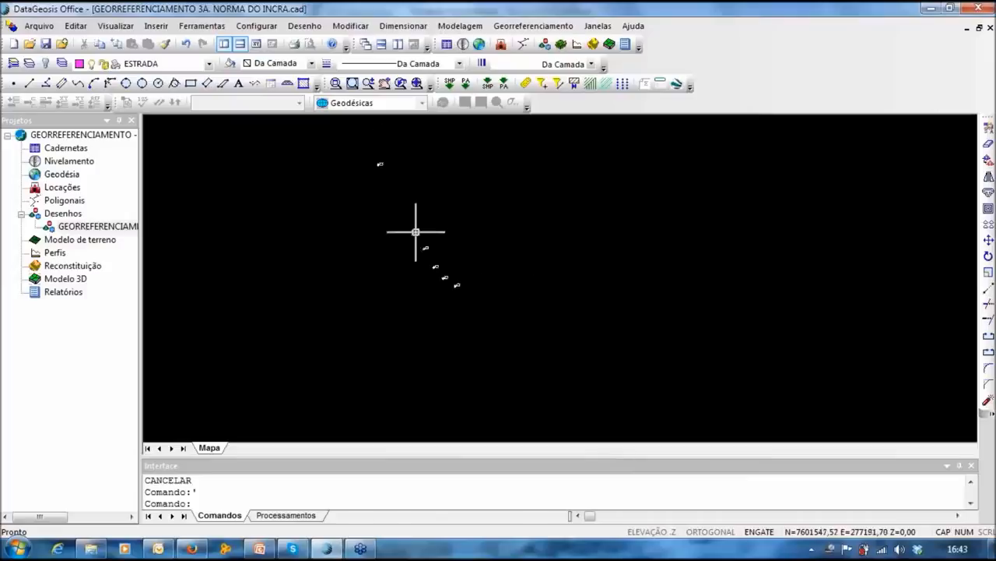
middle_drag(381, 187, 467, 358)
scroll(459, 335, down, 5)
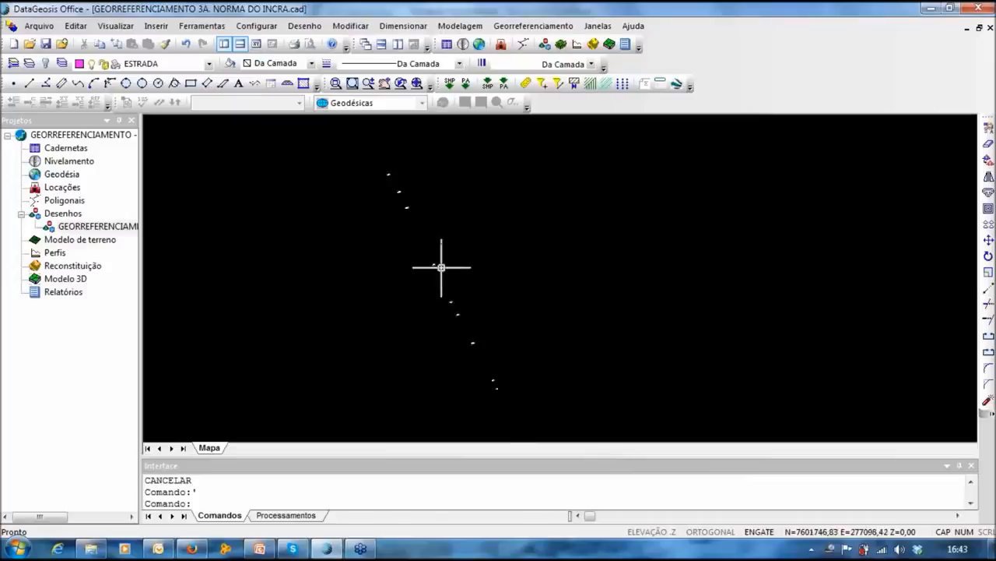
mouse_move(440, 269)
middle_down()
mouse_move(426, 221)
mouse_move(429, 256)
mouse_move(466, 246)
middle_up()
scroll(426, 224, up, 3)
scroll(514, 216, up, 4)
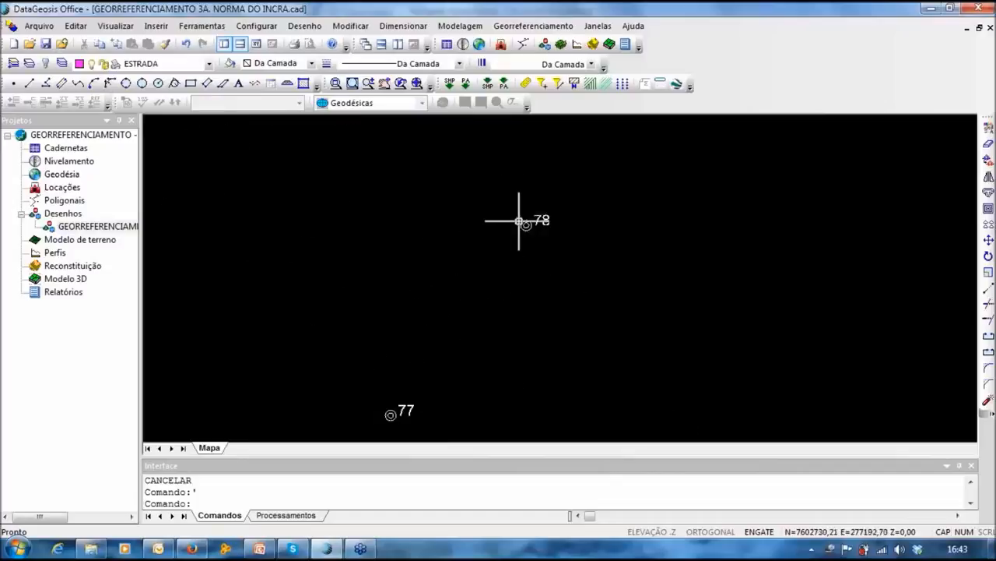
scroll(533, 224, down, 5)
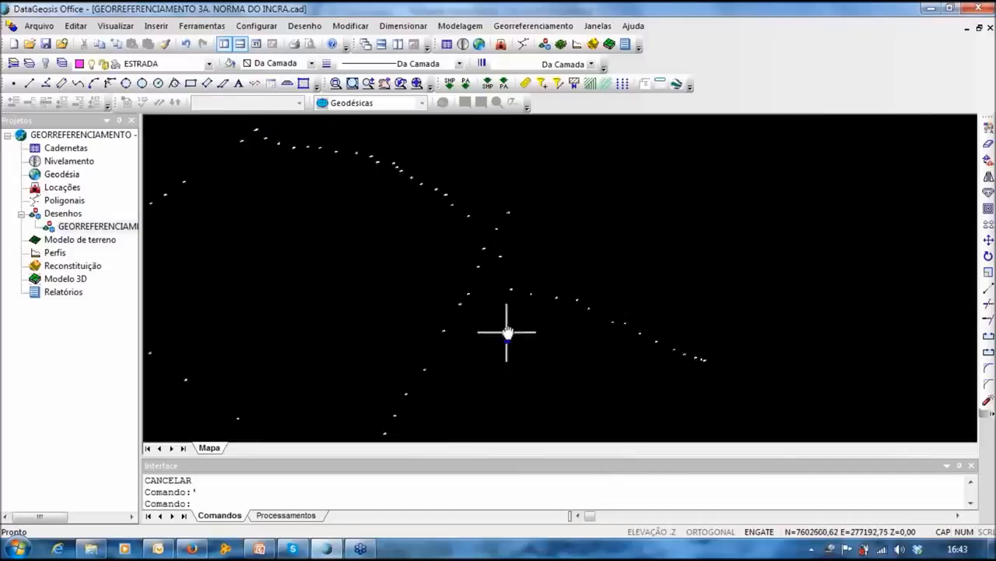
click(202, 26)
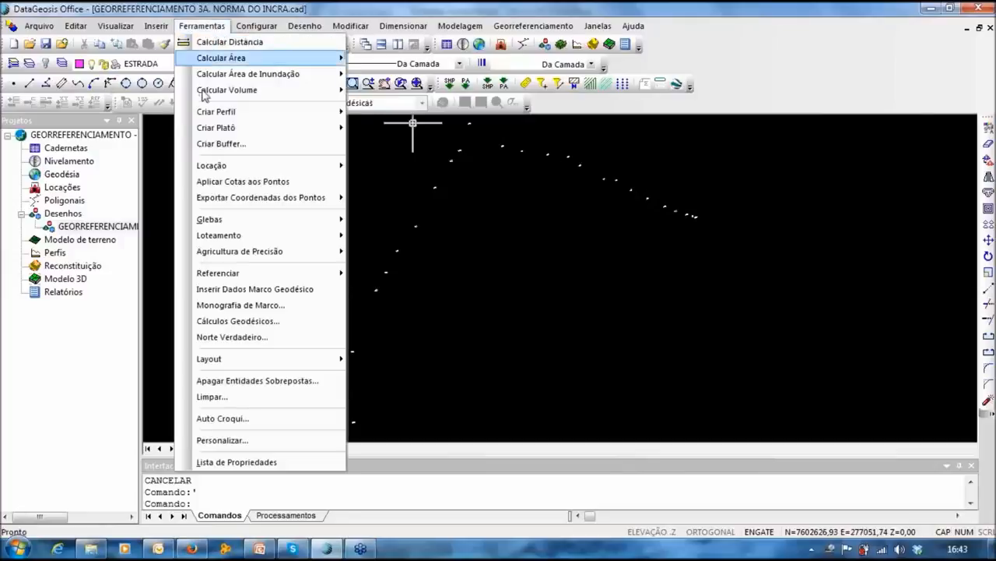
Step: Dismiss Auto Croqui, then open the Limpar (PURGE) window and close it without purging
click(244, 423)
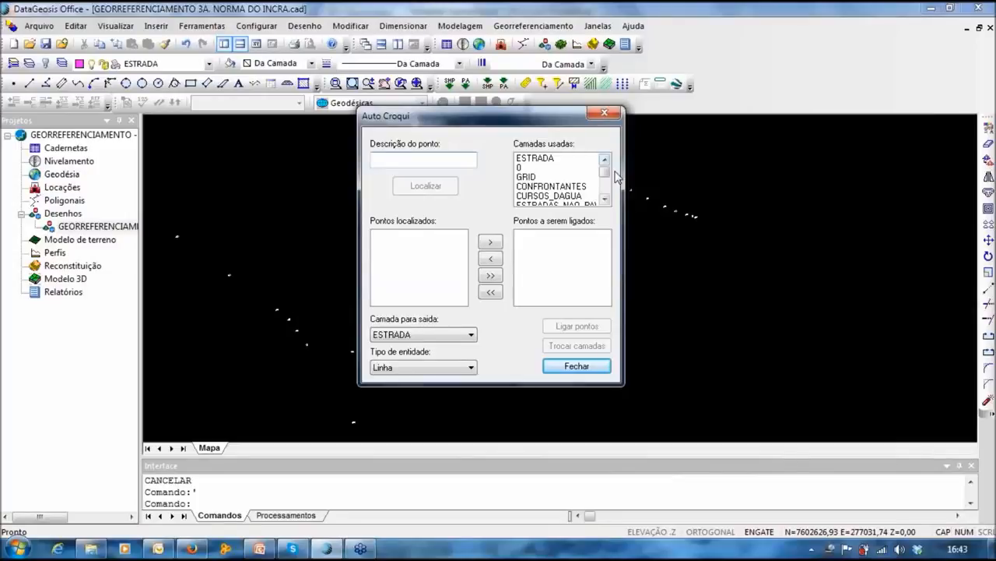
key(Escape)
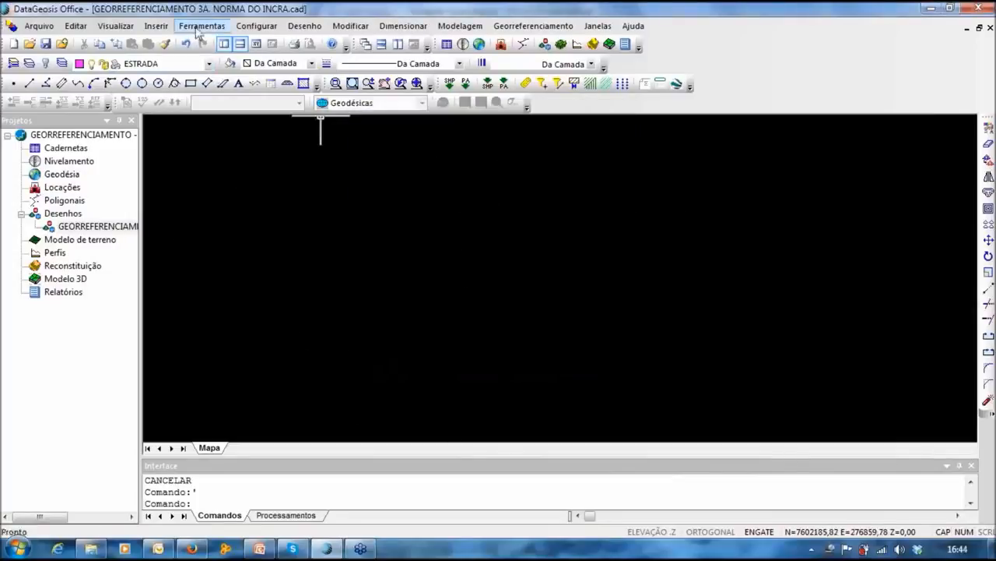
click(199, 27)
click(218, 393)
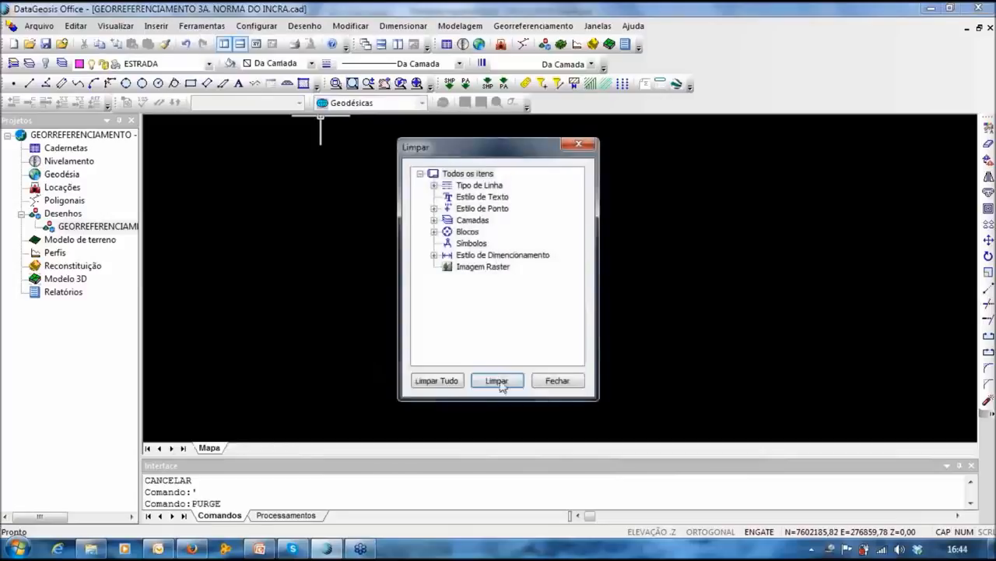
click(572, 382)
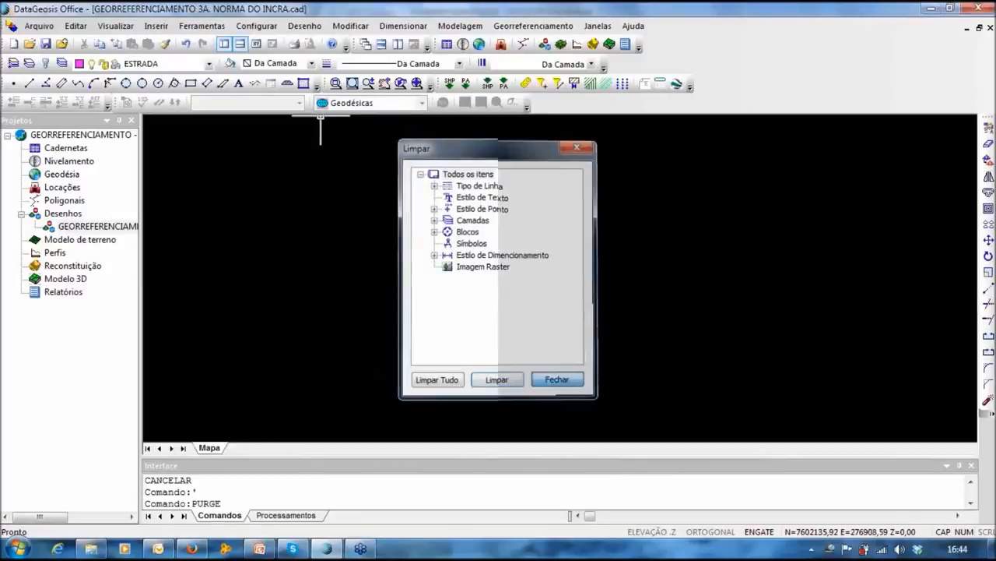
click(198, 26)
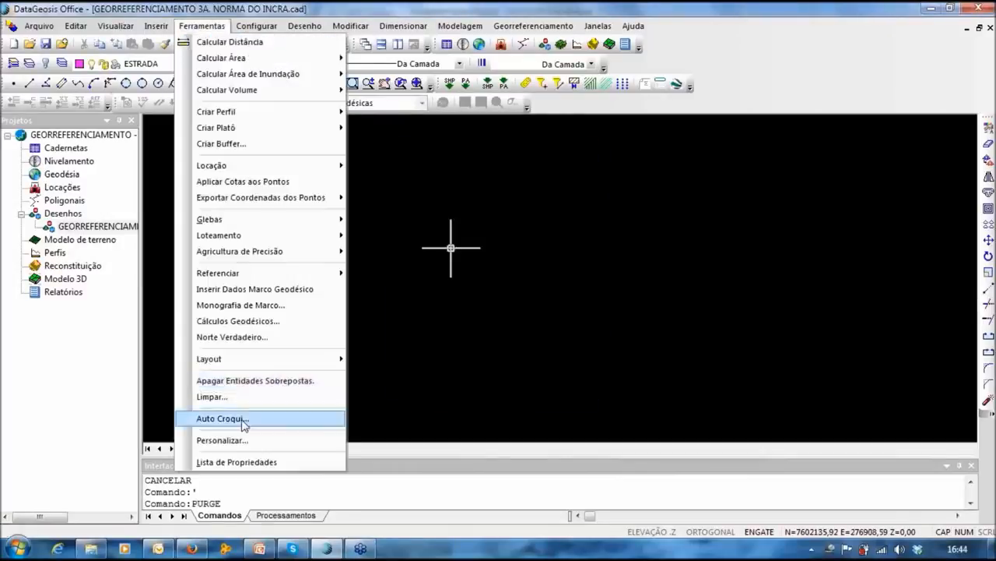
click(237, 415)
Step: In Auto Croqui, locate the VERTICES_TIPO_M points and queue points 15 through 29 for connection
drag(613, 191, 623, 224)
click(542, 192)
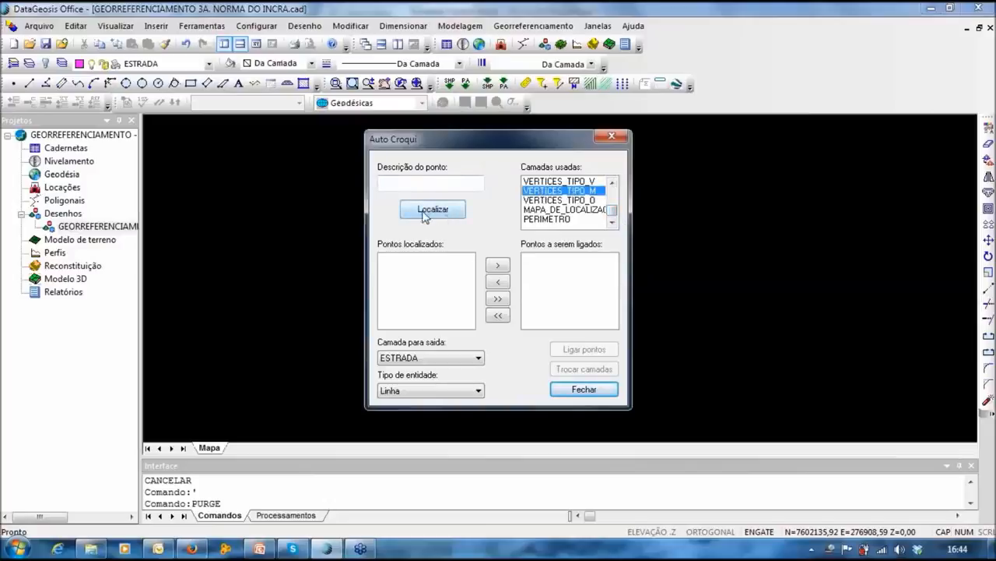
click(427, 215)
click(468, 322)
click(469, 322)
click(468, 323)
click(468, 322)
click(469, 323)
click(469, 322)
click(469, 323)
click(469, 323)
click(469, 322)
click(468, 323)
click(469, 323)
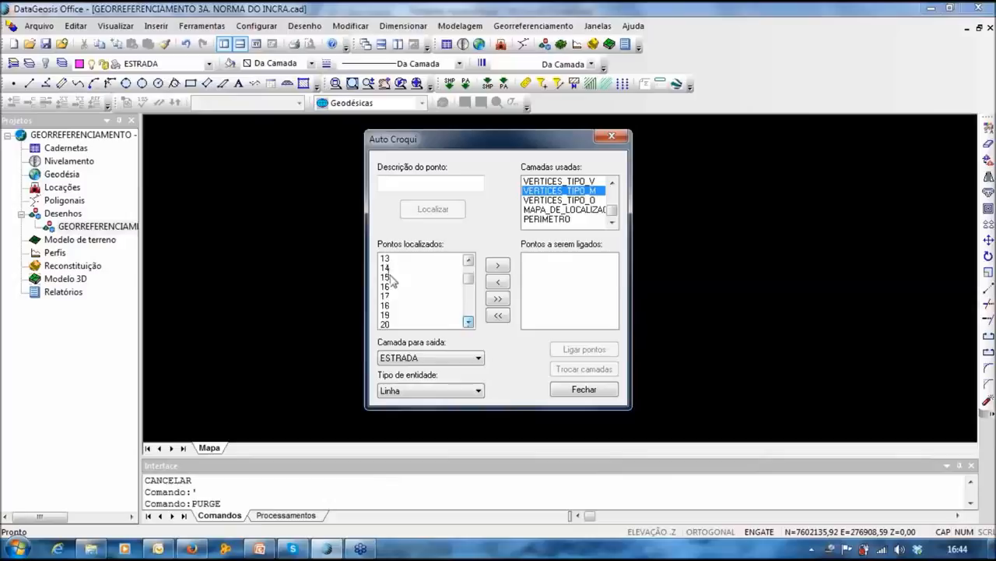
drag(393, 281, 405, 304)
click(498, 265)
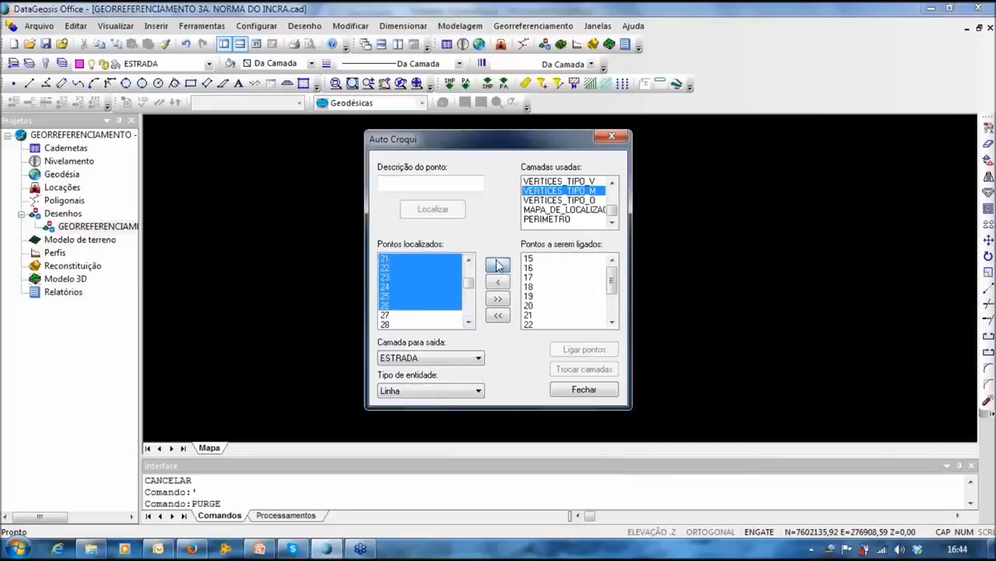
Step: Set the entity type to Poli-linha and join the queued points into the road polyline
click(418, 390)
click(417, 413)
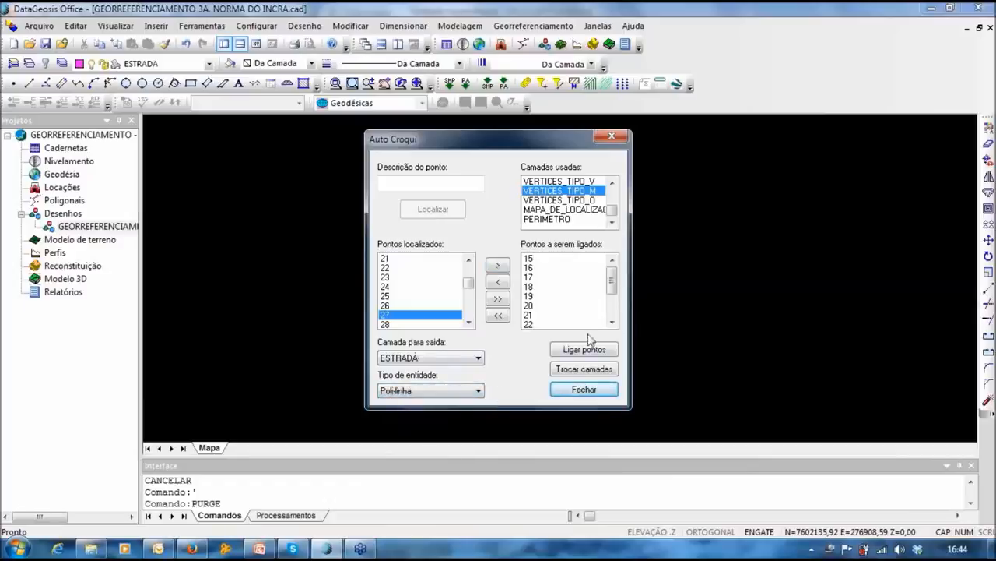
click(598, 351)
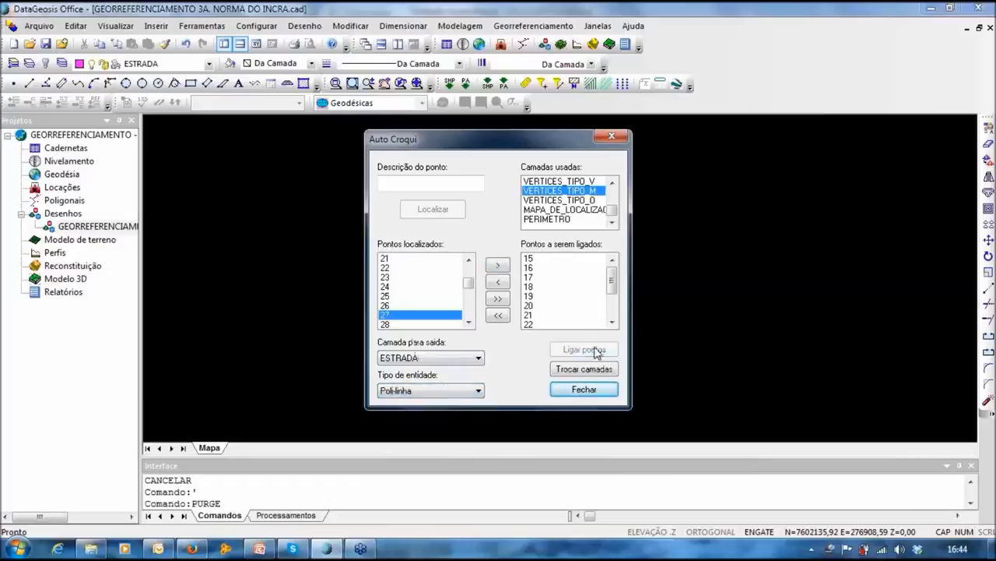
click(612, 138)
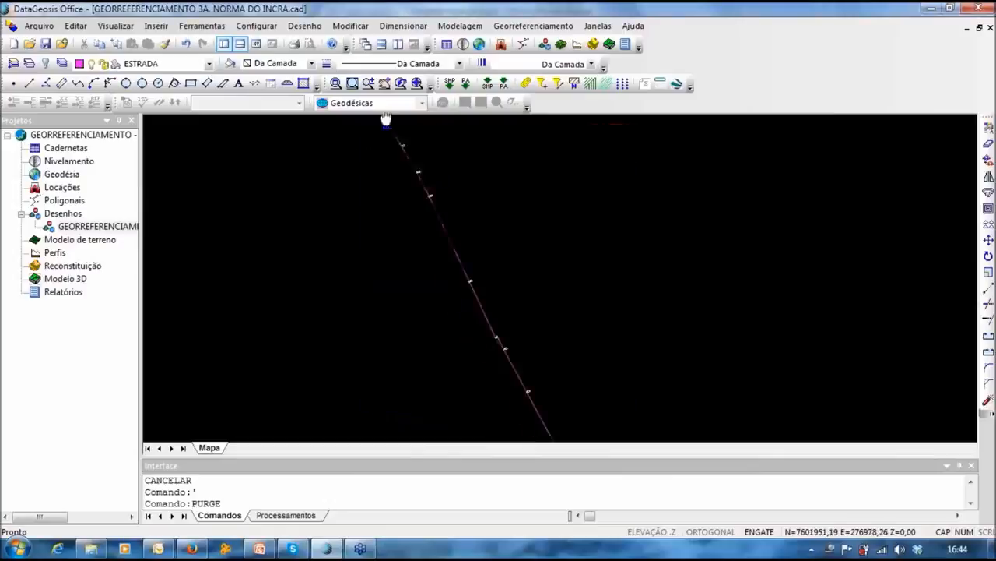
Step: Pan and zoom along the new ESTRADA polyline to check it against the road points
middle_drag(409, 242, 502, 413)
middle_drag(339, 169, 387, 415)
middle_drag(265, 177, 385, 345)
middle_drag(318, 162, 478, 392)
scroll(440, 231, up, 3)
middle_drag(388, 254, 413, 285)
scroll(450, 214, down, 3)
middle_drag(460, 172, 472, 320)
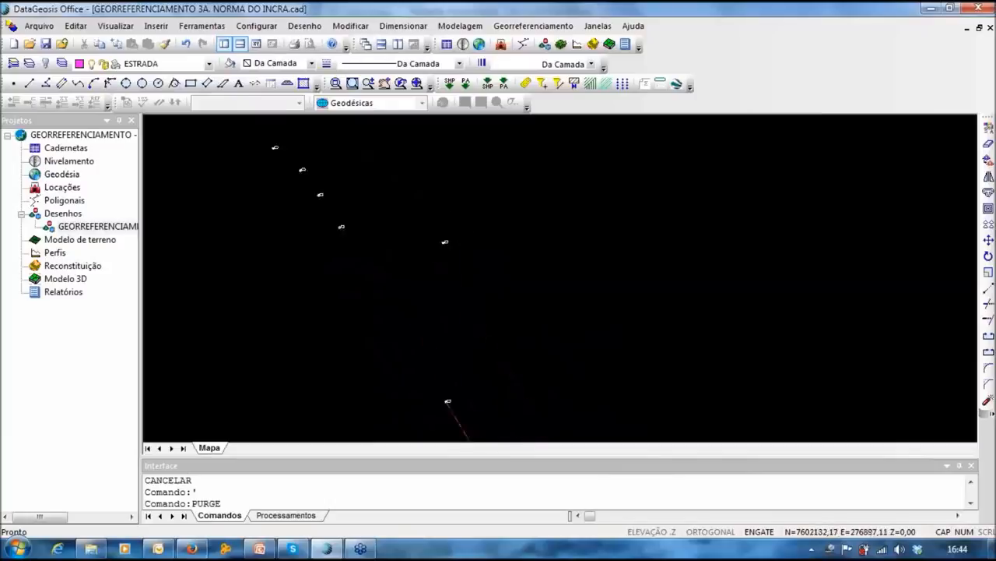
scroll(443, 229, up, 3)
middle_drag(451, 233, 408, 290)
scroll(441, 232, down, 6)
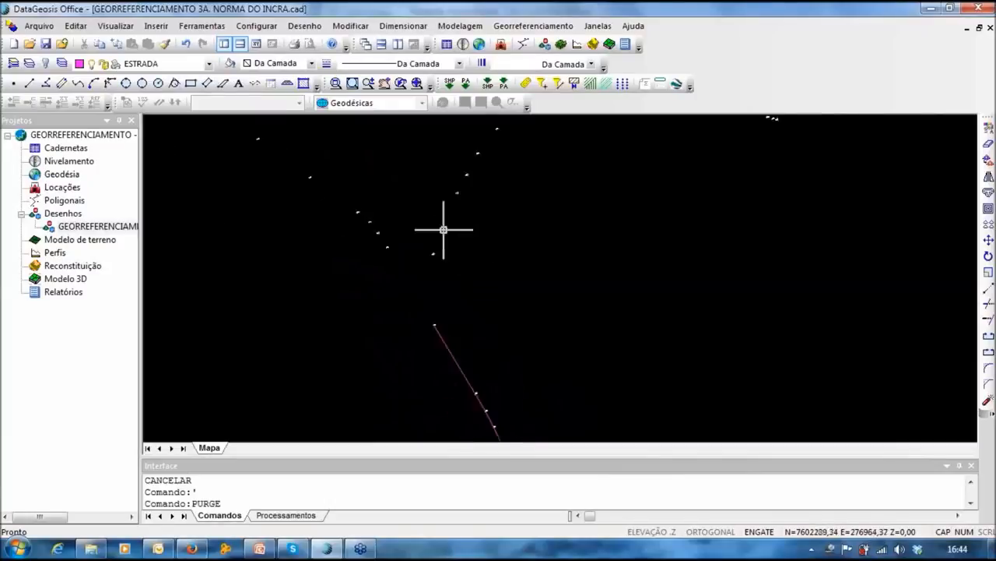
middle_drag(462, 187, 418, 270)
scroll(469, 160, up, 2)
scroll(482, 231, up, 4)
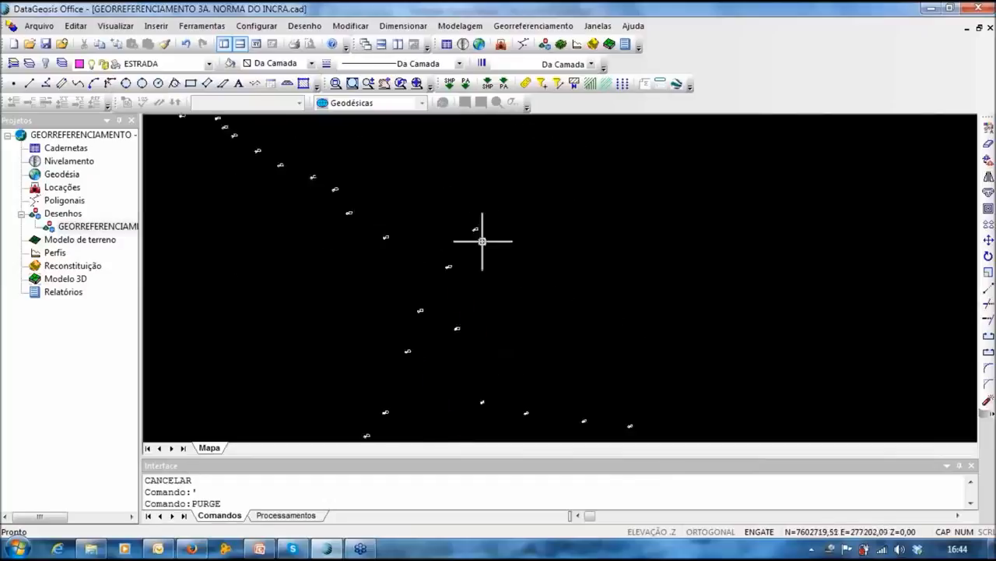
scroll(450, 223, down, 4)
scroll(450, 223, down, 3)
middle_drag(434, 320, 429, 245)
click(200, 30)
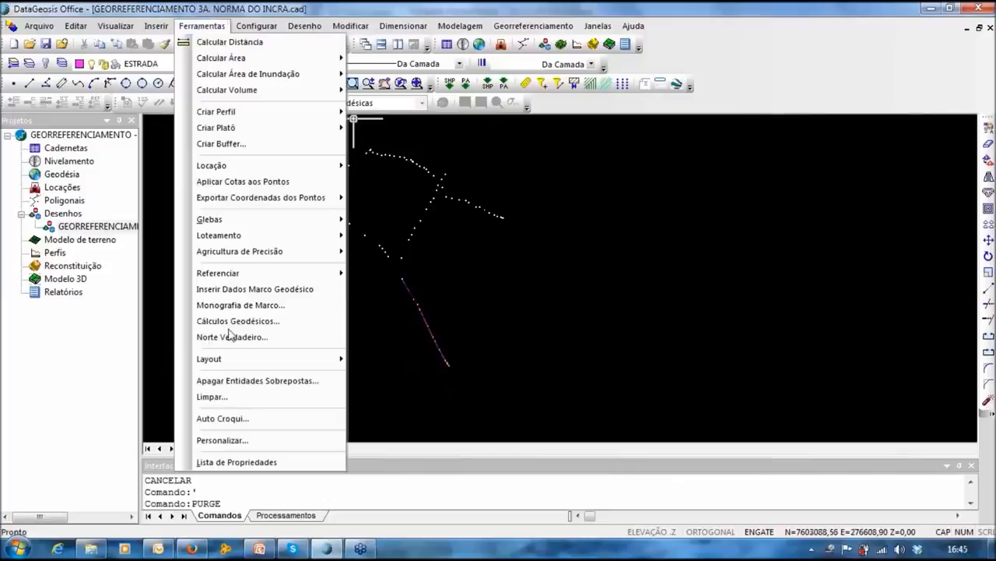
Step: In Auto Croqui, locate the VERTICES_TIPO_M points and queue point 26 for connection
click(222, 419)
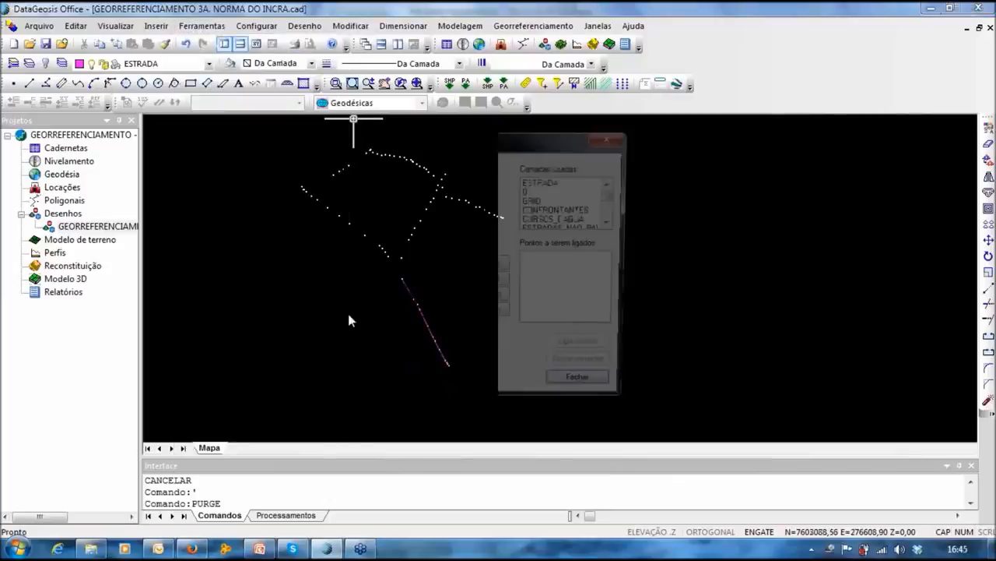
drag(611, 195, 612, 218)
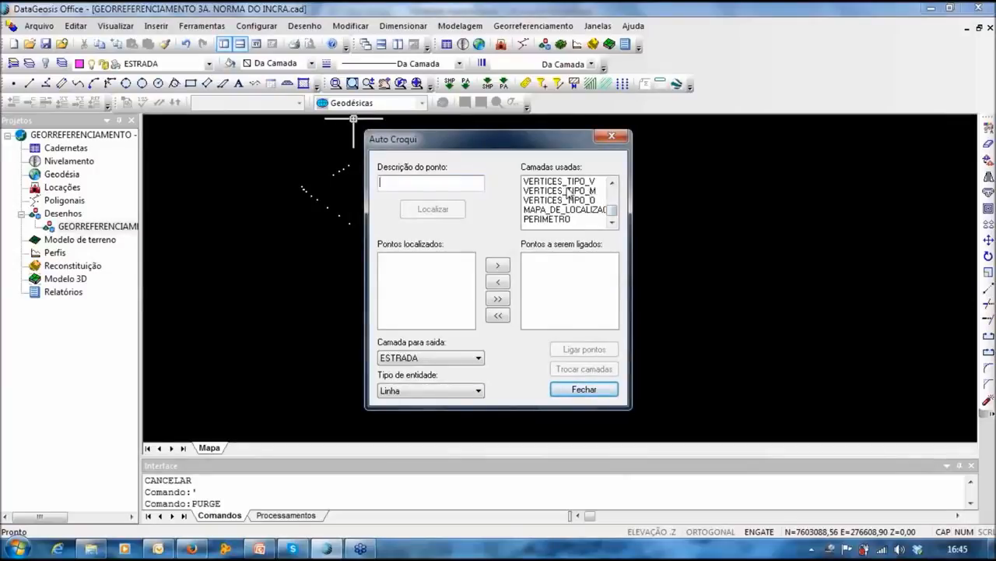
click(541, 192)
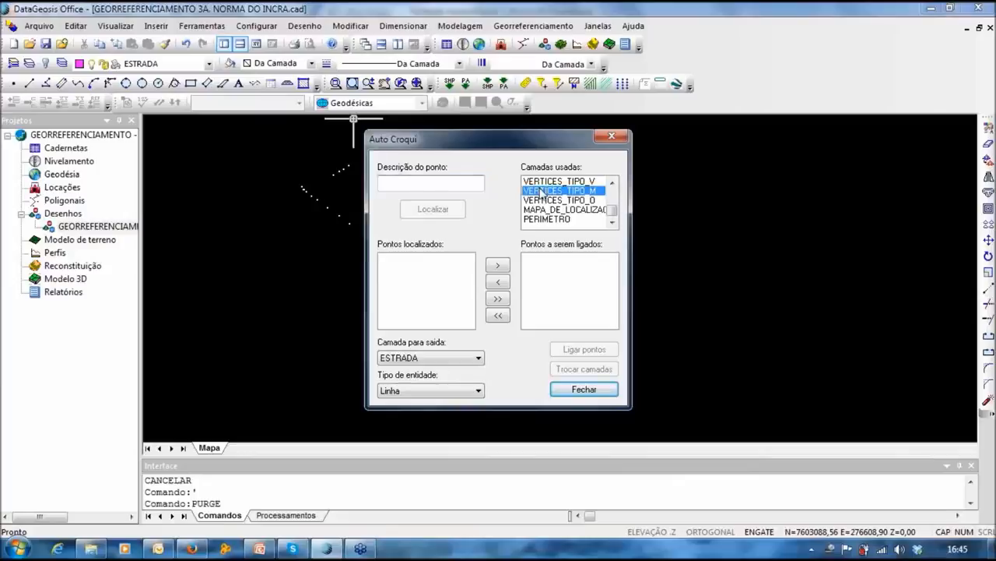
click(451, 210)
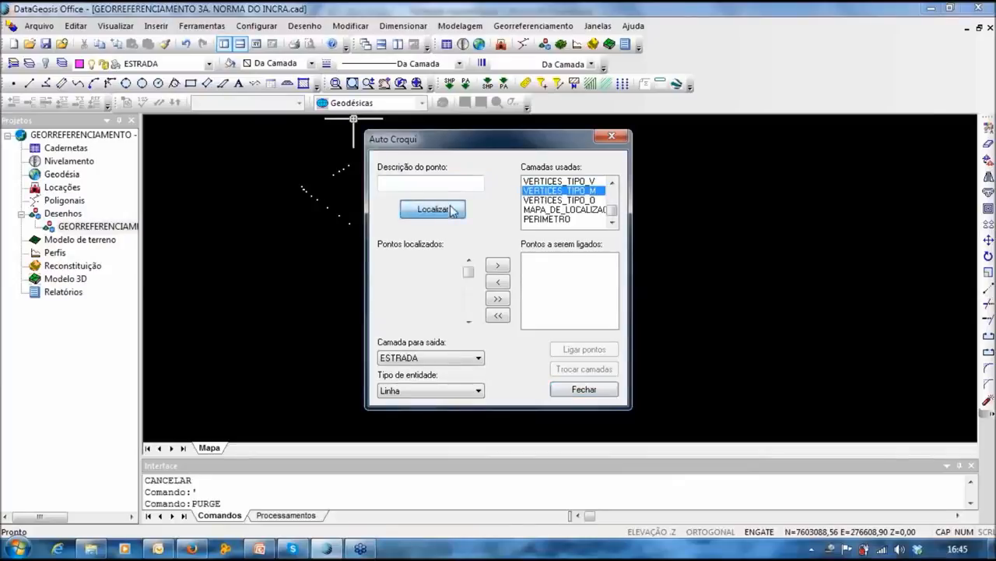
click(469, 321)
click(468, 321)
click(468, 321)
click(469, 321)
click(468, 322)
click(469, 321)
click(469, 322)
click(469, 322)
click(469, 321)
click(468, 321)
click(468, 321)
click(469, 322)
click(469, 321)
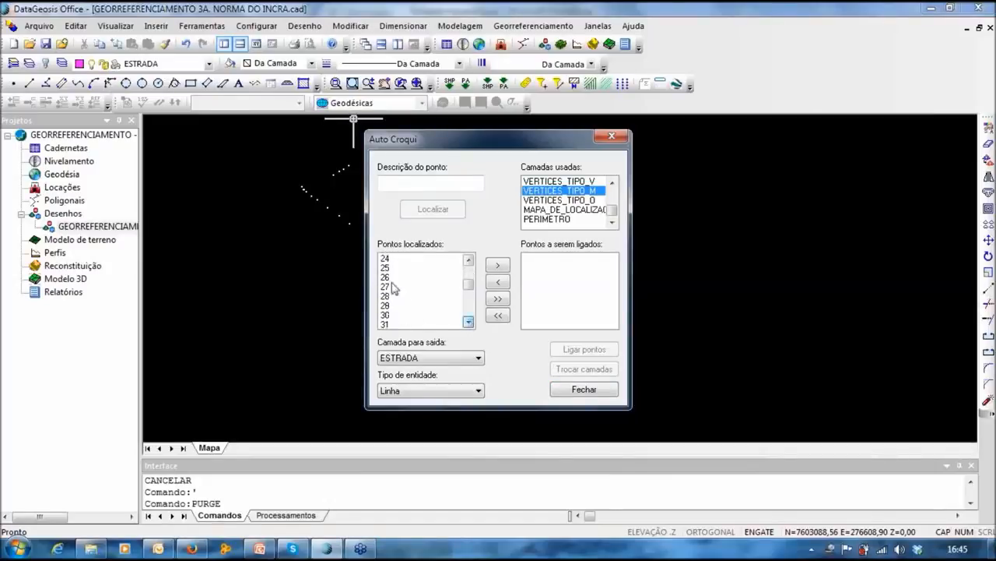
click(383, 278)
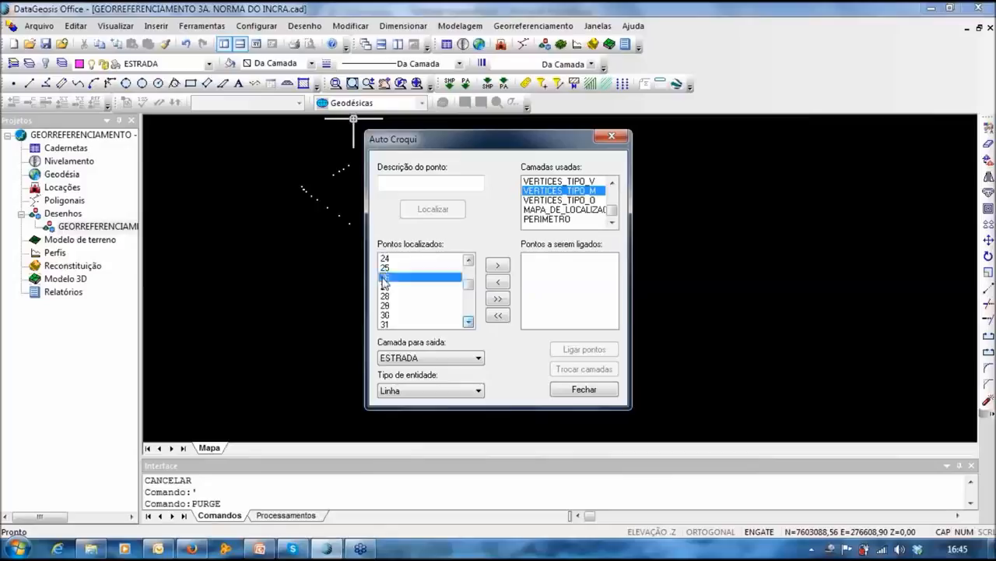
click(497, 266)
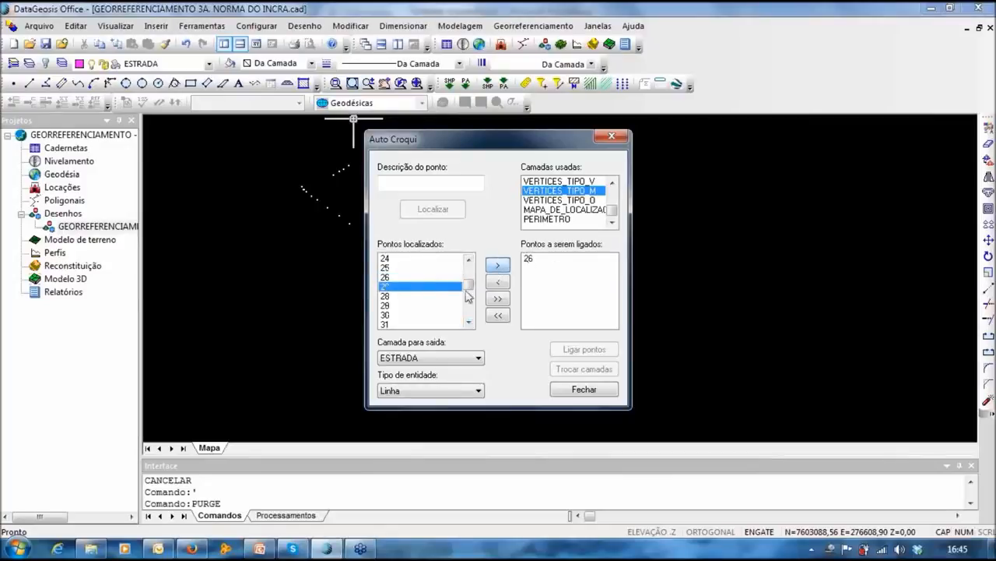
Step: Add points 67 through 73 to the connection list after point 26
click(469, 321)
click(469, 322)
click(468, 322)
click(468, 322)
click(469, 322)
click(468, 321)
click(468, 321)
click(469, 322)
click(469, 322)
click(469, 321)
click(469, 321)
click(469, 321)
click(469, 321)
click(469, 322)
click(469, 322)
click(469, 321)
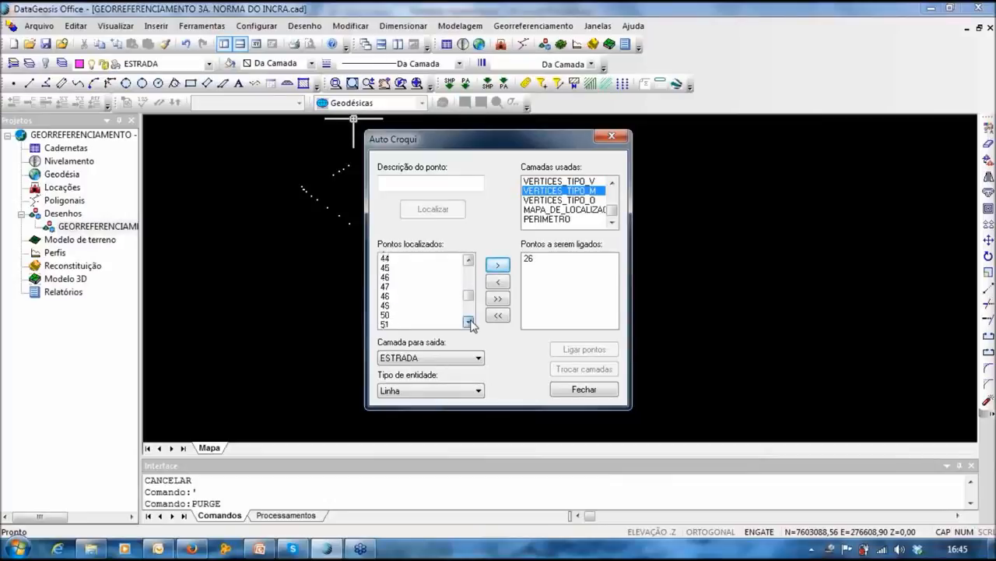
drag(472, 296, 473, 302)
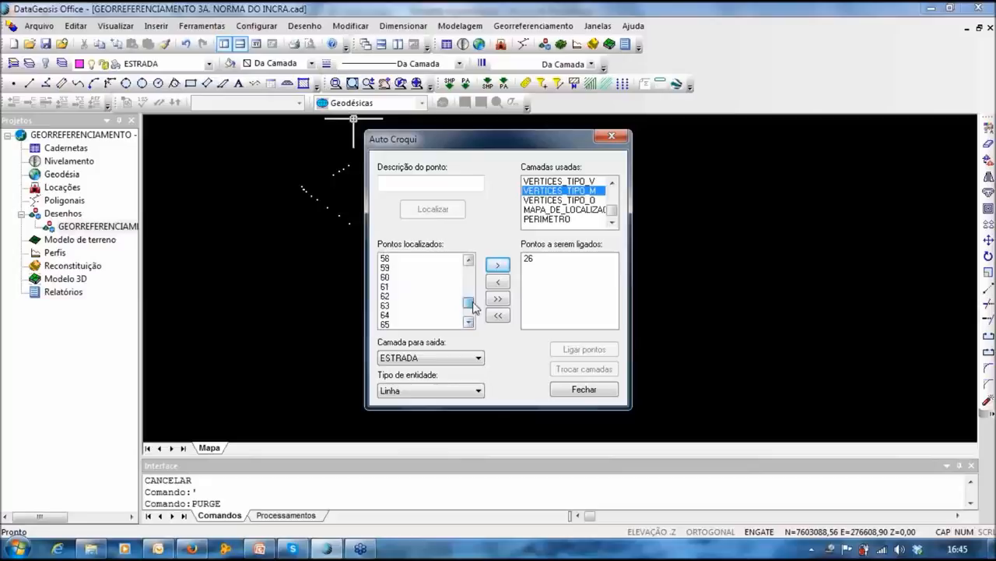
click(468, 322)
click(468, 321)
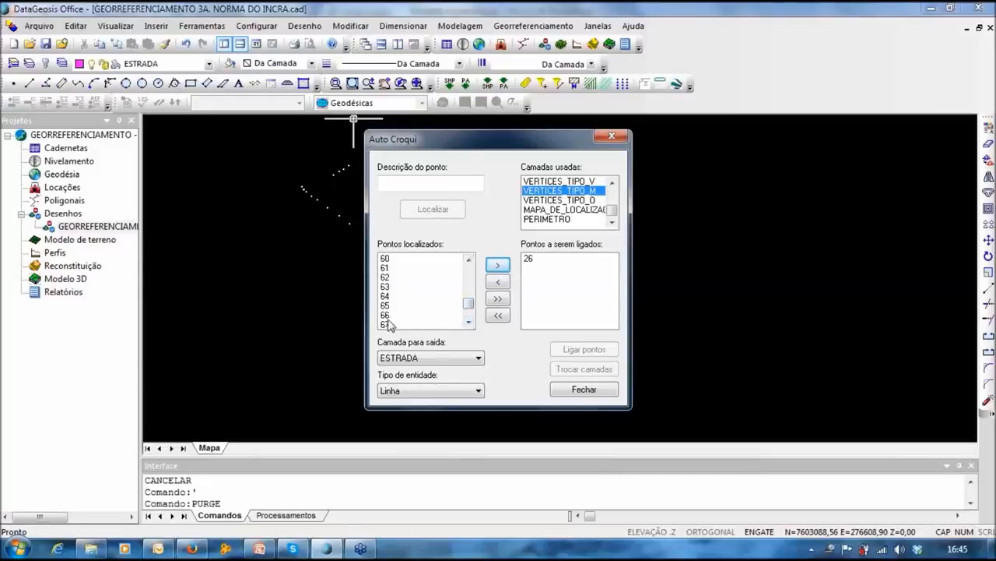
drag(389, 325, 469, 264)
click(468, 261)
click(469, 260)
click(469, 260)
click(469, 261)
click(469, 261)
drag(387, 269, 395, 324)
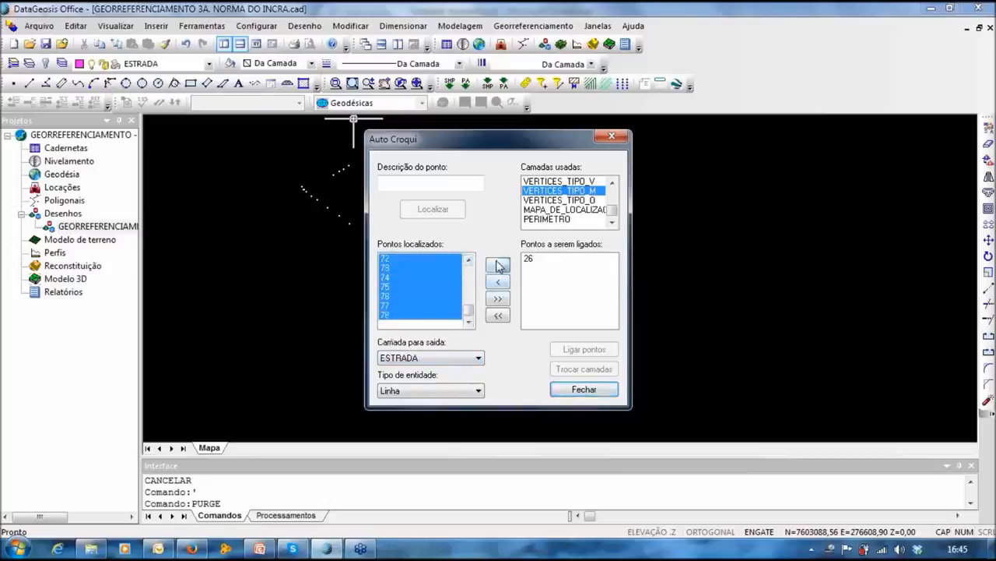
click(499, 264)
Step: Join the listed points into a line on the ESTRADA layer
click(557, 350)
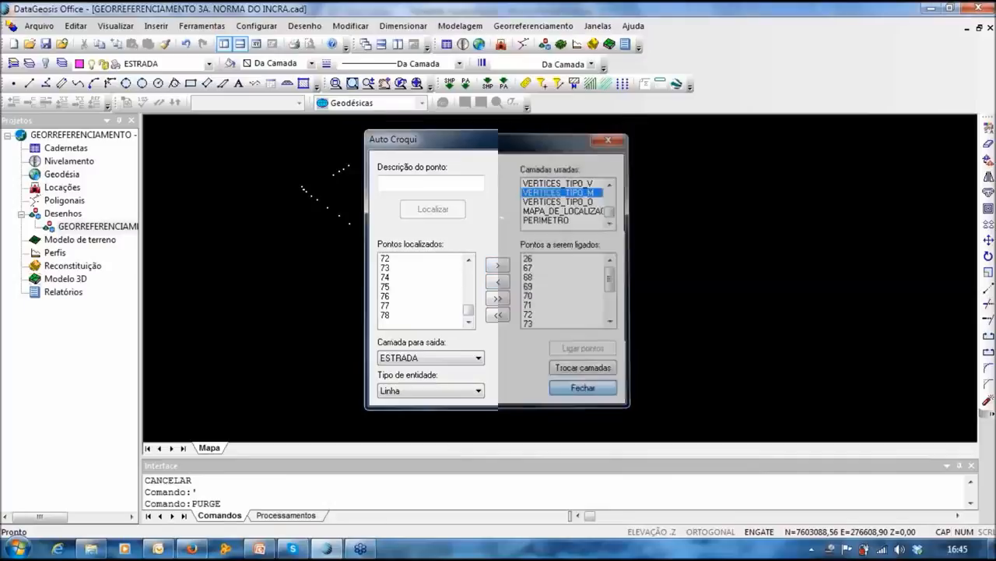
click(584, 389)
scroll(436, 194, up, 4)
Step: Zoom and pan the map to recentre the magenta road line
scroll(461, 272, down, 4)
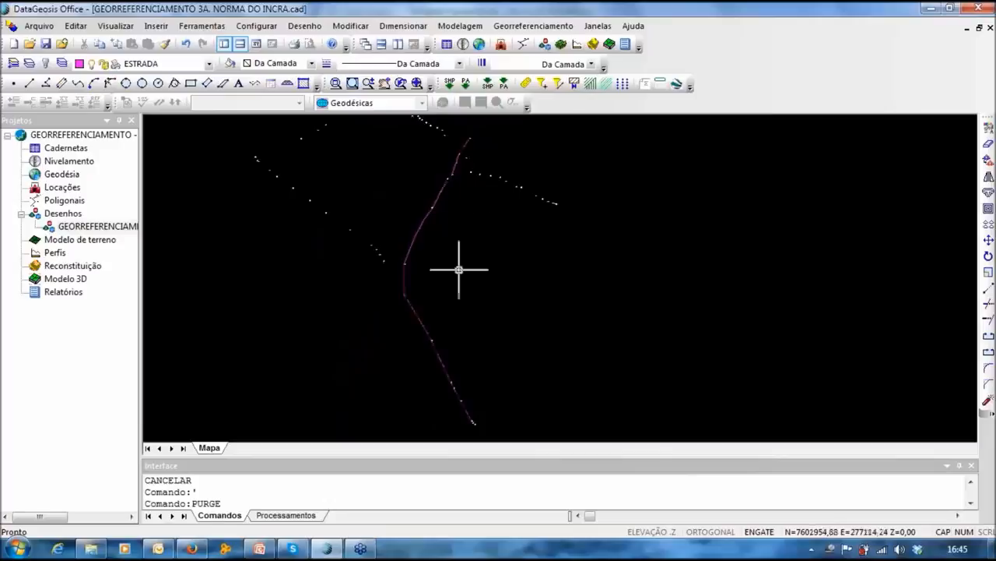
scroll(467, 234, up, 3)
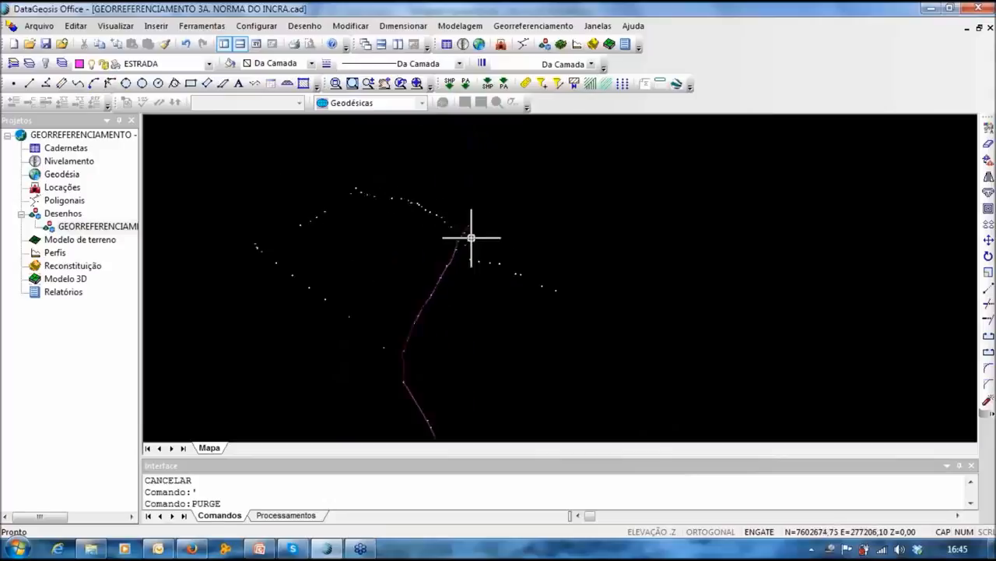
middle_drag(374, 279, 389, 201)
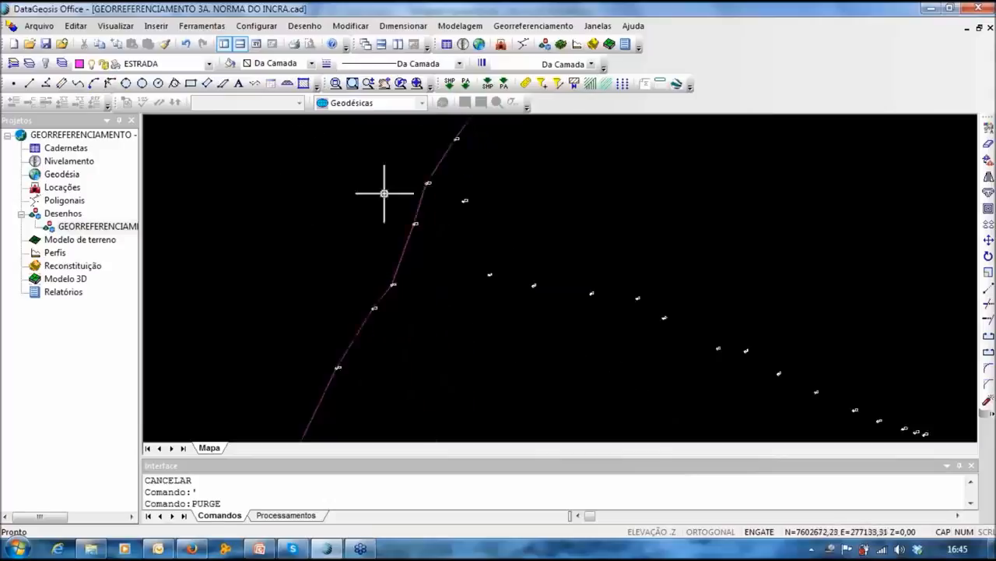
scroll(418, 173, down, 3)
scroll(425, 152, down, 2)
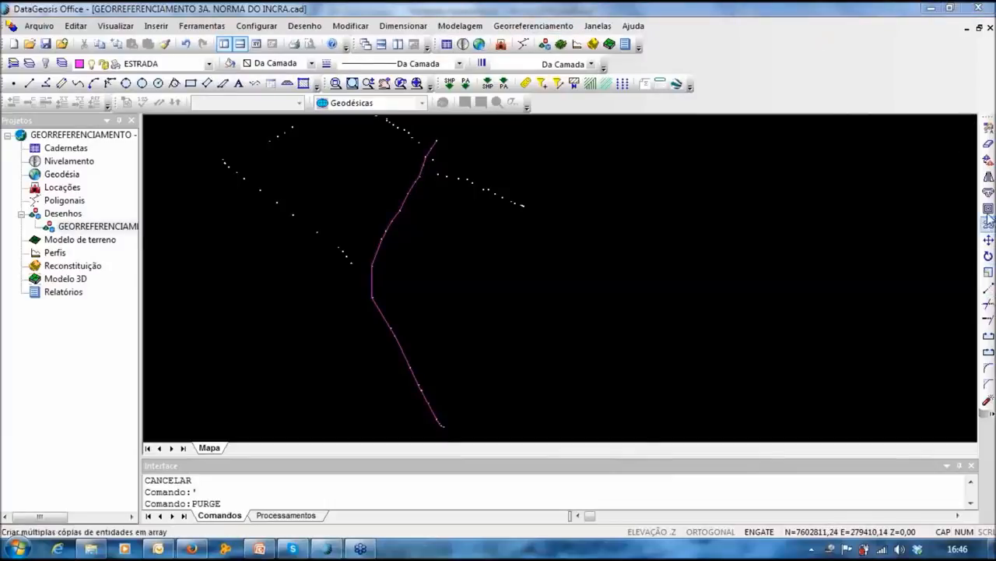
Step: Restore the program window, make it taller, move it right, and start the Paralela offset command
click(952, 7)
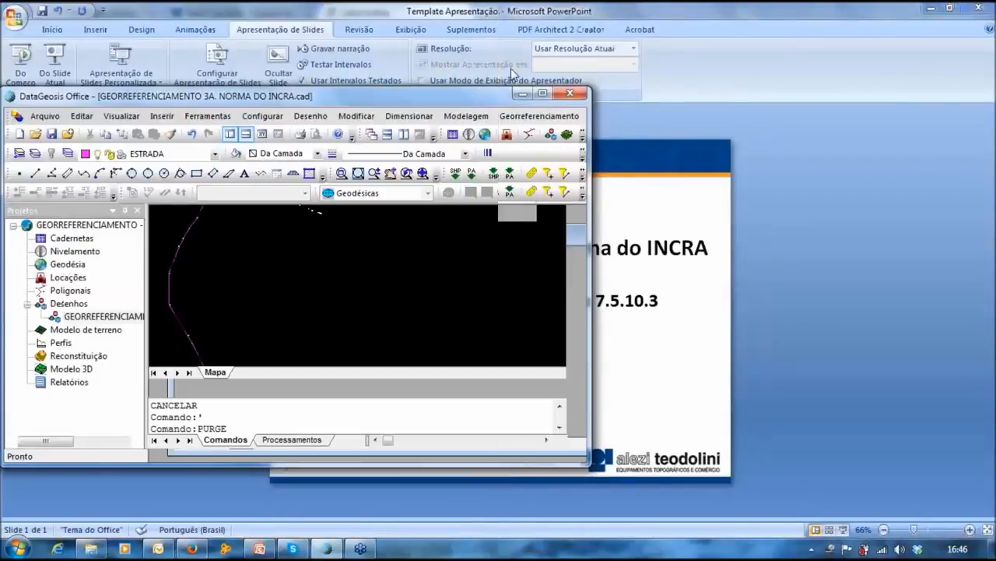
drag(513, 74, 460, 36)
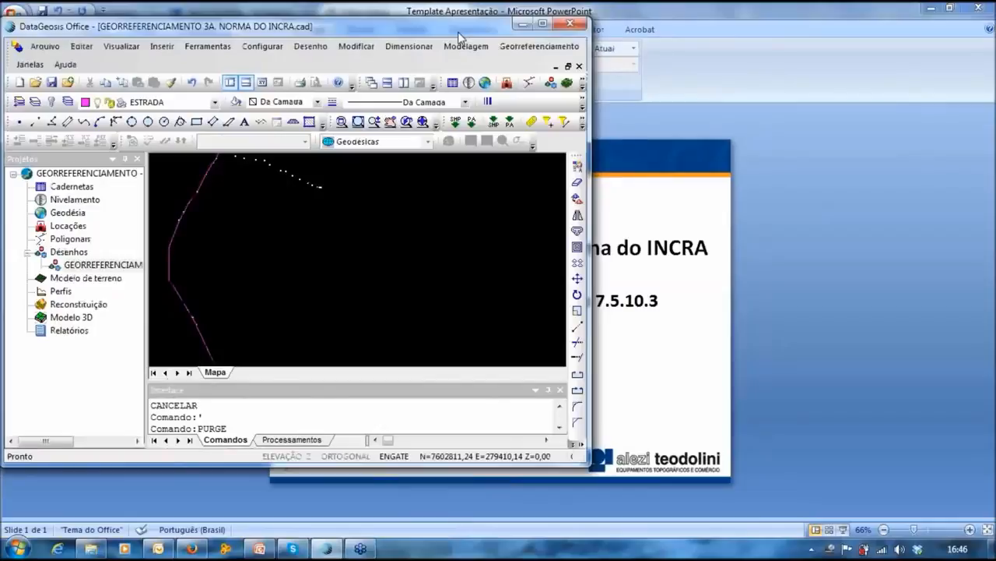
drag(460, 36, 686, 35)
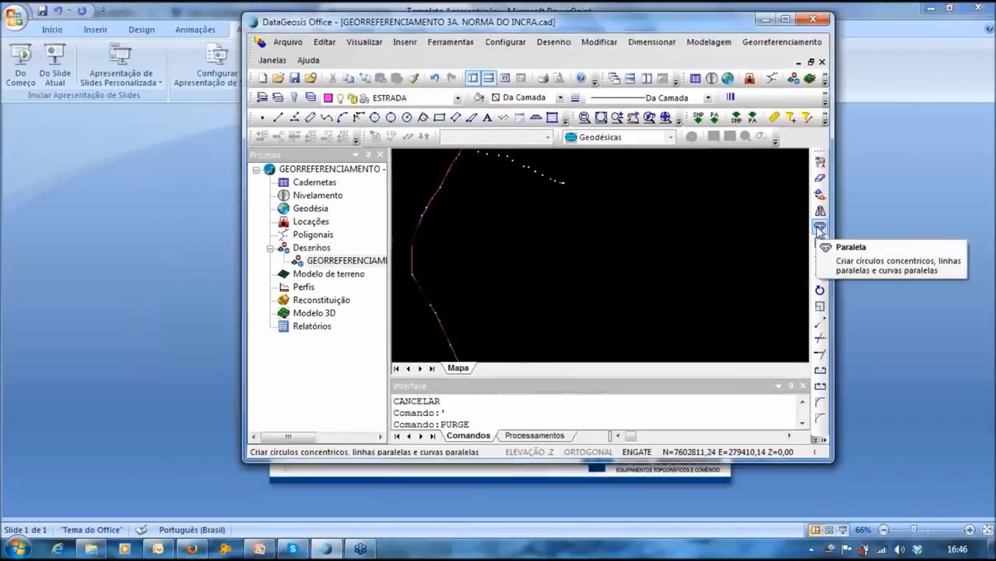
click(820, 228)
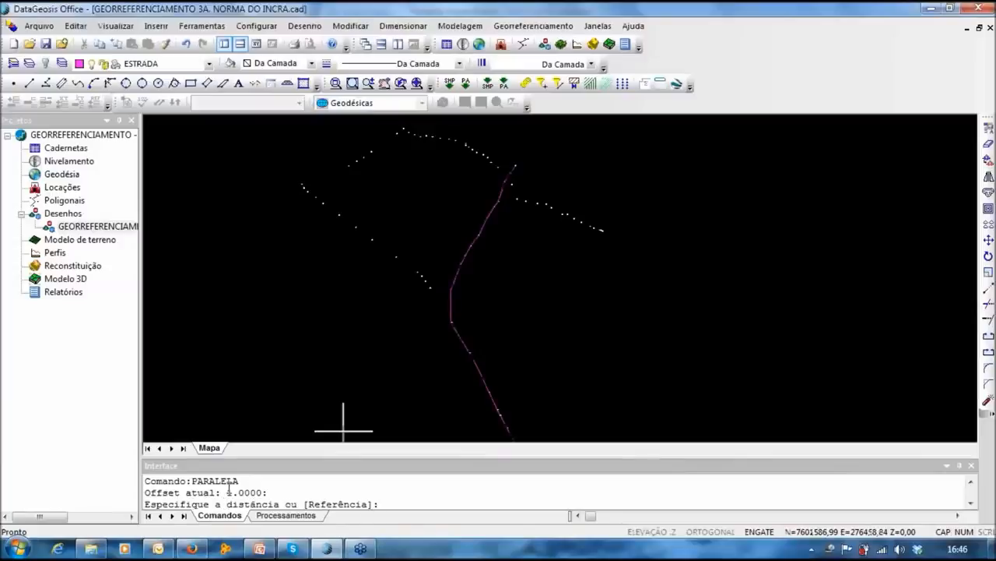
Step: Enter an offset distance of 3 and pick the pink road polyline
middle_drag(429, 231, 405, 253)
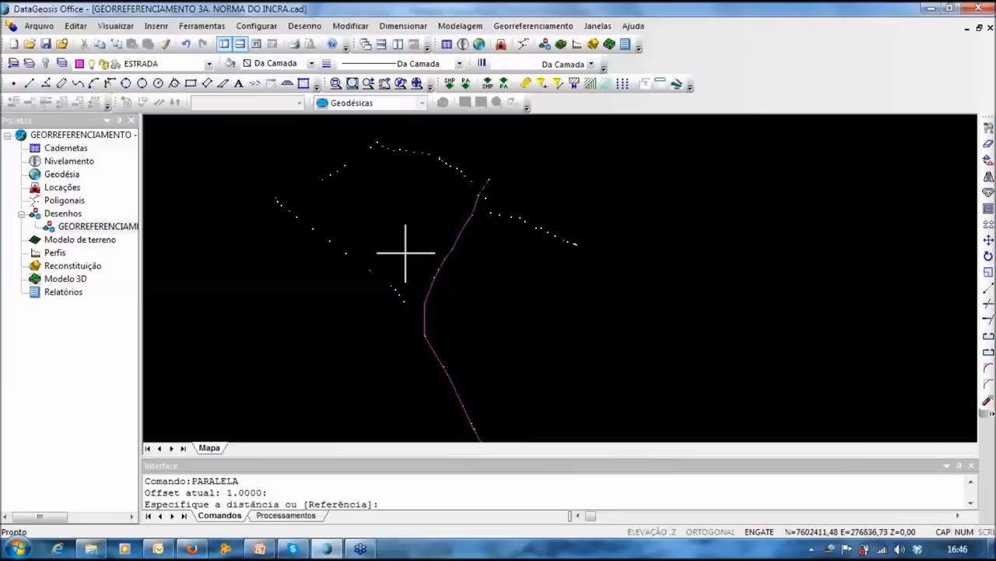
text(3)
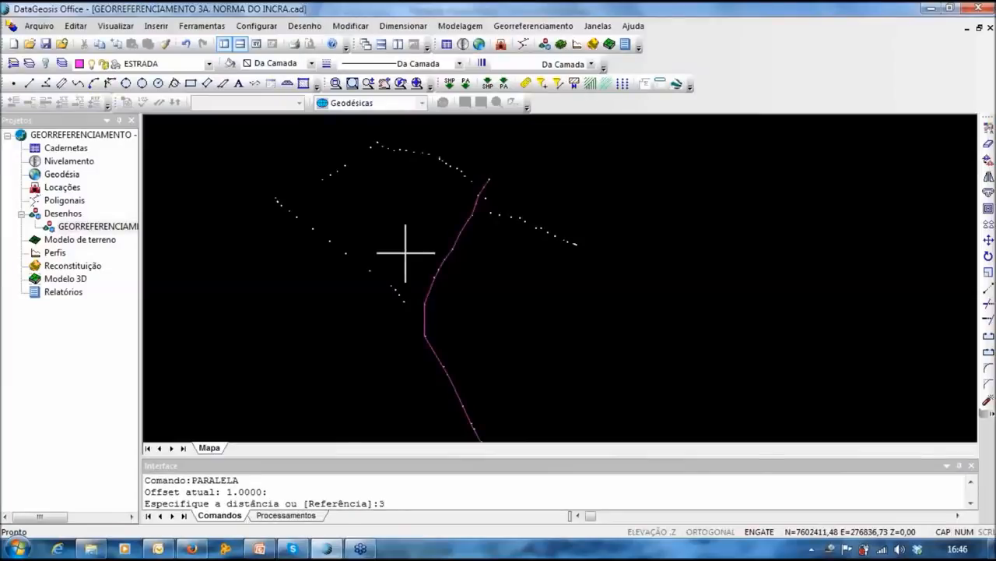
key(Return)
scroll(467, 222, up, 2)
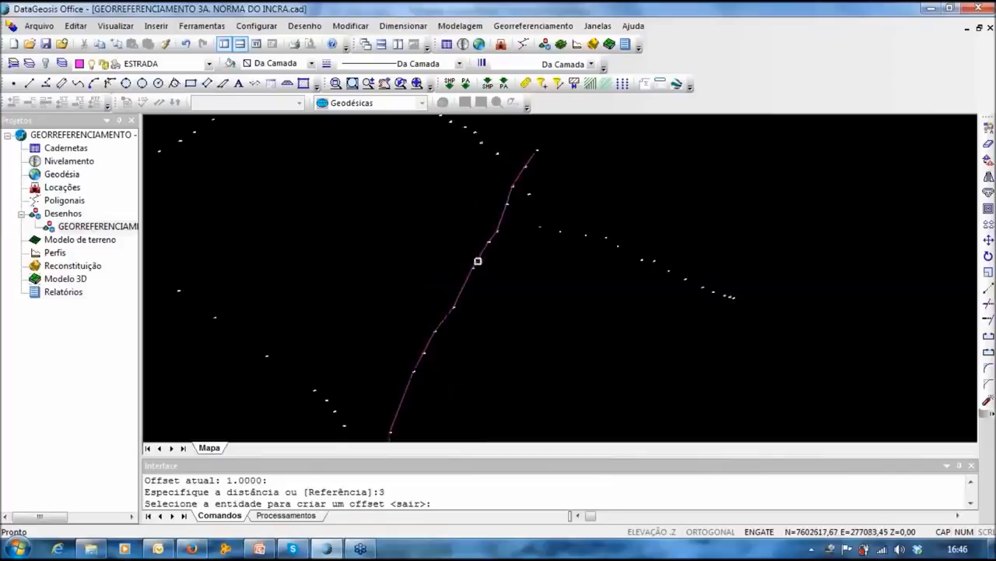
click(478, 261)
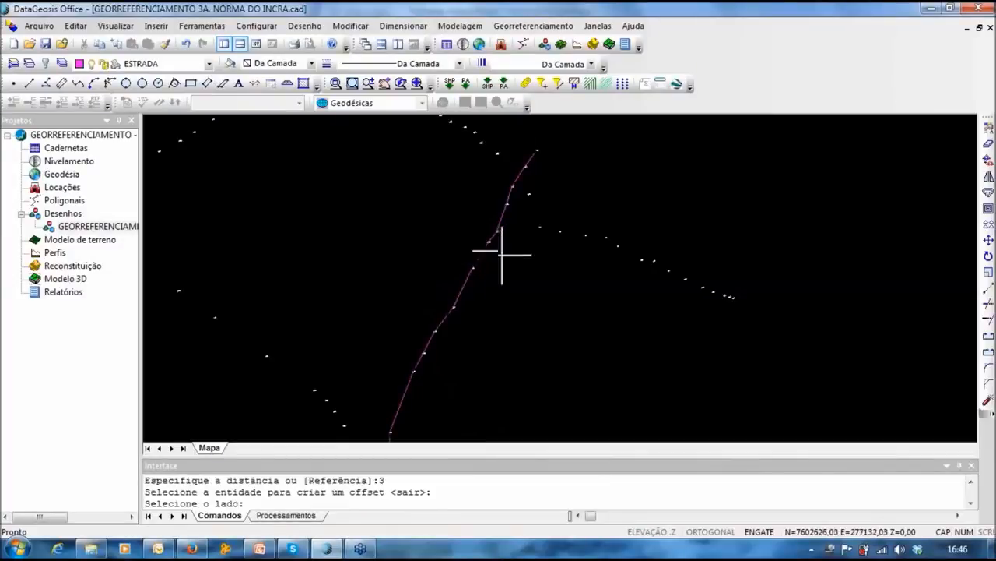
Step: Cancel the parallel copy with Esc and open the Modificar menu
mouse_move(481, 309)
middle_down()
mouse_move(502, 234)
mouse_move(456, 305)
middle_up()
key(Escape)
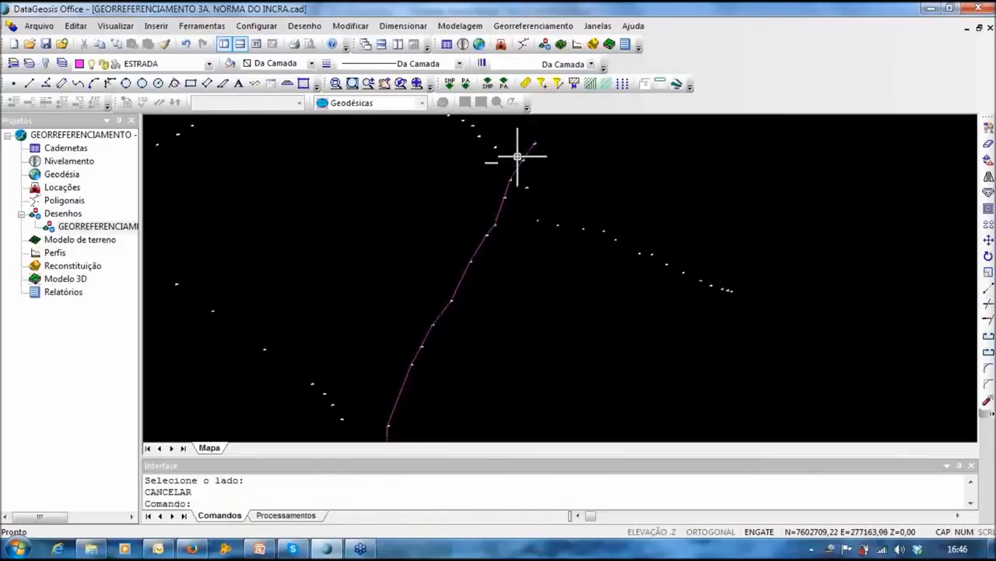
key(Escape)
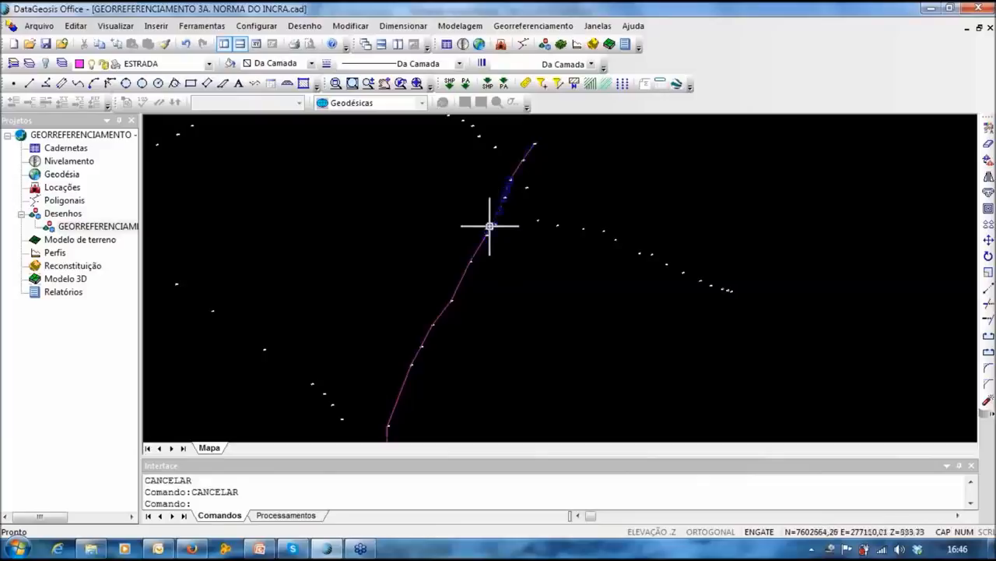
key(Escape)
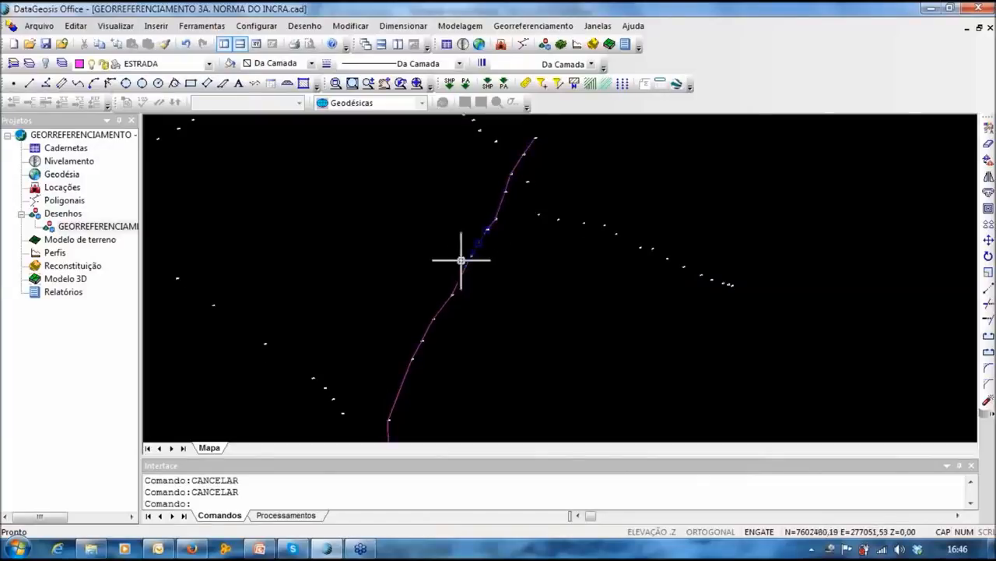
middle_drag(443, 283, 454, 249)
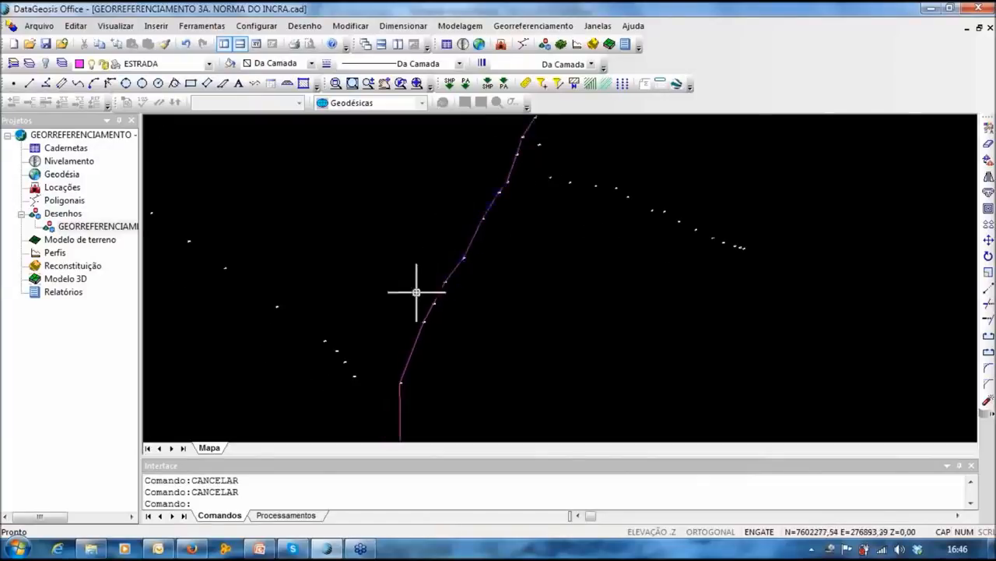
click(306, 28)
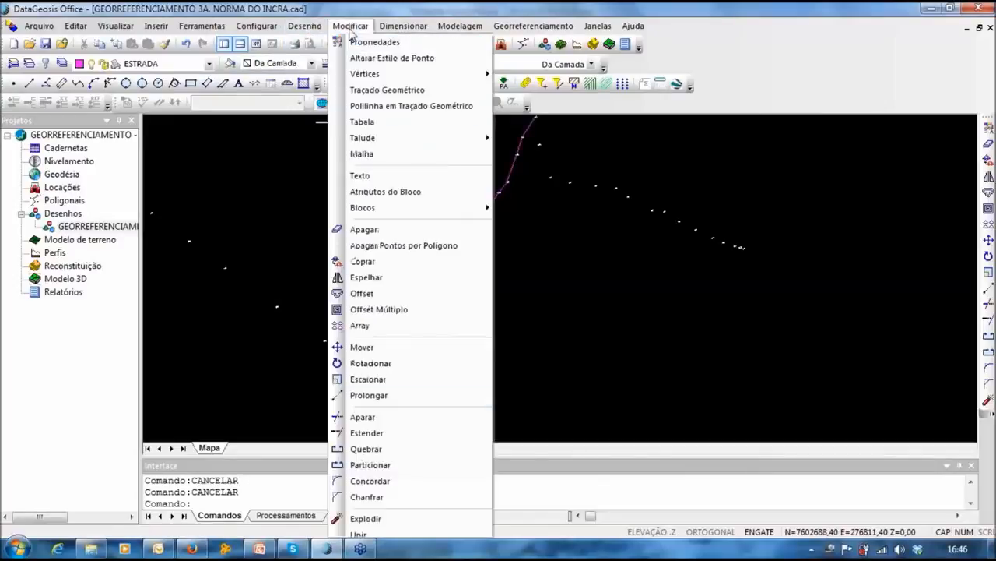
Step: Try Unir with a window selection of 76 entities, then clear the selection
click(362, 529)
scroll(458, 253, down, 2)
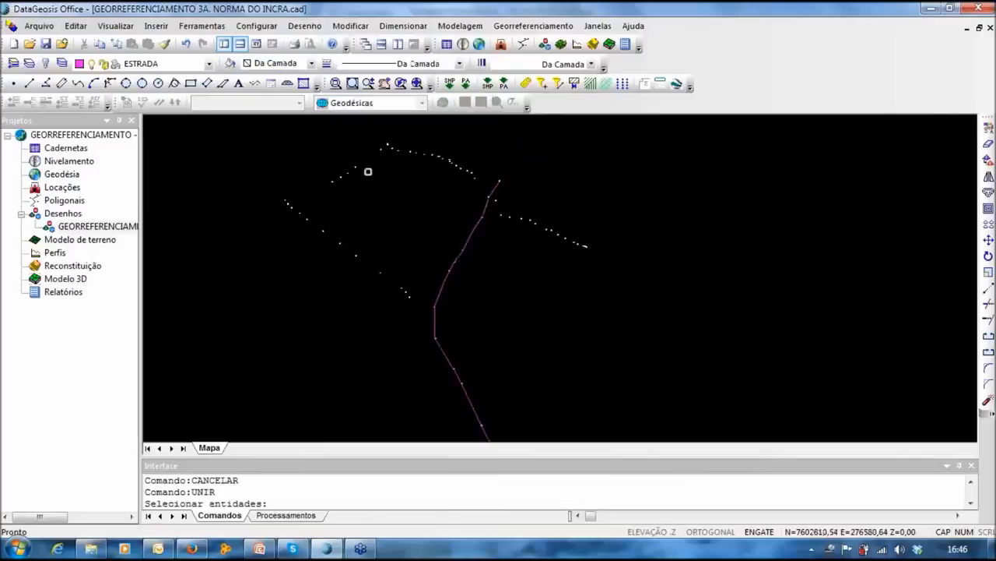
click(324, 140)
click(631, 424)
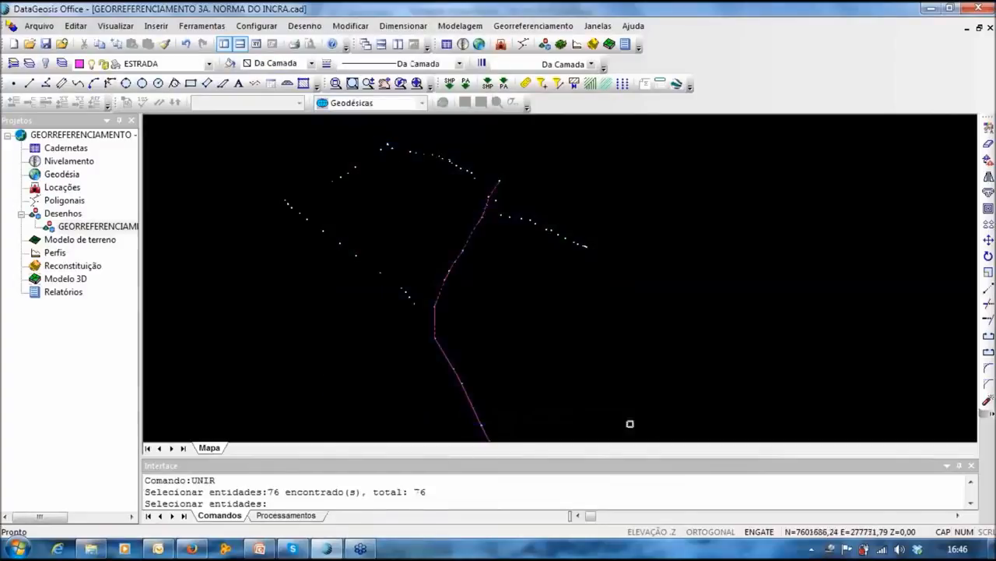
key(Return)
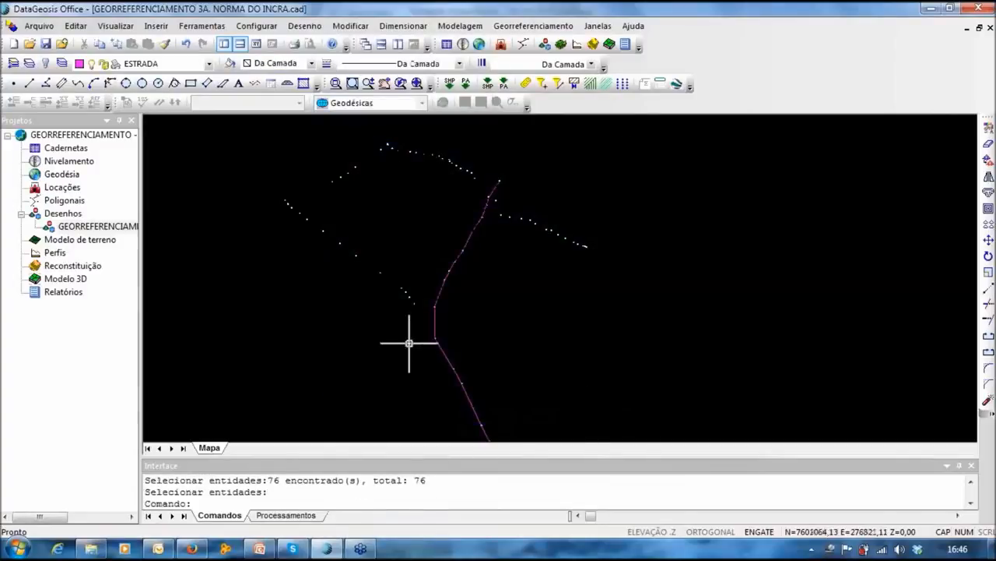
click(435, 318)
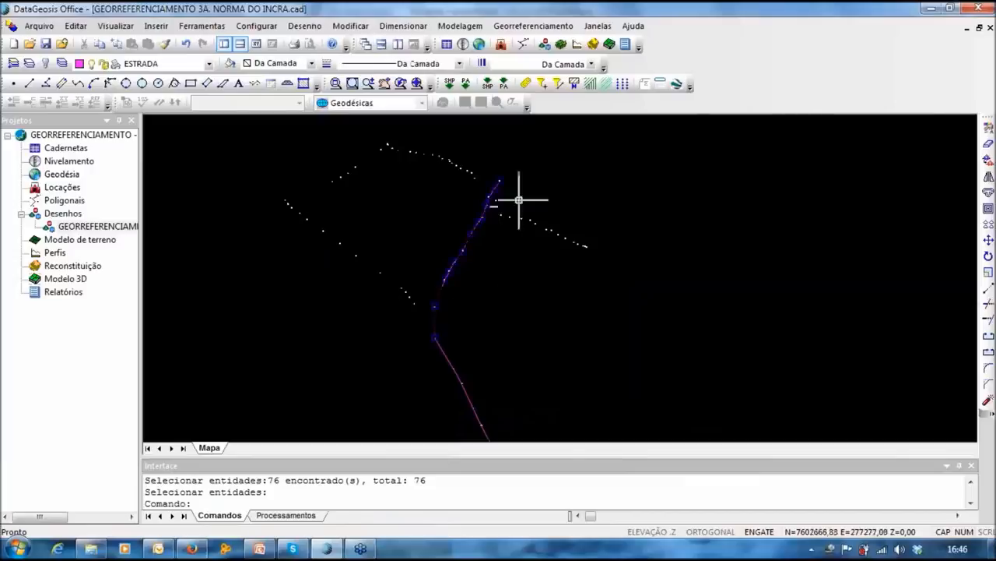
middle_drag(458, 358, 438, 278)
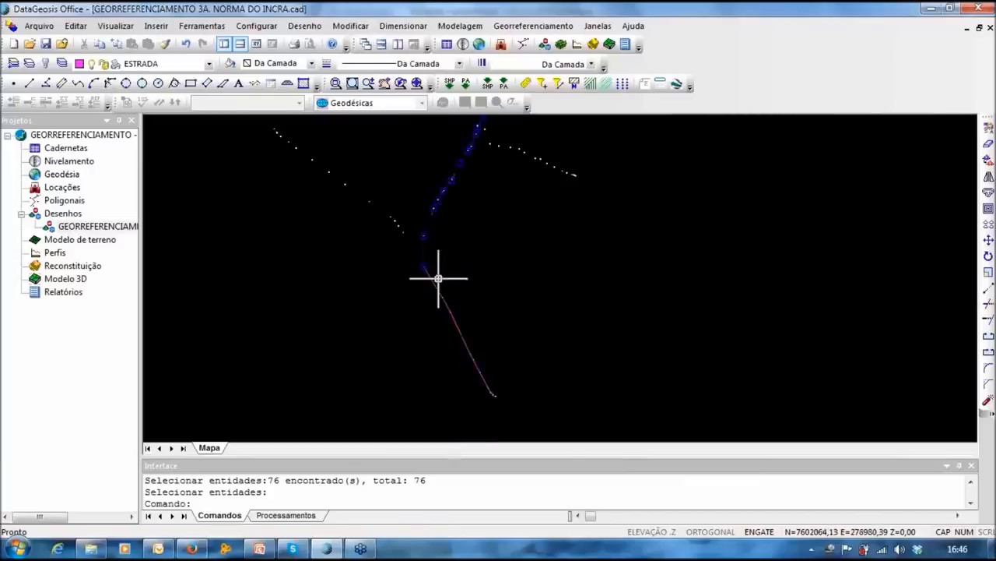
key(Escape)
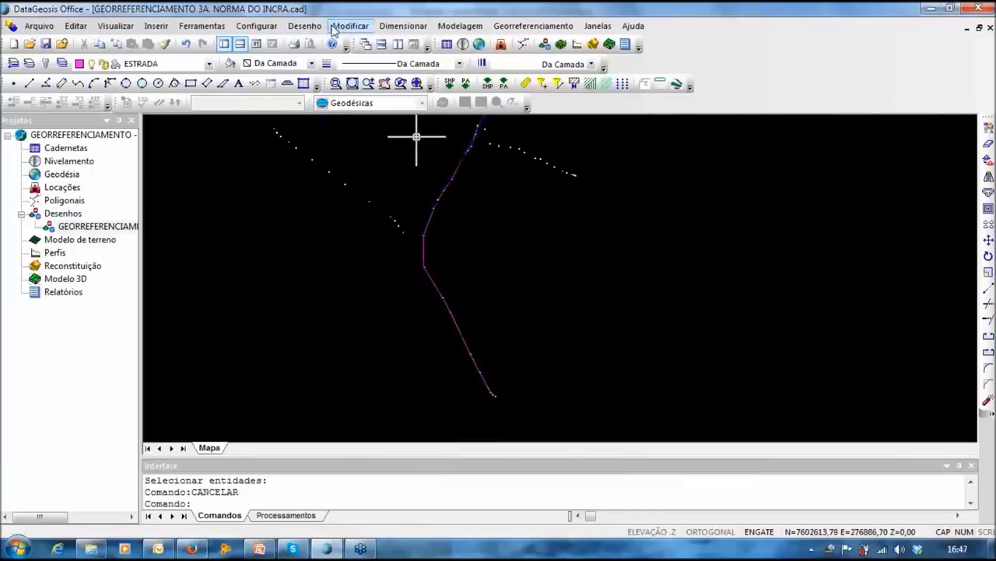
Step: Join the upper and lower pink road polylines with Unir and check the merged line
click(350, 25)
click(364, 534)
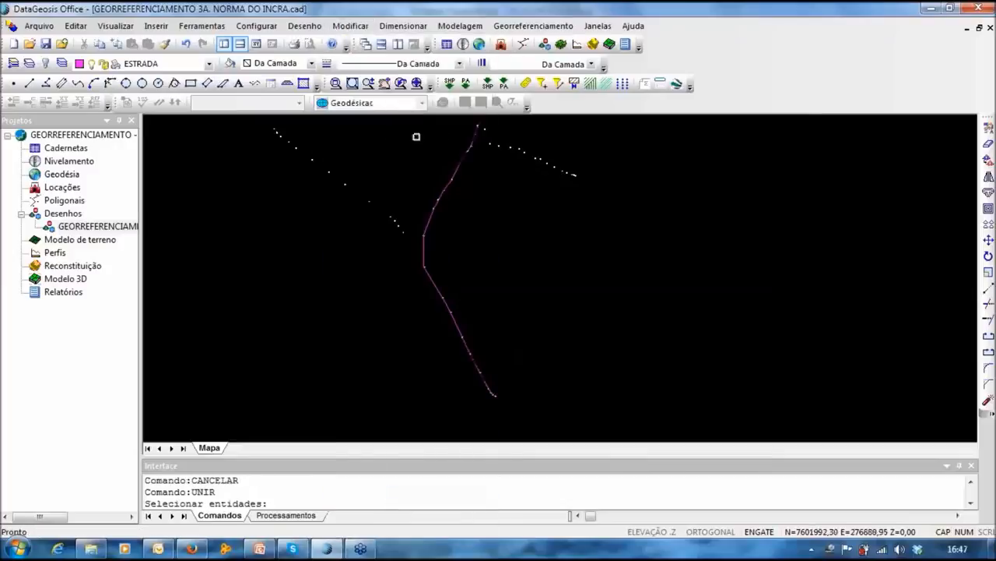
click(458, 160)
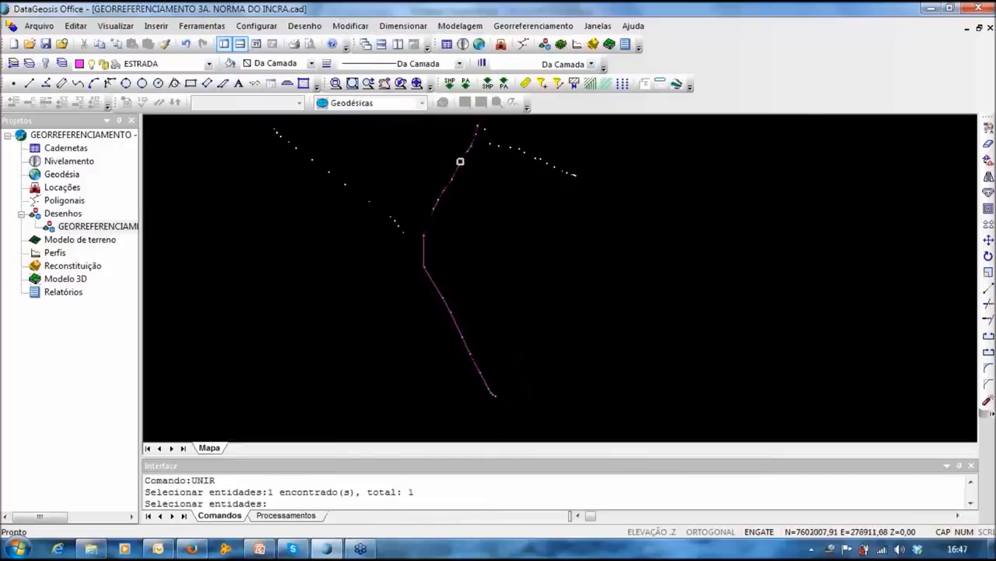
click(436, 287)
key(Return)
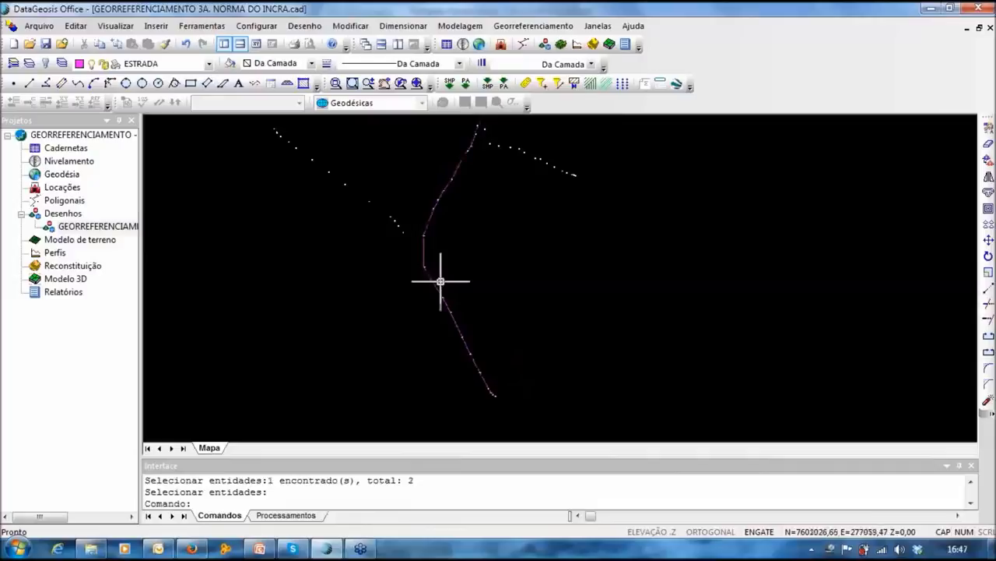
click(460, 167)
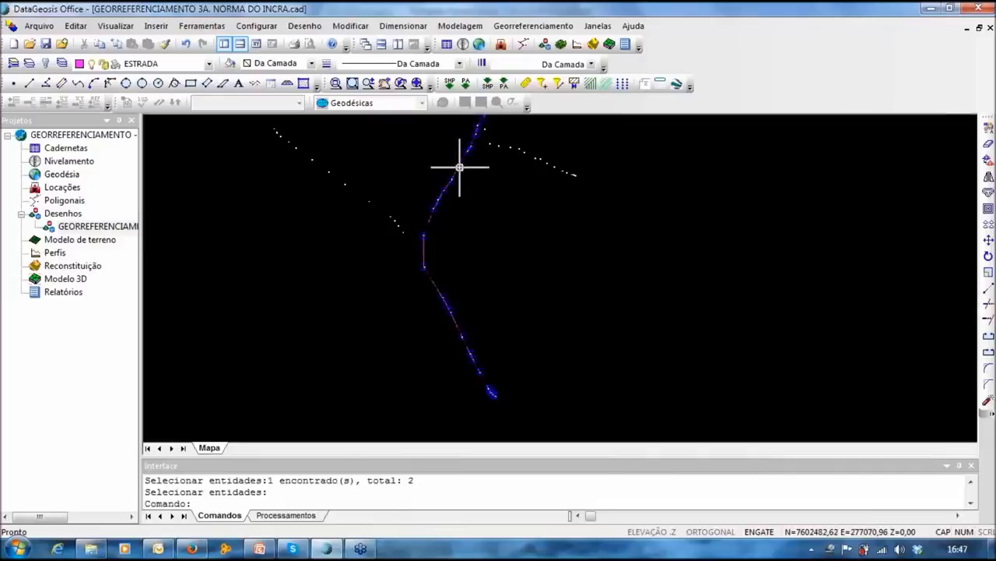
middle_drag(500, 193, 478, 207)
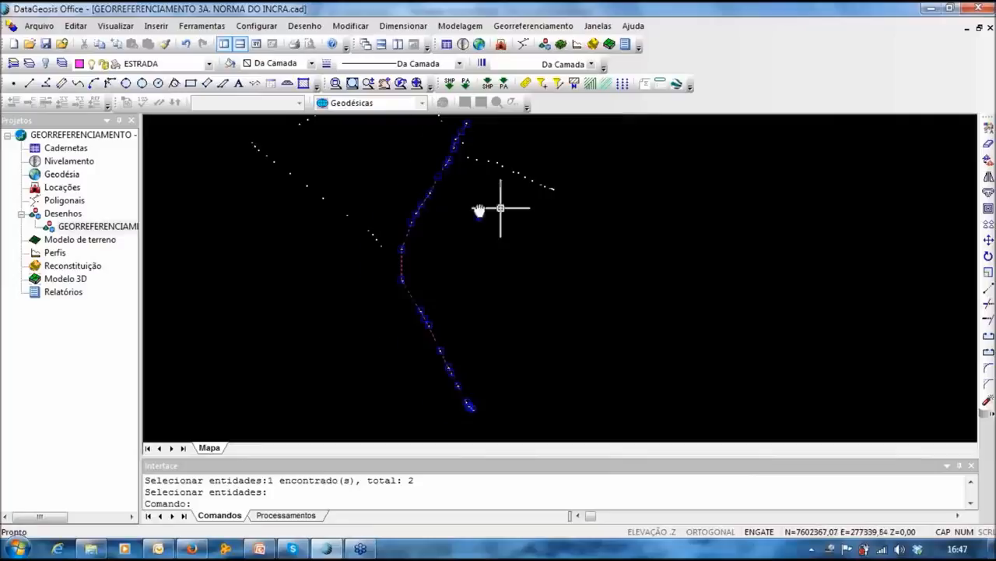
middle_drag(502, 211, 458, 213)
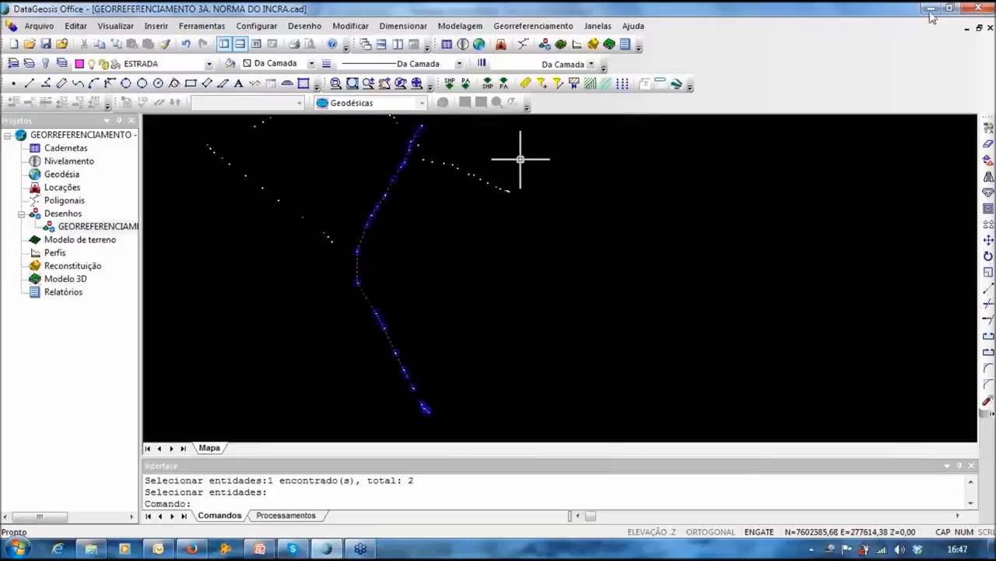
Step: Offset the road polyline 3 units to both sides with Paralela
double_click(888, 16)
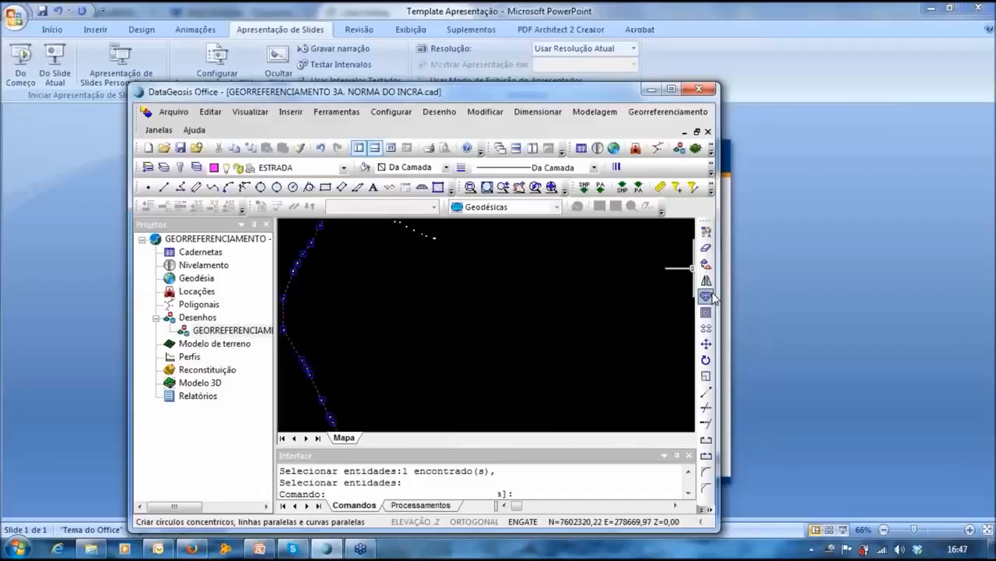
click(706, 296)
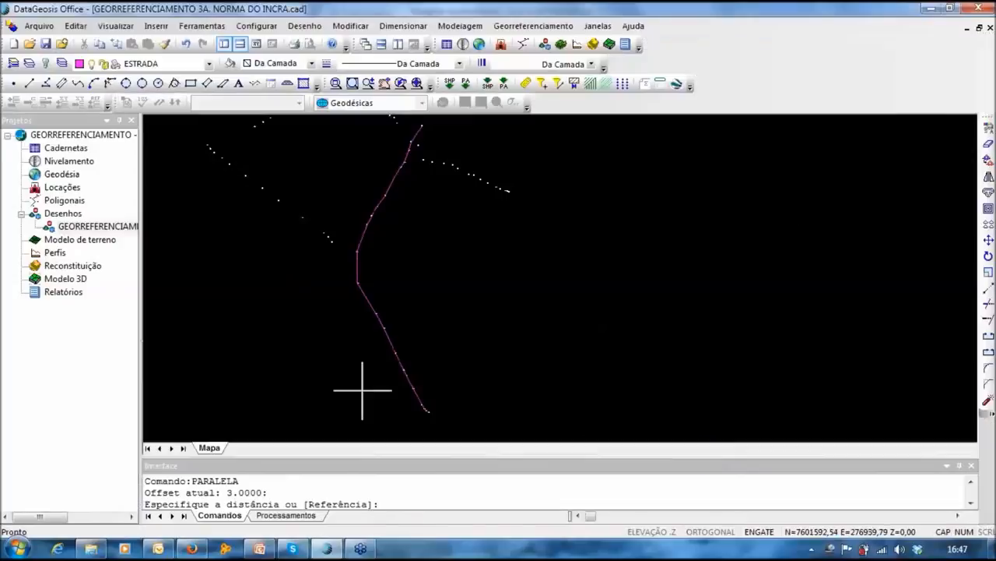
text(3)
key(Return)
click(402, 175)
click(414, 185)
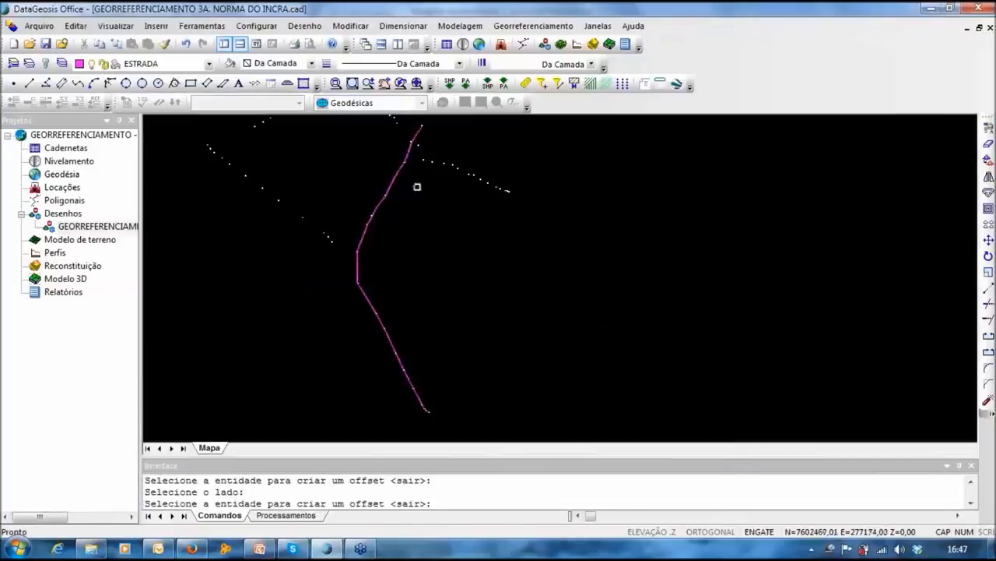
scroll(400, 185, up, 3)
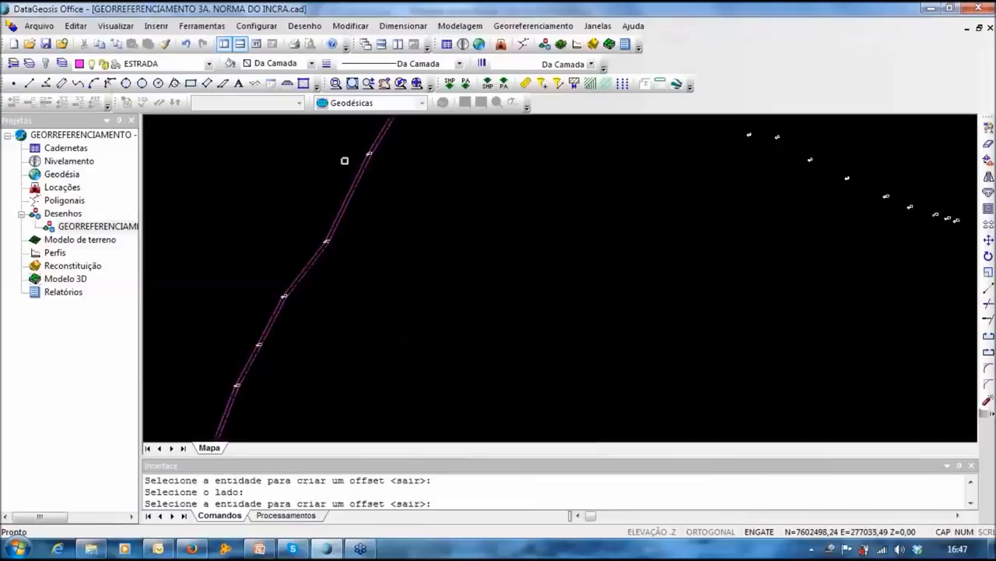
click(355, 165)
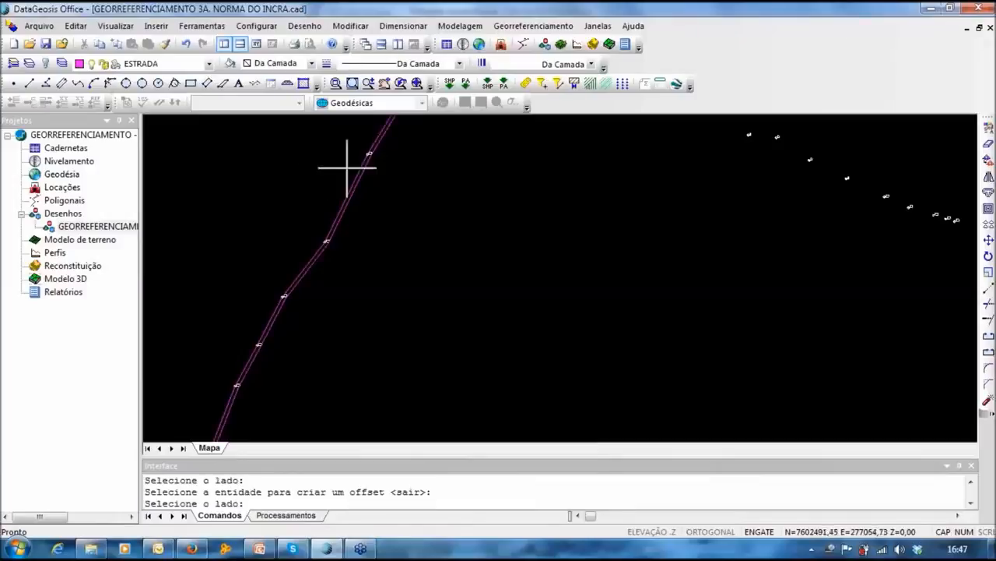
click(334, 166)
Step: Pan along the road to inspect the new edges toward point 78, then cancel Paralela
scroll(356, 306, down, 1)
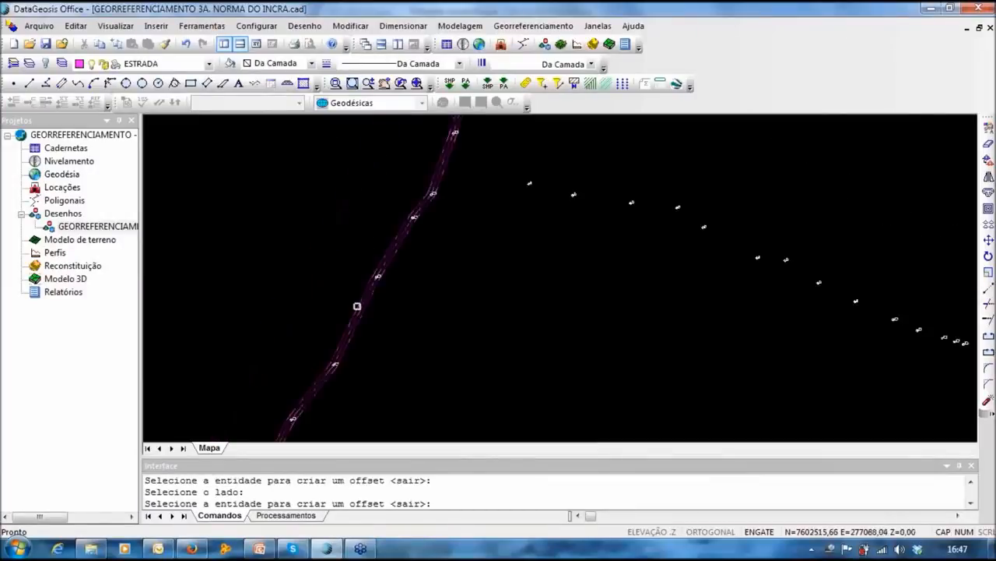
middle_drag(401, 235, 341, 421)
scroll(404, 235, up, 2)
scroll(531, 300, down, 1)
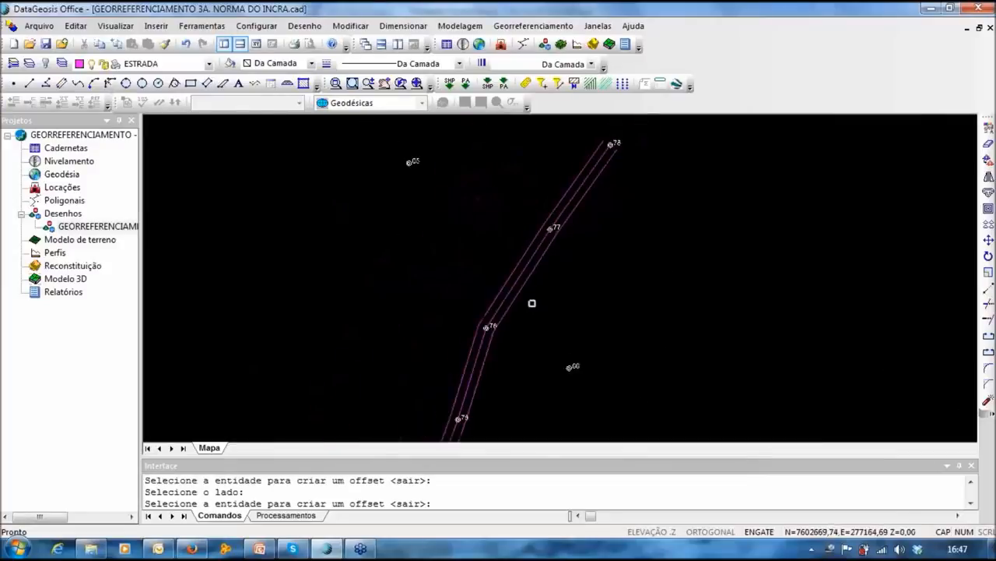
middle_drag(532, 301, 542, 205)
scroll(549, 283, down, 3)
scroll(500, 144, up, 1)
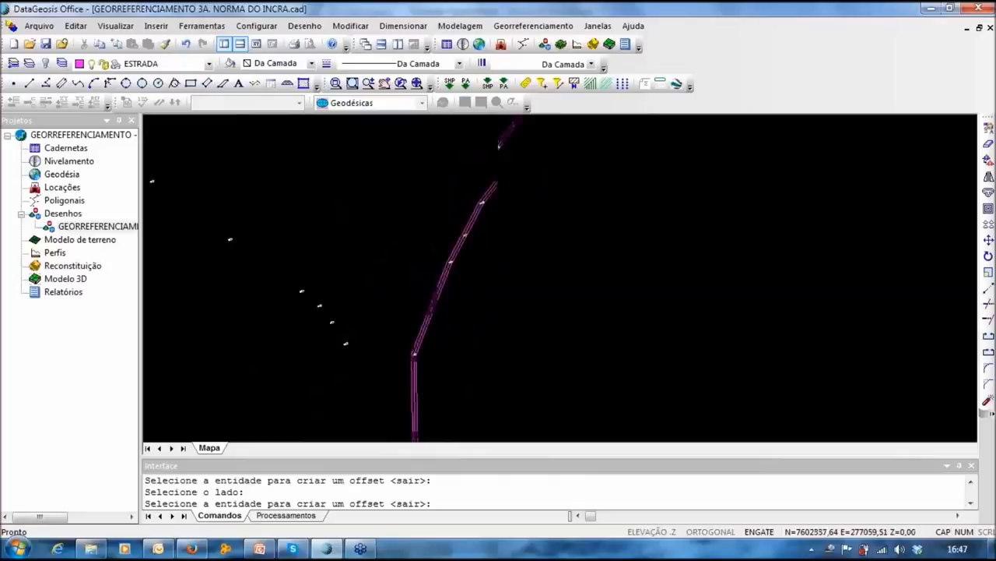
middle_drag(505, 410, 442, 215)
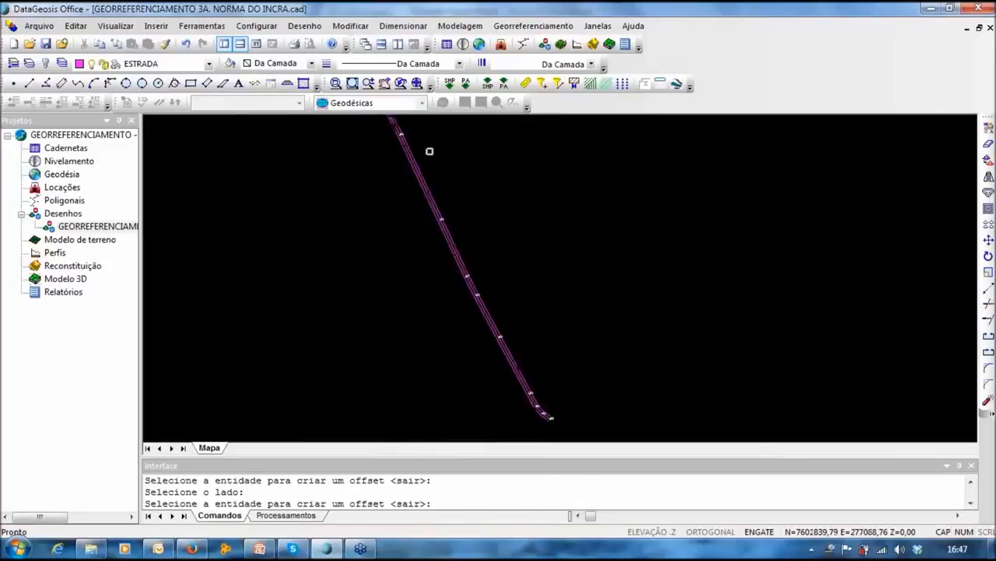
scroll(429, 151, down, 2)
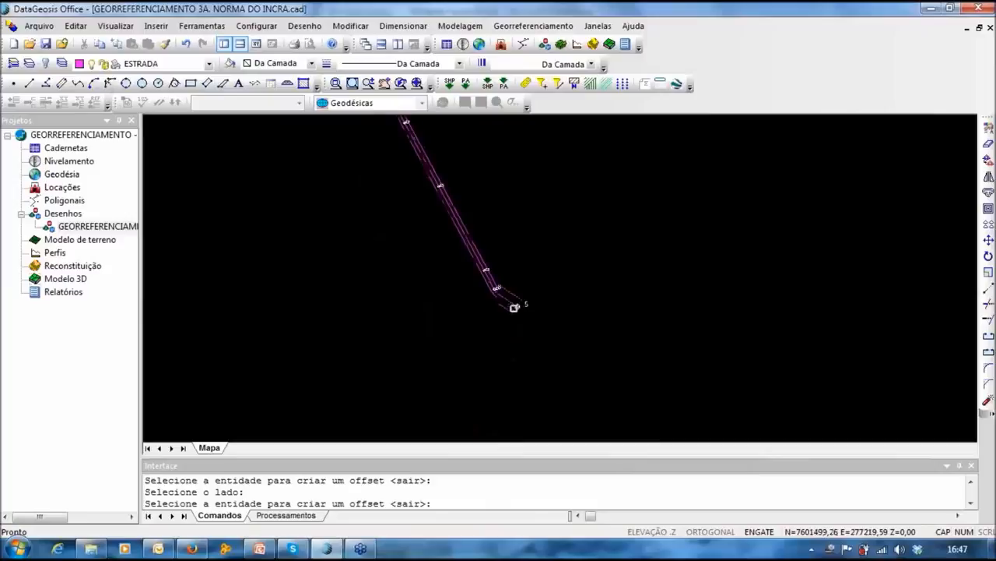
scroll(514, 308, up, 2)
middle_drag(401, 160, 407, 405)
scroll(314, 230, down, 2)
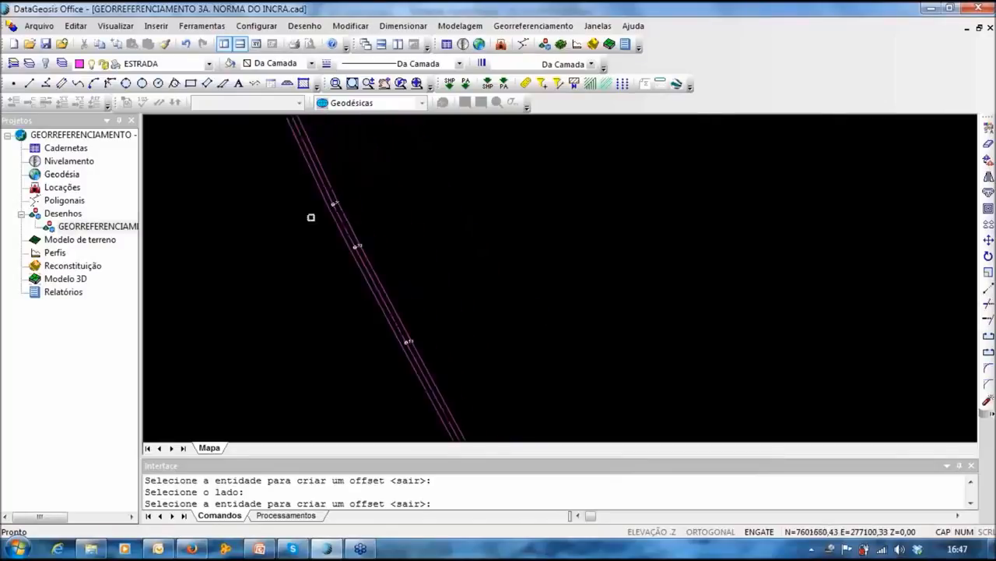
middle_drag(312, 215, 373, 327)
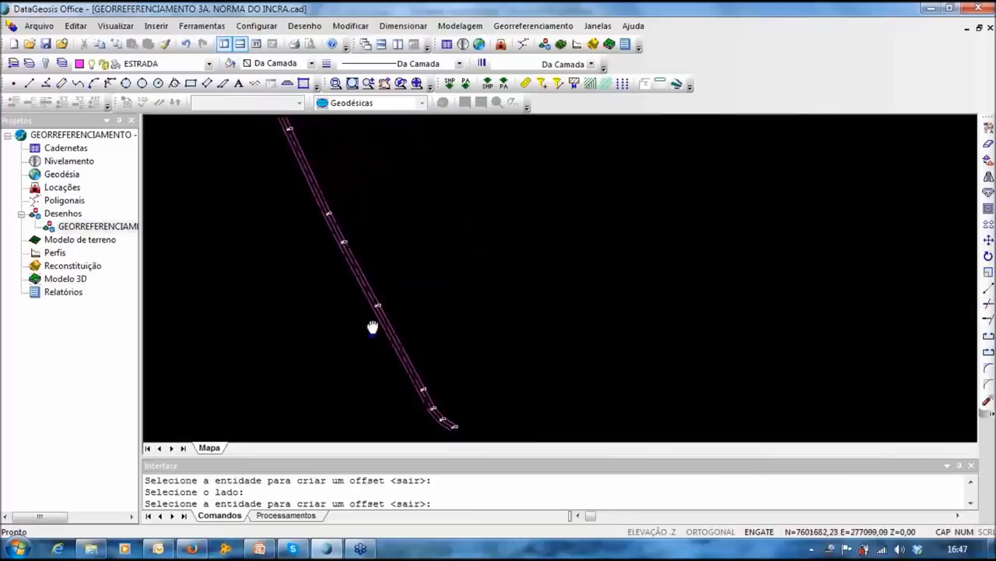
middle_drag(373, 327, 409, 441)
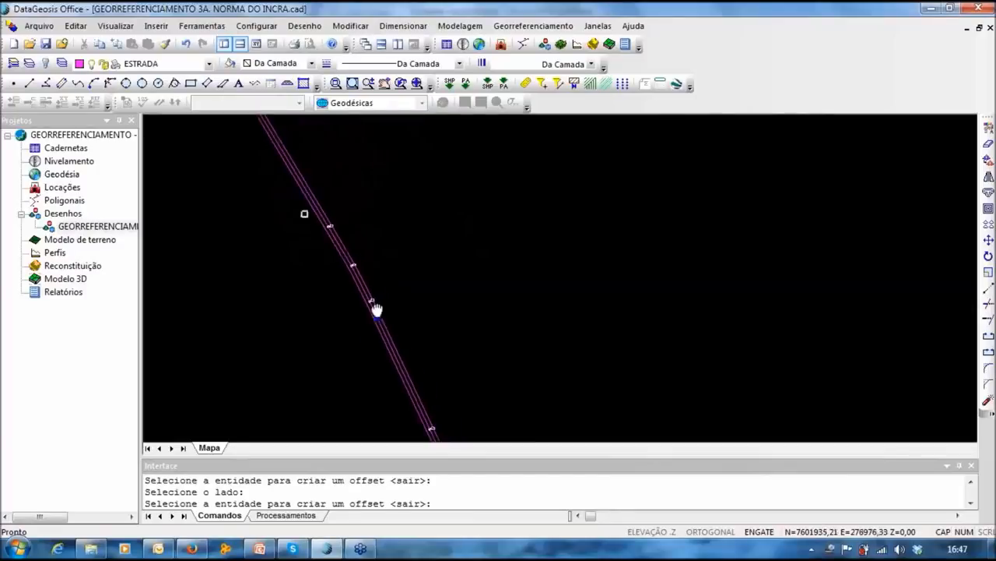
middle_drag(377, 310, 405, 126)
key(Escape)
key(Escape)
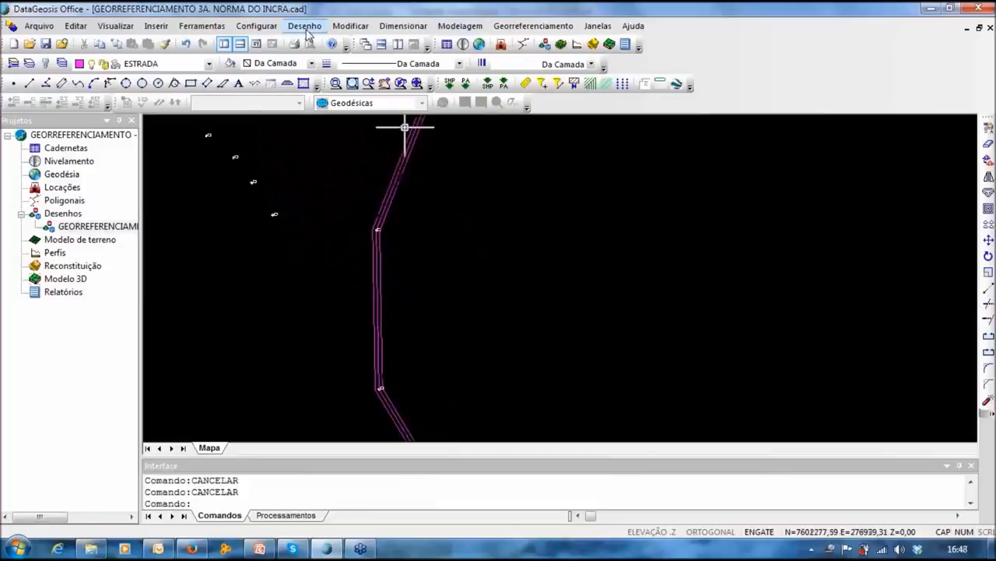
Step: Insert topographic vertex points on both road edge polylines, starting at name 100
click(305, 27)
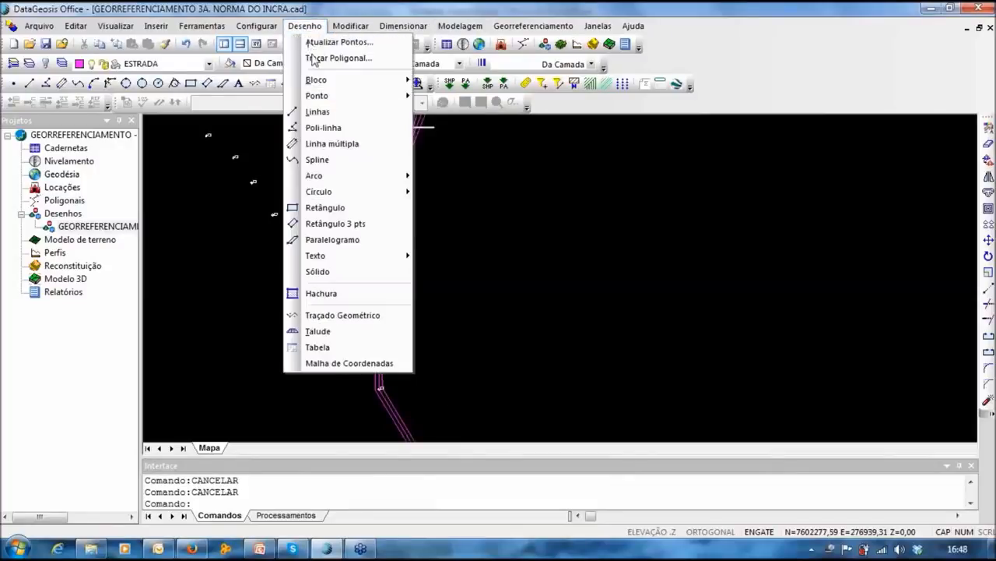
mouse_move(327, 95)
click(465, 171)
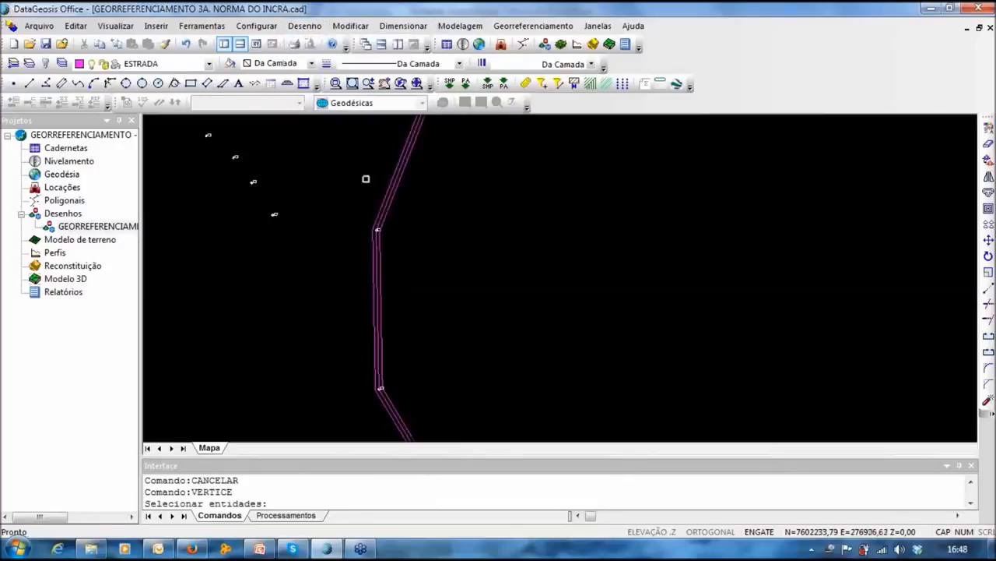
scroll(393, 179, up, 2)
click(423, 179)
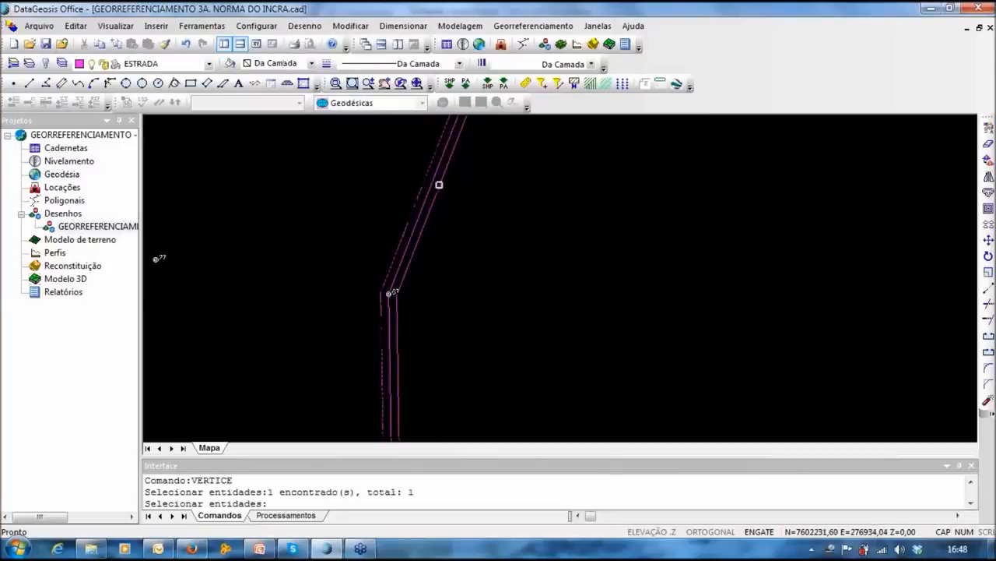
click(439, 185)
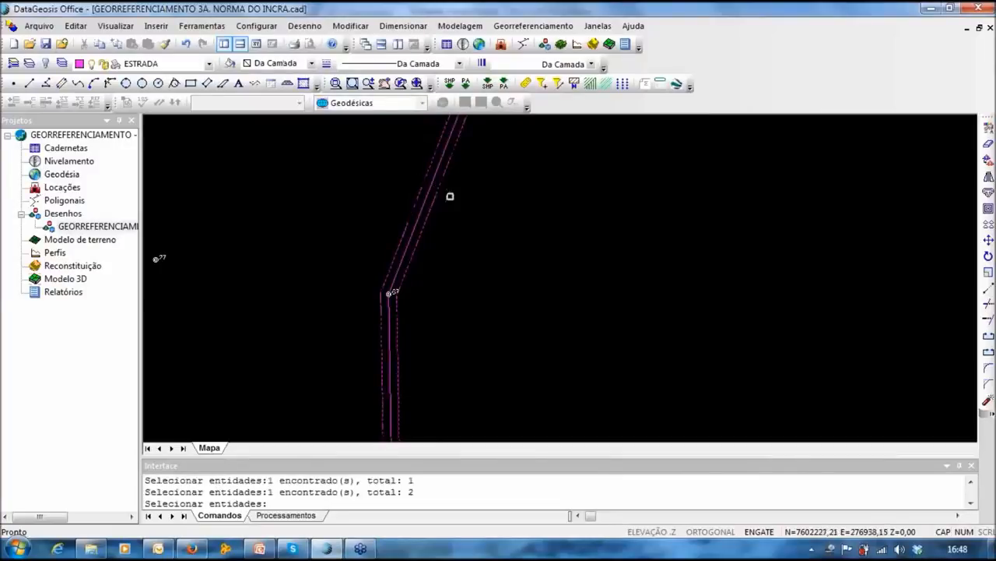
right_click(450, 196)
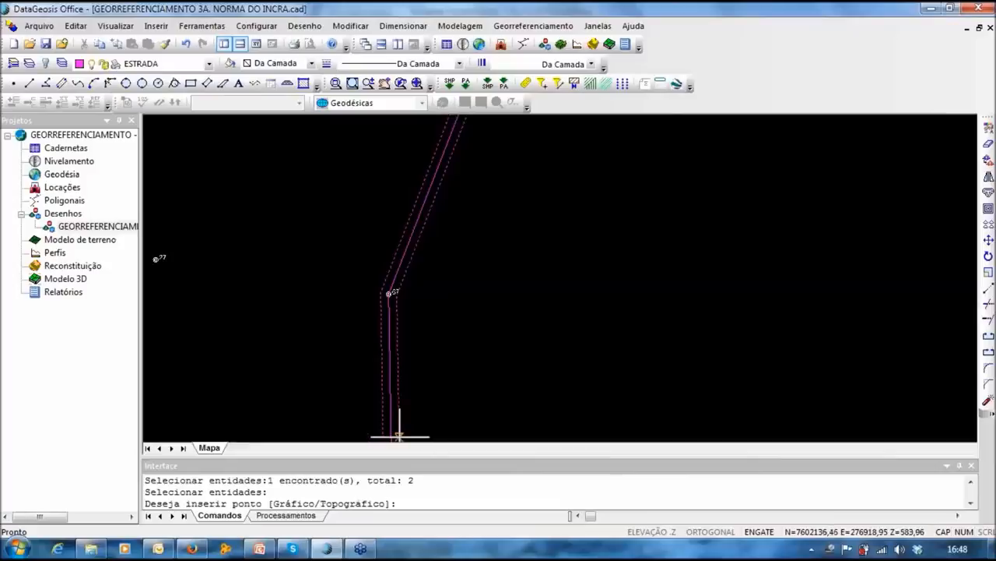
key(Return)
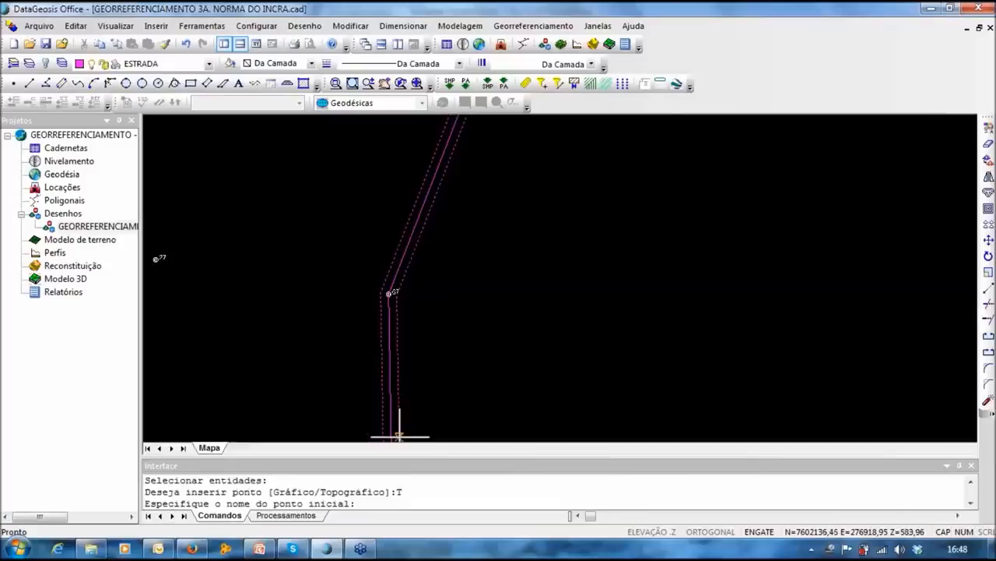
text(100)
key(Return)
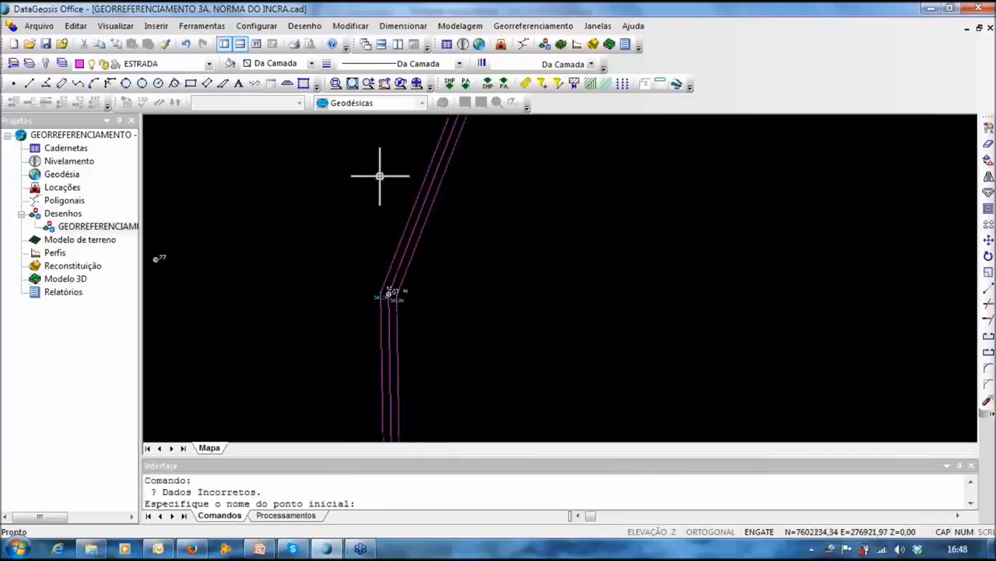
Step: Pan north along the road to inspect the points around 69–72
middle_drag(381, 176, 334, 425)
scroll(505, 198, up, 3)
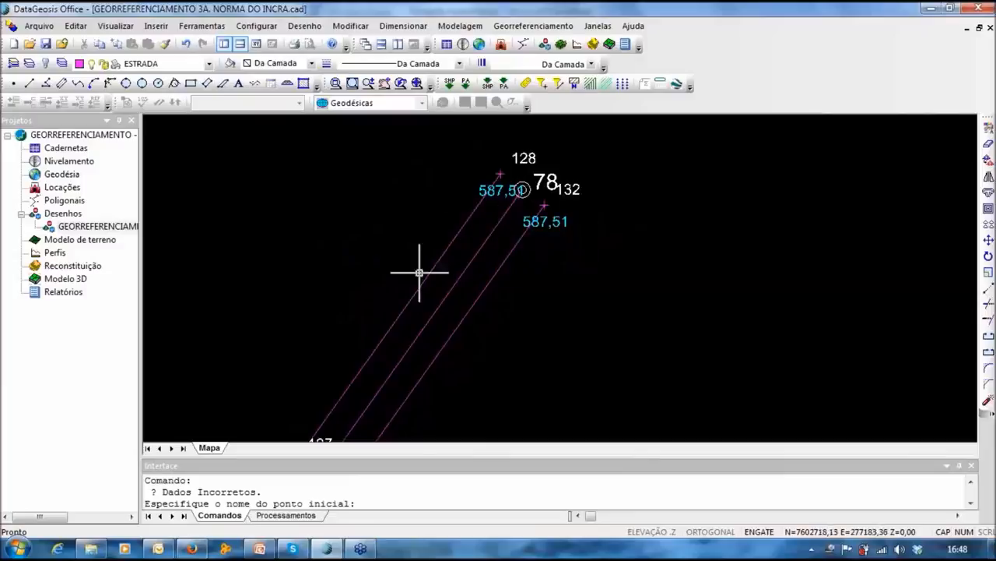
scroll(427, 291, down, 3)
middle_drag(379, 358, 380, 301)
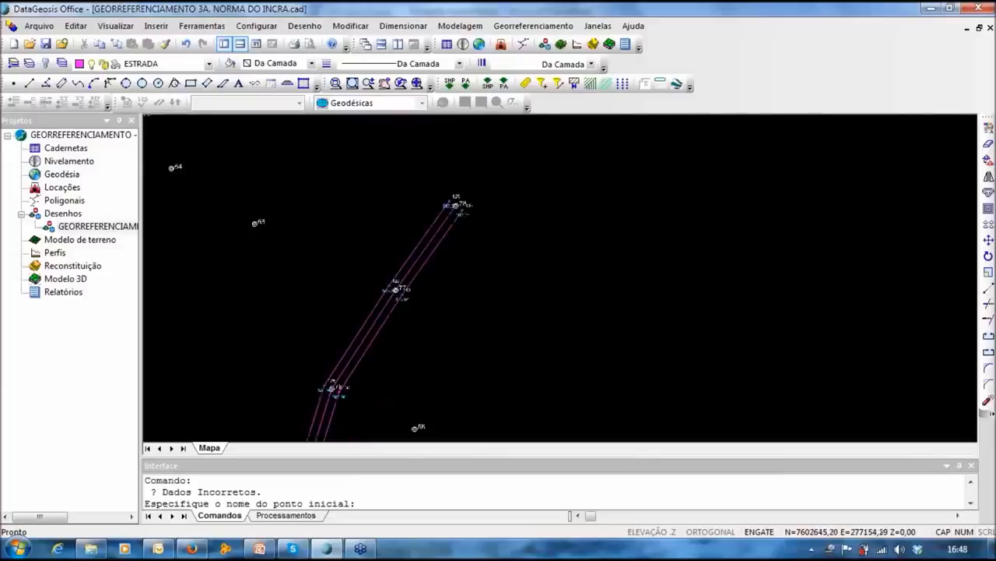
middle_drag(277, 413, 378, 210)
middle_drag(274, 425, 374, 256)
middle_drag(273, 387, 375, 265)
middle_drag(270, 430, 374, 291)
scroll(381, 288, up, 4)
scroll(382, 287, down, 4)
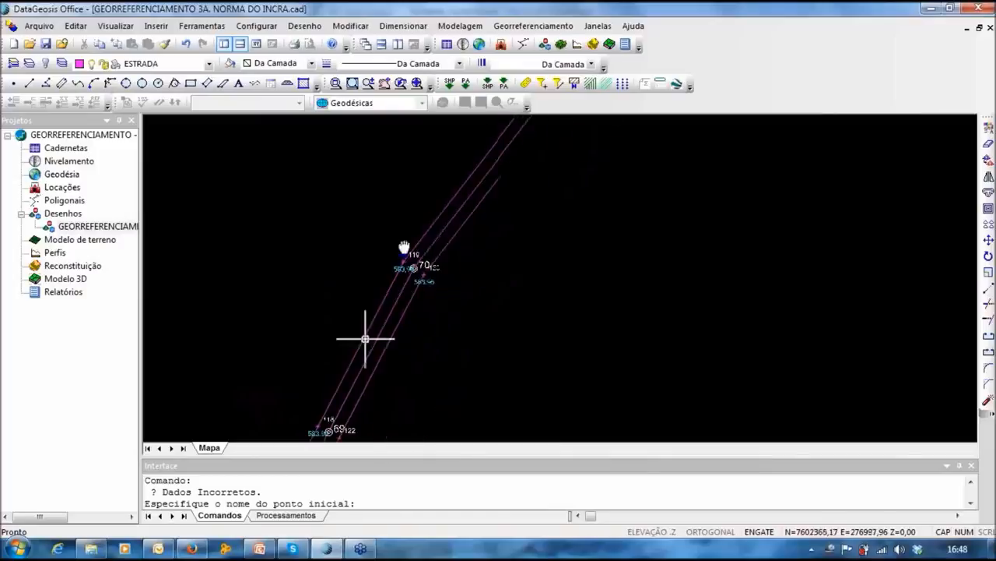
middle_drag(367, 338, 410, 225)
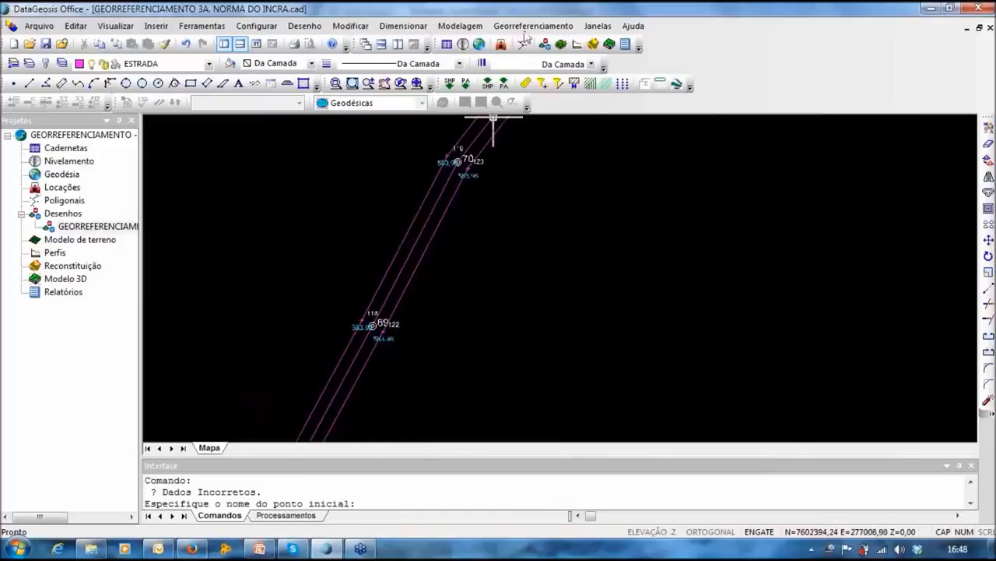
Step: Start the georeferencing points command and pick the entities at point 78
click(525, 29)
mouse_move(574, 135)
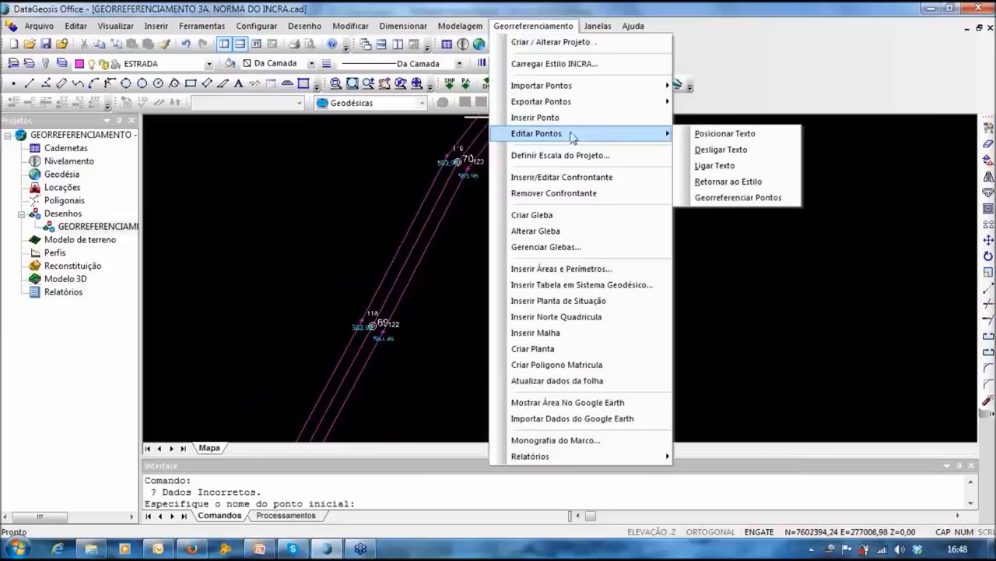
click(735, 197)
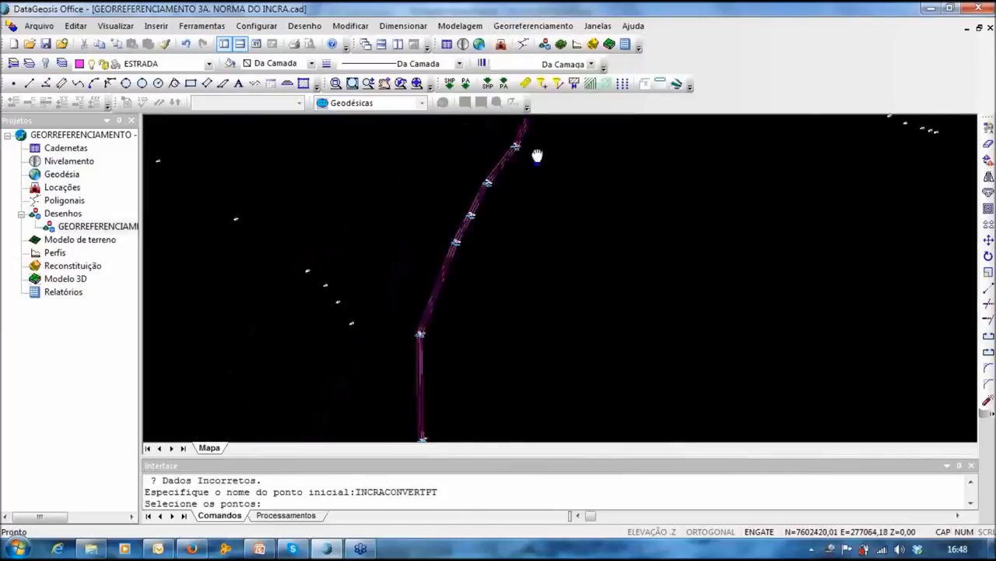
scroll(517, 163, up, 3)
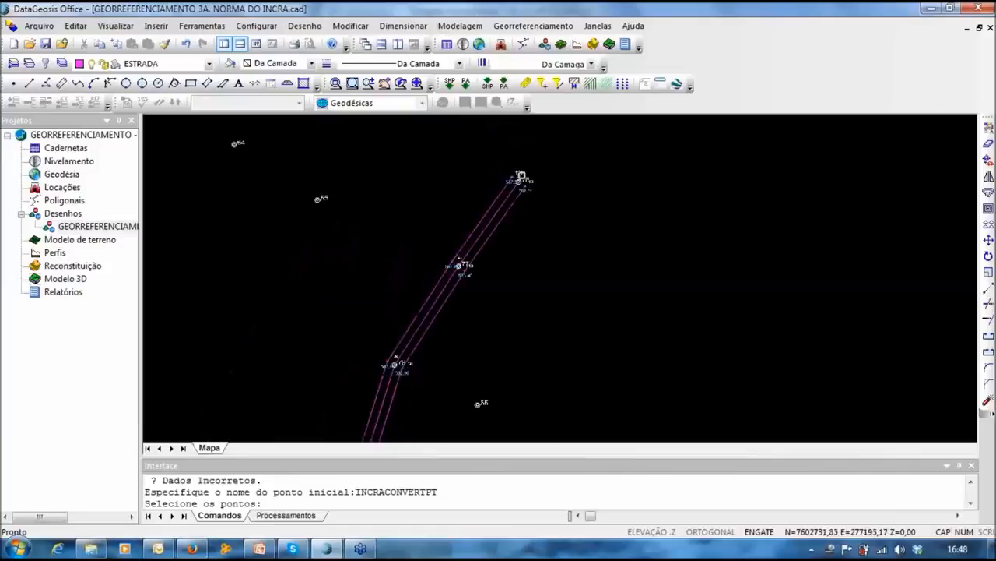
click(521, 176)
scroll(523, 178, up, 3)
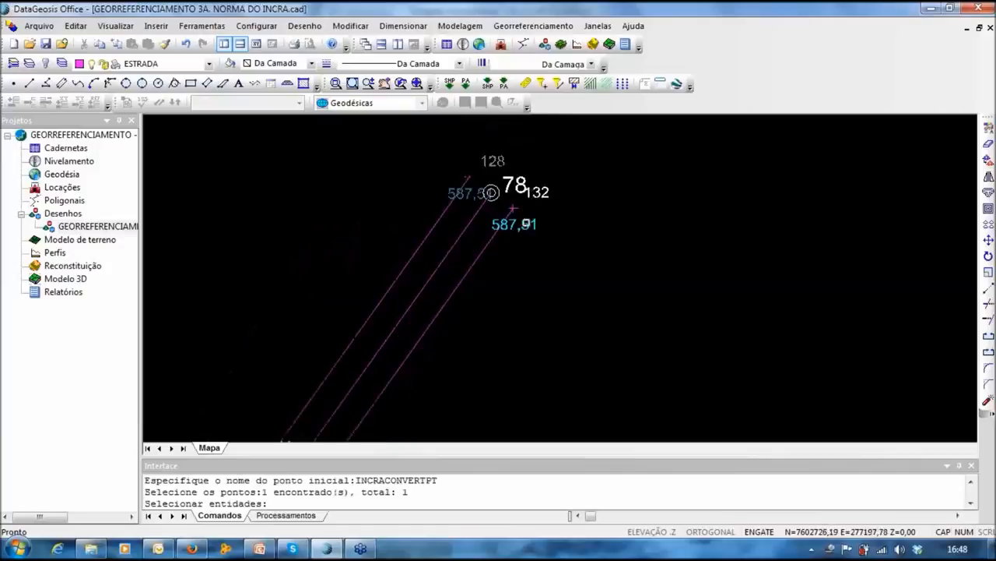
click(527, 223)
Step: Select the road entities around points 77, 76, 75, 74, 73 and onward
scroll(547, 149, down, 5)
drag(450, 215, 548, 291)
drag(366, 306, 448, 372)
middle_drag(448, 372, 460, 224)
drag(360, 253, 439, 318)
middle_drag(329, 377, 412, 189)
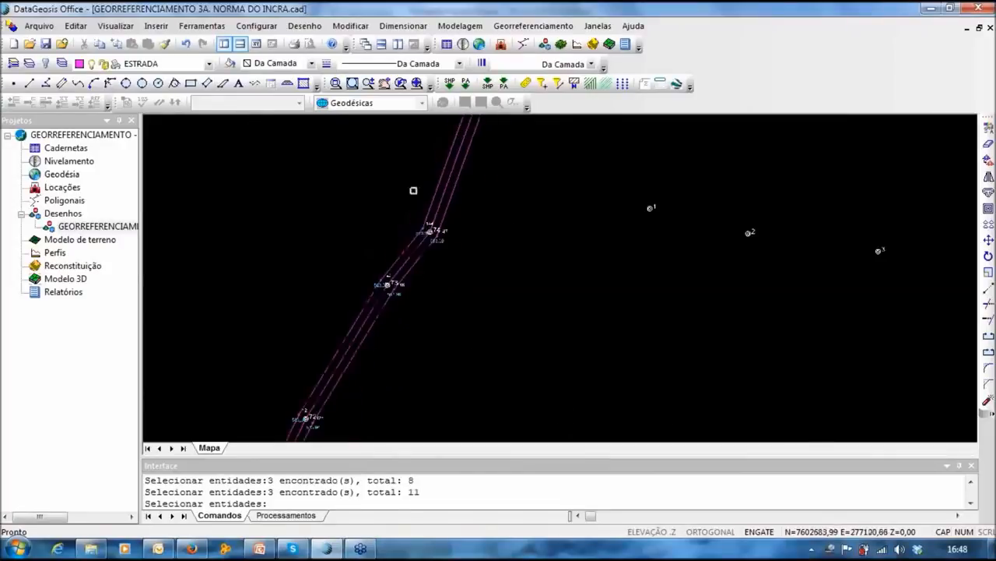
drag(387, 189, 507, 298)
drag(335, 240, 426, 308)
scroll(422, 337, down, 3)
middle_drag(422, 337, 439, 248)
drag(383, 247, 445, 302)
drag(332, 302, 397, 378)
middle_drag(397, 379, 446, 209)
drag(341, 168, 417, 282)
middle_drag(416, 282, 370, 190)
Step: Window-select 39 more road entities and confirm the 71-entity selection
click(345, 190)
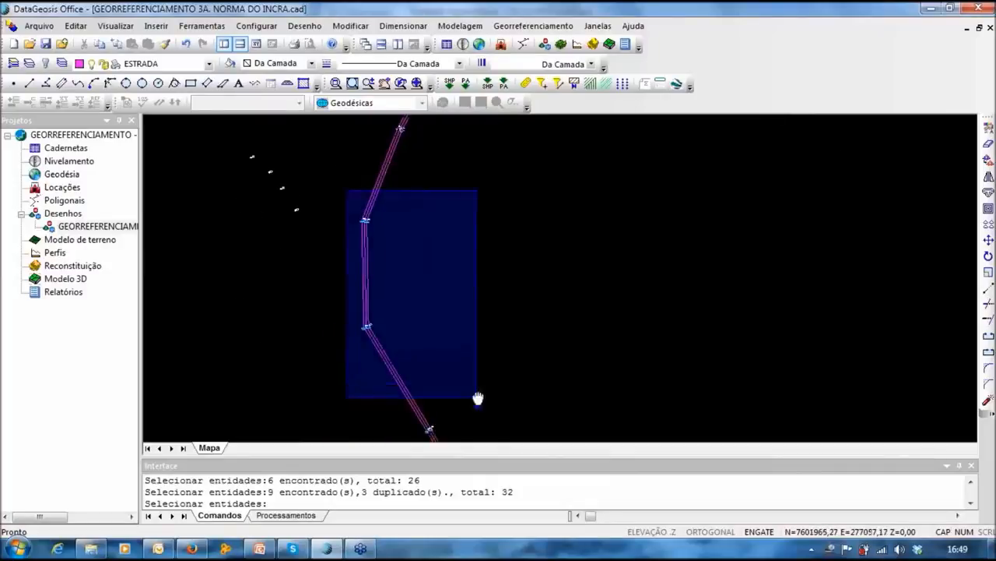
middle_drag(476, 400, 441, 197)
scroll(592, 451, down, 2)
middle_drag(597, 397, 532, 250)
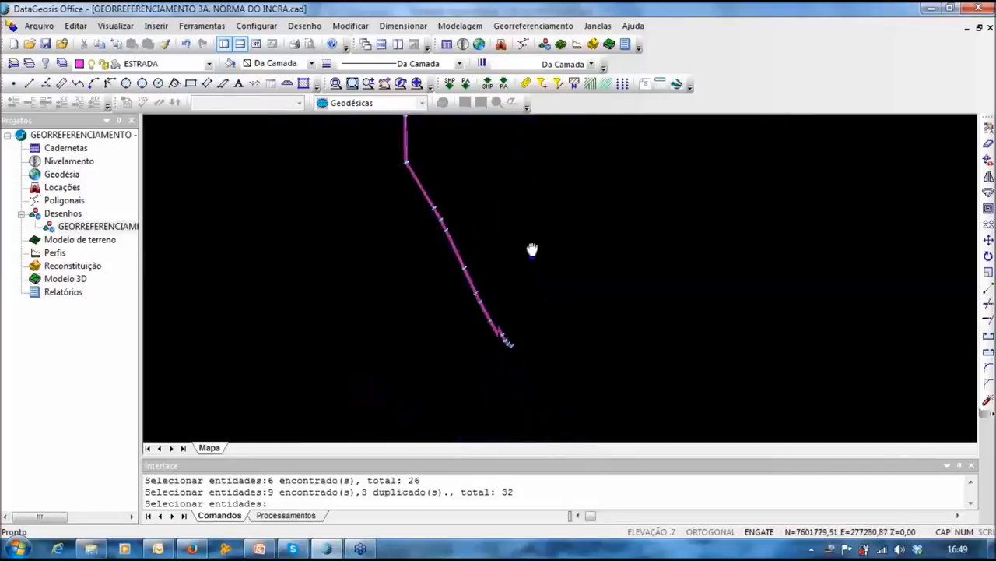
click(548, 371)
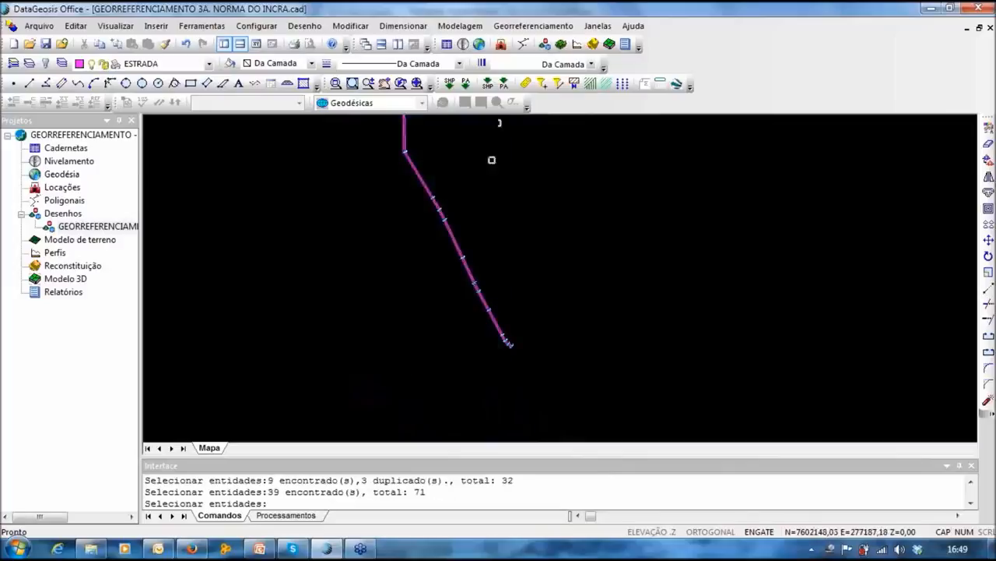
middle_drag(491, 158, 424, 306)
key(Return)
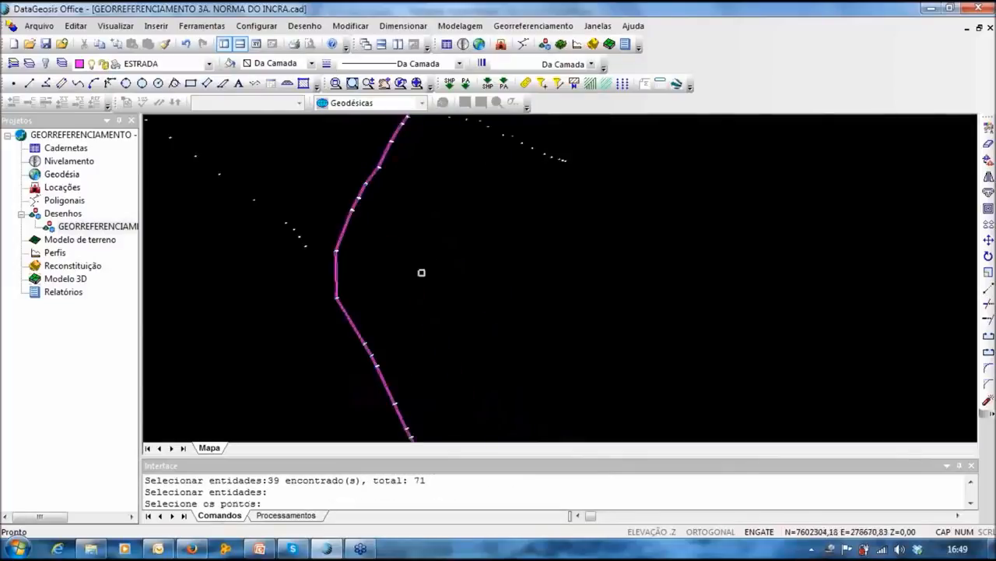
scroll(336, 300, up, 5)
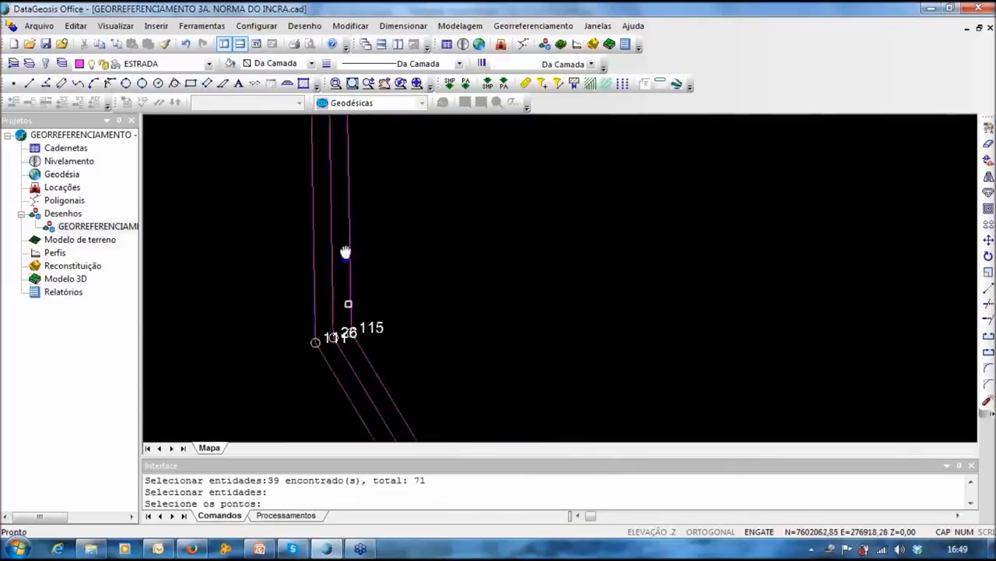
scroll(329, 247, up, 2)
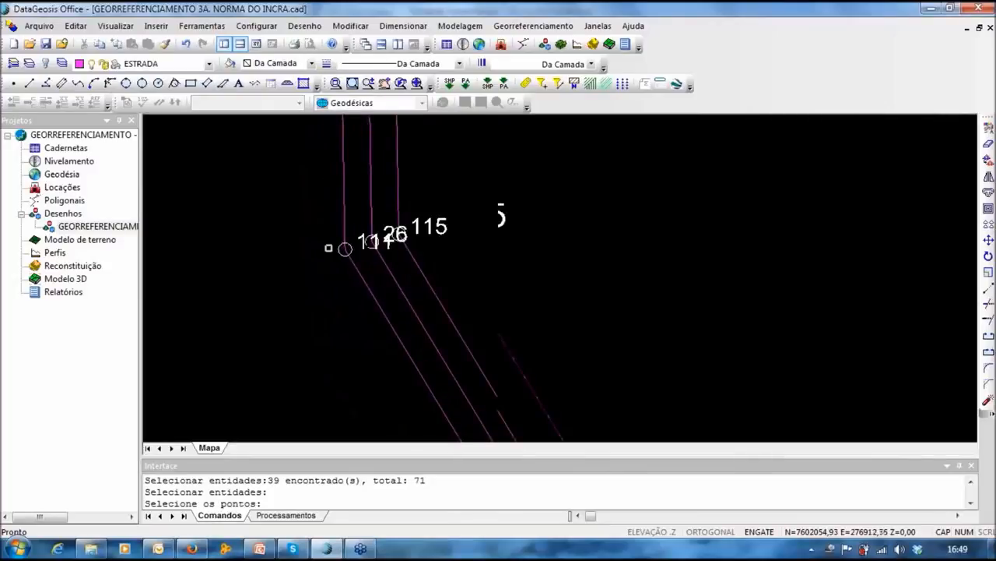
scroll(328, 247, up, 1)
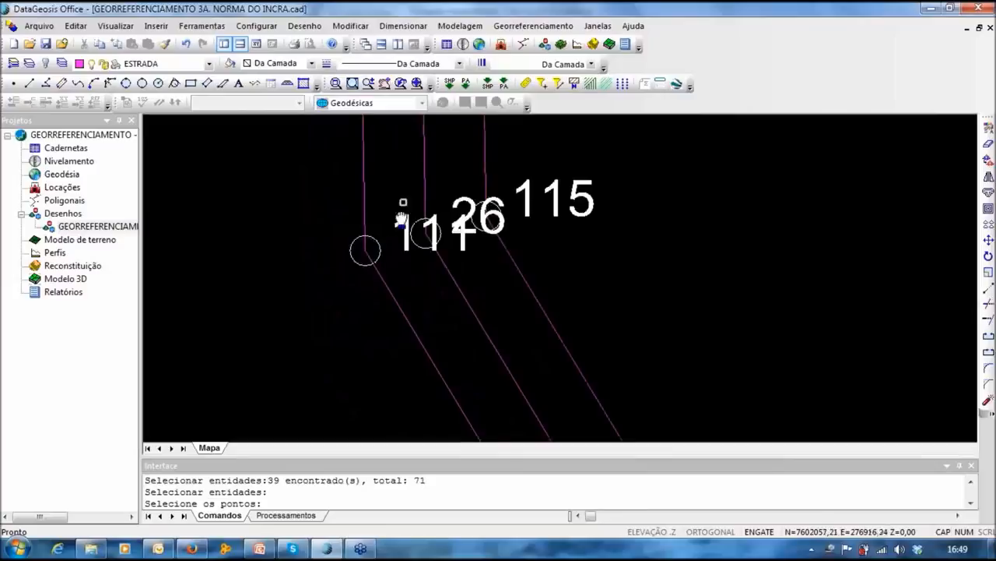
scroll(401, 220, down, 5)
scroll(369, 302, down, 4)
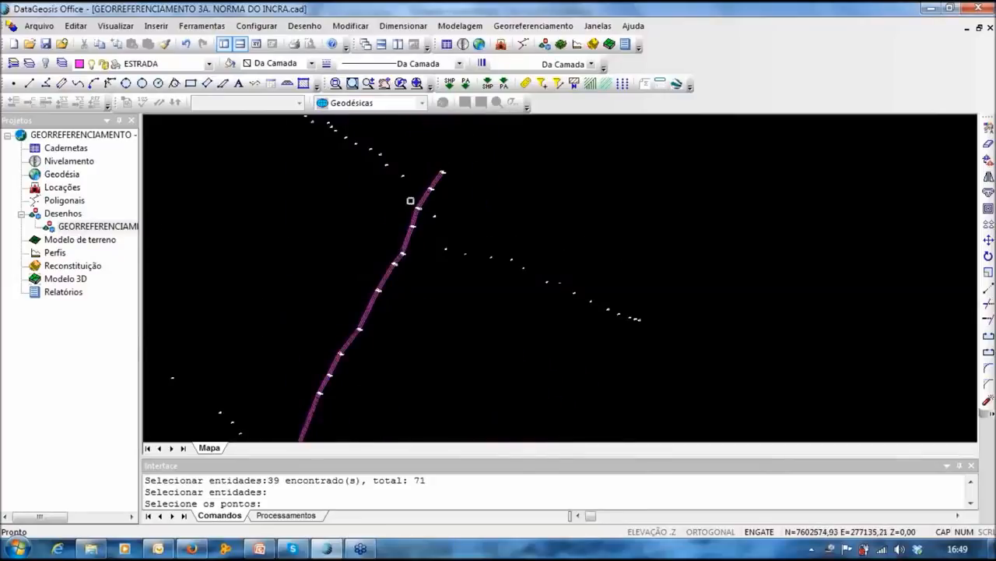
scroll(436, 186, up, 3)
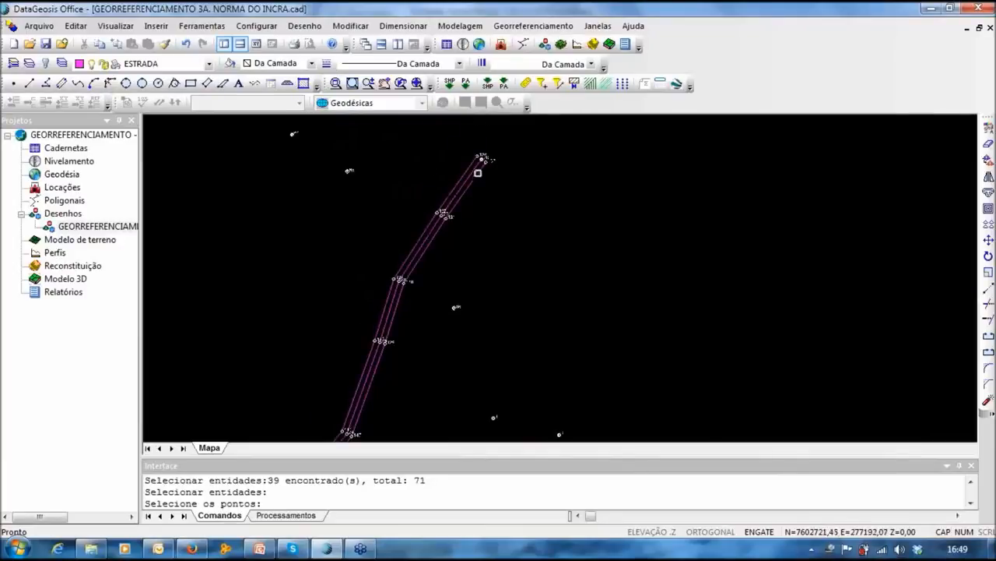
click(310, 27)
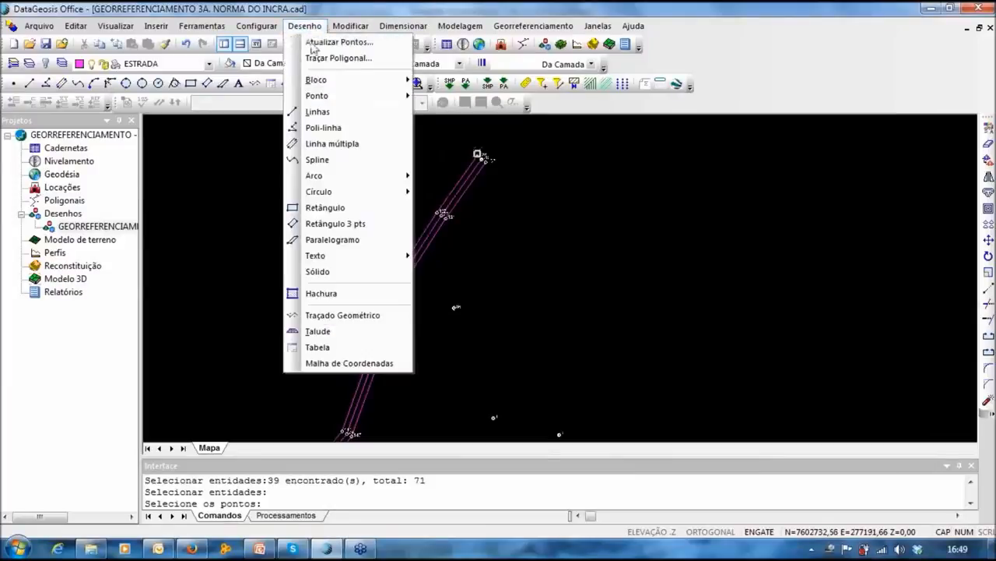
mouse_move(334, 97)
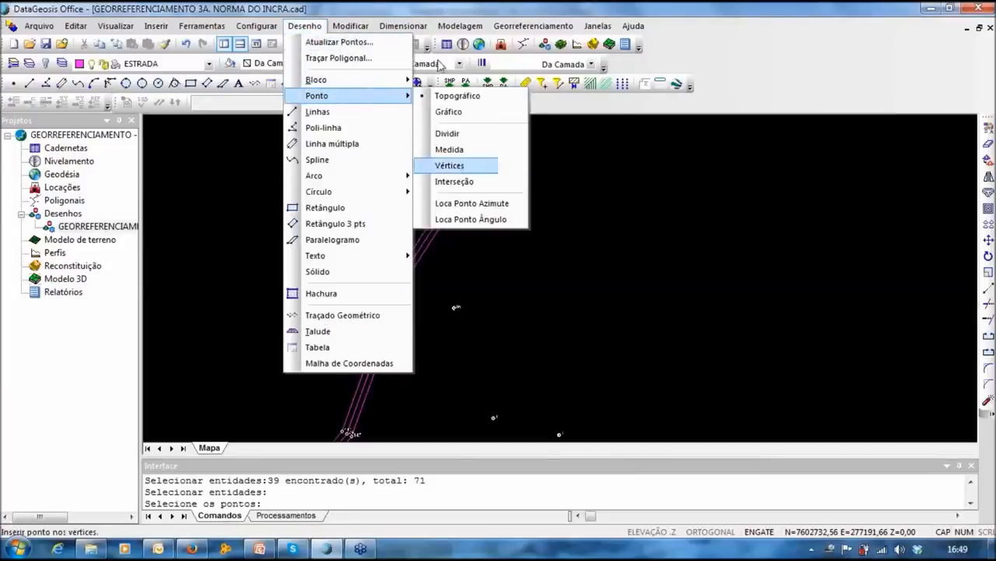
click(463, 95)
click(555, 28)
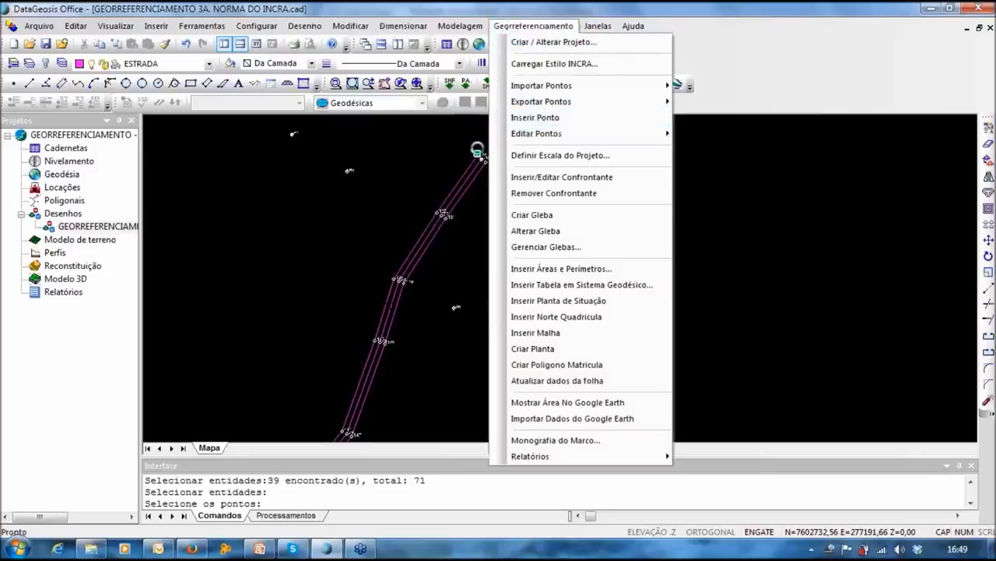
middle_drag(412, 146, 399, 144)
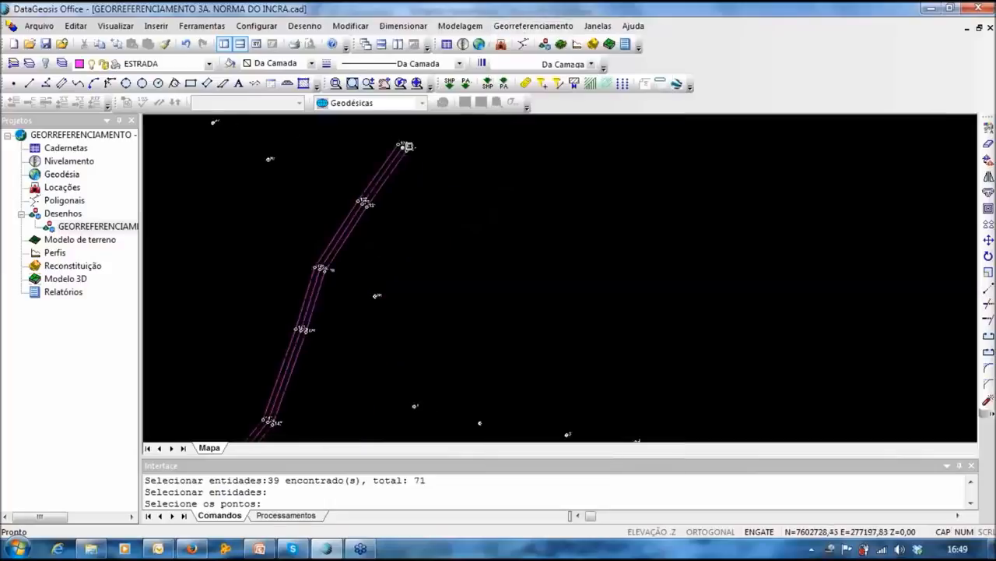
click(304, 26)
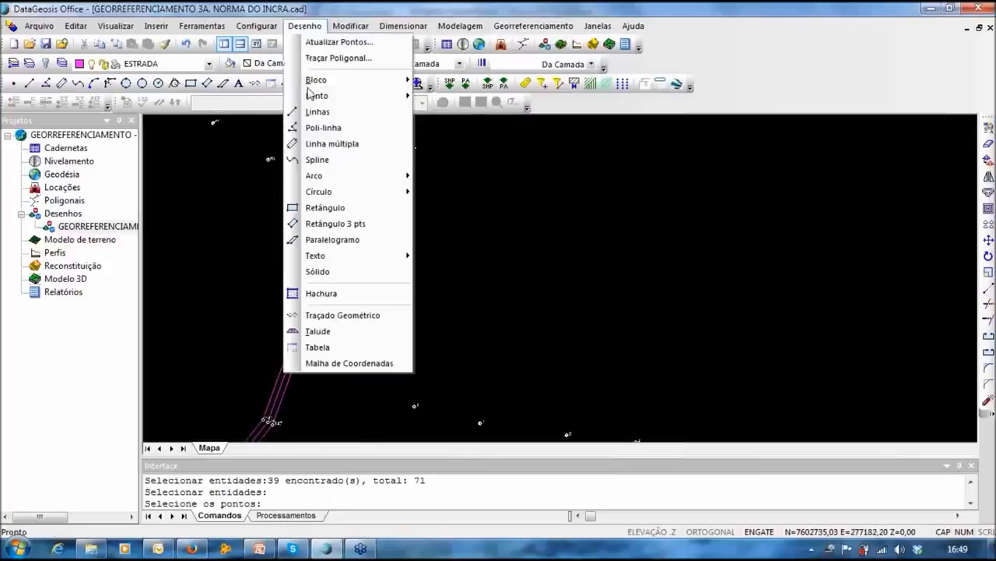
click(309, 26)
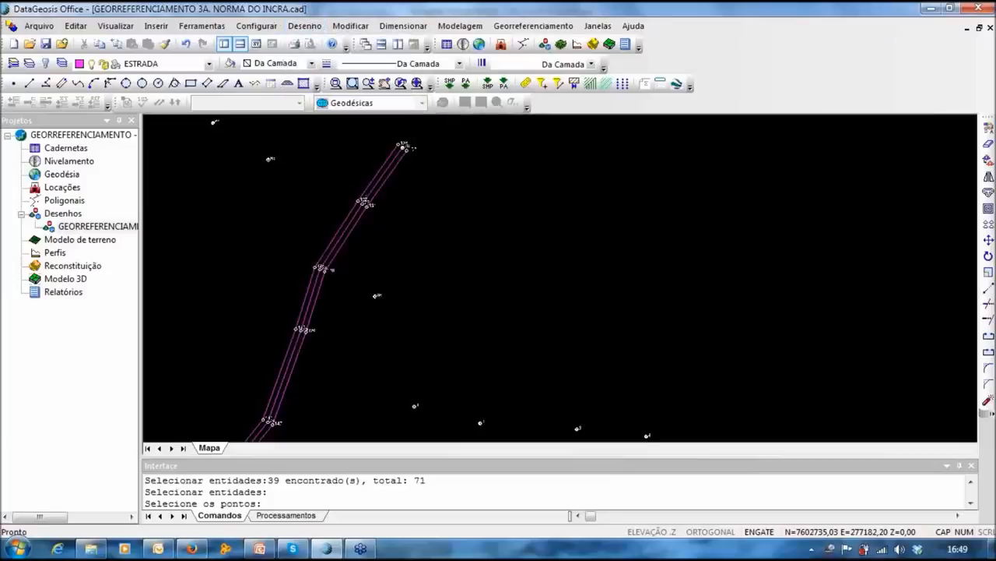
middle_drag(366, 183, 376, 177)
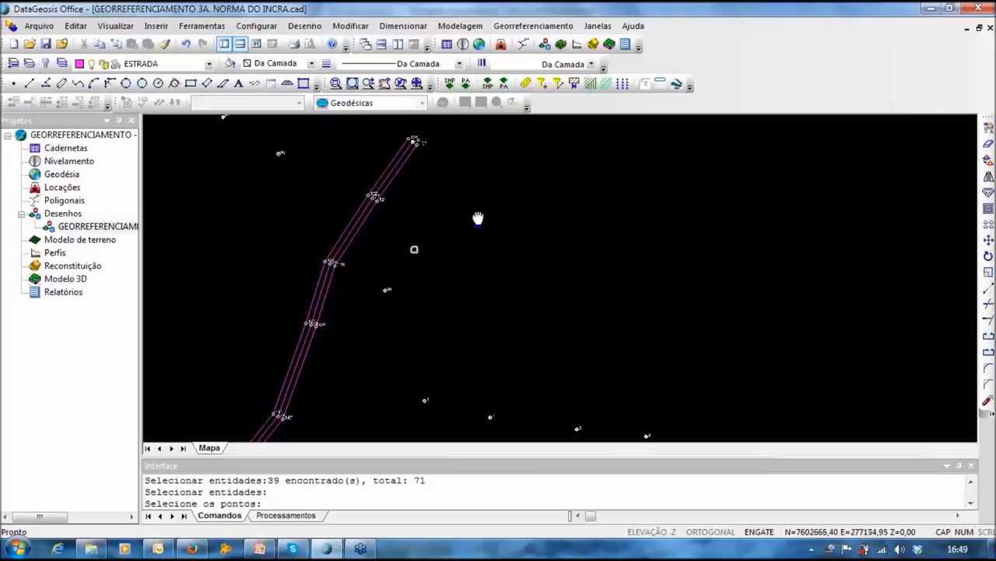
middle_drag(379, 177, 530, 115)
middle_drag(518, 213, 540, 194)
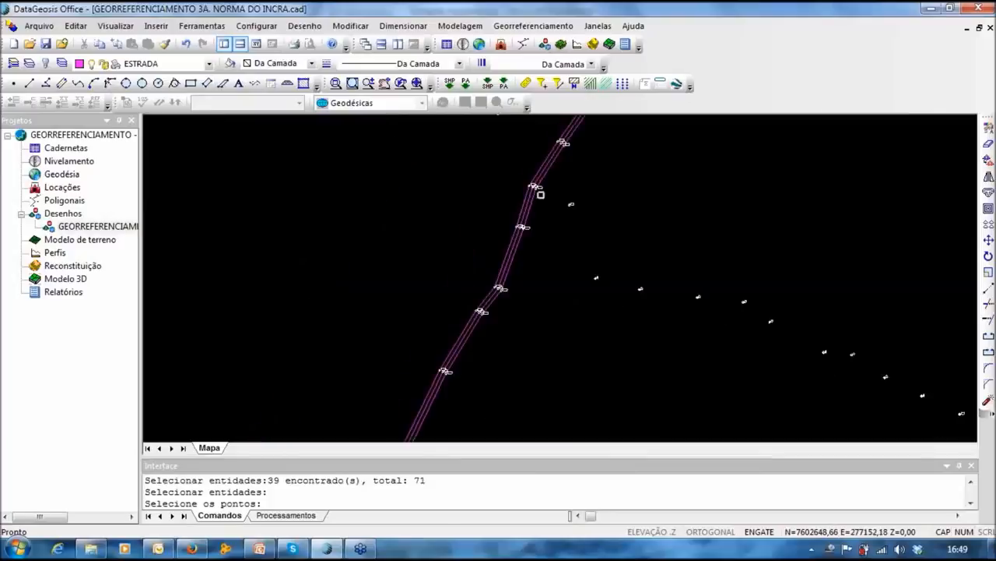
scroll(542, 271, down, 4)
scroll(529, 370, up, 1)
middle_drag(529, 370, 398, 231)
middle_drag(398, 232, 382, 365)
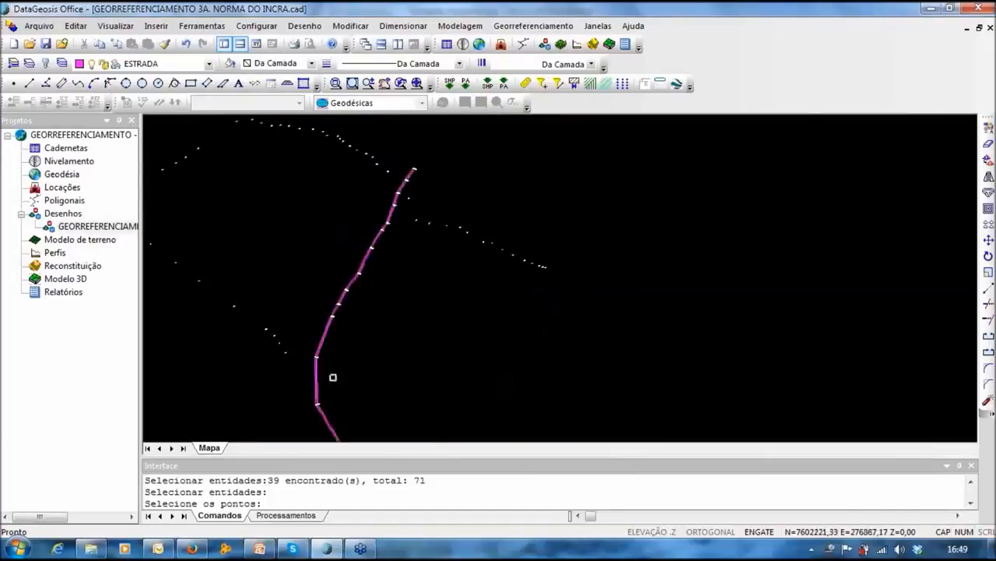
middle_drag(299, 329, 341, 301)
middle_drag(380, 275, 377, 261)
middle_drag(405, 204, 370, 246)
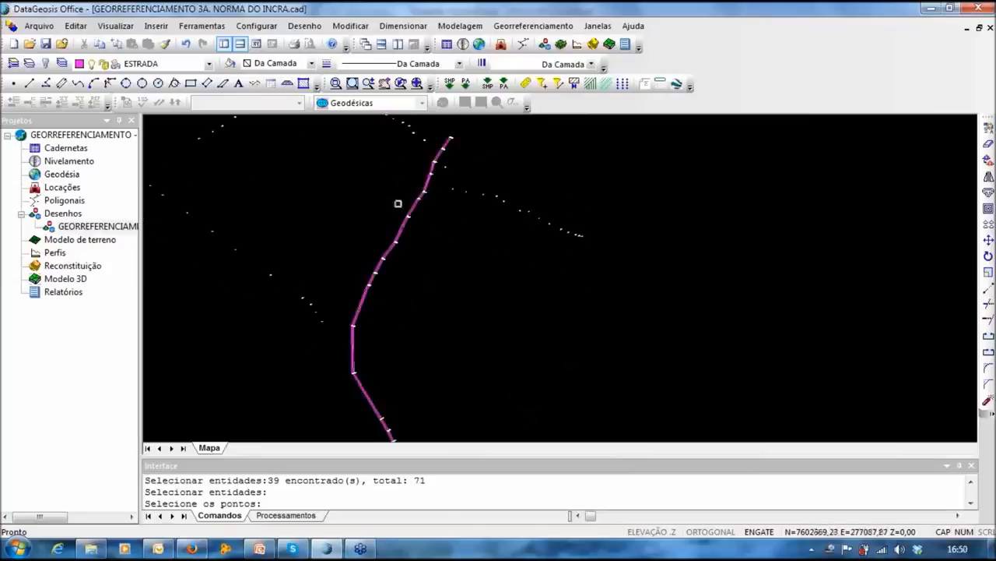
middle_drag(383, 313, 310, 121)
middle_drag(354, 239, 387, 403)
middle_drag(455, 172, 486, 254)
middle_drag(405, 151, 416, 195)
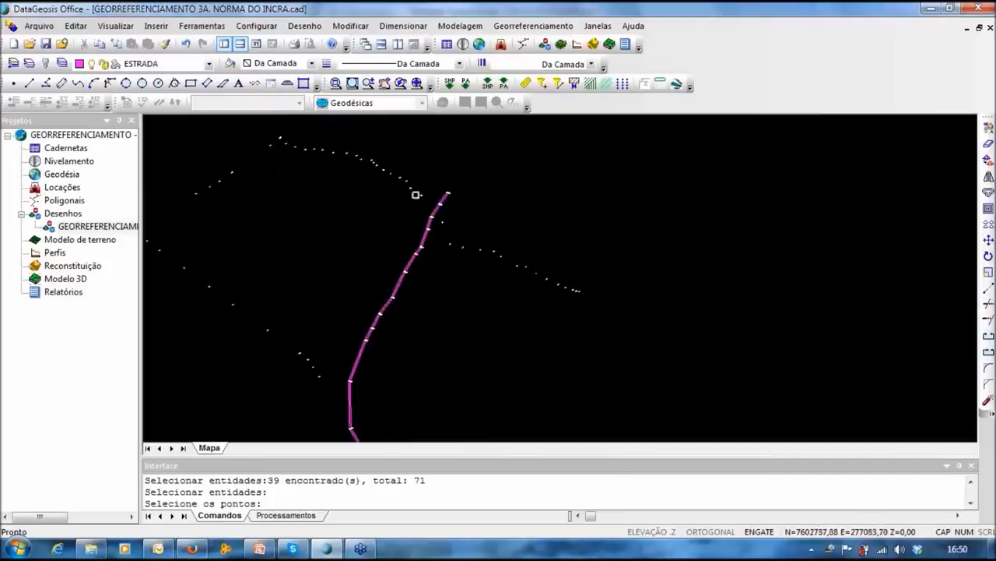
middle_drag(223, 158, 277, 146)
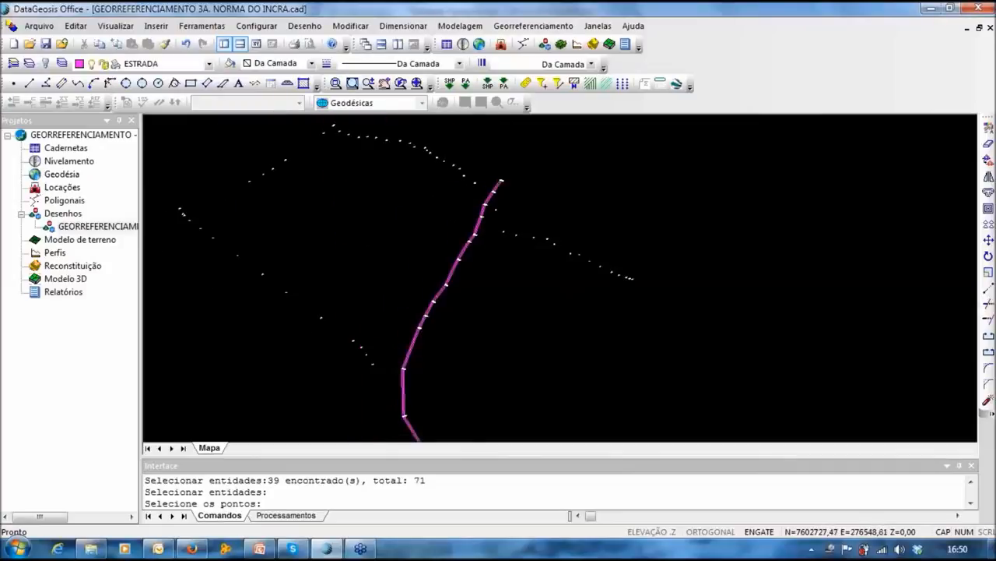
middle_drag(381, 231, 294, 208)
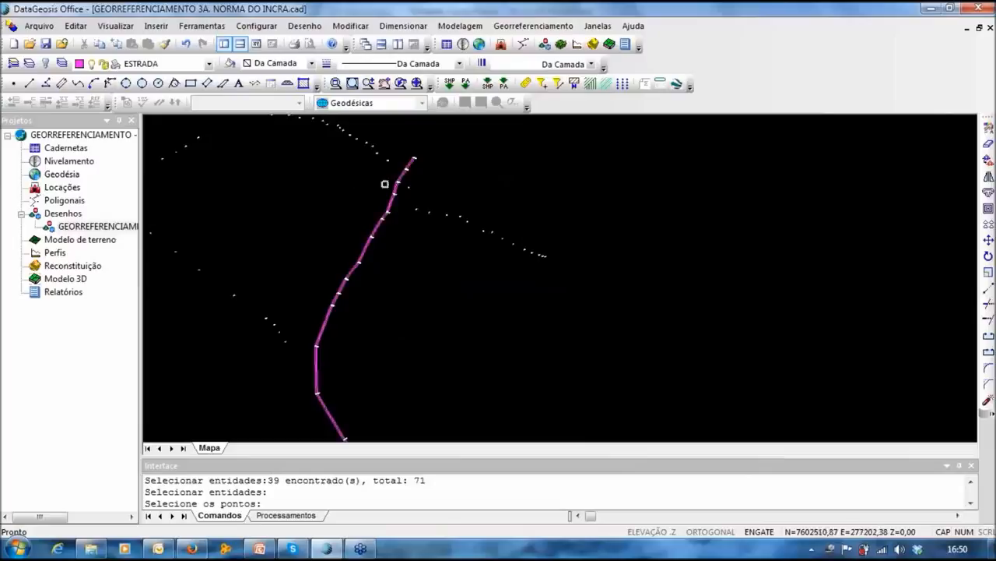
middle_drag(552, 284, 535, 227)
middle_drag(453, 330, 506, 374)
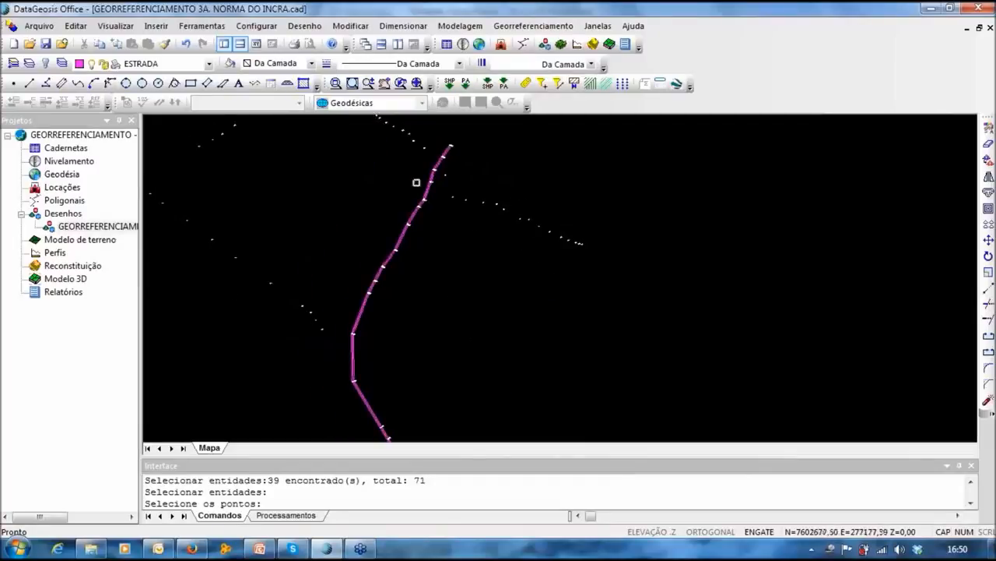
middle_drag(376, 319, 359, 309)
scroll(379, 287, up, 1)
middle_drag(381, 260, 434, 328)
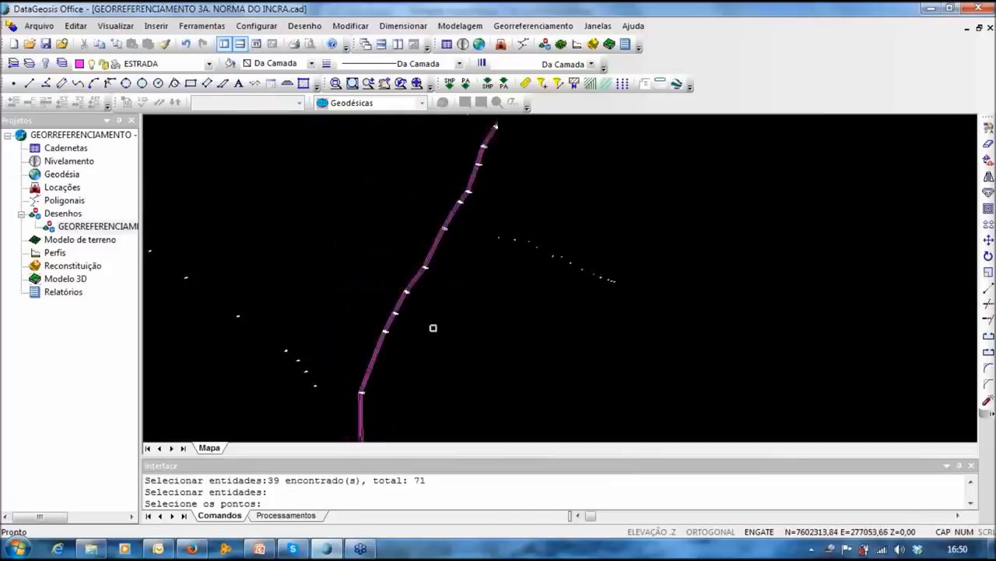
scroll(433, 328, down, 2)
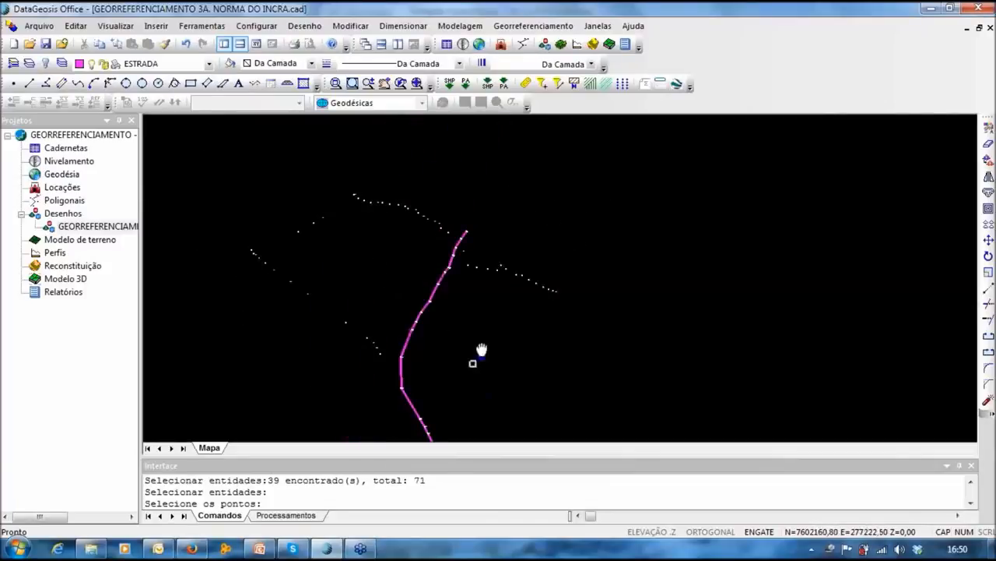
middle_drag(472, 363, 482, 348)
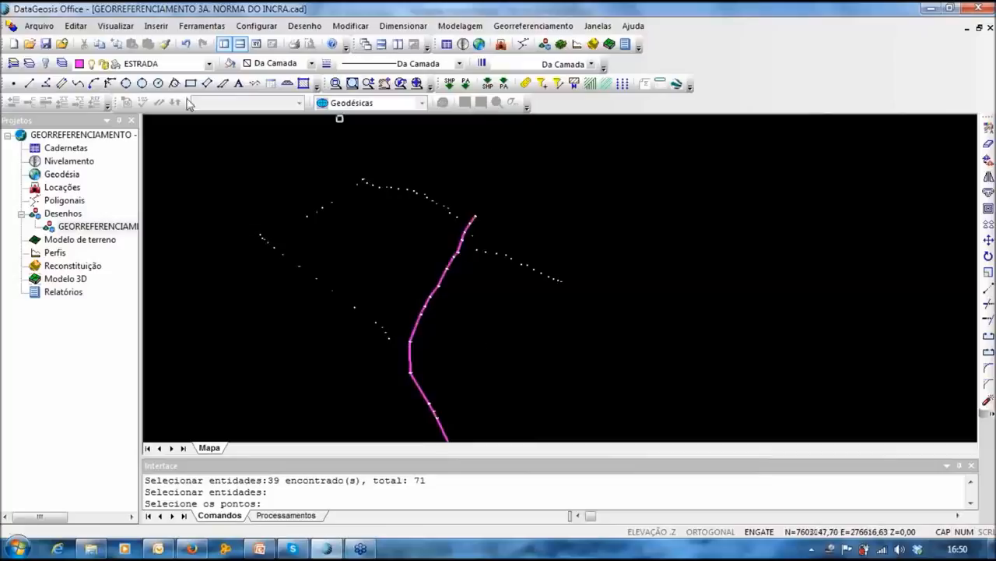
Step: Start a new polyline and make CONFRONTANTES the current layer
click(46, 84)
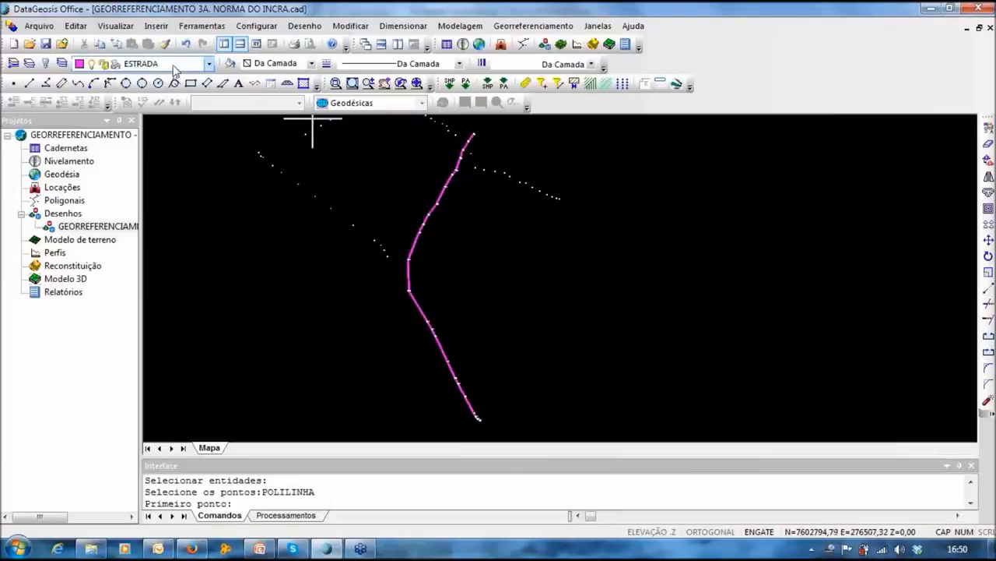
click(174, 69)
click(156, 92)
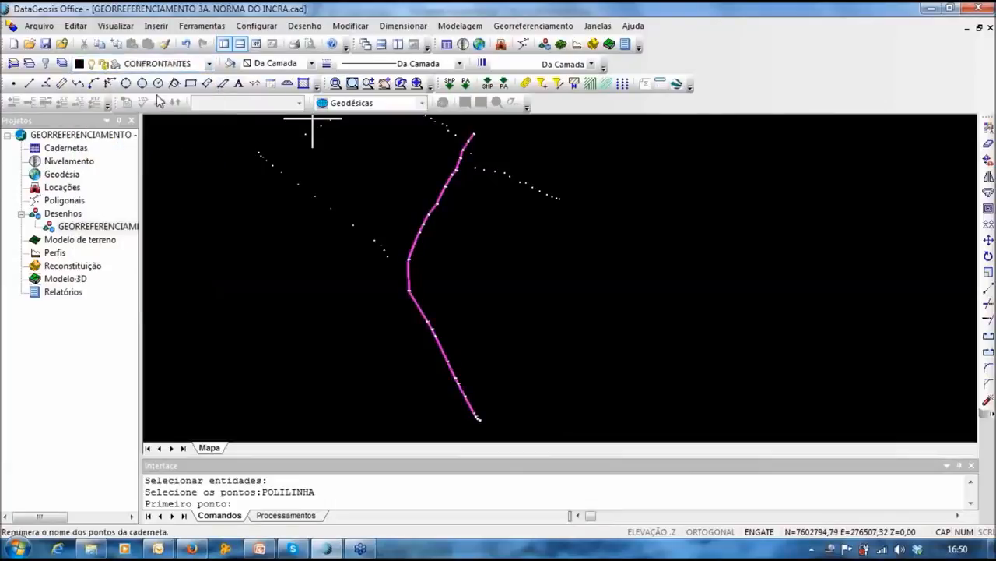
Step: Open the Engate snap settings from the map's right-click menu
scroll(413, 290, up, 5)
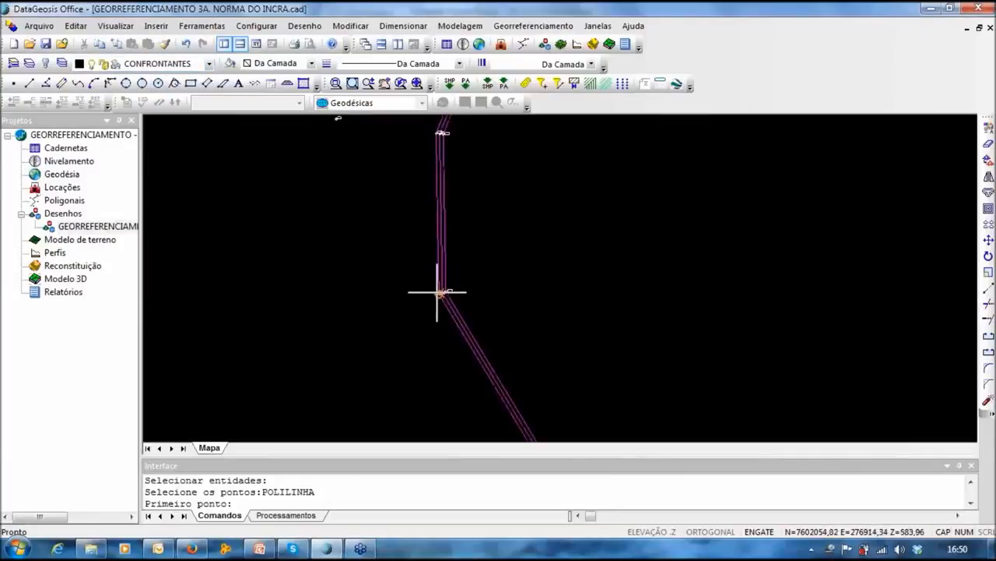
right_click(528, 165)
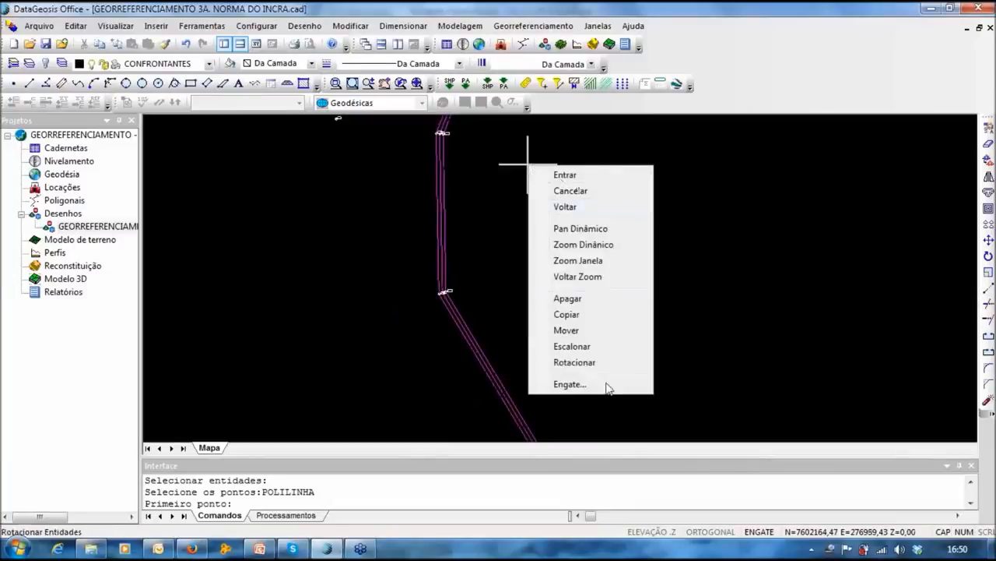
click(528, 163)
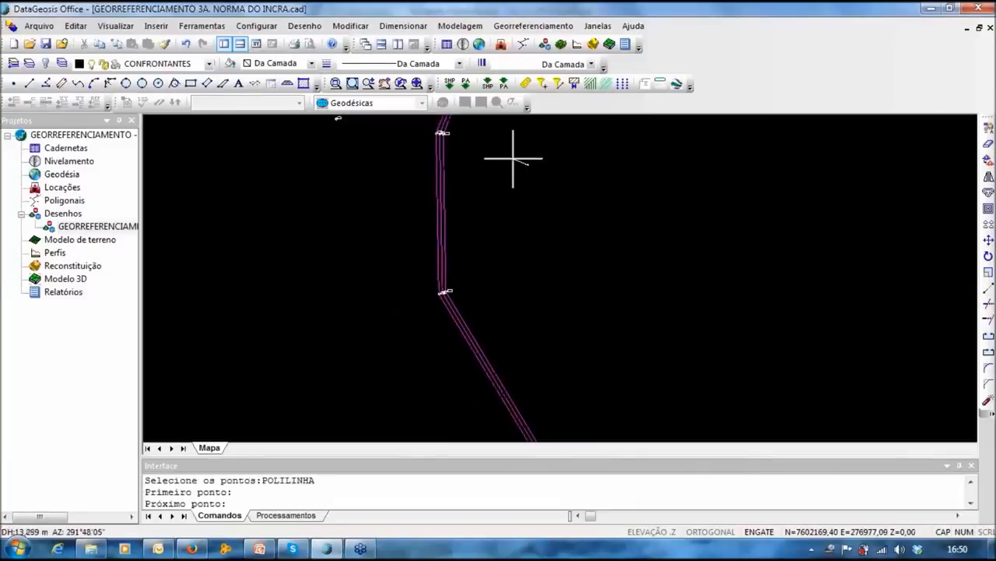
right_click(521, 165)
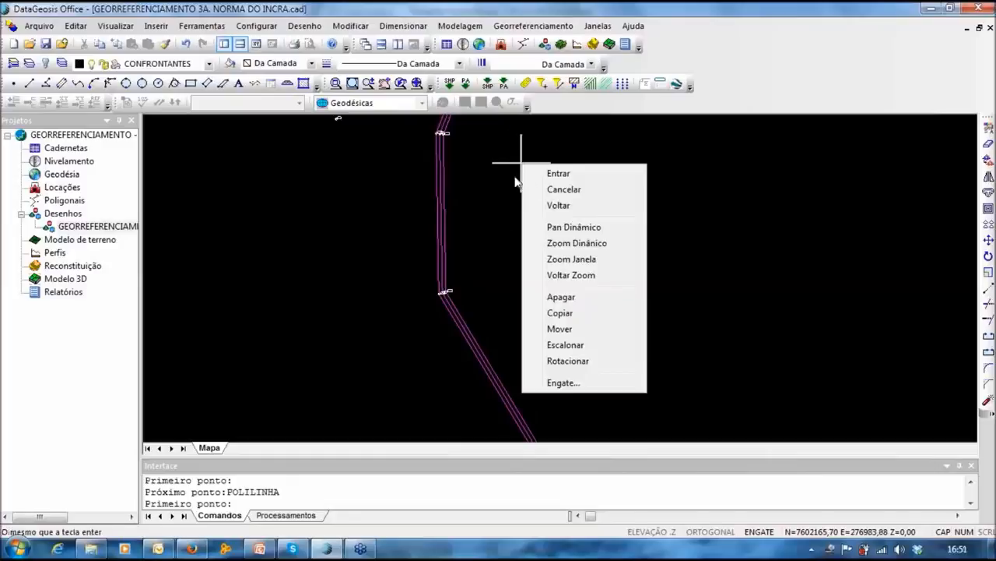
click(561, 384)
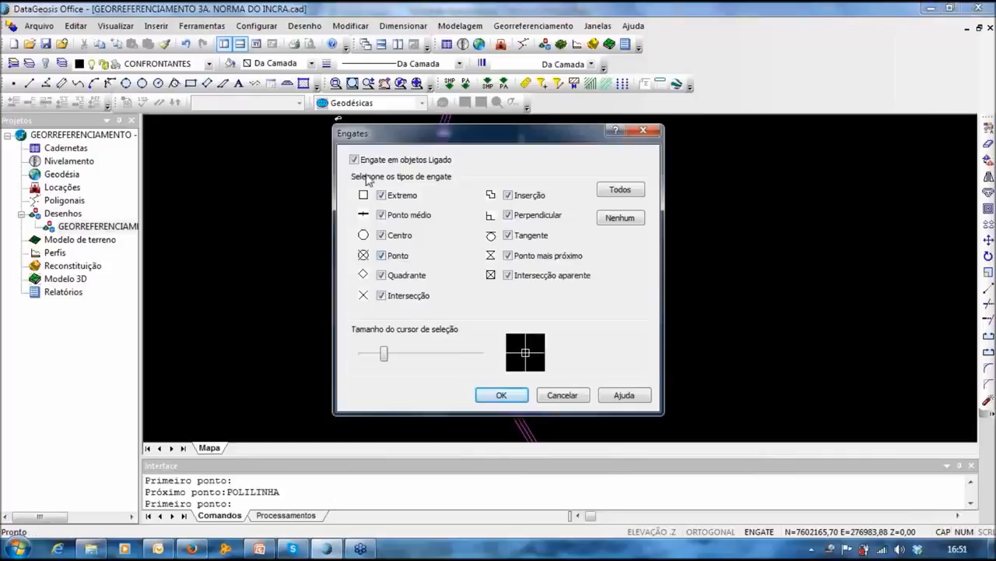
Step: Limit object snapping to Ponto only, confirm with OK, and restart the Poli-linha tool
drag(375, 140, 491, 141)
click(732, 221)
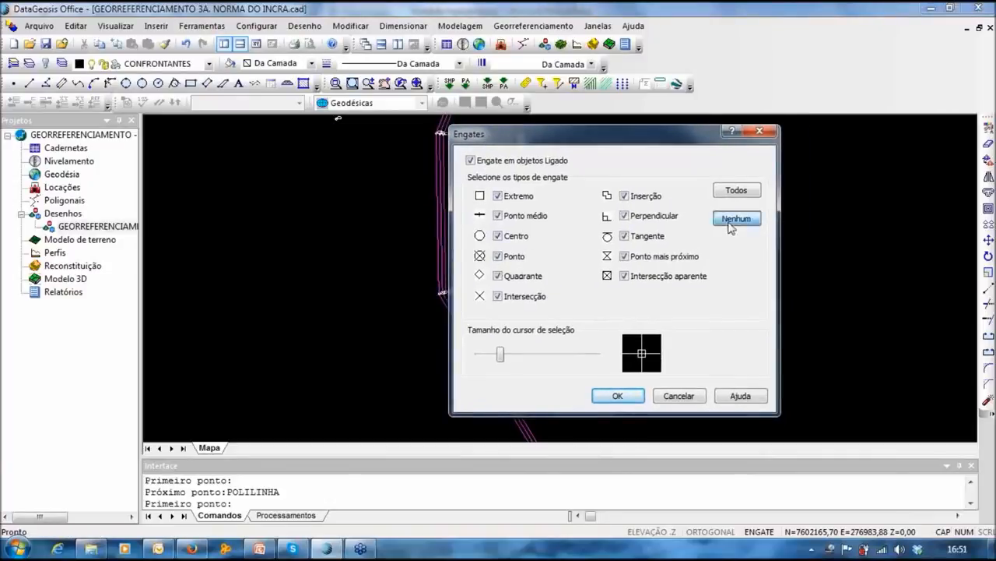
click(499, 257)
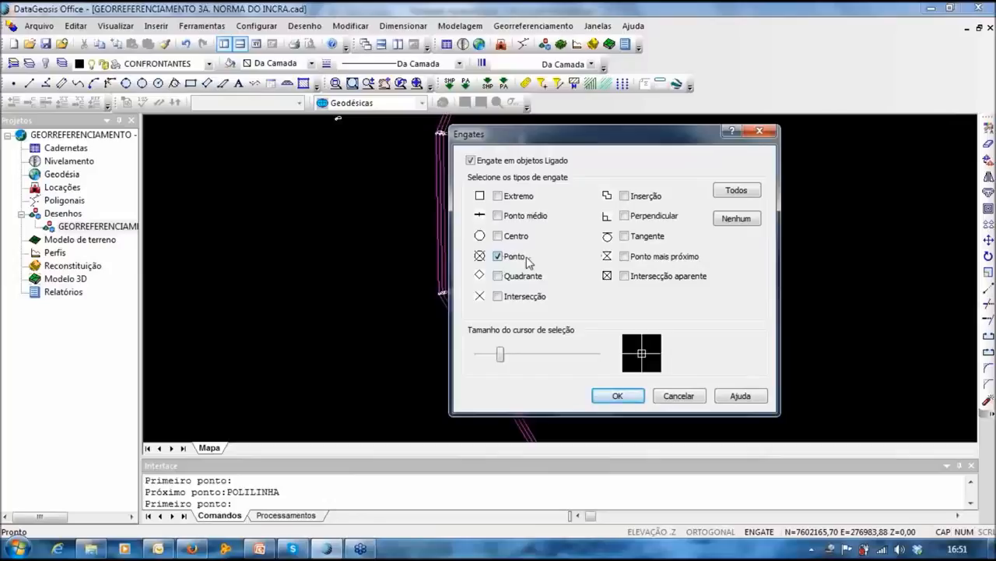
drag(608, 137, 683, 130)
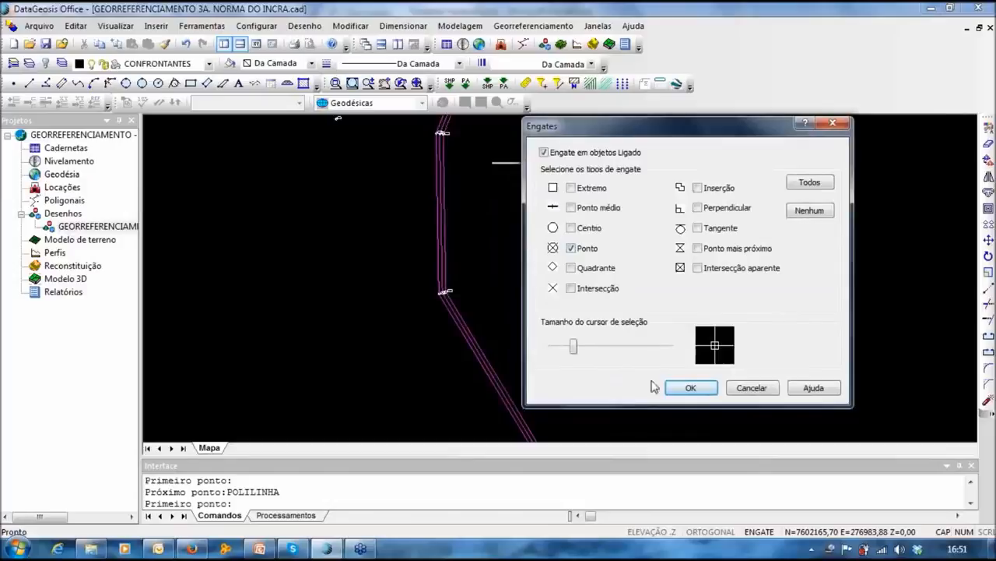
click(679, 389)
click(45, 83)
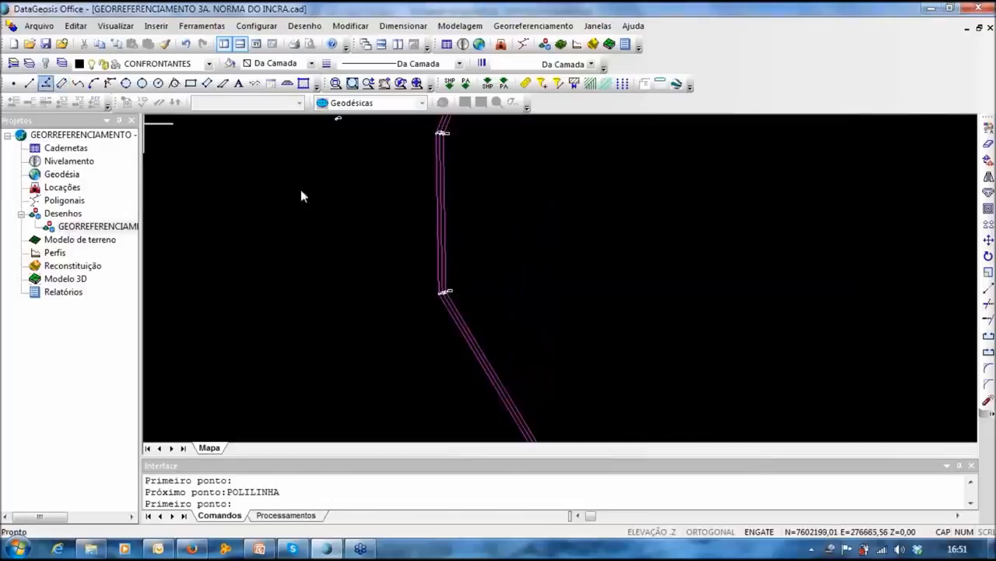
Step: Start the boundary polyline on the road vertex and add the first four survey-point vertices
scroll(442, 291, up, 2)
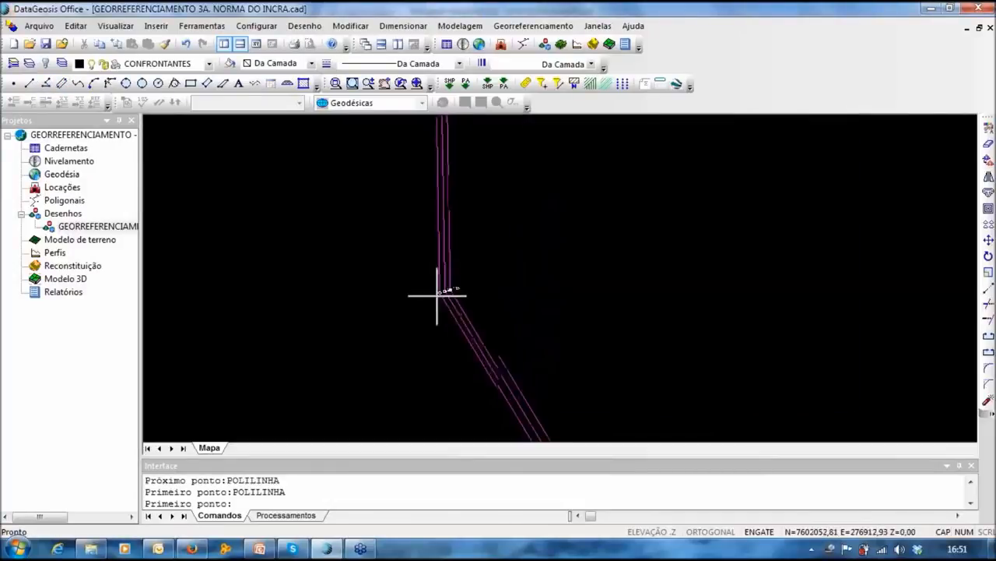
click(443, 294)
middle_drag(323, 267, 413, 407)
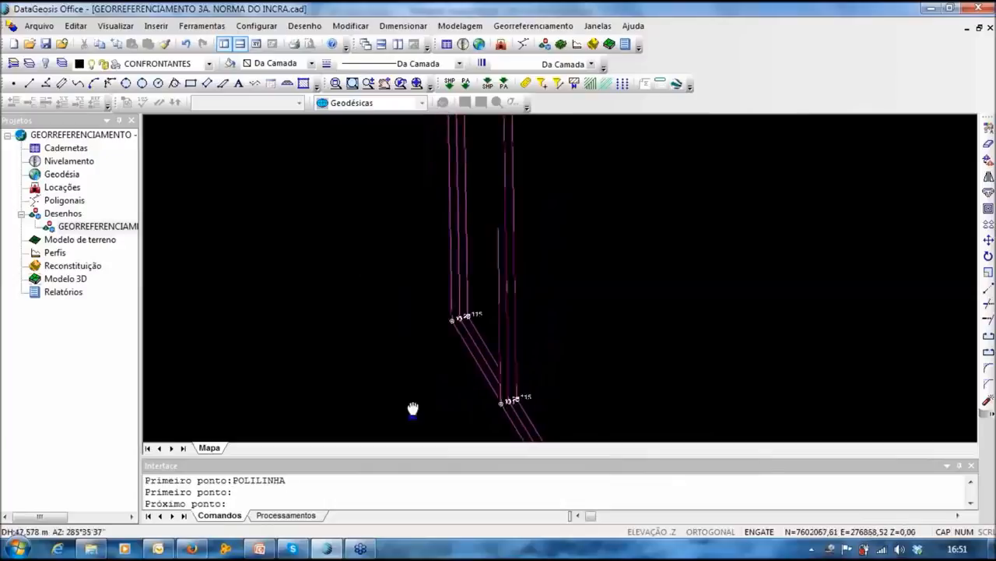
scroll(403, 258, down, 4)
middle_drag(394, 218, 412, 267)
scroll(404, 262, up, 2)
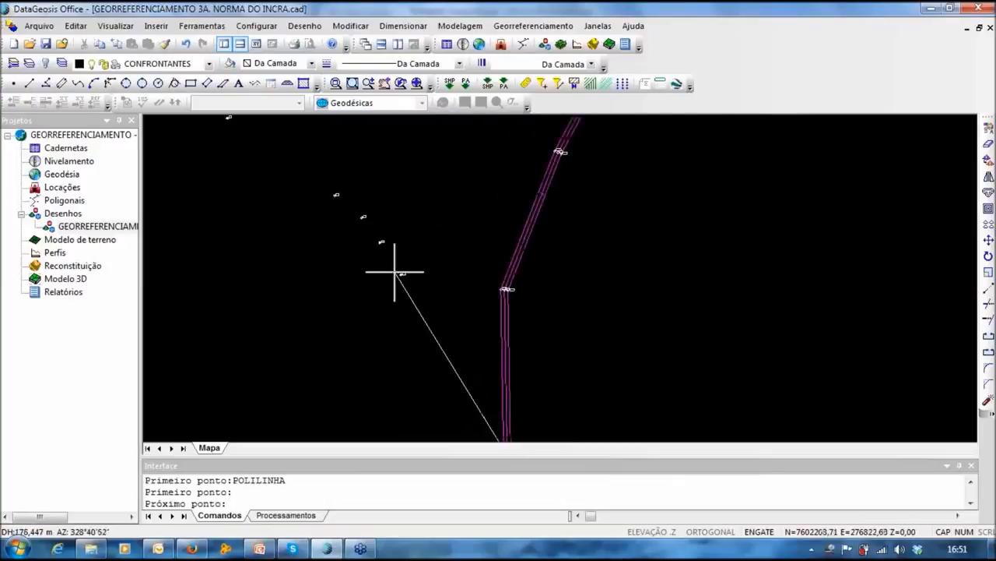
click(400, 274)
click(380, 242)
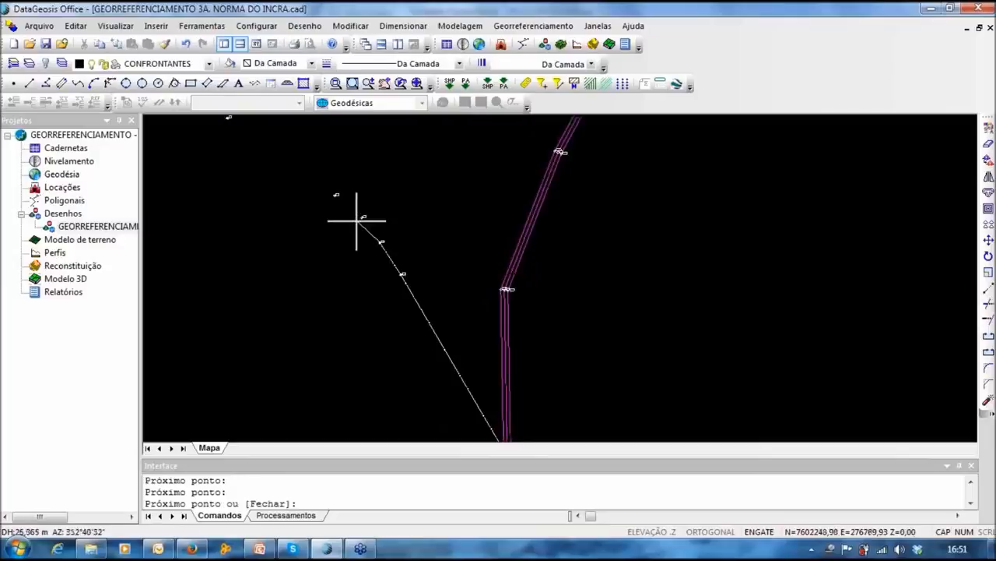
click(361, 219)
click(335, 196)
middle_drag(324, 271, 423, 365)
scroll(424, 363, up, 1)
scroll(406, 342, down, 1)
scroll(353, 266, up, 1)
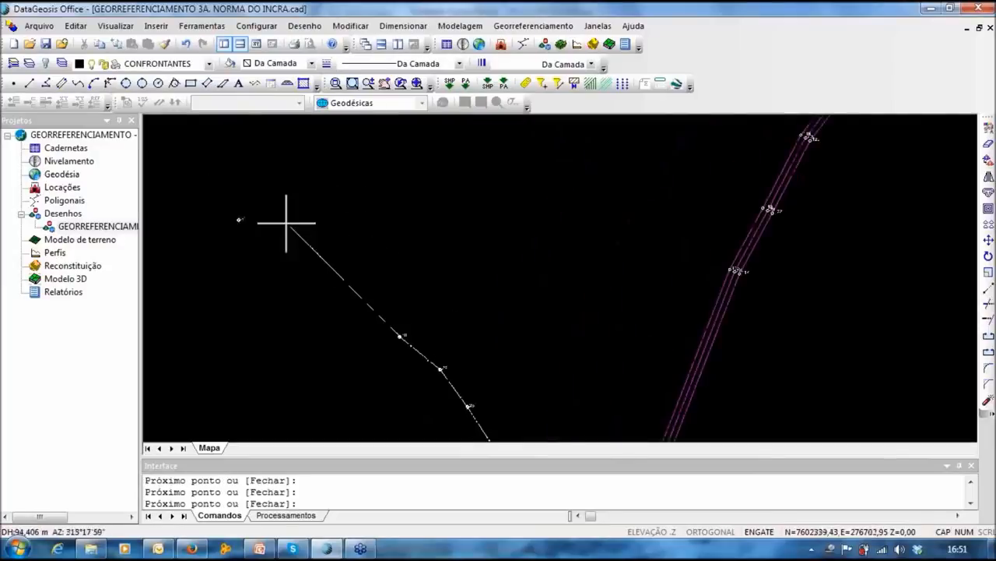
Step: Continue the boundary polyline through the next survey points along the boundary
click(235, 218)
middle_drag(234, 219, 479, 323)
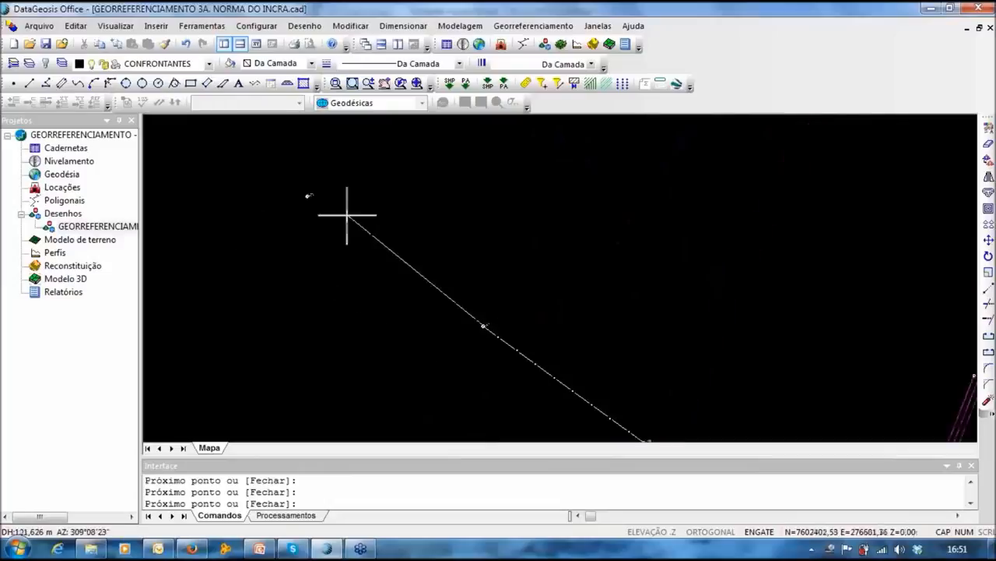
click(307, 195)
middle_drag(309, 219, 467, 347)
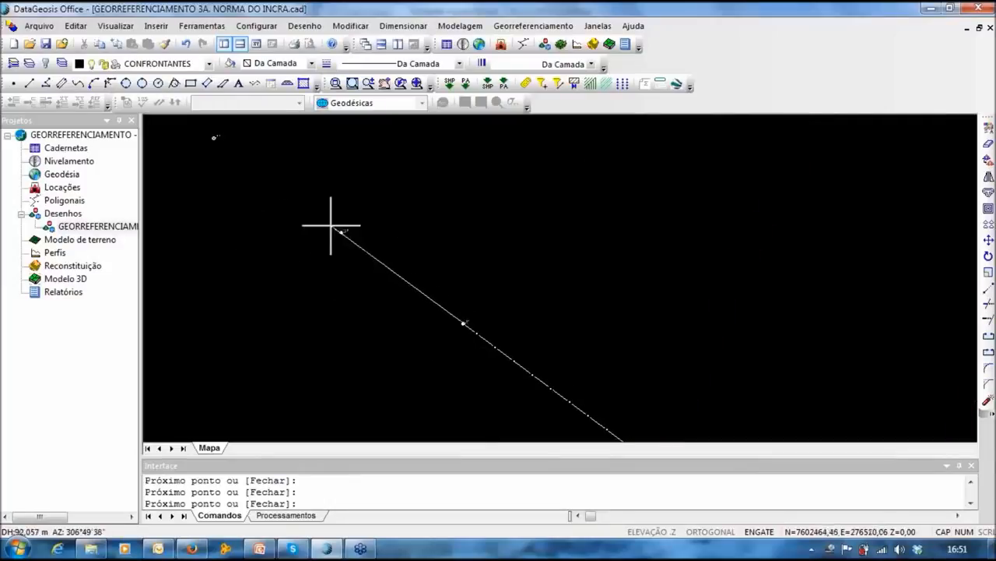
click(341, 231)
middle_drag(334, 302, 347, 321)
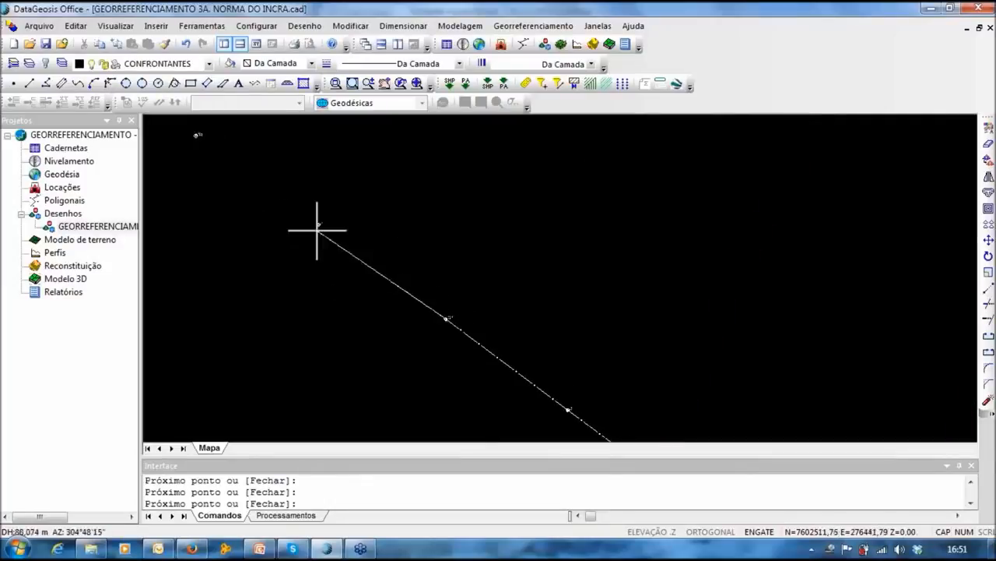
click(316, 225)
middle_drag(281, 268, 400, 360)
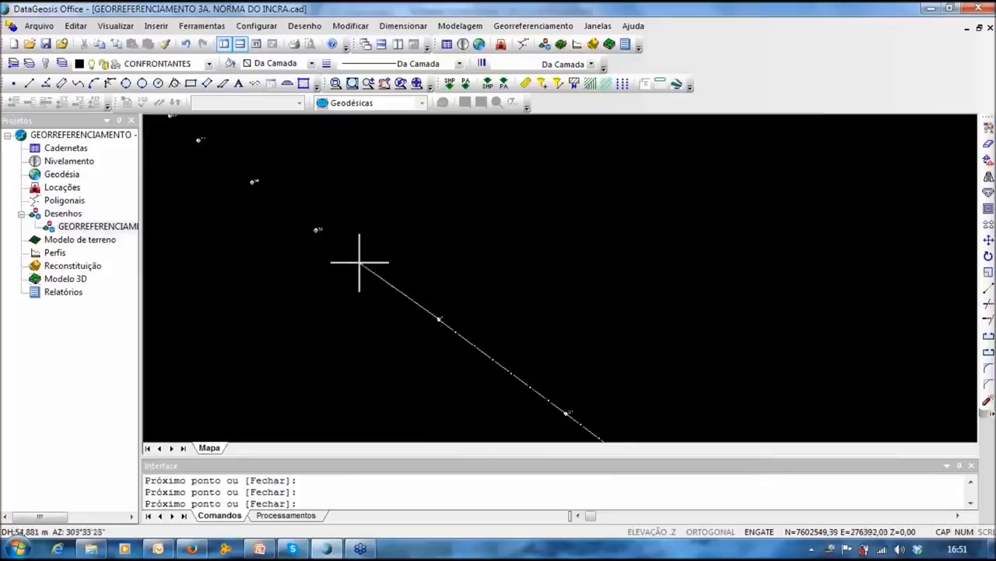
click(316, 228)
middle_drag(286, 273, 384, 325)
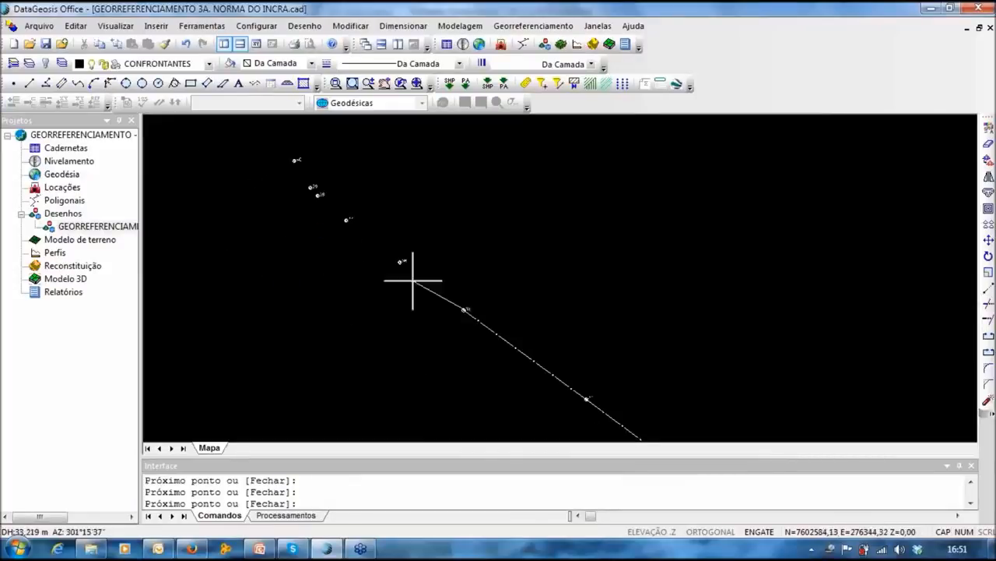
click(401, 261)
click(347, 220)
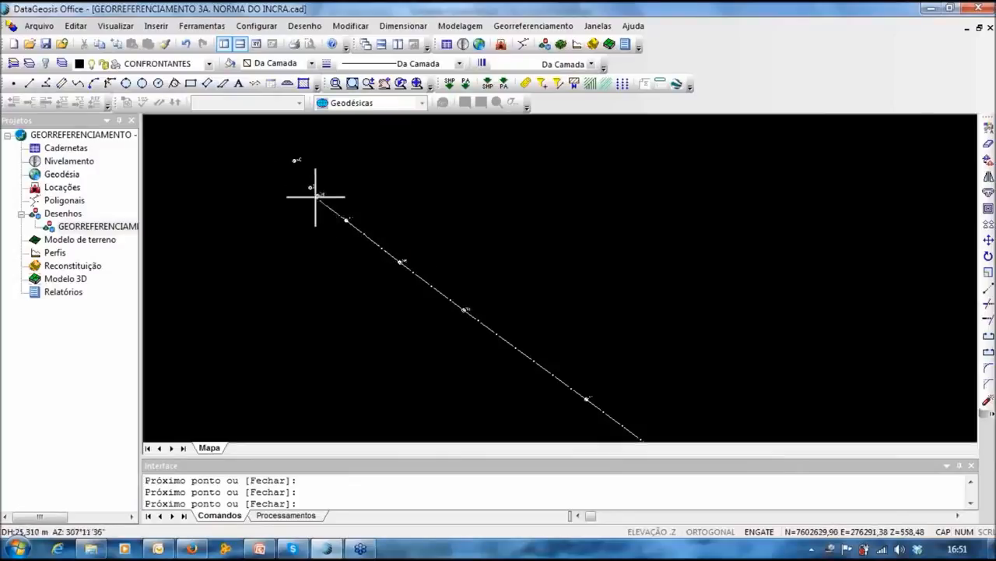
click(317, 196)
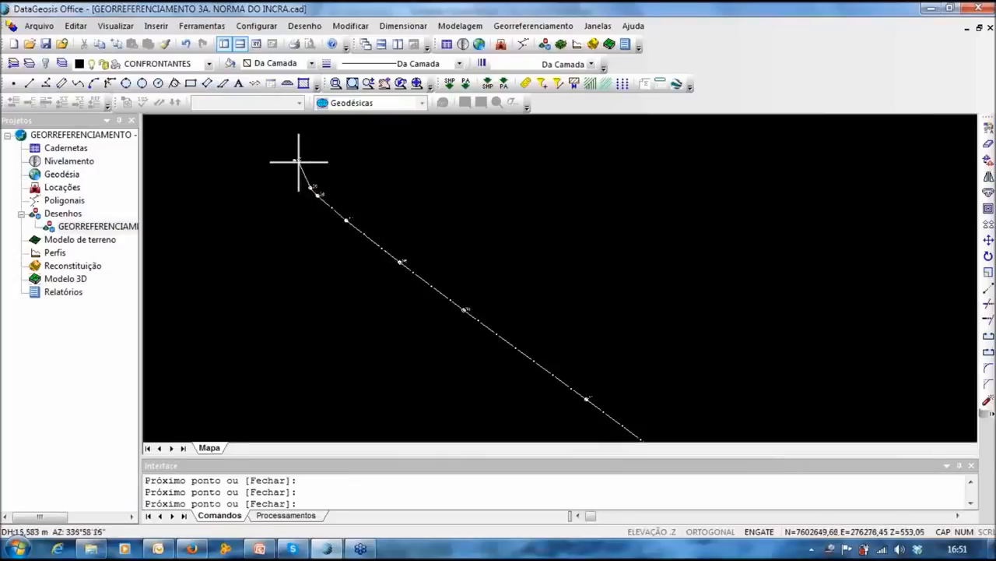
Step: Redo the misplaced vertex so it sits exactly on point 40
click(294, 162)
middle_drag(356, 168, 296, 305)
scroll(240, 300, up, 3)
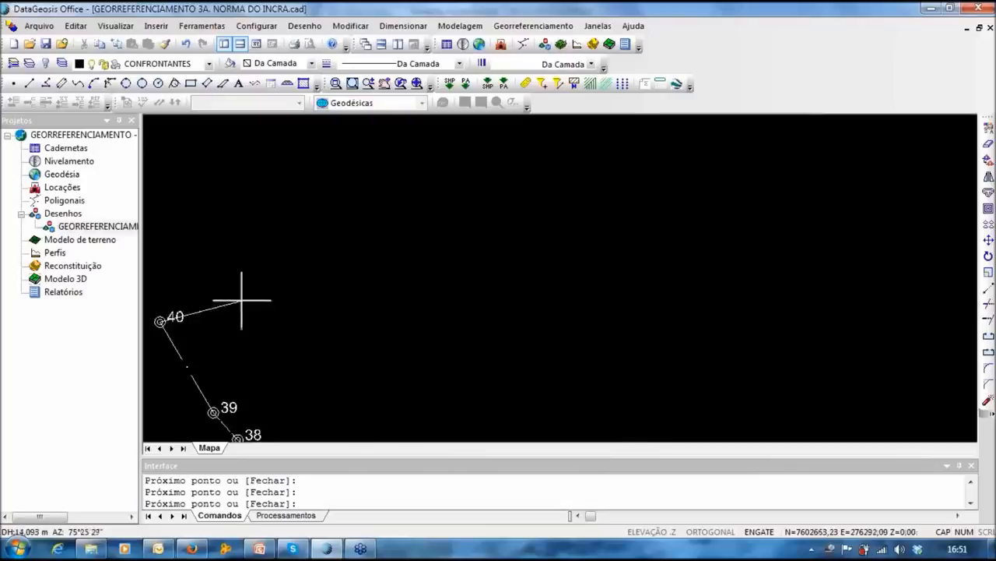
scroll(226, 309, down, 1)
middle_drag(226, 309, 311, 319)
scroll(307, 324, up, 4)
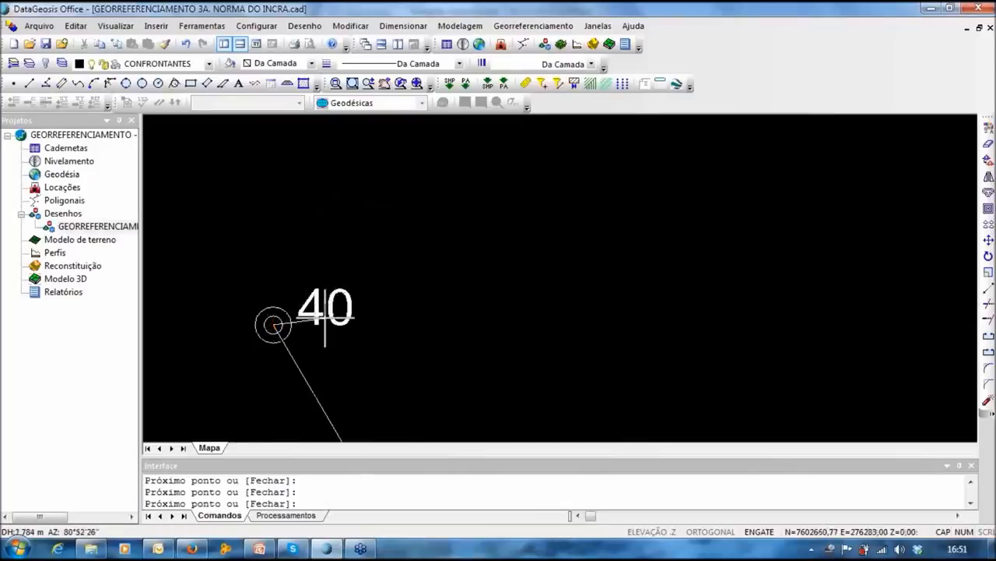
key(ctrl+z)
scroll(298, 312, down, 5)
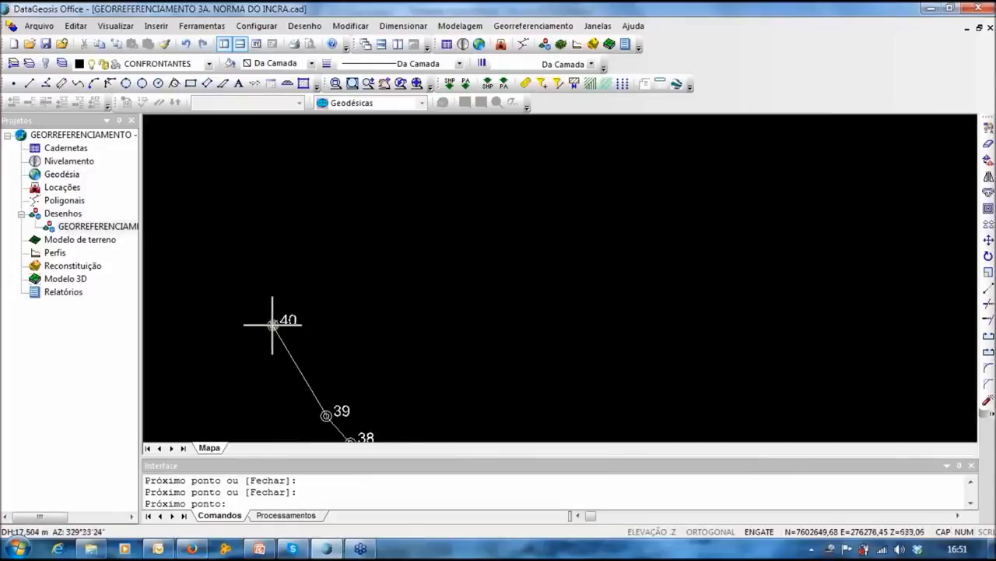
click(276, 322)
middle_drag(436, 274, 312, 413)
scroll(530, 266, down, 5)
middle_drag(563, 254, 489, 298)
scroll(579, 279, up, 3)
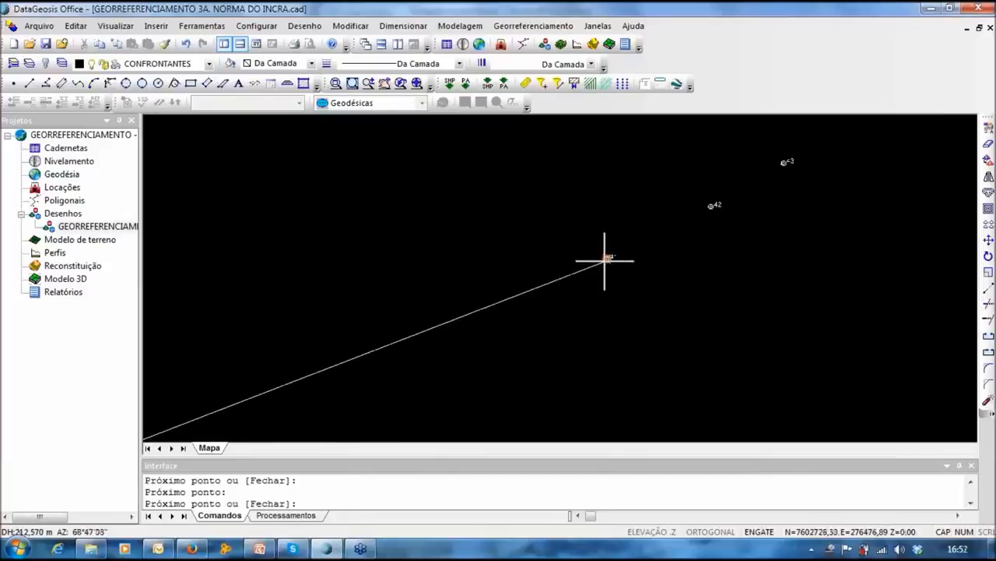
Step: Add vertices at points 41 through 47 and finish that boundary polyline
click(608, 256)
click(713, 205)
click(785, 165)
middle_drag(786, 167, 493, 260)
scroll(531, 253, down, 4)
click(554, 225)
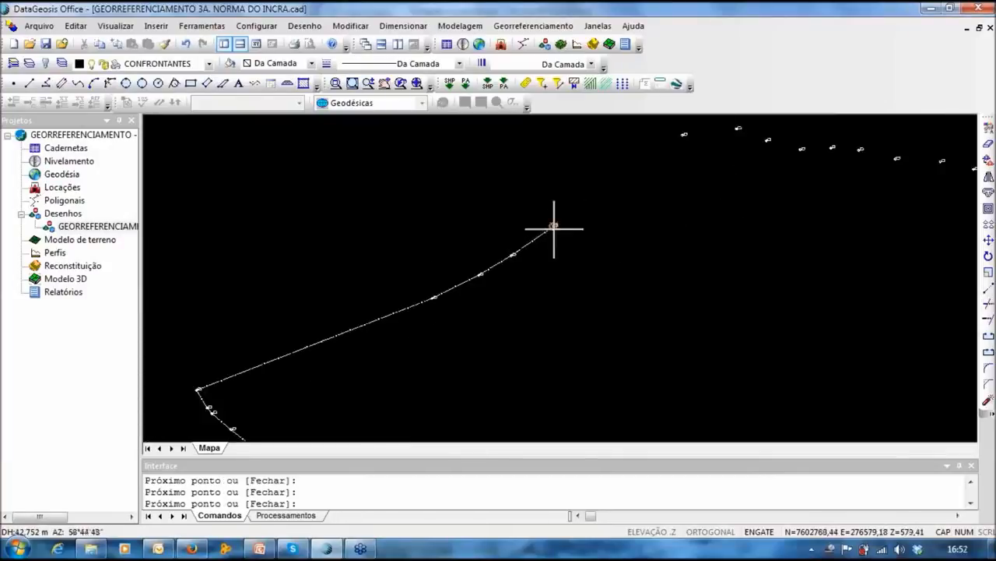
middle_drag(677, 155, 493, 261)
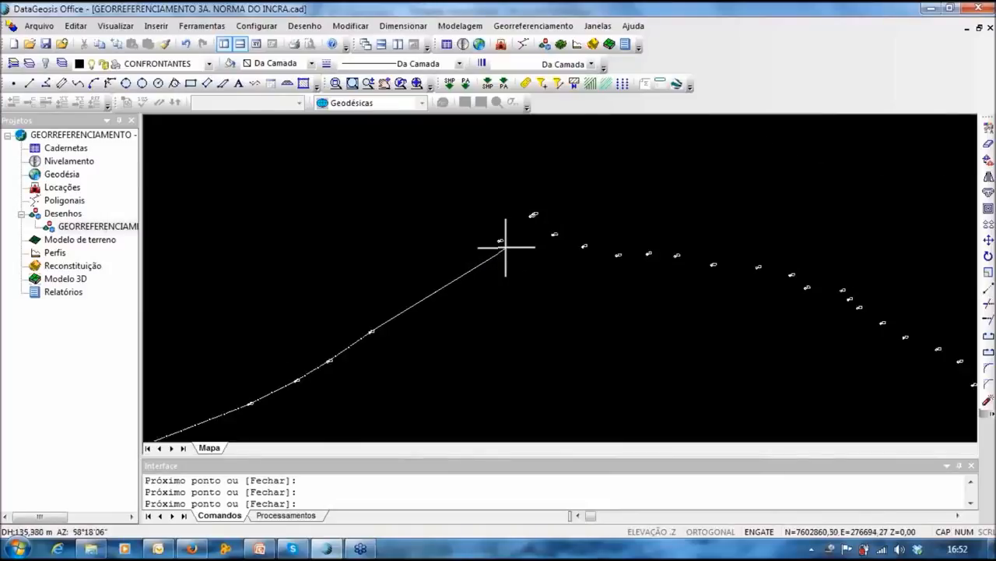
scroll(508, 248, up, 4)
click(453, 204)
middle_drag(527, 187, 379, 334)
click(545, 157)
right_click(568, 278)
Step: Start a new boundary polyline at point 48 and run it through points 49–52
right_click(567, 280)
scroll(567, 285, down, 3)
middle_drag(567, 335, 349, 187)
scroll(460, 293, down, 3)
middle_drag(552, 384, 620, 233)
scroll(617, 252, down, 2)
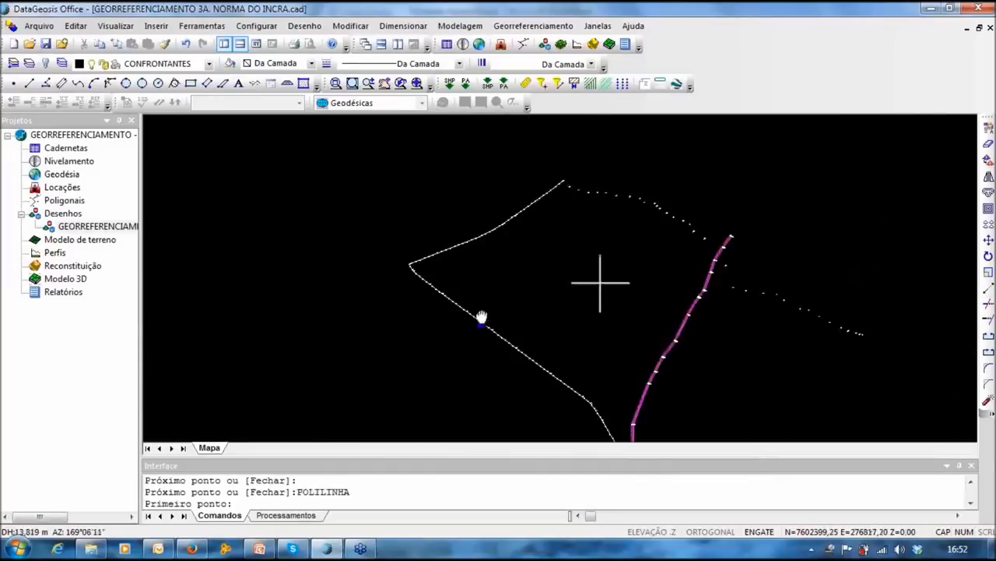
middle_drag(600, 284, 484, 317)
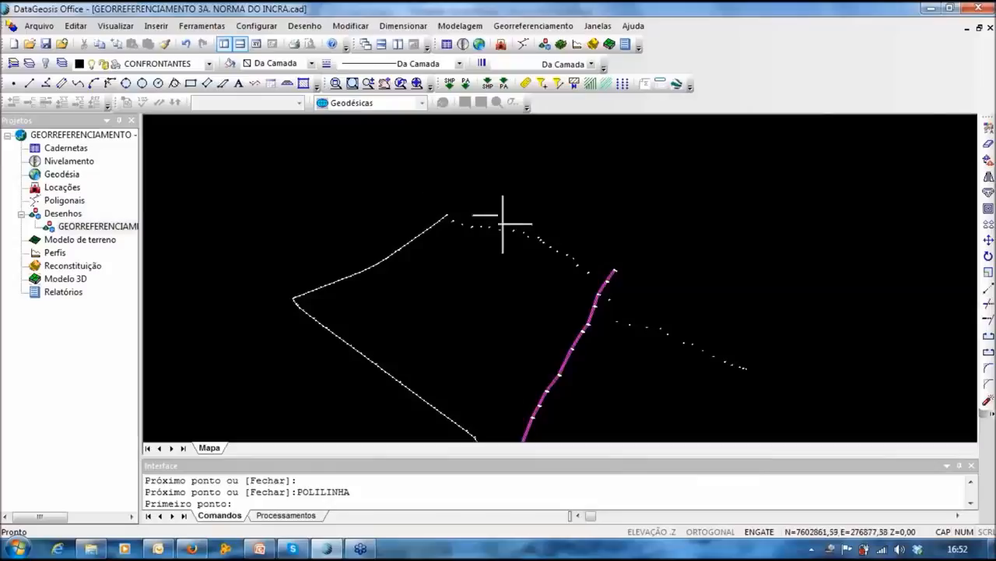
scroll(454, 216, up, 1)
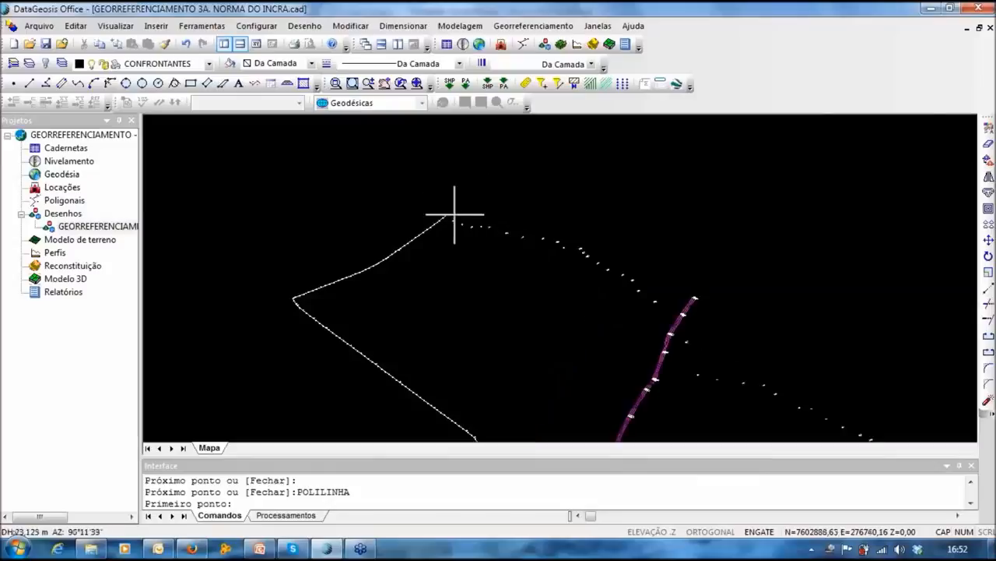
scroll(454, 214, up, 2)
click(468, 258)
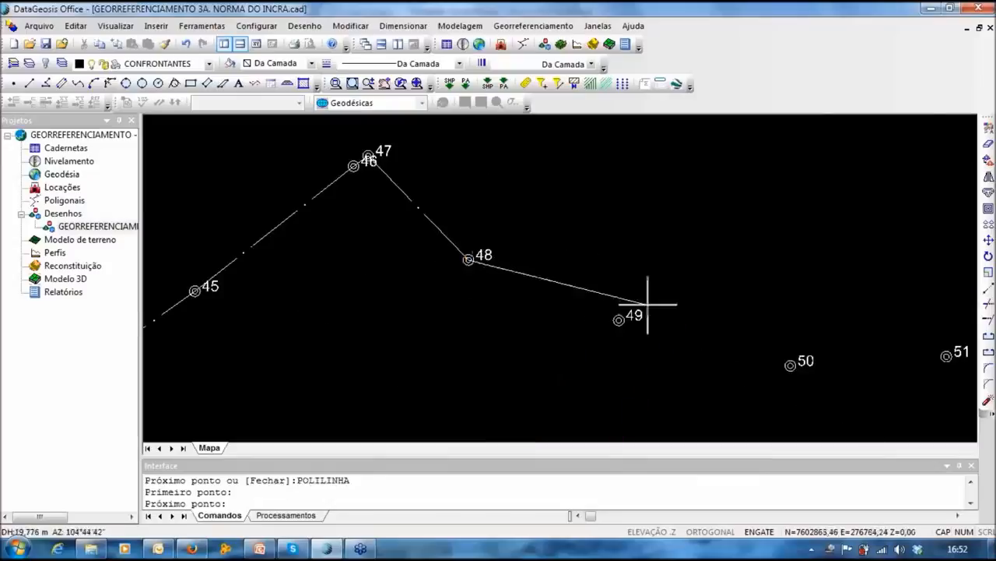
click(618, 318)
click(798, 361)
middle_drag(798, 361, 452, 296)
click(601, 290)
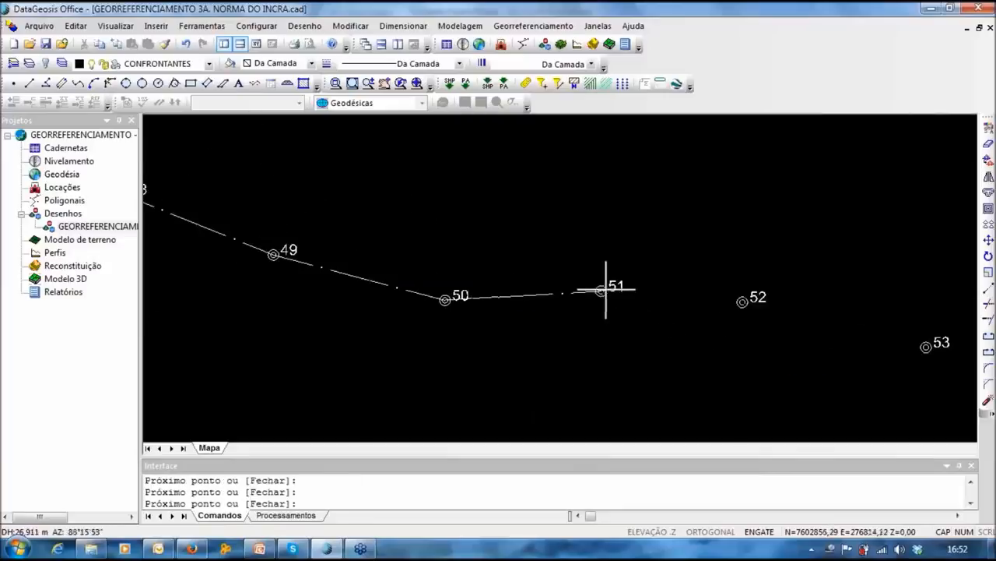
click(742, 301)
Step: Extend the polyline through points 54, 55, 56 and 57
middle_drag(778, 315, 513, 300)
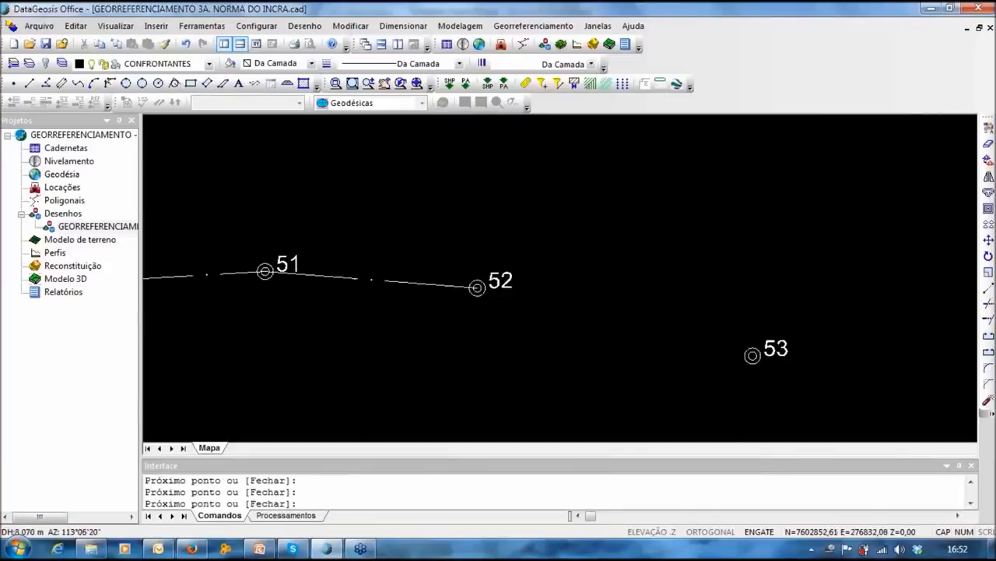
middle_drag(752, 349, 300, 87)
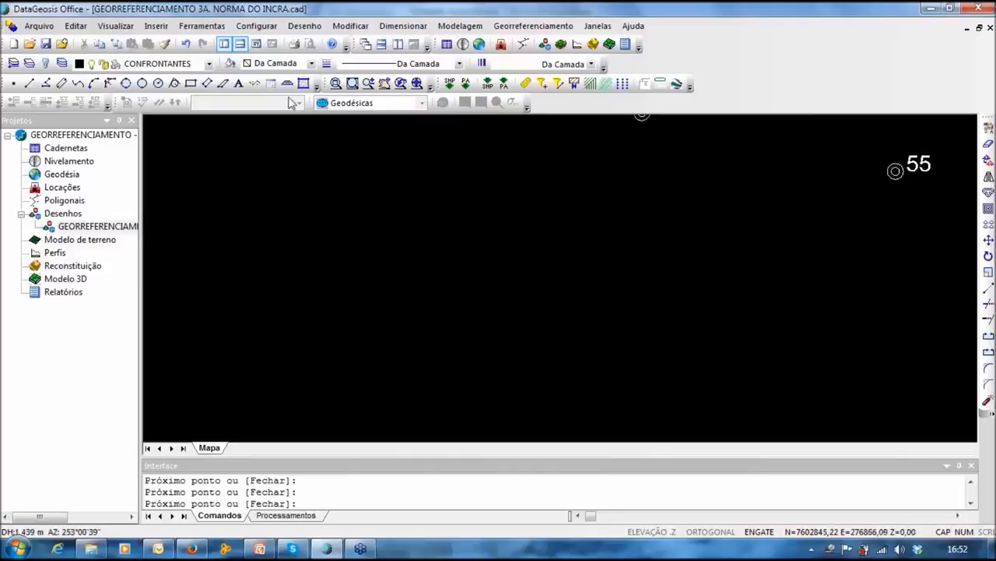
middle_drag(649, 231, 612, 297)
click(604, 178)
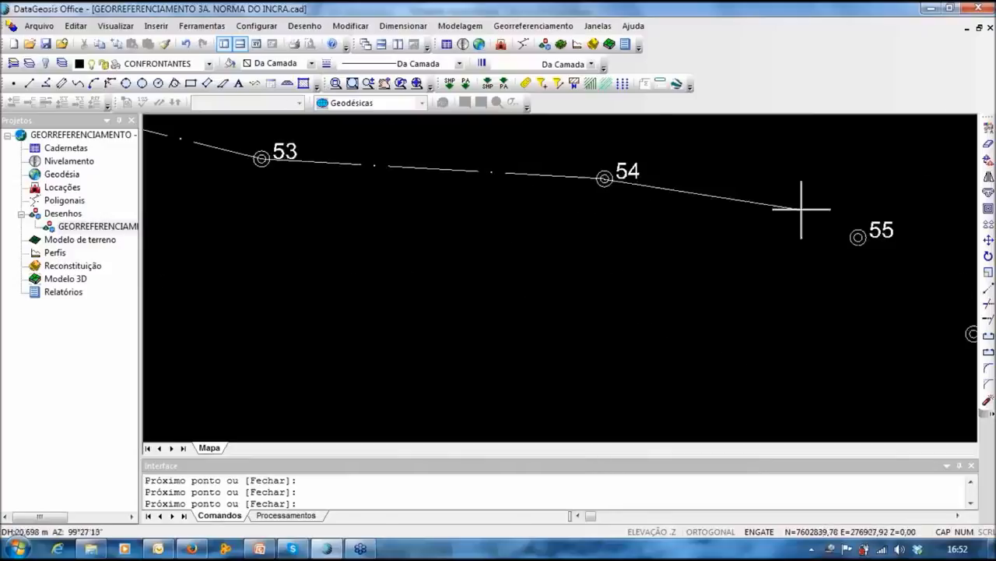
click(858, 237)
middle_drag(858, 237, 366, 191)
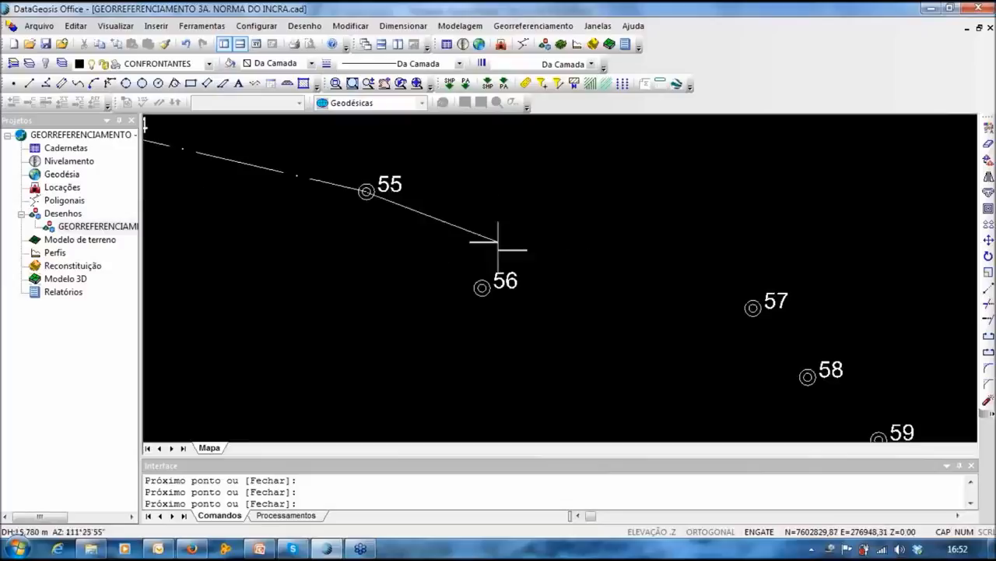
click(483, 286)
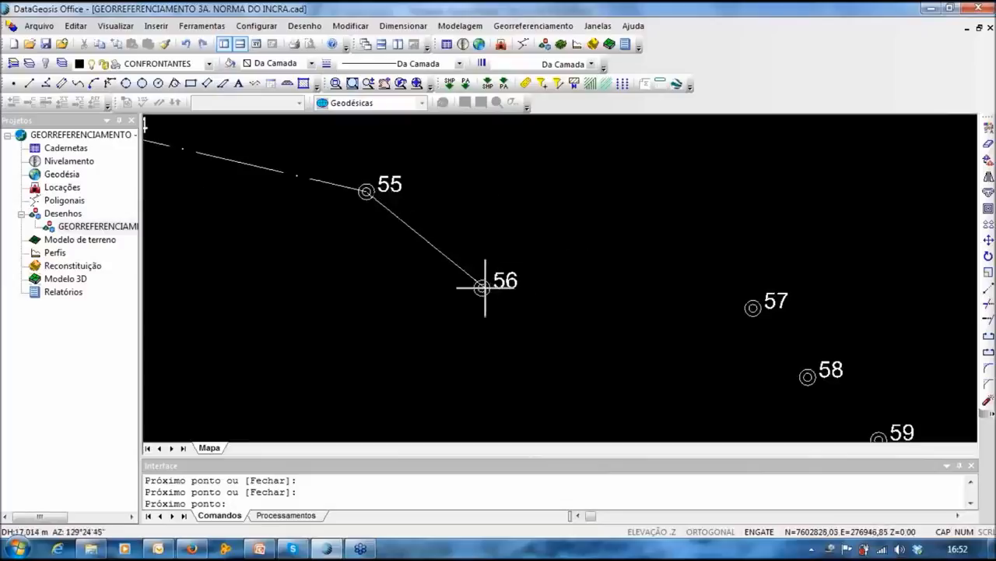
click(483, 284)
click(753, 306)
middle_drag(690, 318, 438, 171)
Step: Add points 58 to 62 as boundary vertices
click(552, 230)
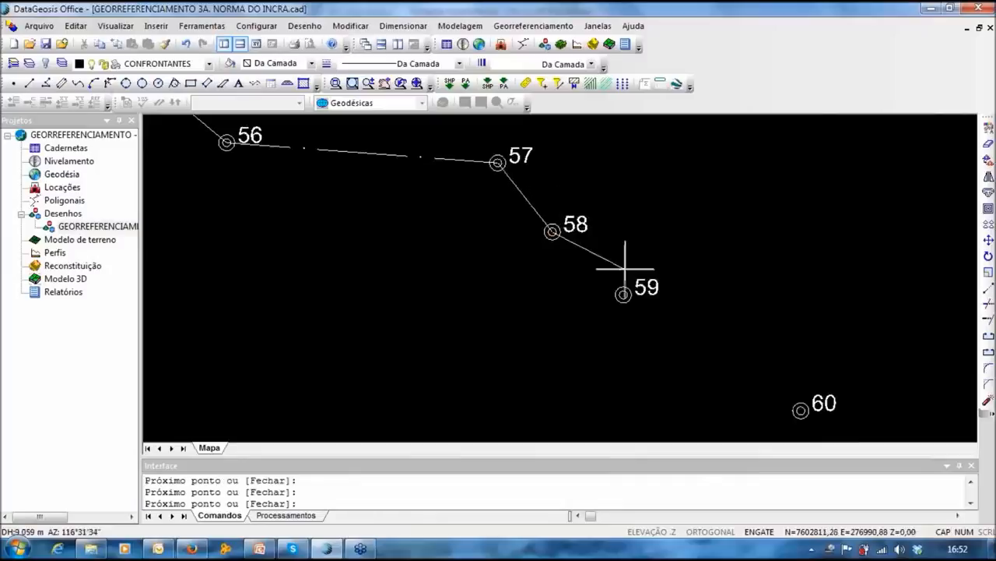
click(618, 289)
middle_drag(619, 290, 456, 151)
scroll(584, 241, down, 3)
click(596, 256)
click(674, 304)
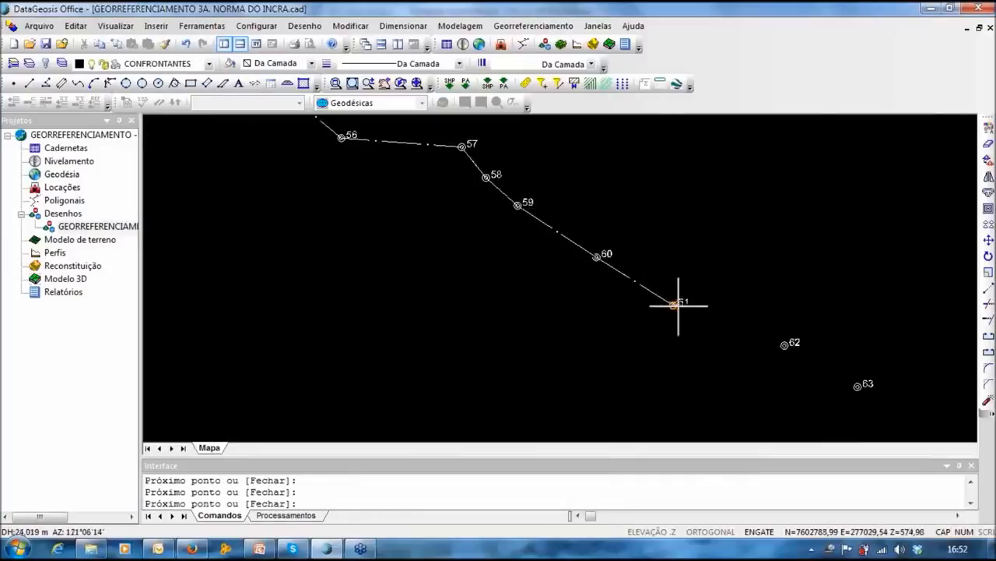
click(785, 342)
middle_drag(787, 341, 391, 174)
scroll(582, 253, down, 2)
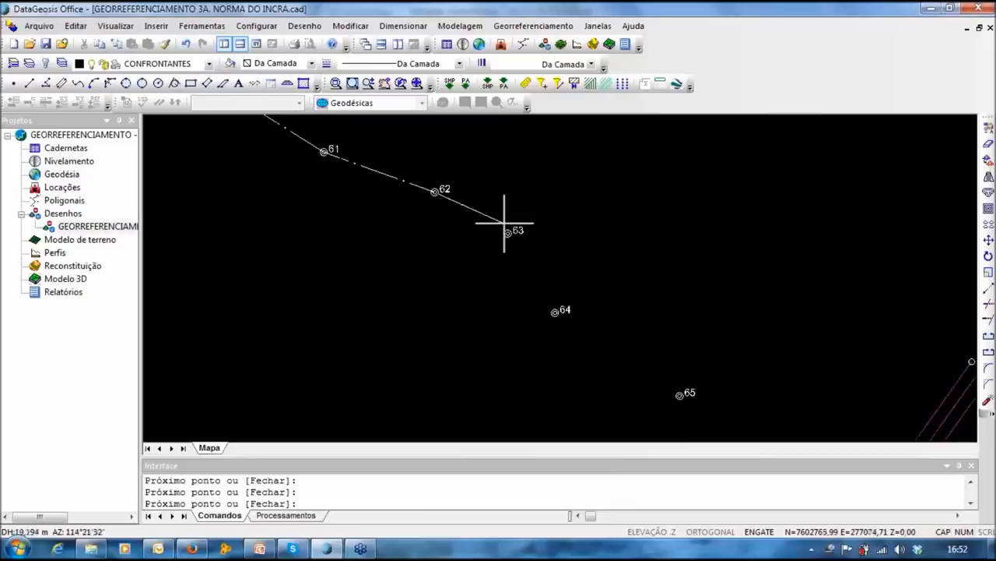
Step: Add points 63, 64 and 65, ending the boundary on road point 127
click(507, 233)
click(506, 234)
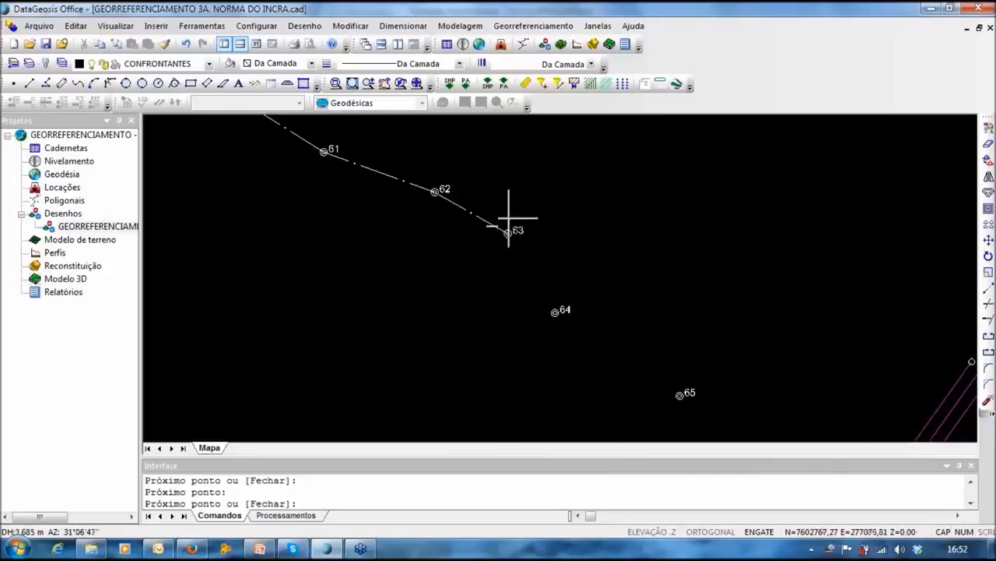
key(ctrl+z)
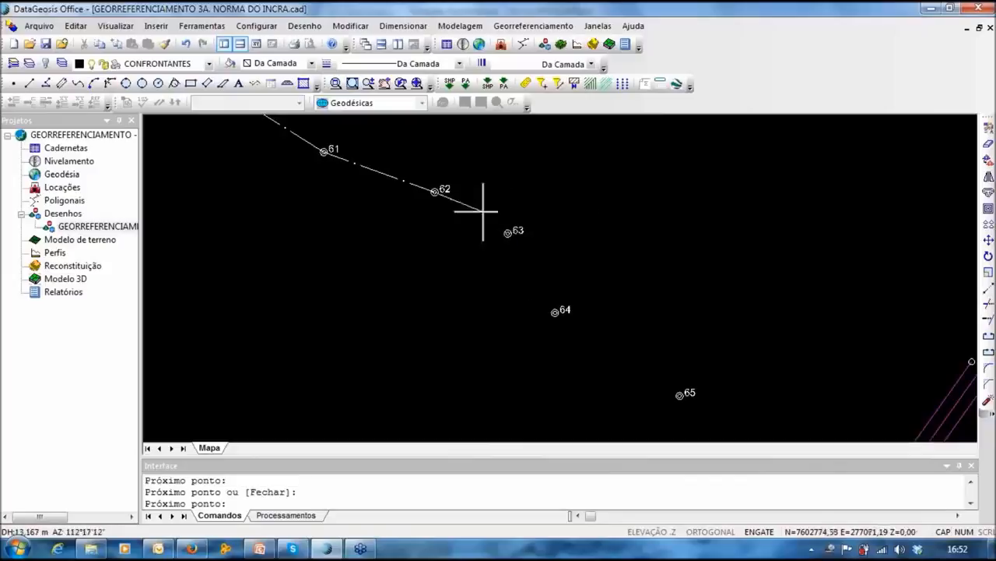
click(510, 232)
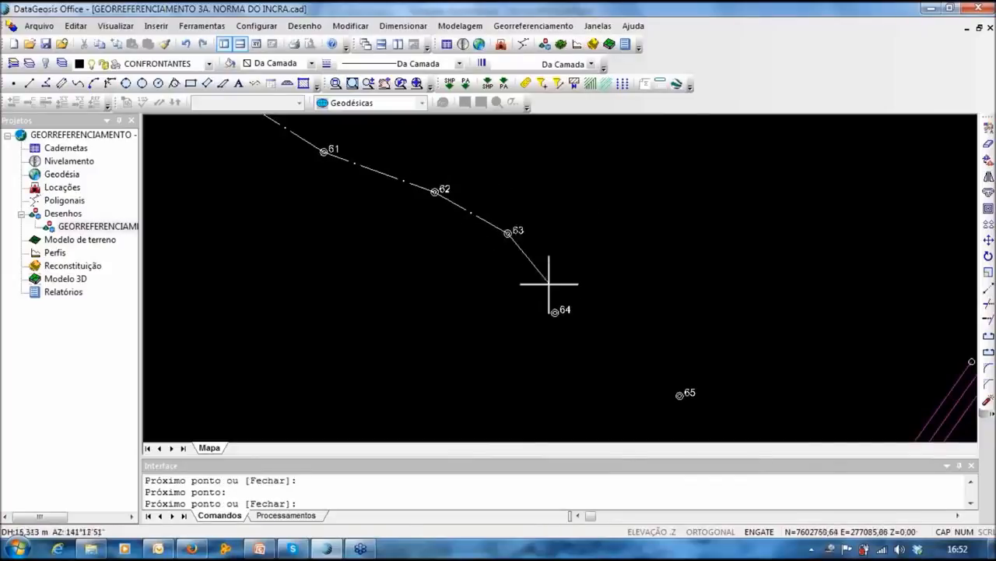
click(554, 309)
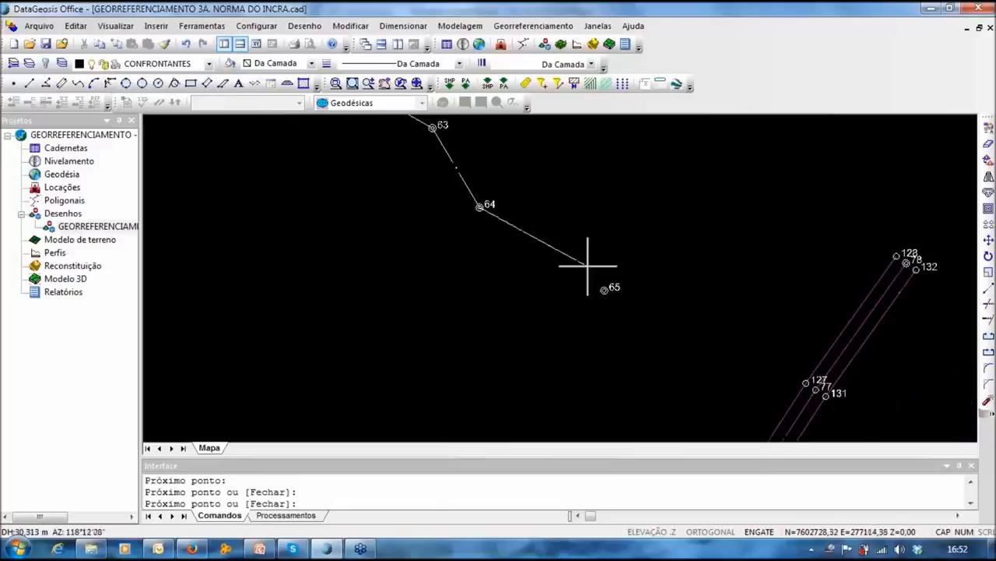
click(605, 286)
middle_drag(693, 278, 638, 156)
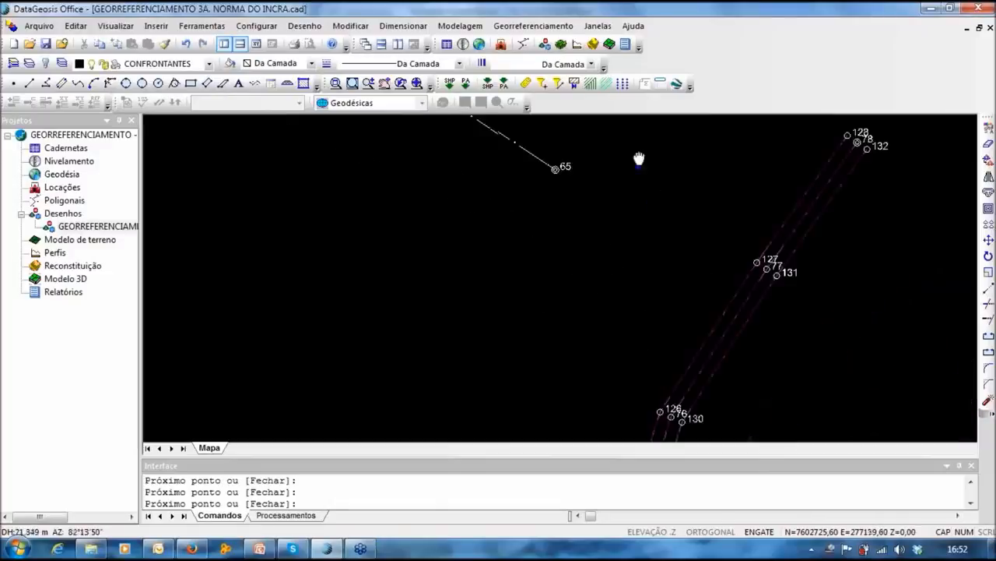
scroll(615, 188, down, 2)
click(691, 232)
key(Return)
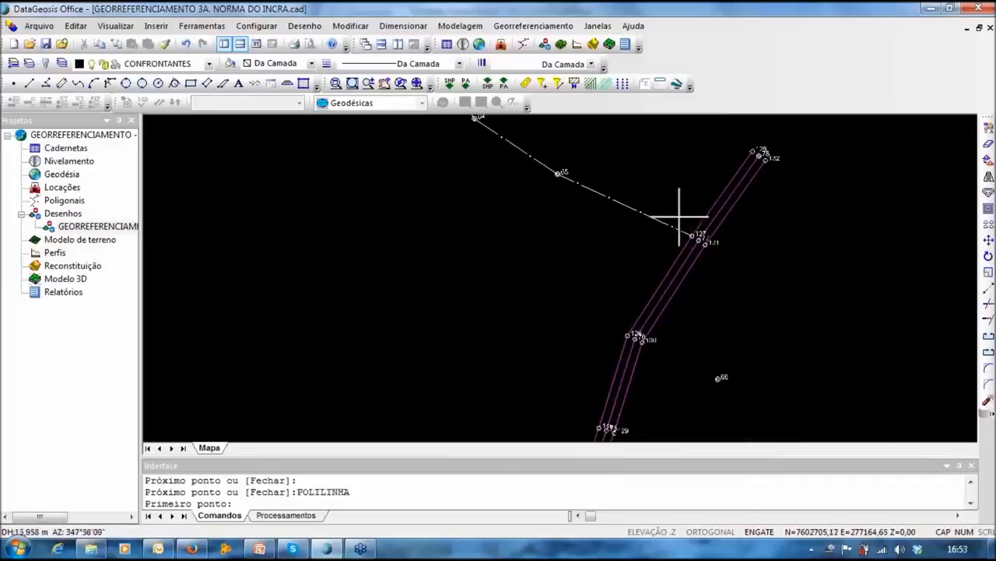
Step: Start a new boundary polyline at the road vertex and add the first parcel points
key(Escape)
scroll(685, 256, down, 2)
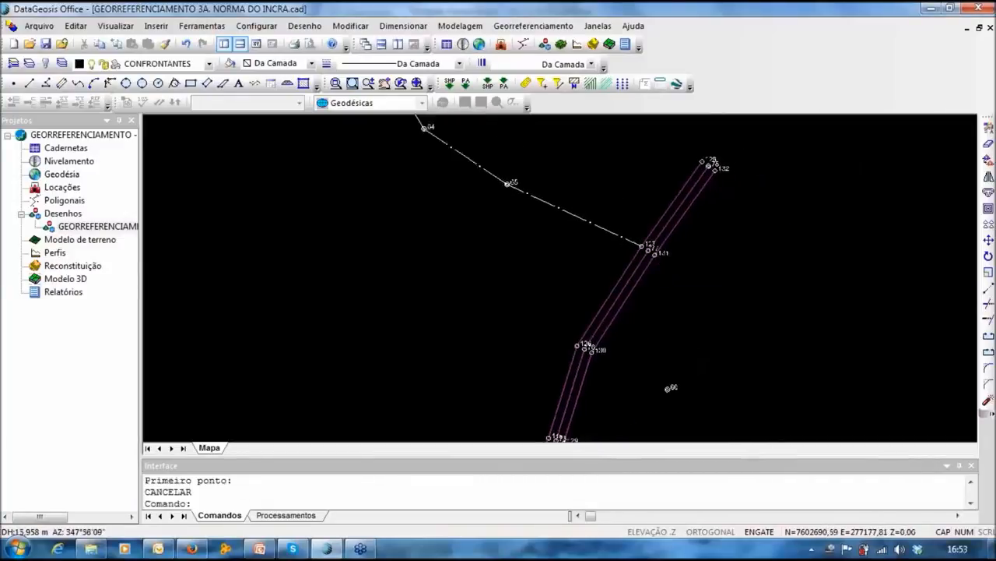
click(62, 83)
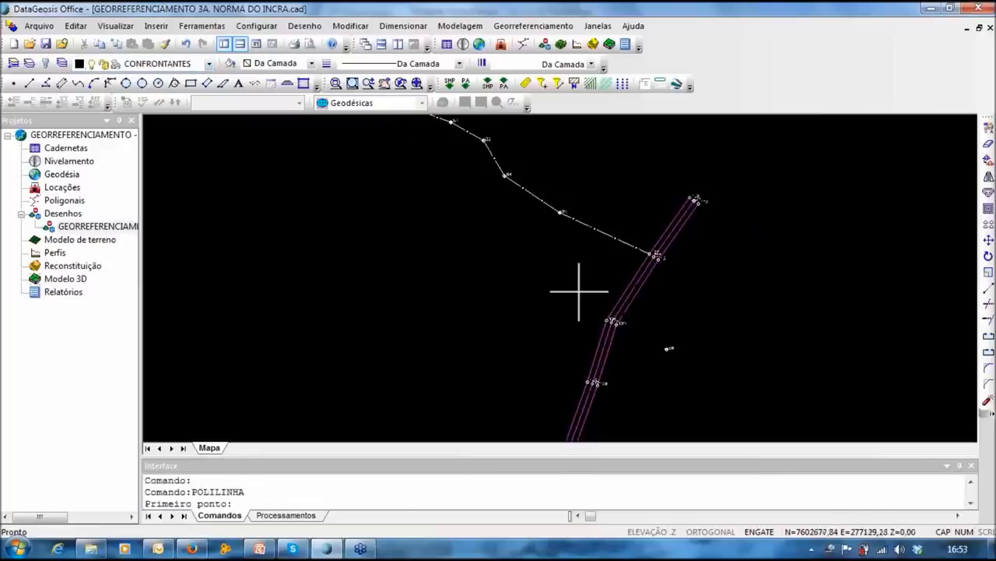
click(658, 259)
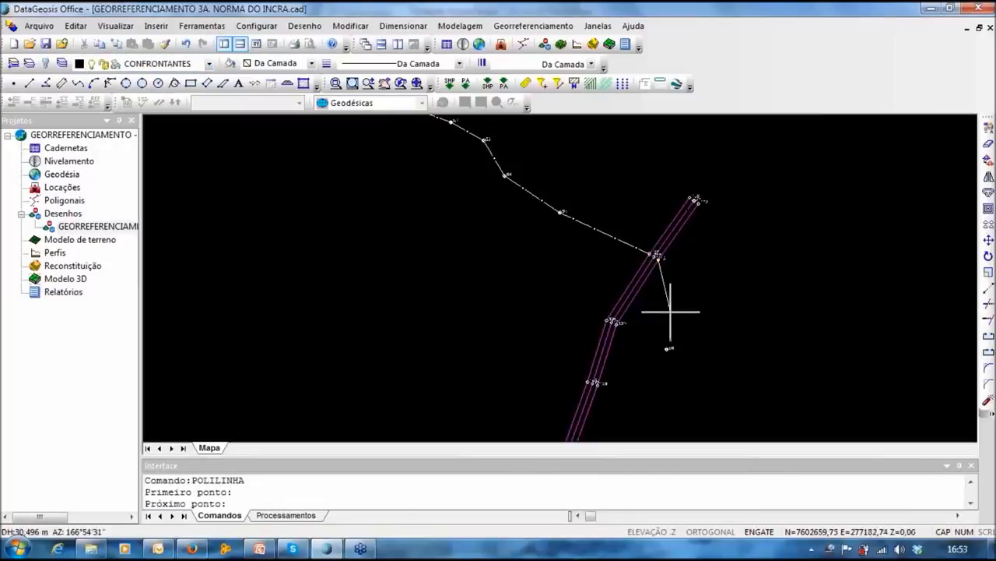
click(670, 349)
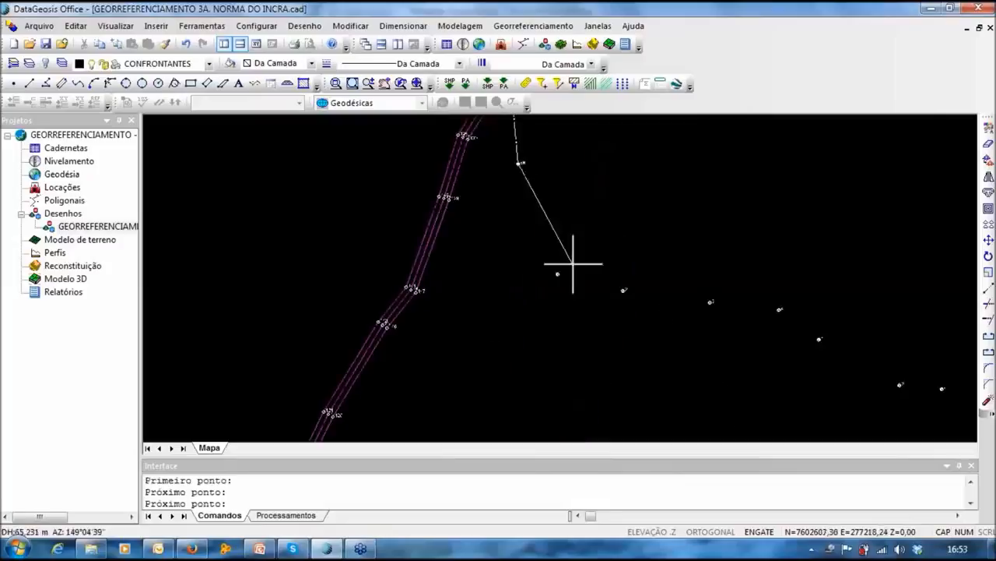
click(561, 271)
scroll(623, 289, up, 1)
scroll(623, 289, up, 2)
Step: Add points 2 through 9 as boundary vertices
click(622, 290)
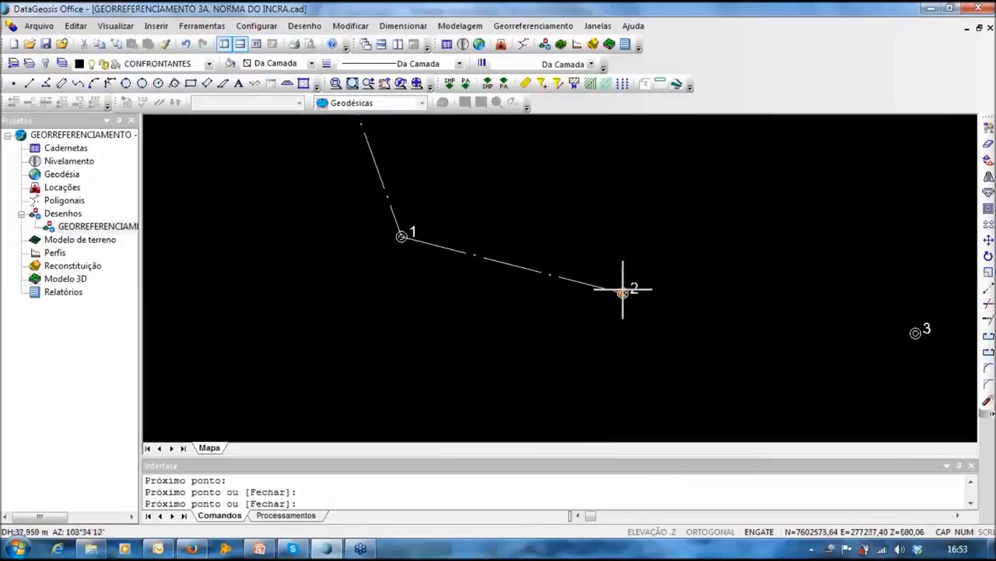
click(917, 333)
click(536, 211)
click(670, 309)
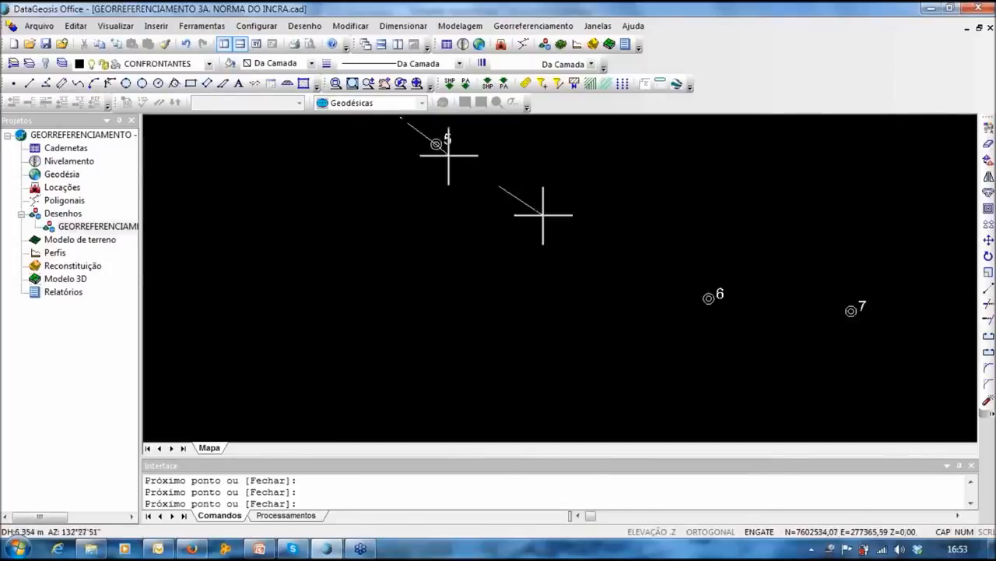
click(710, 296)
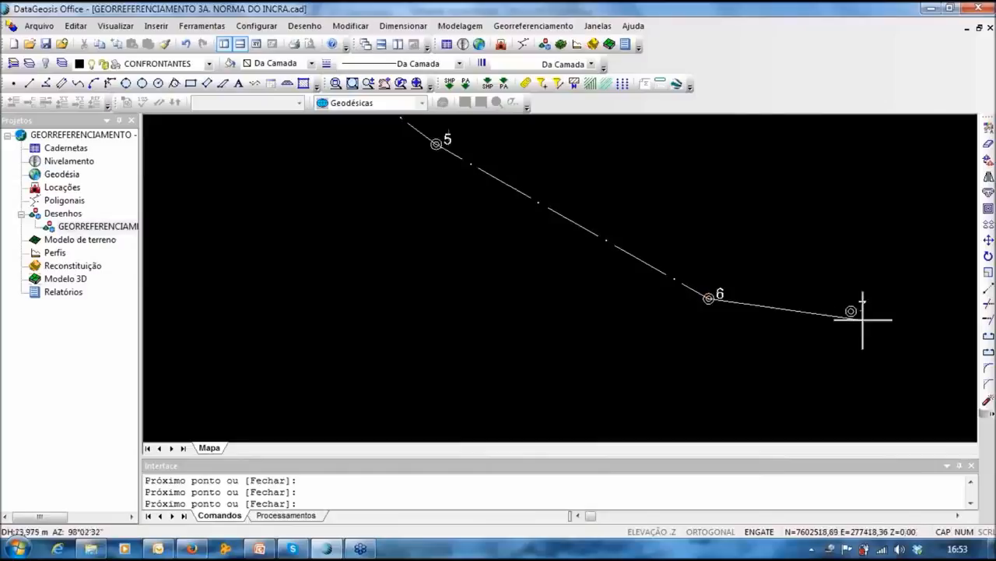
click(851, 311)
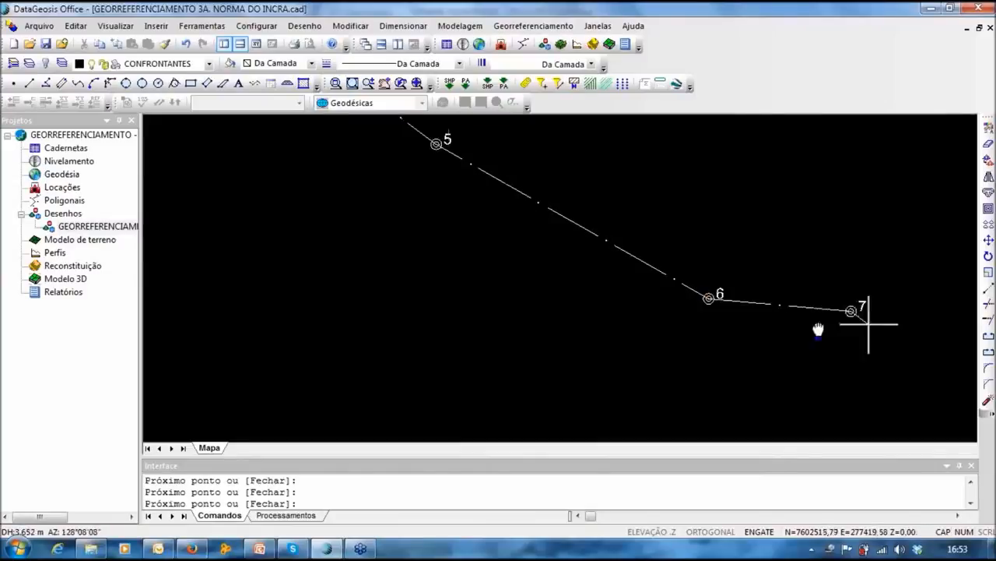
click(666, 359)
click(713, 287)
Step: Add points 10 through 14 as boundary vertices
click(903, 383)
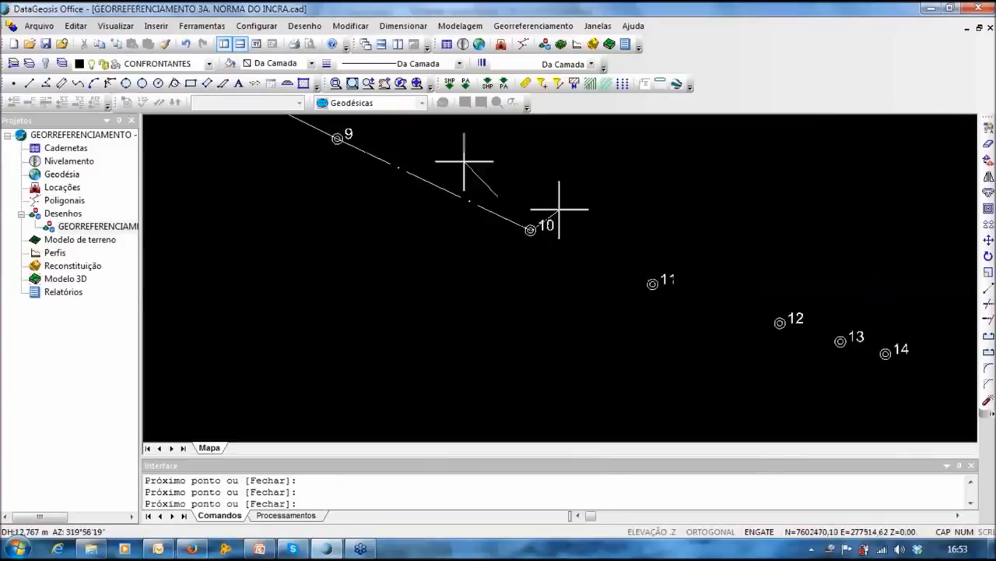
click(653, 283)
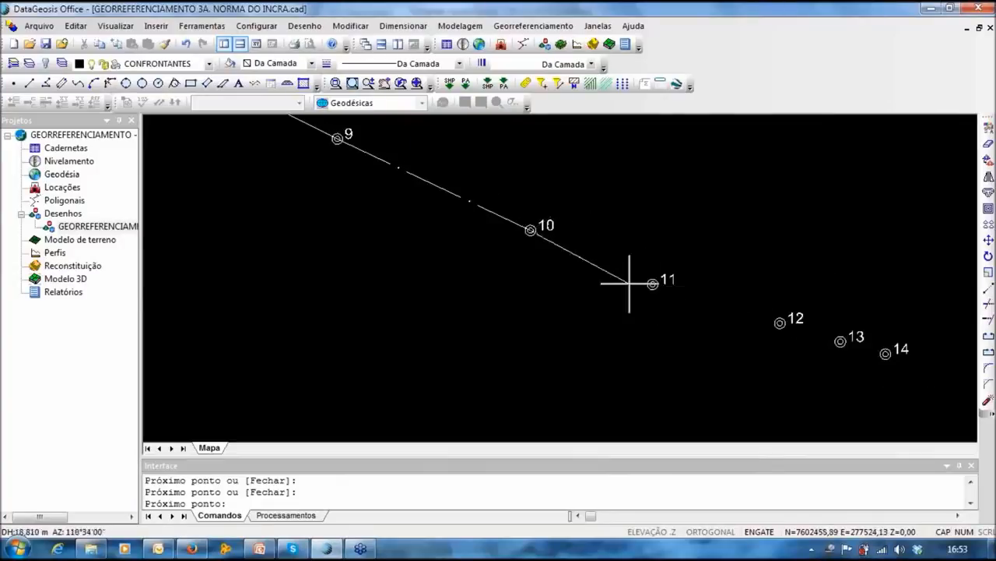
click(780, 322)
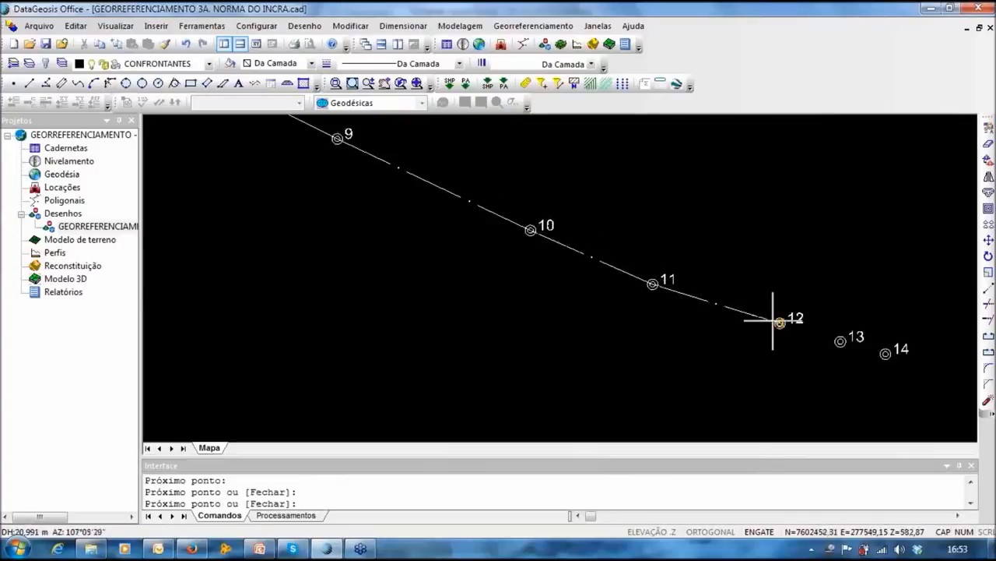
click(831, 339)
click(518, 256)
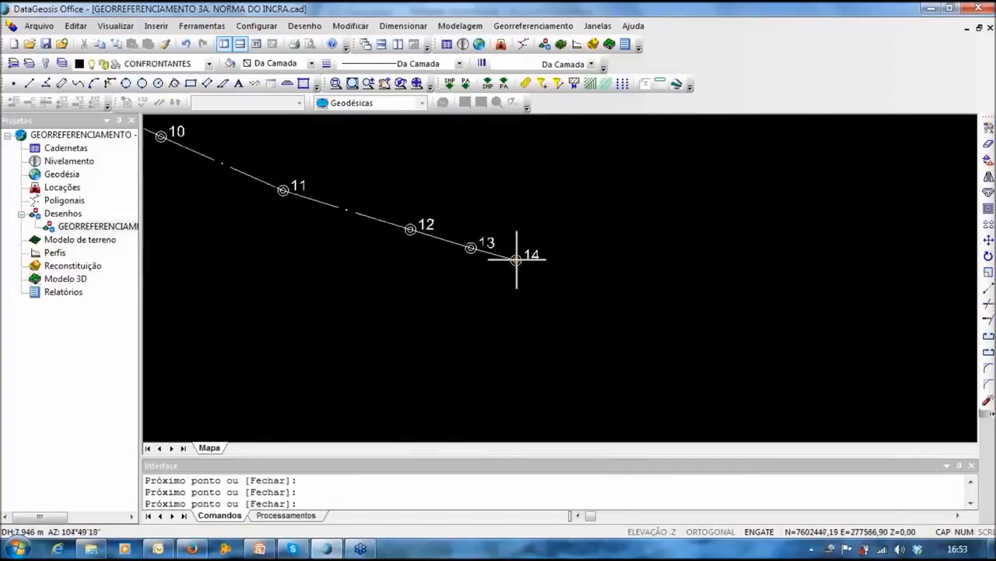
scroll(518, 256, down, 5)
middle_drag(536, 292, 421, 233)
scroll(427, 367, up, 3)
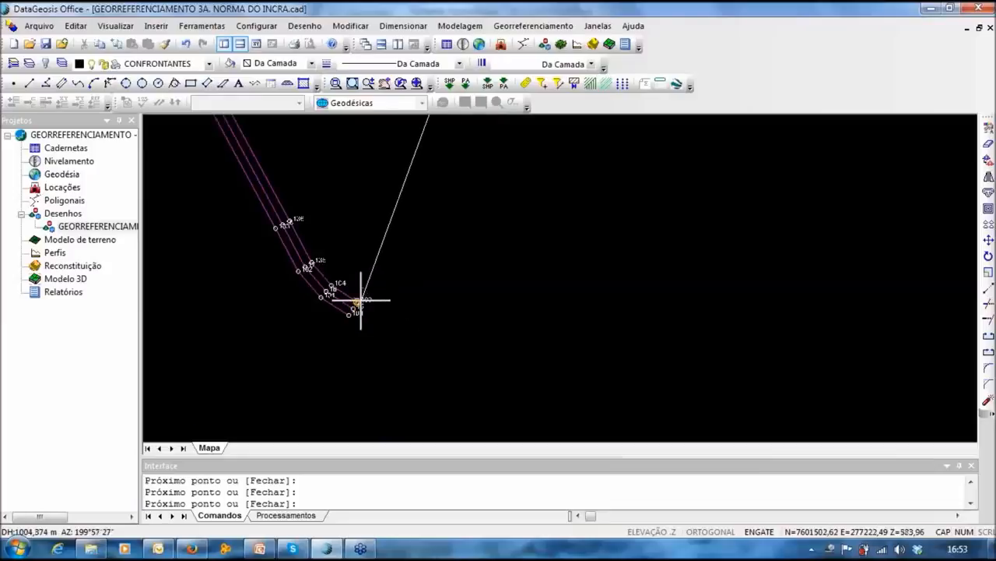
Step: Close the boundary on the road's end point, finish it, and view the whole polygon
click(361, 300)
middle_drag(421, 307, 436, 308)
right_click(437, 309)
scroll(447, 210, down, 3)
middle_drag(447, 210, 437, 374)
scroll(411, 280, down, 2)
middle_drag(407, 262, 529, 379)
scroll(538, 386, down, 2)
scroll(474, 305, down, 1)
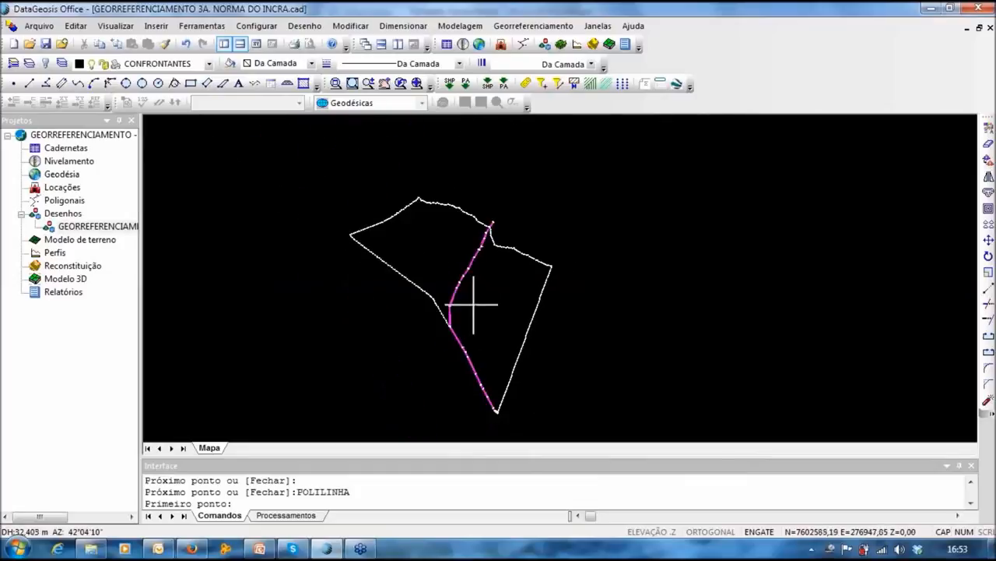
Step: Cancel the restarted polyline and bring up the Georreferenciamento menu
key(Escape)
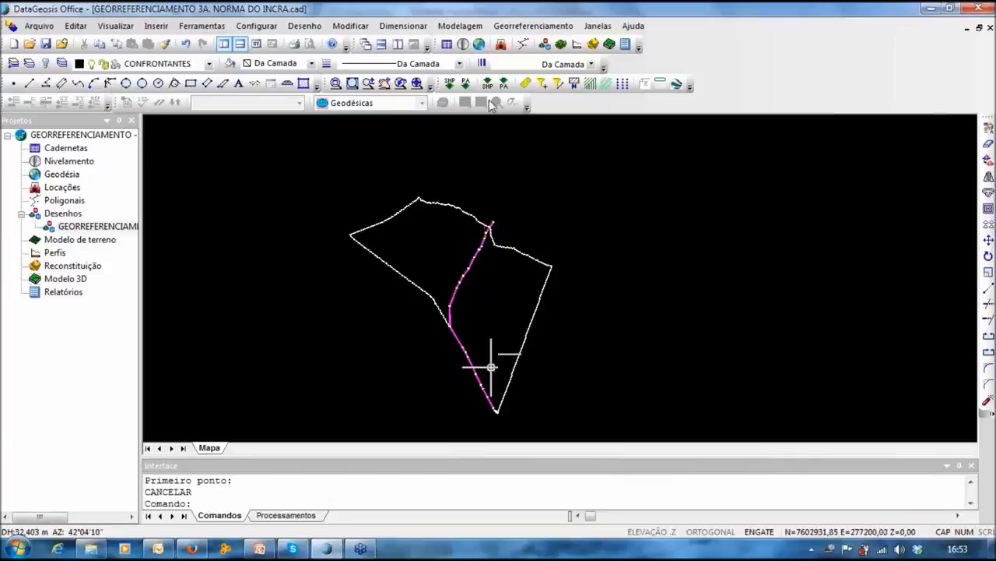
click(533, 26)
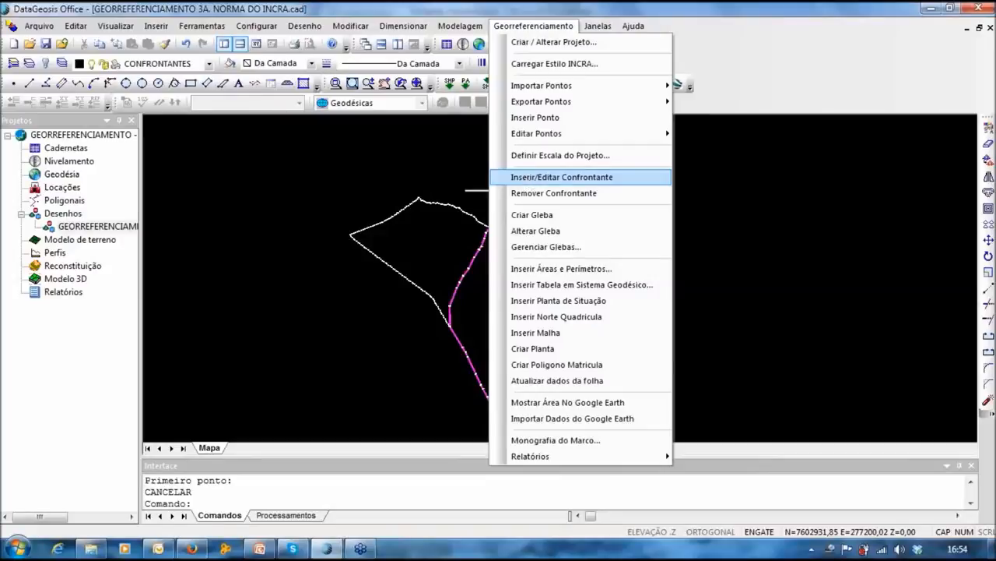
Step: Choose Inserir/Editar Confrontante and select the boundary polygon to open its neighbour form
click(527, 179)
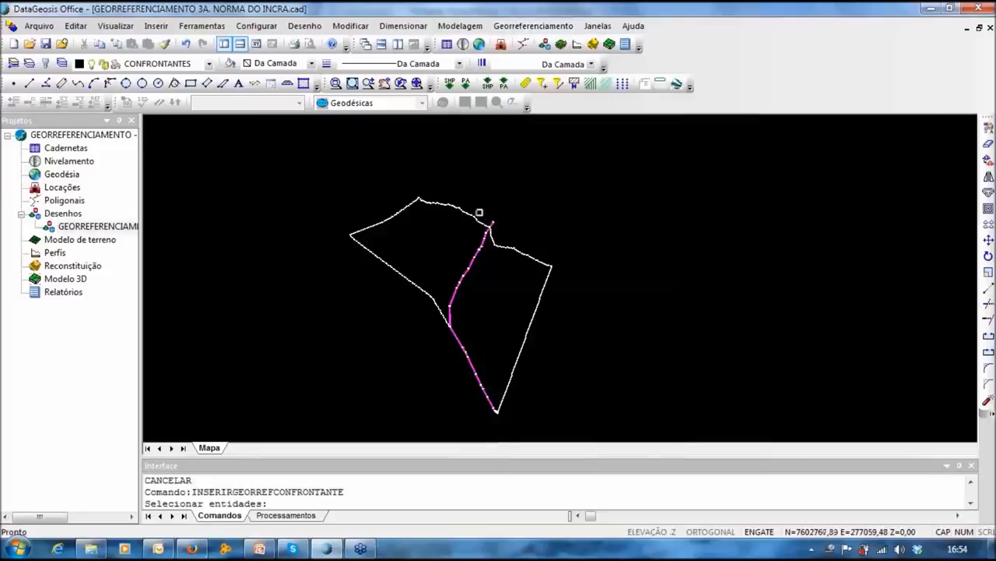
scroll(405, 243, up, 3)
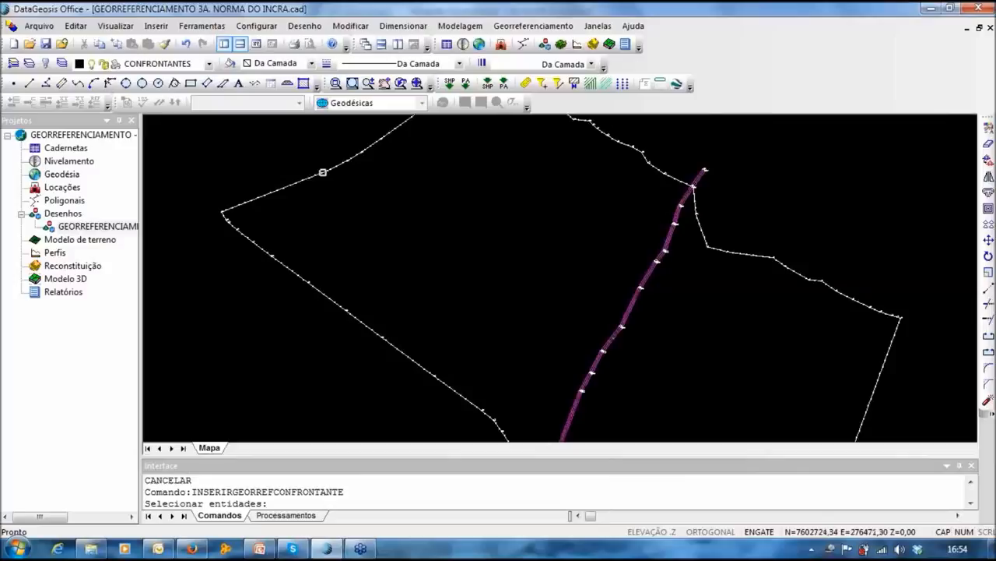
click(323, 172)
scroll(382, 253, down, 2)
right_click(329, 327)
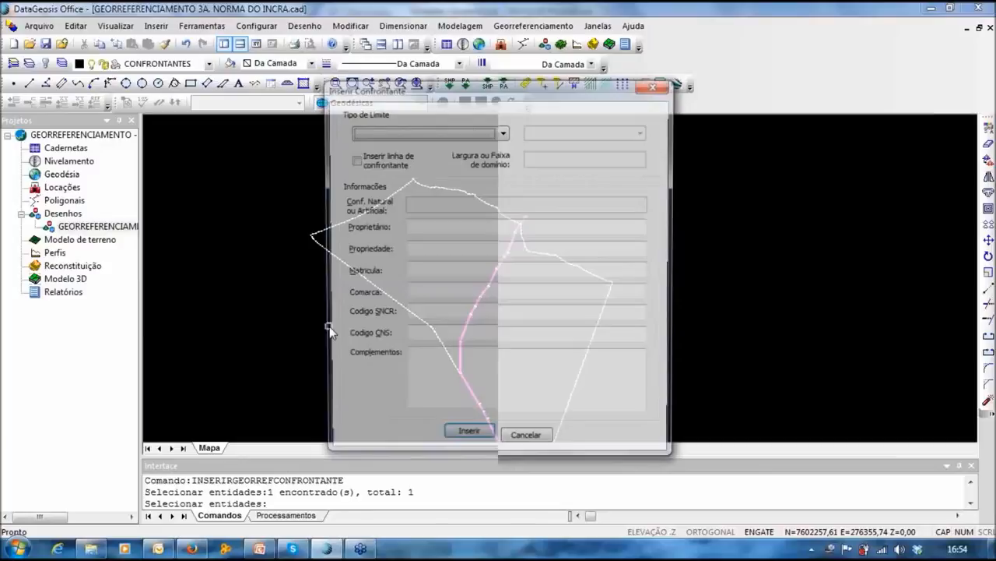
Step: Set the boundary type to LA1 = Cerca and enter Matrícula 12.345
click(382, 133)
click(405, 141)
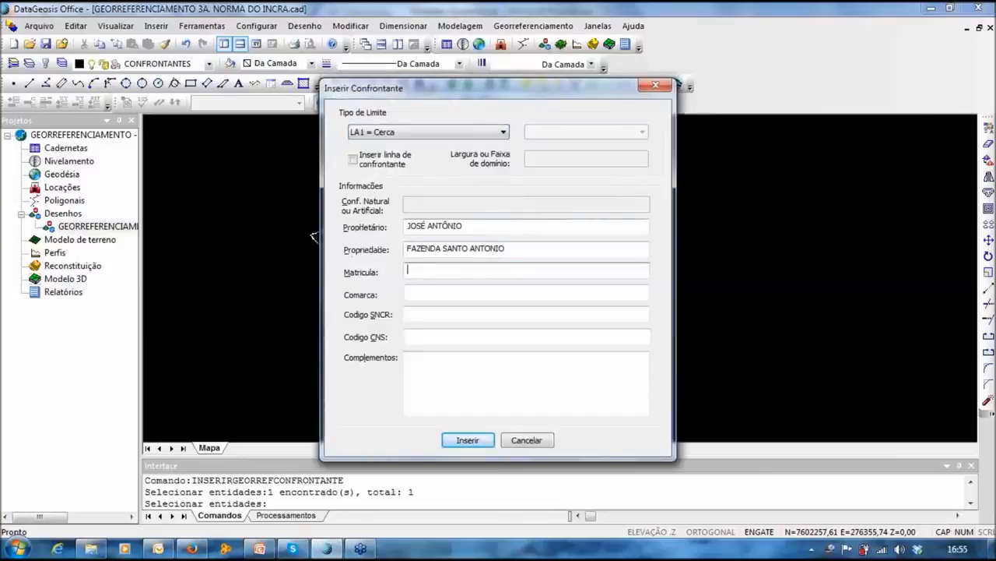
text(12.345)
key(Tab)
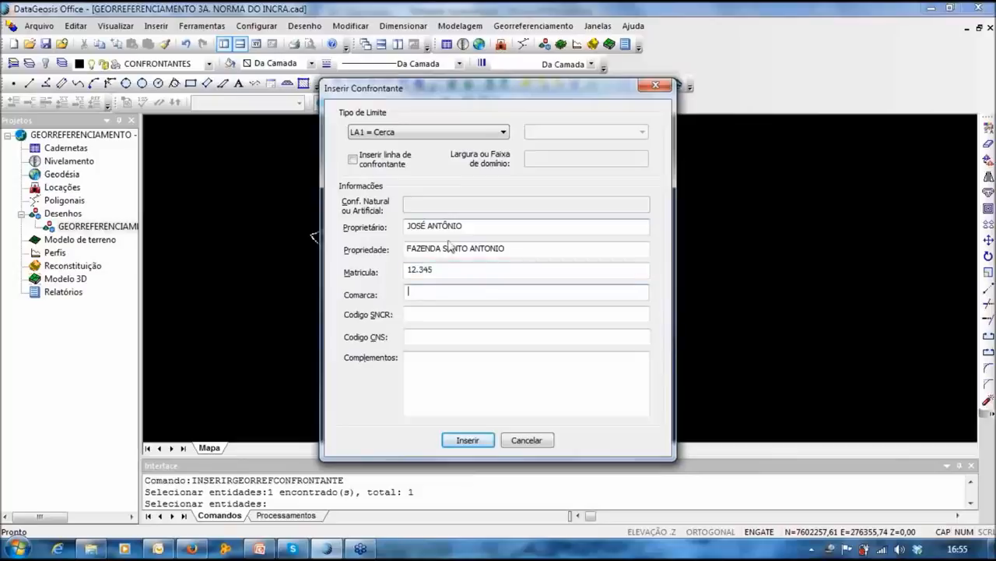
Step: Complete the SNCR and CNS codes, enable Inserir linha de confrontante, and insert the neighbour
click(416, 313)
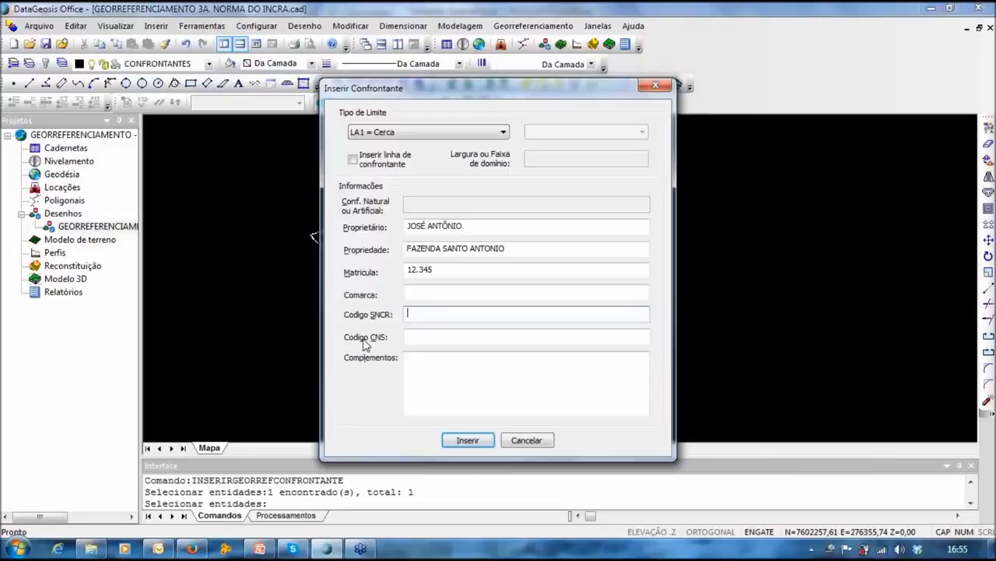
click(416, 335)
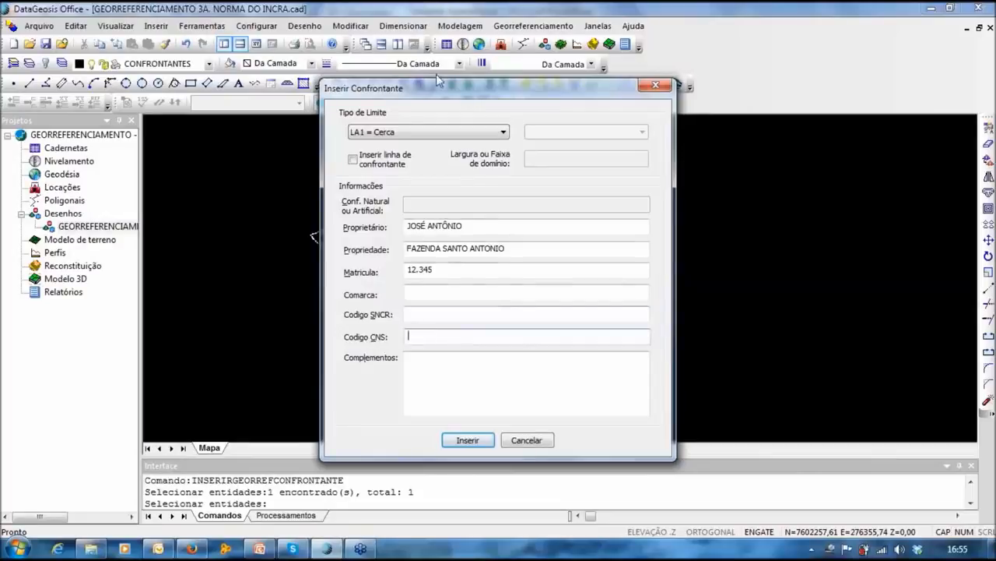
mouse_move(458, 91)
mouse_down()
mouse_move(456, 70)
mouse_move(473, 92)
mouse_move(461, 85)
mouse_up()
click(432, 310)
text(32382308213091-0)
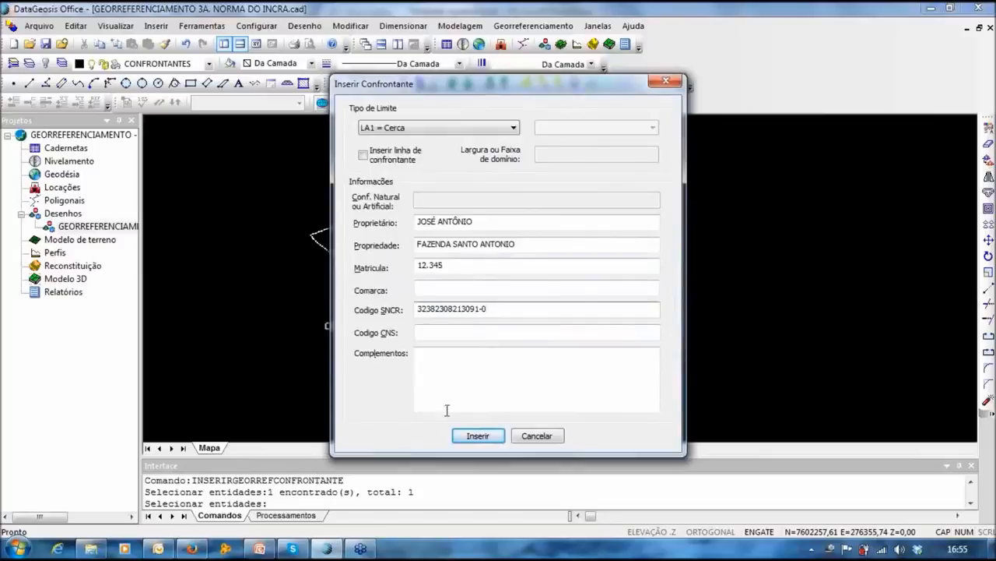
click(487, 309)
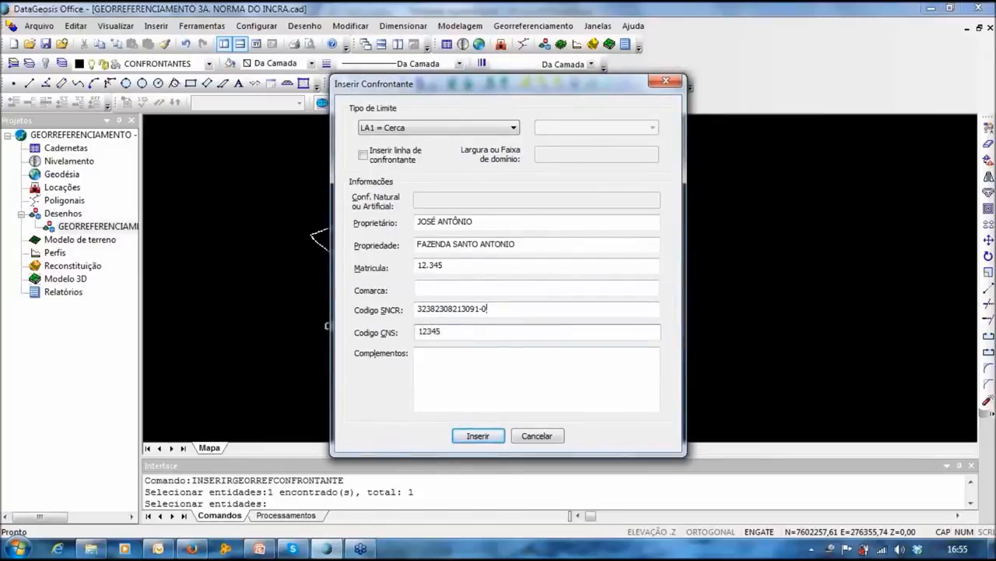
text(6)
click(362, 156)
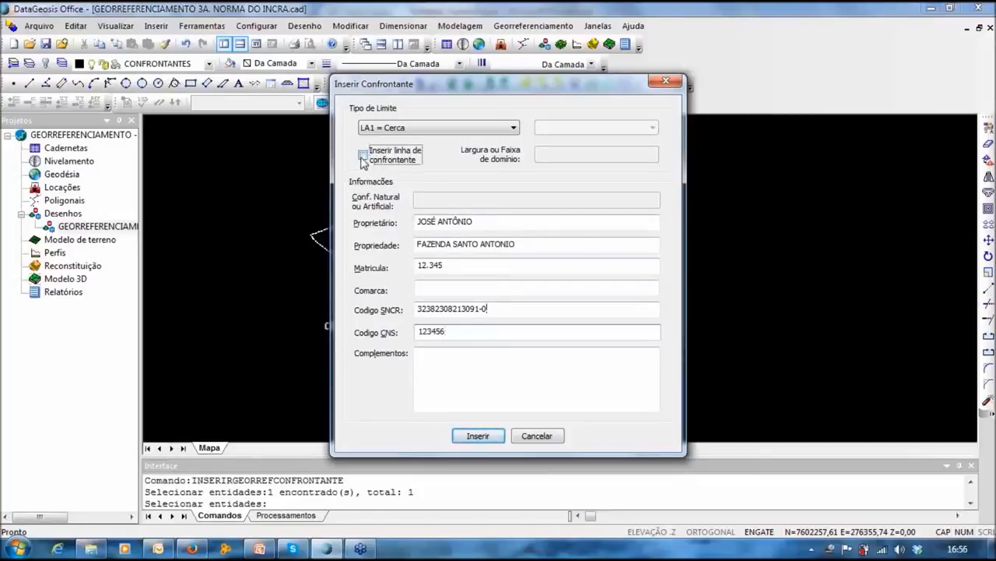
click(478, 436)
Step: Draw the neighbour line up from peak vertex 47 and place the neighbour's label above it
scroll(436, 233, up, 3)
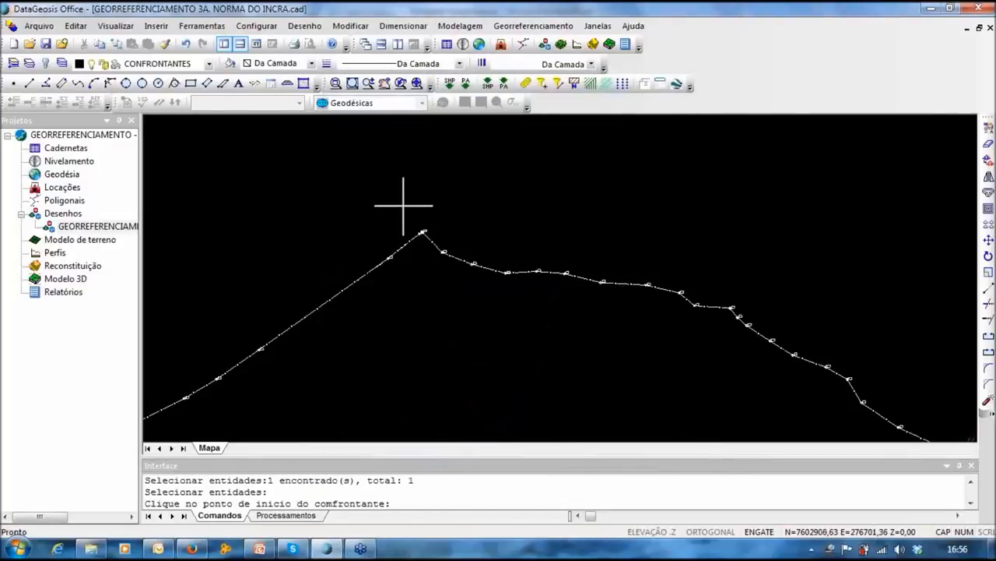
scroll(423, 230, up, 2)
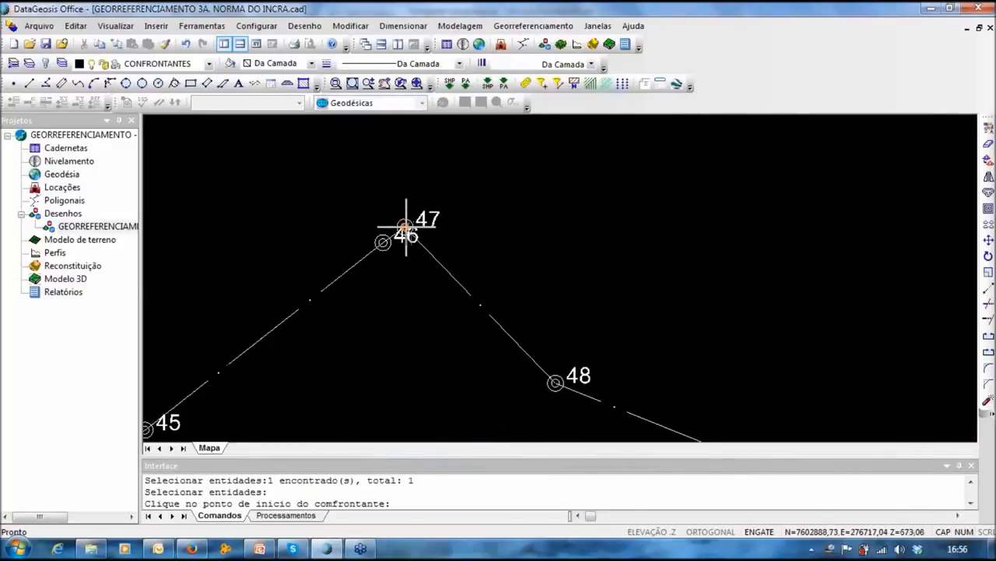
click(406, 227)
scroll(406, 226, down, 3)
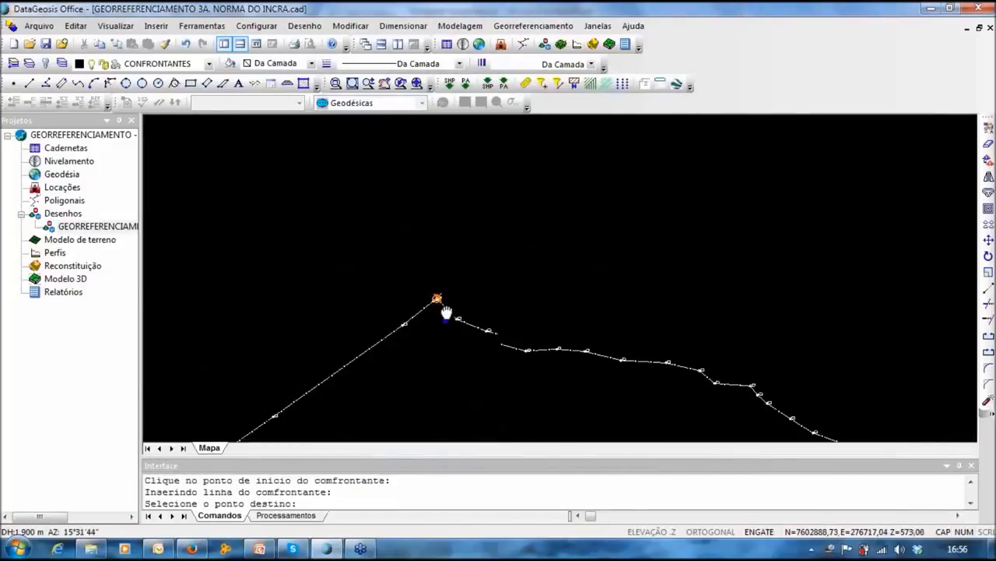
click(446, 218)
middle_drag(354, 276, 685, 82)
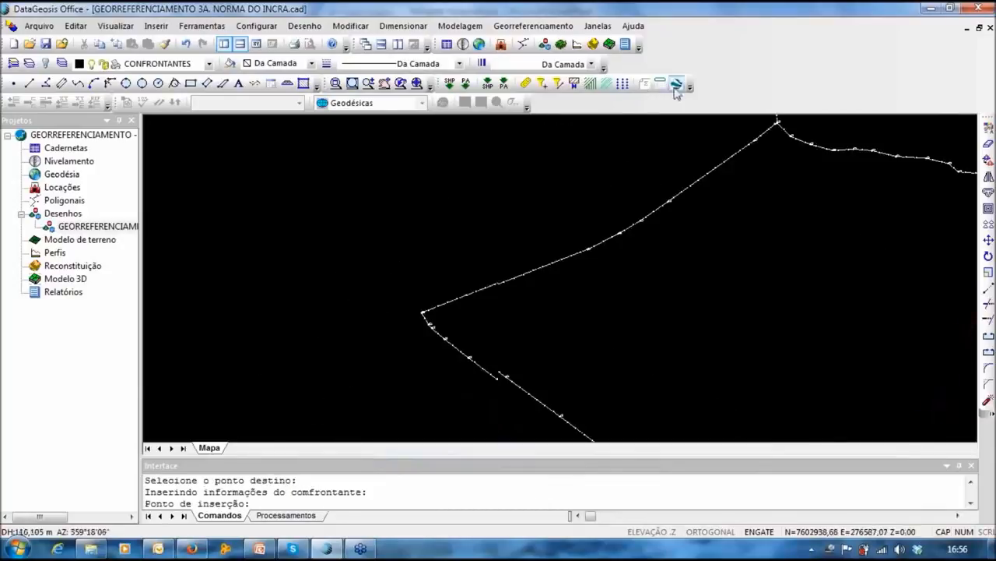
click(482, 192)
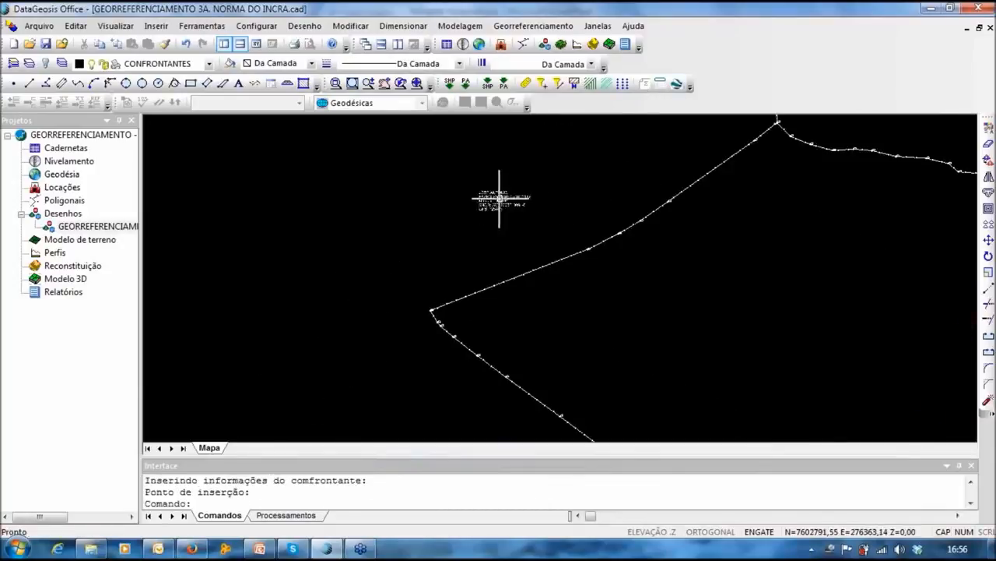
scroll(493, 193, up, 2)
key(Escape)
Step: Correct the accent in the owner's name on the neighbour label
double_click(488, 185)
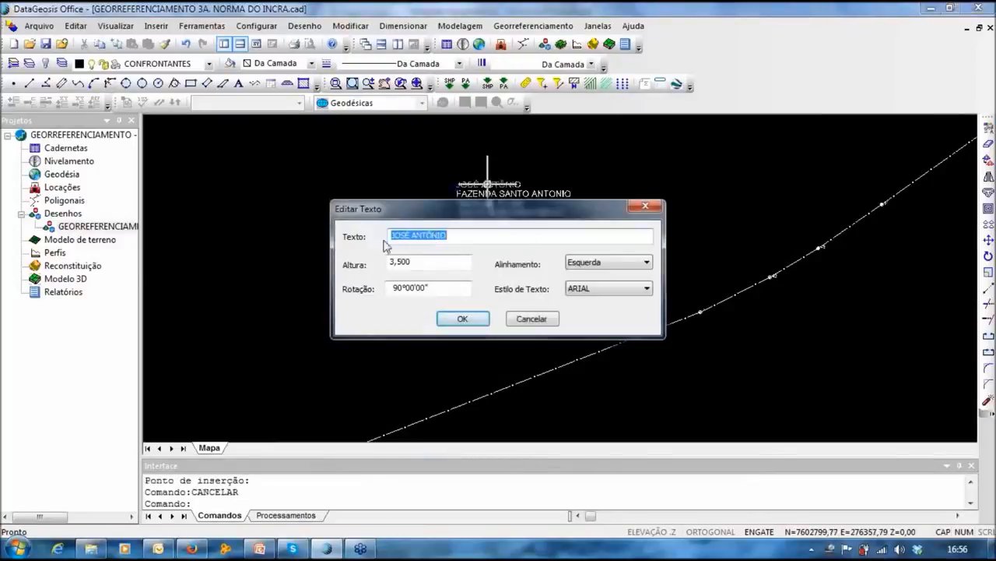
click(461, 318)
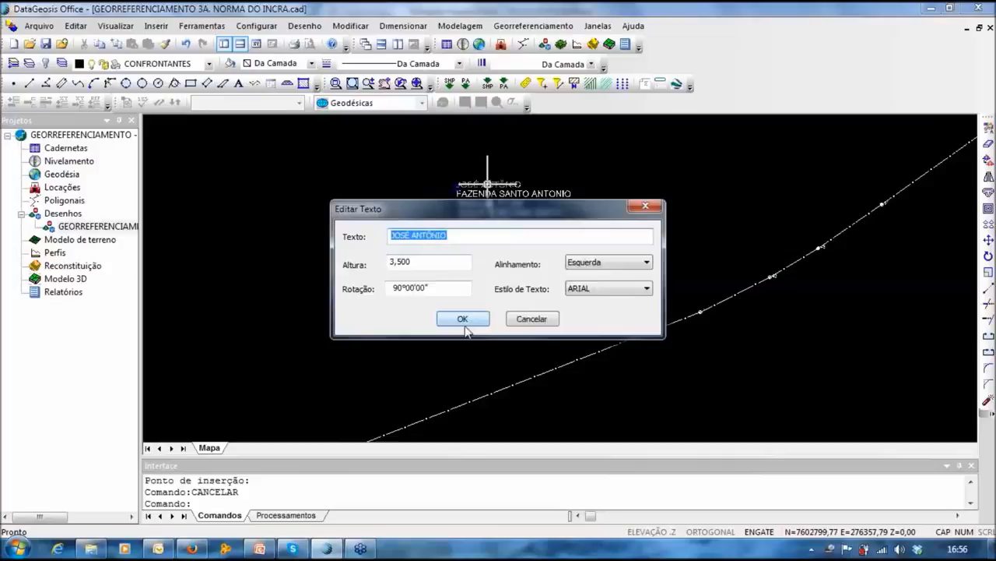
scroll(498, 266, down, 3)
middle_drag(436, 261, 318, 214)
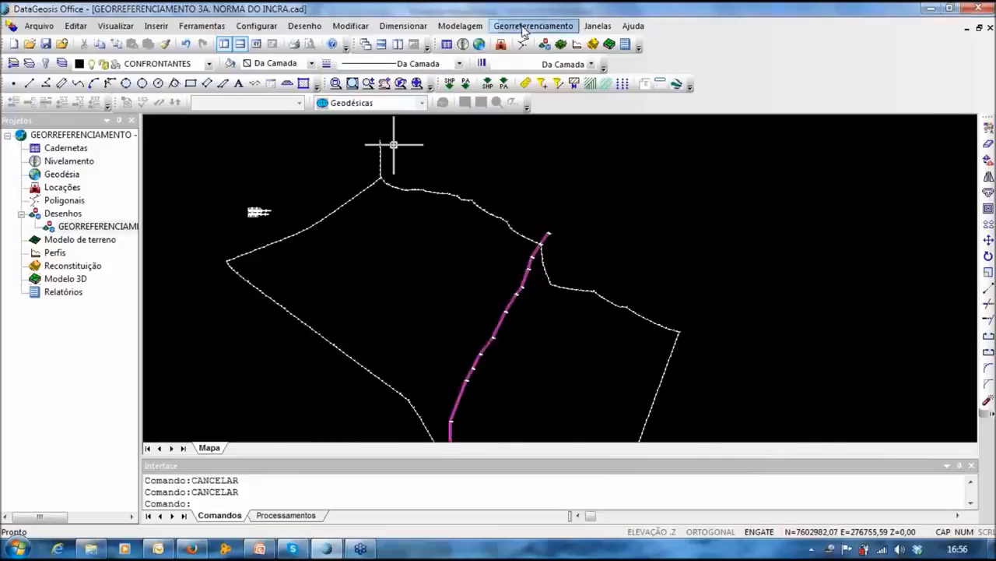
click(523, 28)
Step: Start a new neighbour on the white boundary line and set its type to LA1 = Cerca
click(539, 177)
scroll(528, 181, up, 2)
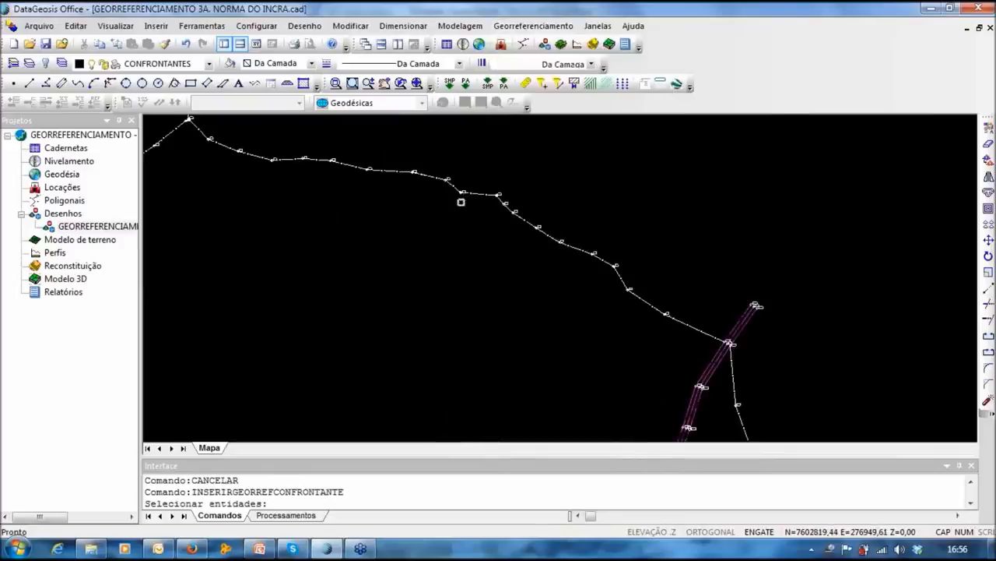
click(480, 195)
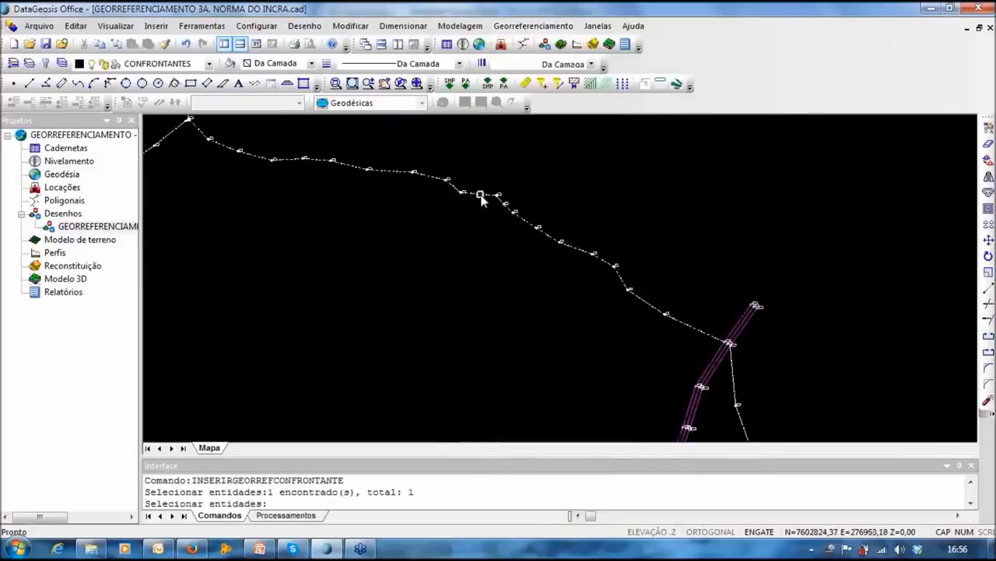
key(Return)
click(389, 133)
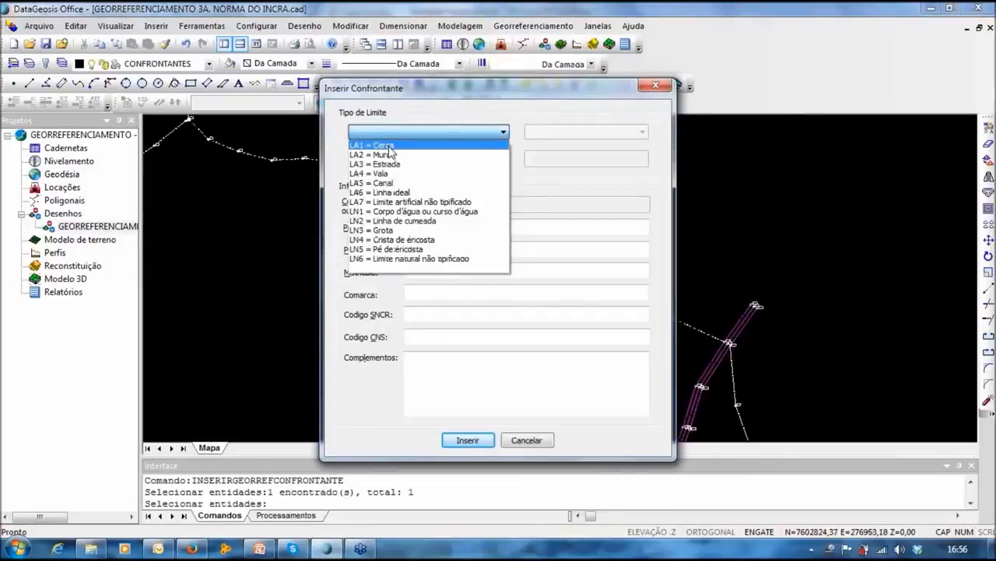
click(387, 145)
click(405, 139)
click(406, 142)
Step: Enter the owner, FAZENDA RENASCER, Matrícula 46.123, SNCR and CNS 123456, then insert with a neighbour line
click(414, 226)
text(MARIA CLARA)
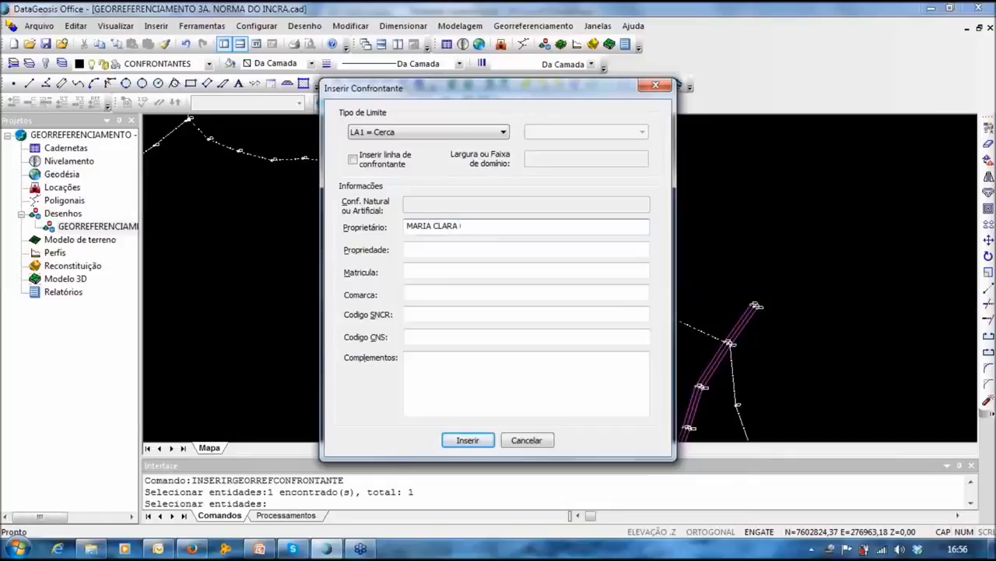
key(Tab)
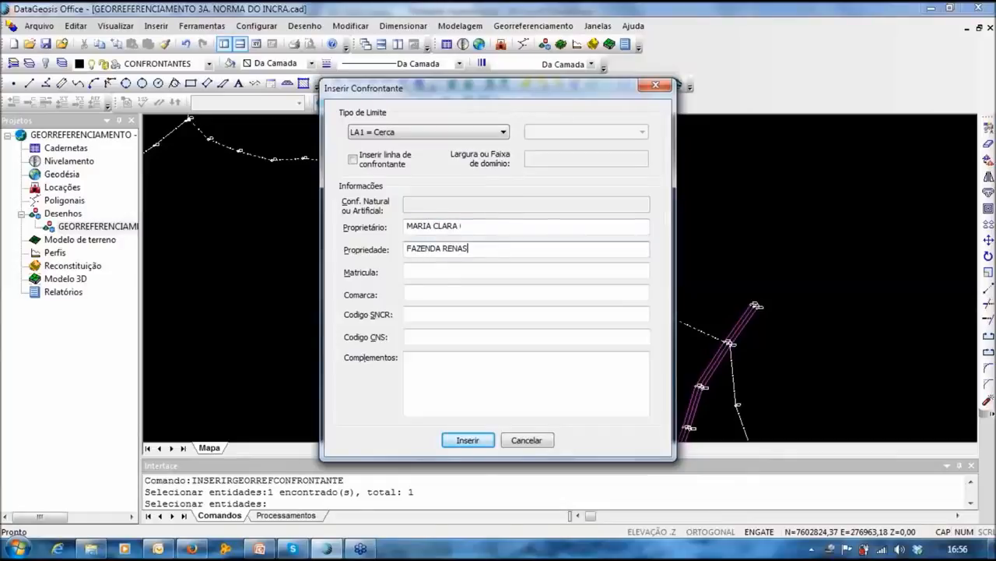
click(433, 268)
text(46.123)
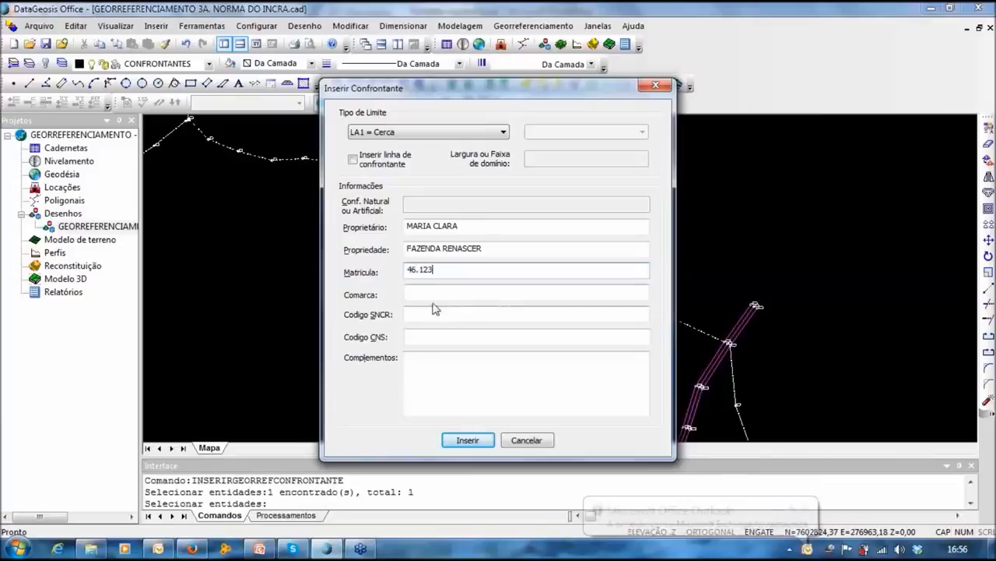
click(427, 318)
text(27489472394872389-9)
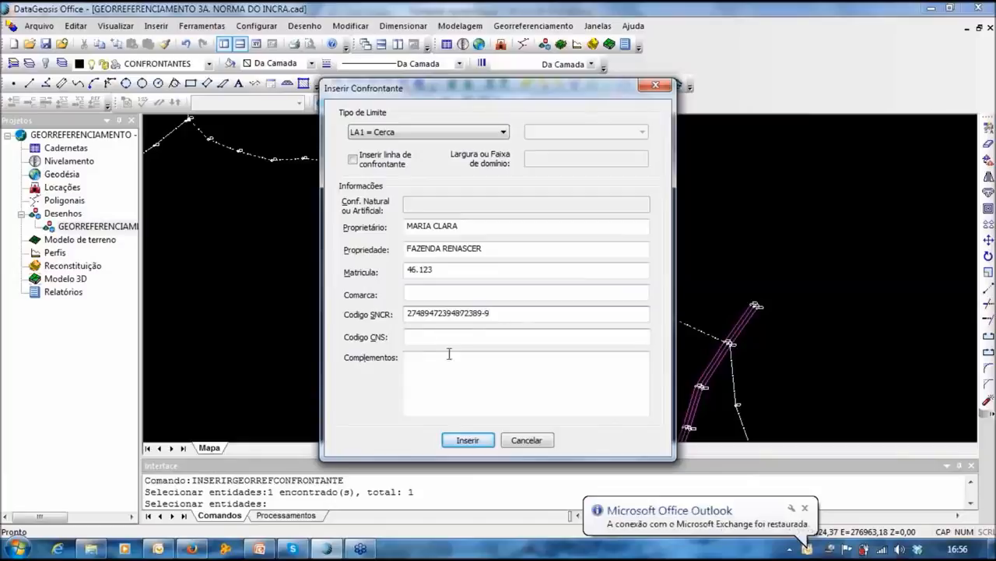
click(413, 335)
text(12345)
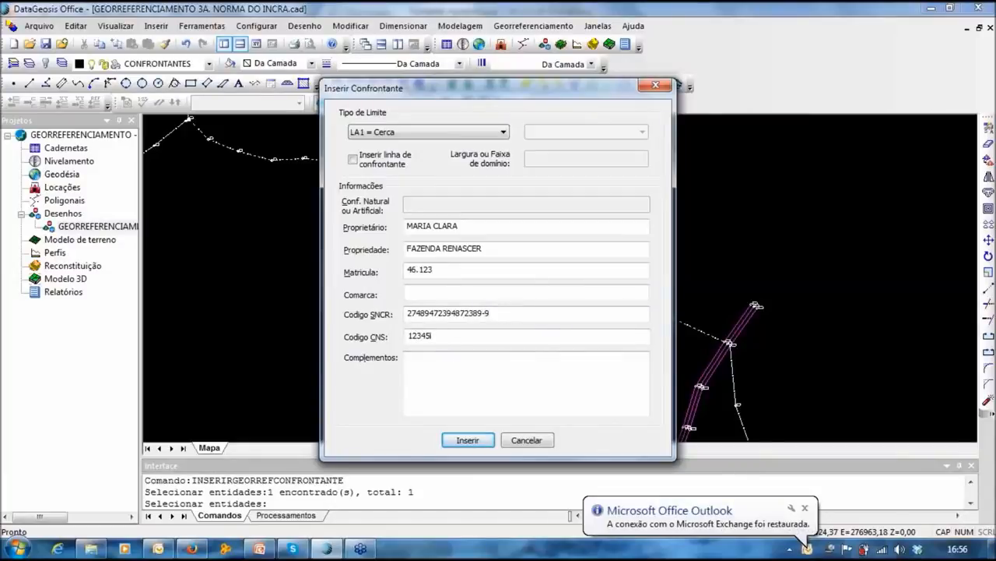
text(6)
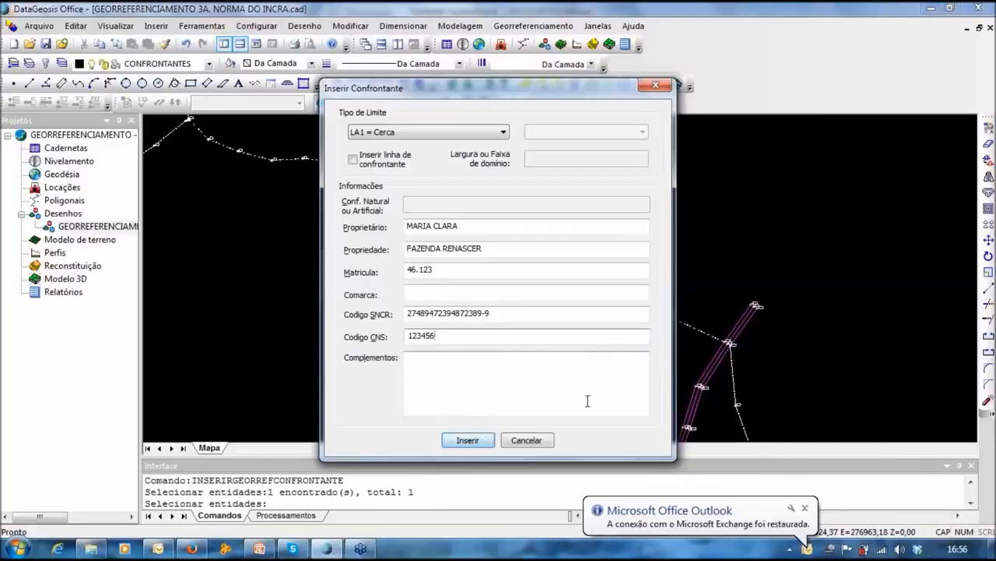
click(807, 508)
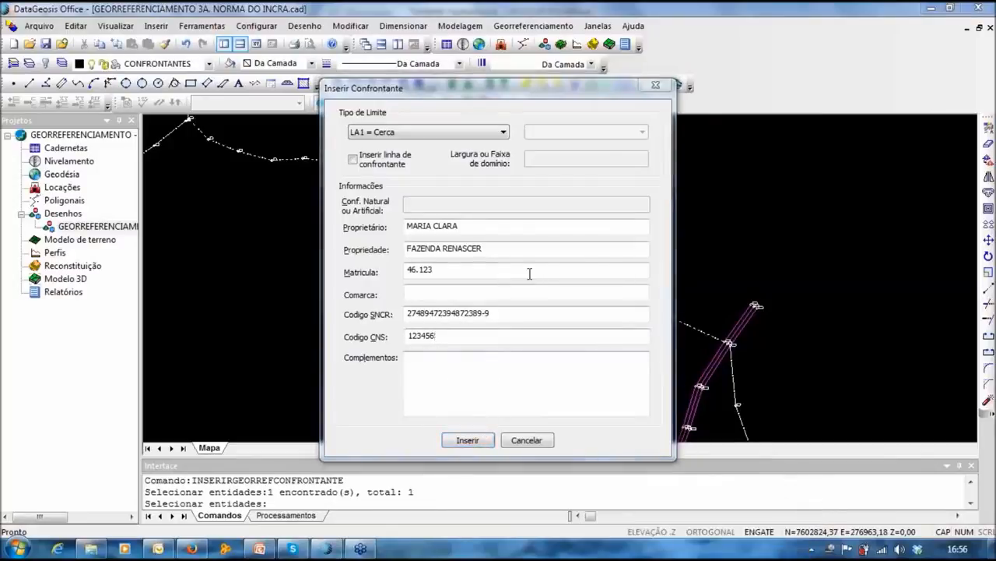
click(363, 158)
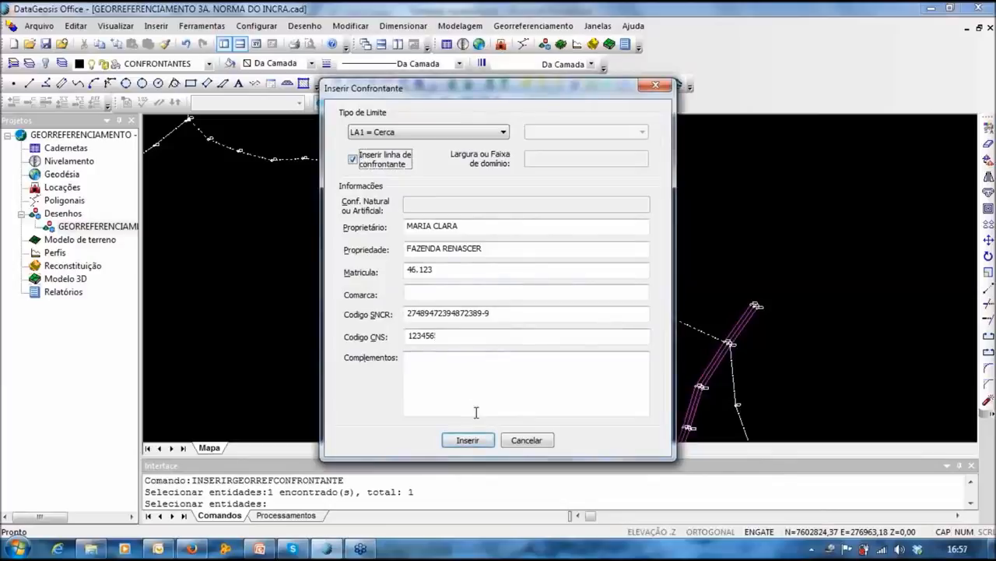
click(467, 440)
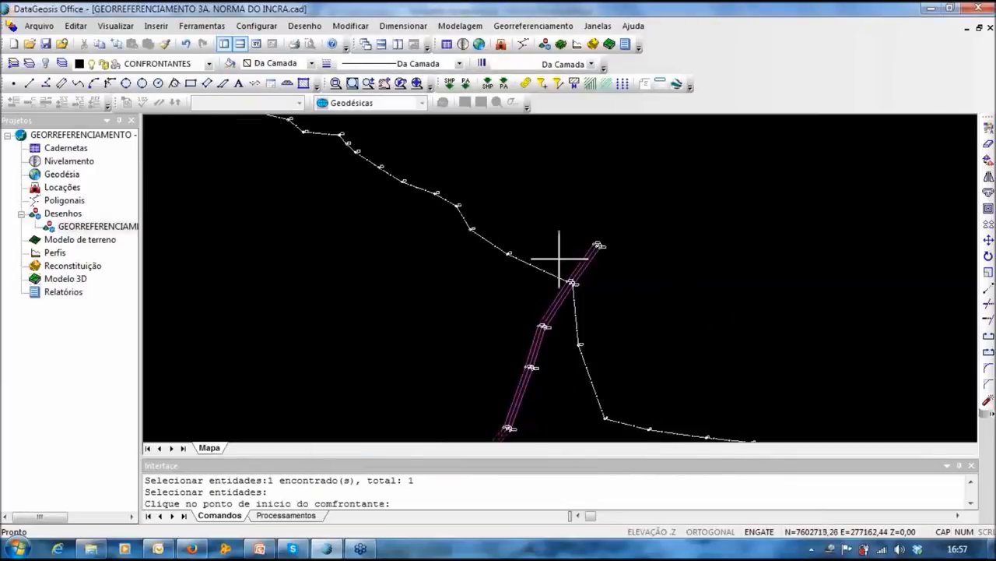
Step: Draw the neighbour line from point 127 and place the FAZENDA RENASCER owner label
scroll(561, 260, up, 5)
click(597, 370)
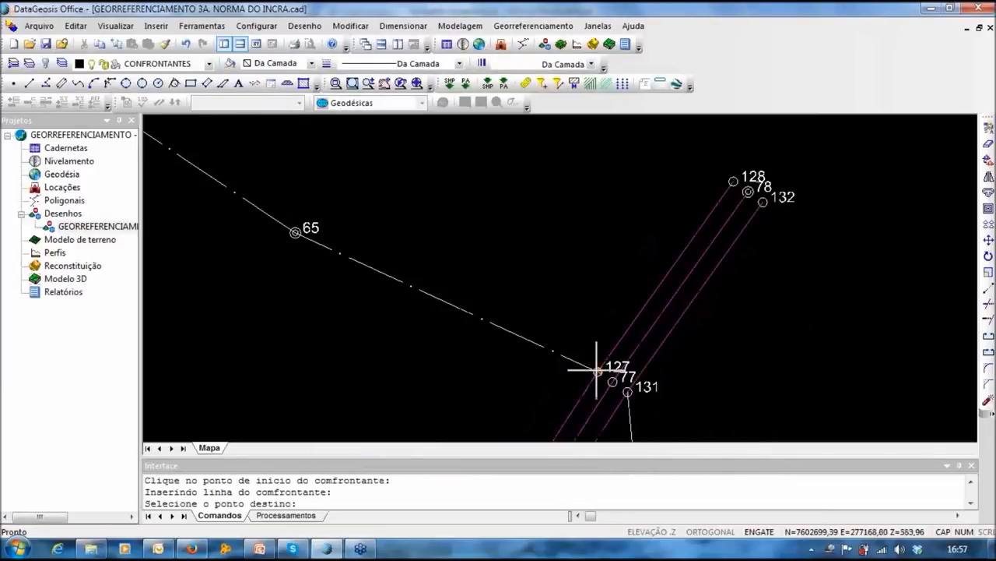
click(613, 155)
middle_drag(429, 172, 814, 364)
scroll(815, 365, up, 2)
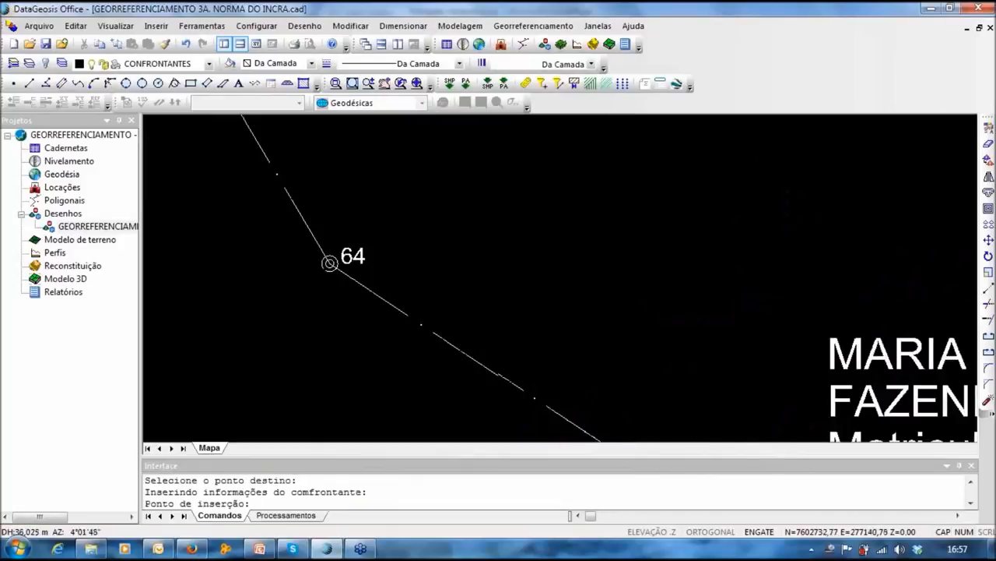
scroll(815, 364, down, 3)
middle_drag(516, 194, 571, 280)
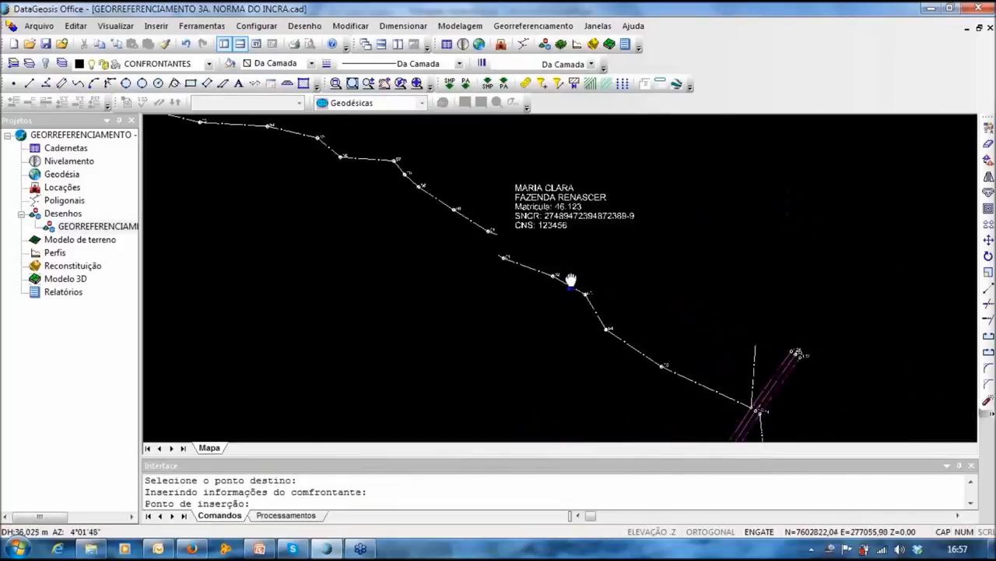
click(456, 216)
middle_drag(591, 237, 572, 193)
scroll(641, 218, down, 2)
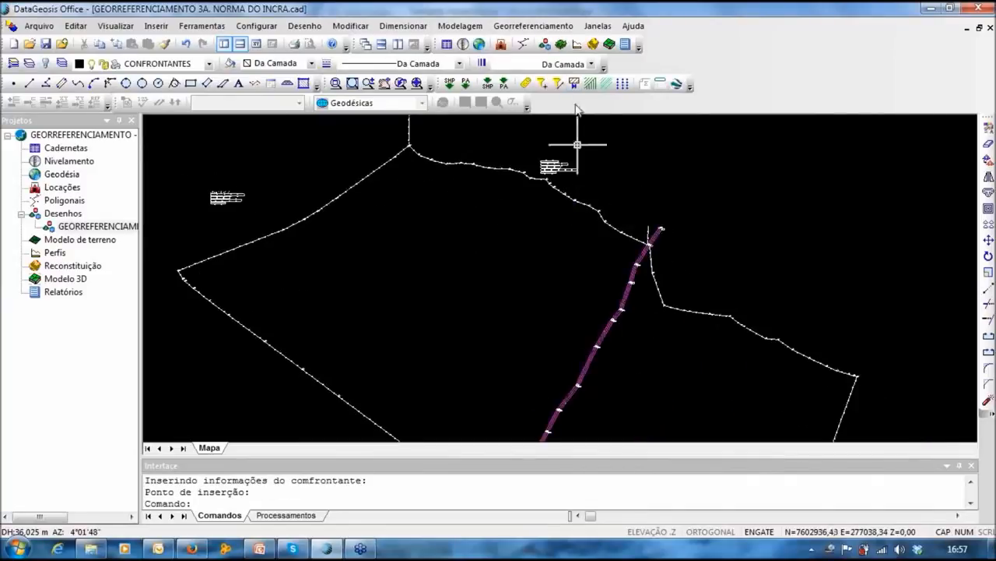
Step: Start Inserir/Editar Confrontante and select the purple road line as the next neighbour
click(533, 25)
click(522, 176)
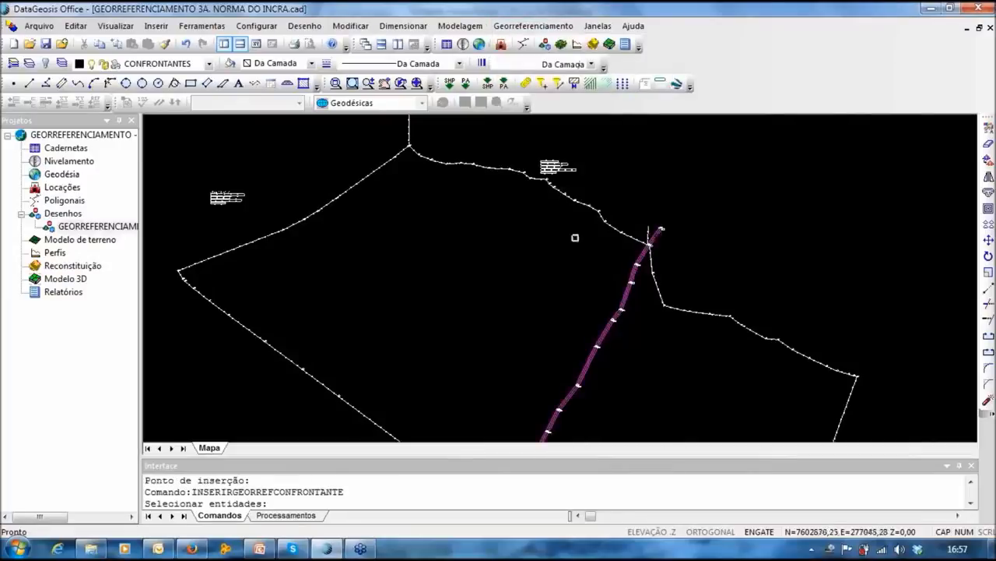
scroll(625, 322, up, 3)
middle_drag(503, 318, 570, 251)
middle_drag(648, 144, 638, 191)
scroll(638, 190, down, 3)
middle_drag(589, 164, 642, 247)
middle_drag(474, 218, 367, 102)
scroll(389, 130, down, 1)
scroll(654, 245, up, 2)
scroll(536, 302, down, 3)
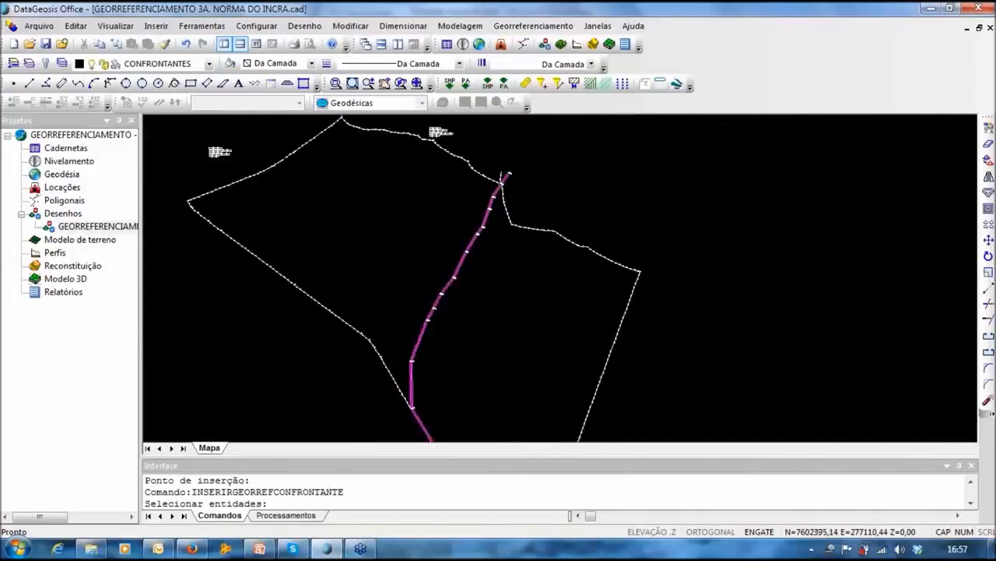
scroll(505, 176, up, 3)
click(489, 244)
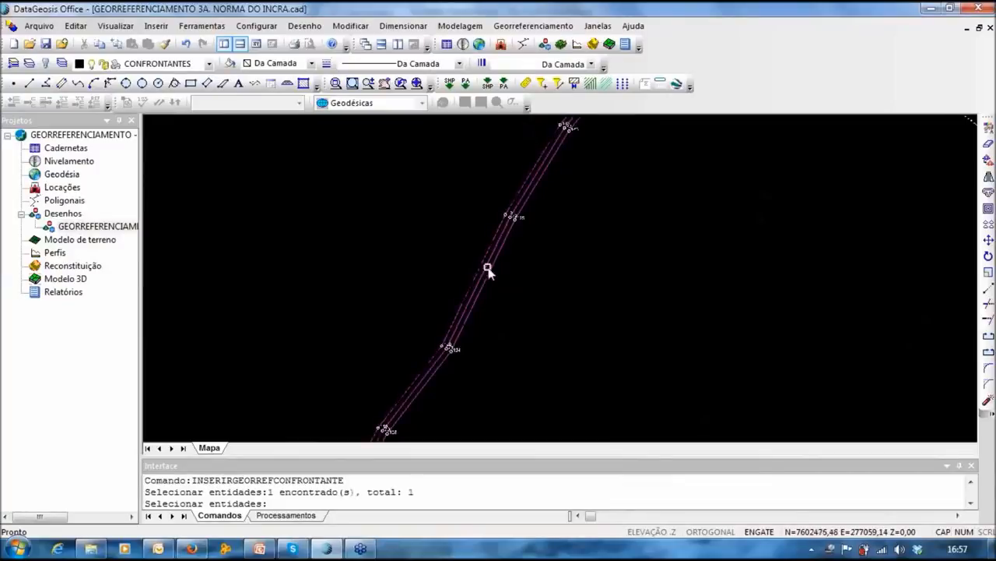
Step: Set the road neighbour's boundary type to LA3 = Estrada with width 0,00
key(Return)
click(391, 134)
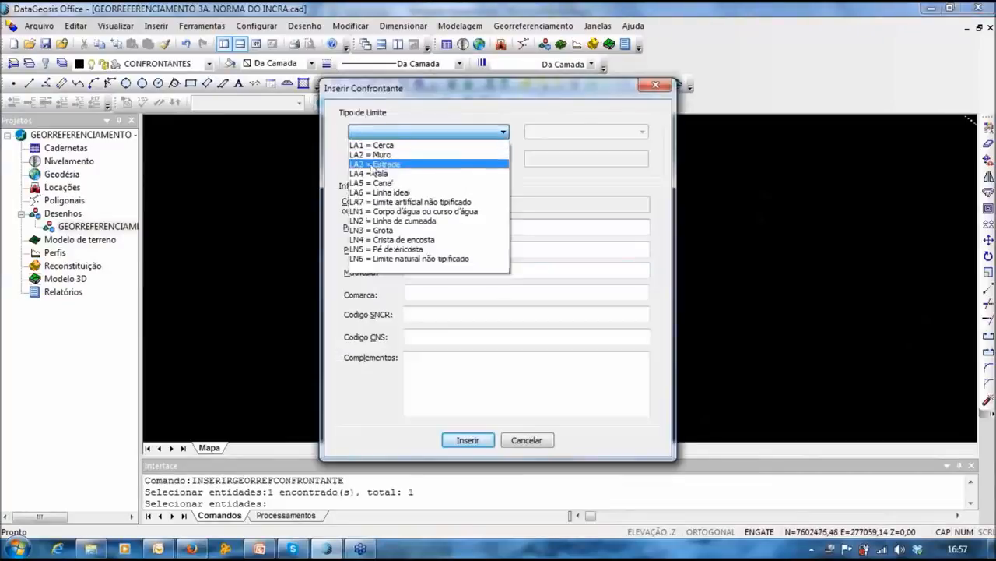
click(375, 165)
drag(558, 159, 533, 159)
click(565, 159)
drag(558, 157, 525, 161)
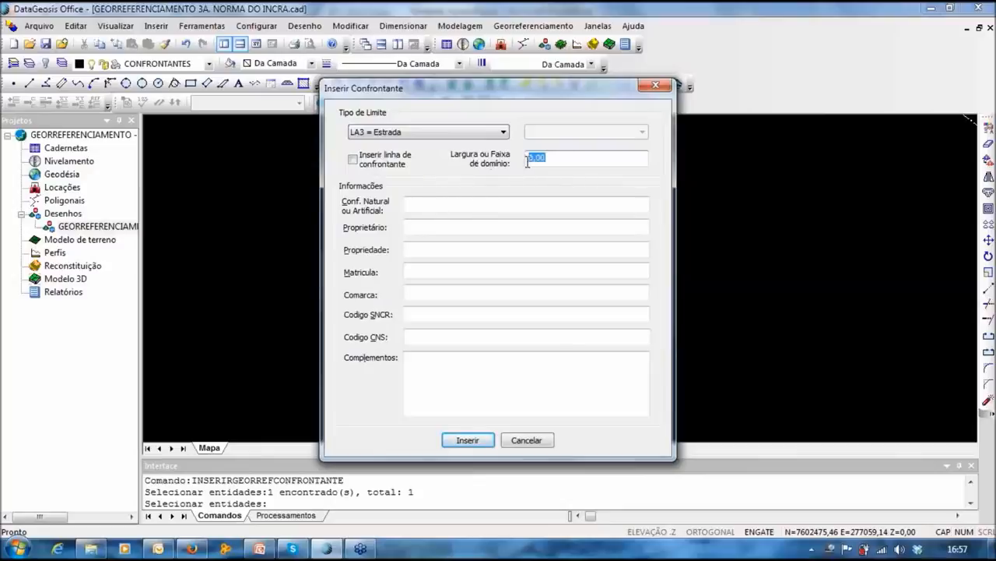
drag(562, 157, 527, 160)
drag(562, 92, 592, 84)
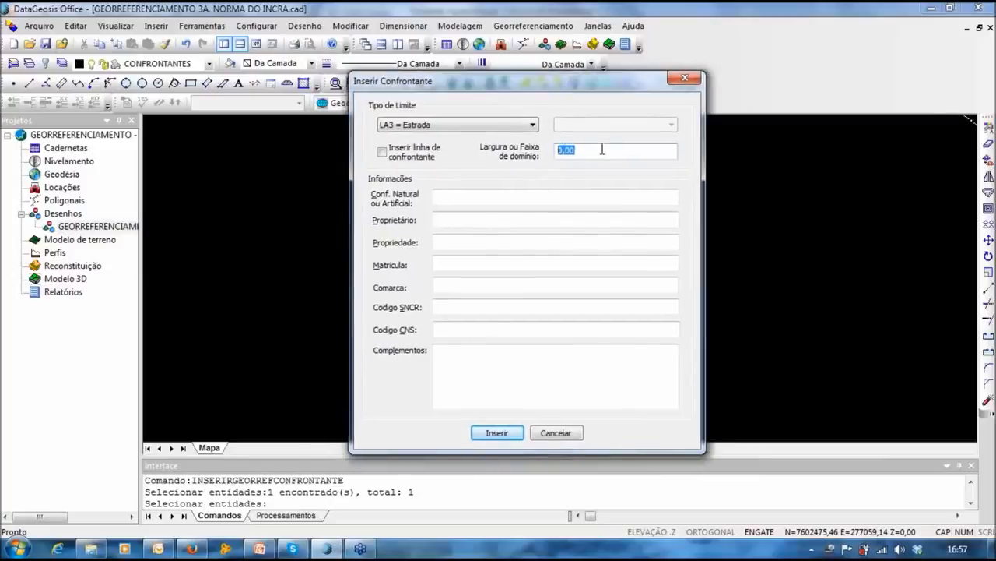
drag(506, 91, 499, 85)
Step: Describe the road as ESTRADA MUNCIPAL NÃO PAVIMENTADA and insert the neighbour
click(444, 191)
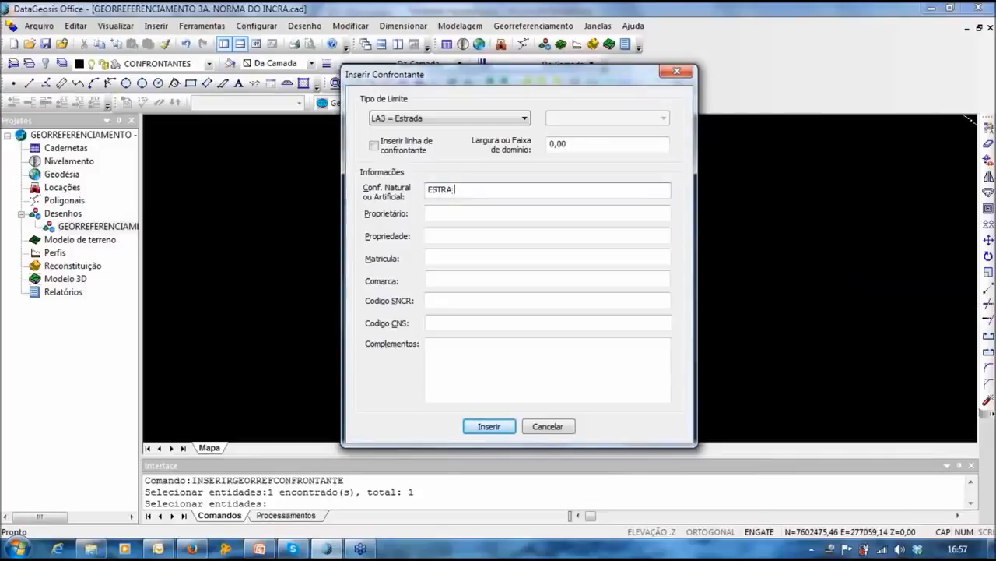
text(M)
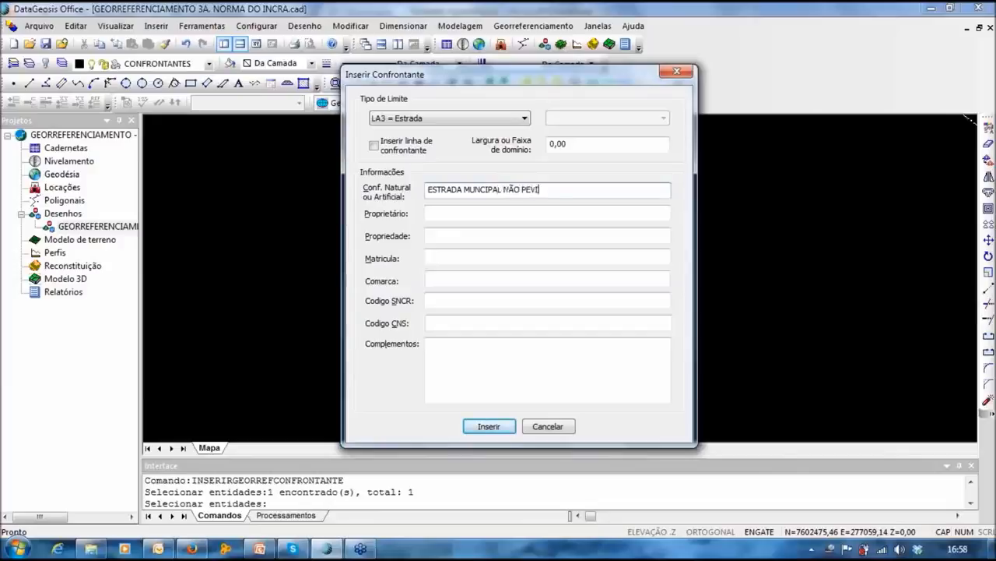
text(ENTADA)
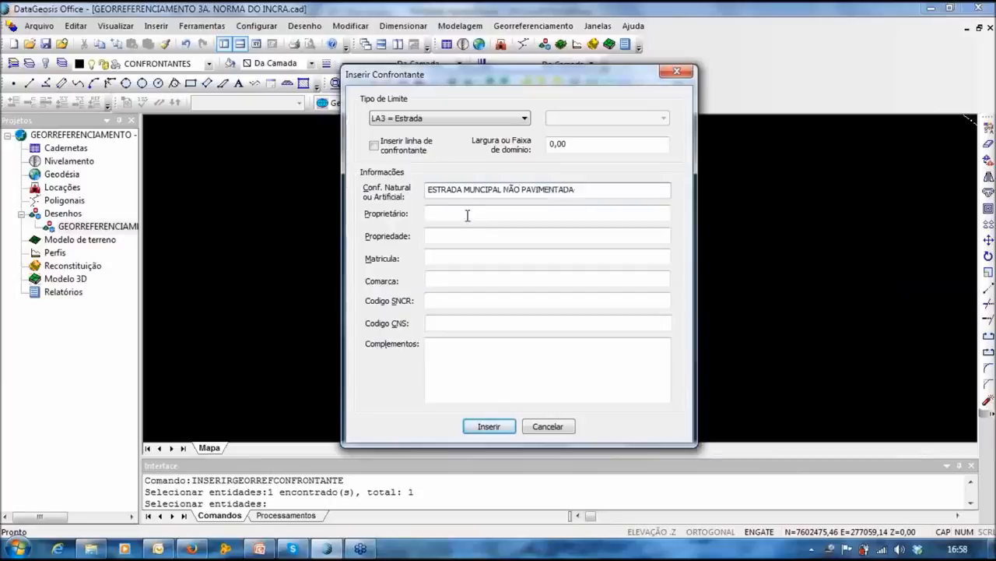
click(438, 235)
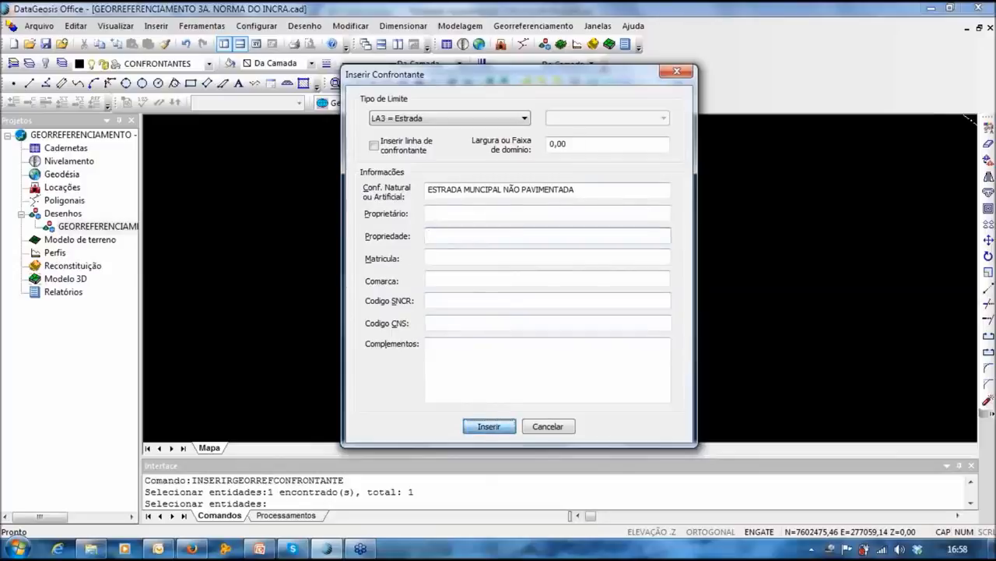
click(489, 426)
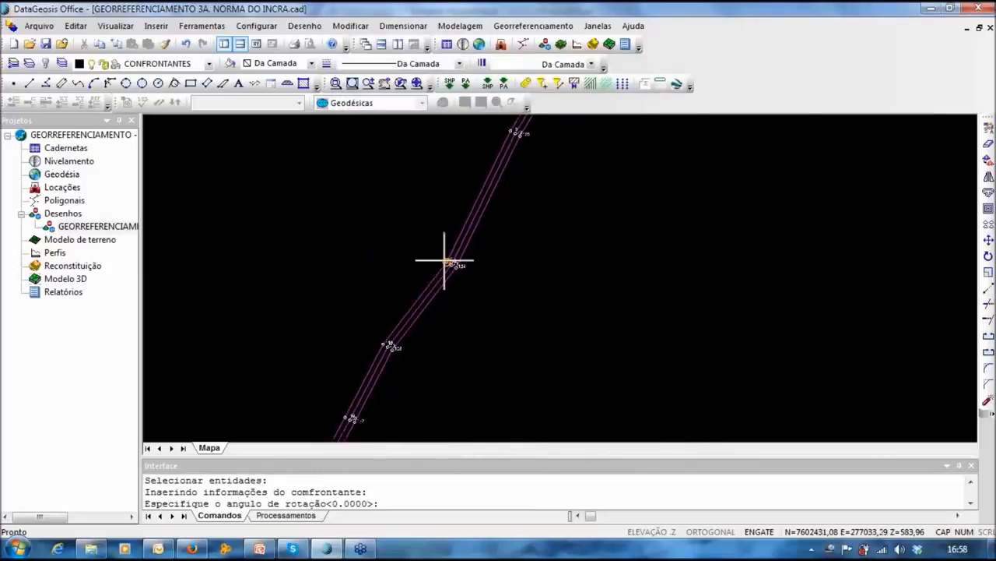
Step: Rotate the ESTRADA MUNCIPAL NÃO PAVIMENTADA label along the road and place it beside the road
click(444, 260)
middle_drag(525, 133, 480, 173)
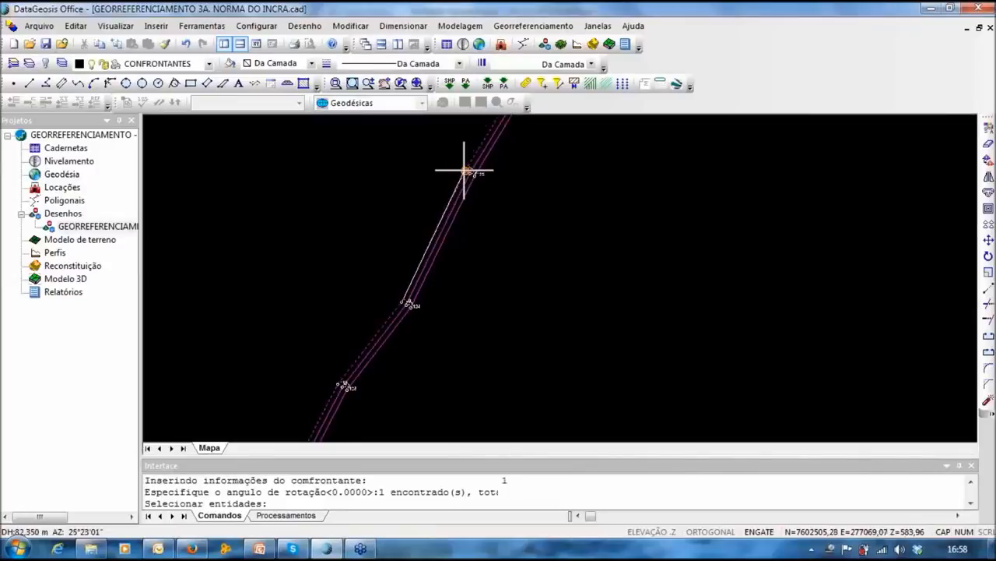
click(464, 170)
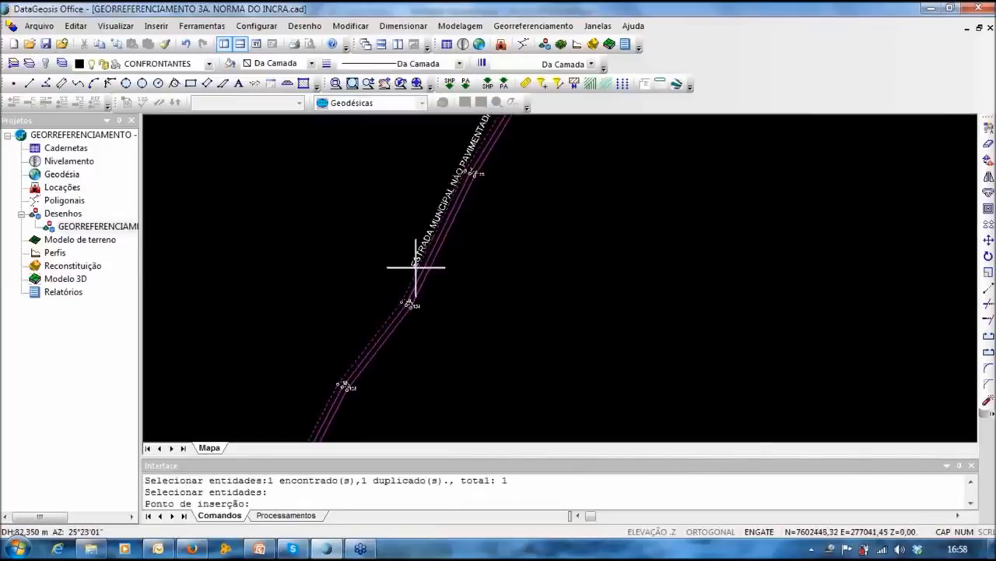
click(392, 304)
middle_drag(455, 275, 476, 329)
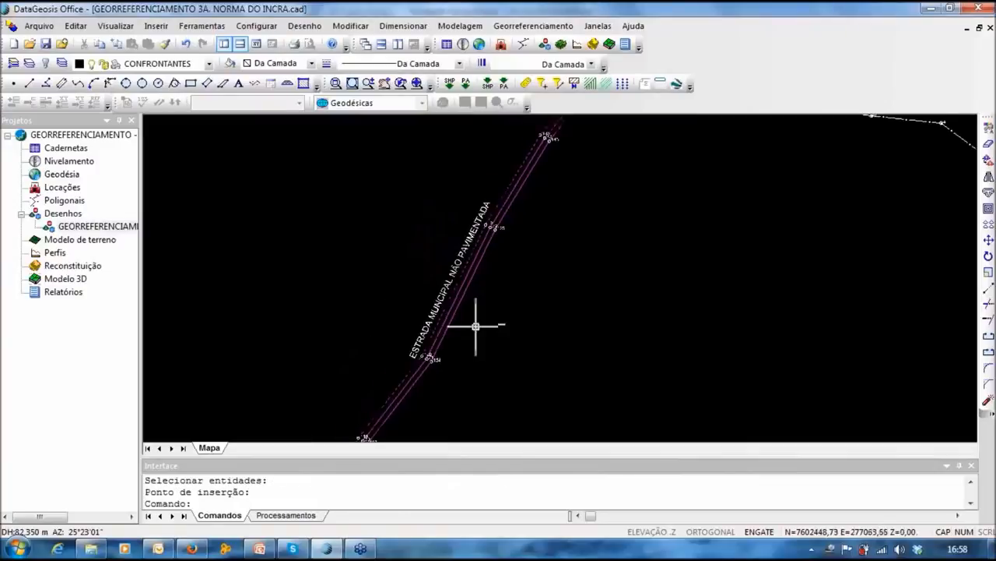
key(Escape)
scroll(513, 233, down, 4)
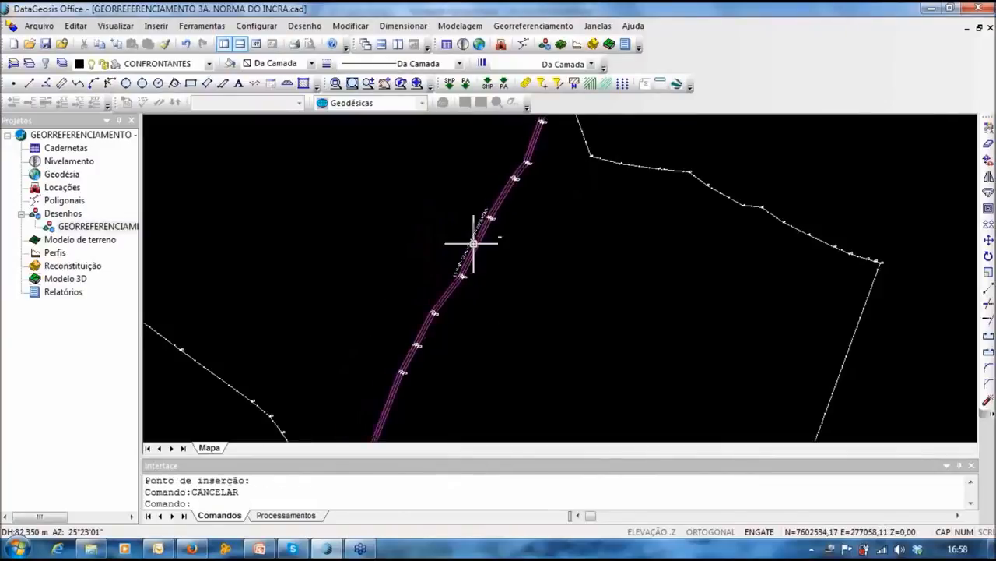
click(529, 26)
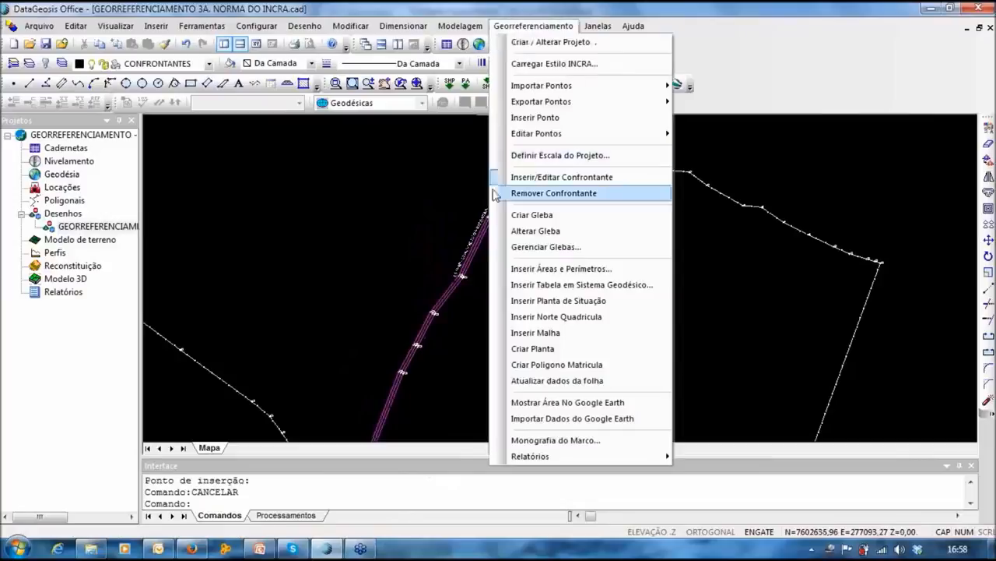
Step: Select another stretch of the road as an LA3 = Estrada neighbour with the road description
middle_drag(398, 189, 402, 192)
click(539, 29)
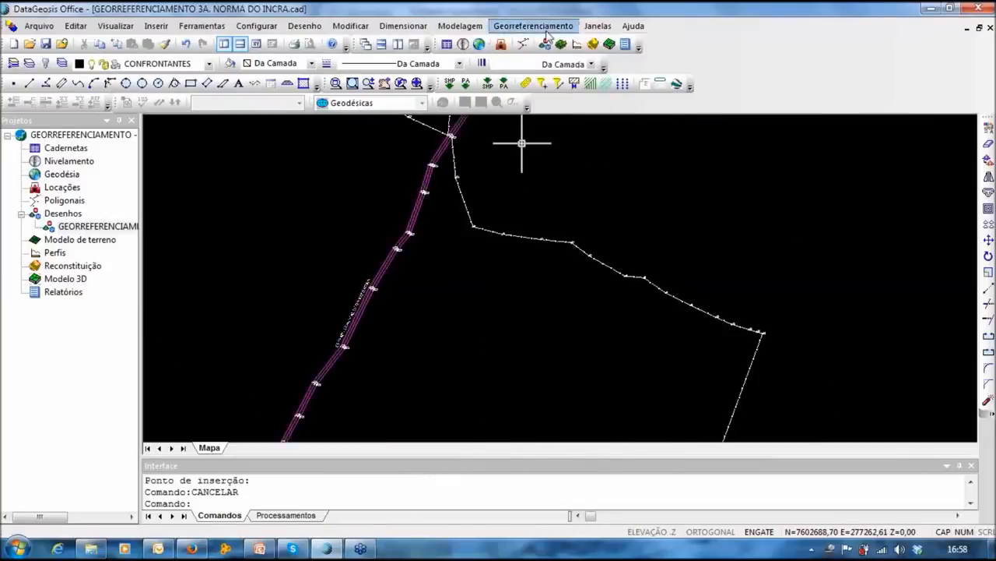
click(548, 178)
scroll(354, 305, up, 3)
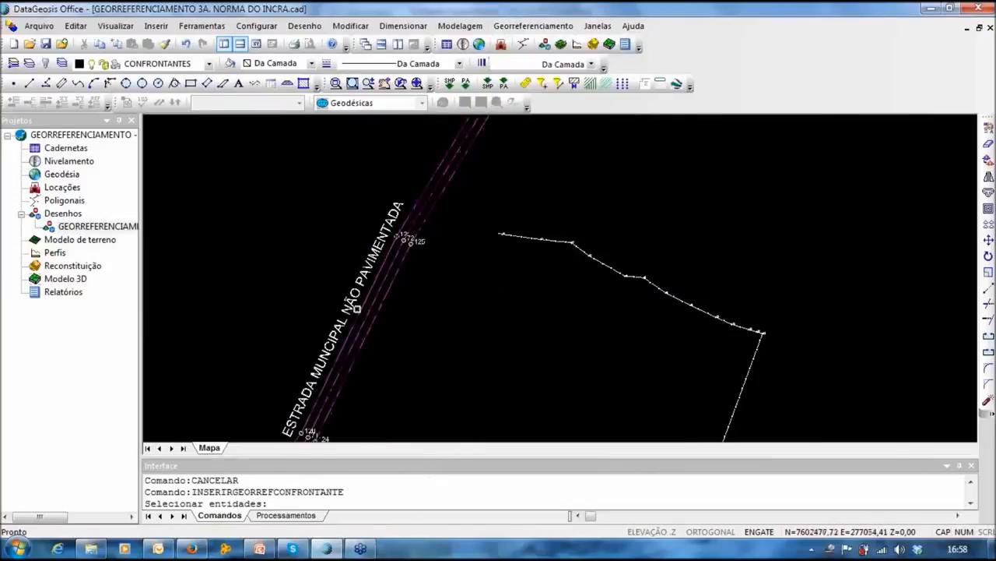
click(379, 316)
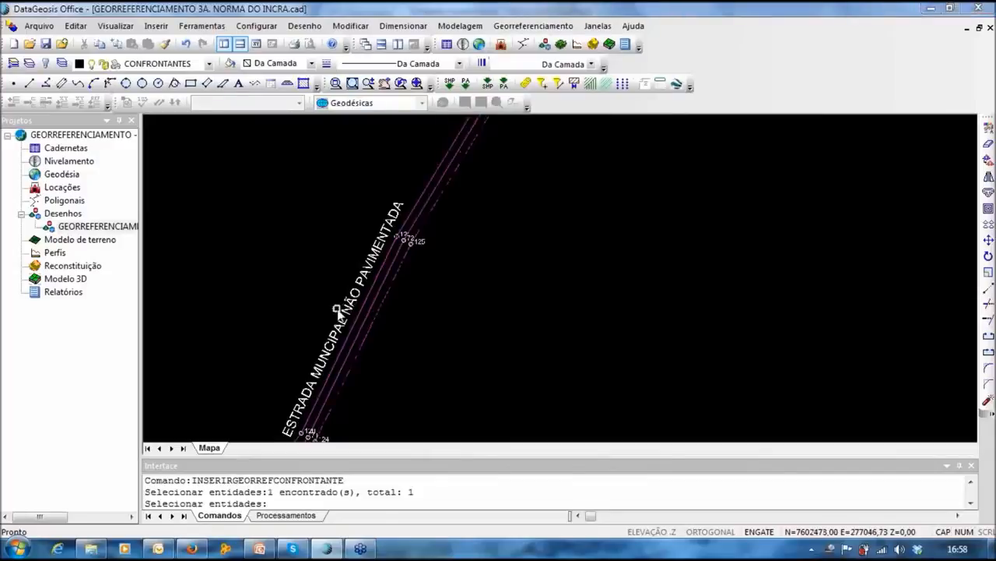
right_click(338, 311)
click(399, 131)
click(389, 164)
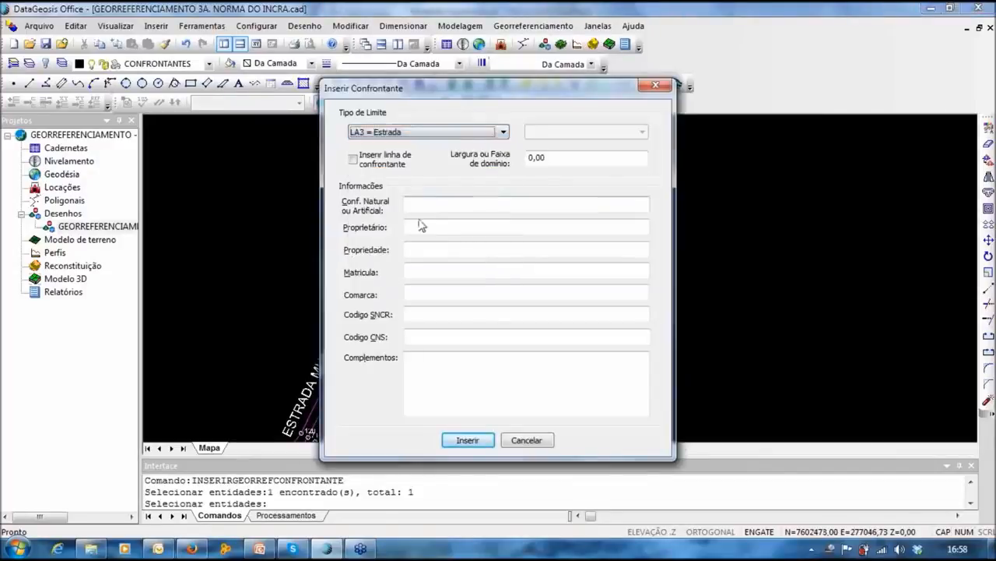
text(ESTRADA MUNICIPAL NÃO PAVIMENTADA)
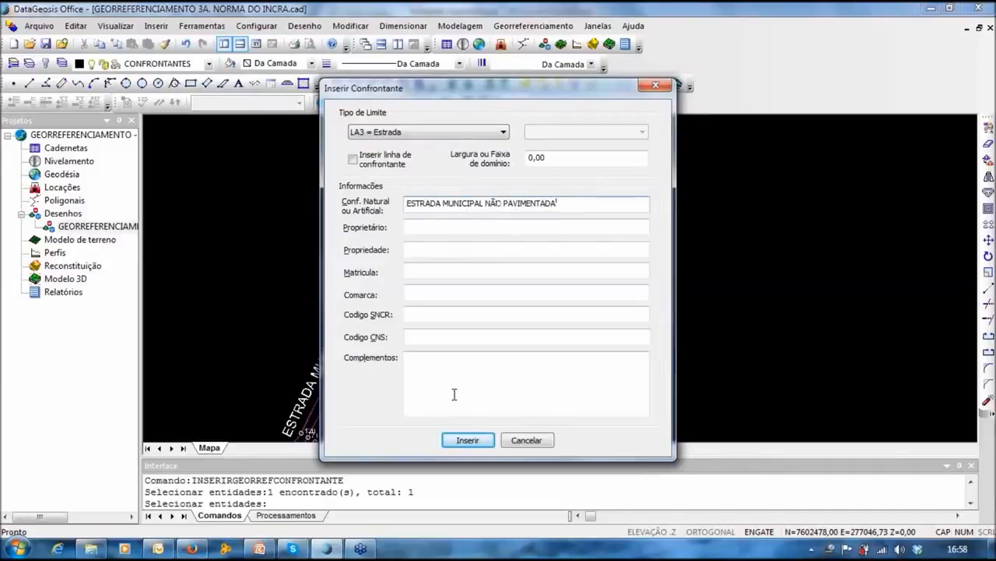
click(468, 441)
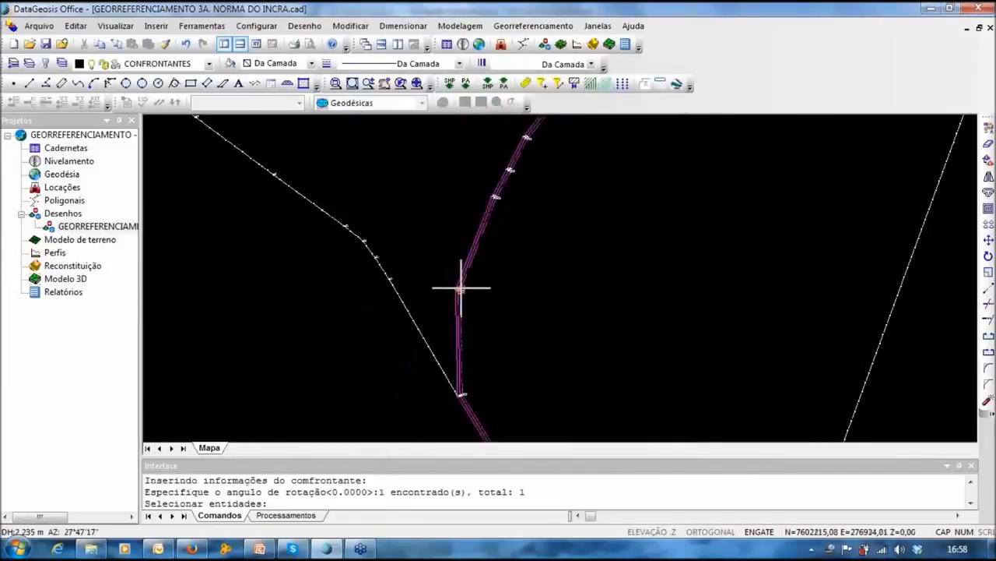
Step: Rotate and place the second road label along the lower road stretch, then review it
scroll(498, 207, up, 5)
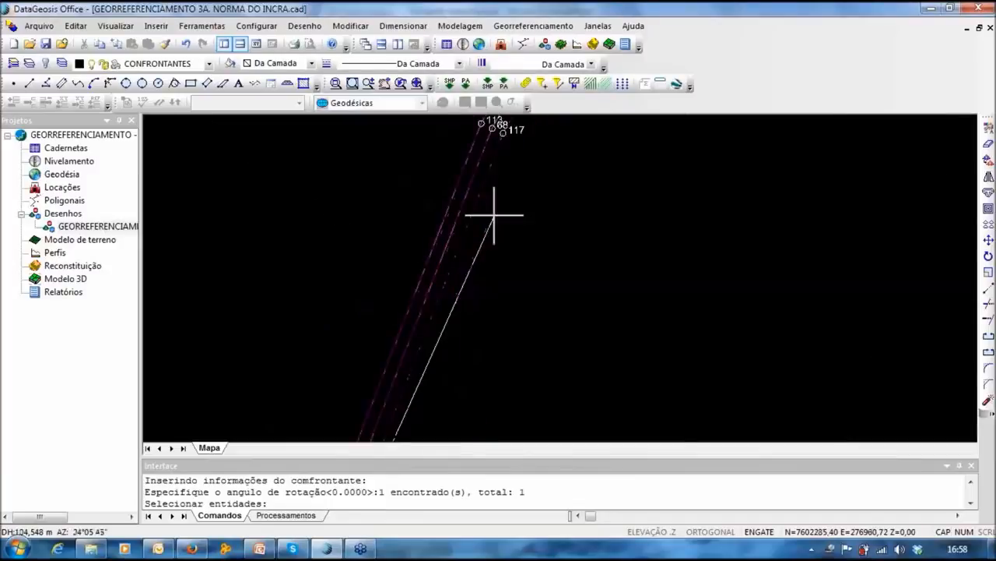
click(514, 140)
key(Return)
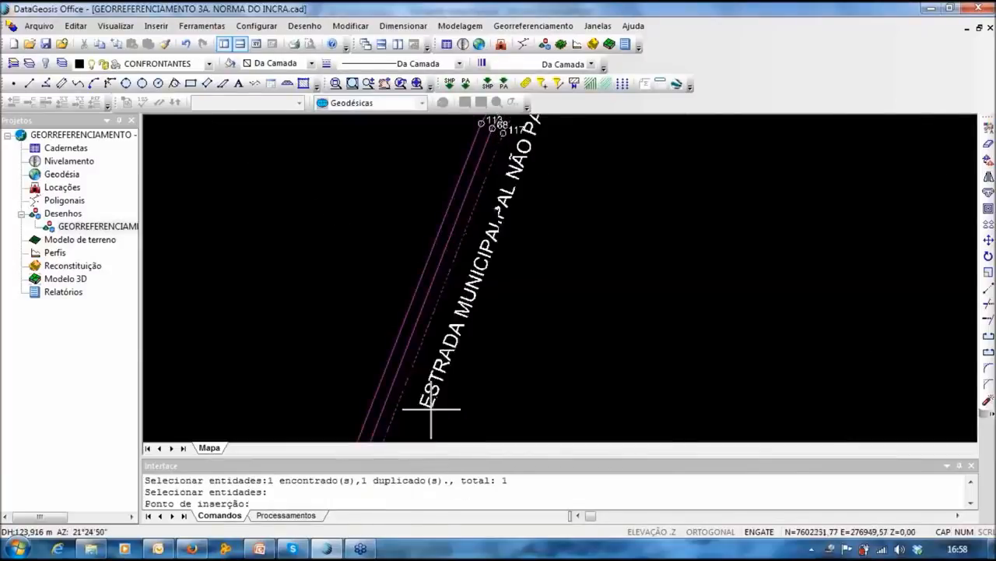
scroll(462, 351, down, 3)
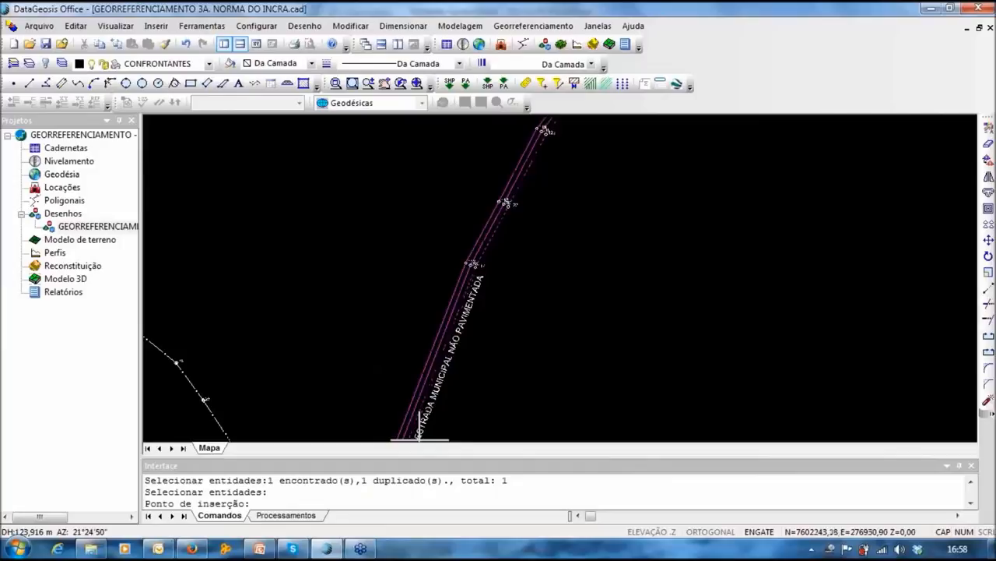
middle_drag(425, 382, 479, 222)
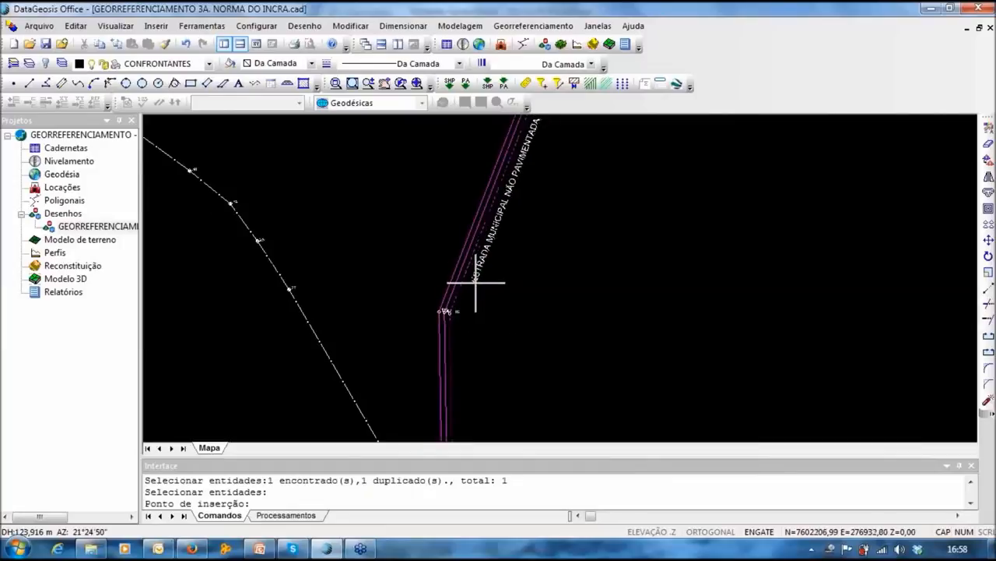
click(467, 291)
scroll(543, 285, down, 3)
middle_drag(554, 269, 510, 292)
middle_drag(534, 138, 508, 143)
middle_drag(546, 197, 492, 227)
middle_drag(527, 280, 541, 243)
scroll(546, 235, down, 1)
middle_drag(603, 275, 571, 245)
middle_drag(529, 333, 520, 302)
key(Escape)
key(Escape)
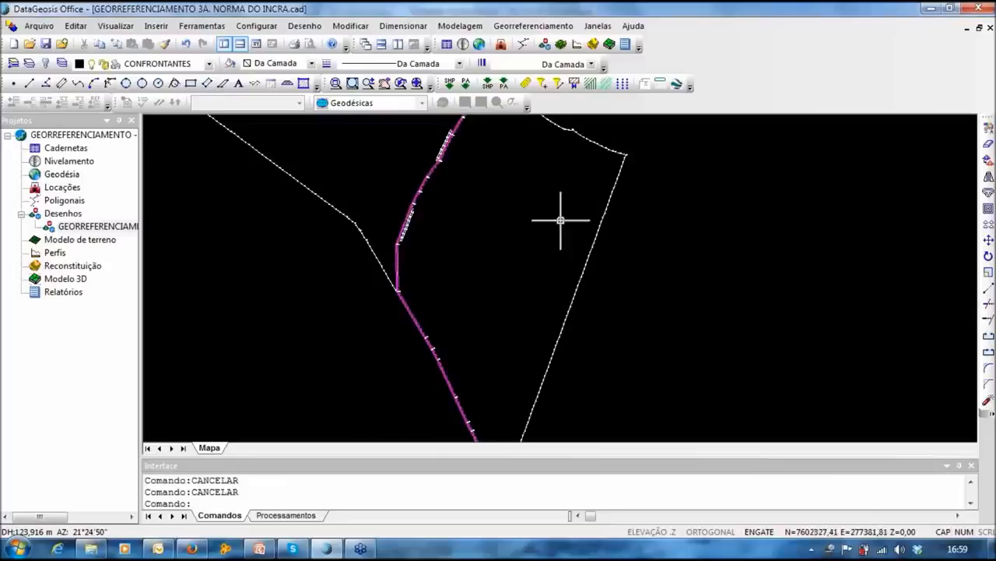
Step: Pick the white boundary line as the neighbour limit and set its type to LA1 = Cerca
click(535, 25)
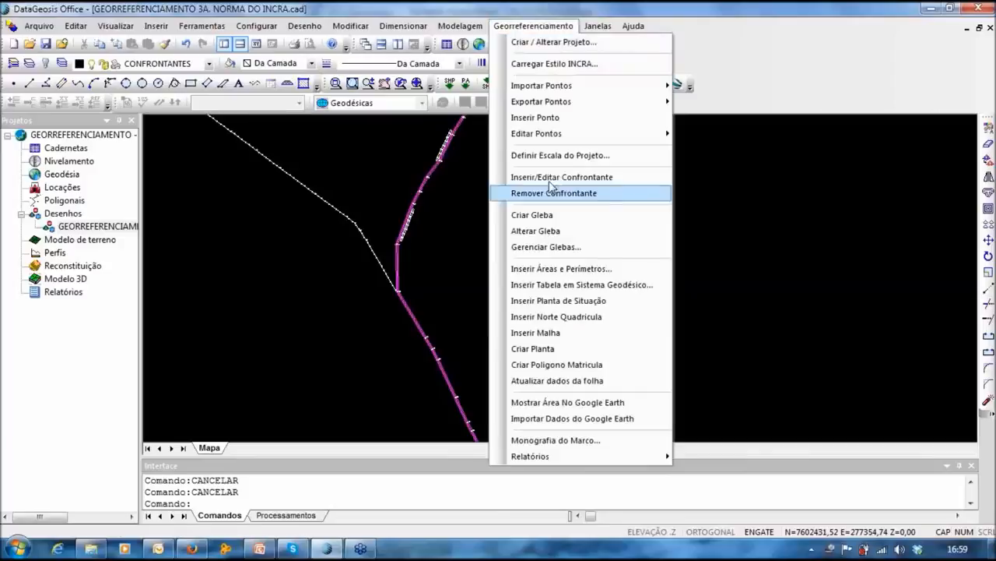
click(545, 173)
scroll(627, 184, up, 3)
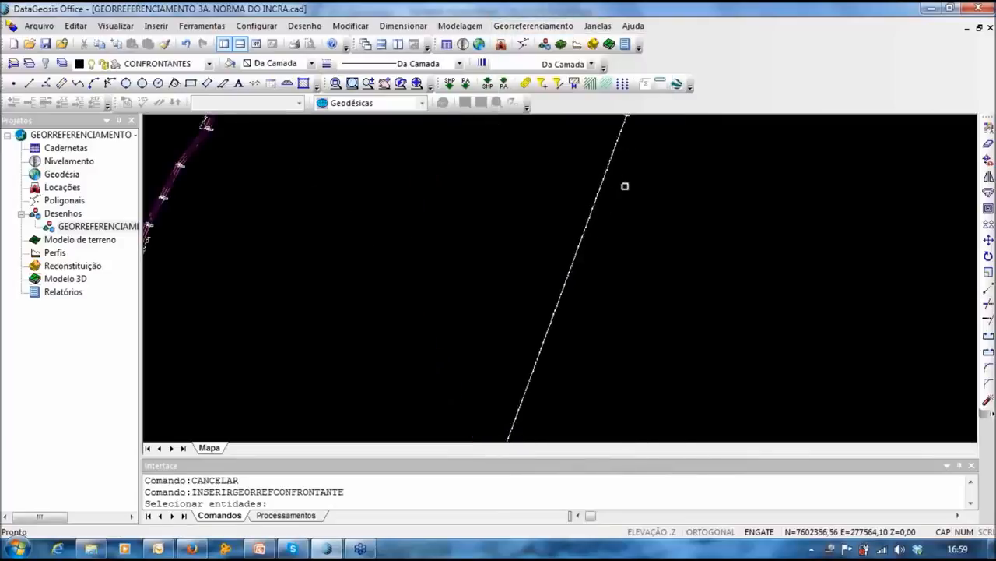
click(605, 181)
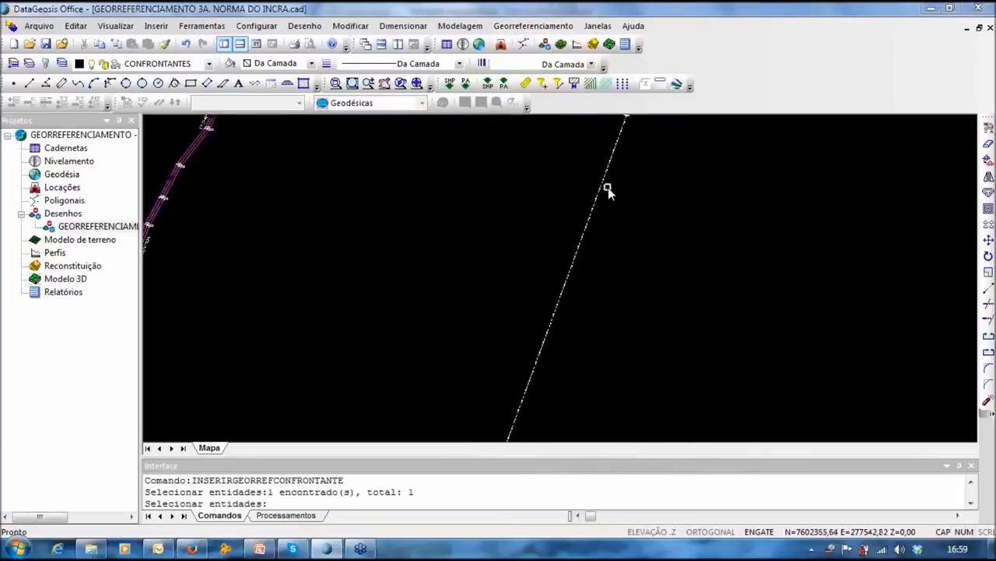
right_click(605, 187)
click(460, 133)
click(428, 144)
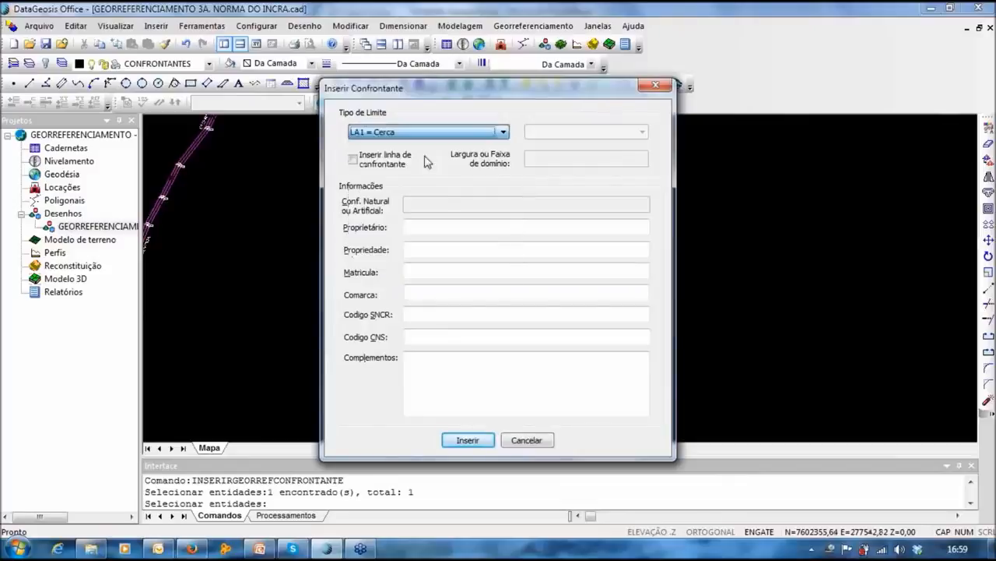
Step: Enter the owner, property SITIO AGUAS CLARAS, matrícula 56.987, and the SNCR and CNS codes
click(432, 227)
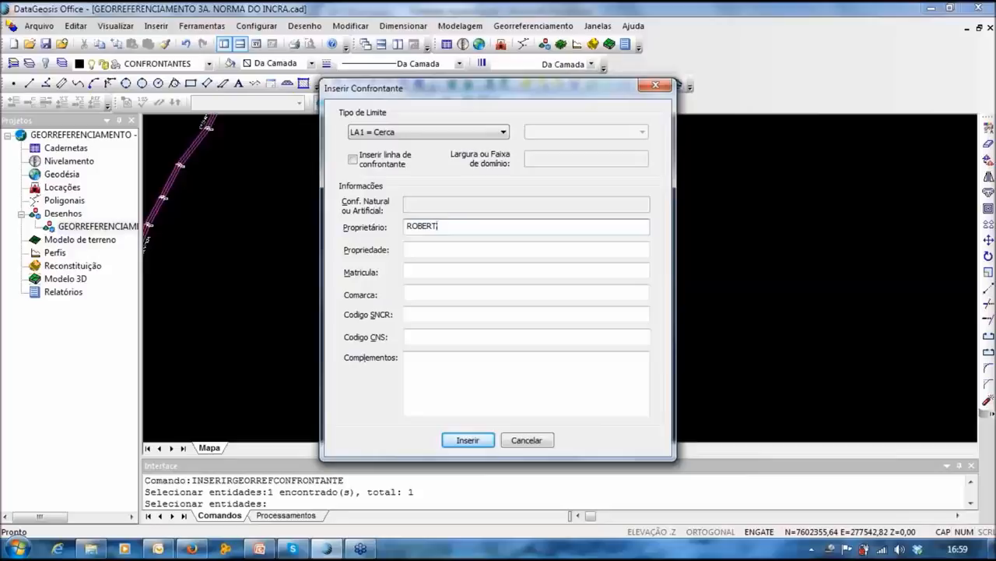
key(BackSpace)
key(BackSpace)
key(BackSpace)
key(BackSpace)
key(BackSpace)
click(408, 249)
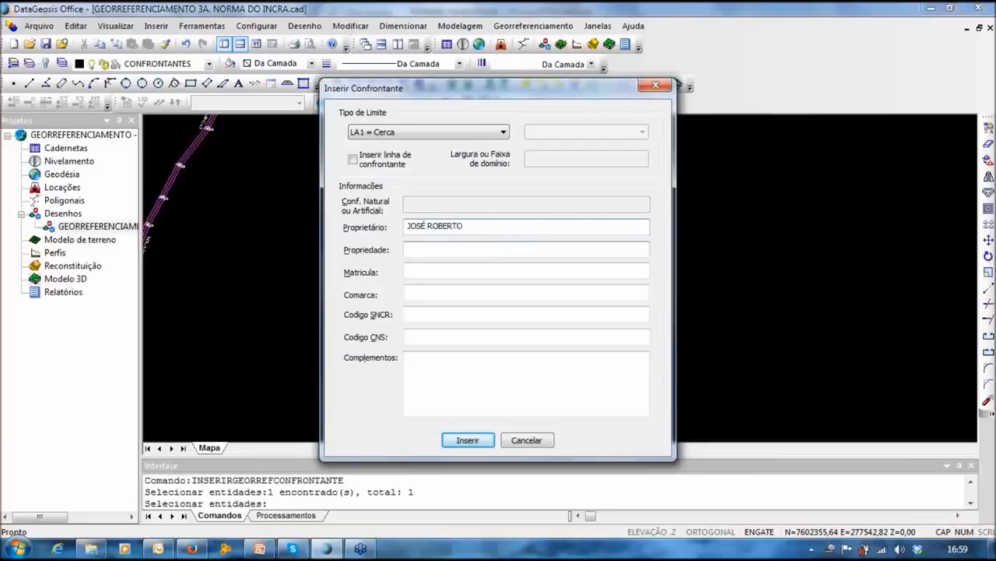
text(SITIO AGUAS CLASRAS)
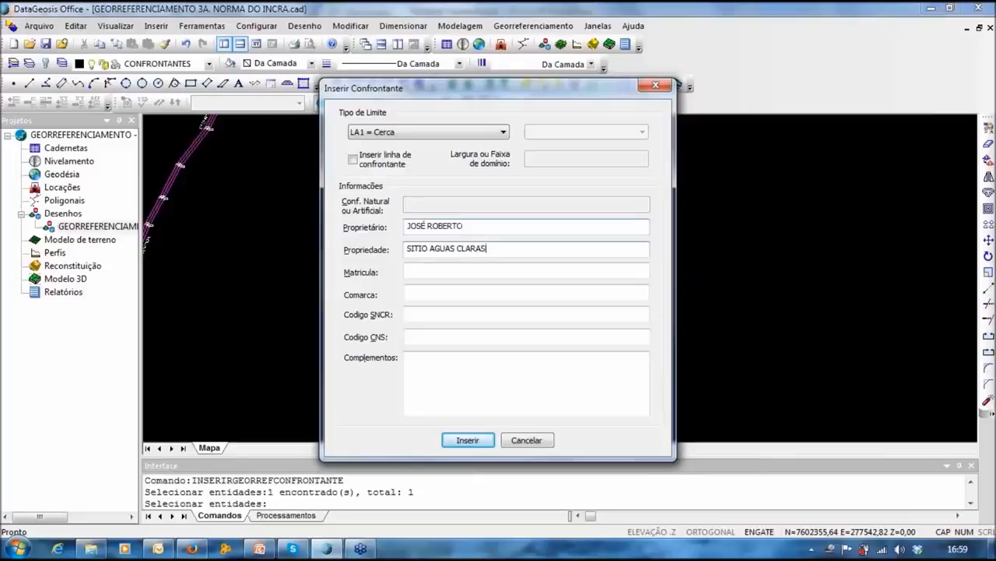
click(485, 270)
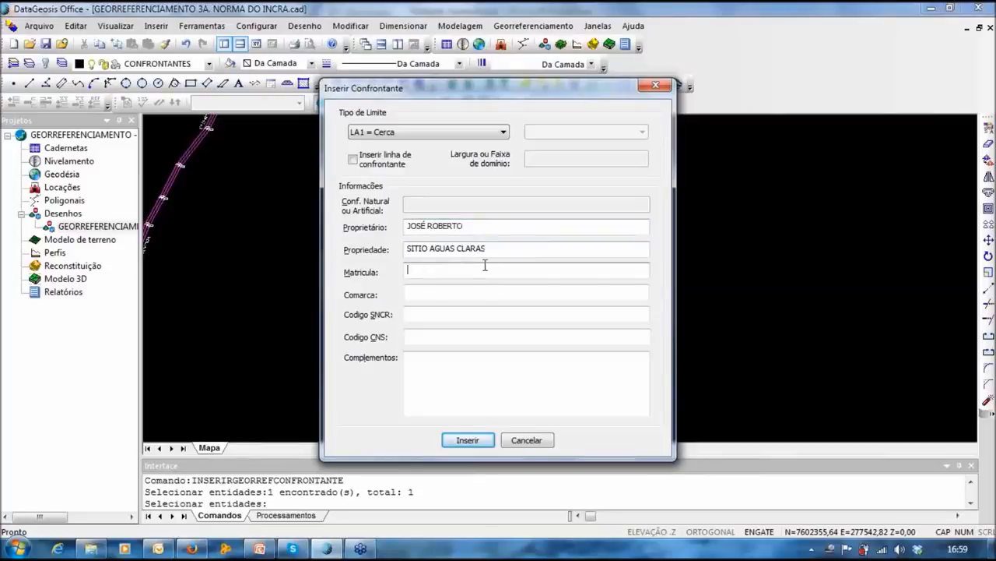
text(56.987)
click(499, 314)
text(432847239472147284-0)
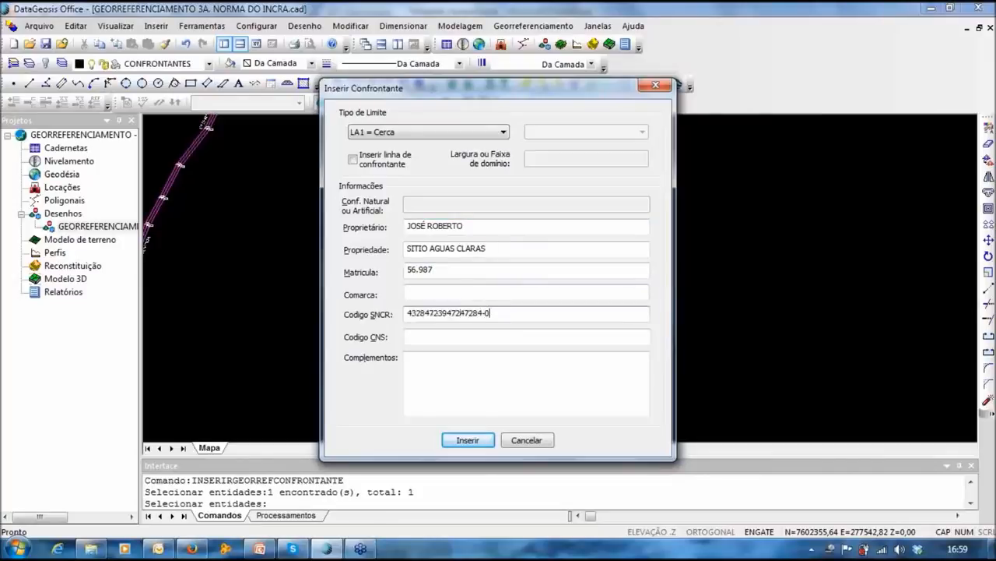
click(524, 336)
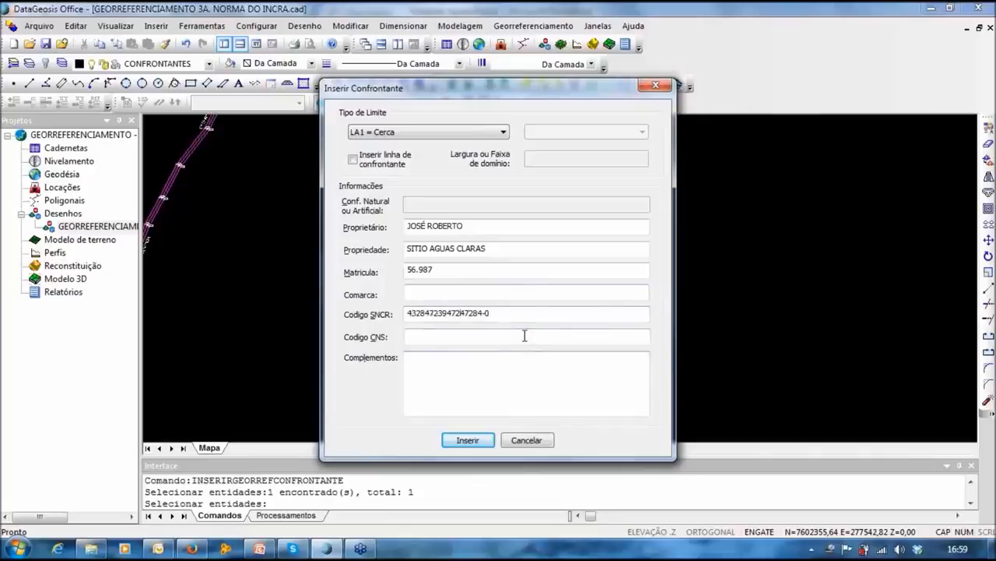
text(123456)
Step: Insert the neighbour record and place its label beside the boundary
click(467, 440)
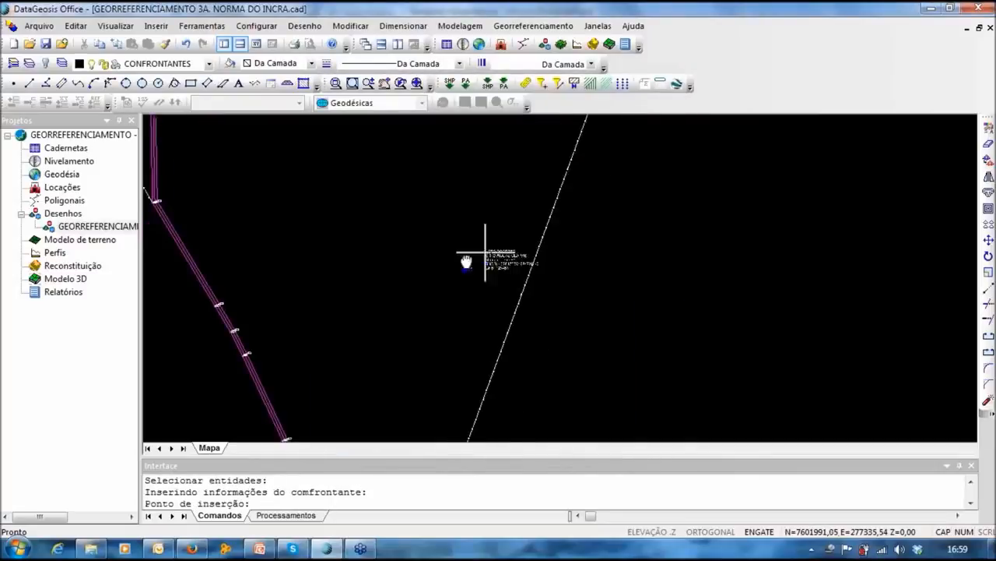
middle_drag(621, 166, 433, 373)
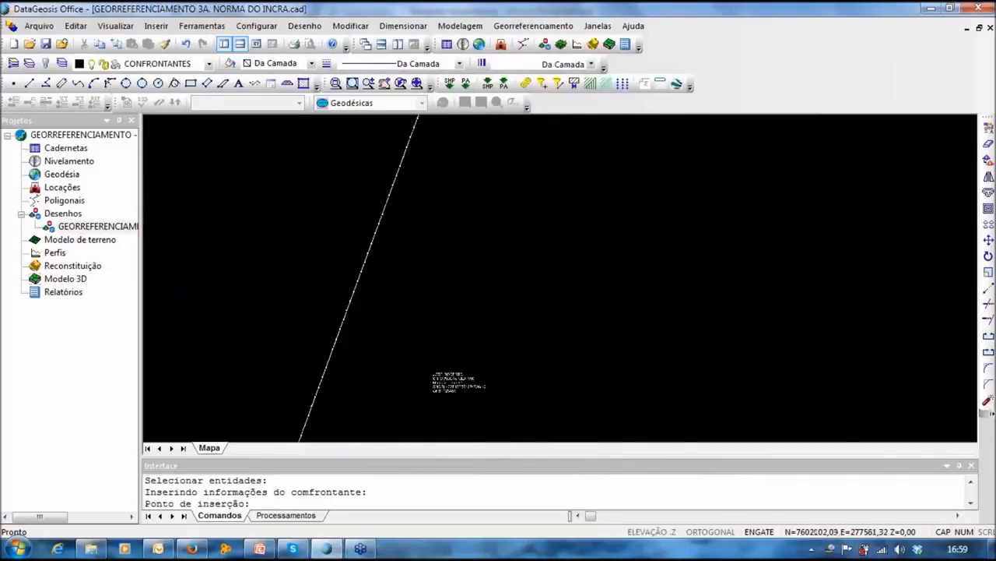
click(462, 226)
scroll(456, 225, down, 5)
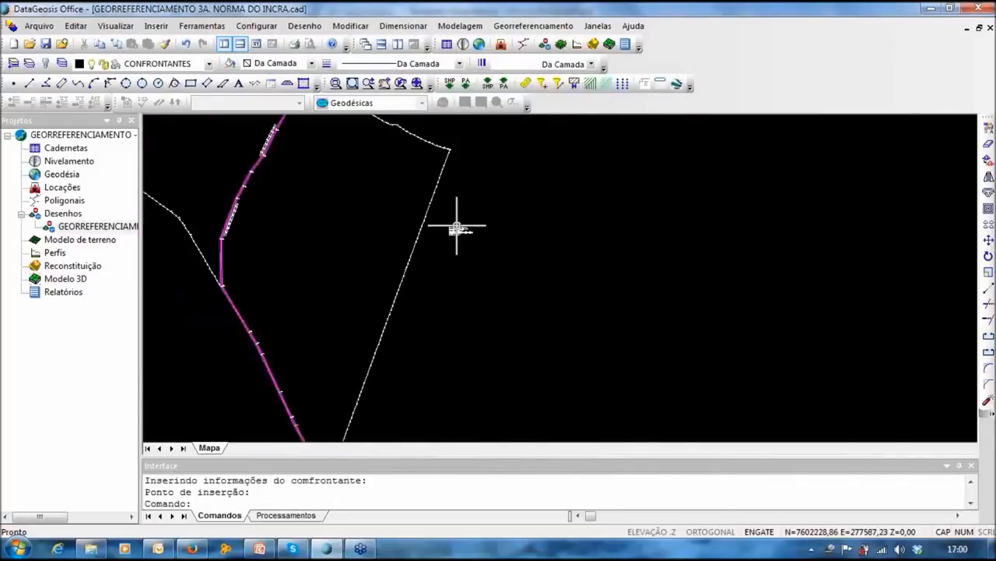
middle_drag(457, 226, 509, 249)
scroll(509, 249, down, 2)
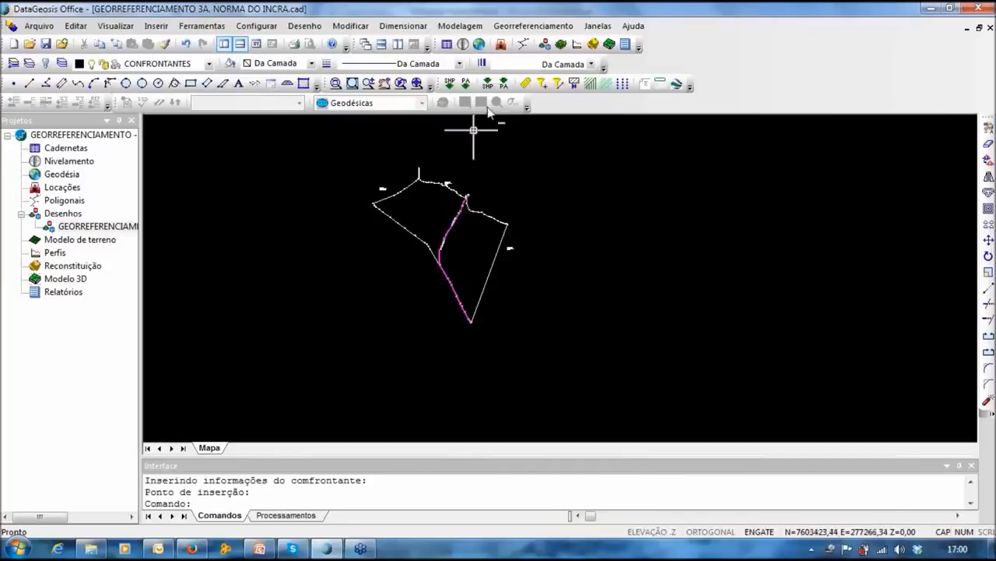
click(542, 28)
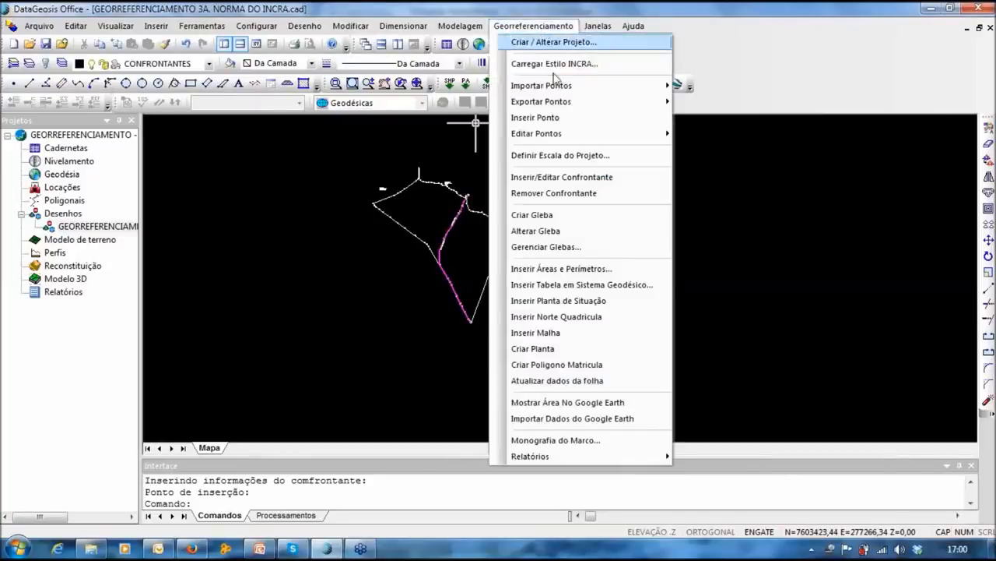
Step: Start Posicionar Texto and select the labels of points 40, 39 and 38
mouse_move(545, 134)
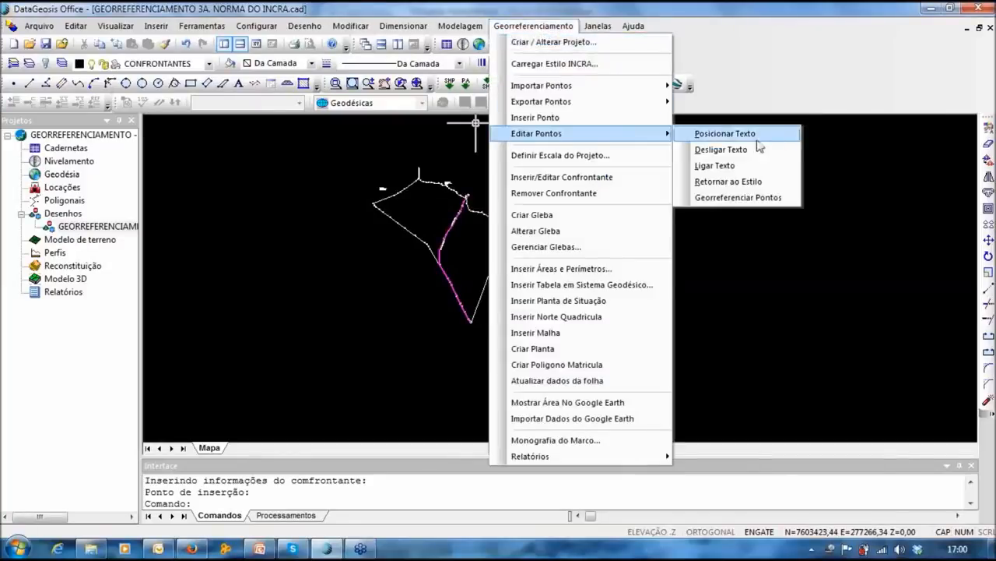
click(707, 136)
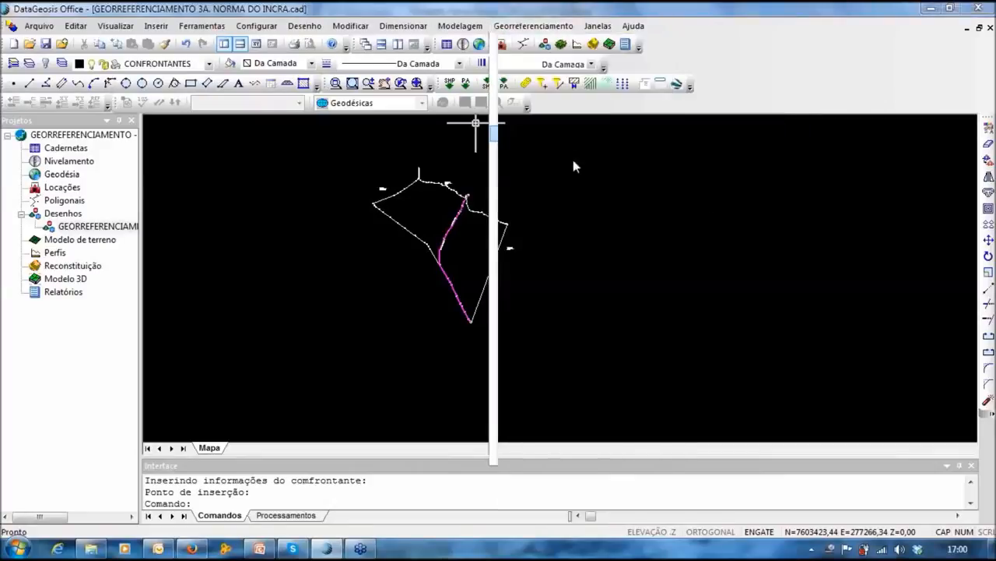
scroll(460, 232, up, 5)
scroll(415, 177, up, 4)
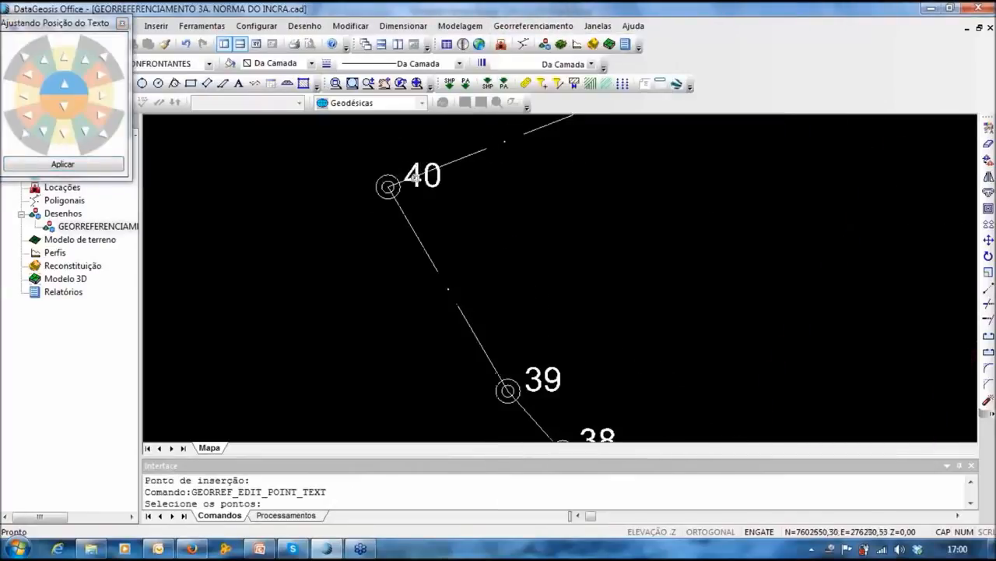
click(411, 175)
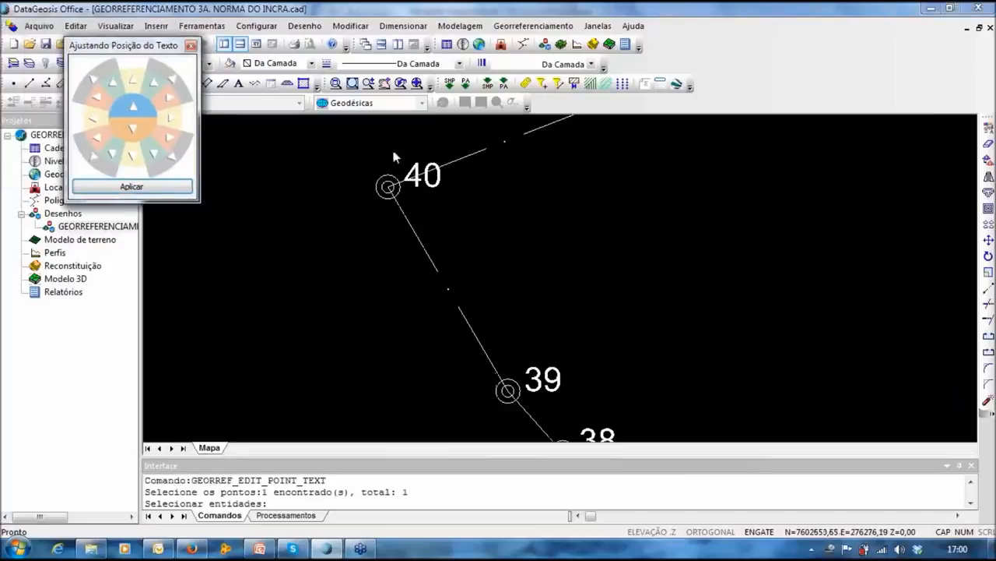
click(336, 137)
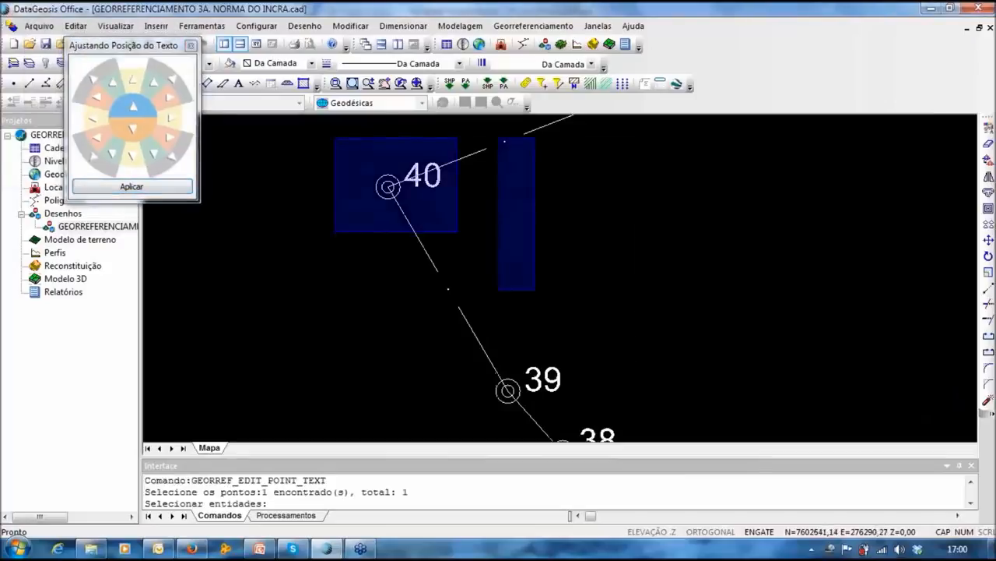
middle_drag(636, 403, 607, 289)
click(649, 369)
middle_drag(383, 312, 493, 423)
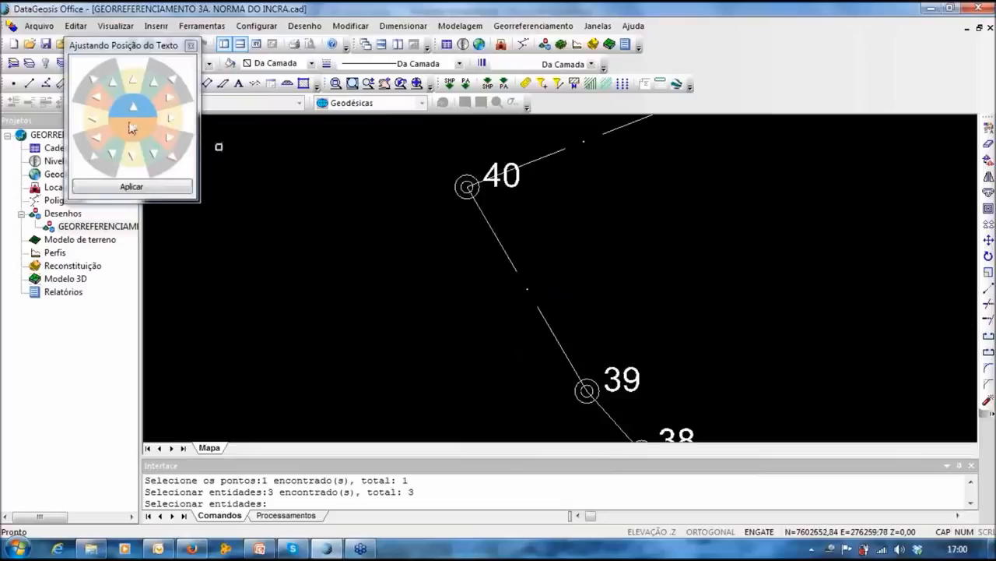
Step: Set the labels to the left-of-point position and apply it
click(130, 159)
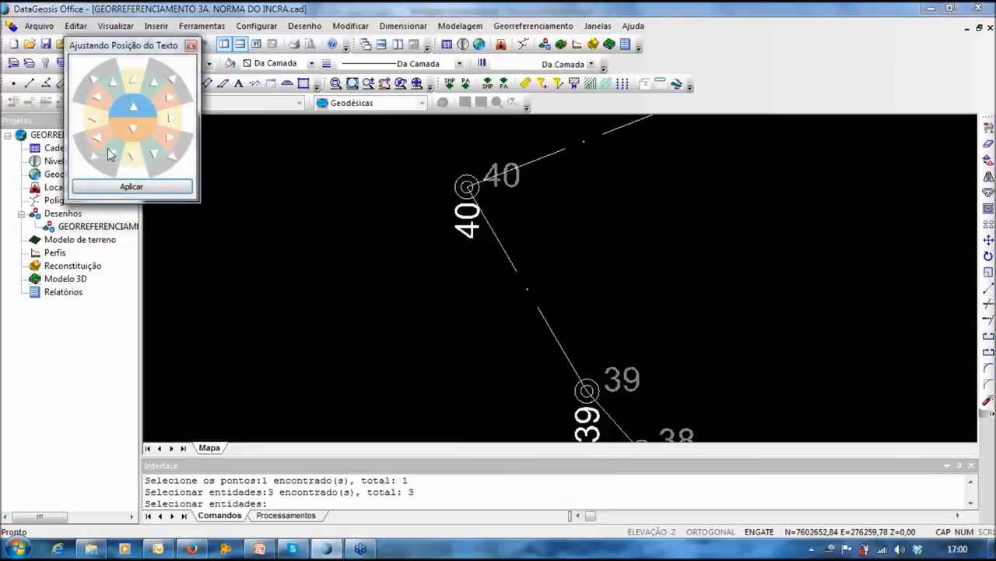
click(113, 156)
click(95, 137)
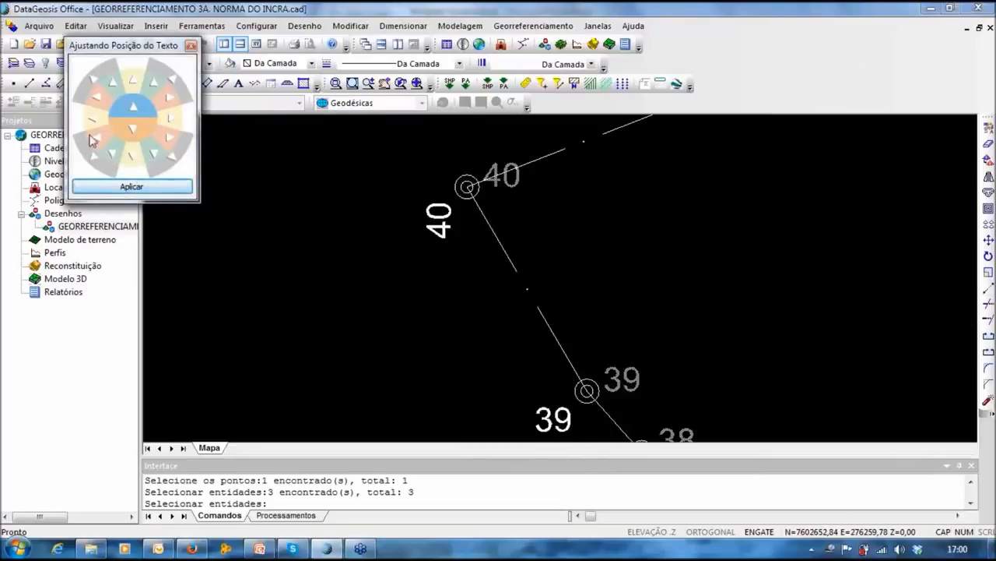
click(92, 118)
click(170, 189)
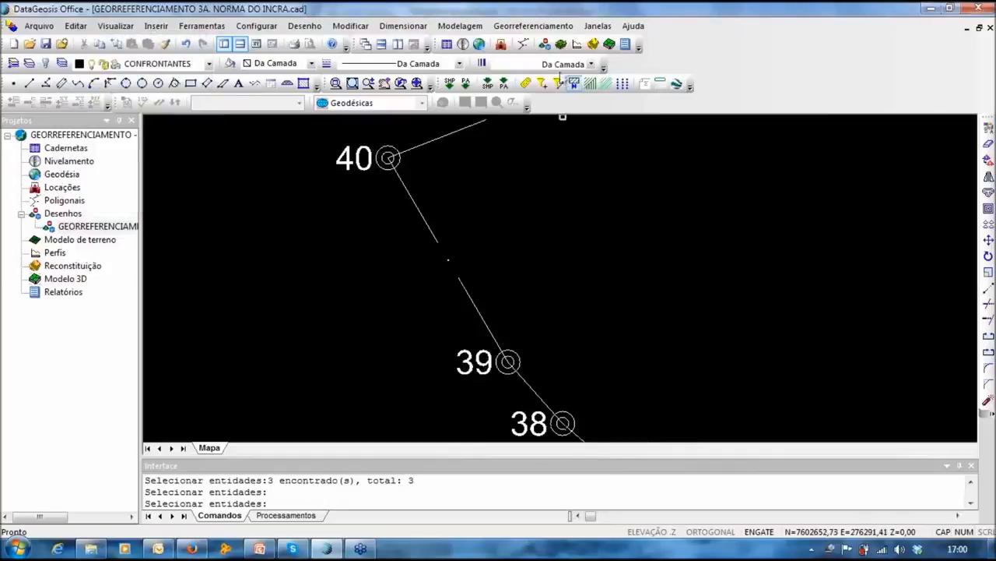
Step: Switch the labels of points 37–40 off and then back on
click(533, 26)
mouse_move(576, 133)
click(723, 149)
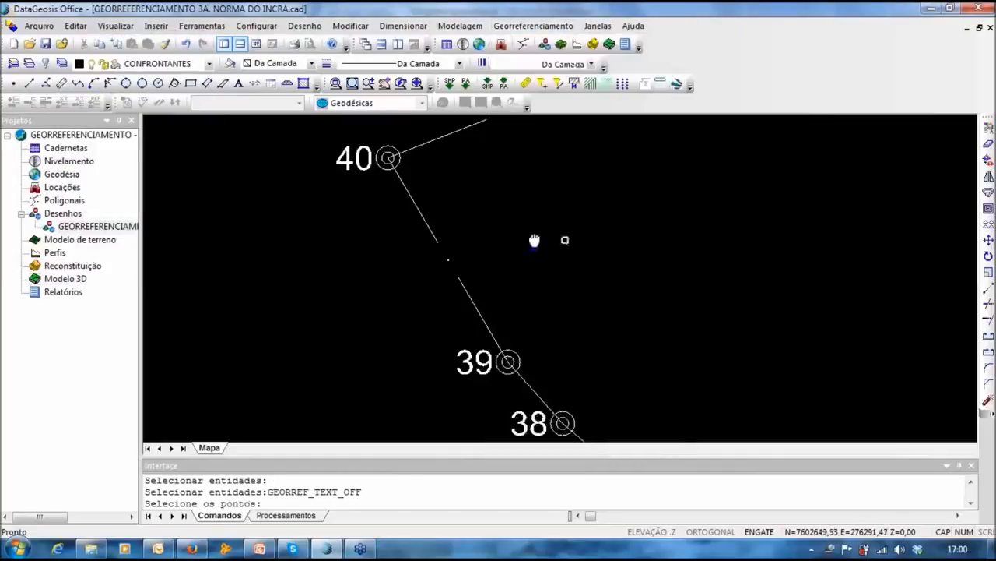
scroll(517, 243, down, 3)
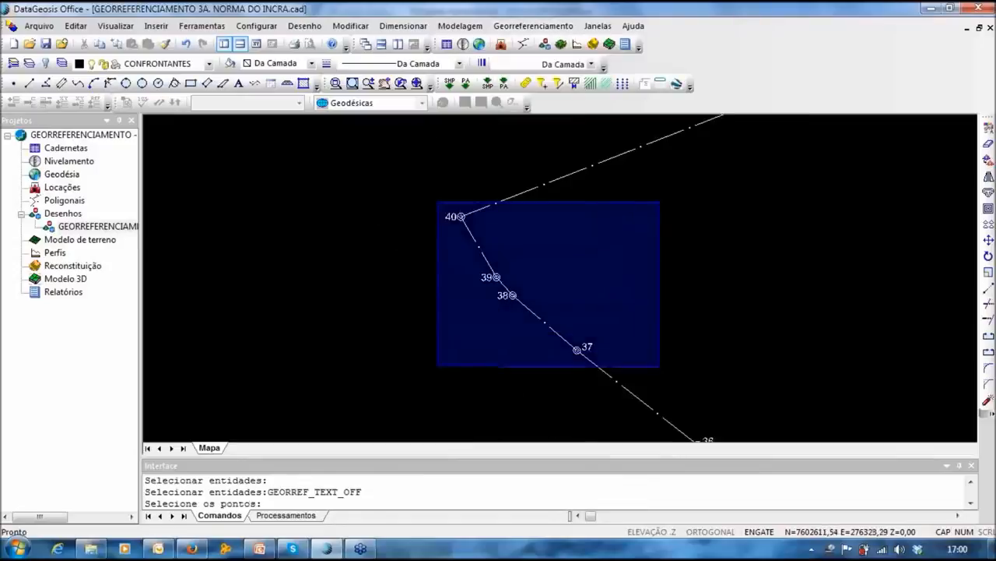
click(661, 368)
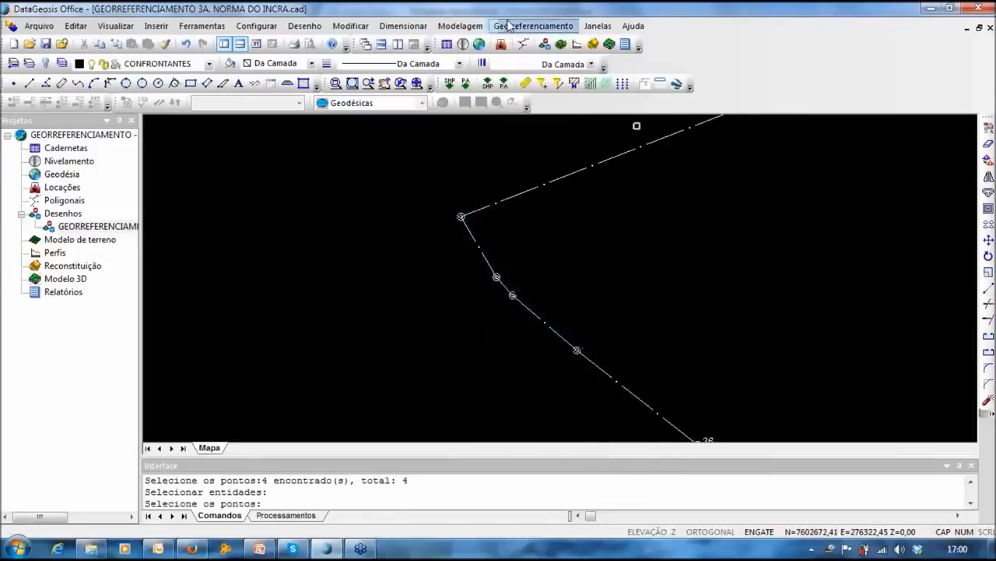
click(506, 25)
mouse_move(542, 138)
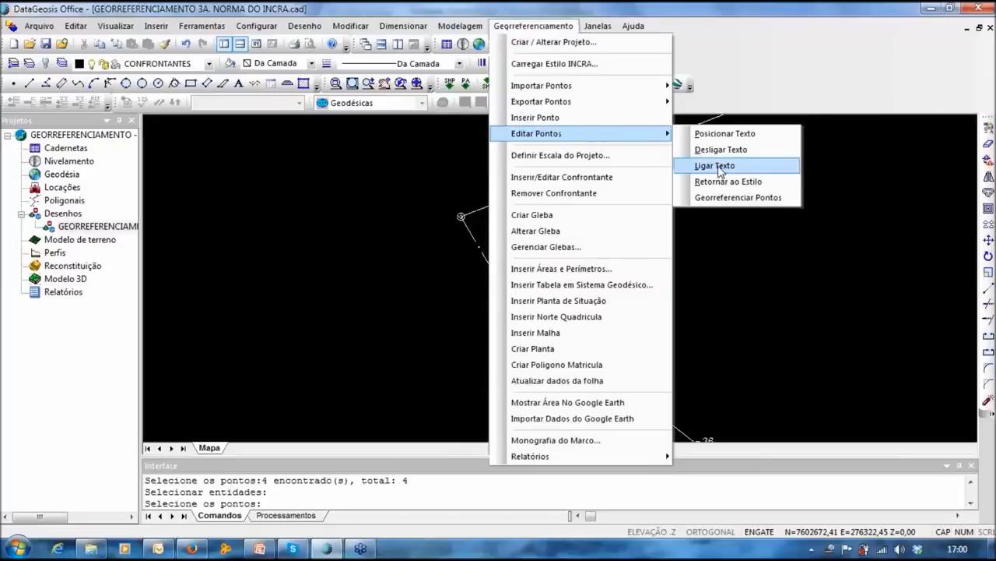
click(715, 165)
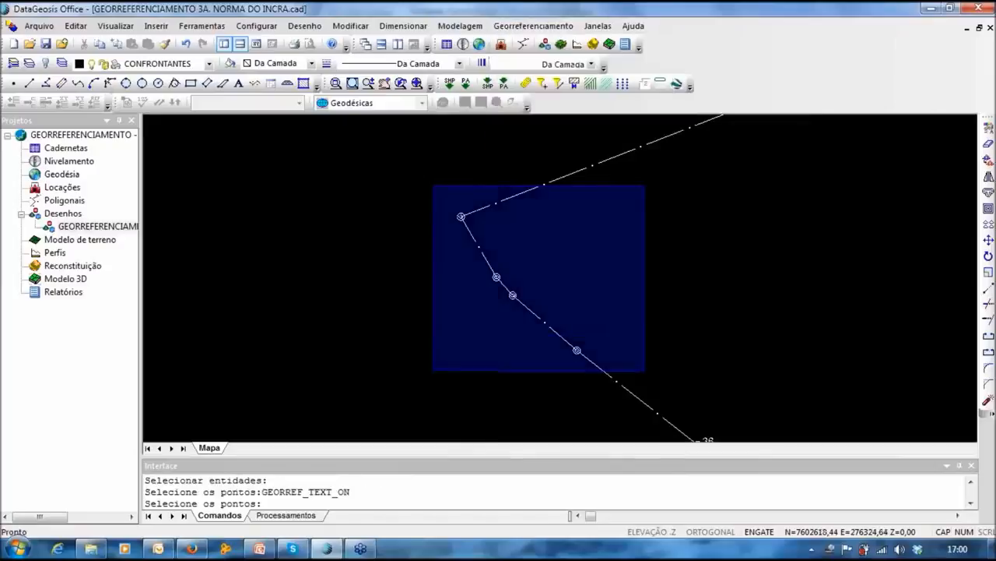
Step: Restore the labels of points 38–40 to the default style, right of their markers
click(524, 26)
mouse_move(580, 138)
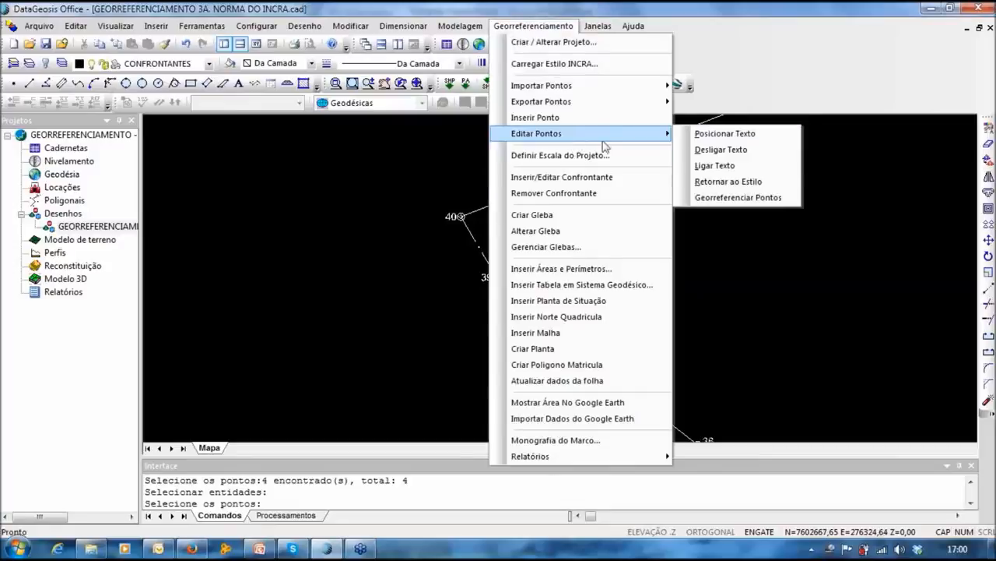
click(733, 182)
drag(380, 199, 561, 318)
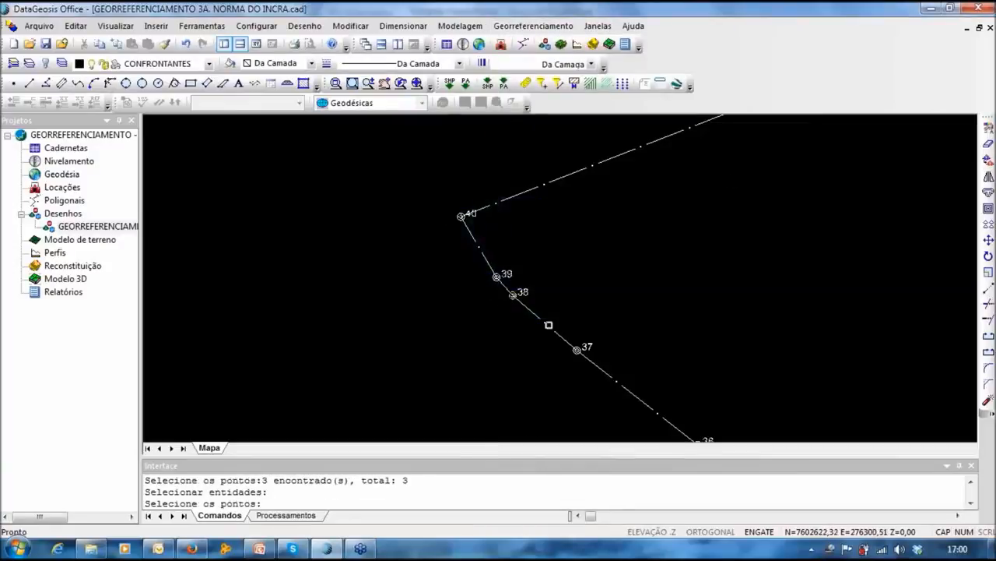
mouse_move(569, 275)
middle_down()
mouse_move(422, 166)
mouse_move(441, 118)
middle_up()
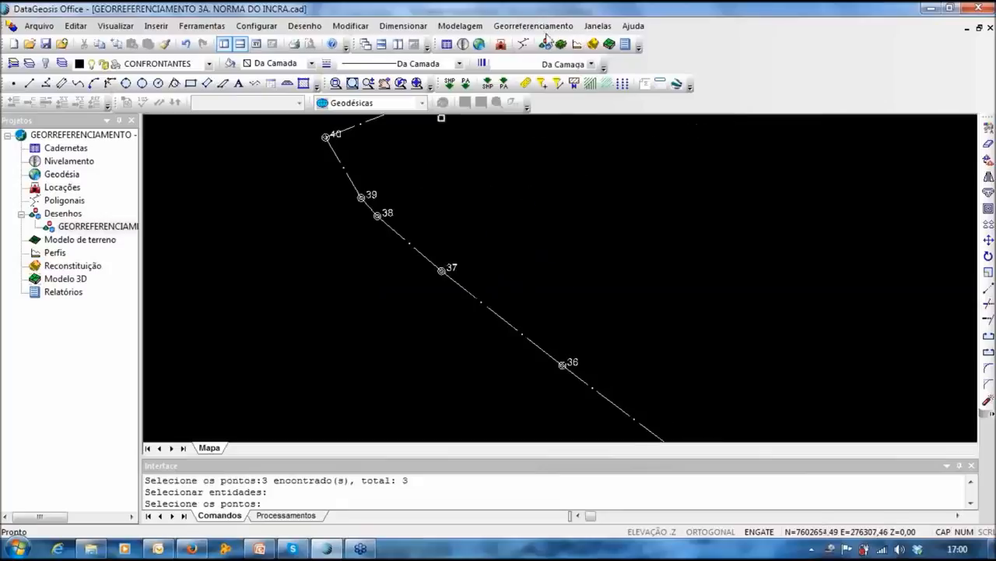
click(533, 26)
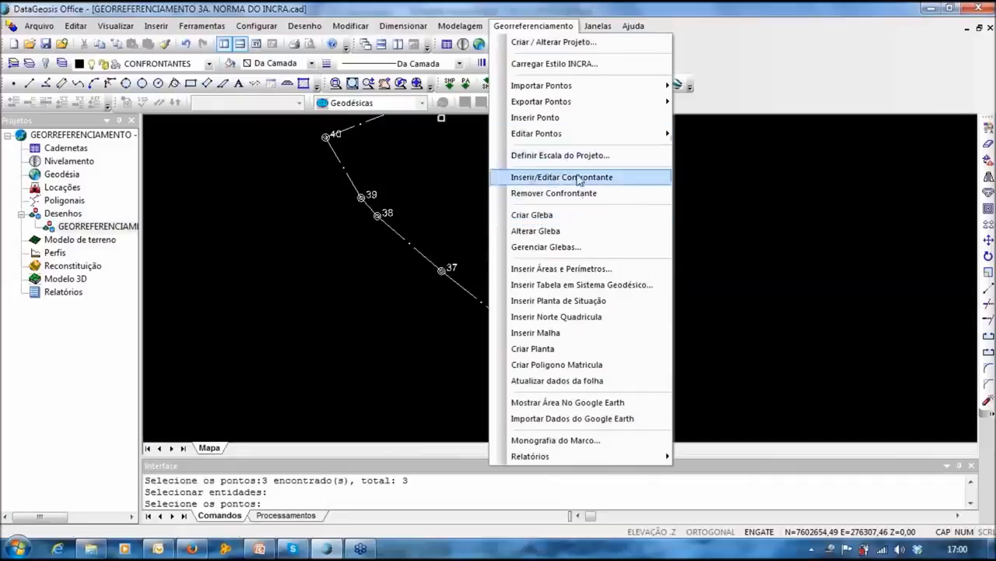
Step: Start Criar Gleba, window-select the parcel boundary and mark inside the first parcel
click(519, 216)
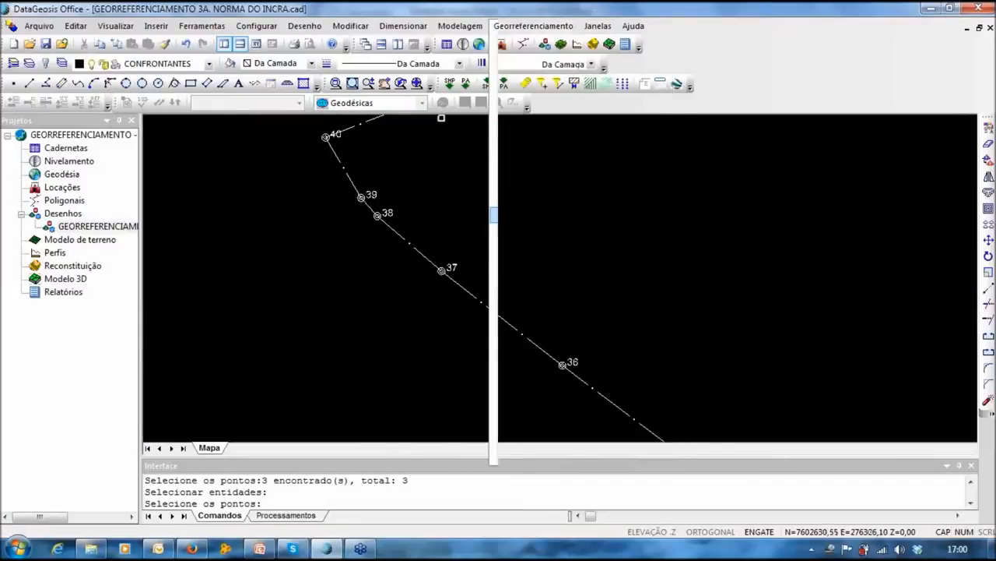
scroll(458, 238, down, 3)
drag(340, 167, 663, 425)
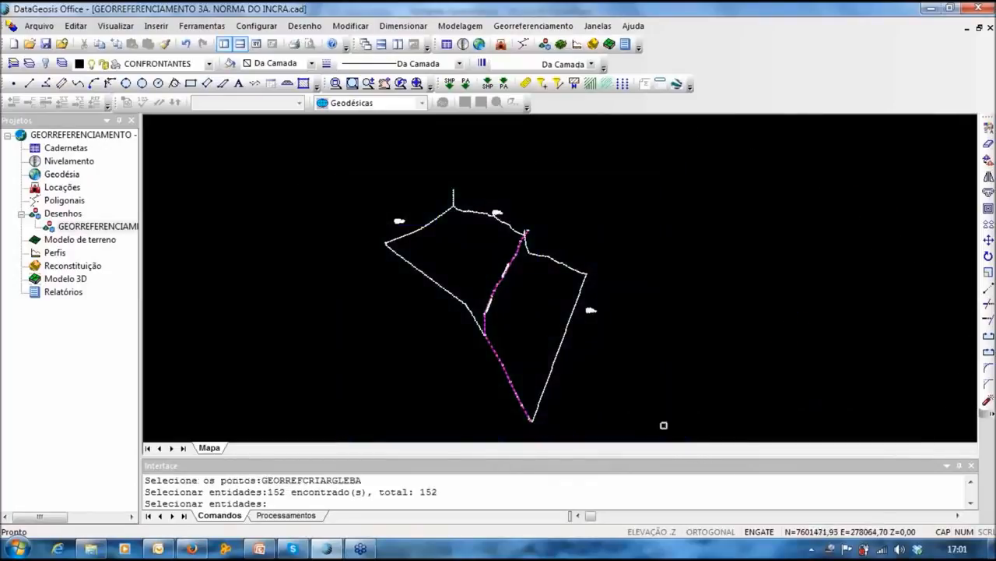
key(Return)
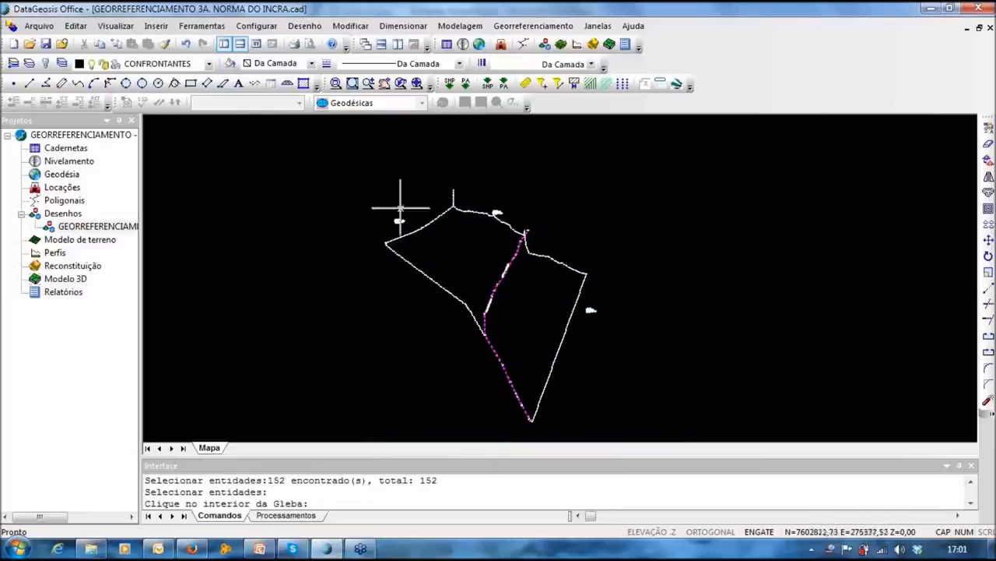
click(461, 244)
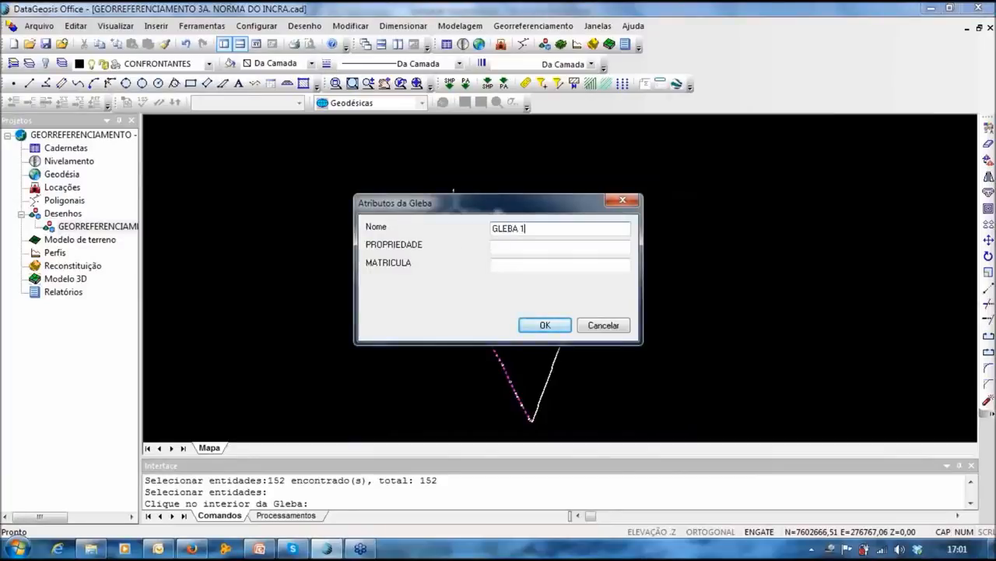
Step: Set property SITIO DAS ANDORINHAS and matrícula 9.876, then create GLEBA 1
key(Tab)
text(FAZEN)
text(SITIO DAS A)
text(NDORINHAS)
text(')
key(Tab)
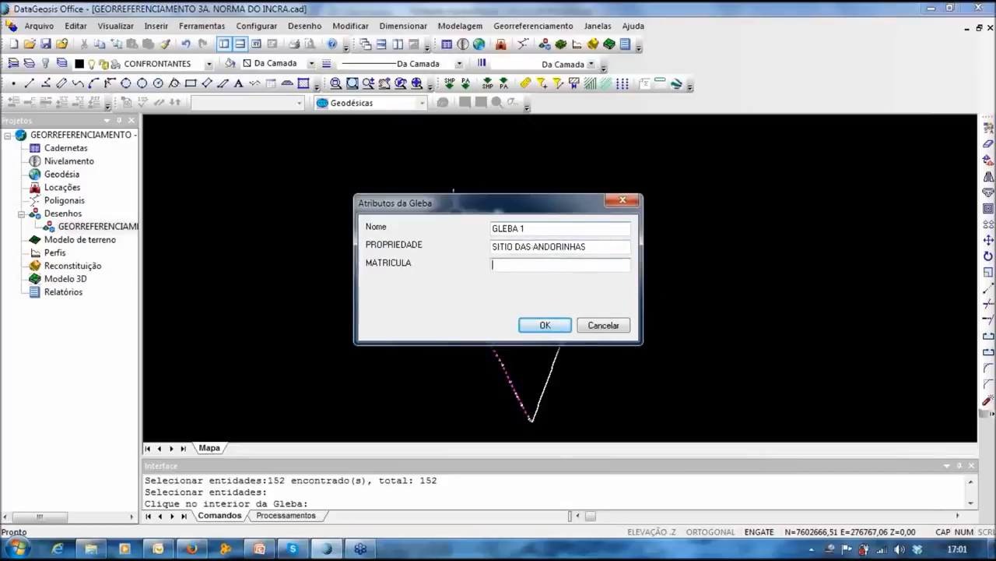
text(9.876)
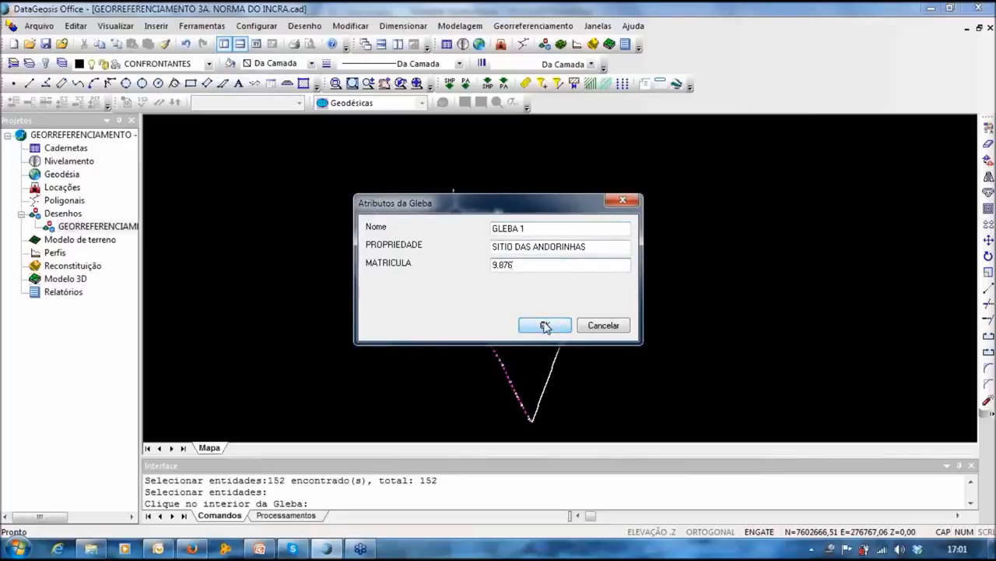
click(545, 325)
click(545, 26)
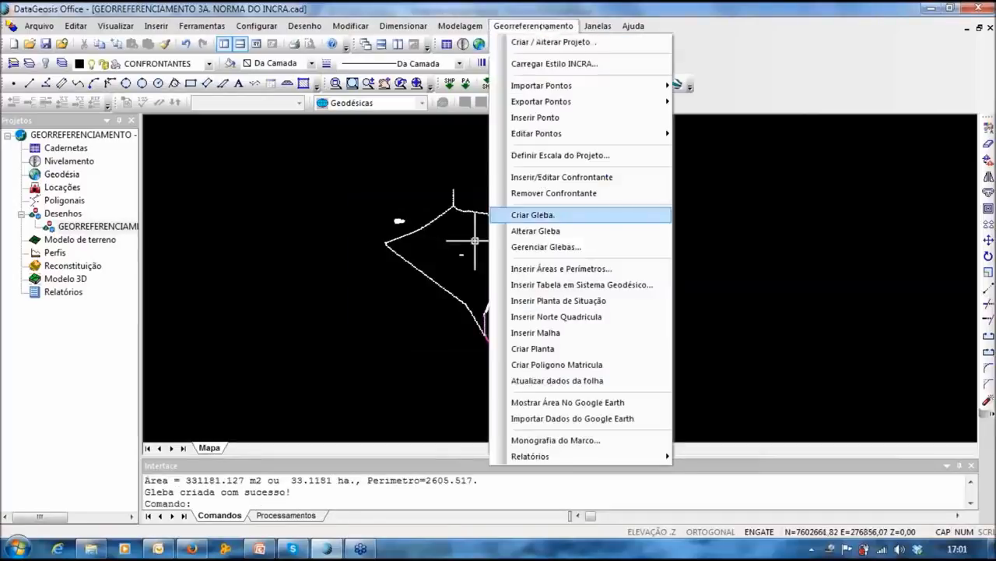
Step: Run Criar Gleba again, window-select the boundary and mark inside the second parcel
click(532, 215)
mouse_move(316, 144)
mouse_down()
mouse_move(673, 440)
mouse_move(654, 433)
mouse_up()
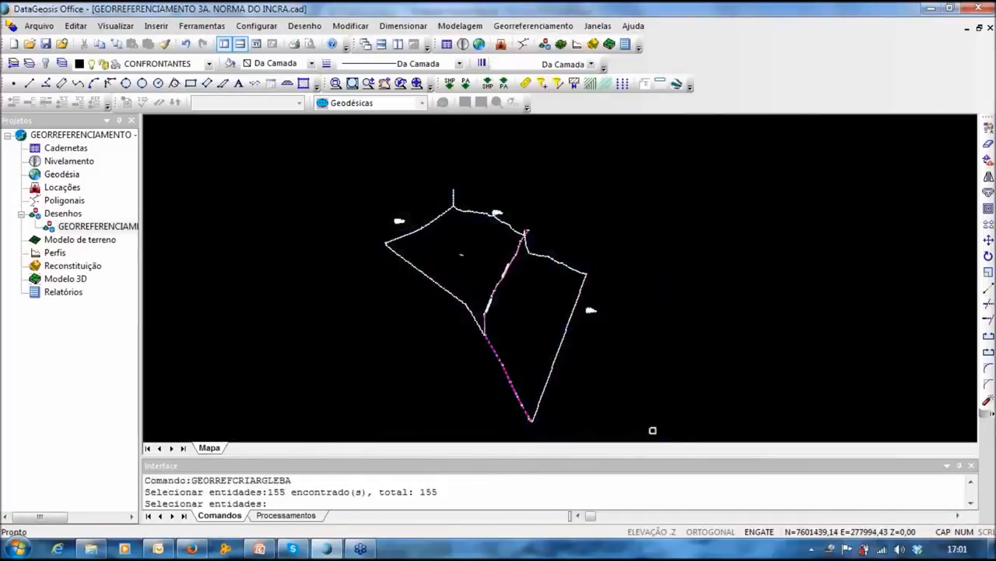
key(Return)
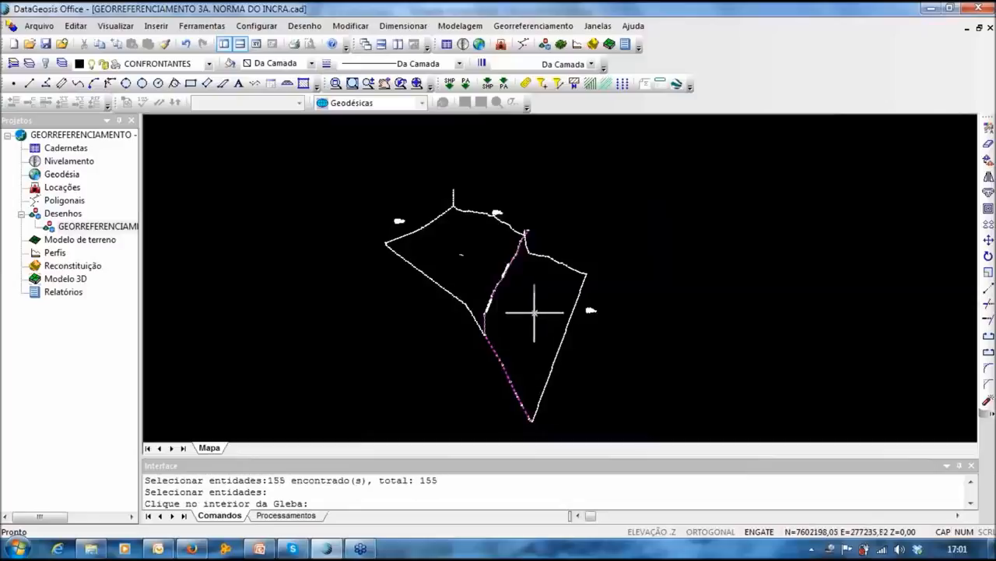
click(534, 312)
Step: Enter name GLEBA 2, property SITIO DAS ANDORINHAS and matrícula 9.976, then create it
text(GLEBA 2)
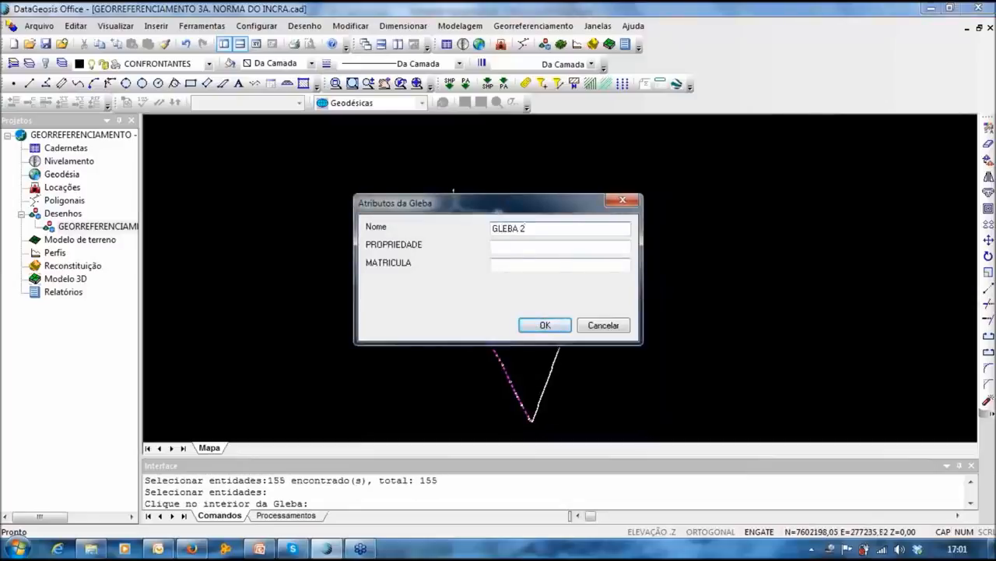
key(Tab)
text(STIO)
text(TIO DAS A)
text(NDORINHAS)
click(494, 264)
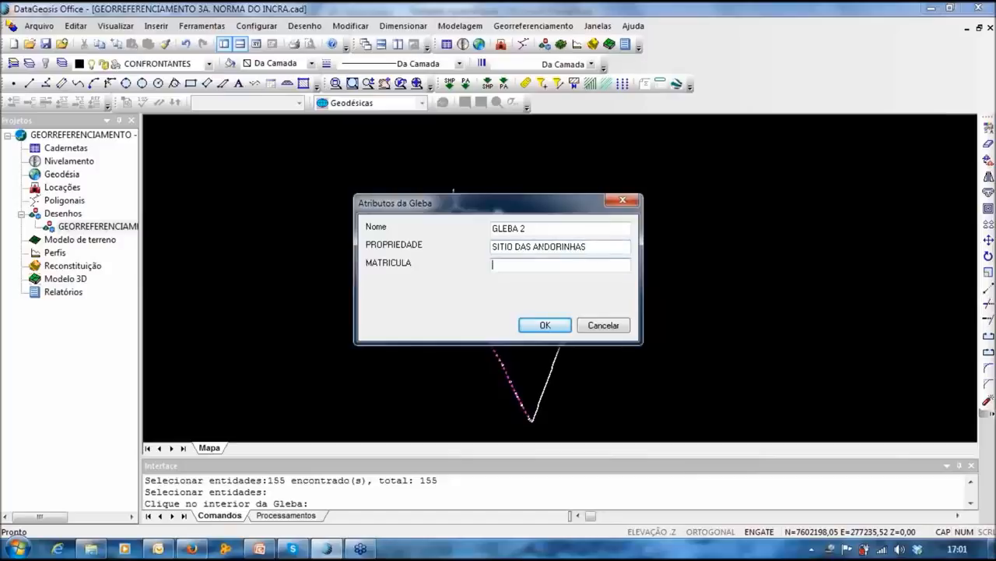
text(9.976)
click(544, 326)
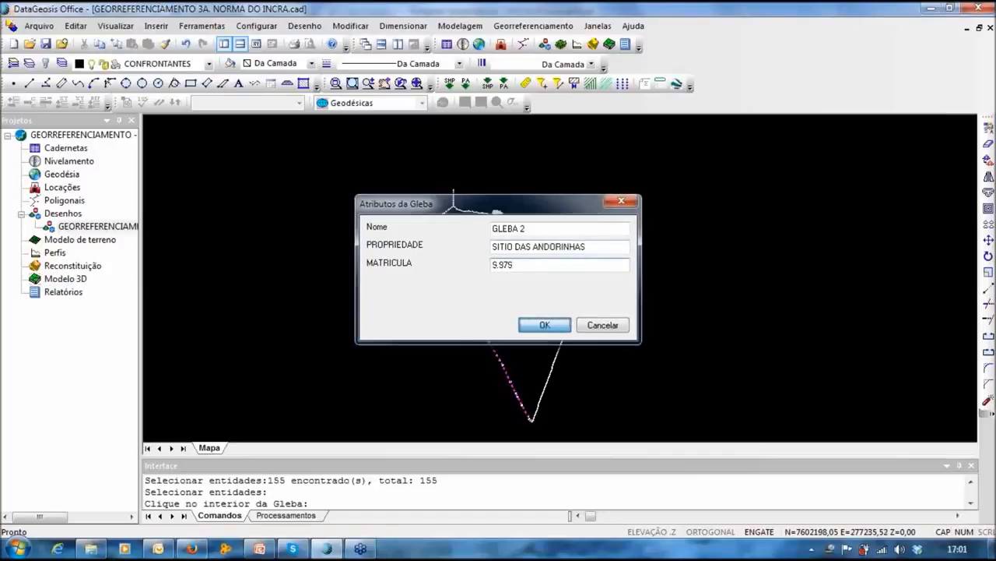
scroll(483, 285, up, 3)
scroll(423, 363, up, 5)
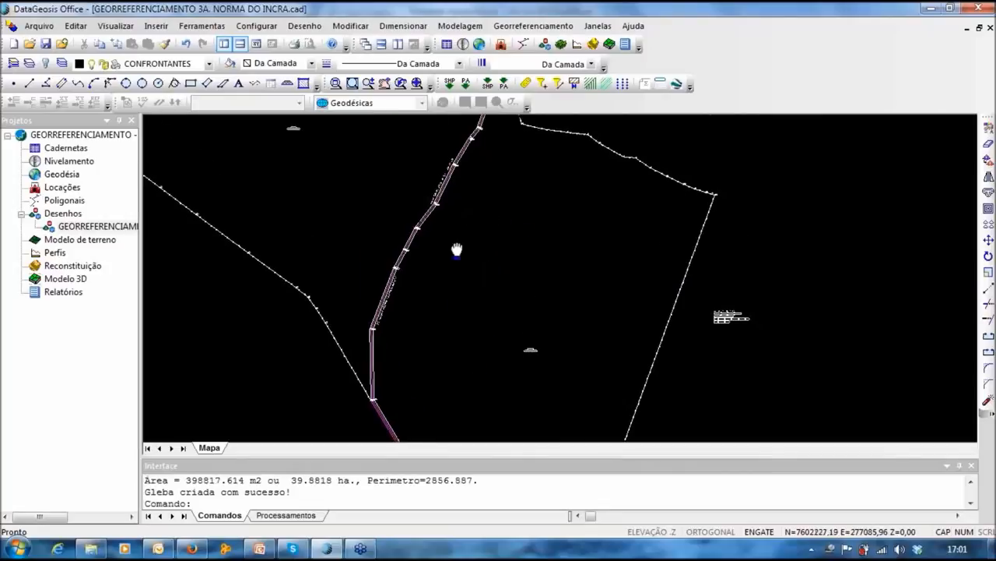
scroll(494, 278, down, 6)
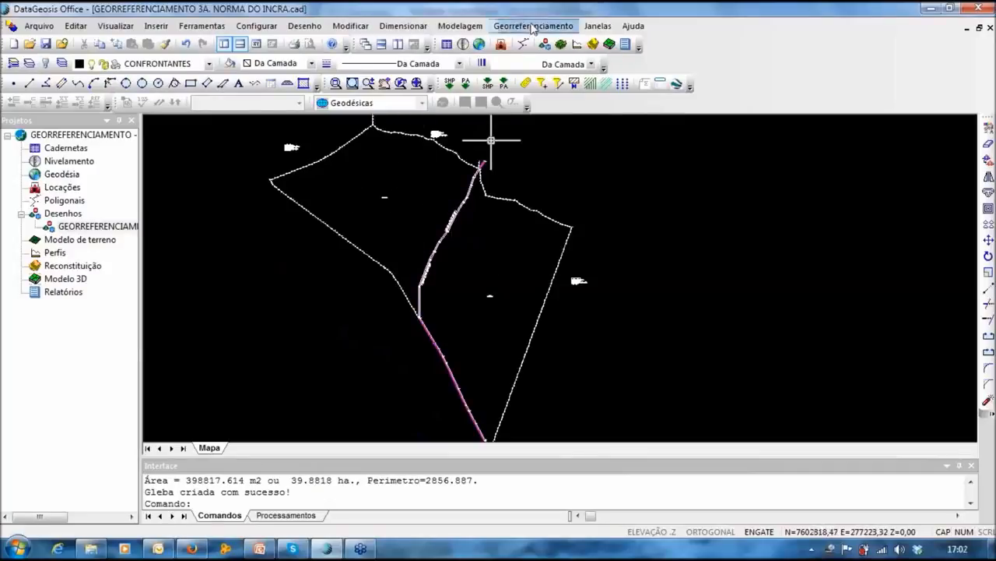
Step: Open Gerenciar Glebas and edit GLEBA 1 from the Glebas - Matrículas list
click(532, 27)
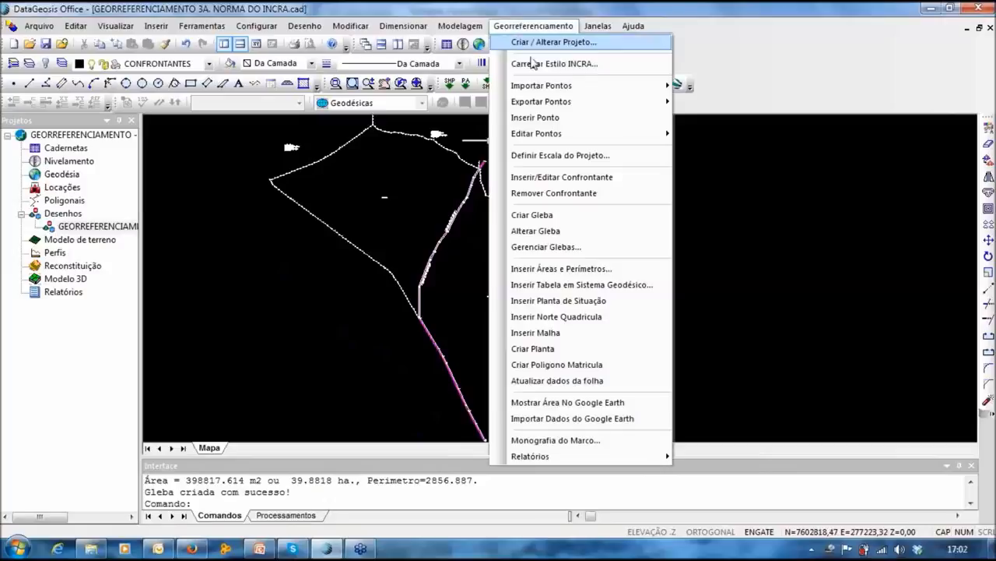
click(536, 247)
click(331, 225)
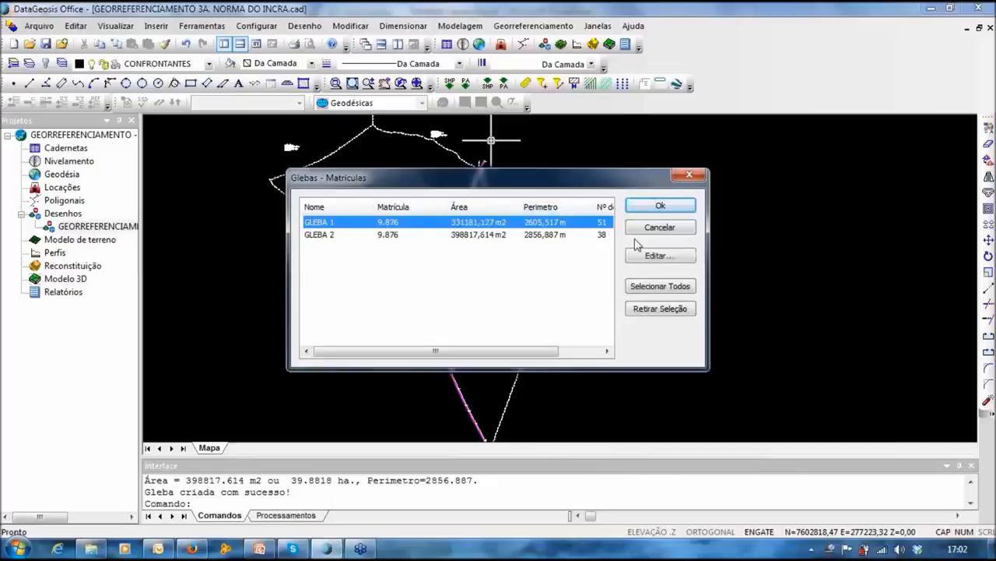
click(658, 257)
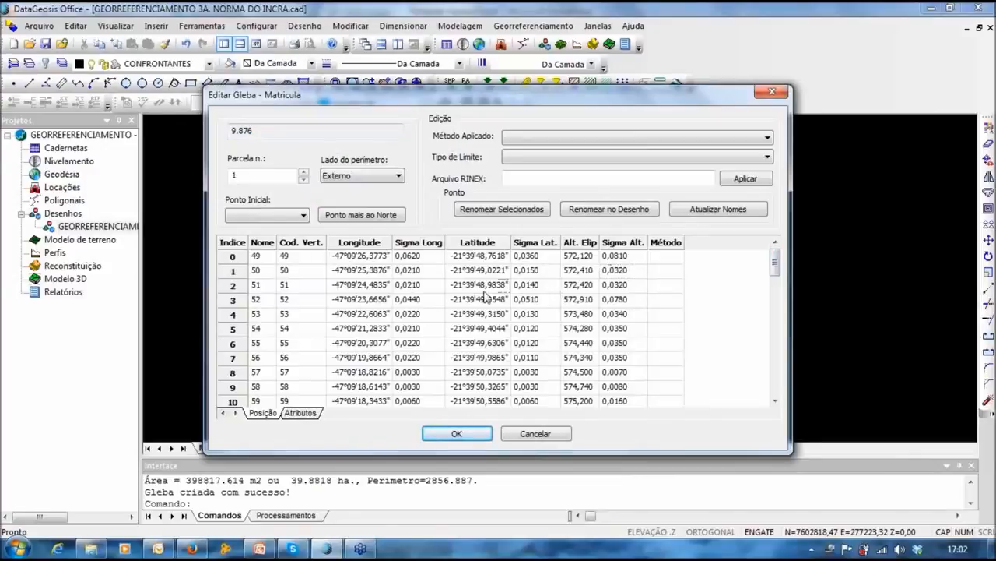
click(347, 257)
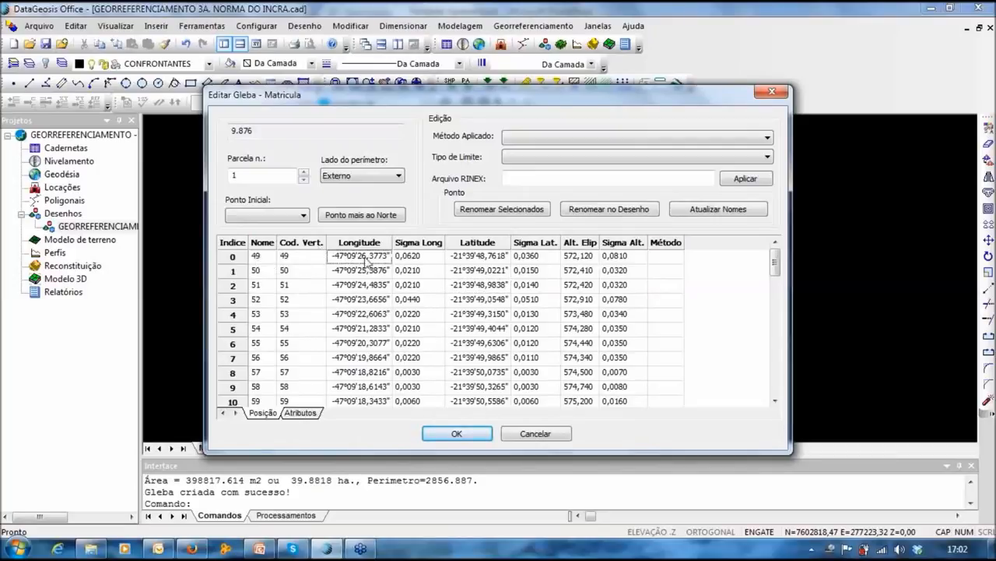
click(661, 258)
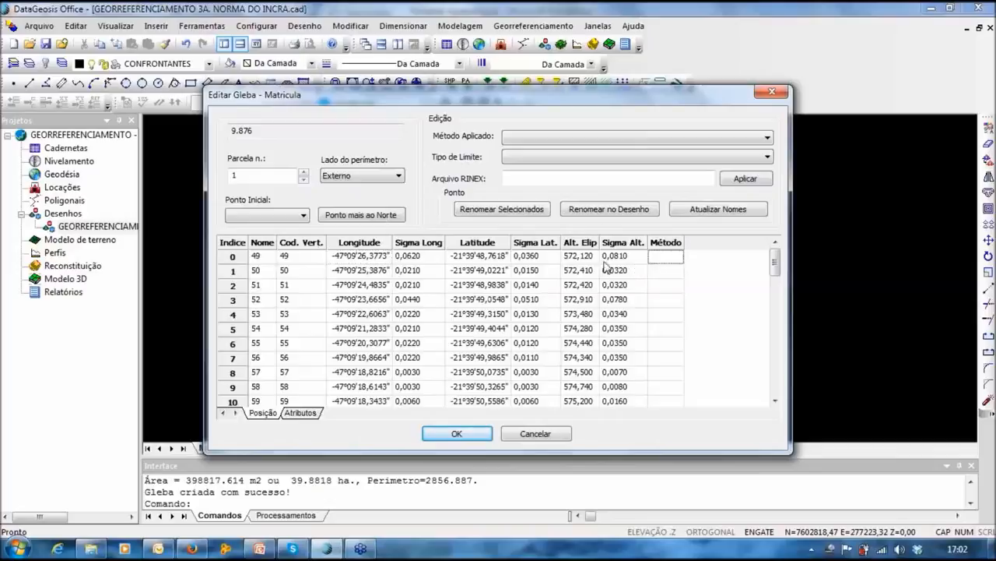
click(397, 274)
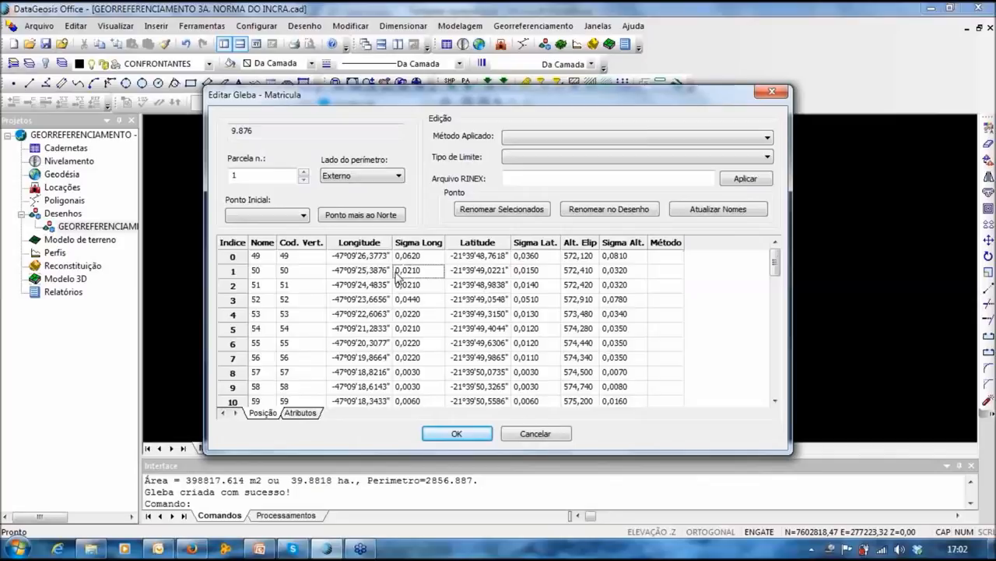
scroll(399, 274, down, 1)
scroll(412, 296, down, 2)
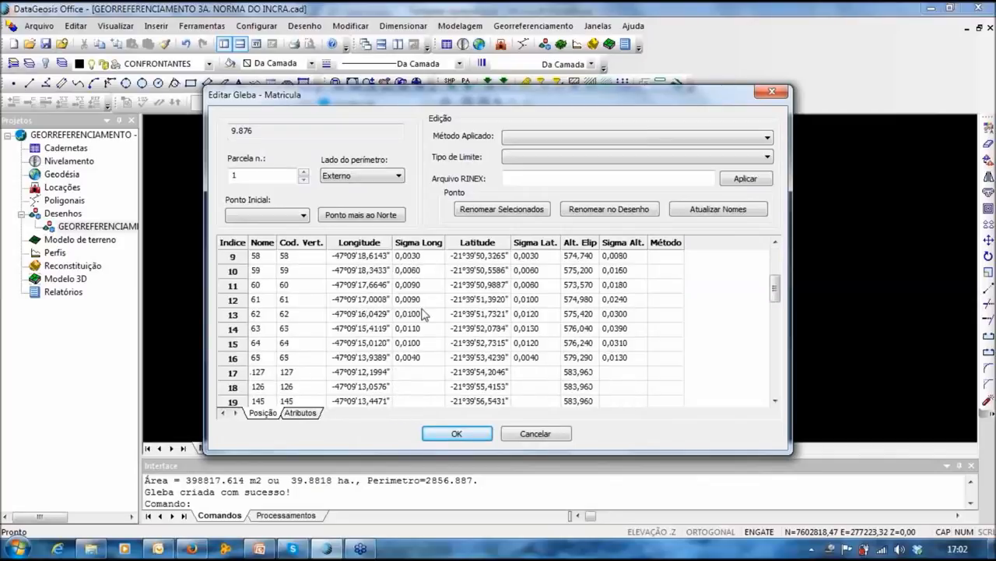
scroll(521, 348, up, 3)
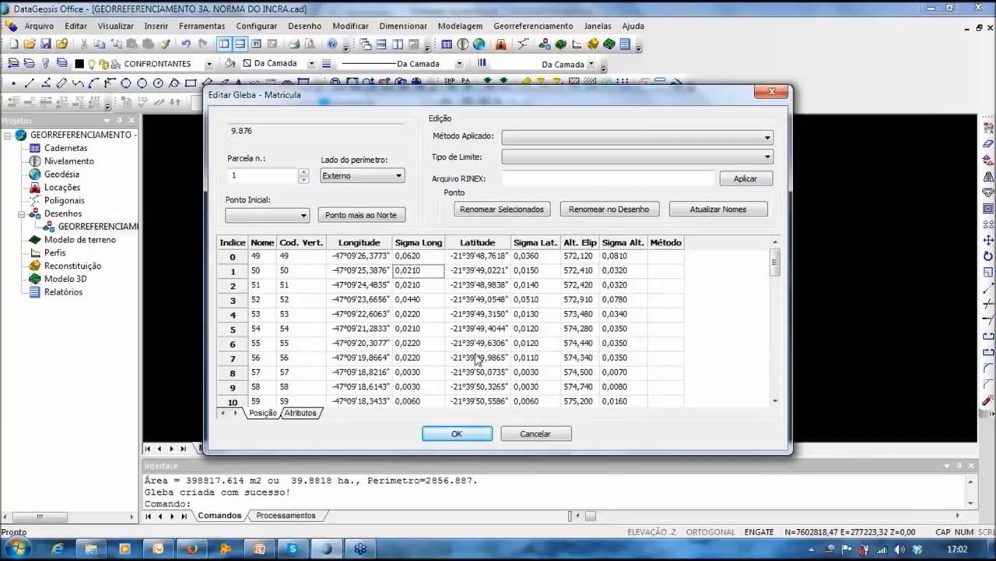
drag(676, 331, 396, 349)
click(397, 351)
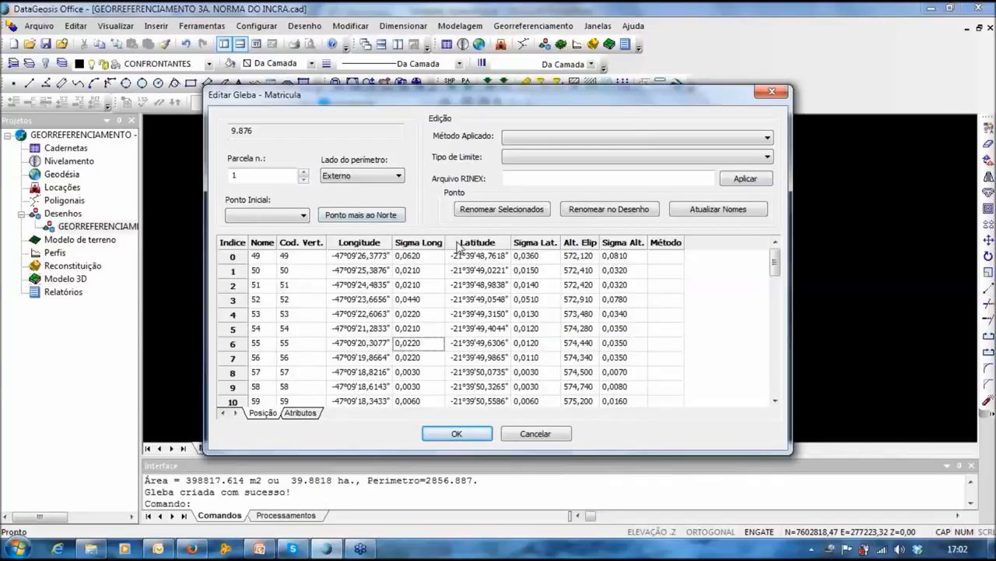
drag(257, 314, 663, 316)
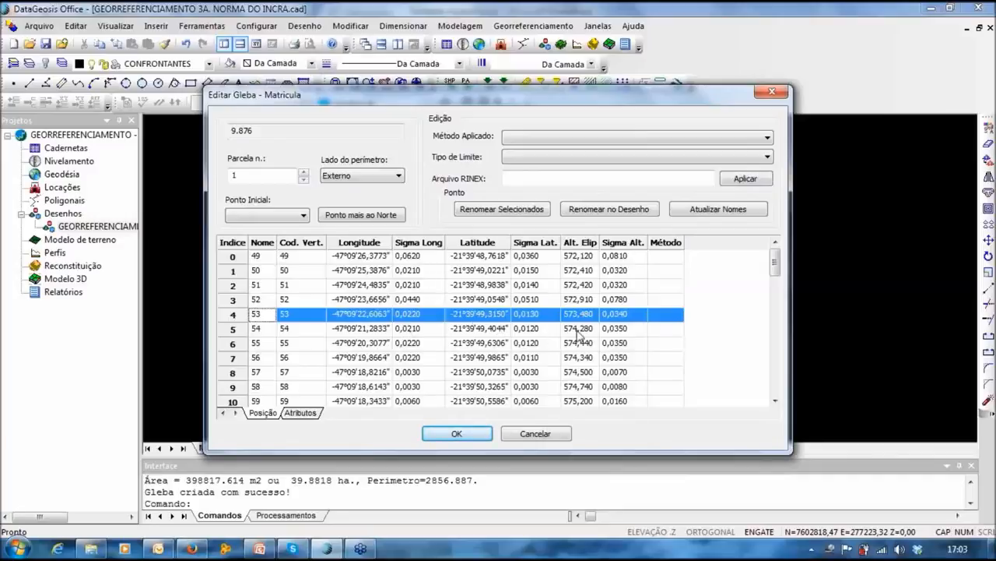
click(549, 331)
drag(260, 315, 668, 319)
Step: Set the Método of all measured vertices to PG6 = RTK convencional
drag(668, 257, 668, 381)
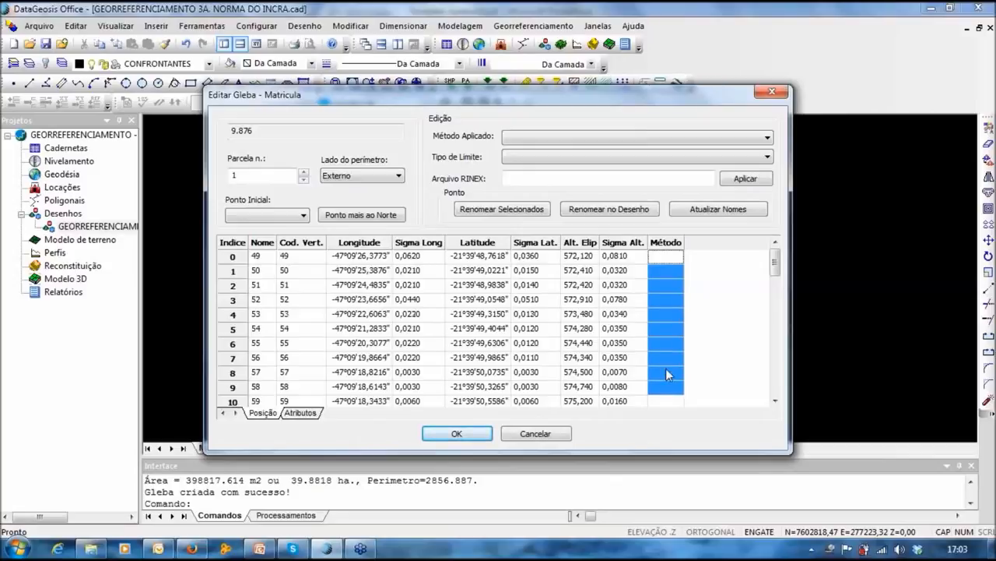
mouse_move(667, 392)
mouse_down()
mouse_move(671, 404)
mouse_move(673, 378)
mouse_up()
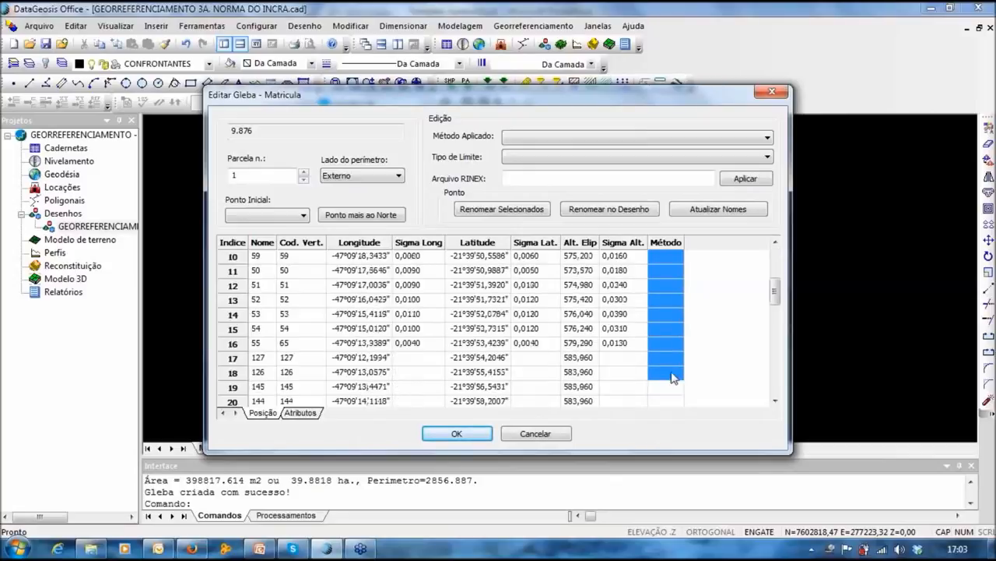
click(634, 137)
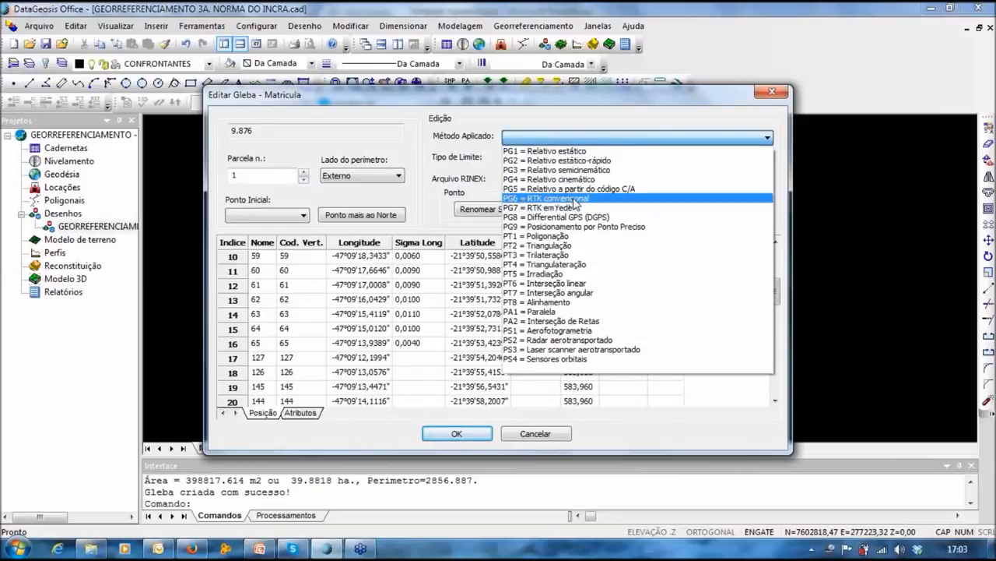
click(576, 199)
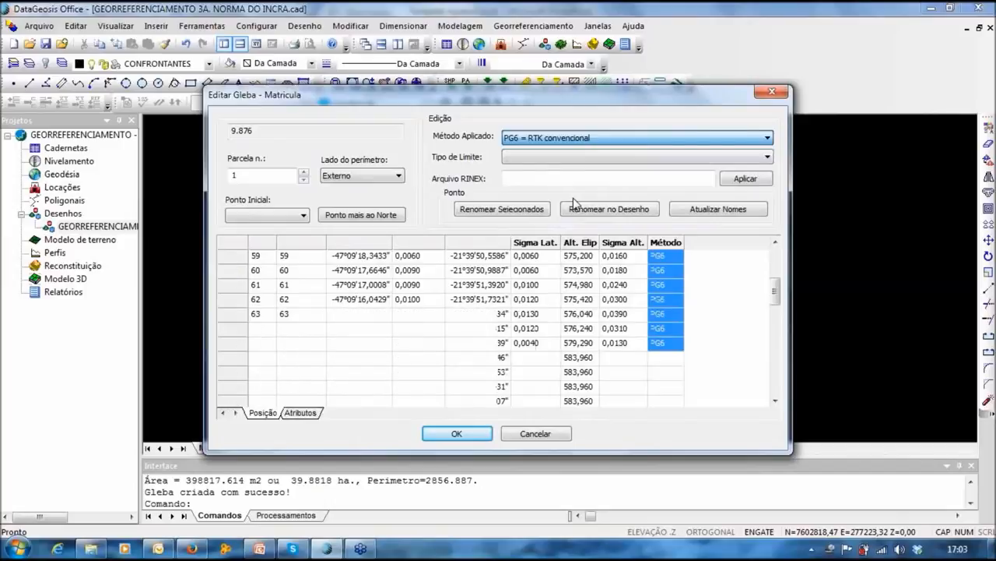
Step: Set points 127 through 111 to PA1 = Paralela
click(352, 362)
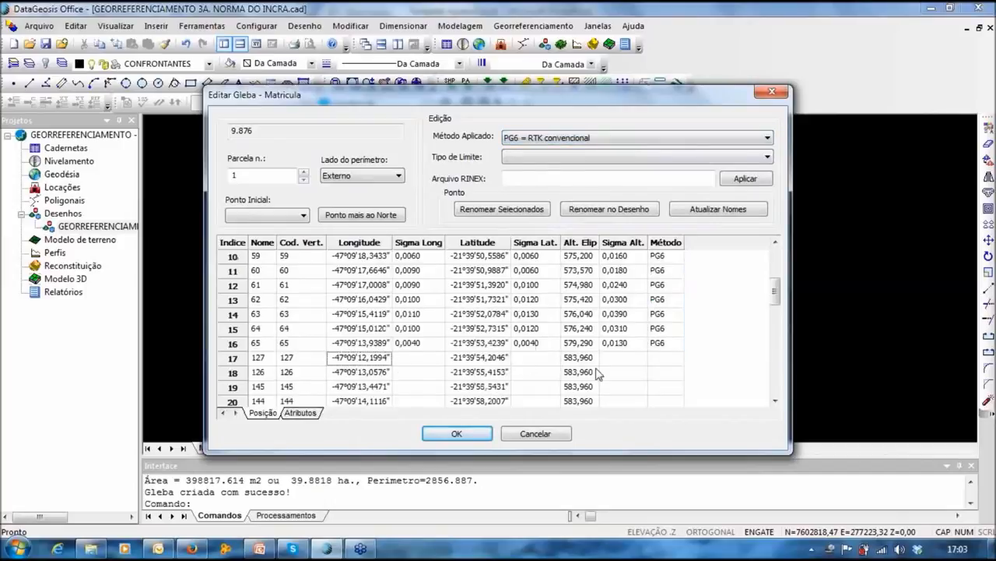
click(671, 359)
scroll(671, 362, down, 1)
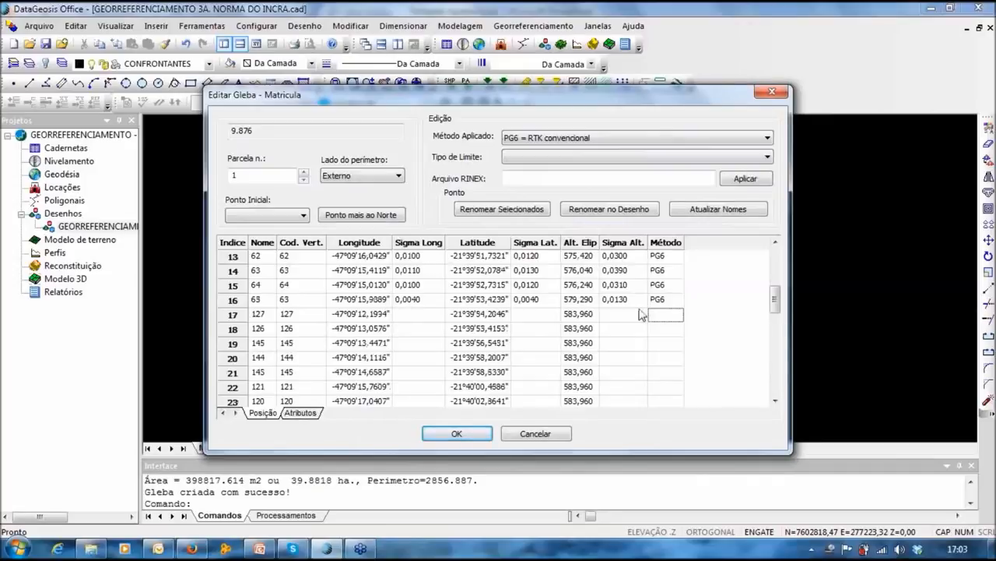
scroll(671, 323, down, 1)
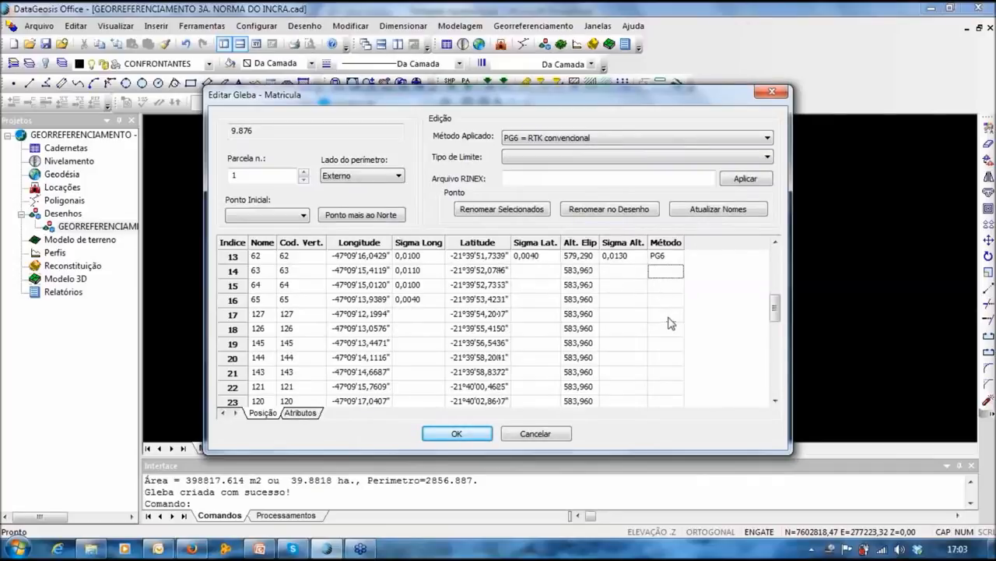
drag(670, 271, 668, 330)
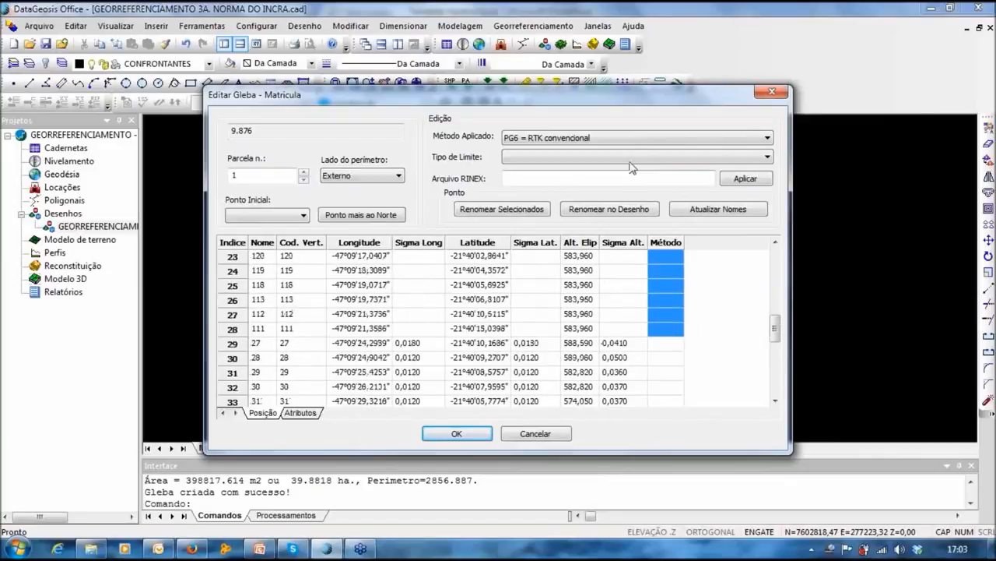
click(633, 137)
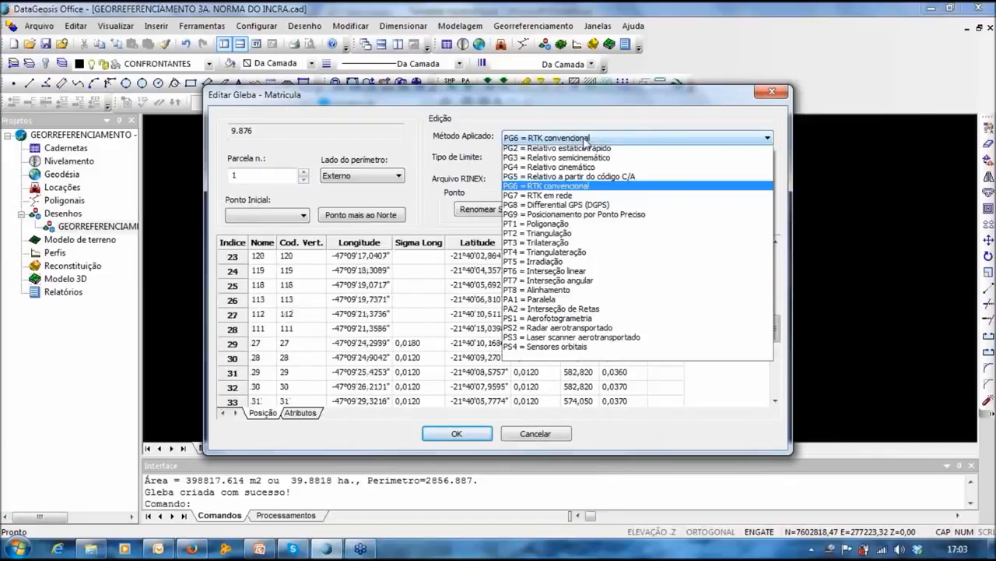
click(549, 313)
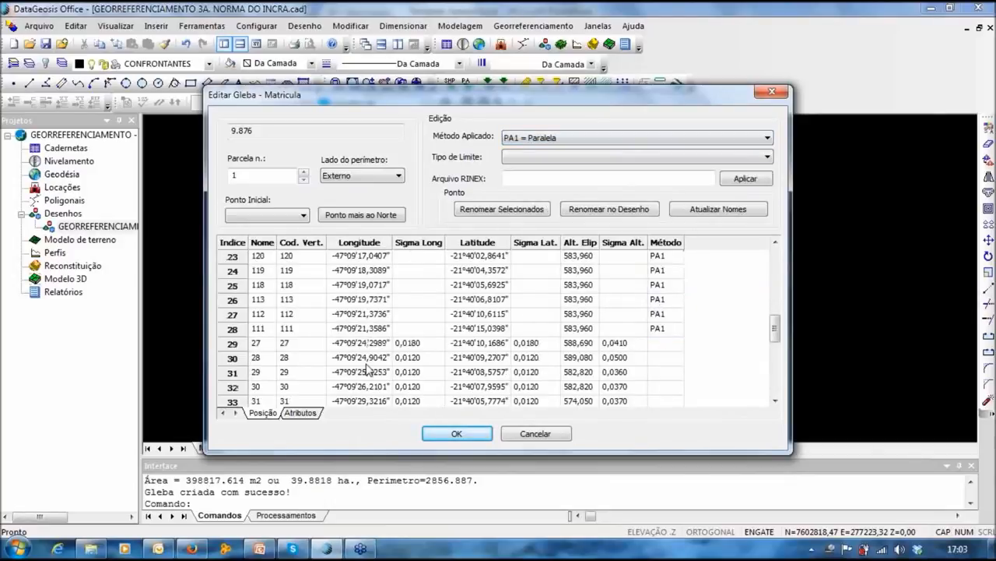
Step: Set the remaining rows to PG6 and start the perimeter at the northernmost point
scroll(368, 370, down, 1)
drag(665, 299, 665, 394)
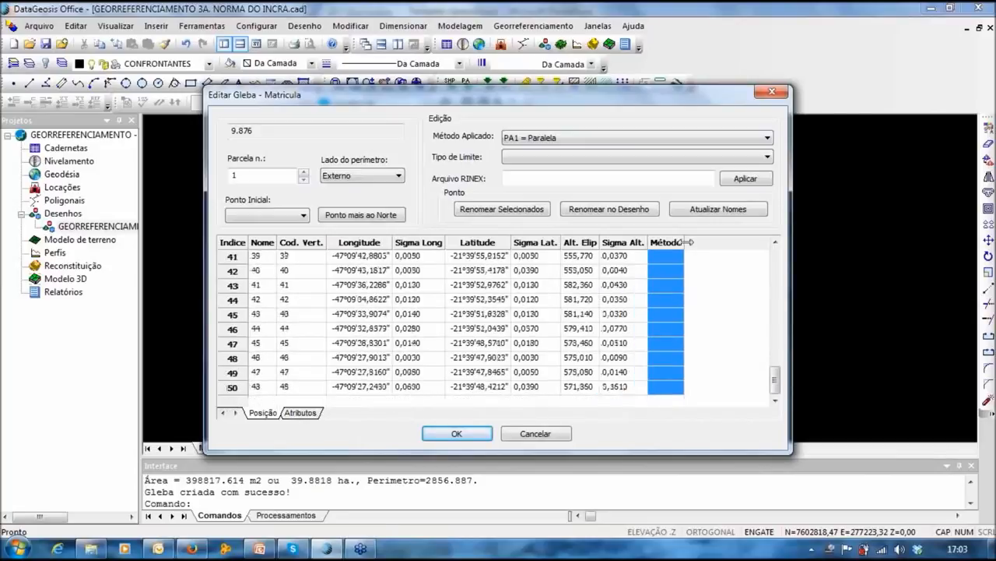
click(620, 139)
click(592, 255)
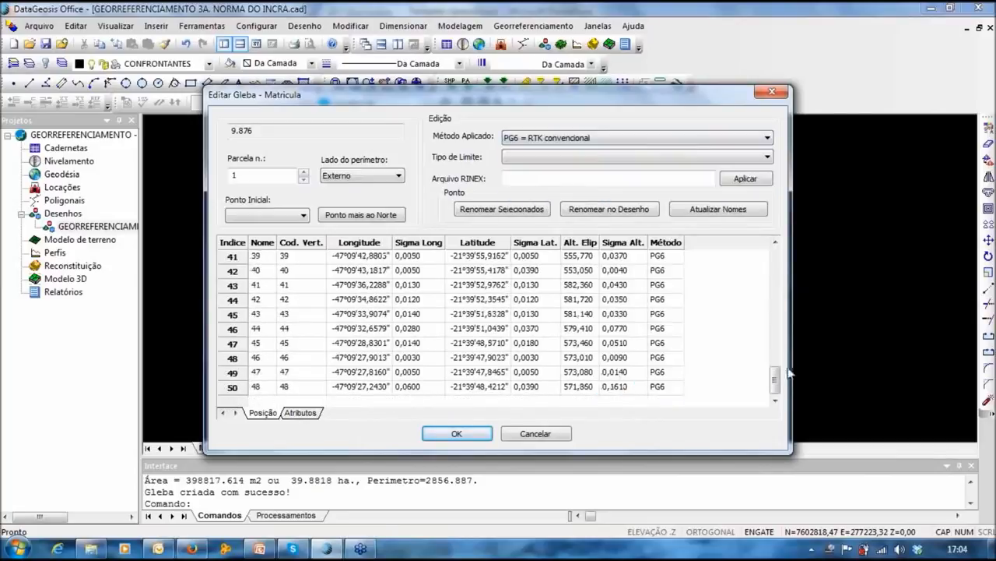
drag(778, 380, 781, 246)
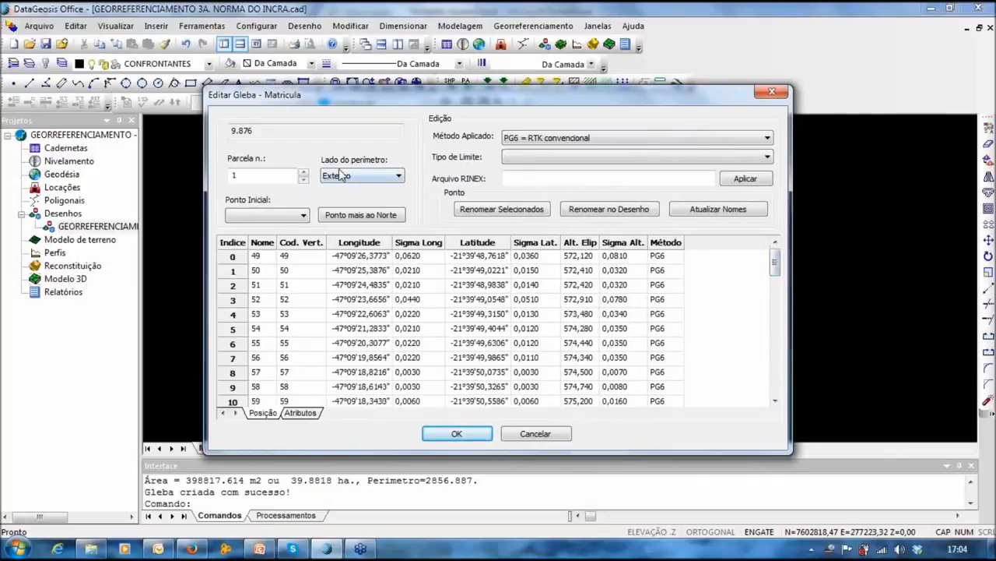
click(369, 217)
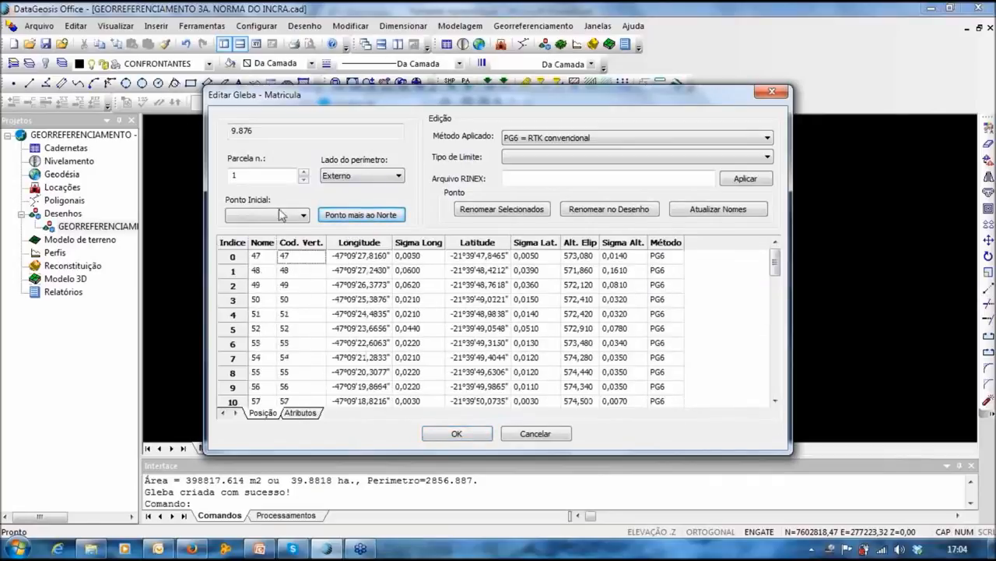
Step: Move the Editar Gleba dialog up and select the Cod. Vert. cells of points 47 through 65
drag(338, 88, 348, 36)
drag(308, 203, 366, 335)
drag(329, 274, 308, 282)
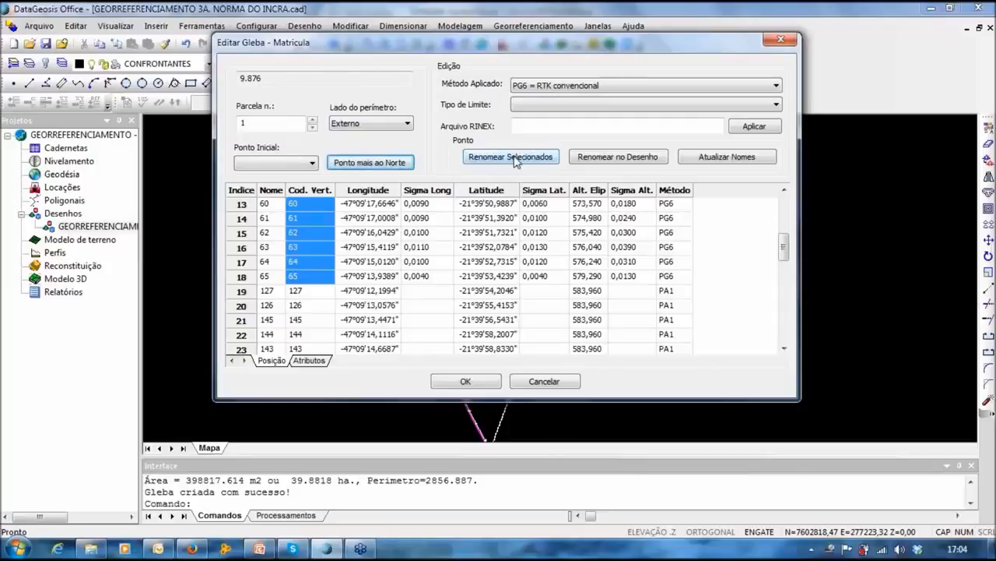
Step: Renumber the selected points as M - Marco codes starting at 0001 (ABC-M-0001 to 0019)
click(498, 160)
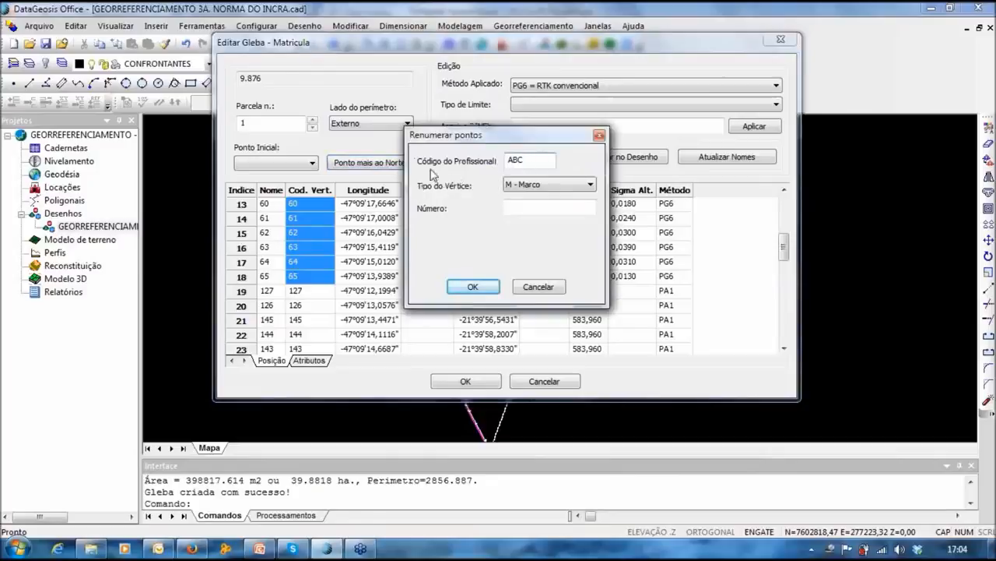
click(537, 187)
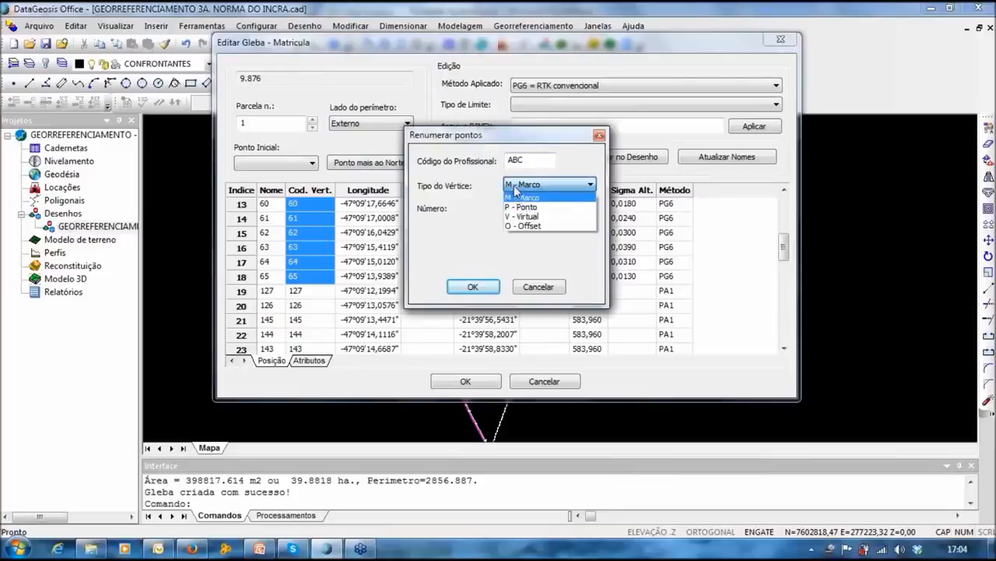
click(516, 189)
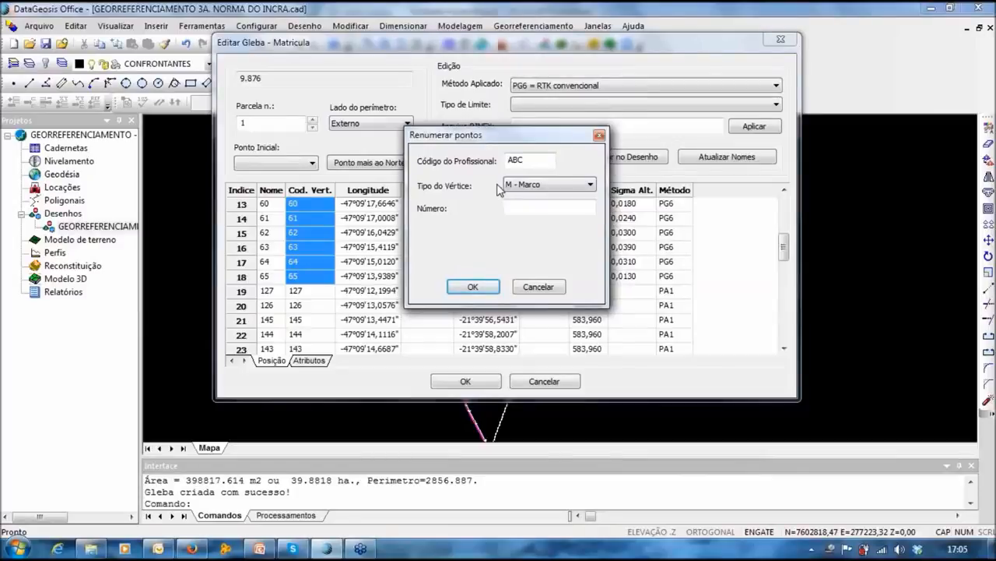
drag(527, 138, 557, 154)
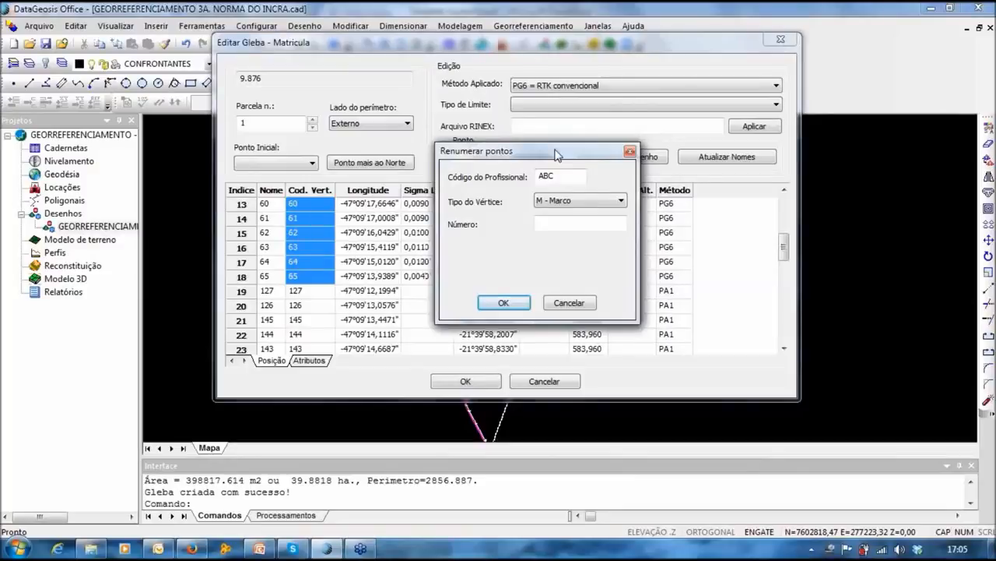
drag(556, 152, 538, 128)
click(547, 211)
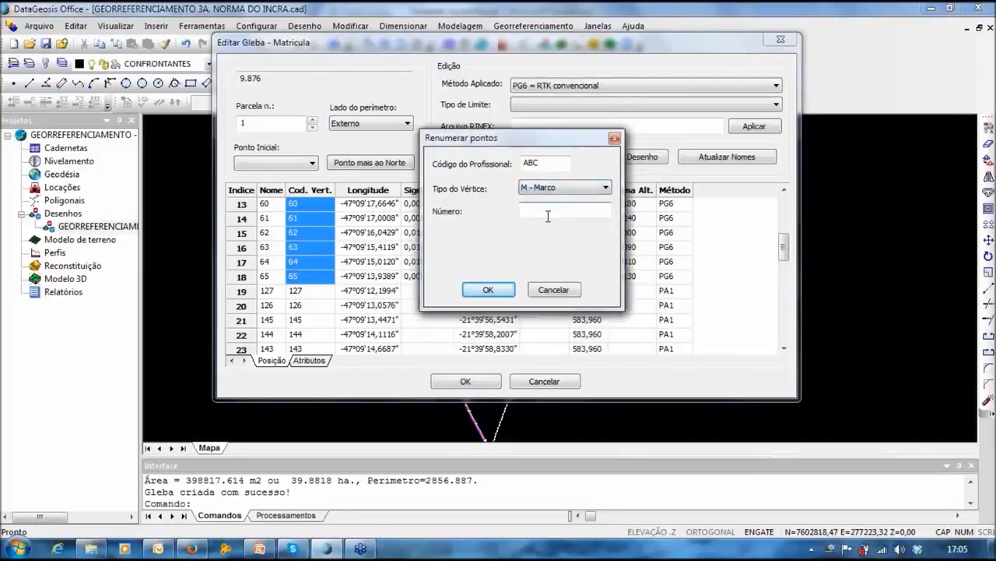
text(0001)
click(503, 291)
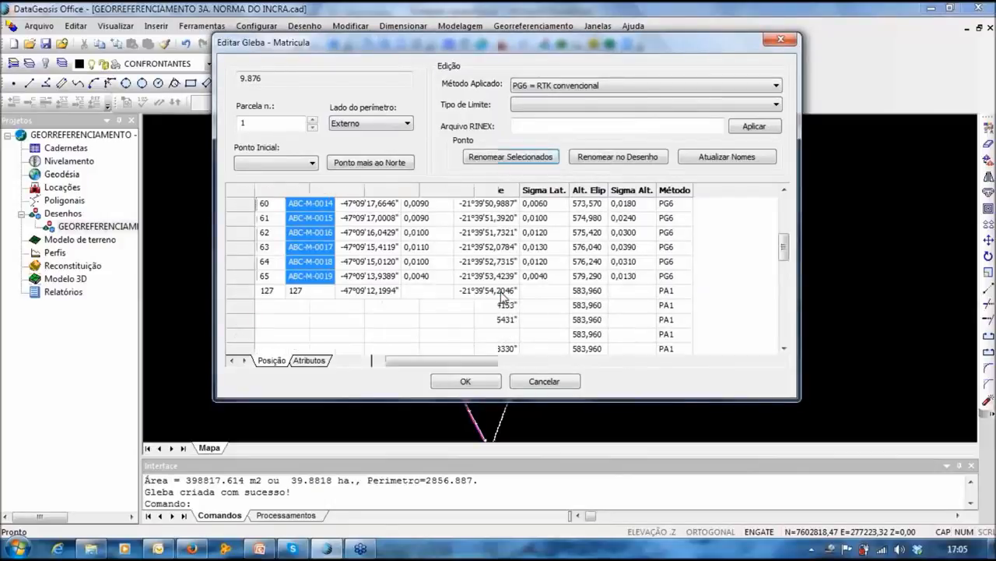
Step: Code points 127 through 111 as V - Virtual vertices from 0001 (ABC-V-0001 to 0012)
click(366, 278)
scroll(328, 280, down, 1)
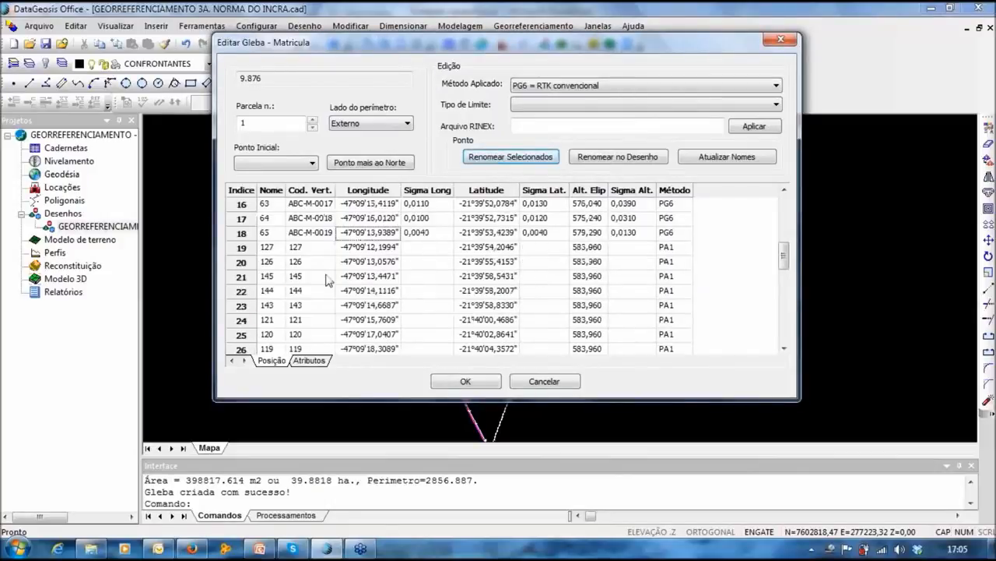
click(517, 157)
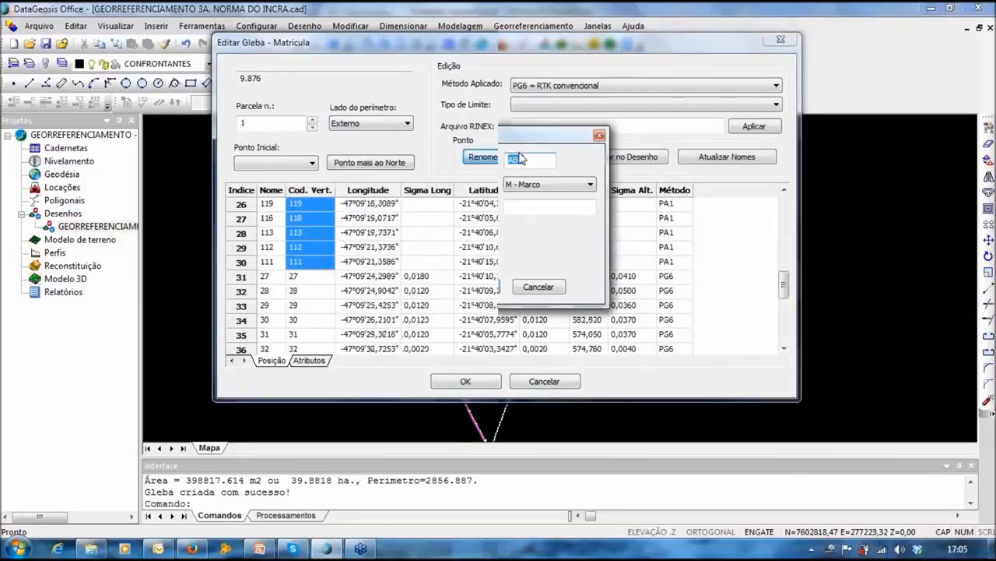
click(537, 185)
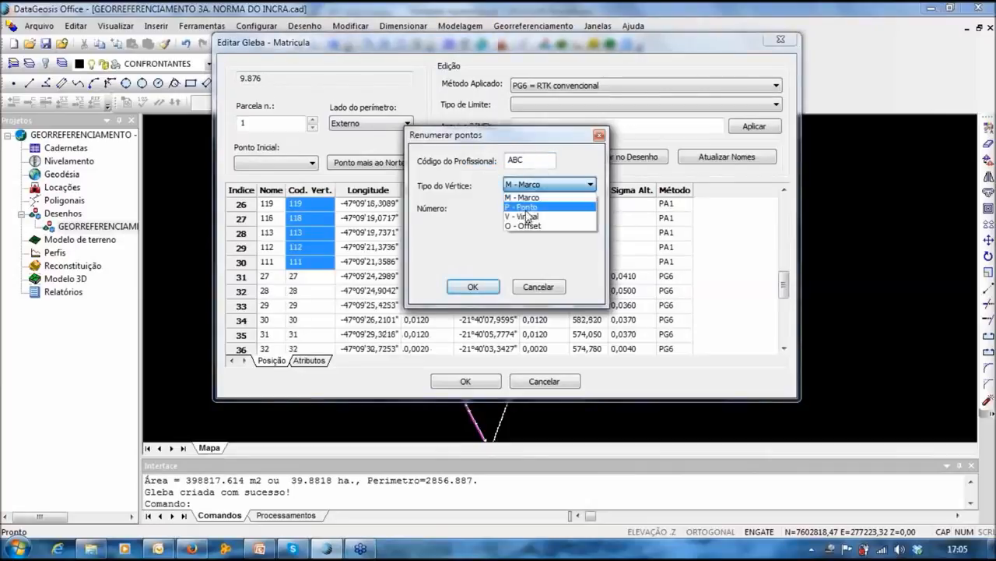
click(527, 217)
click(523, 207)
text(0001)
click(470, 287)
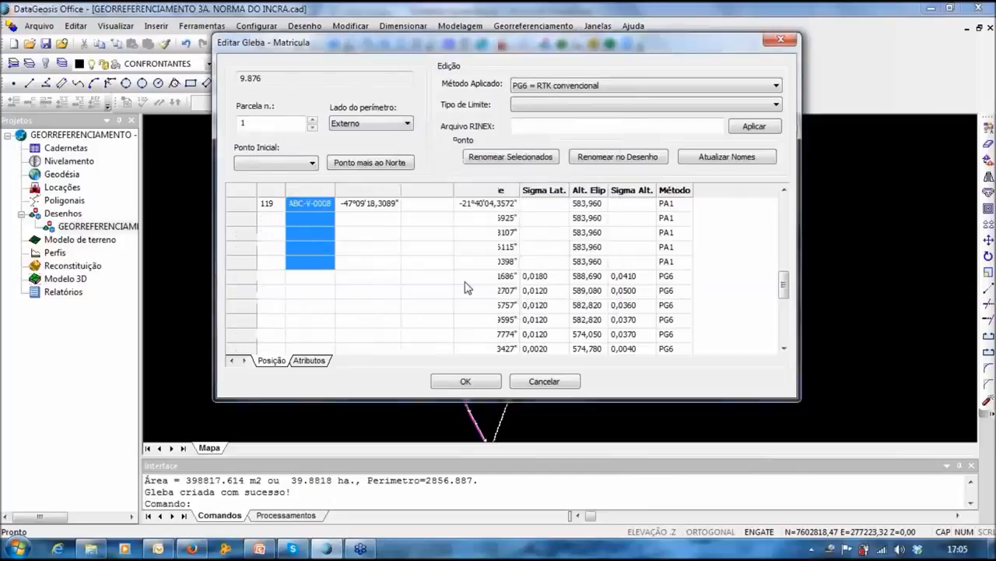
scroll(322, 229, up, 3)
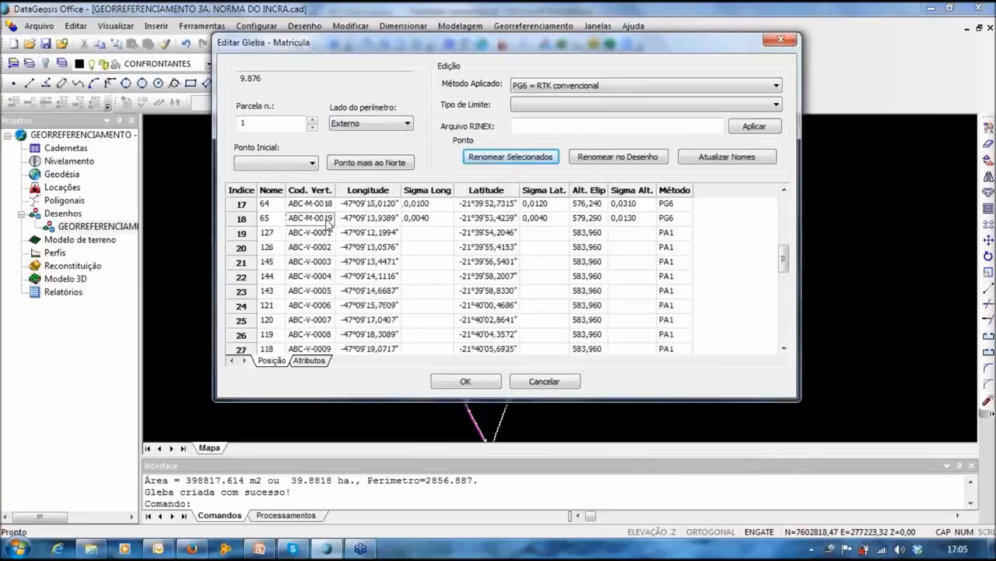
scroll(336, 241, down, 4)
drag(333, 235, 322, 356)
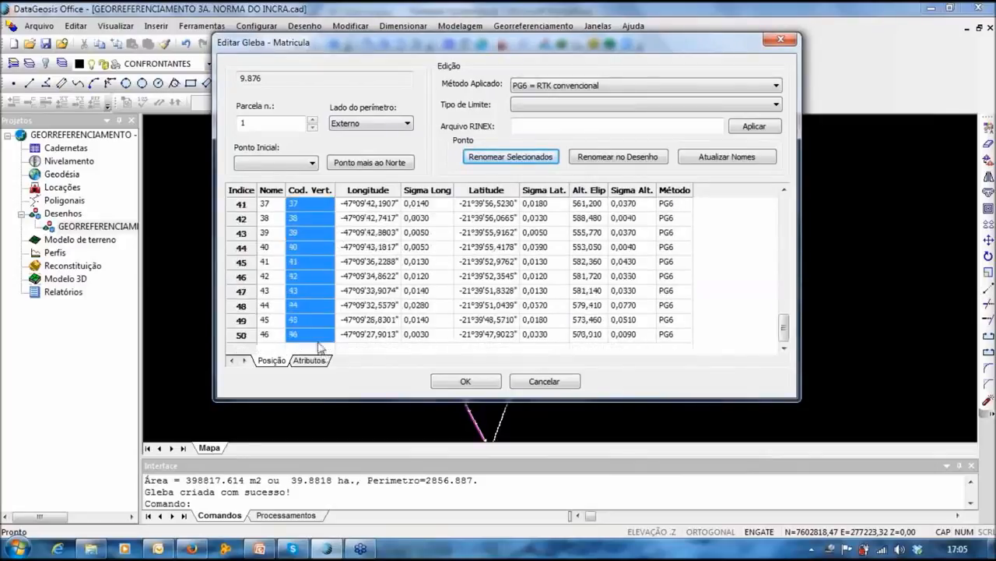
Step: Renumber points 27 through 46 as marker codes starting at 0020
click(489, 158)
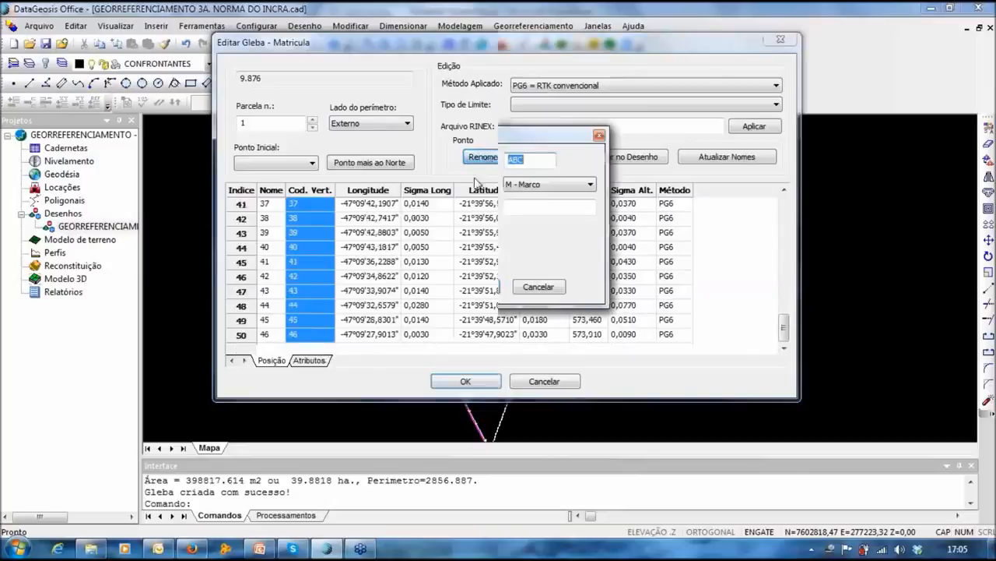
click(560, 209)
text(00)
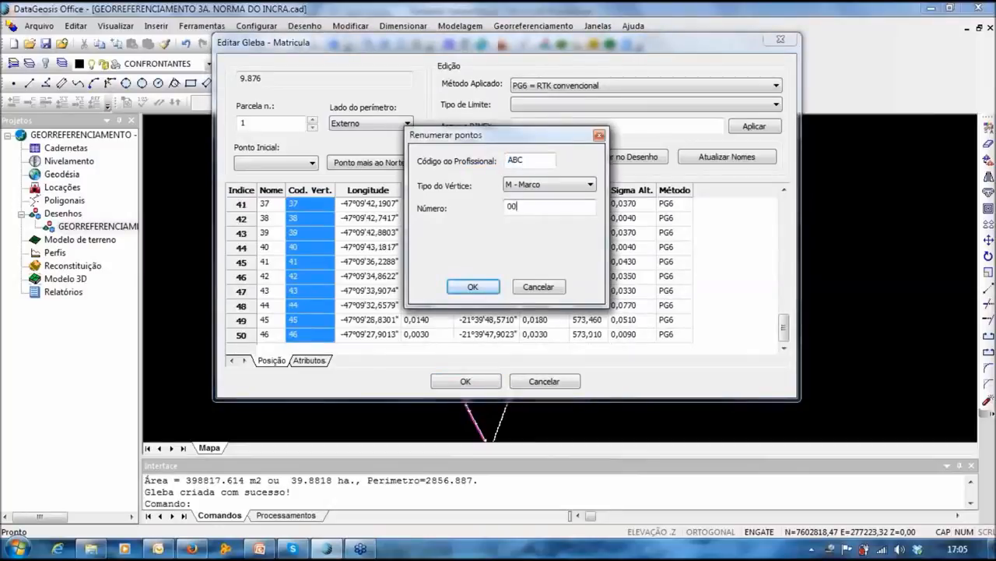
text(20)
click(472, 287)
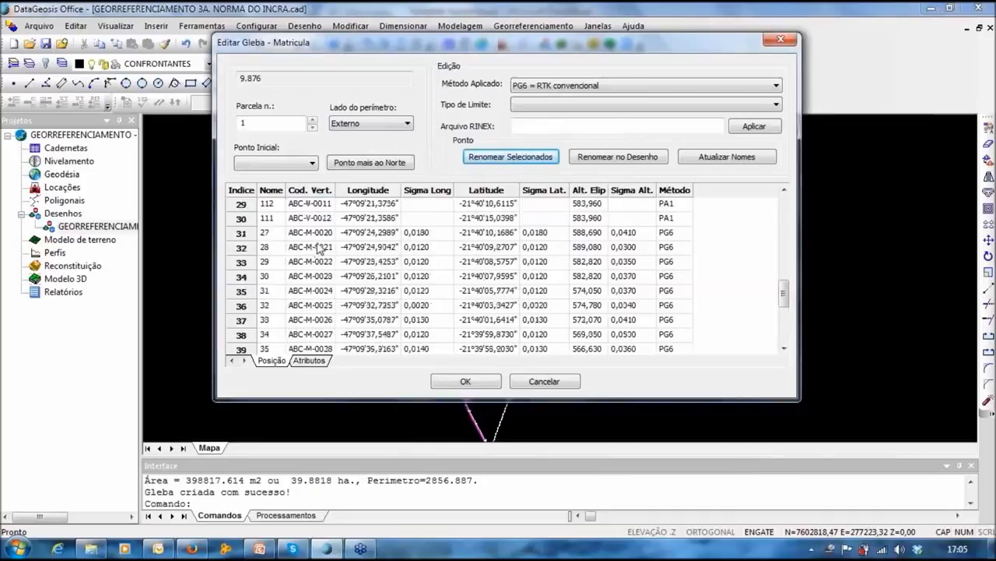
Step: Carry the new vertex names into the drawing with Renomear no Desenho
scroll(318, 243, up, 1)
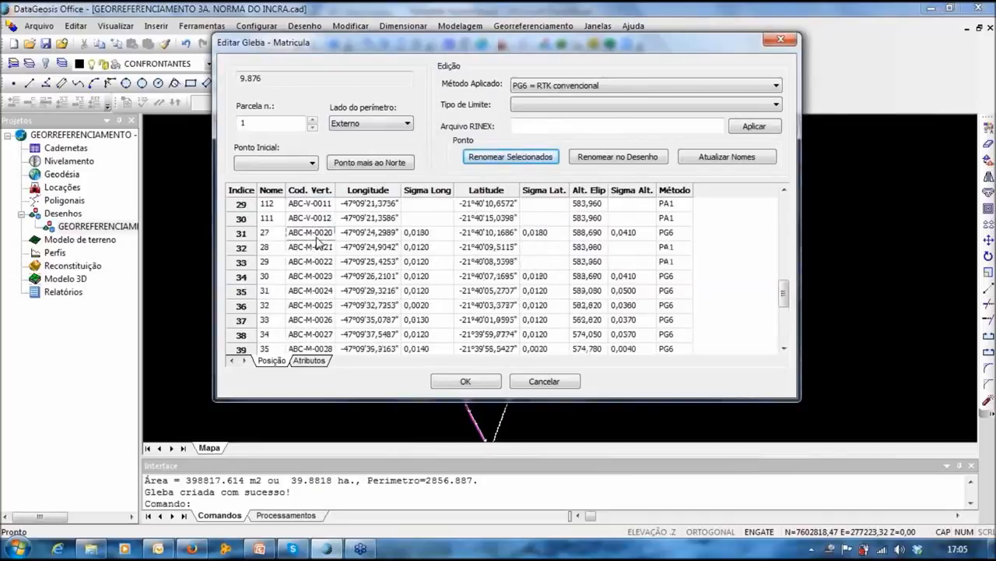
scroll(318, 243, up, 4)
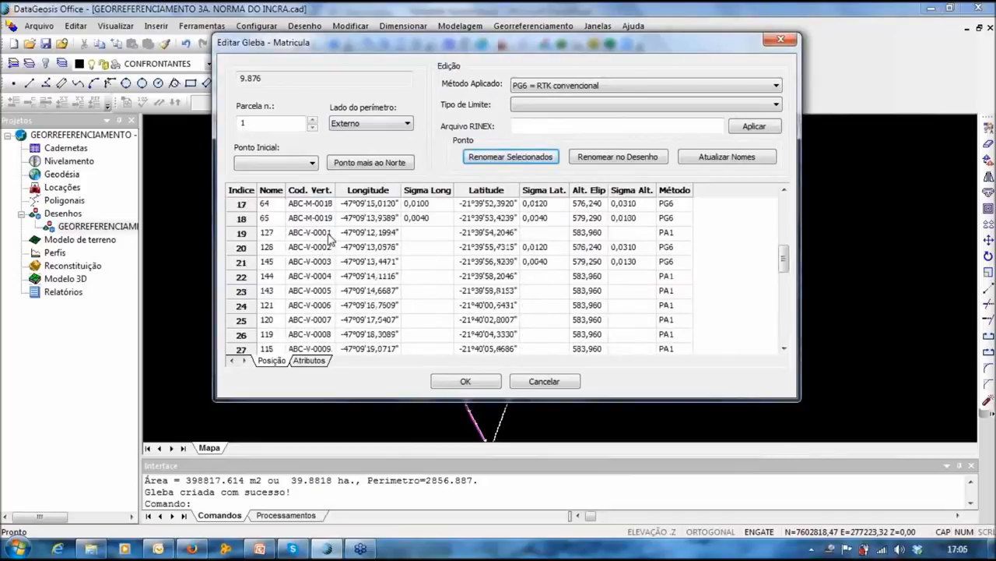
scroll(330, 238, up, 2)
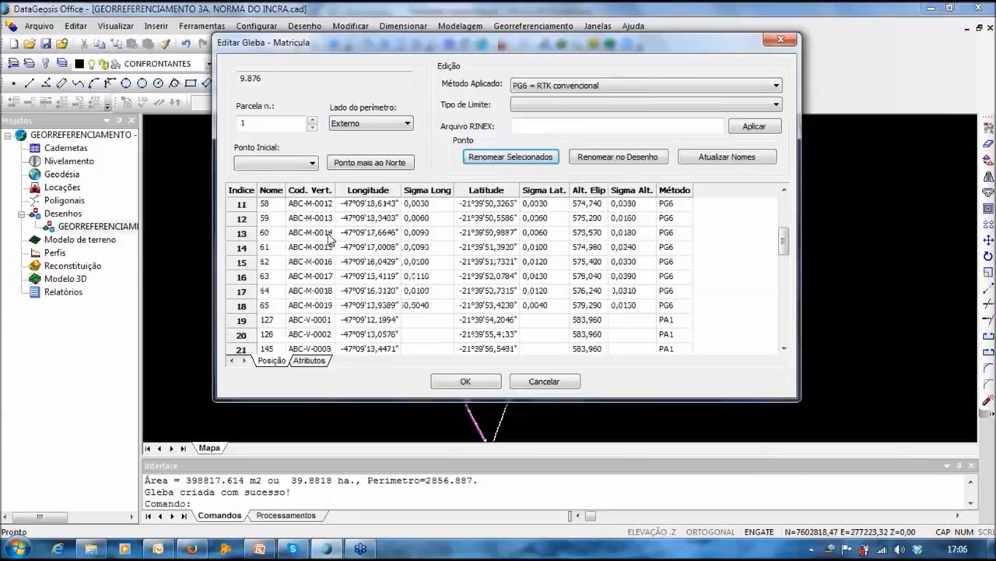
scroll(320, 310, down, 4)
scroll(320, 309, down, 6)
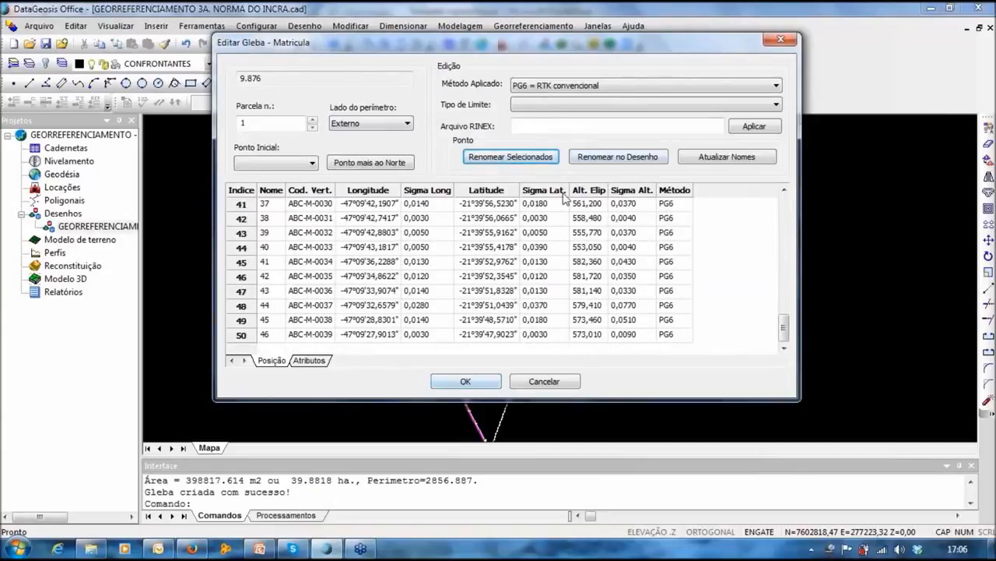
click(623, 161)
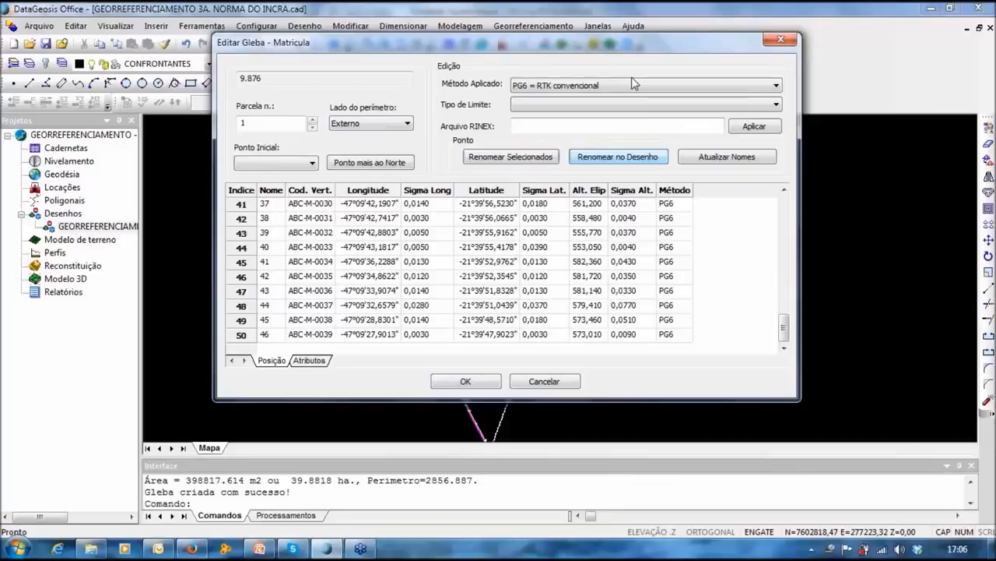
Step: Open GLEBA 2's vertex editor from the northernmost point and set its first vertex to PA1 = Paralela
click(465, 381)
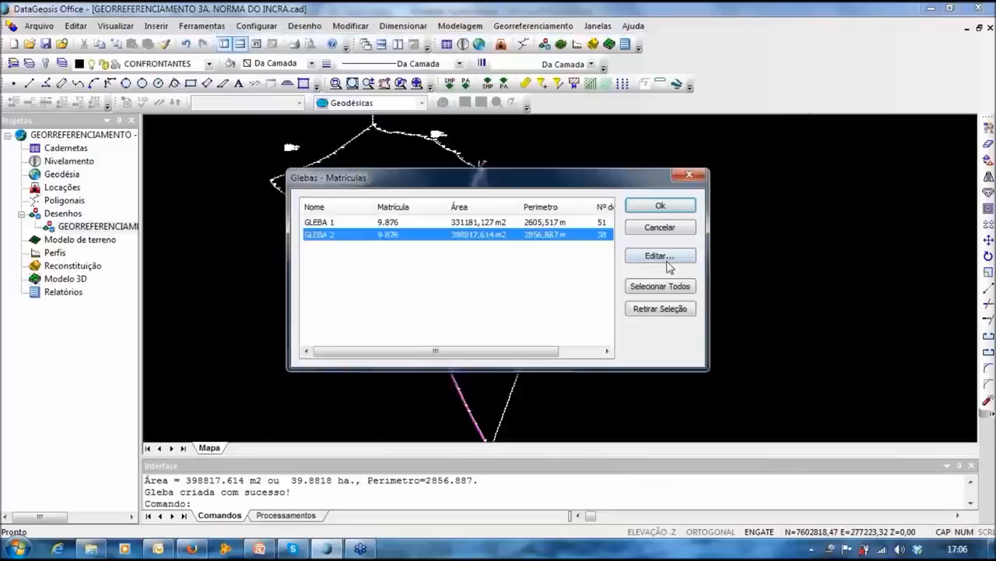
click(657, 257)
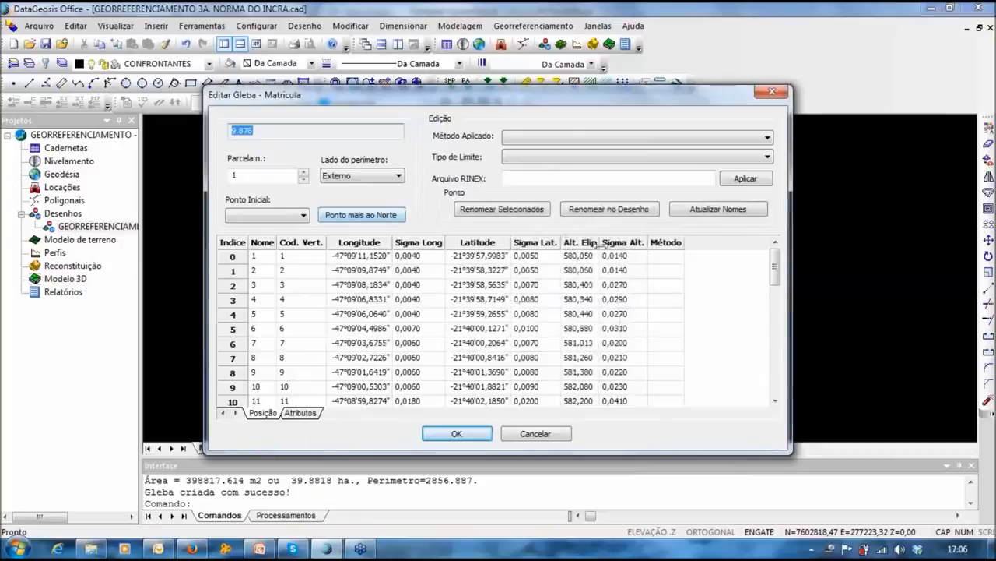
click(347, 220)
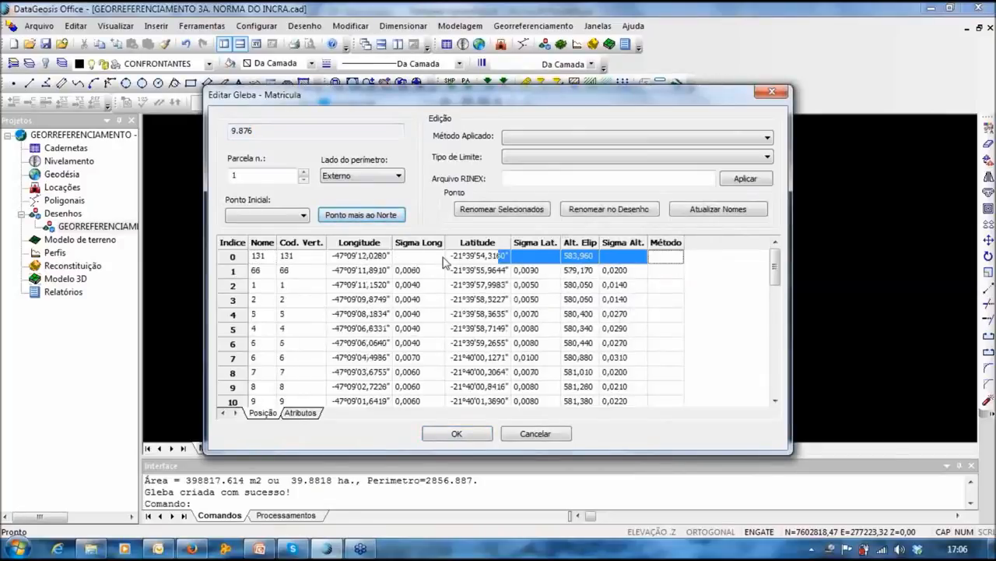
click(314, 262)
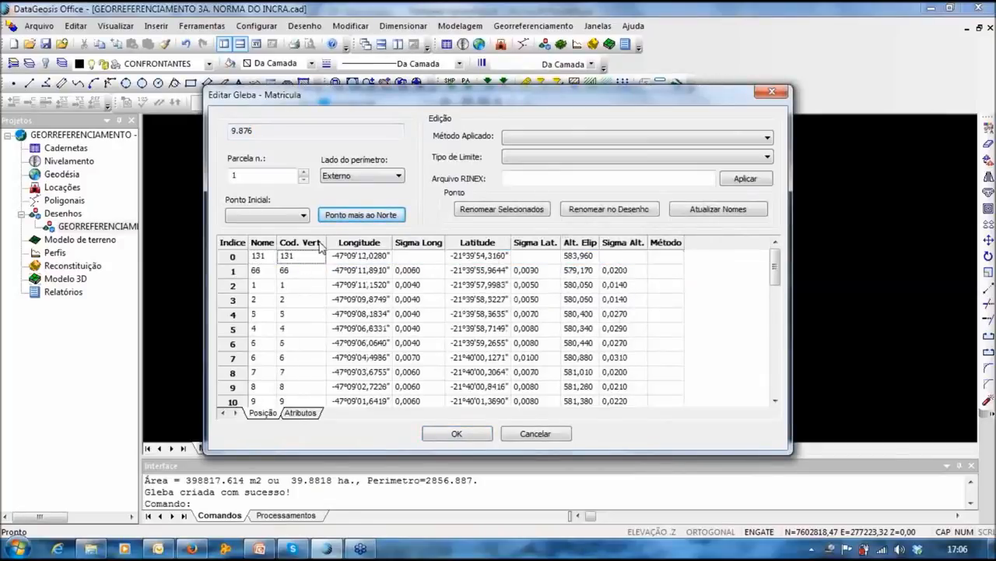
click(672, 257)
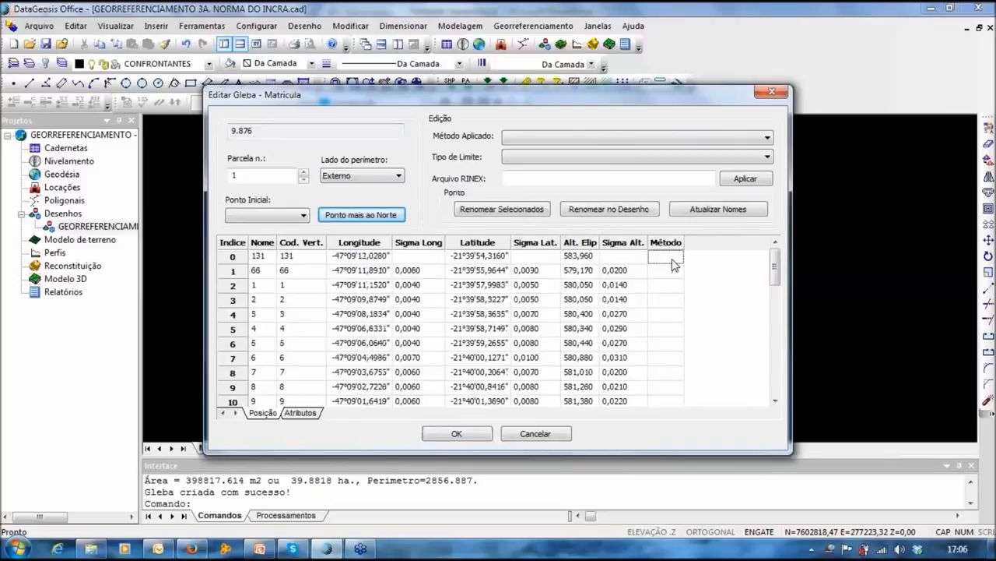
click(611, 137)
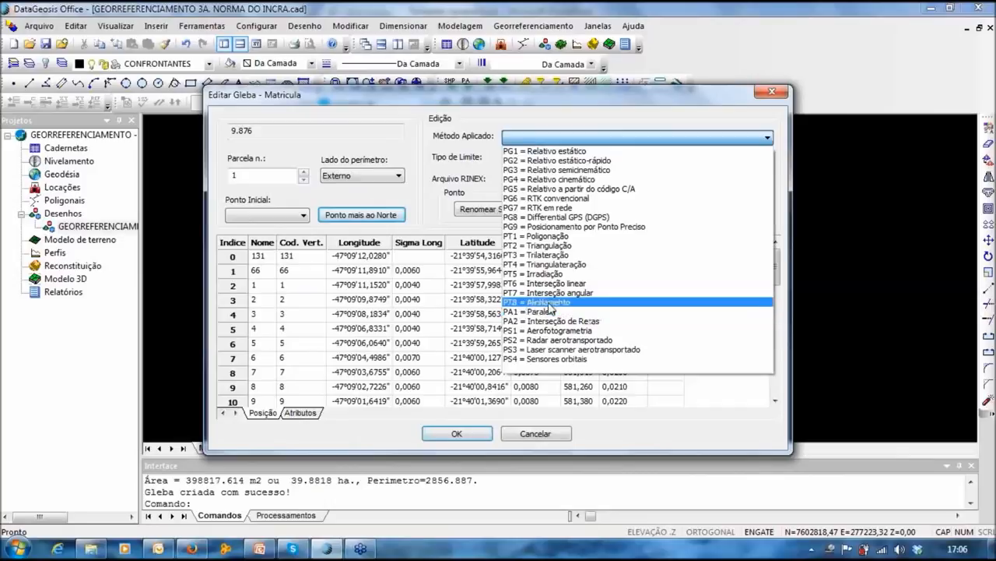
click(550, 310)
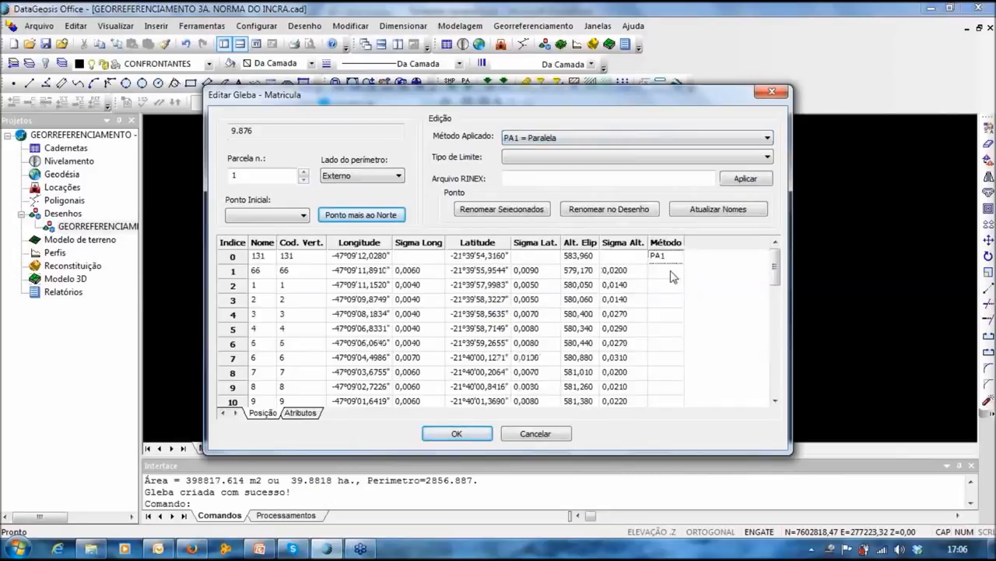
Step: Set the measured vertices to PG6 RTK convencional and the remaining ones to PA1 = Paralela
drag(671, 273, 656, 358)
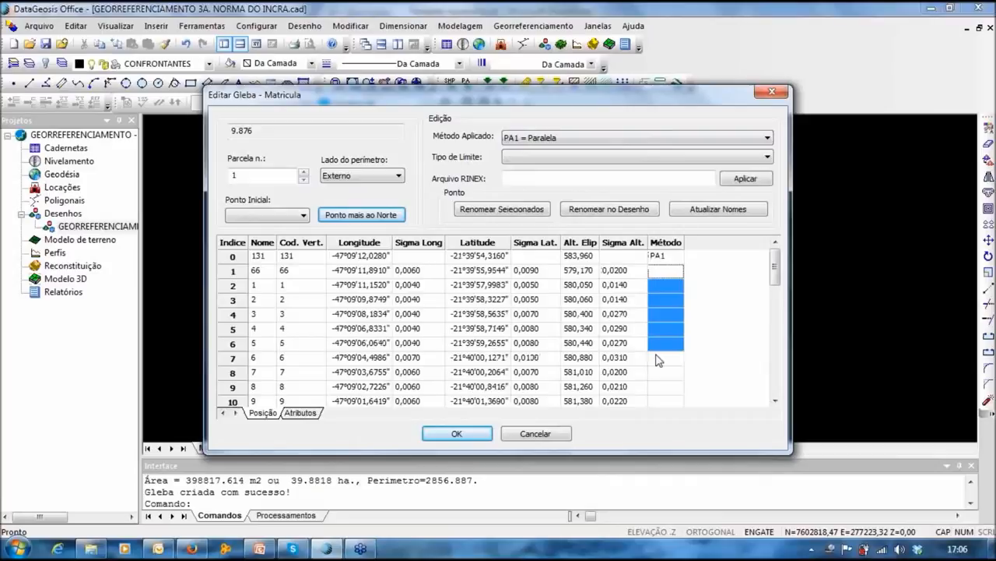
drag(657, 359, 656, 401)
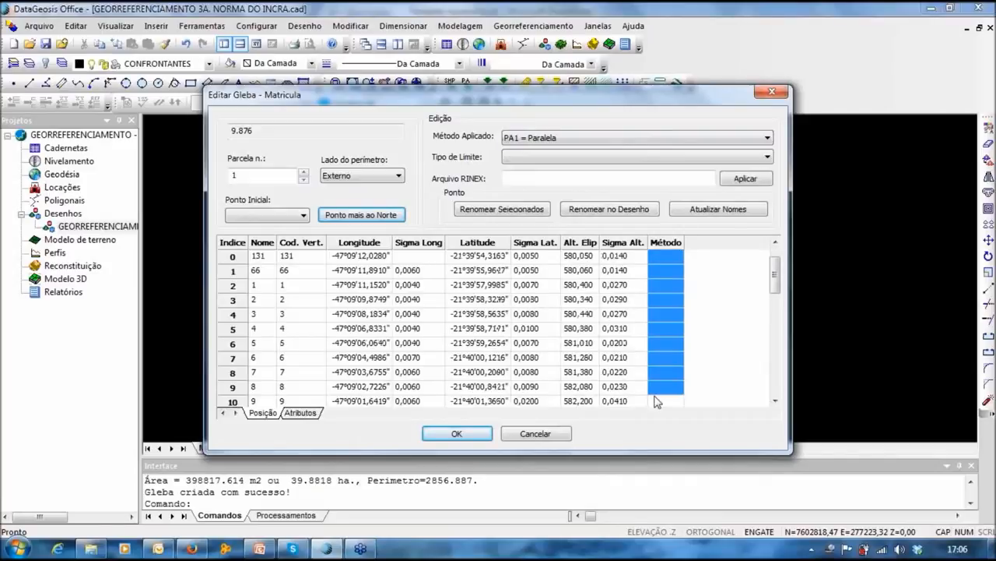
drag(655, 396, 671, 278)
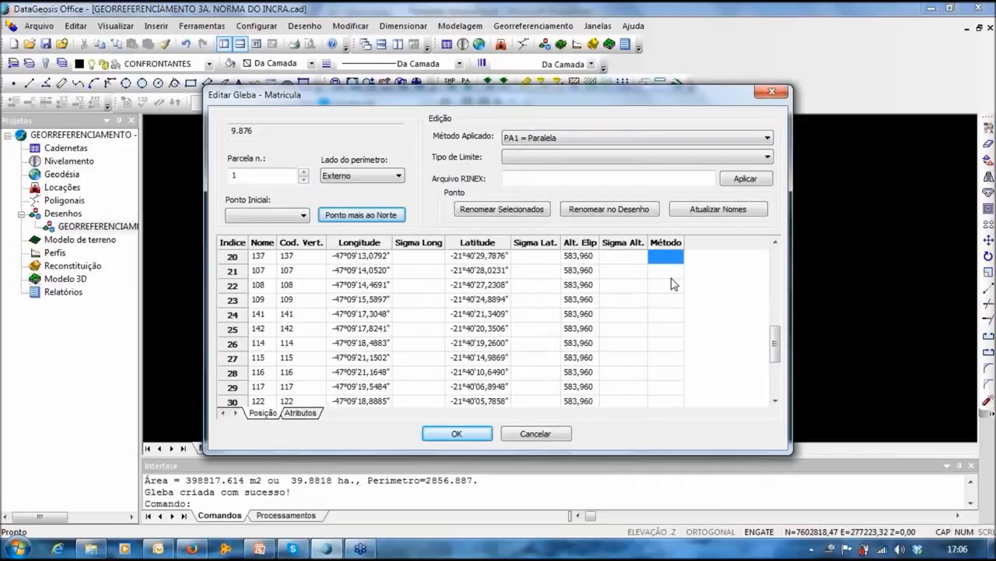
click(572, 138)
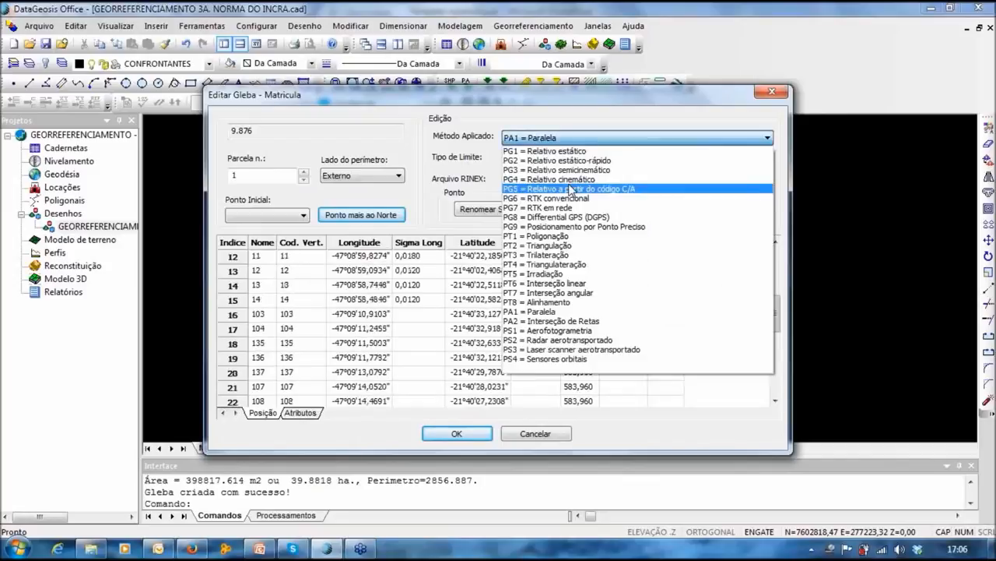
click(545, 197)
click(662, 137)
click(670, 328)
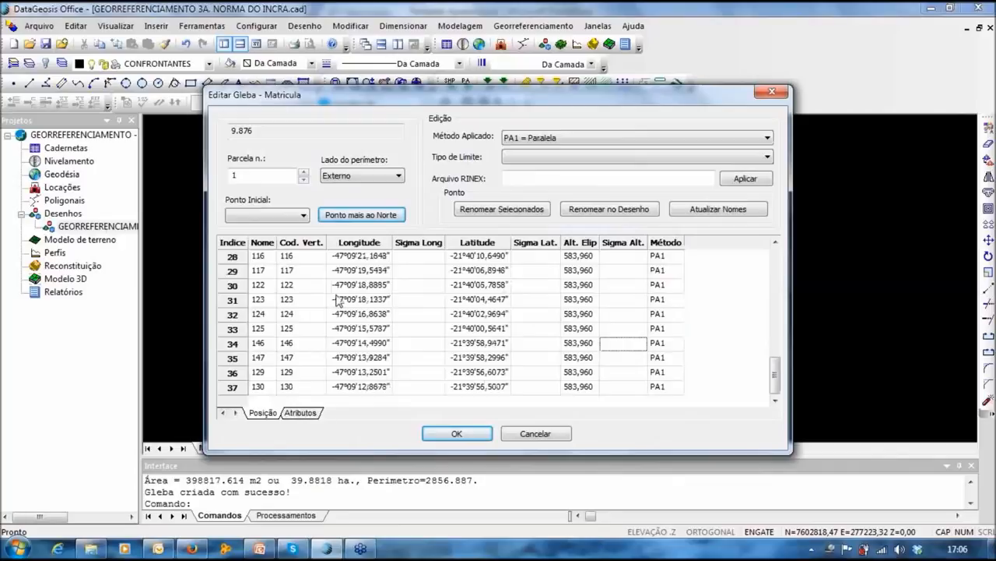
scroll(337, 301, up, 10)
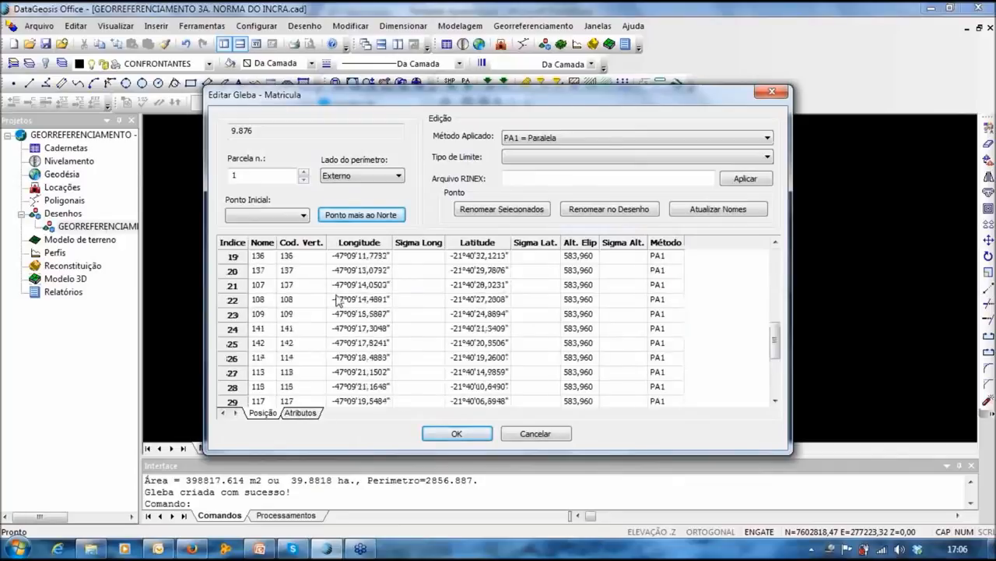
Step: Recode the first vertex as a virtual vertex numbered 0013
click(529, 211)
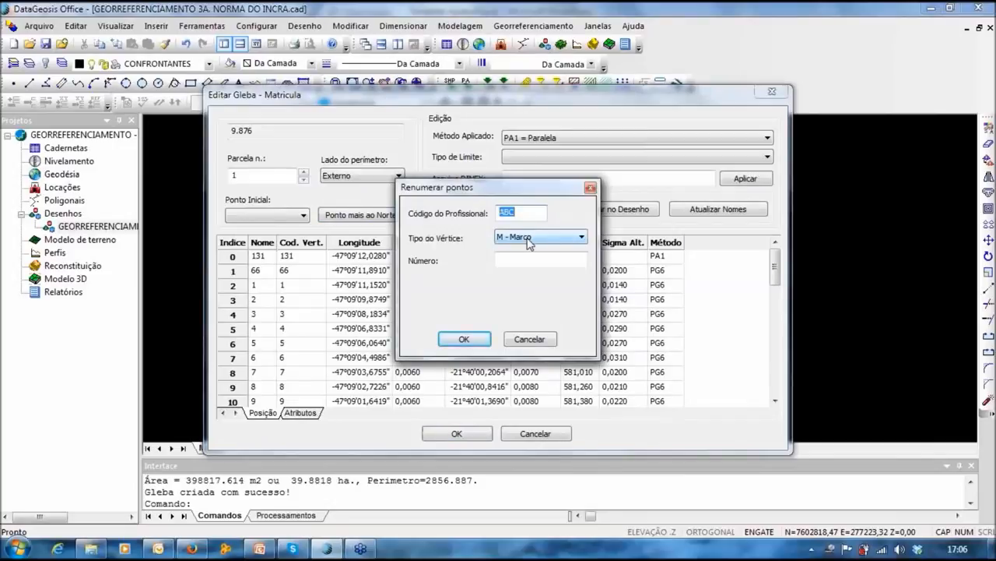
click(528, 237)
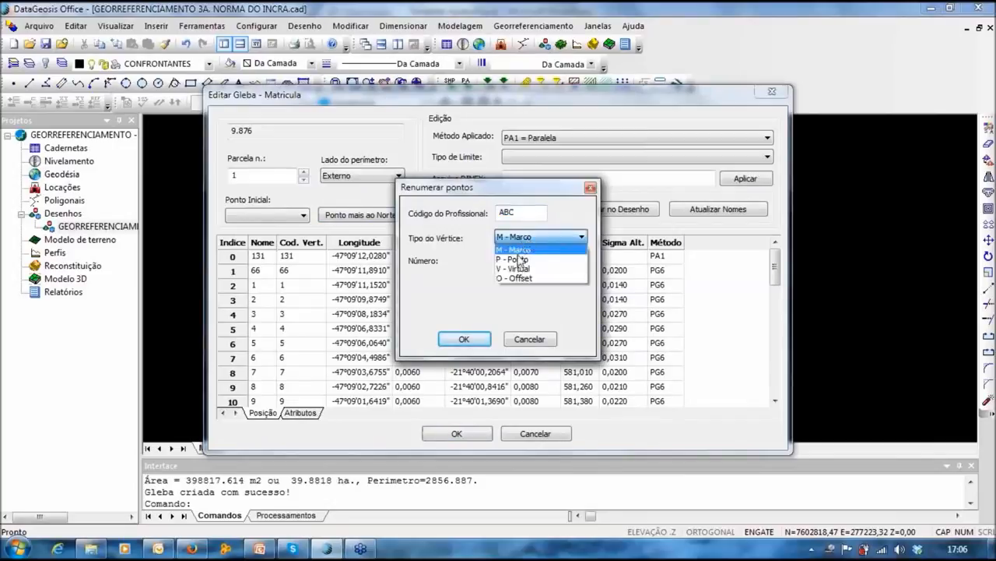
click(526, 269)
click(524, 256)
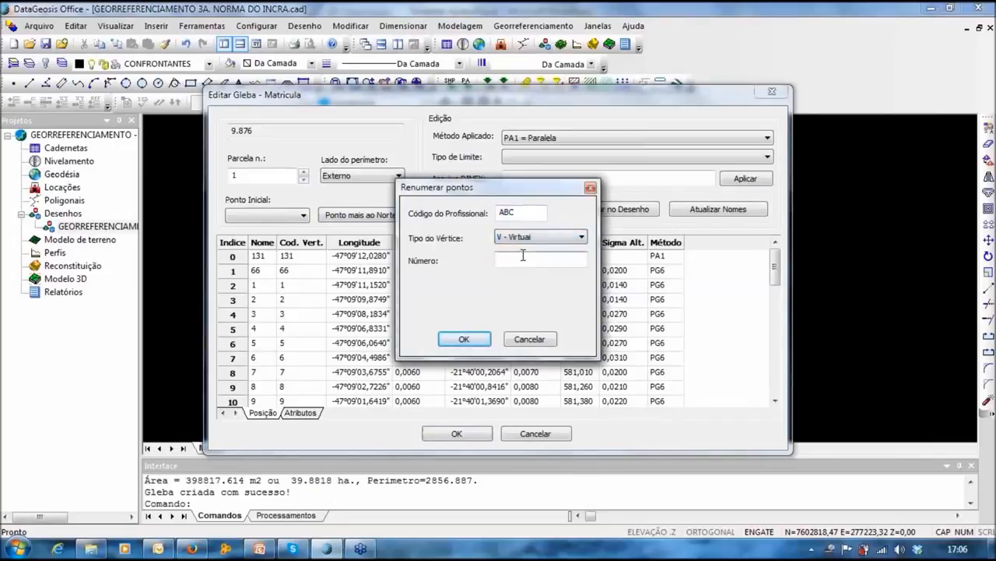
text(0013)
click(459, 337)
Step: Renumber the measured points as ABC-M marcos starting at 0040
drag(303, 285, 311, 386)
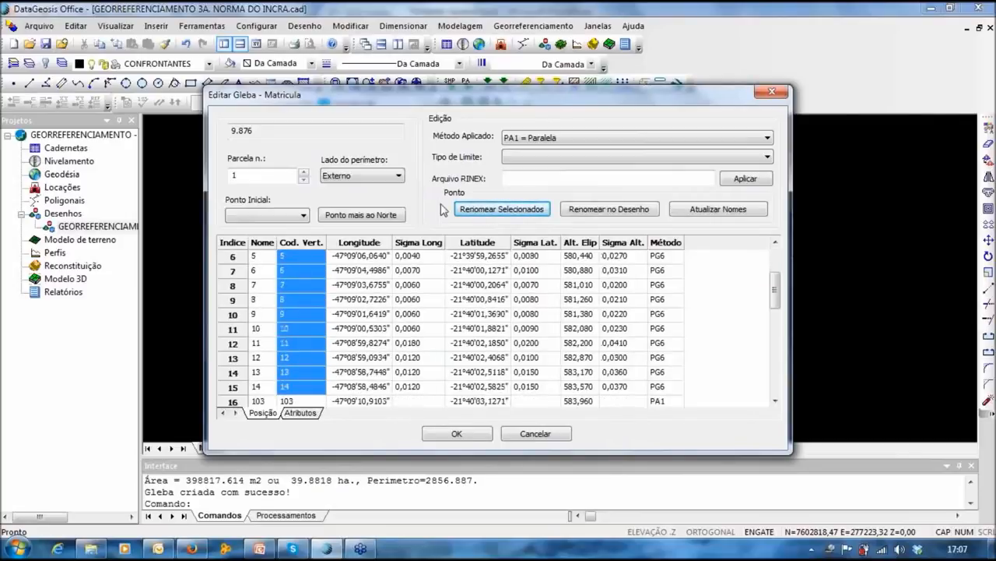
click(490, 209)
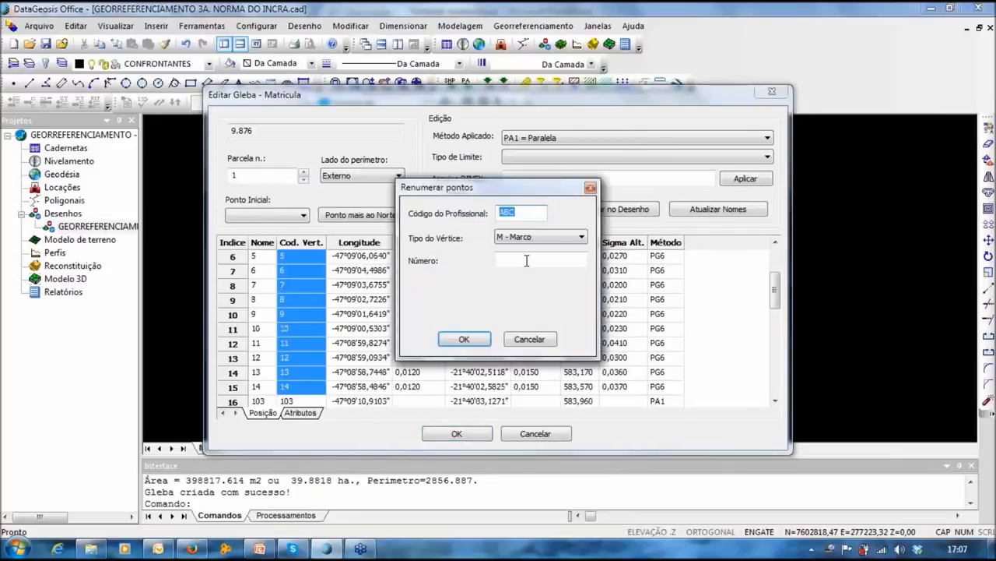
click(526, 261)
text(0040)
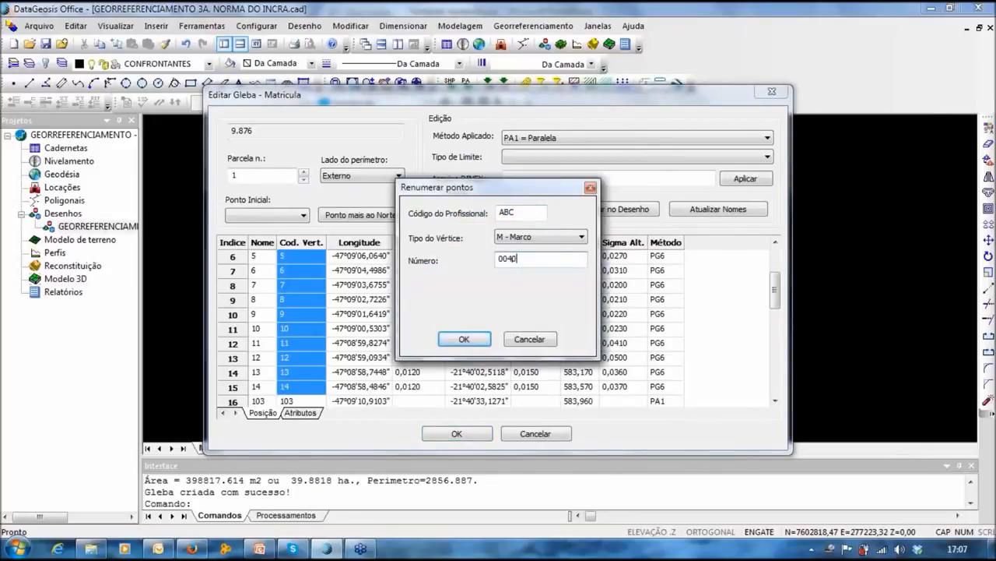
click(459, 339)
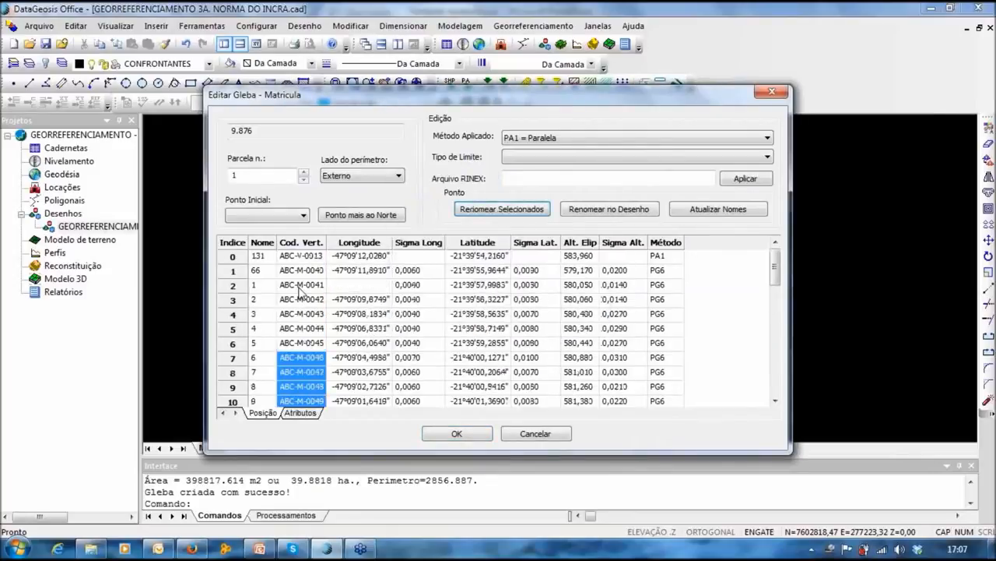
Step: Recode the remaining points as ABC-V from 0014, apply the codes to the drawing, and close the editor
scroll(307, 291, down, 4)
drag(313, 314, 315, 492)
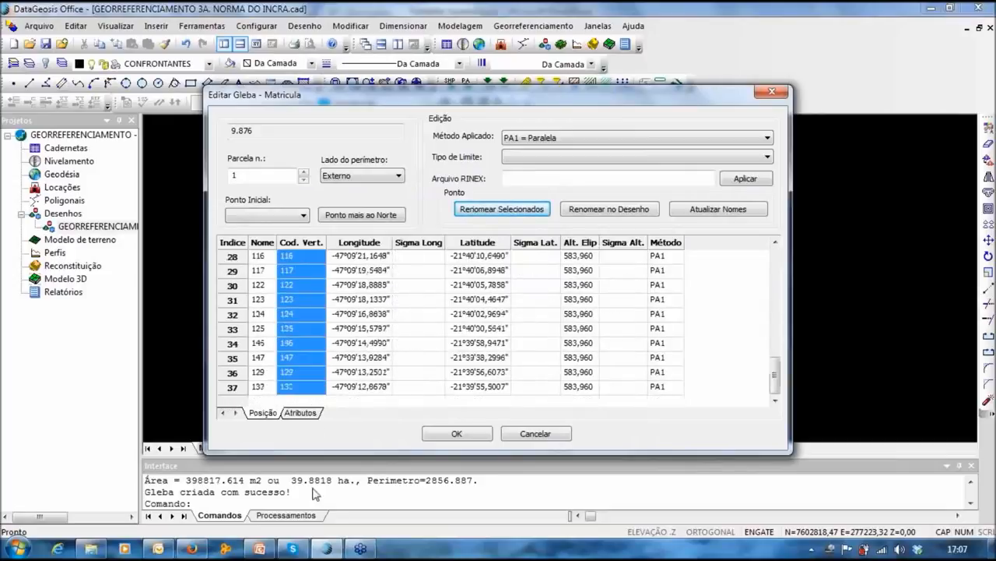
click(504, 209)
click(537, 236)
click(527, 265)
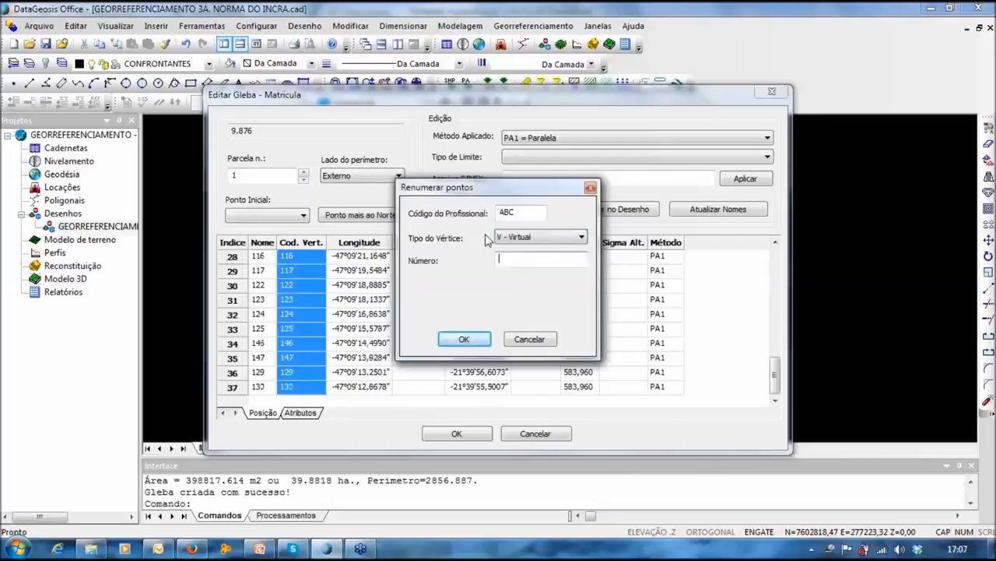
text(0014)
drag(483, 189, 486, 180)
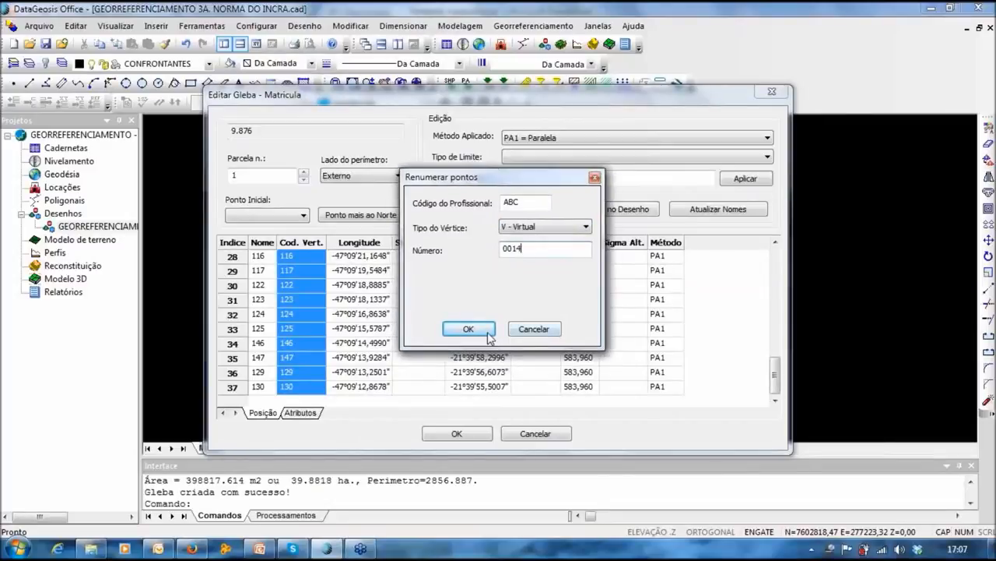
click(467, 329)
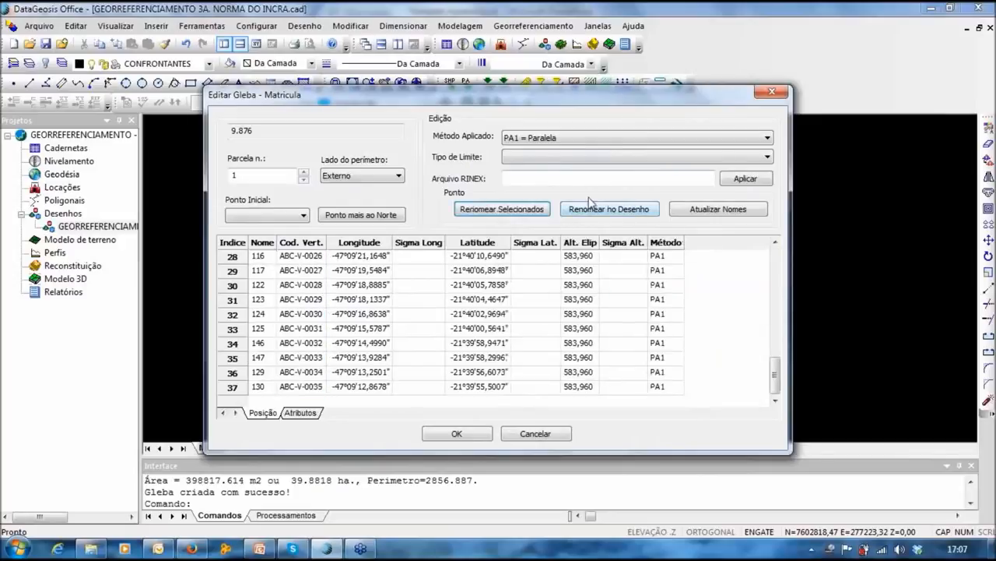
click(610, 210)
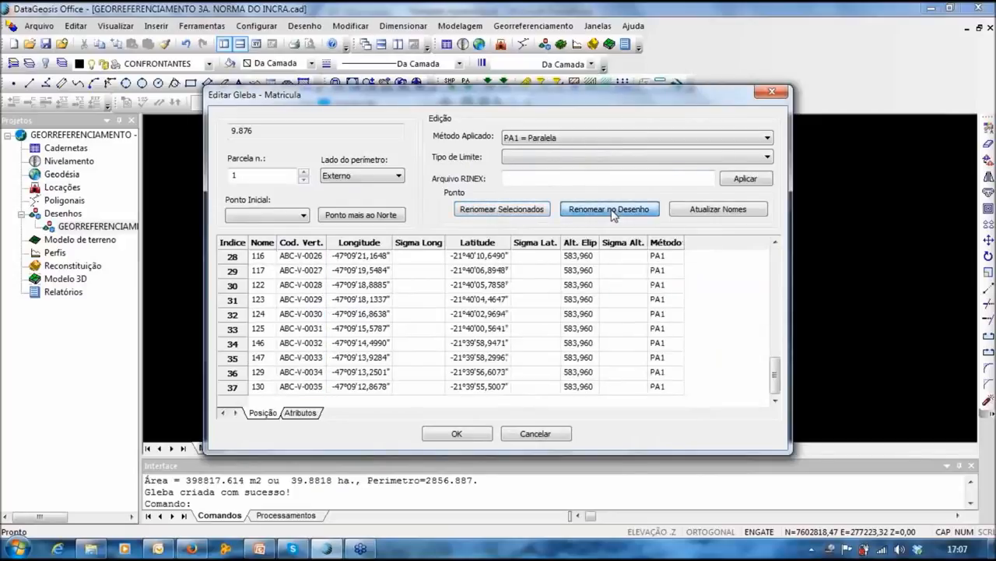
click(458, 434)
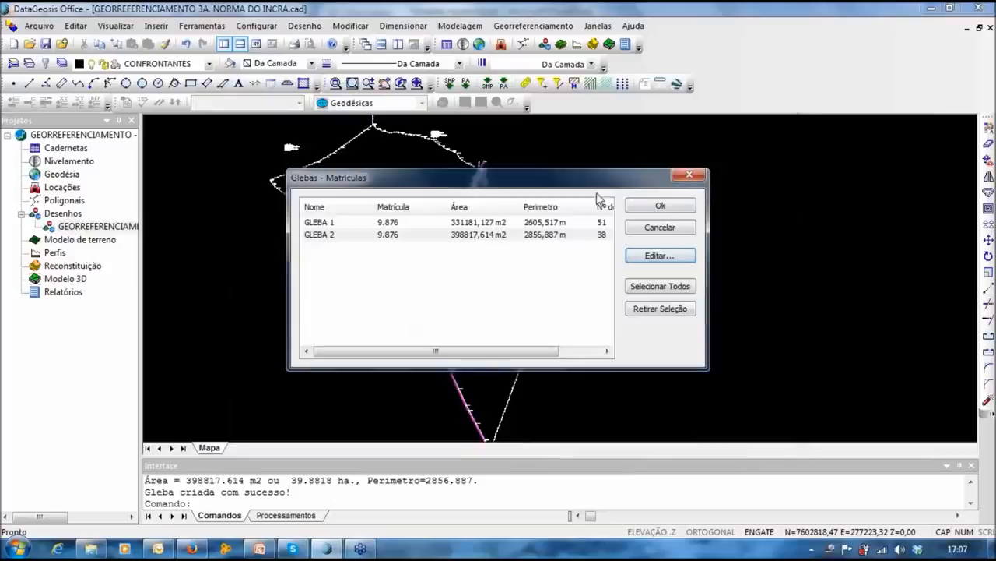
Step: Close the gleba list and inspect the relabelled vertices ABC-V-0019 through ABC-V-0024 on the map
click(660, 205)
scroll(512, 338, up, 8)
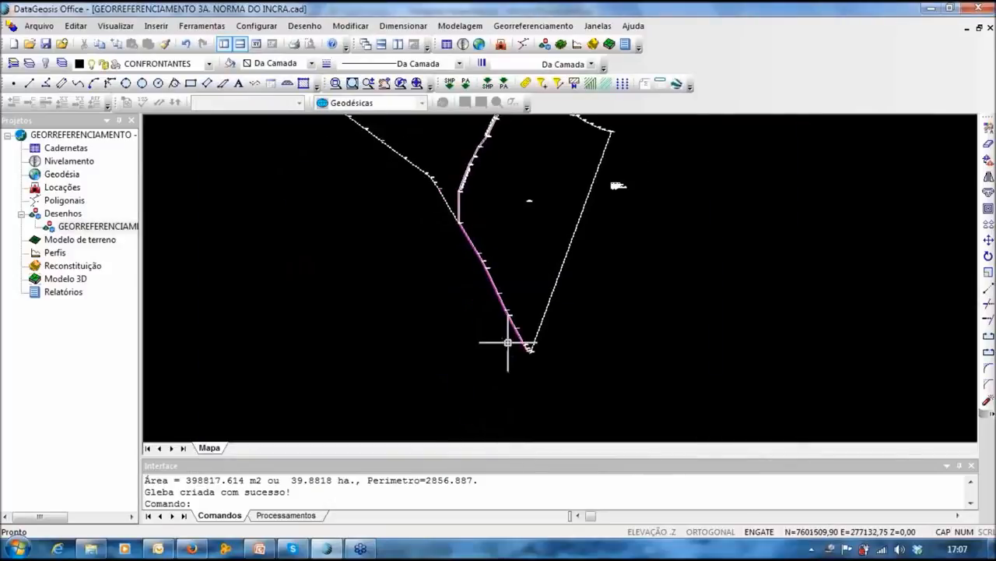
scroll(537, 261, up, 2)
scroll(407, 200, up, 2)
scroll(478, 327, down, 3)
middle_drag(478, 327, 482, 269)
scroll(482, 268, up, 5)
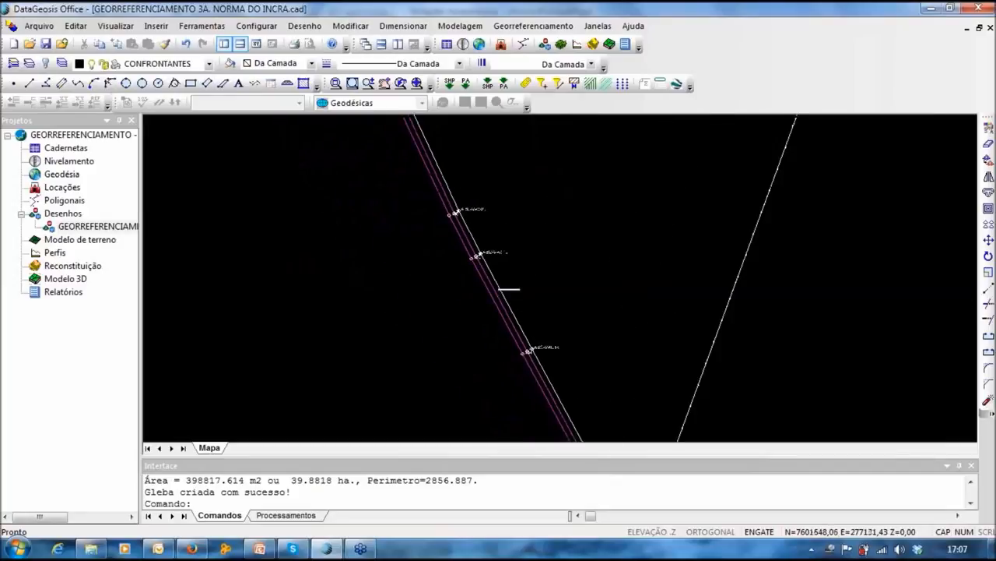
middle_drag(433, 322, 431, 293)
scroll(475, 276, down, 2)
middle_drag(483, 200, 586, 417)
middle_drag(476, 240, 597, 405)
Step: Follow the boundary past the ABC-V-0026 junction to the ESTRADA MUNICIPAL bend, then open Georreferenciamento
scroll(578, 432, down, 1)
middle_drag(484, 152, 592, 259)
middle_drag(476, 173, 526, 414)
middle_drag(503, 189, 562, 412)
middle_drag(542, 142, 503, 361)
scroll(491, 204, down, 3)
middle_drag(599, 248, 618, 345)
scroll(668, 232, down, 5)
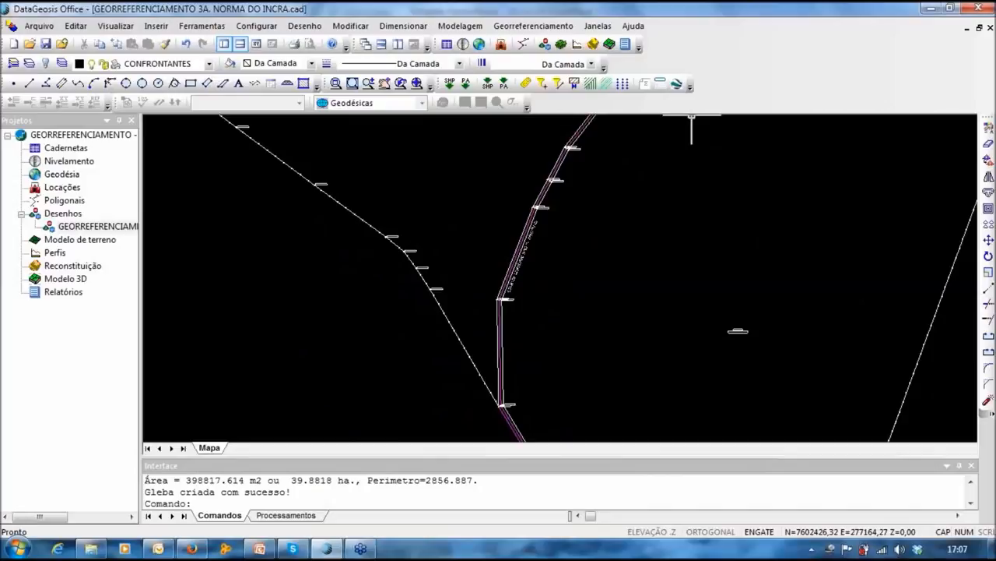
scroll(651, 254, down, 2)
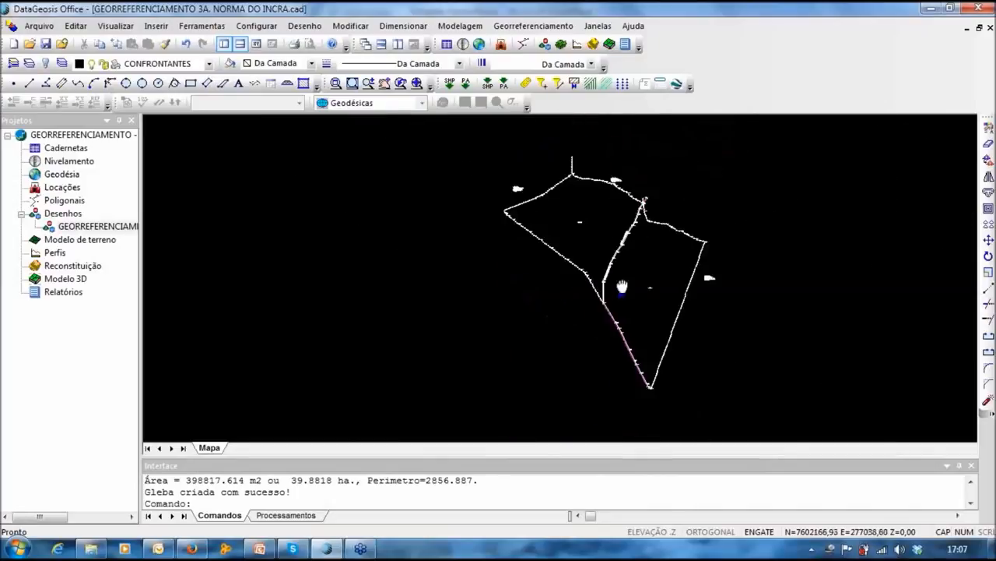
click(528, 29)
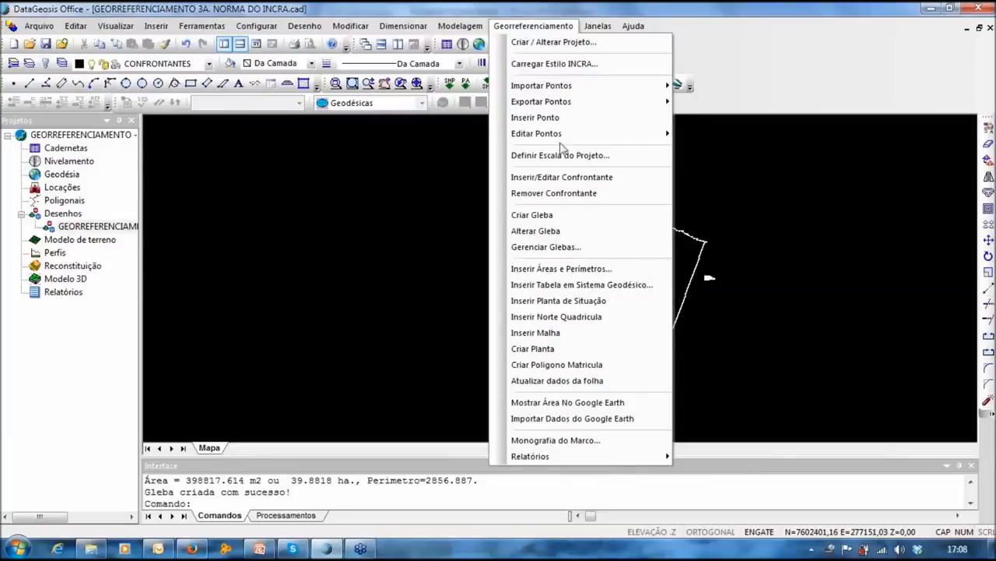
Step: Request the Planilha SIGEF report for both GLEBA 1 and GLEBA 2
mouse_move(584, 457)
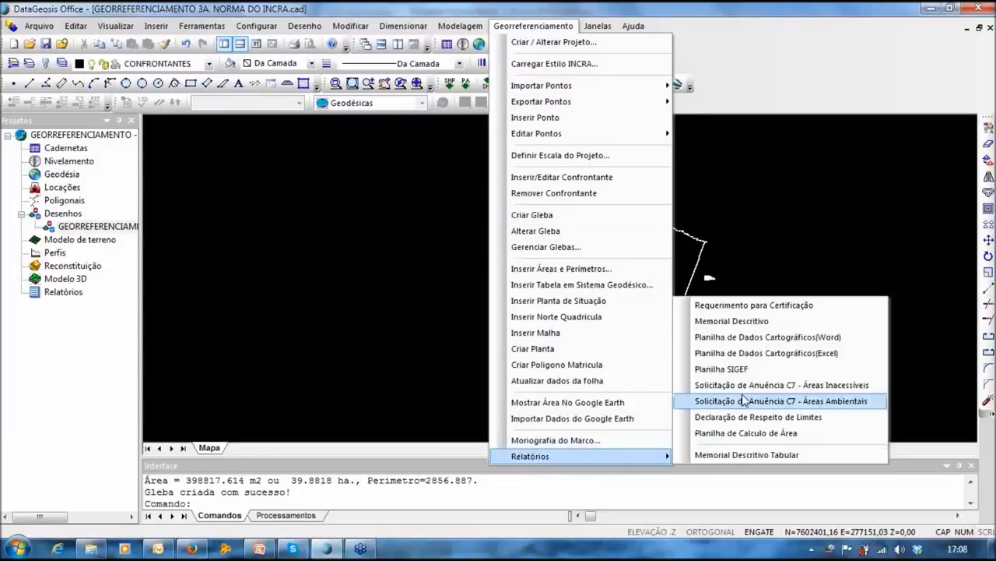
click(734, 370)
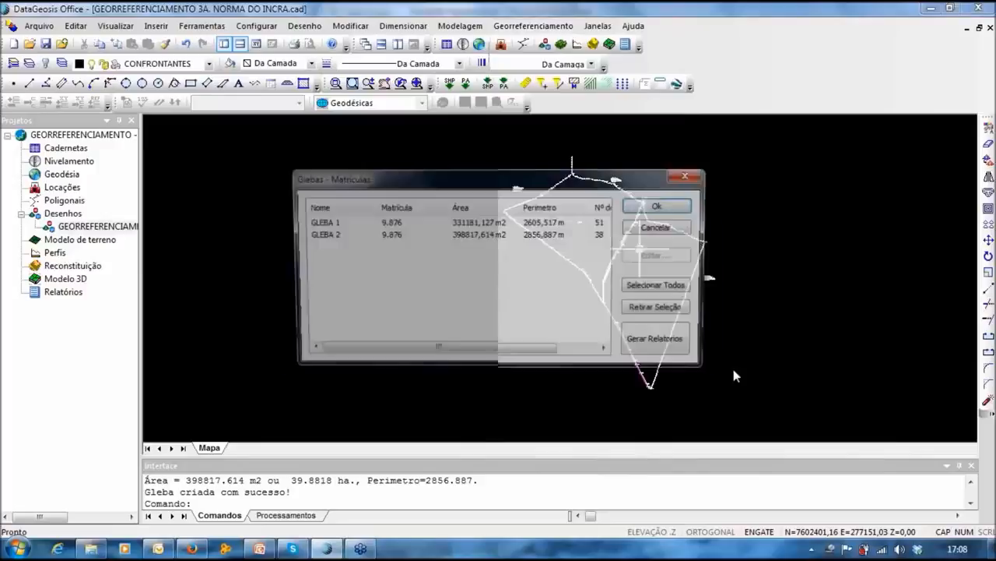
click(682, 287)
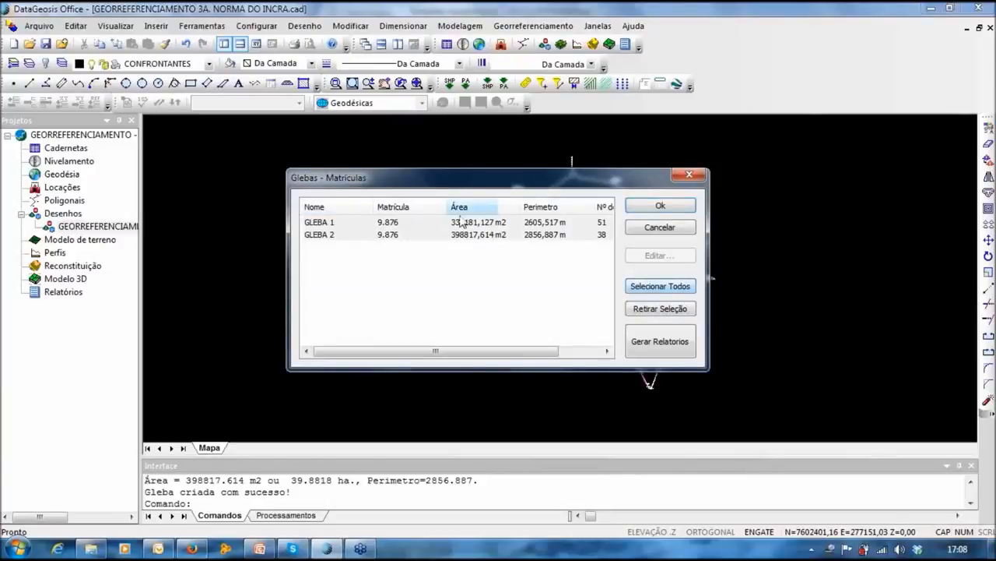
click(663, 346)
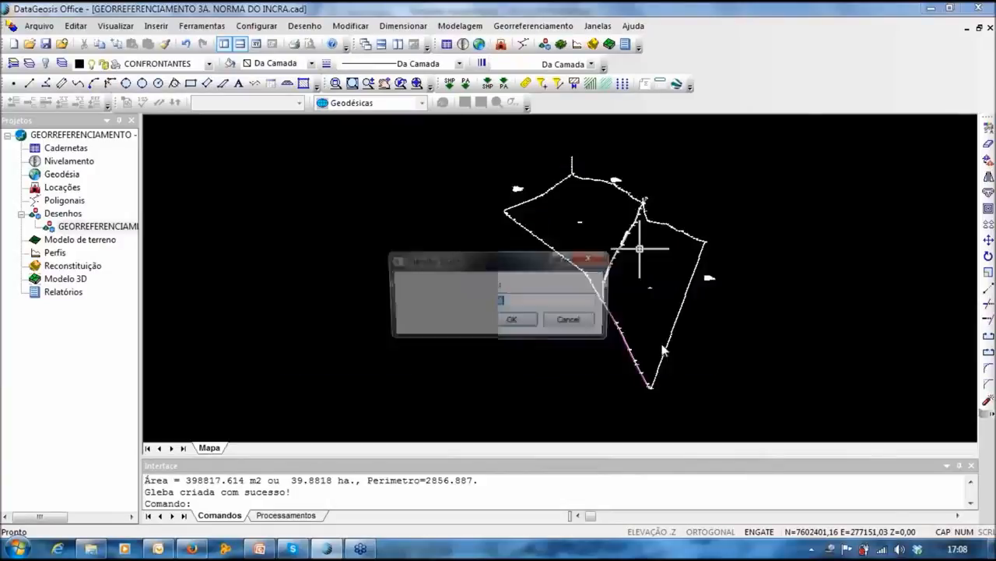
Step: Name the SIGEF spreadsheet 'GEORREFERENCIAMENTO 3A.' and generate it with Geograficas coordinates
drag(480, 264, 483, 218)
click(527, 253)
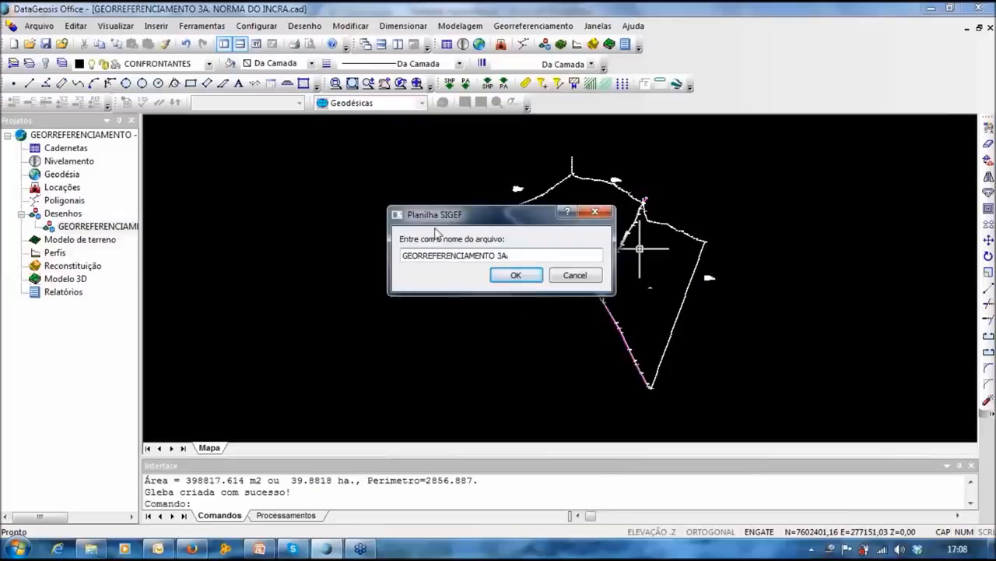
text(.)
click(521, 277)
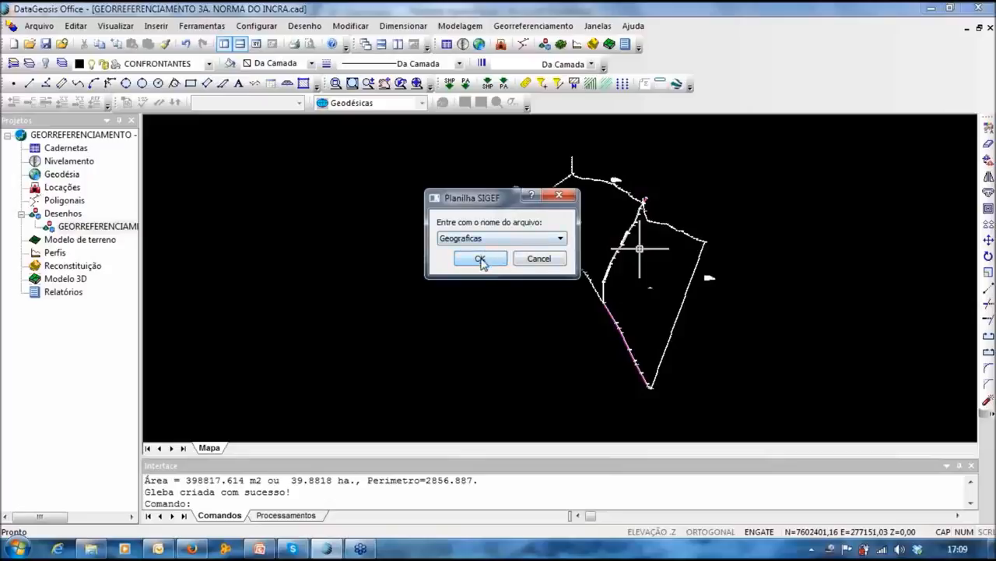
click(481, 260)
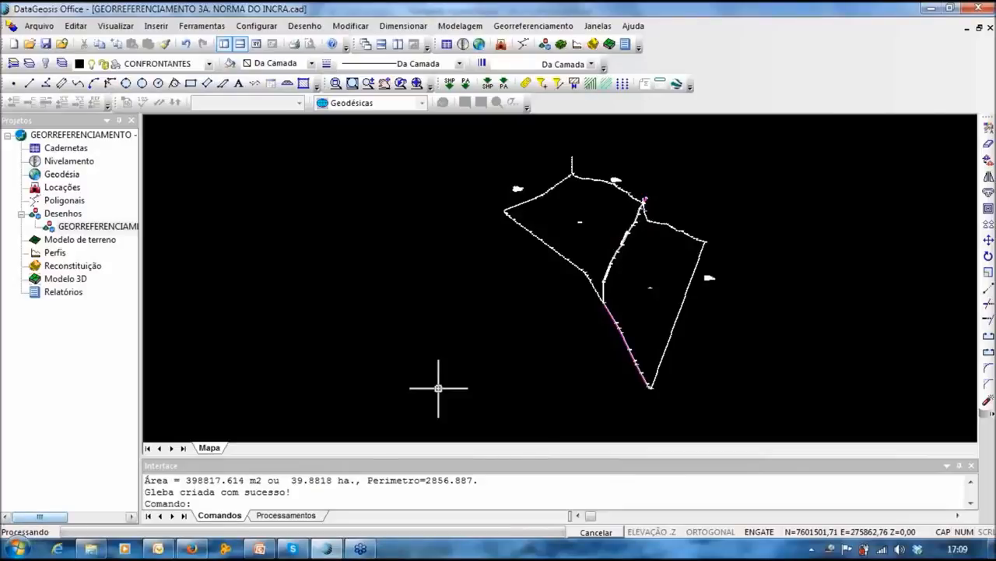
Step: Generate the GLEBA 1 Memorial Descritivo with SGL coordinates and open the resulting report
click(516, 30)
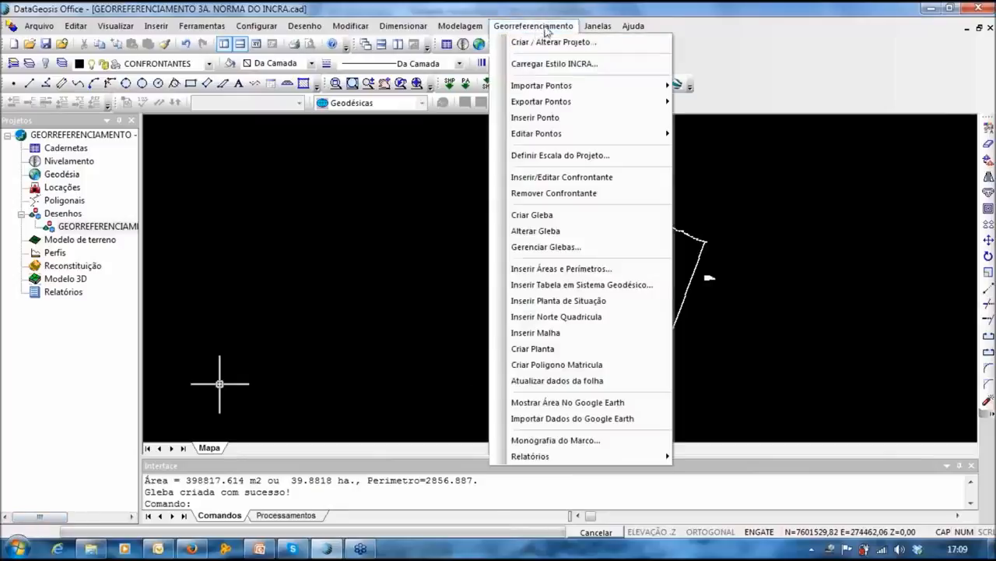
mouse_move(520, 458)
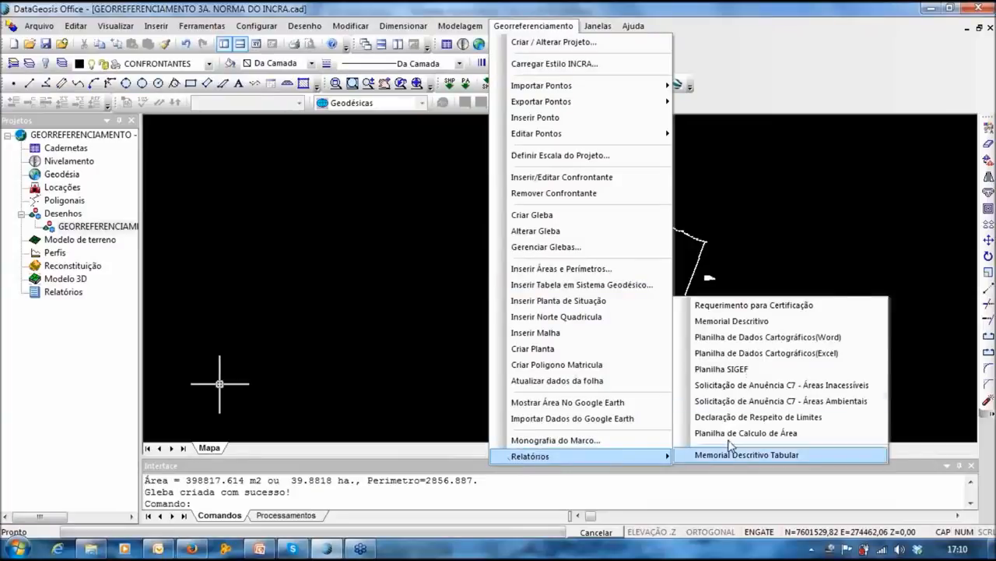
click(739, 321)
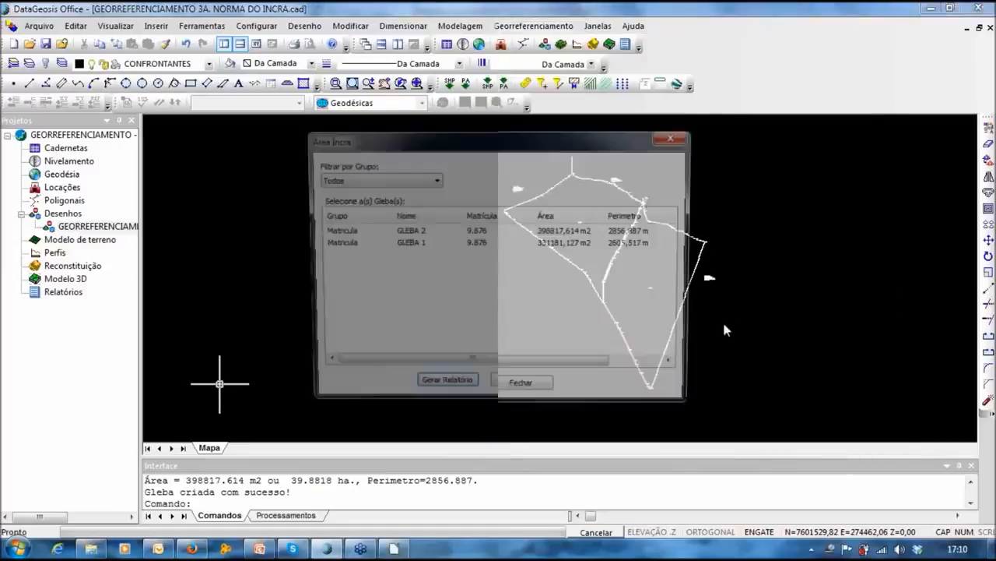
click(346, 233)
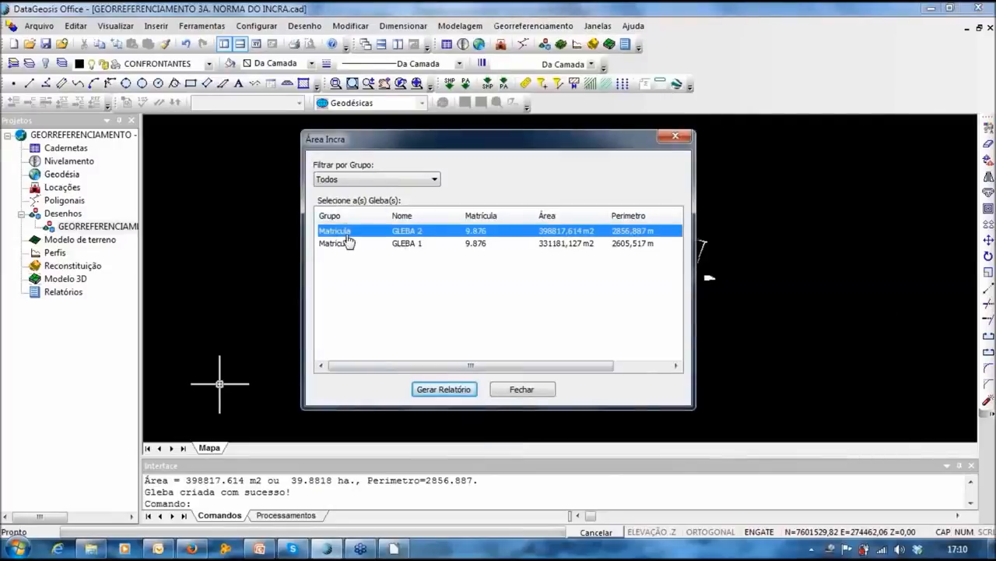
click(403, 242)
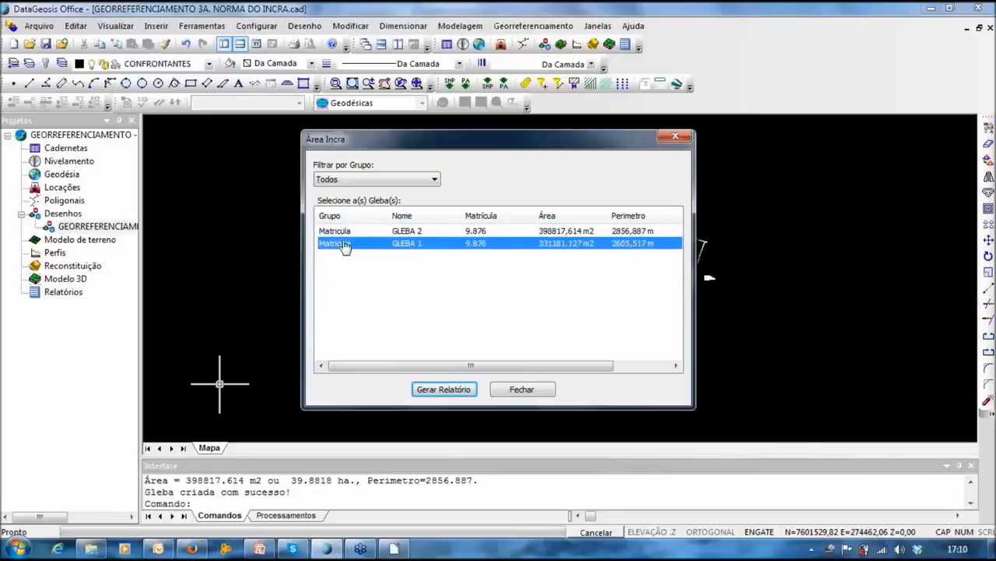
click(446, 390)
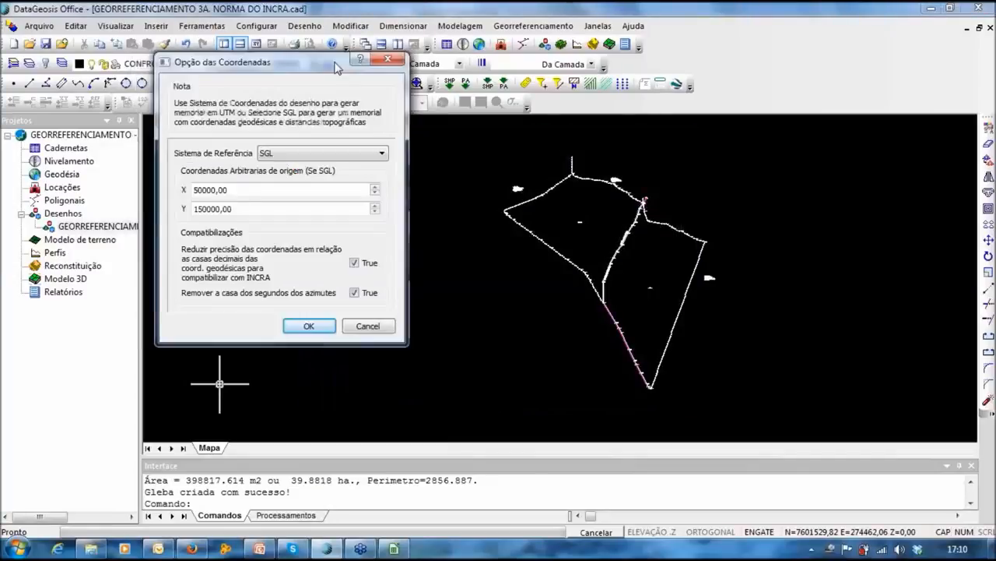
drag(336, 67, 392, 67)
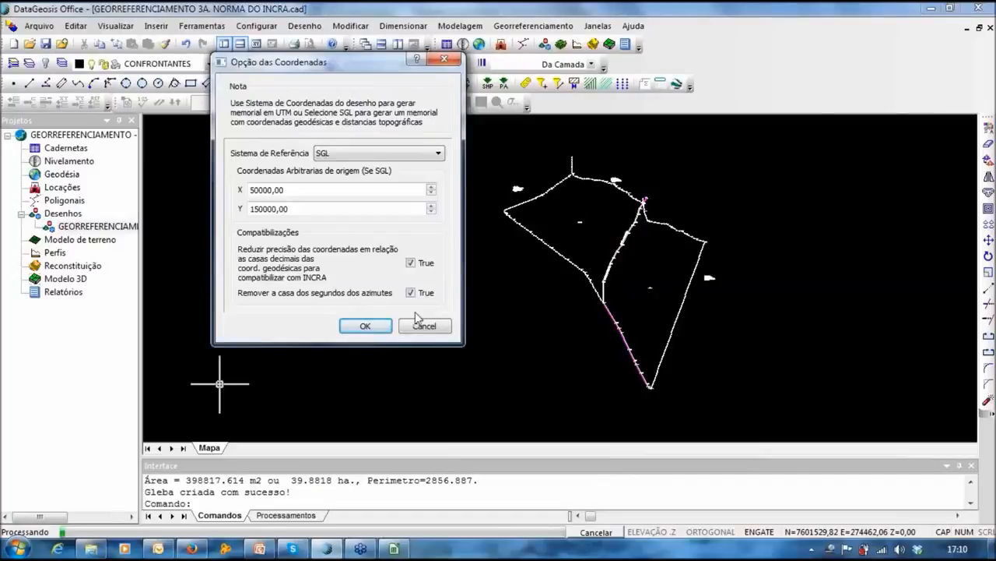
click(366, 327)
click(560, 268)
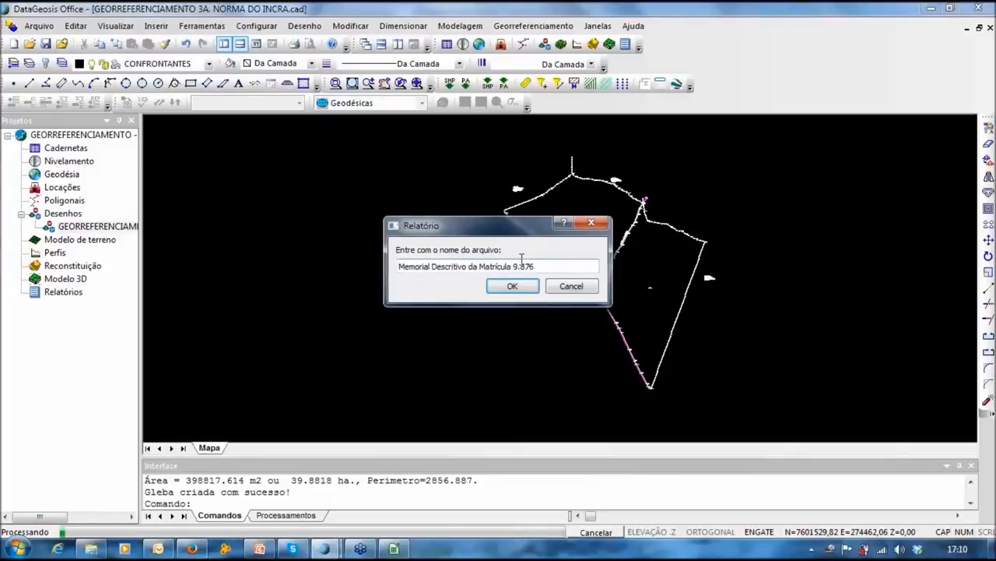
key(Return)
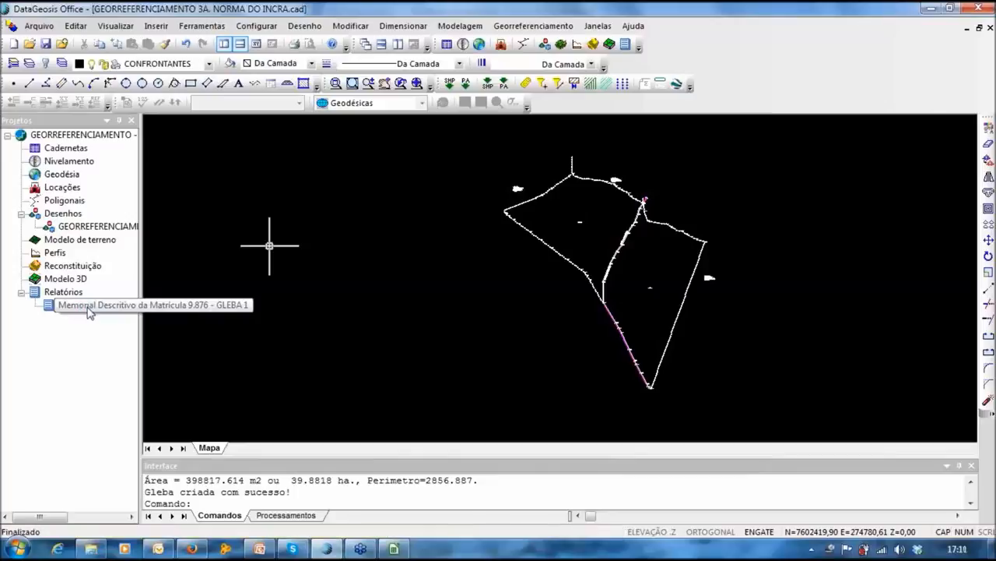
double_click(87, 306)
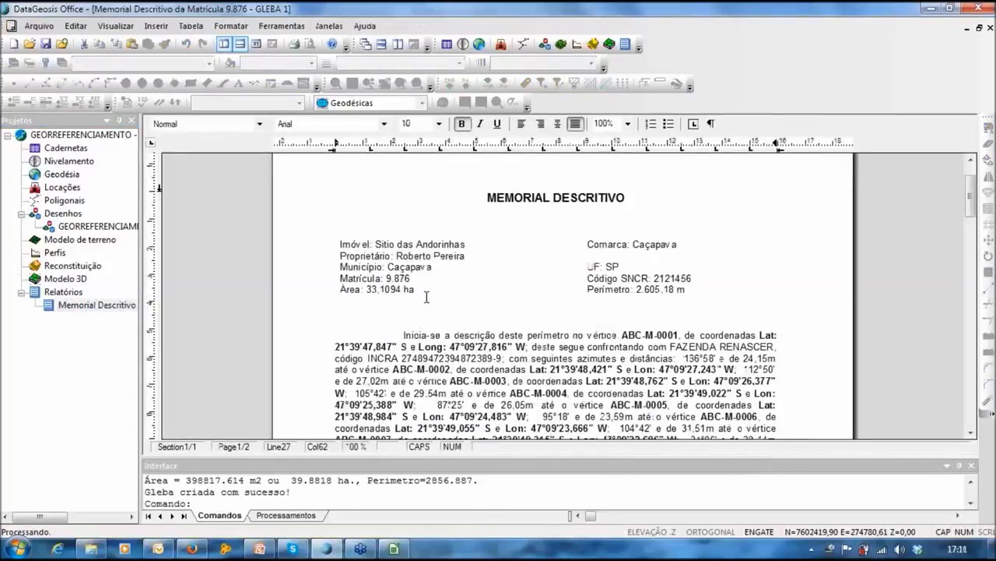
Step: Review the GLEBA 1 memorial, checking azimuth 110°47' and distance 29,46m, then return to the drawing
scroll(427, 297, down, 3)
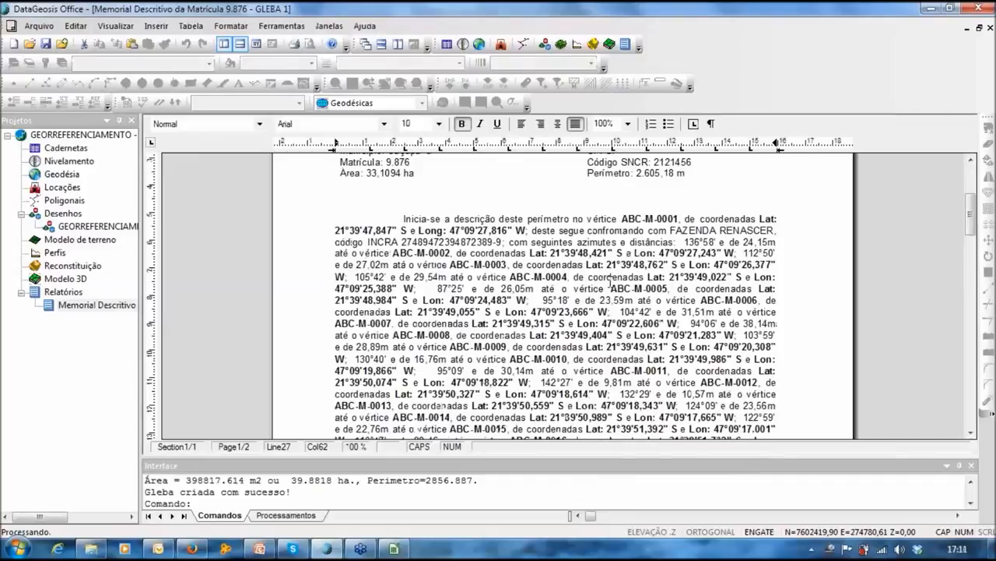
scroll(609, 278, down, 3)
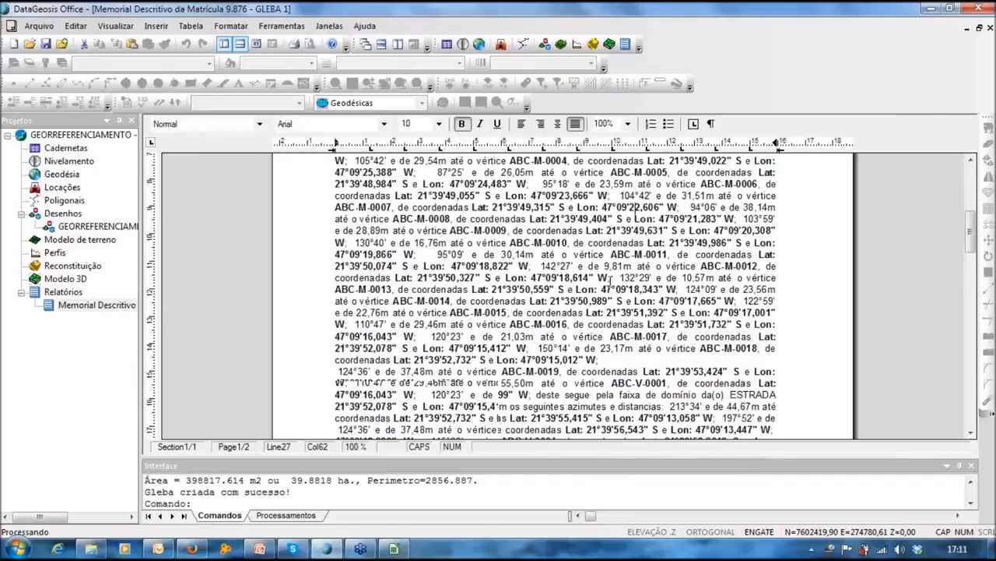
scroll(610, 278, down, 3)
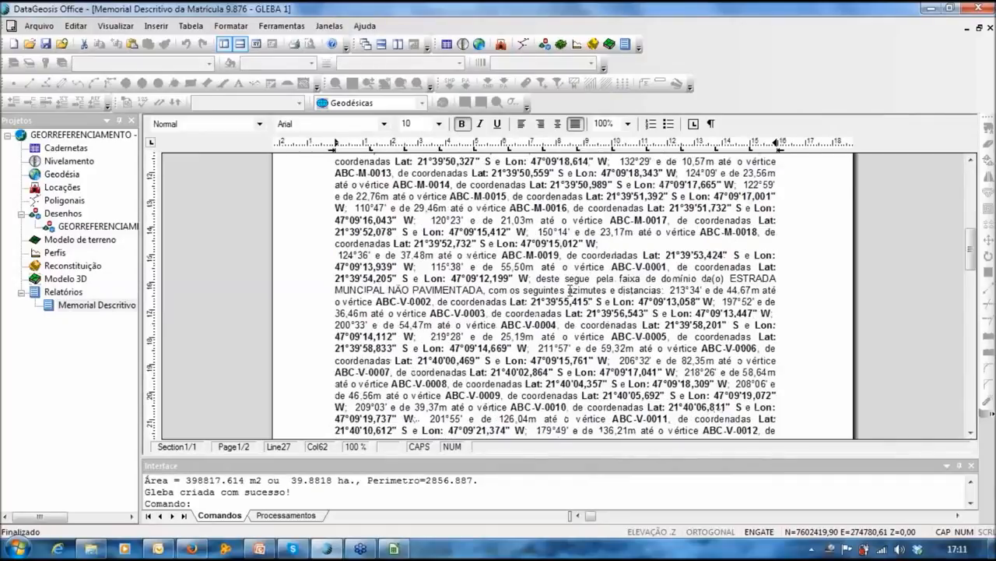
scroll(571, 289, up, 2)
drag(652, 254, 677, 254)
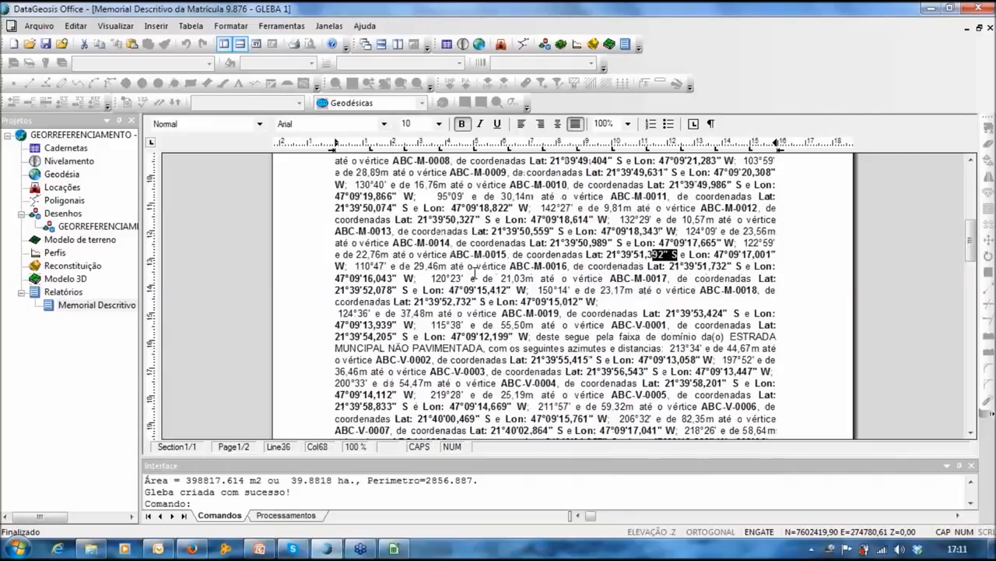
click(368, 265)
drag(356, 265, 391, 265)
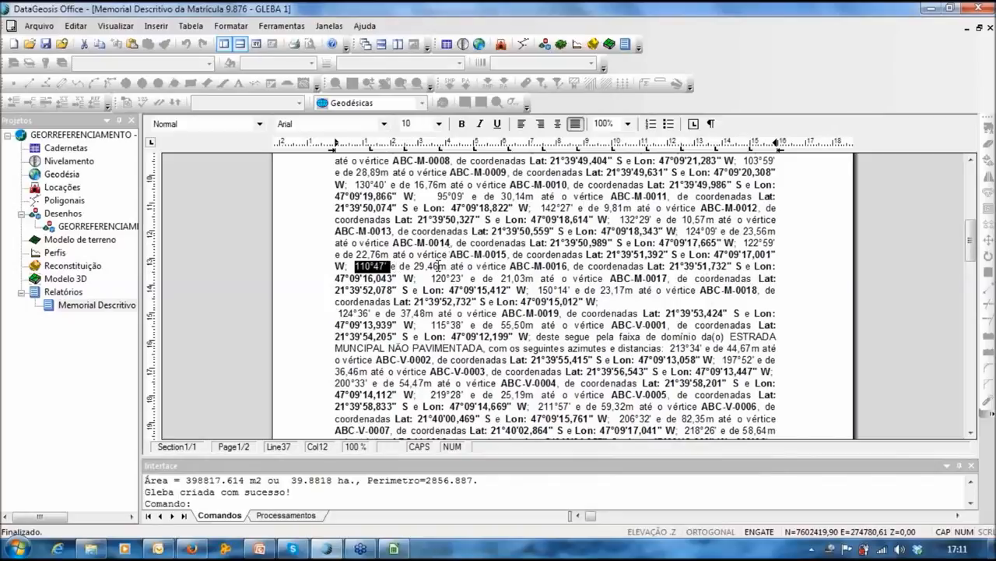
drag(438, 265, 427, 265)
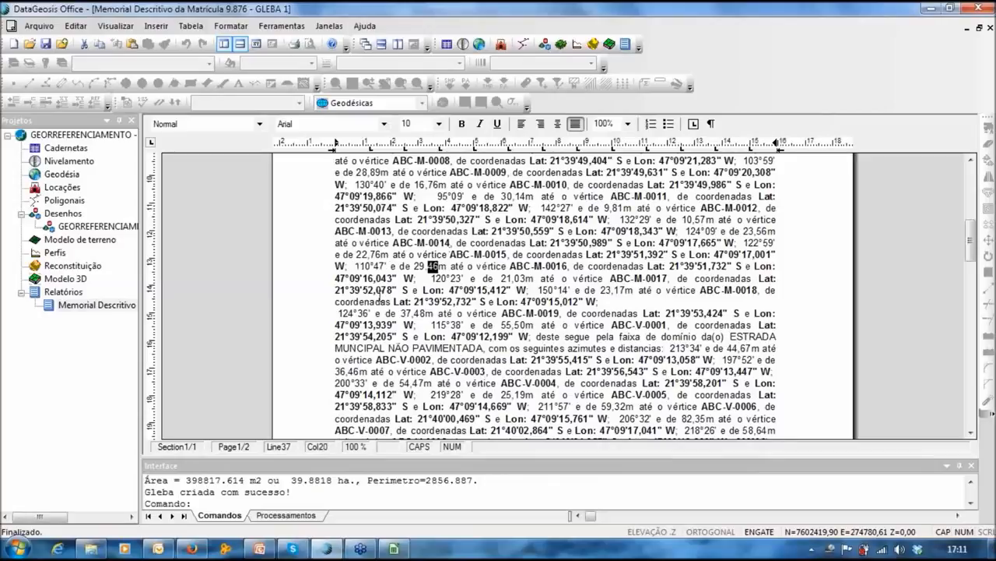
double_click(117, 227)
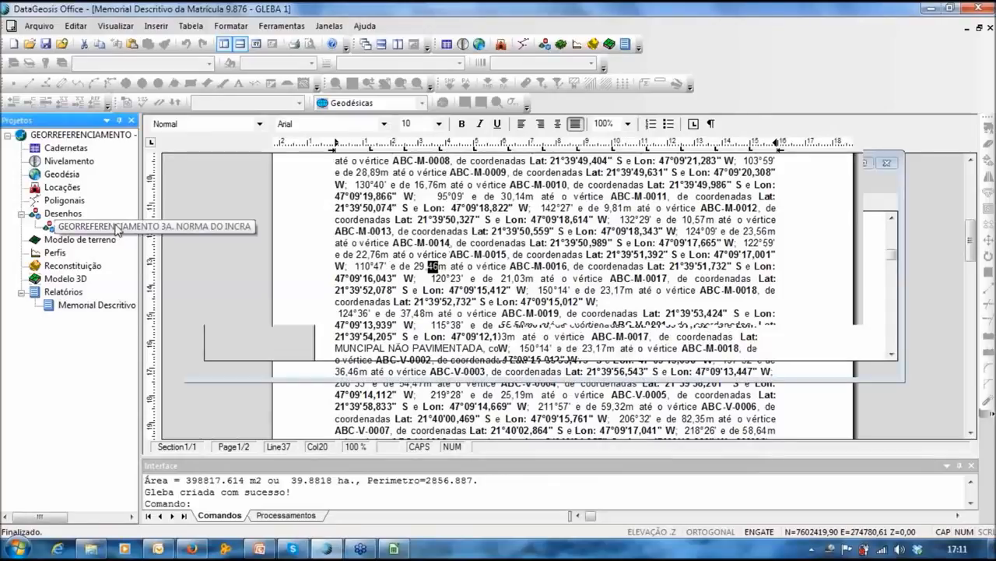
click(534, 26)
Step: Generate the GLEBA 2 Memorial Descritivo with SGL coordinates, adding '- GLEBA 2' to its file name
mouse_move(576, 456)
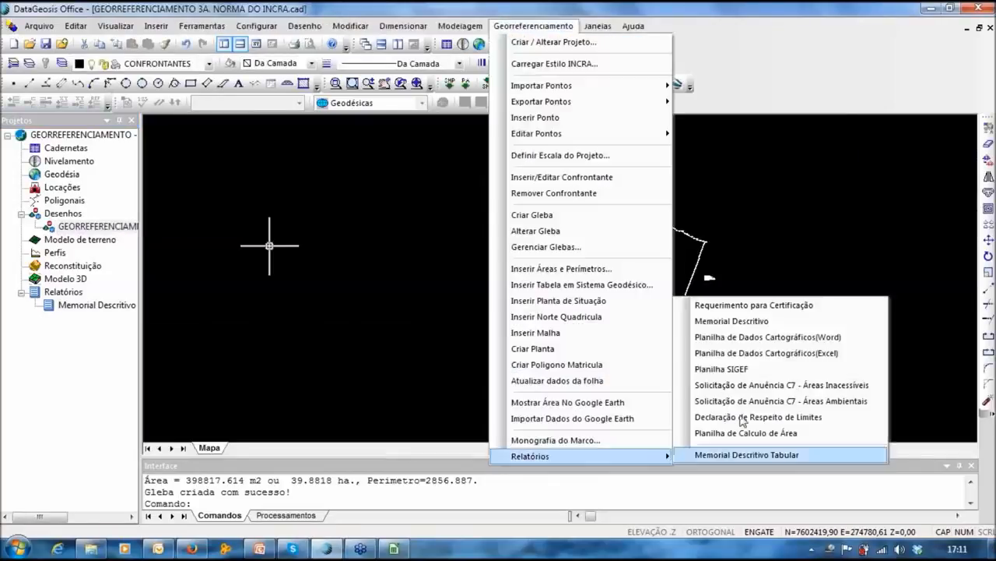
click(726, 321)
click(406, 230)
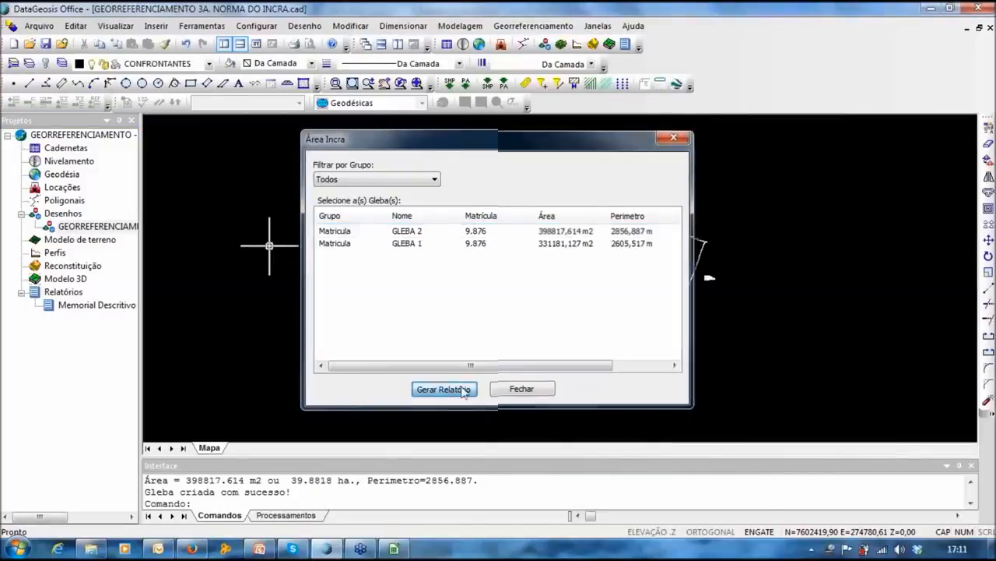
click(444, 390)
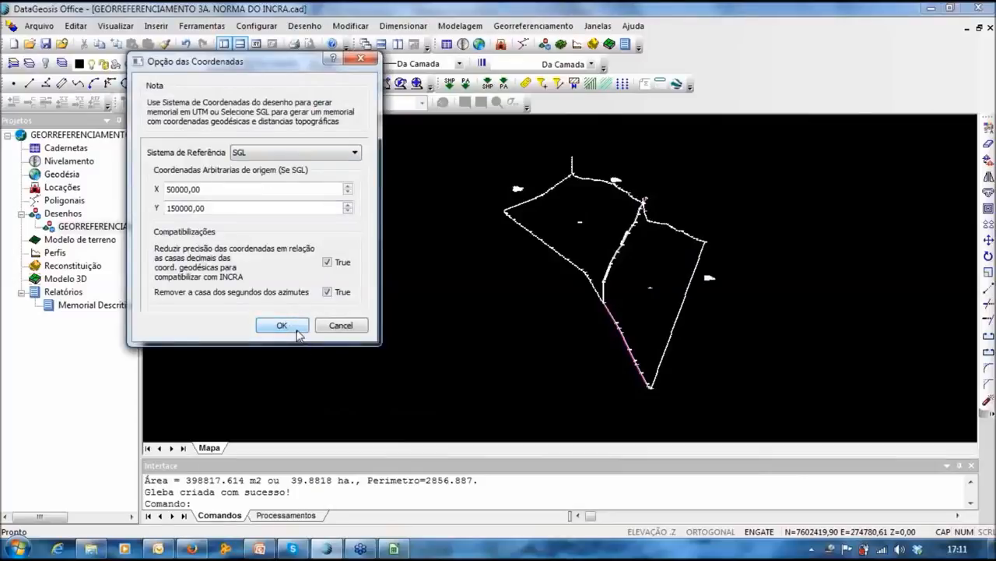
click(282, 326)
click(580, 265)
text(- GLEBA 2)
key(Return)
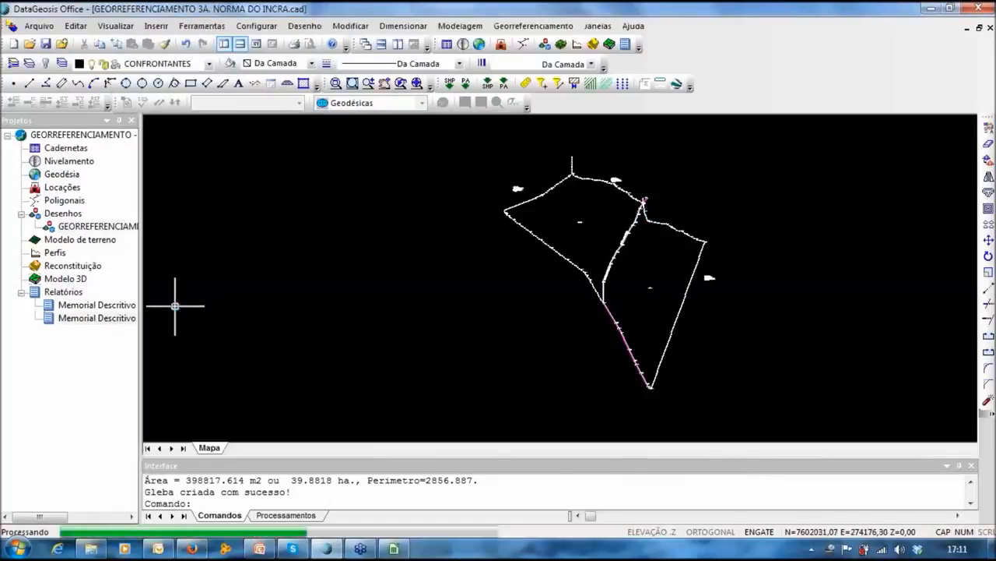
Step: Compare the GLEBA 1 and GLEBA 2 memorials, then switch back to the georeferencing drawing
double_click(105, 306)
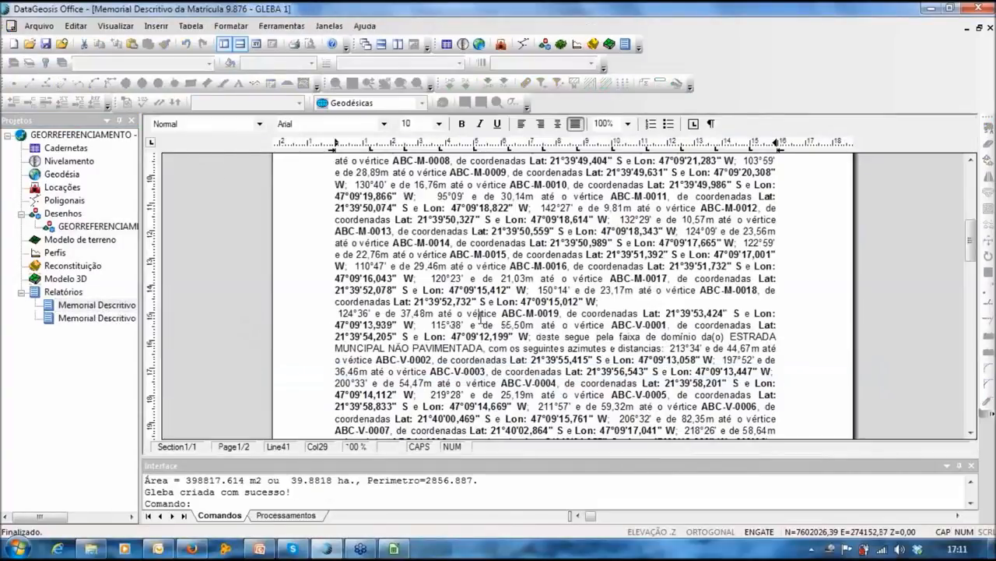
scroll(480, 315, down, 10)
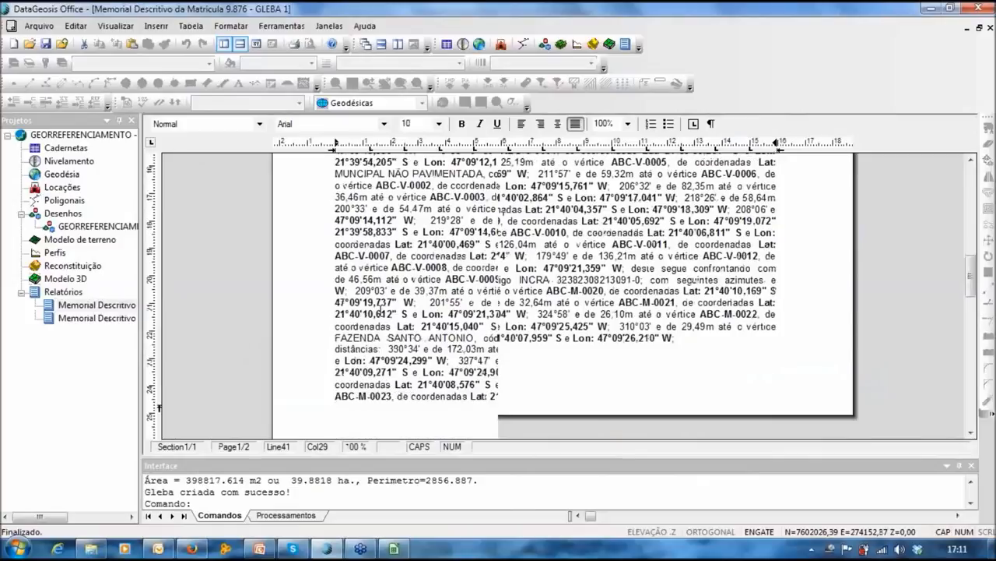
double_click(111, 319)
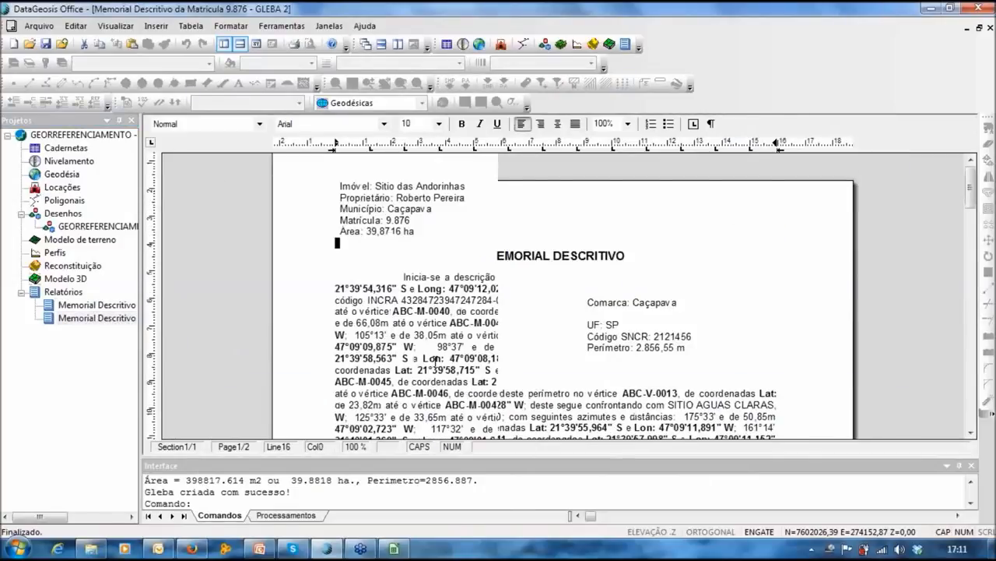
scroll(458, 359, down, 15)
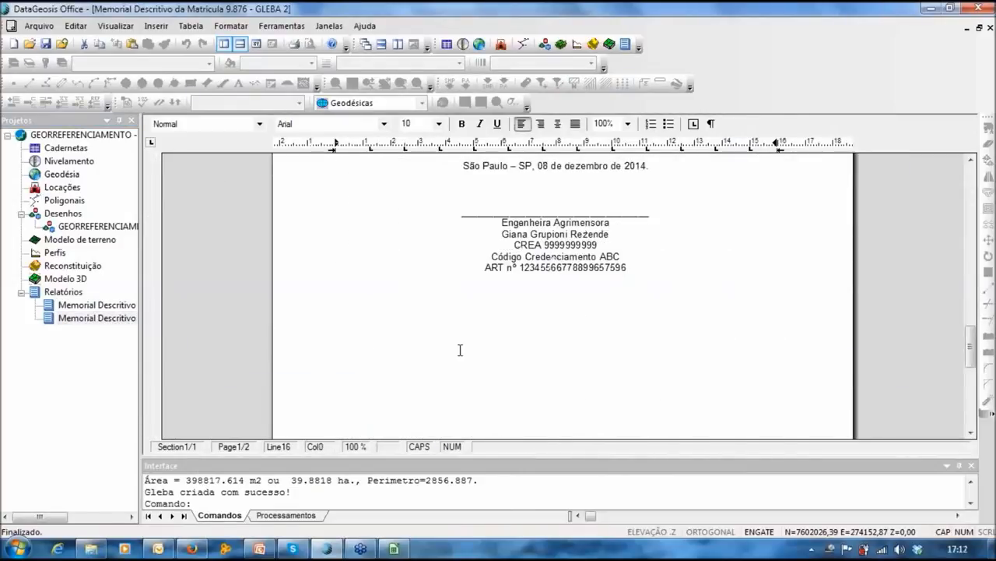
scroll(460, 350, up, 5)
scroll(460, 351, up, 10)
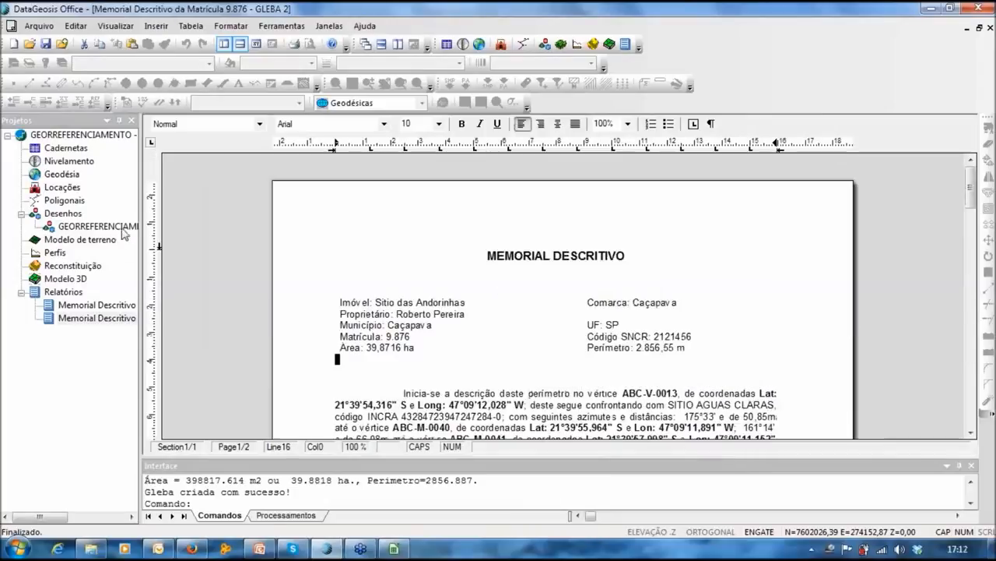
double_click(121, 231)
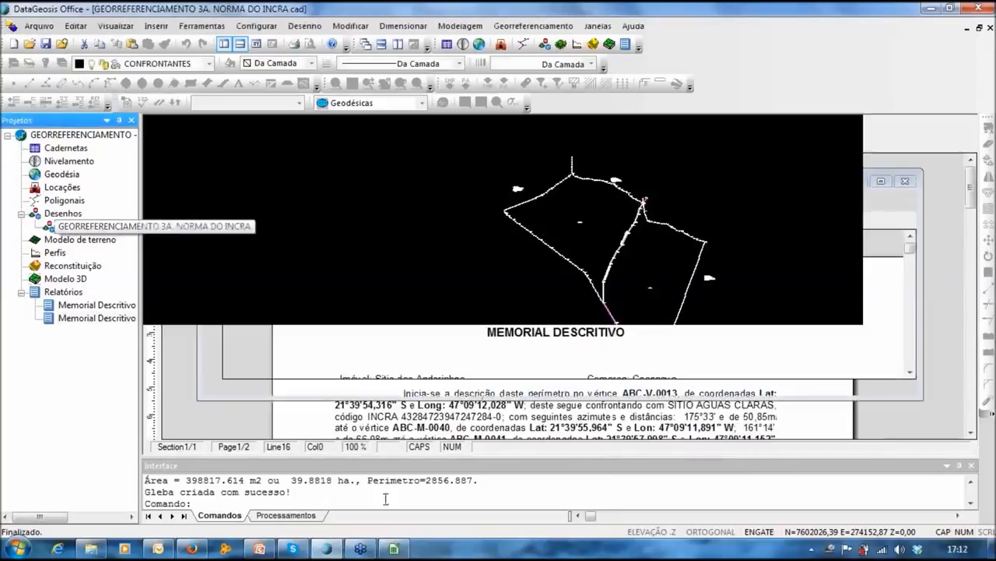
Step: Switch between the perimeter sheets in Calc and settle on perimetro_2
click(395, 549)
key(Right)
key(Up)
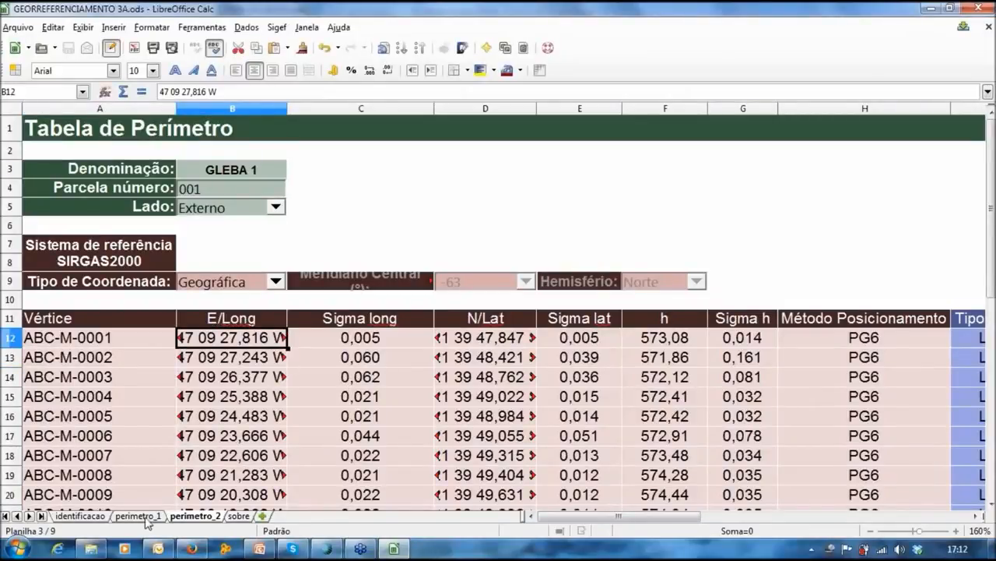
click(145, 517)
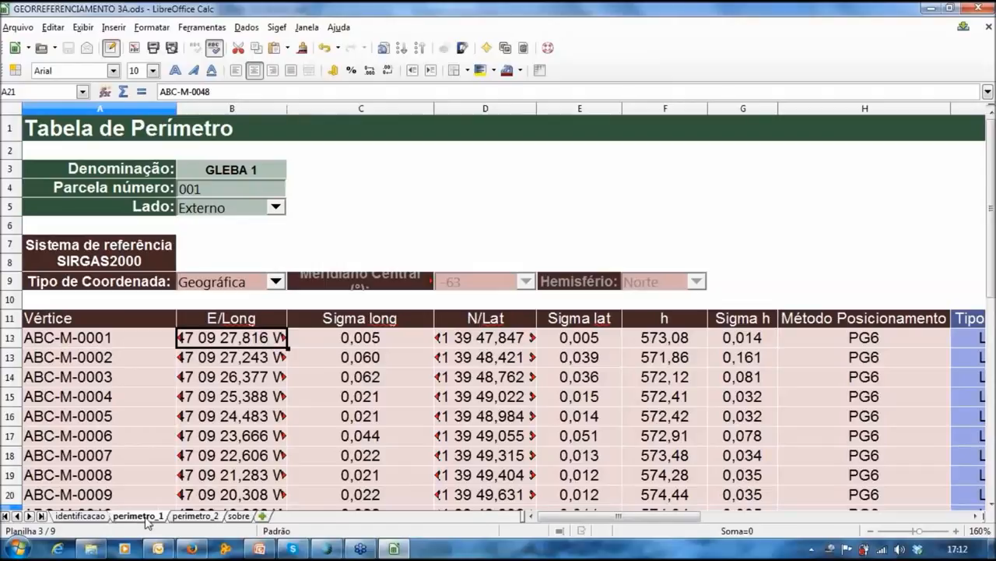
click(202, 519)
Step: Inspect the Sigma long, lat and h columns on perimetro_2 to find the empty vertex rows
click(413, 401)
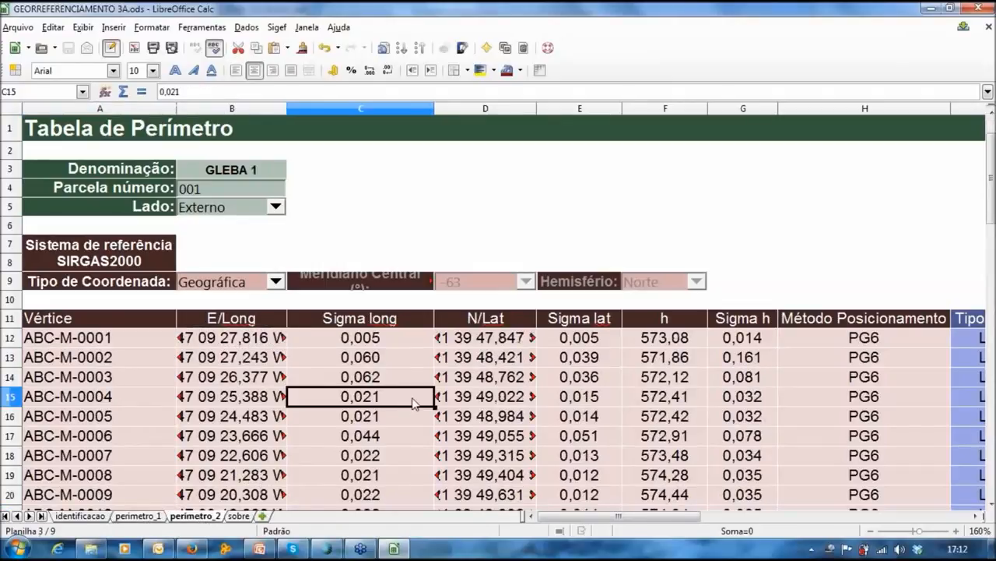
scroll(413, 400, down, 2)
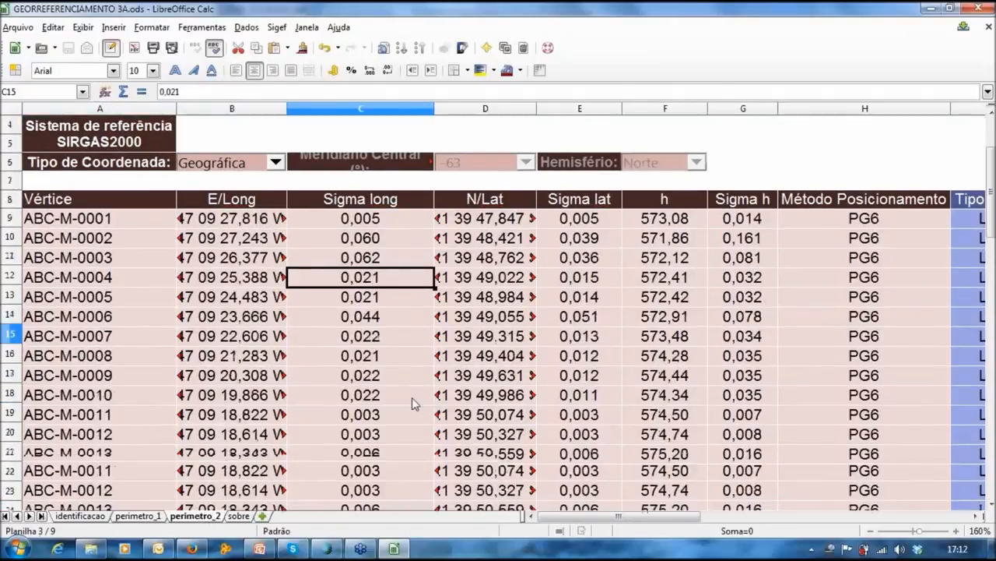
scroll(413, 400, down, 8)
drag(578, 516, 615, 518)
scroll(438, 251, up, 3)
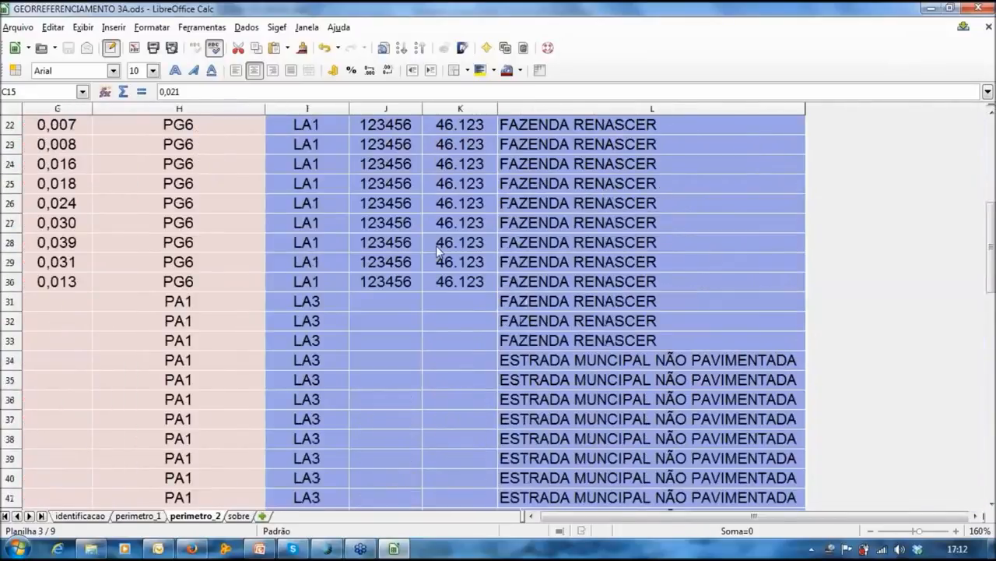
scroll(438, 250, up, 5)
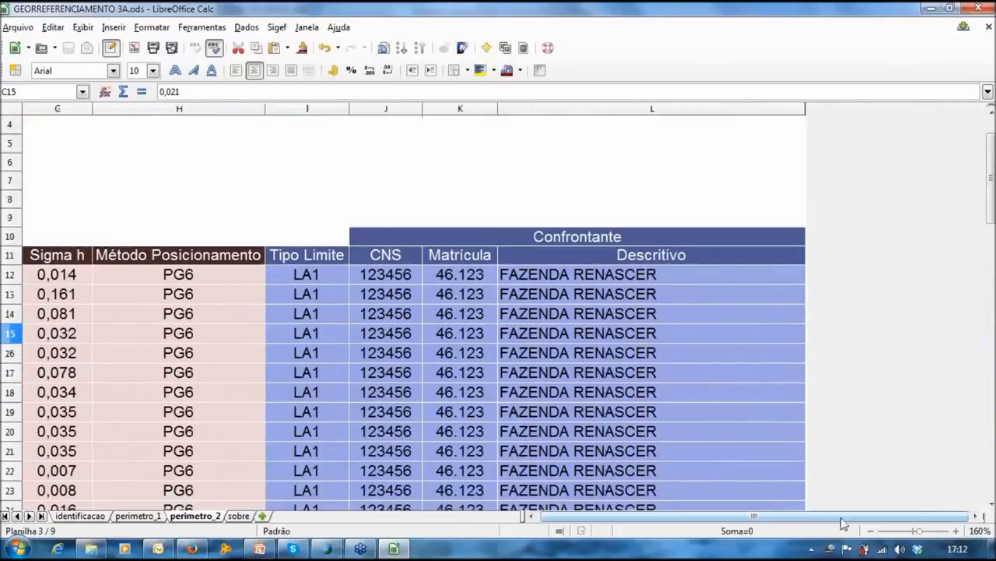
drag(841, 519, 689, 527)
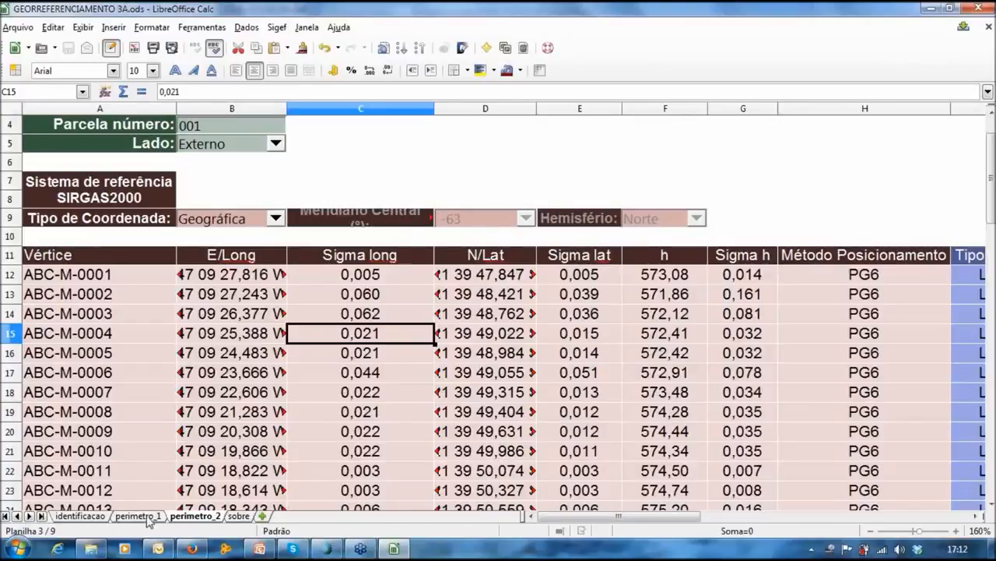
scroll(274, 358, down, 1)
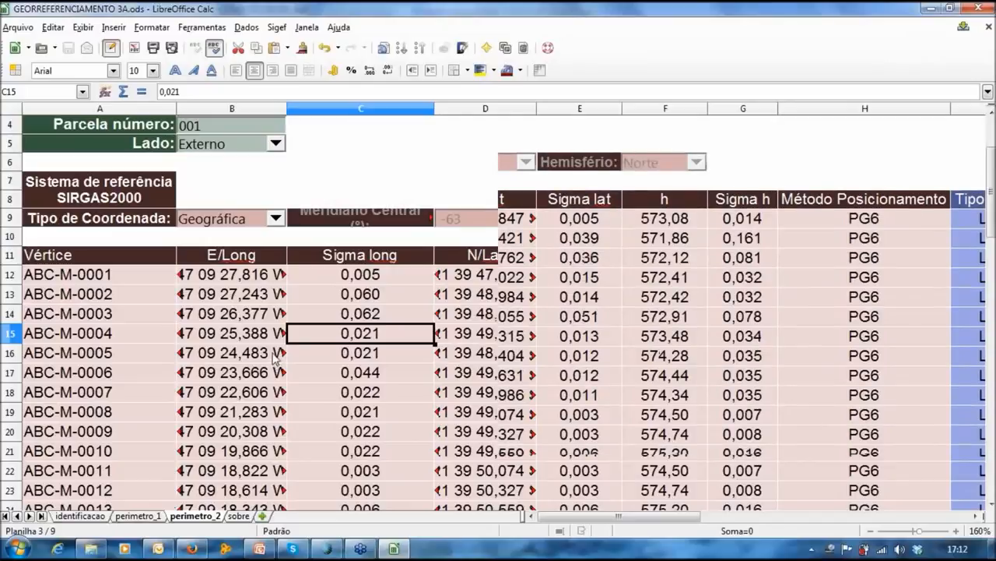
scroll(274, 358, down, 5)
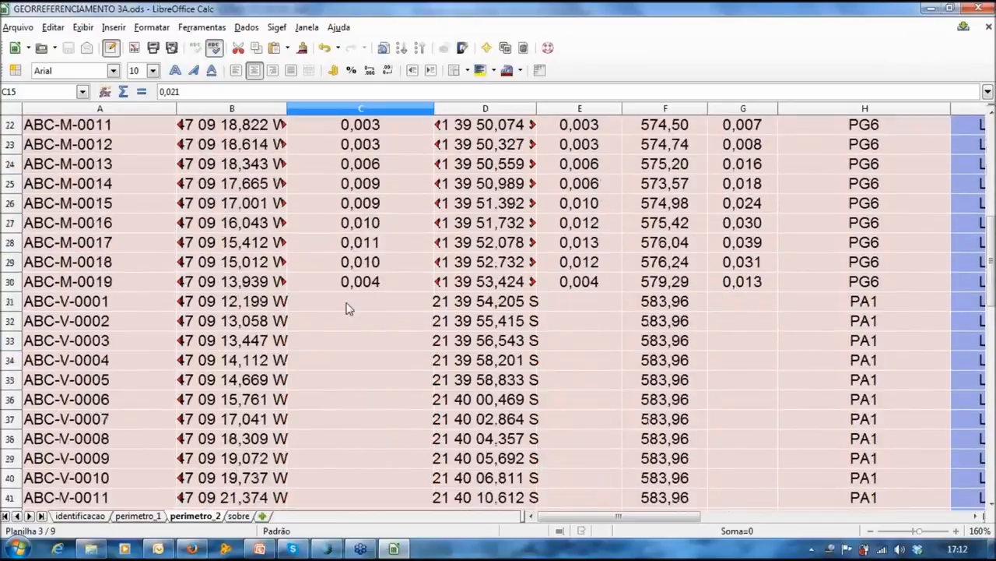
Step: Enter 0,000 as Sigma long in C31 through C35 for ABC-V-0001 to 0005
click(345, 304)
click(610, 305)
click(381, 301)
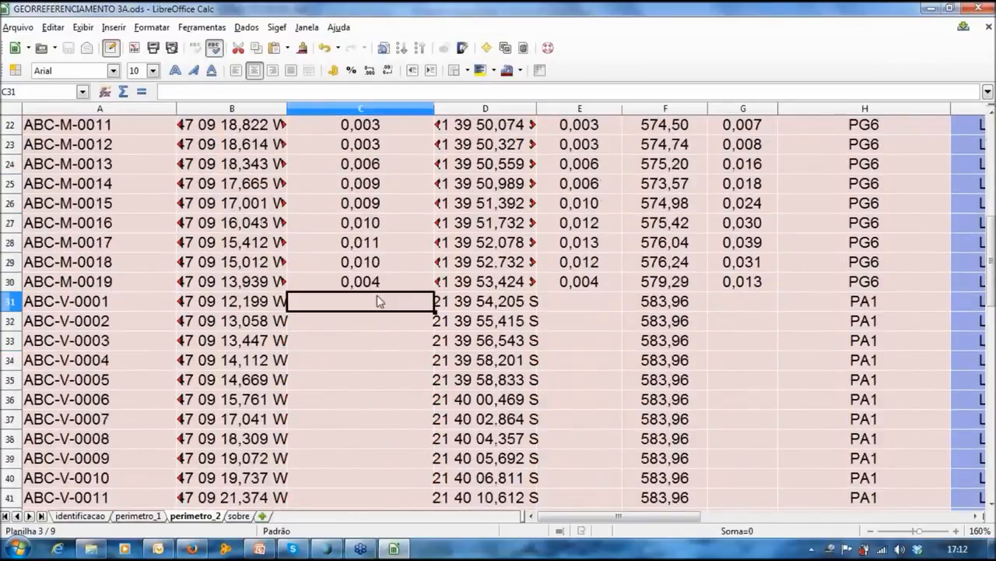
text(0,000)
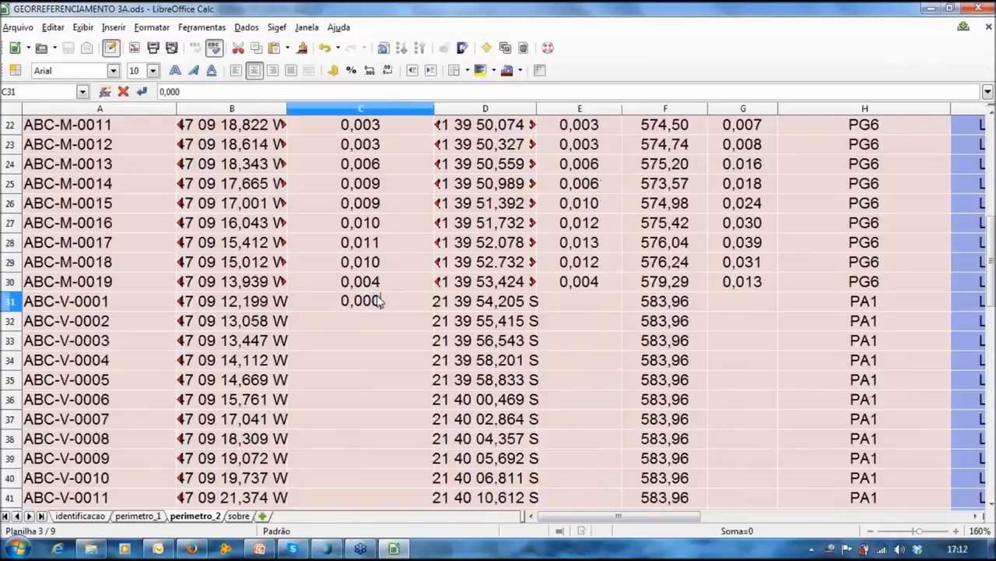
key(Return)
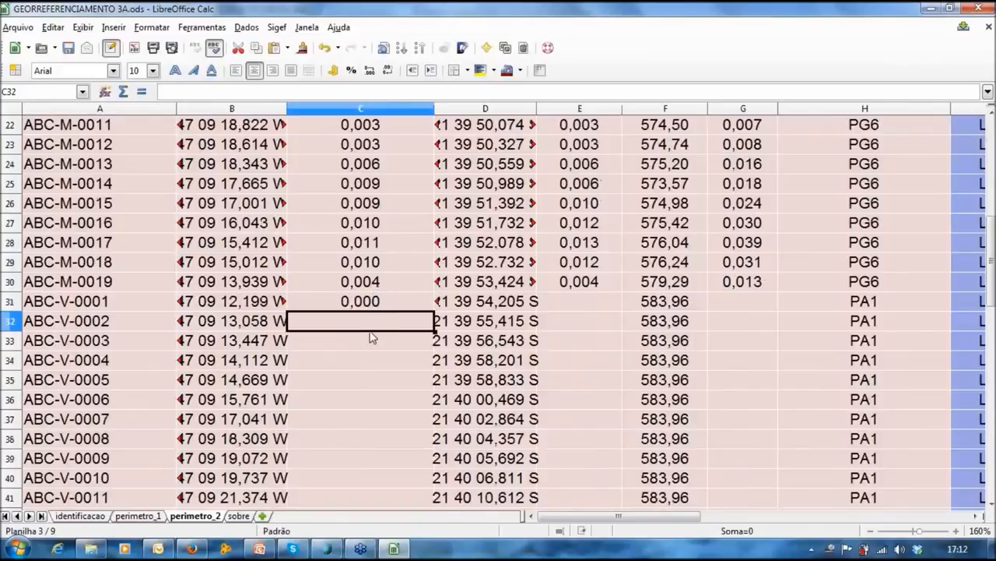
text(0,000)
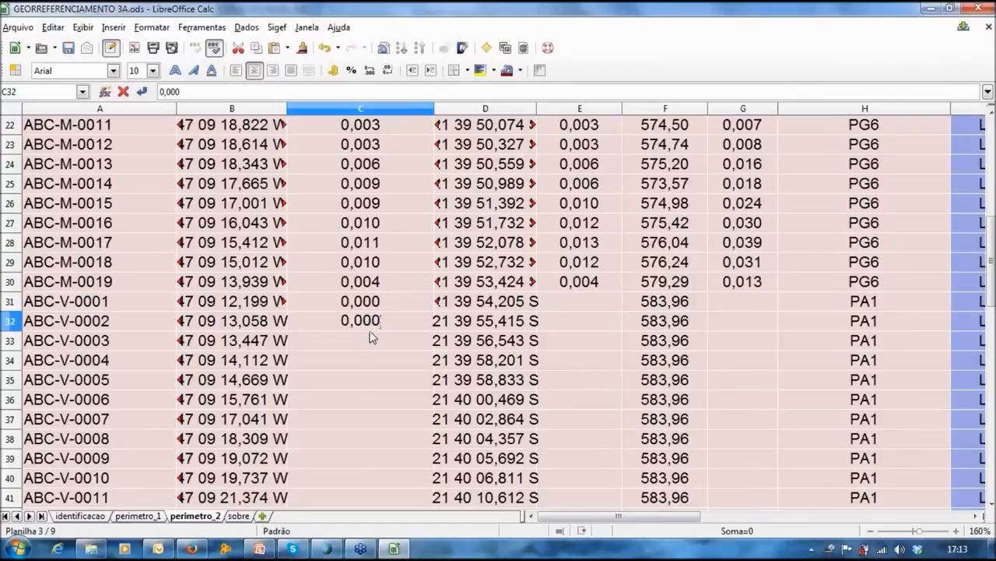
key(Return)
text(0,000)
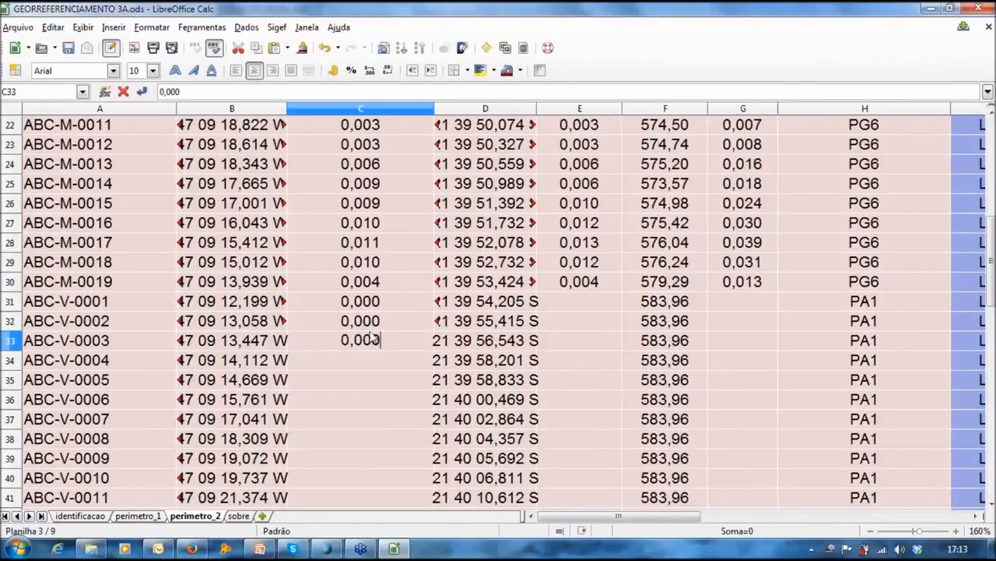
key(Return)
text(0,000)
key(Return)
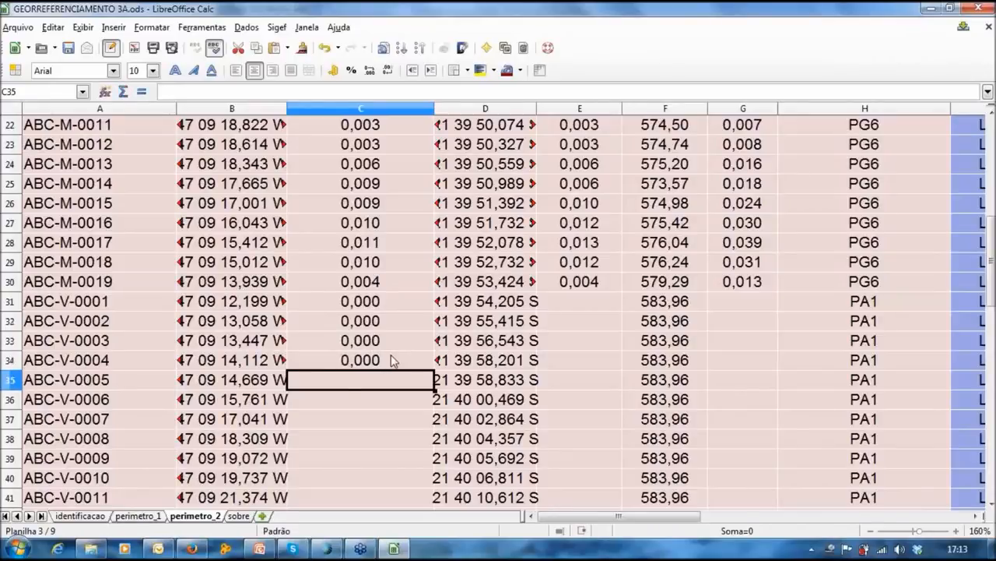
text(0,000)
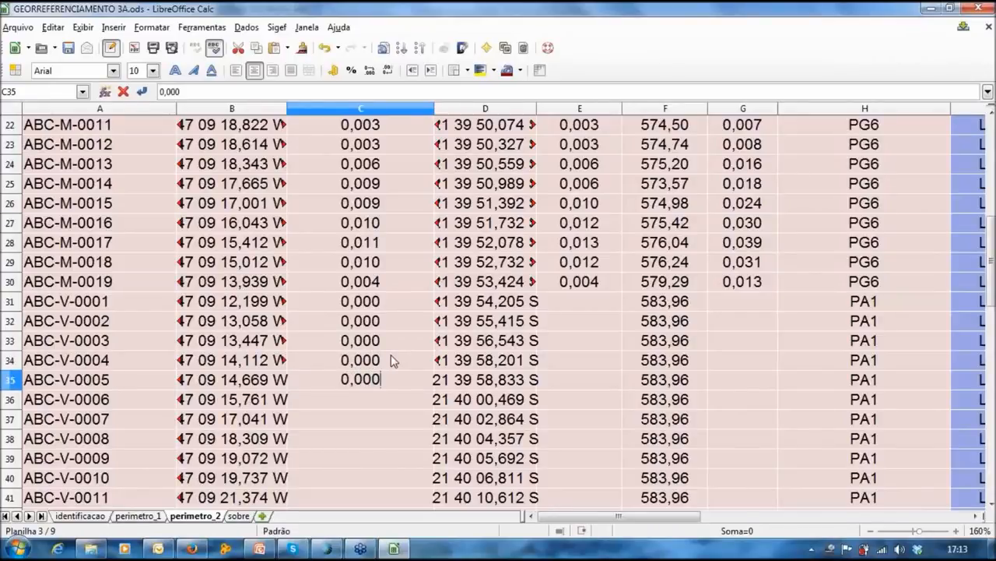
key(Return)
Step: Copy the zeros into C36:C40 and type 0,000 into C41 and C42
drag(356, 302, 360, 378)
key(ctrl+c)
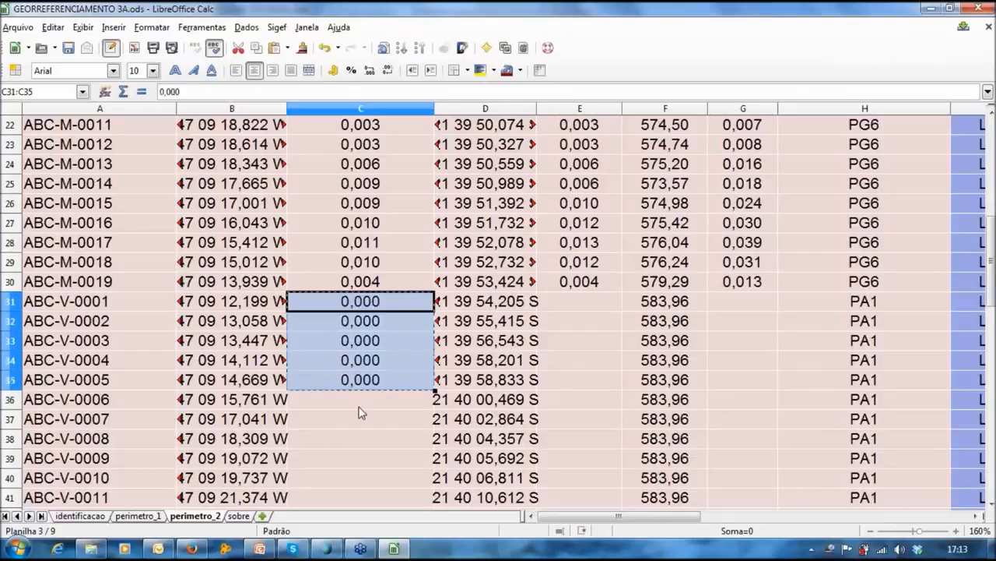
click(362, 408)
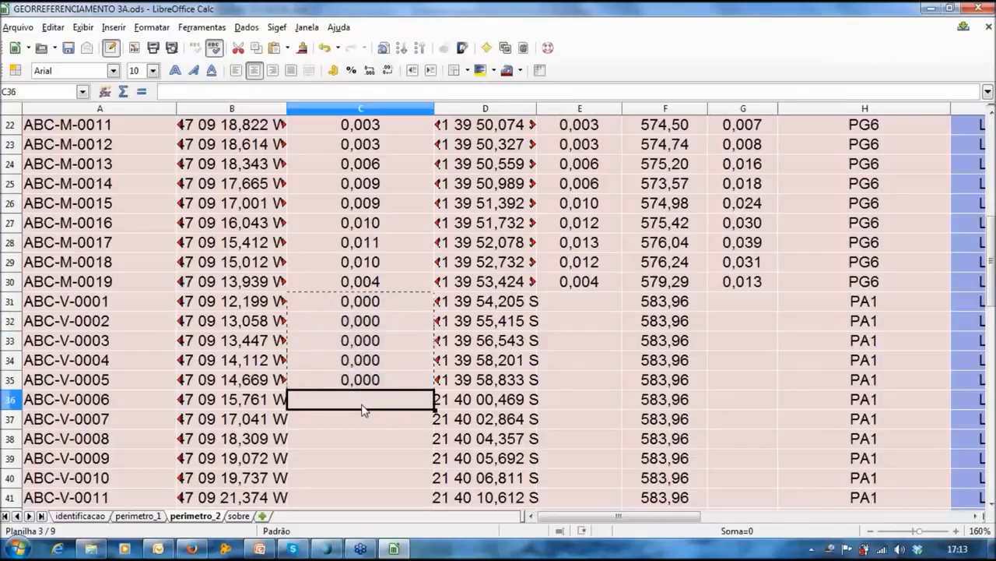
key(ctrl+v)
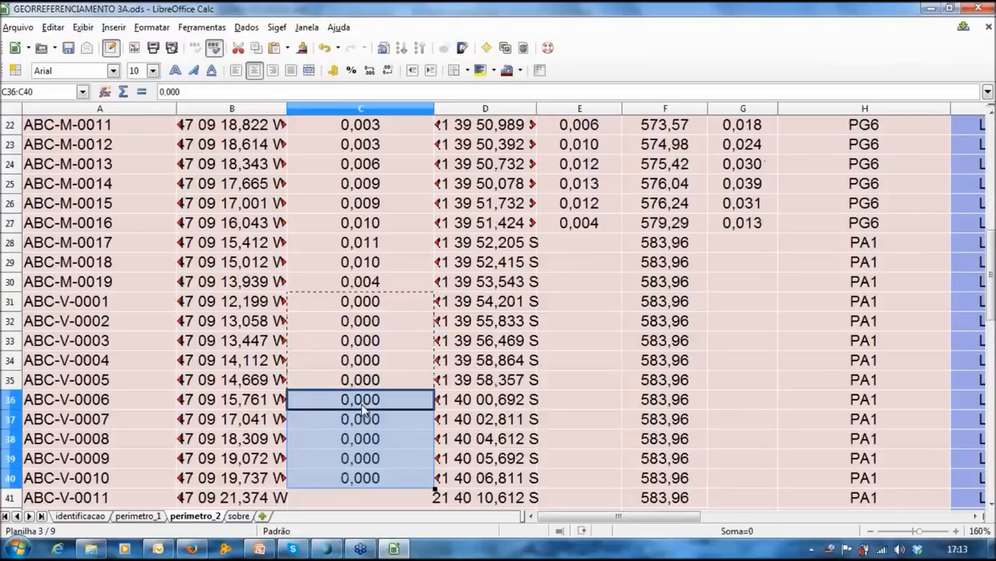
scroll(362, 408, down, 1)
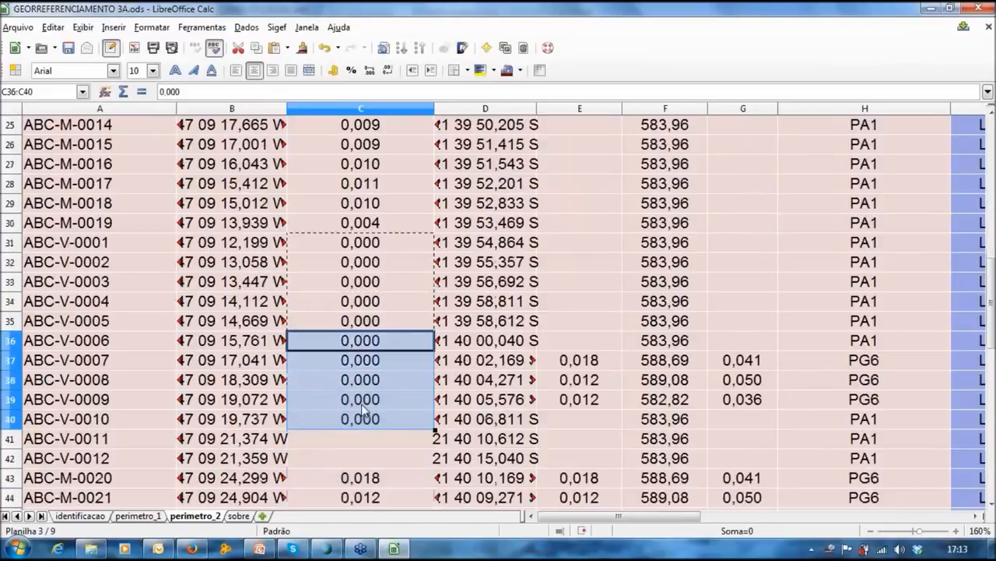
scroll(362, 405, down, 2)
click(389, 322)
text(0,000)
key(Return)
text(0,000)
key(Return)
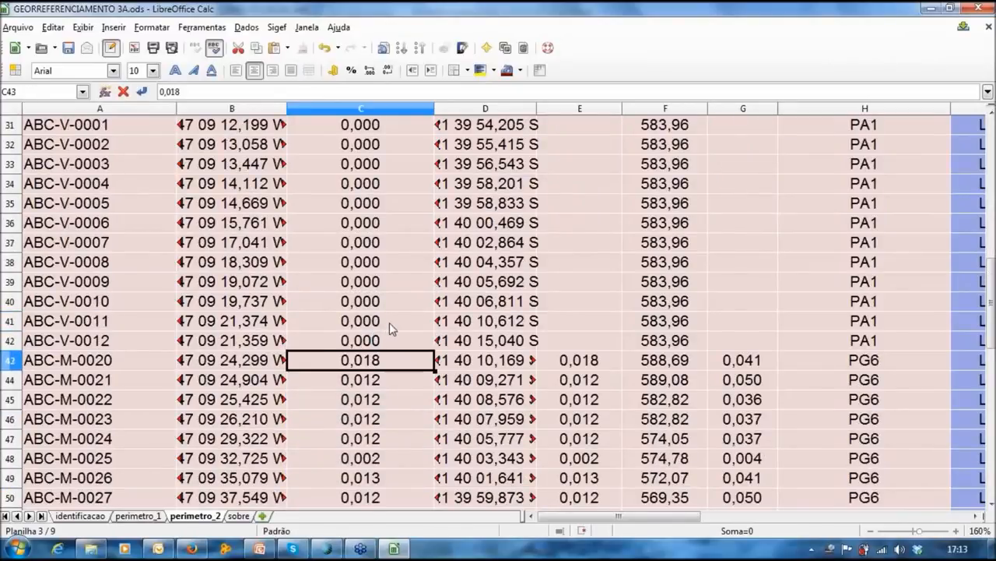
Step: Copy the C31:C42 zeros into Sigma lat E31 and Sigma h G31, then go to perimetro_1
scroll(390, 322, up, 2)
drag(381, 248, 382, 321)
drag(370, 387, 390, 460)
key(ctrl+c)
click(611, 244)
key(ctrl+v)
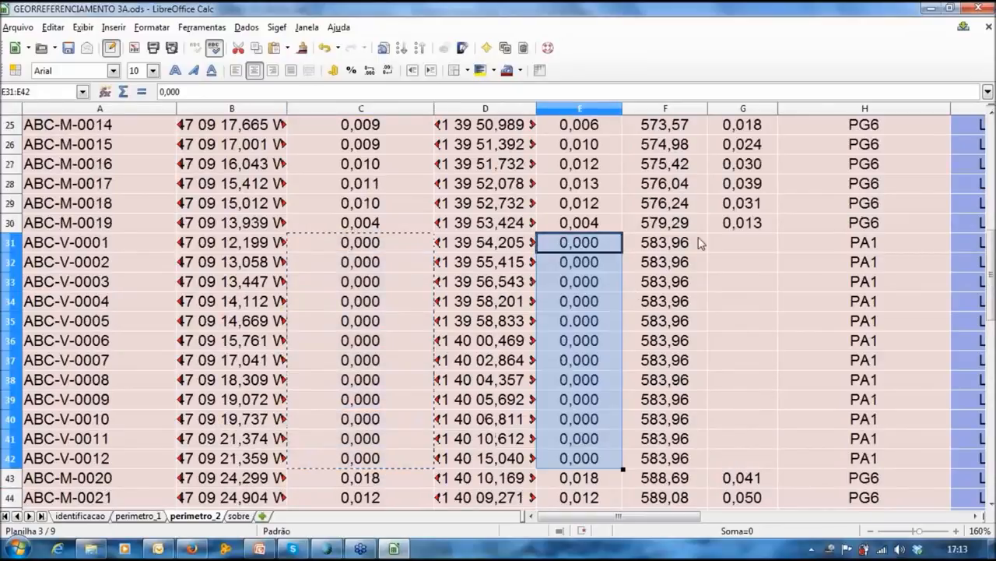
click(731, 247)
key(ctrl+v)
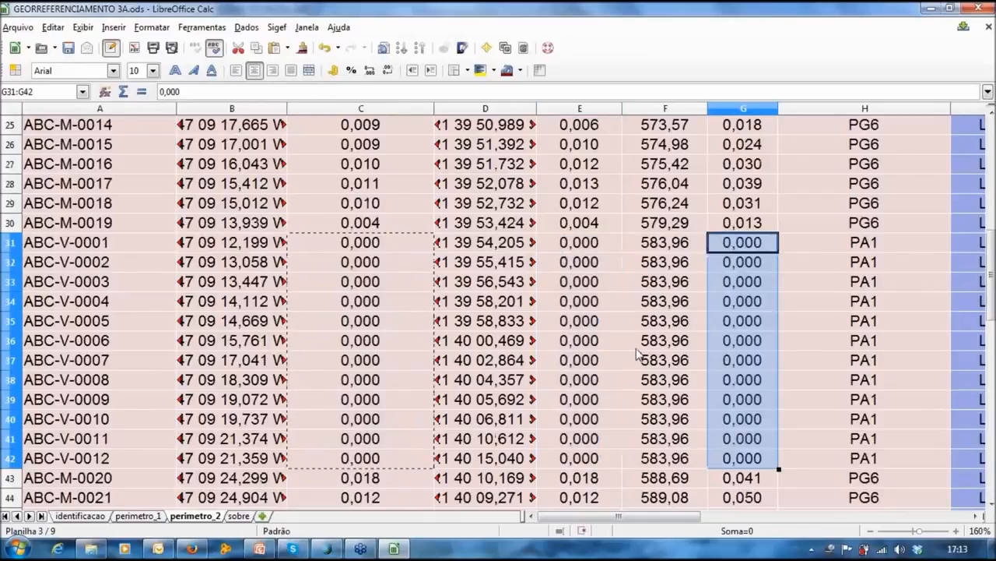
click(637, 347)
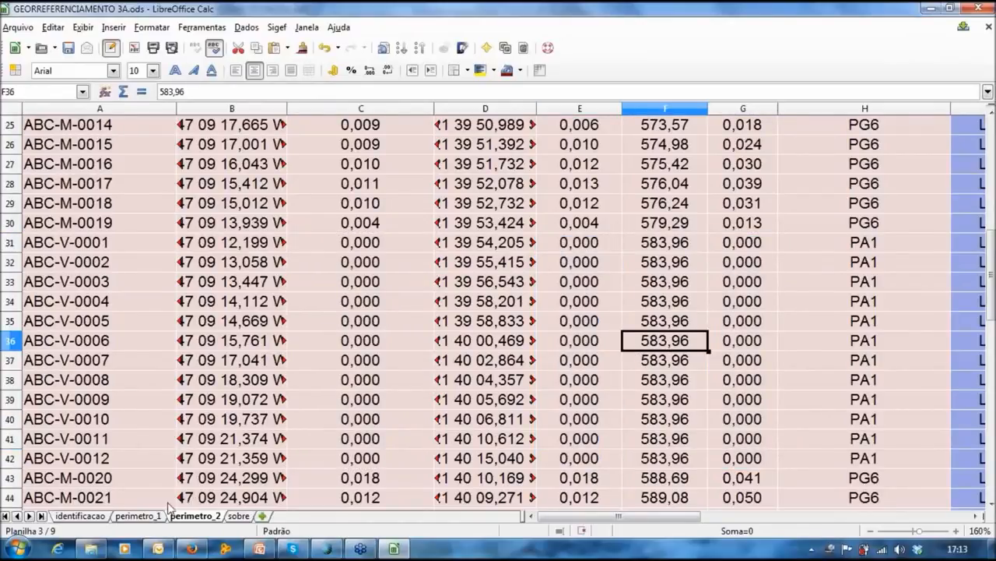
click(139, 516)
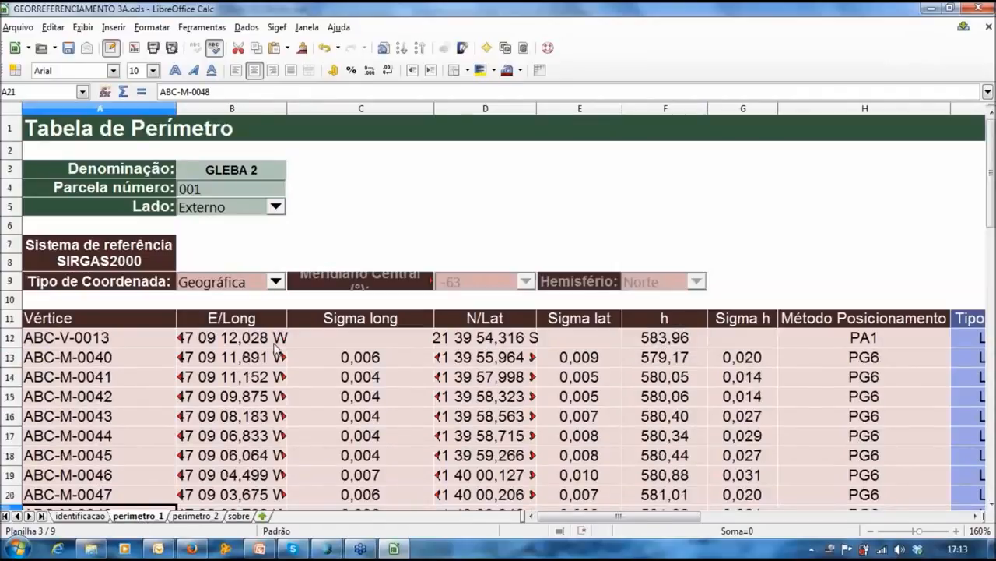
Step: Paste 0,000 into the empty Sigma h cells of the PA1 rows on perimetro_1
scroll(274, 346, down, 3)
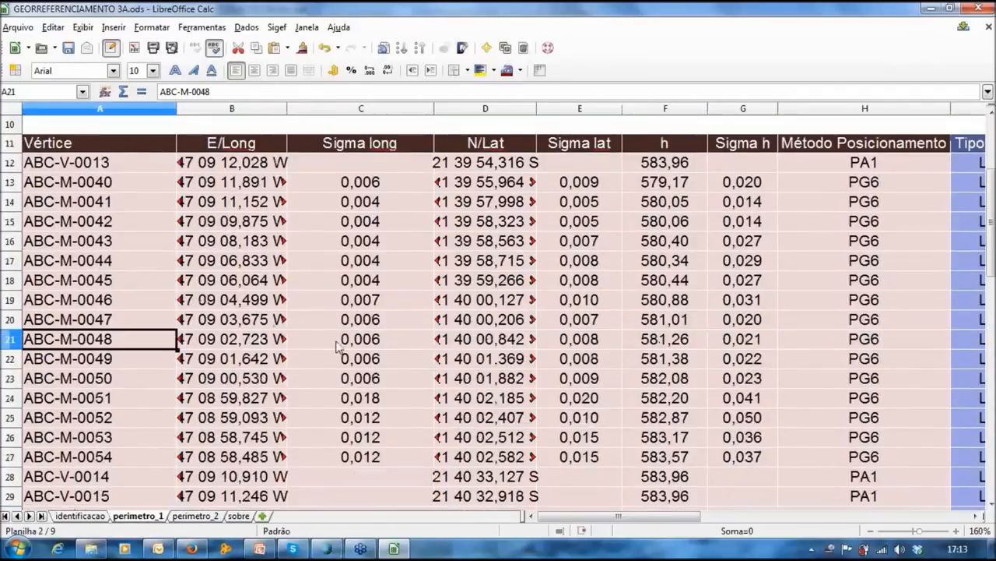
scroll(339, 347, down, 4)
click(380, 242)
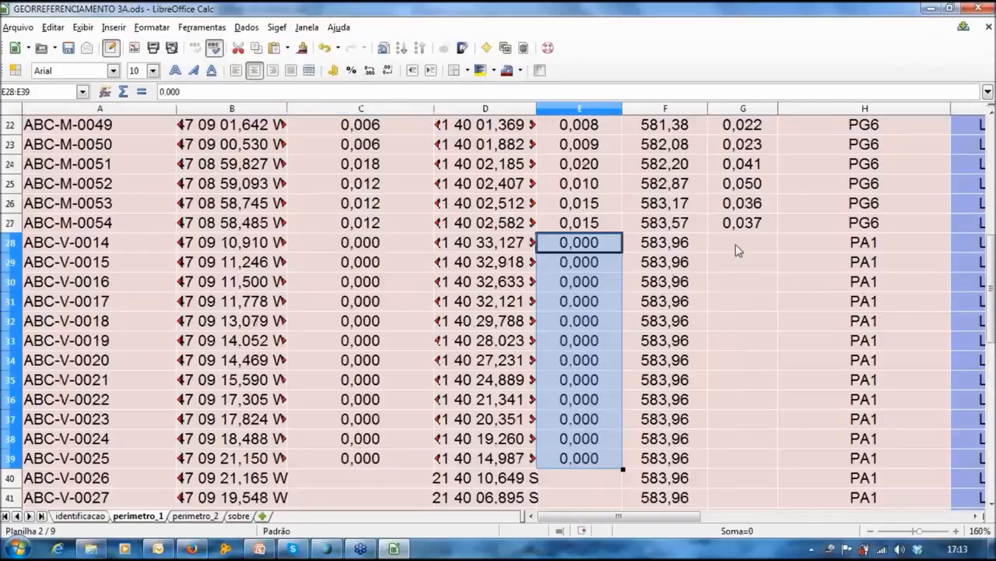
click(738, 245)
key(ctrl+v)
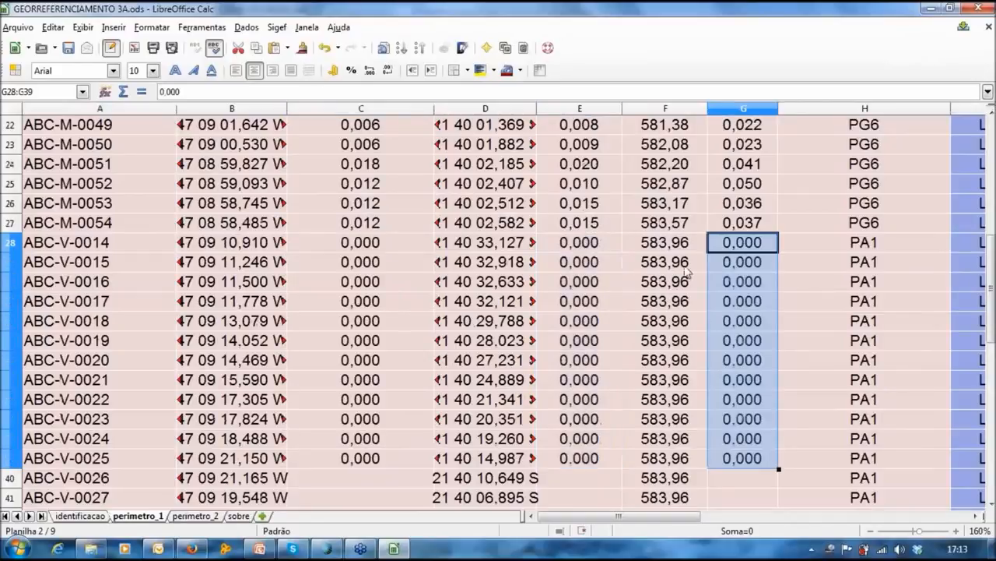
Step: Fill the remaining empty Sigma long cells with 0,000, typing the last one by hand
scroll(459, 340, down, 1)
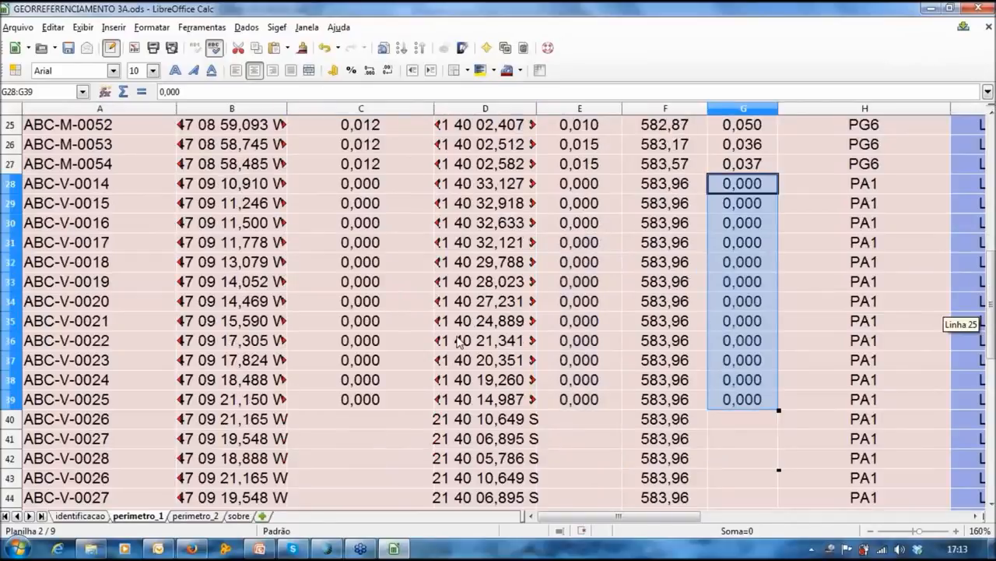
scroll(459, 340, down, 1)
drag(360, 183, 397, 341)
key(ctrl+c)
scroll(374, 296, down, 2)
drag(366, 242, 390, 399)
key(ctrl+v)
click(393, 415)
text(0,000)
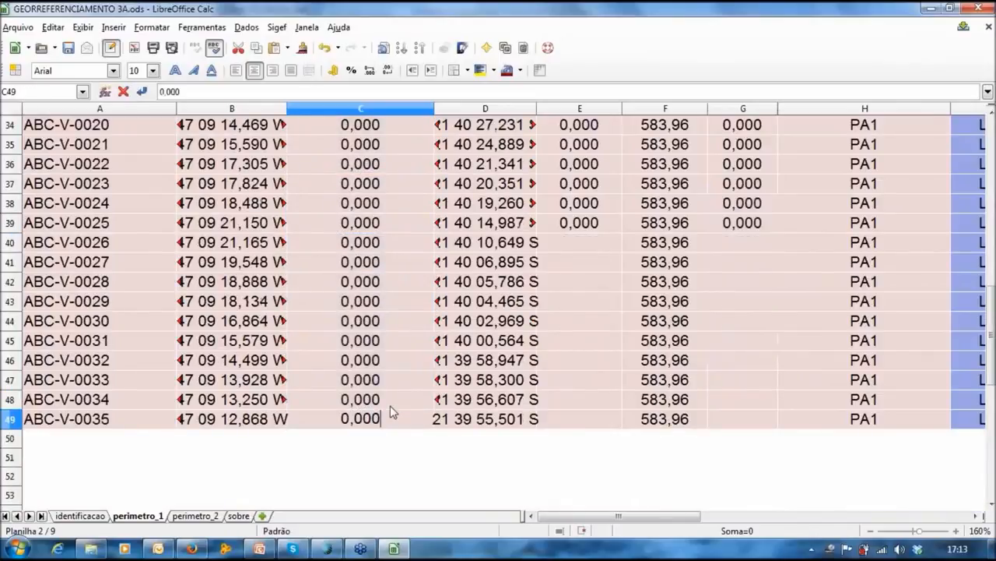
key(Return)
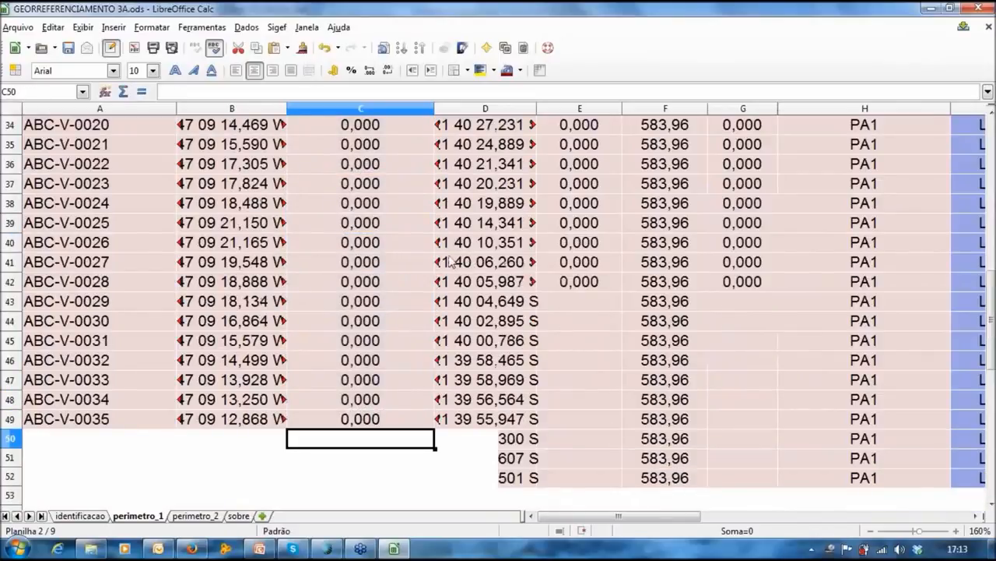
Step: Try extending the Sigma long zero selection down the column, then deselect it
scroll(450, 262, up, 5)
drag(361, 302, 360, 379)
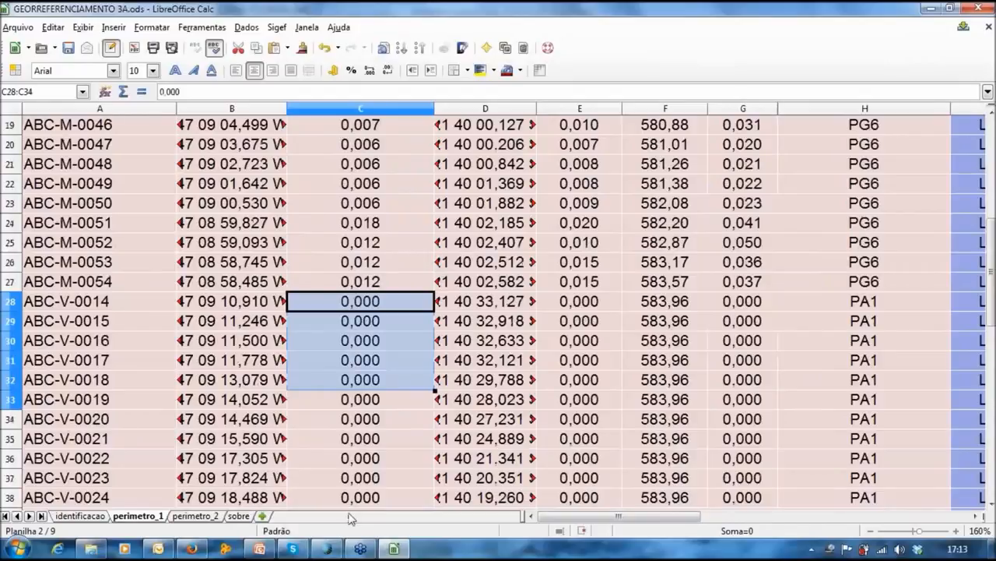
drag(349, 518, 349, 517)
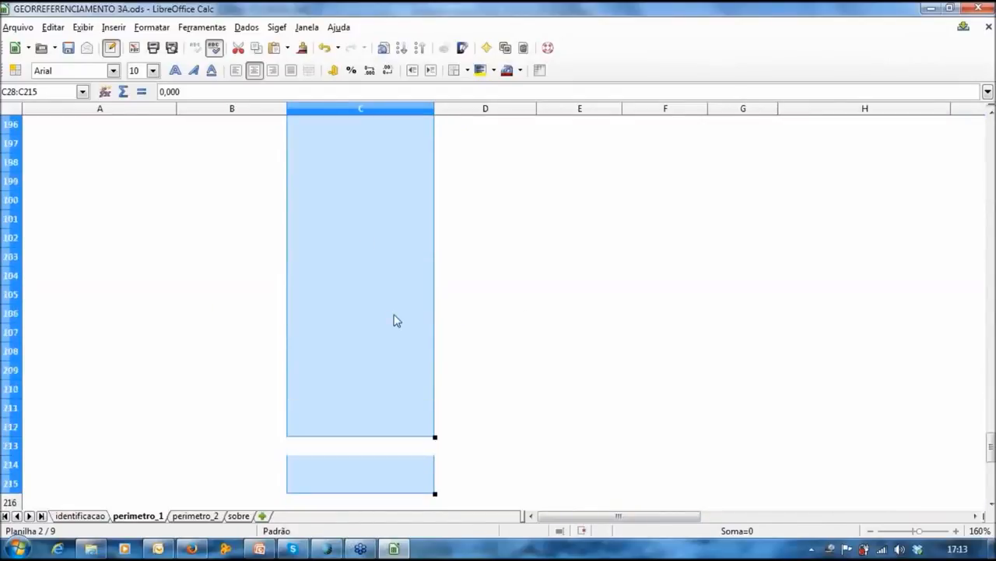
click(394, 318)
scroll(387, 356, up, 20)
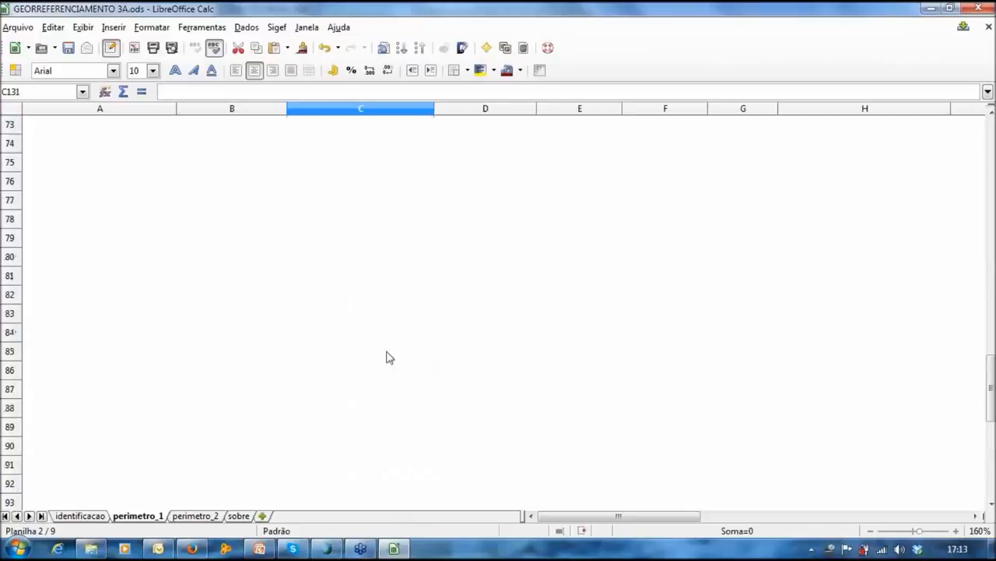
scroll(389, 357, up, 8)
drag(360, 242, 364, 443)
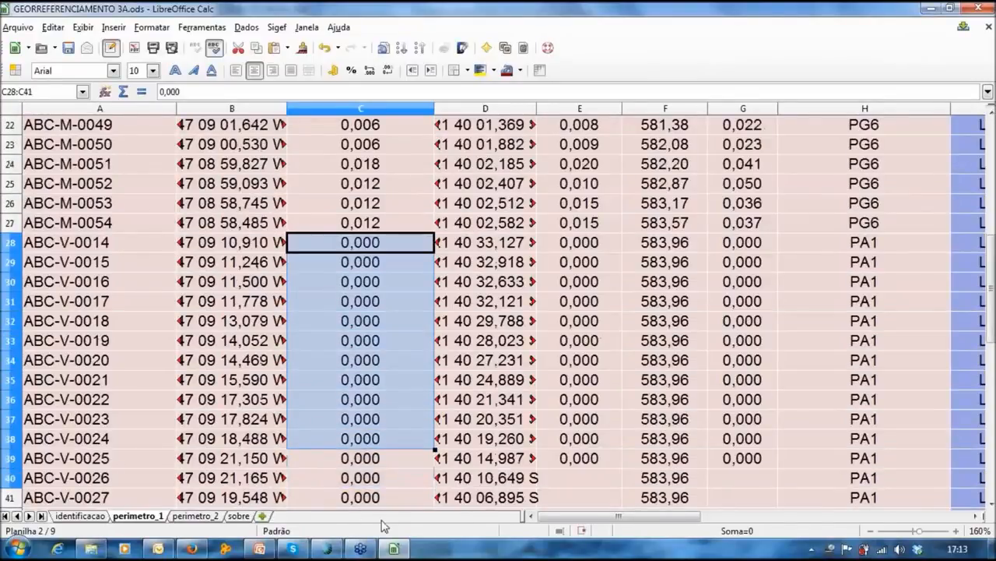
drag(383, 527, 398, 207)
click(401, 207)
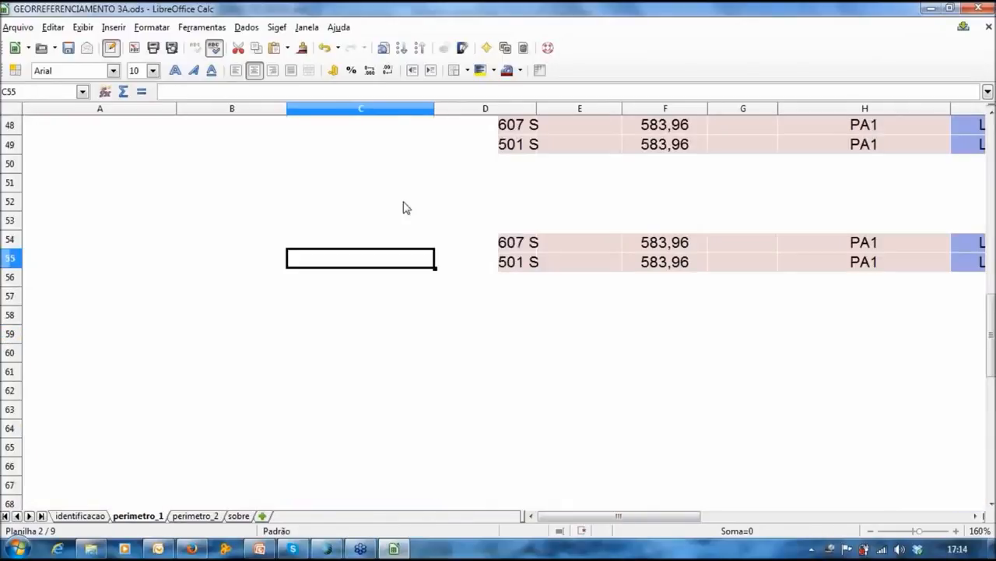
Step: Copy five zero Sigma lat values into Sigma lat and Sigma h rows 40–49
scroll(403, 206, up, 2)
scroll(441, 250, down, 3)
drag(582, 164, 583, 242)
key(ctrl+c)
click(581, 263)
key(ctrl+v)
click(592, 362)
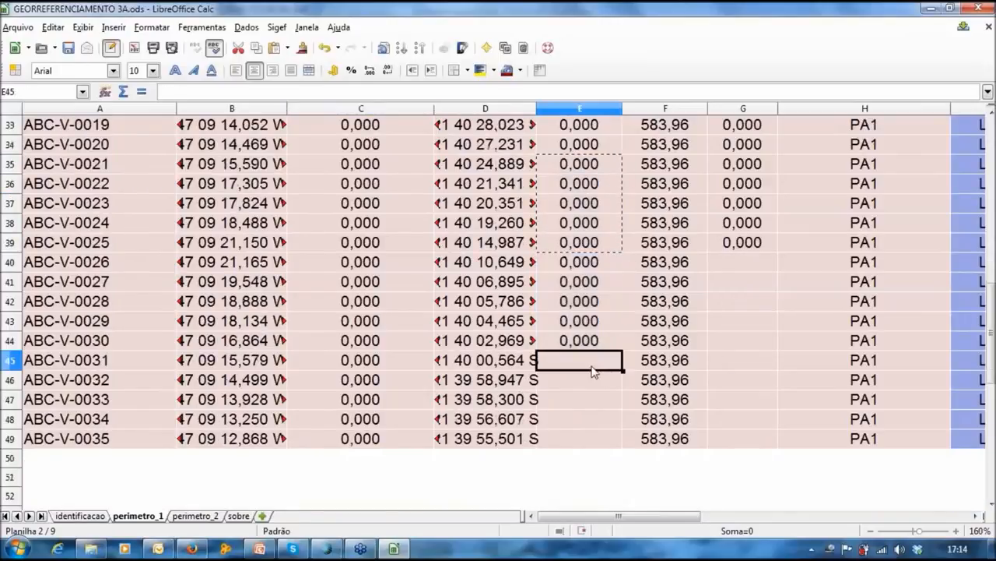
key(ctrl+v)
click(736, 266)
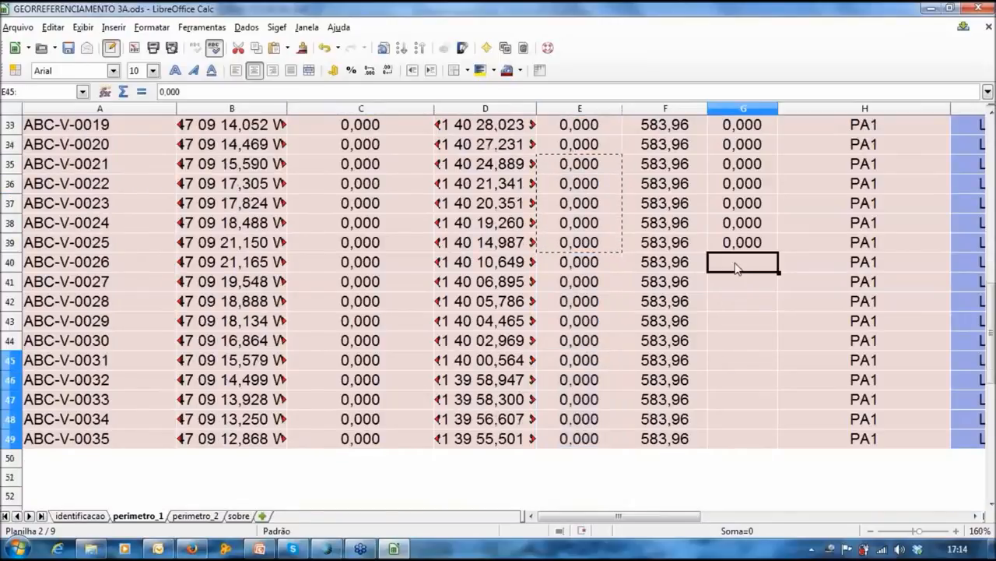
key(ctrl+v)
click(747, 361)
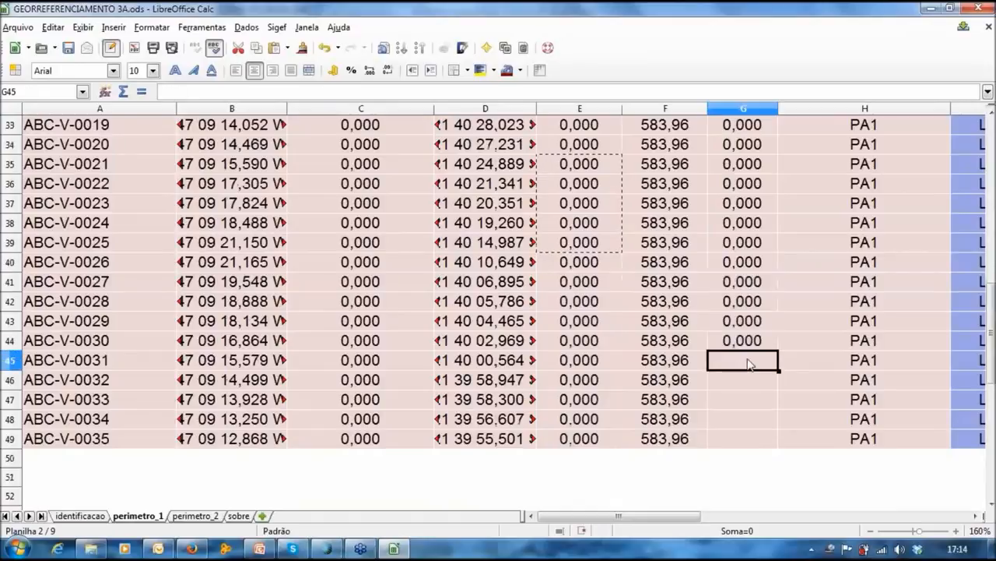
key(ctrl+v)
Step: Enter 0,000 into the empty Sigma lat E12 and Sigma h G12 cells
scroll(432, 305, up, 1)
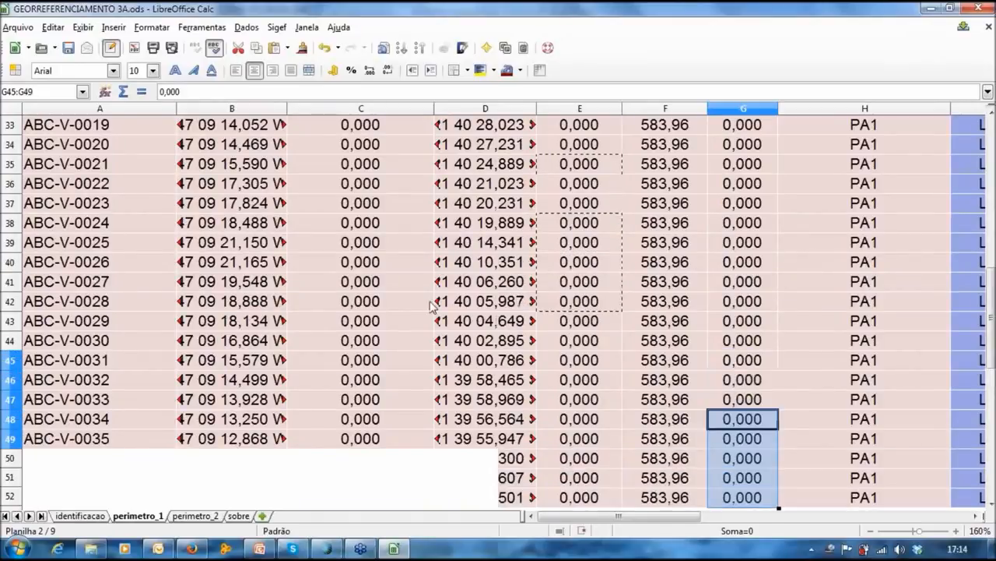
scroll(432, 306, up, 4)
scroll(432, 305, up, 7)
double_click(591, 340)
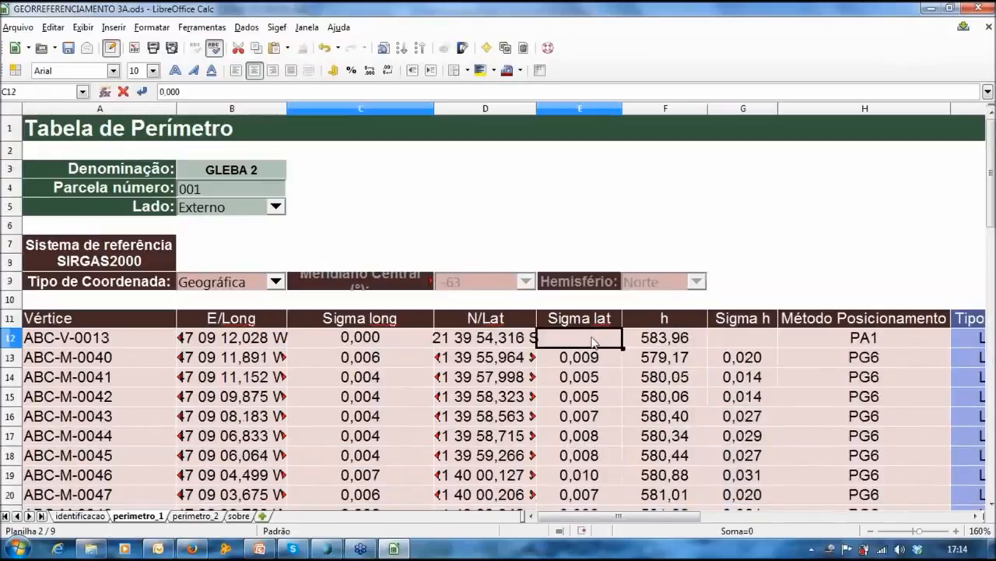
text(0,000)
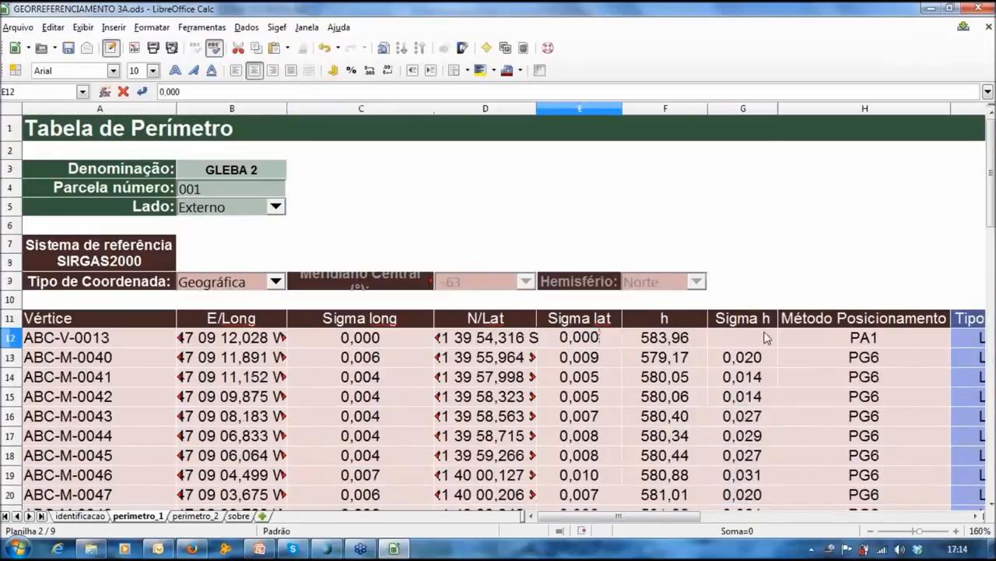
click(765, 337)
text(0,000)
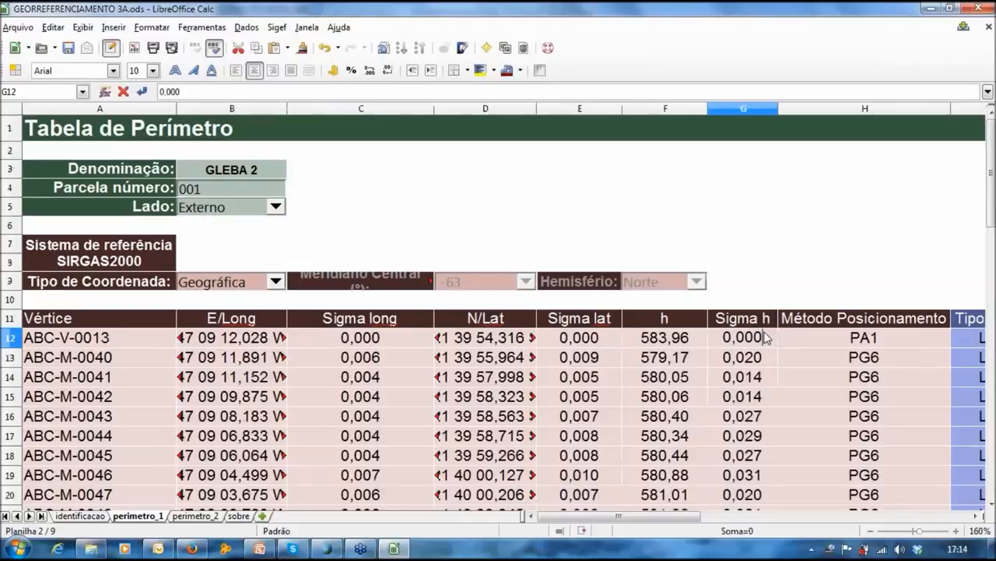
key(Return)
Step: Leave the finished sigma cells and switch to the identificacao sheet with Ctrl+Page Up
click(61, 356)
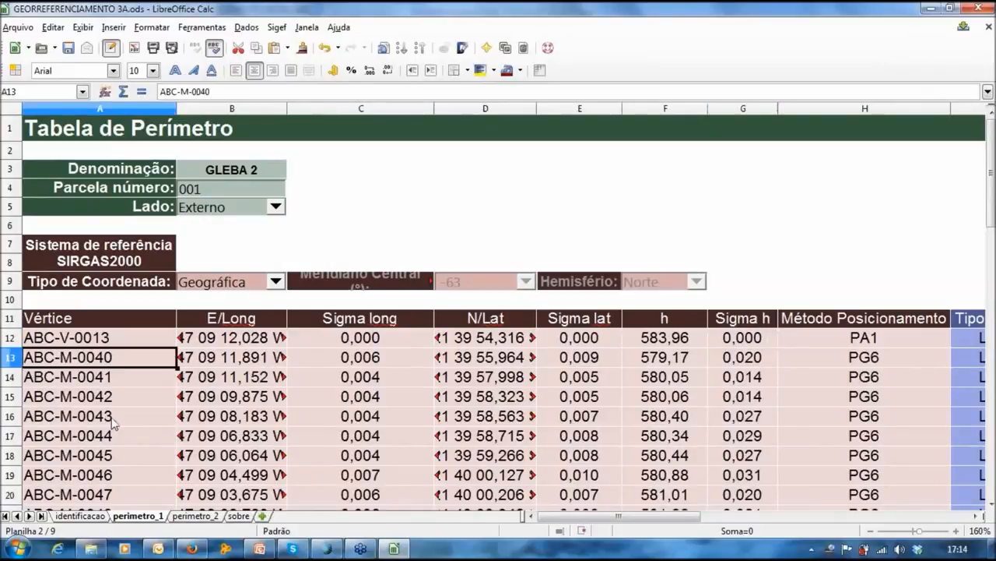
scroll(117, 425, down, 1)
scroll(121, 427, down, 2)
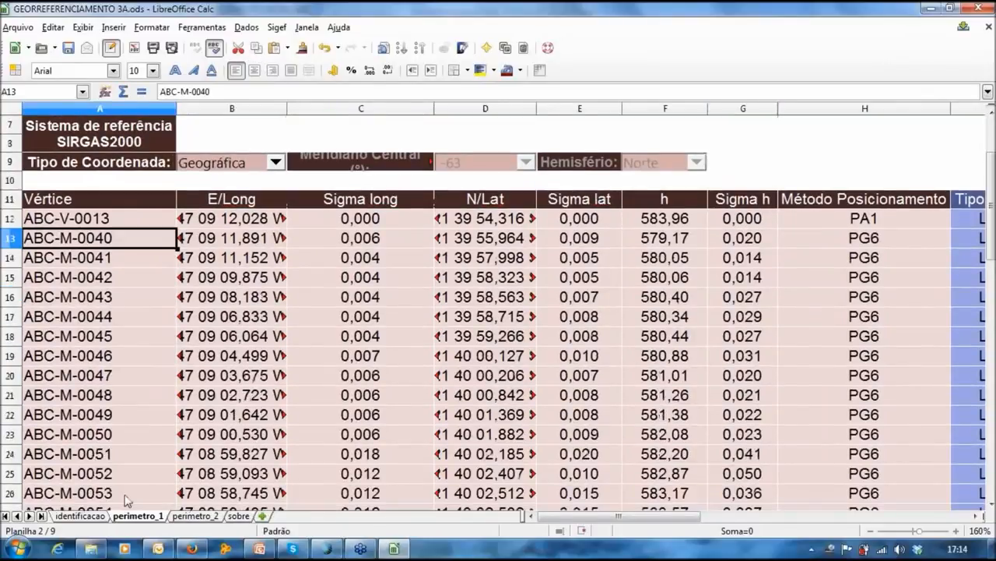
key(ctrl+Page_Up)
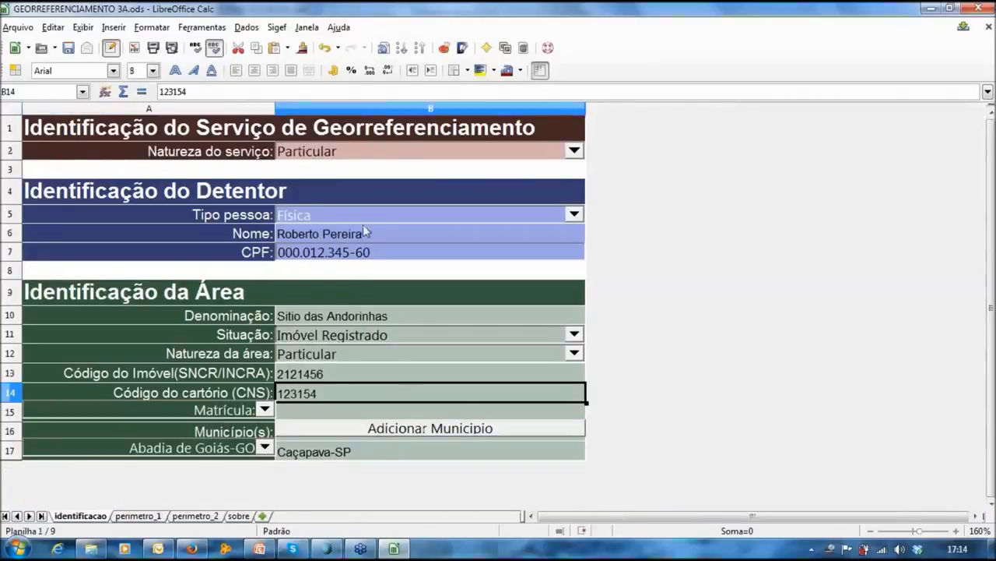
Step: Replace the owner's CPF with the new number and enter Matrícula 9.876
drag(387, 253, 284, 251)
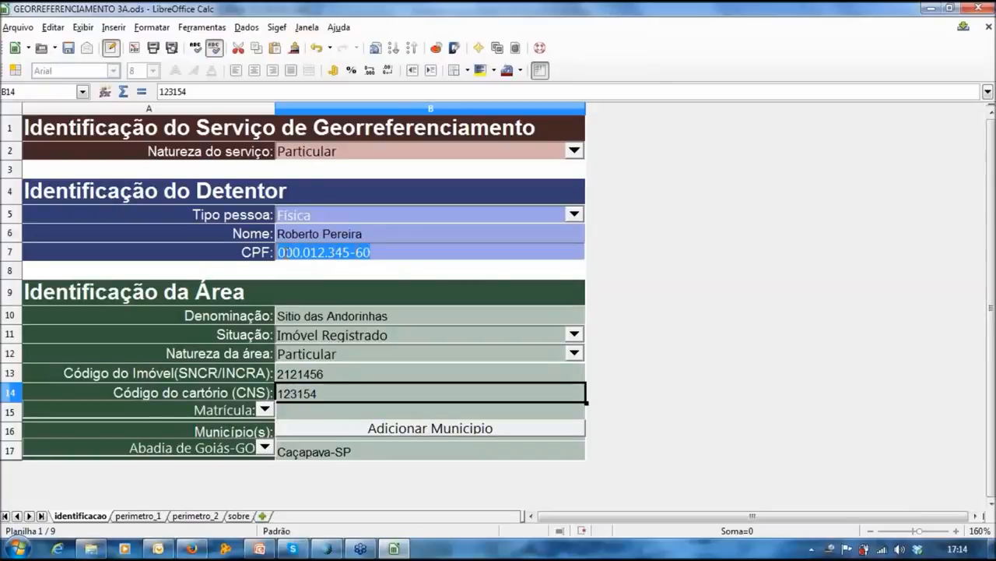
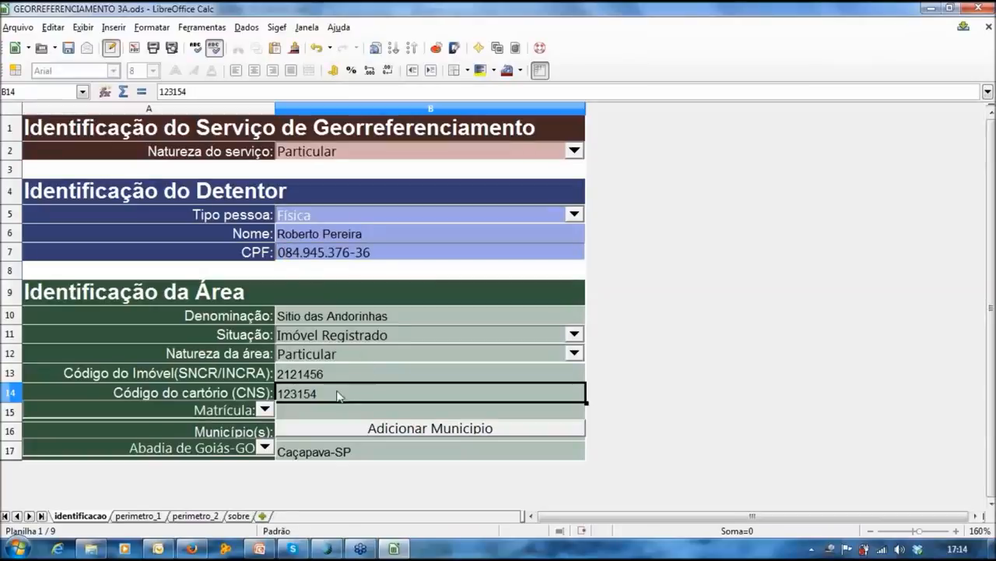
click(310, 415)
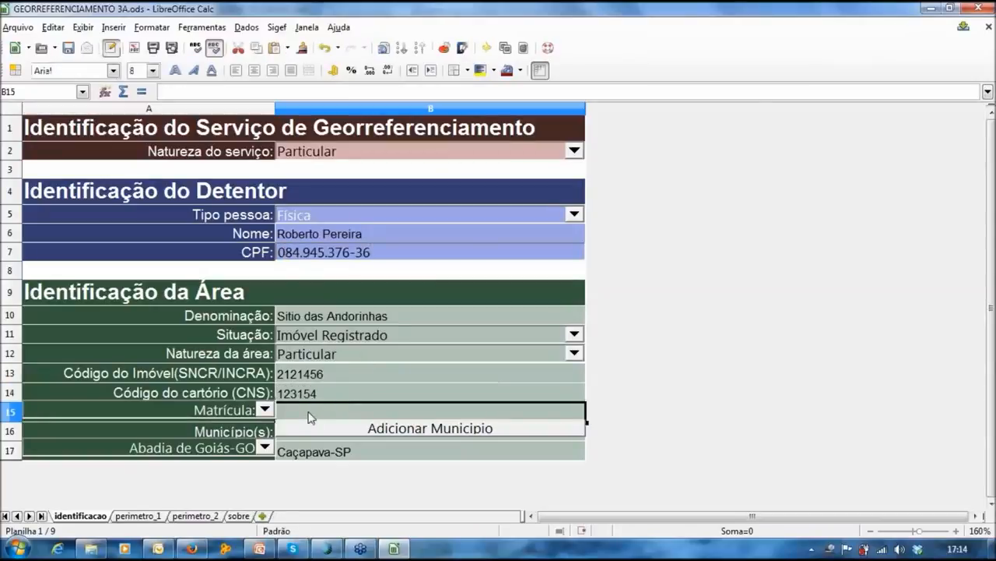
text(9.876)
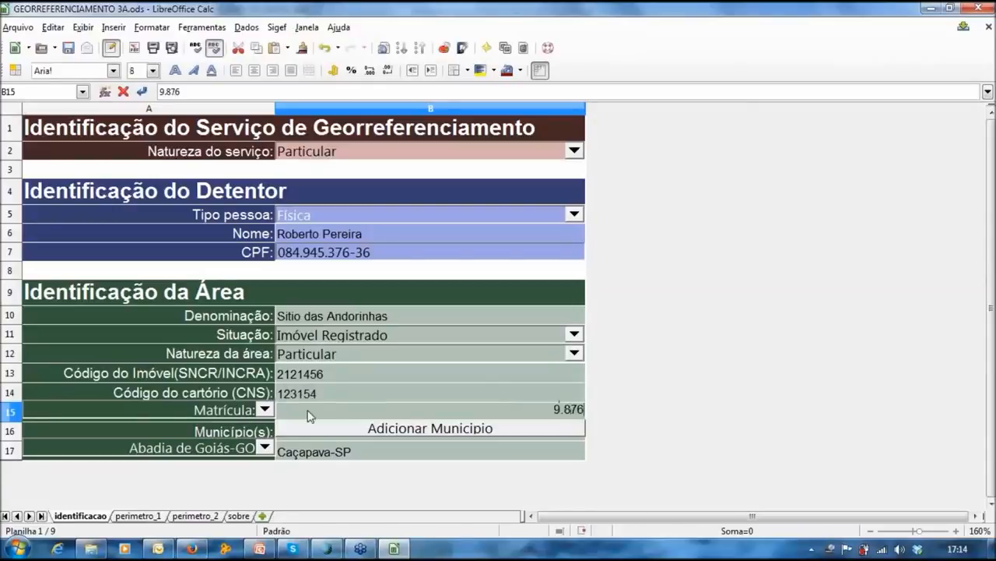
Step: Leave Natureza da área unchanged and save GEORREFERENCIAMENTO 3A.ods
click(394, 359)
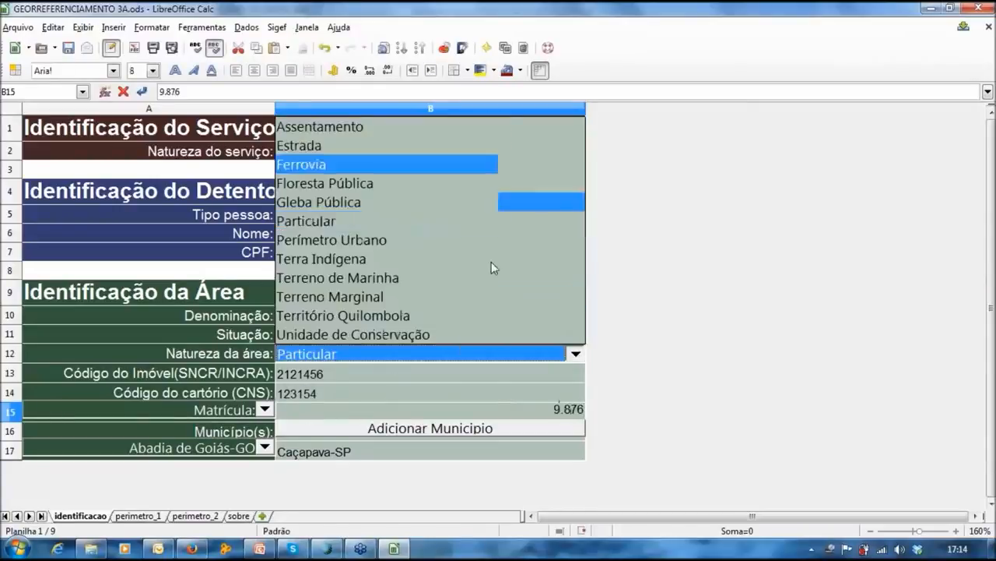
click(789, 349)
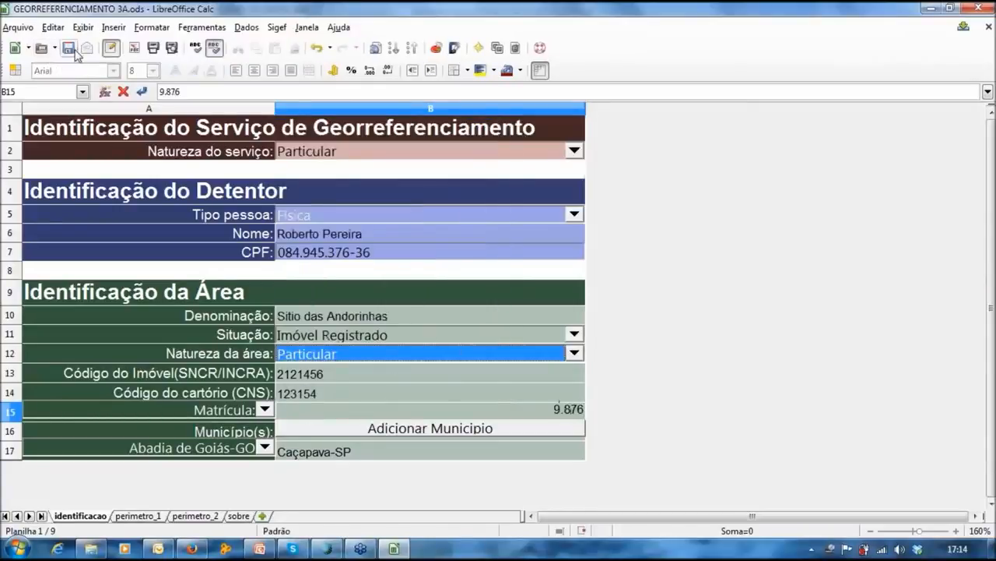
click(70, 48)
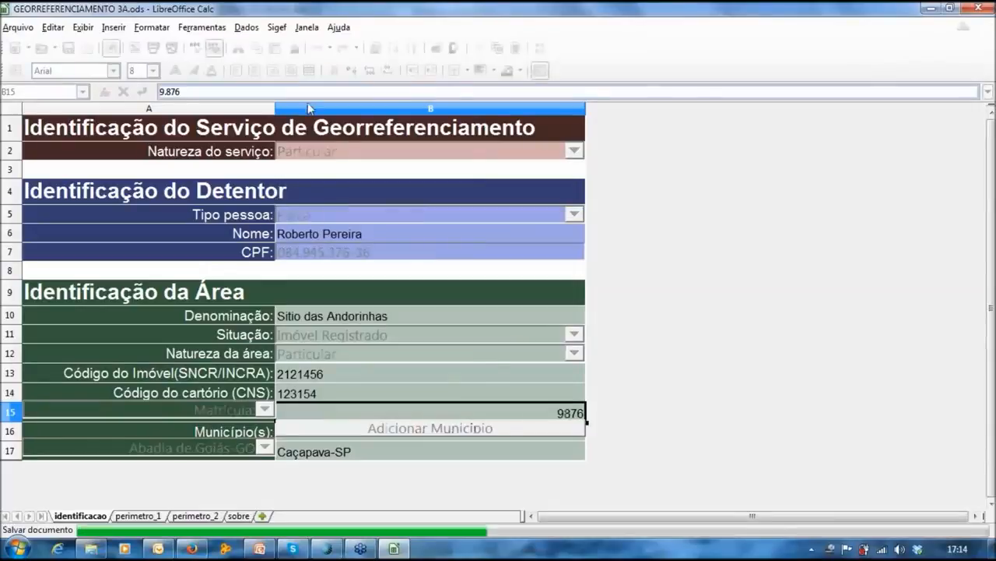
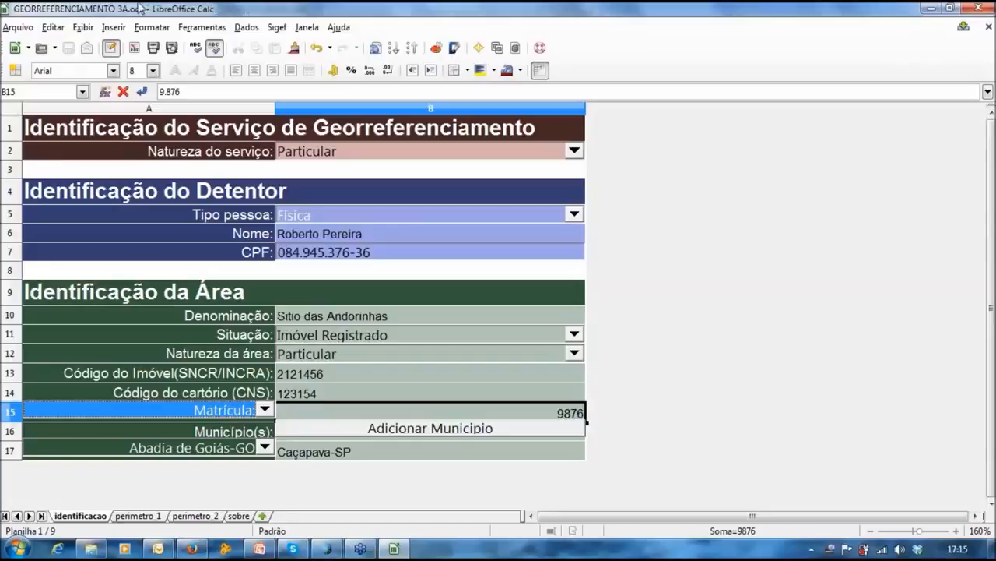
Step: Run Sigef > Validação, note the duplicate parcel number error for perimetro_1/perimetro_2, and open perimetro_1
click(278, 29)
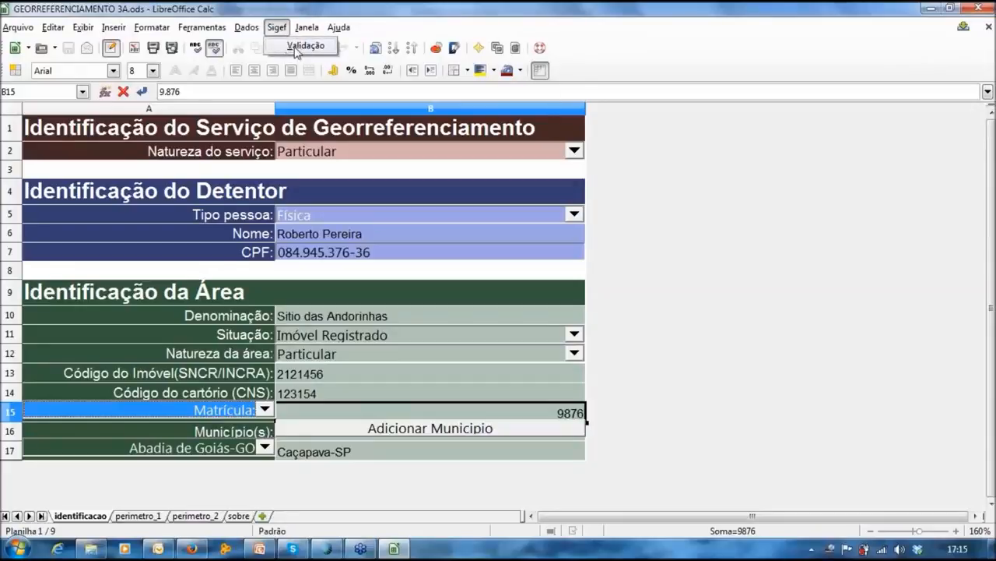
click(297, 48)
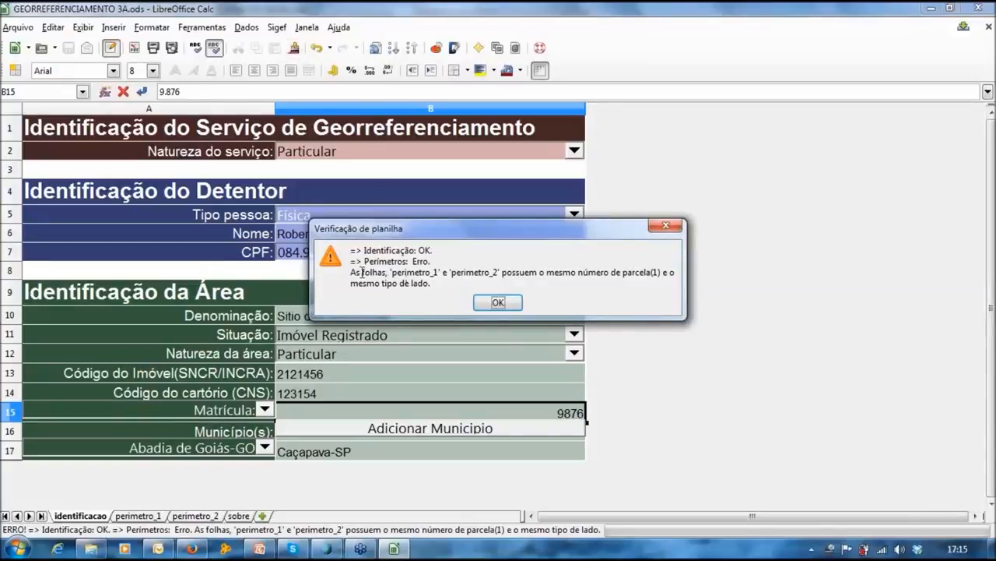
drag(351, 272, 613, 272)
click(613, 272)
click(499, 303)
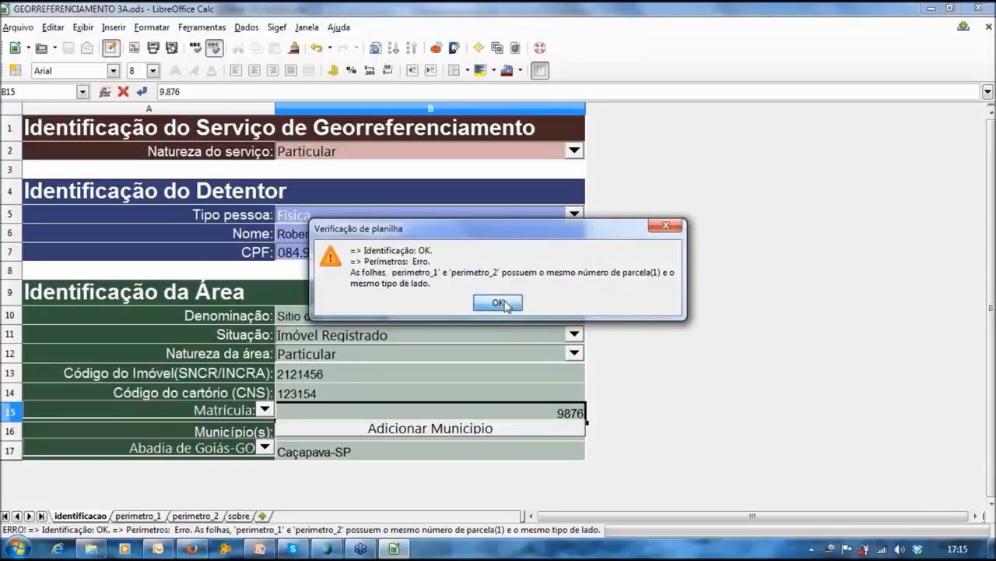
click(138, 515)
Step: Change perimetro_1's parcel number from 001 to 002, compare against perimetro_2, and save the workbook
click(226, 241)
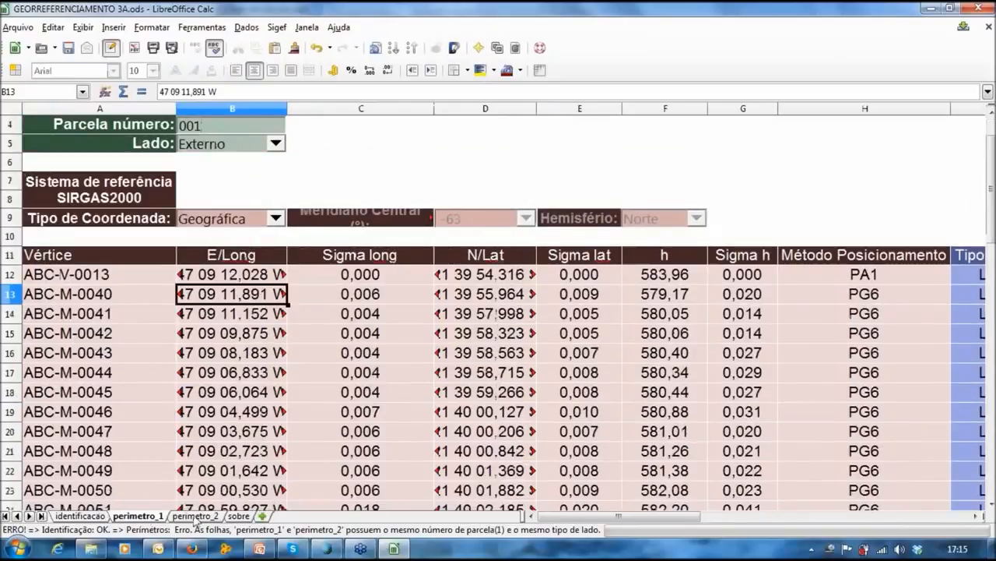
click(195, 516)
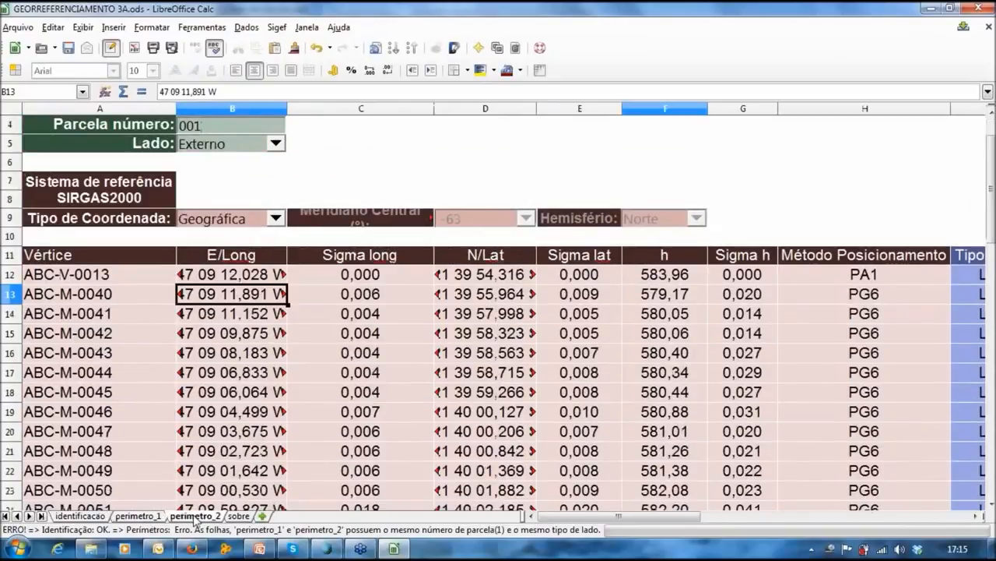
key(ctrl+Page_Up)
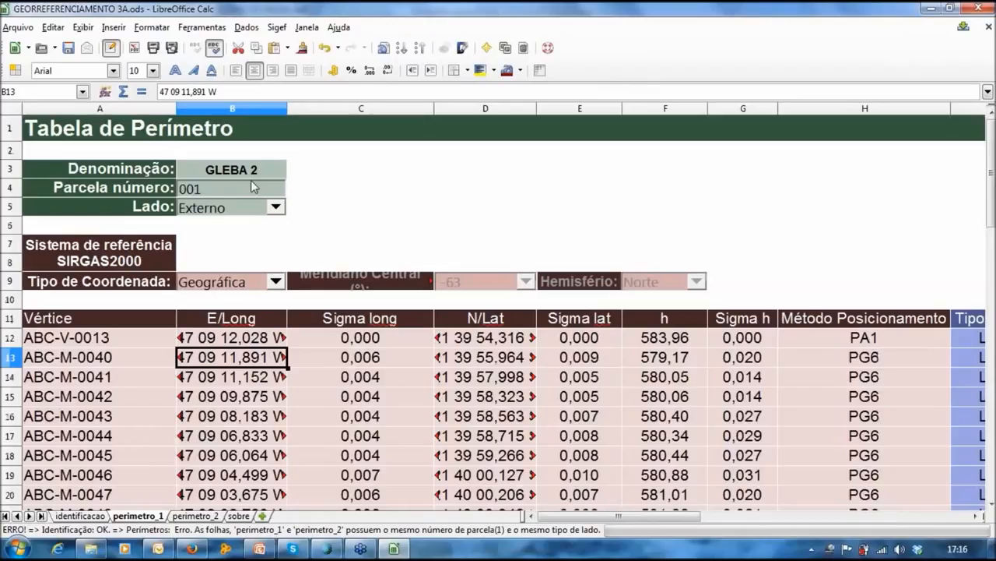
key(Right)
key(Right)
text(2)
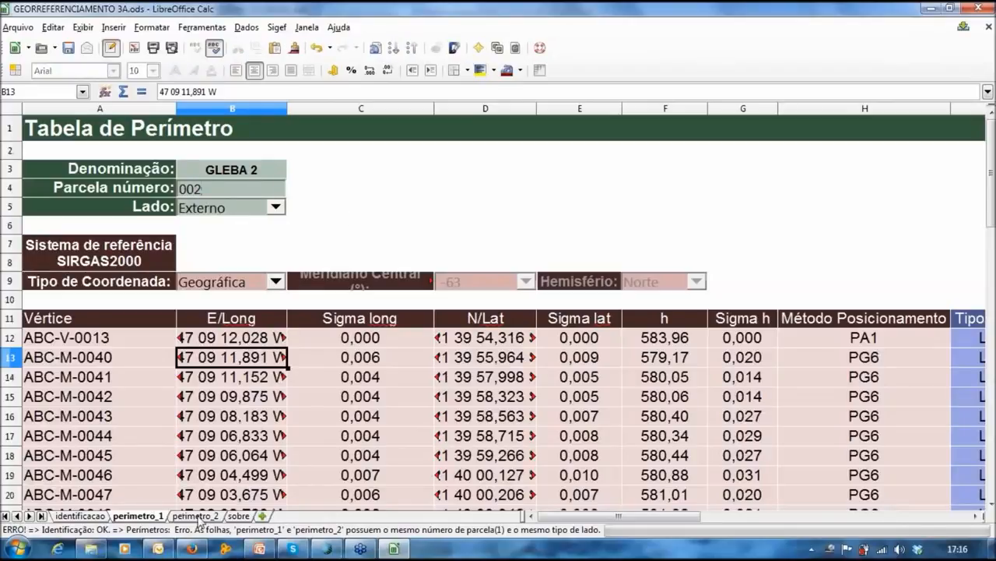
click(197, 516)
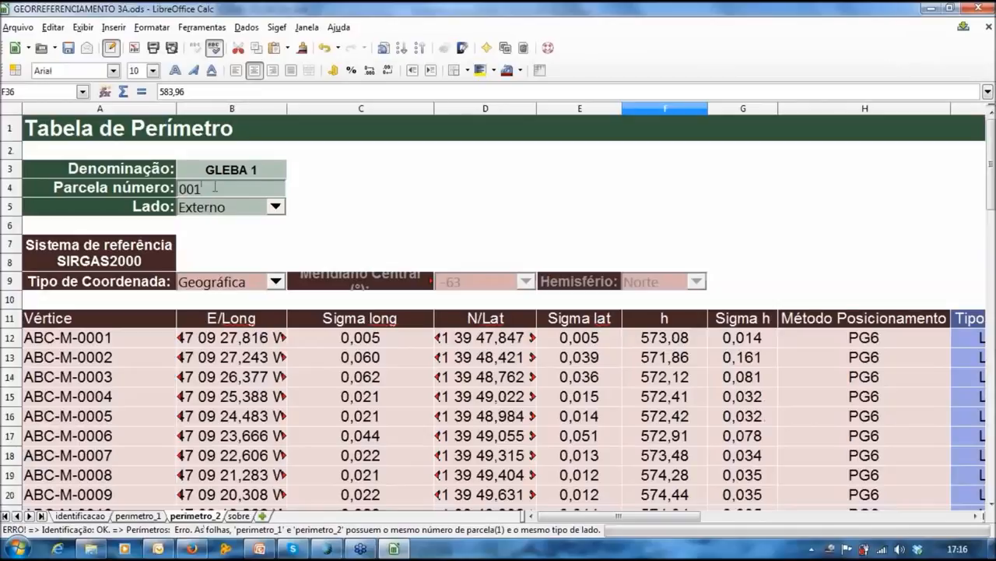
click(70, 50)
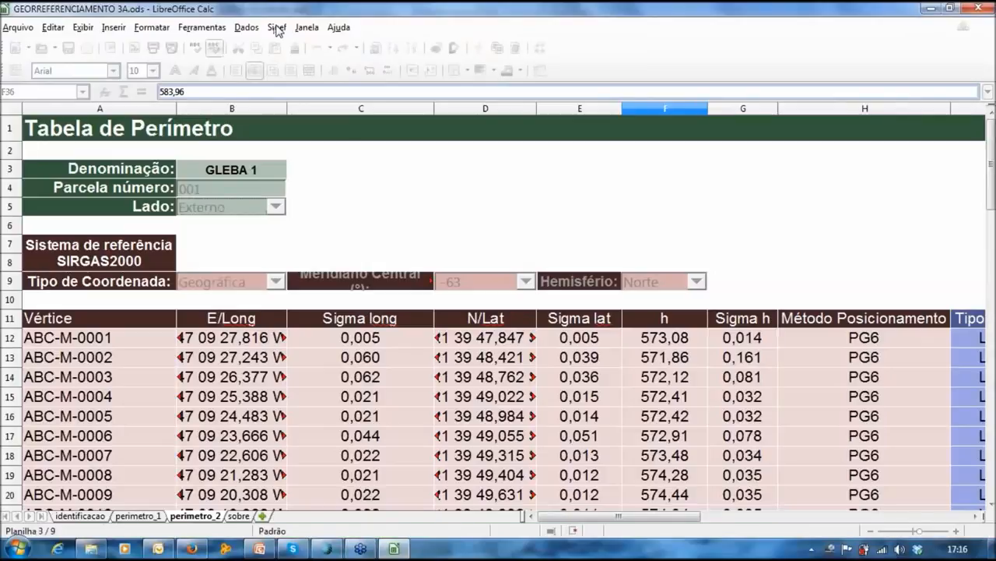
Step: Rerun Sigef validation to confirm identification and perimeters both pass, then return to DataGeosis Office
click(276, 28)
click(280, 45)
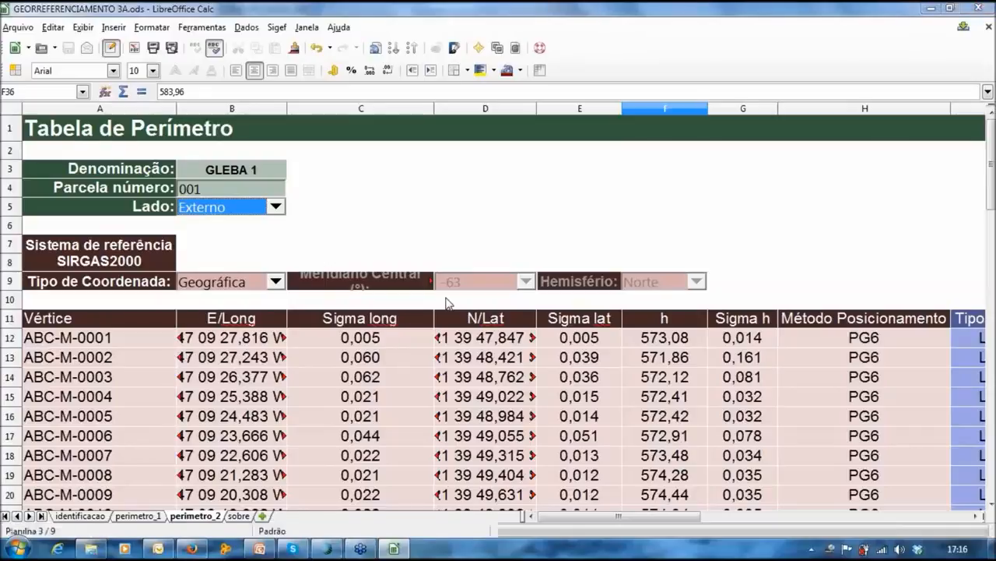
drag(496, 231, 455, 222)
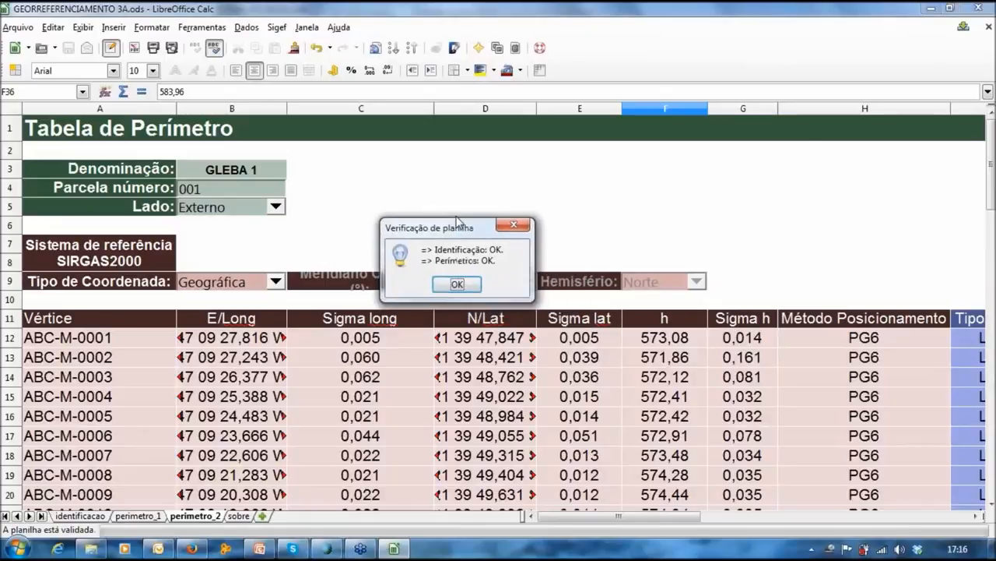
drag(481, 230, 530, 204)
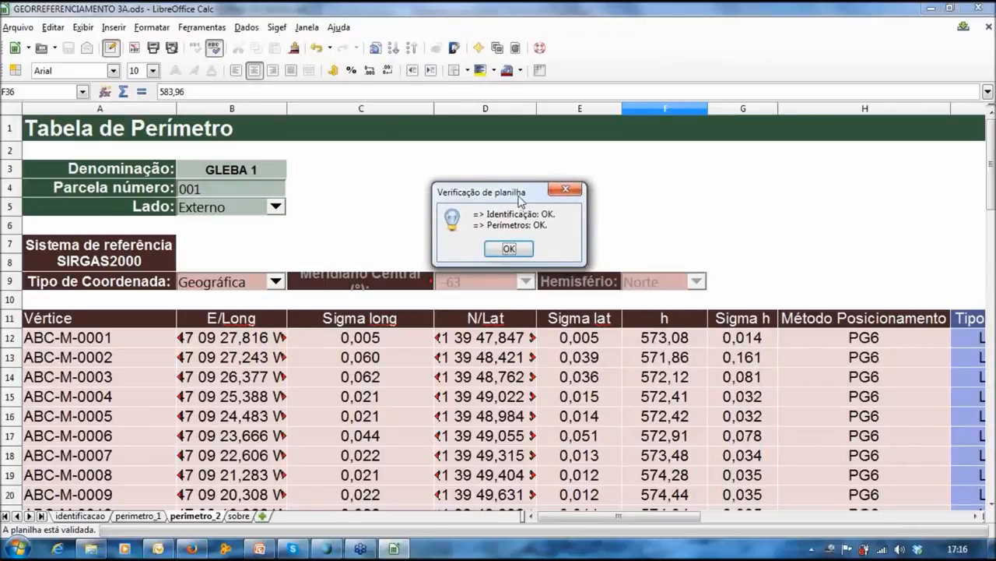
drag(521, 194, 521, 182)
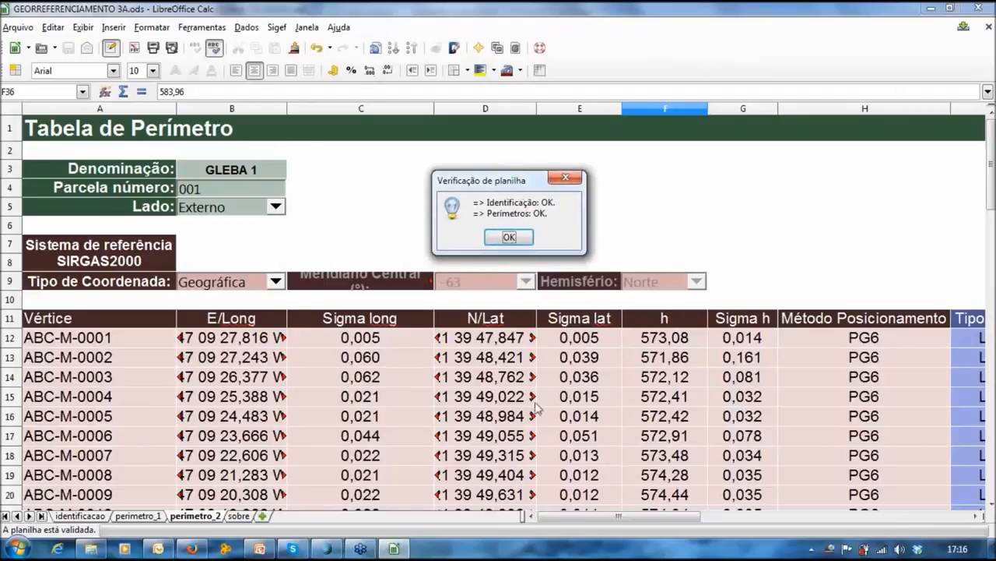
drag(535, 183, 519, 197)
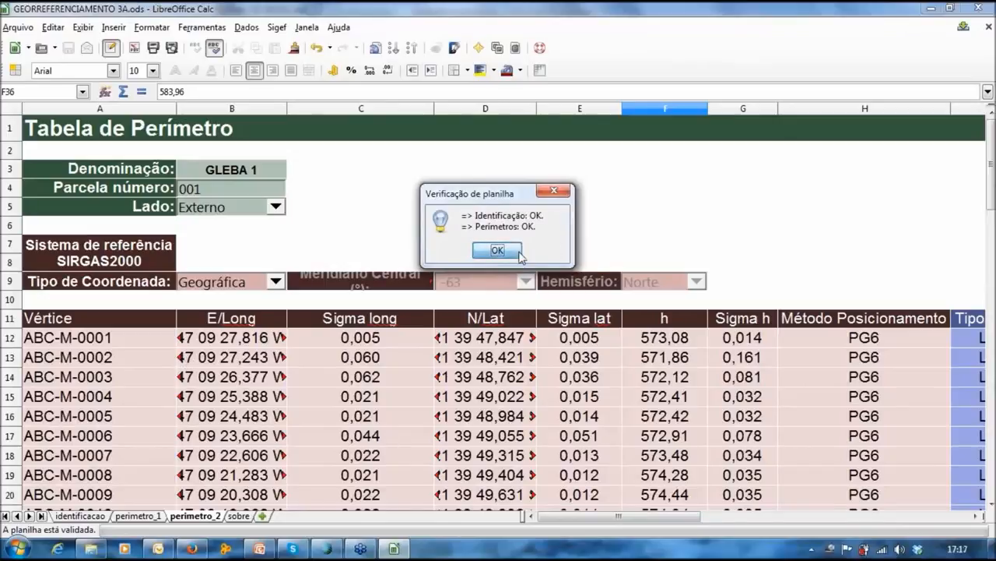
click(496, 250)
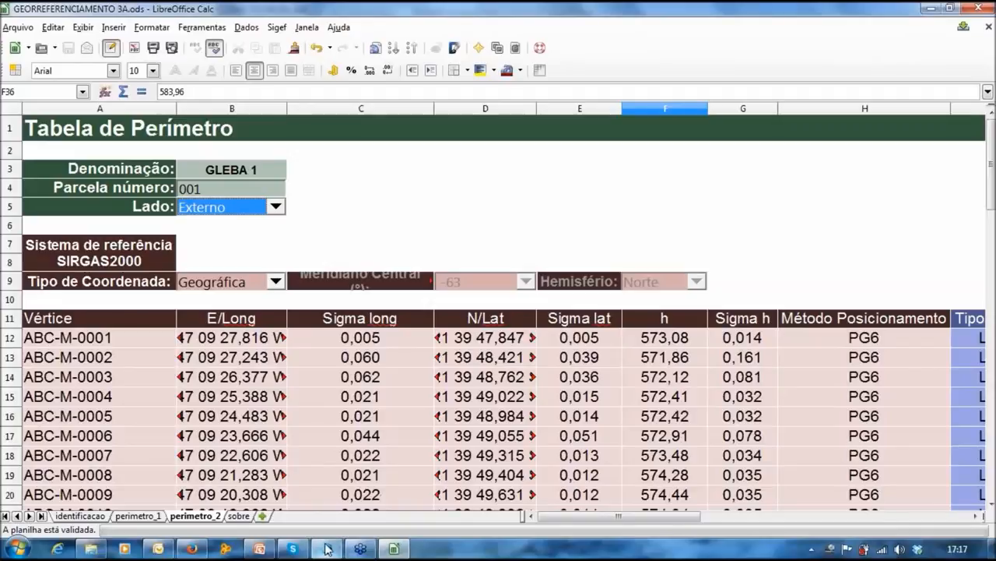
click(327, 549)
click(535, 27)
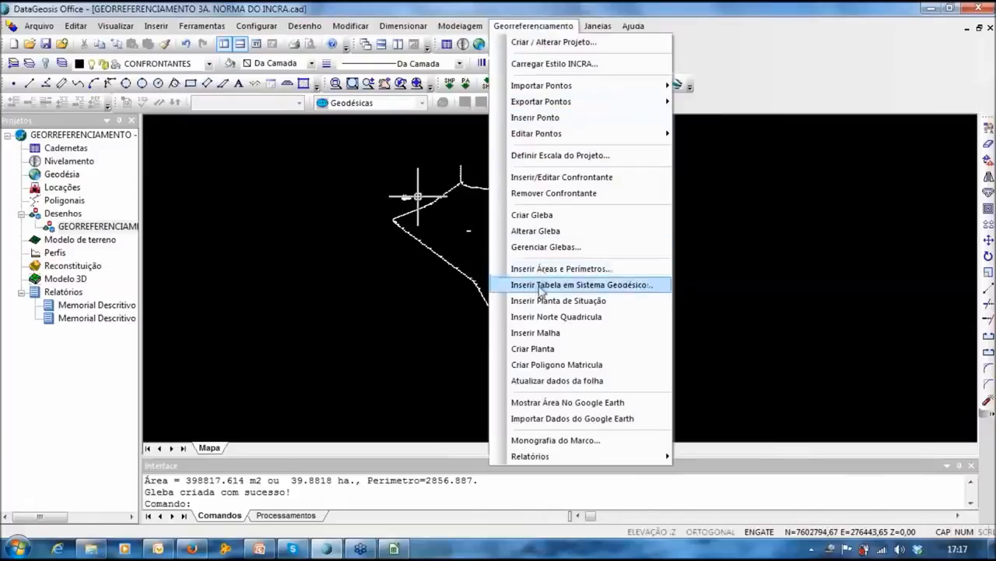
Step: Frame both parcels on an A2 sheet at scale 1:5000 with format frame and coordinate grid
click(562, 156)
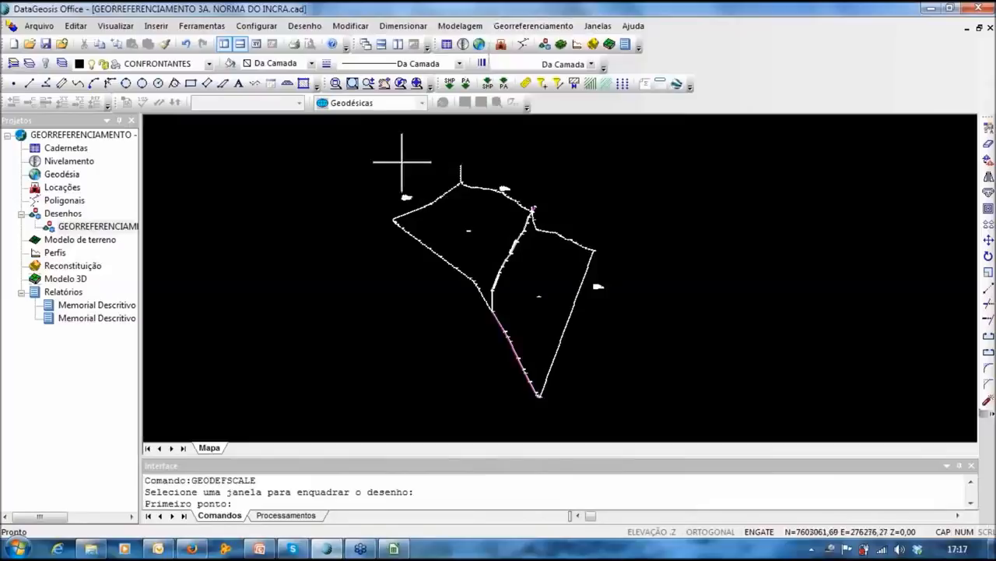
click(377, 146)
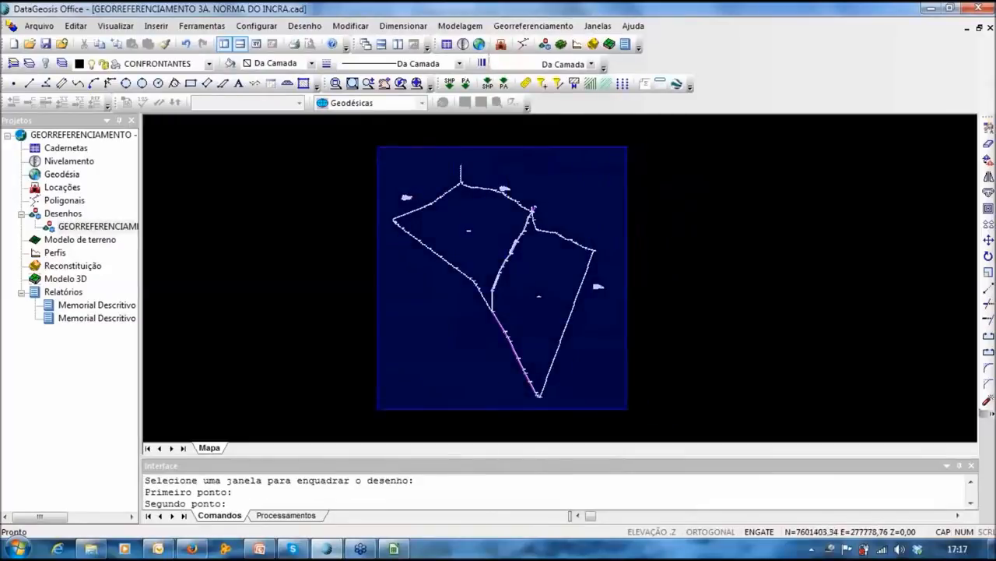
click(632, 420)
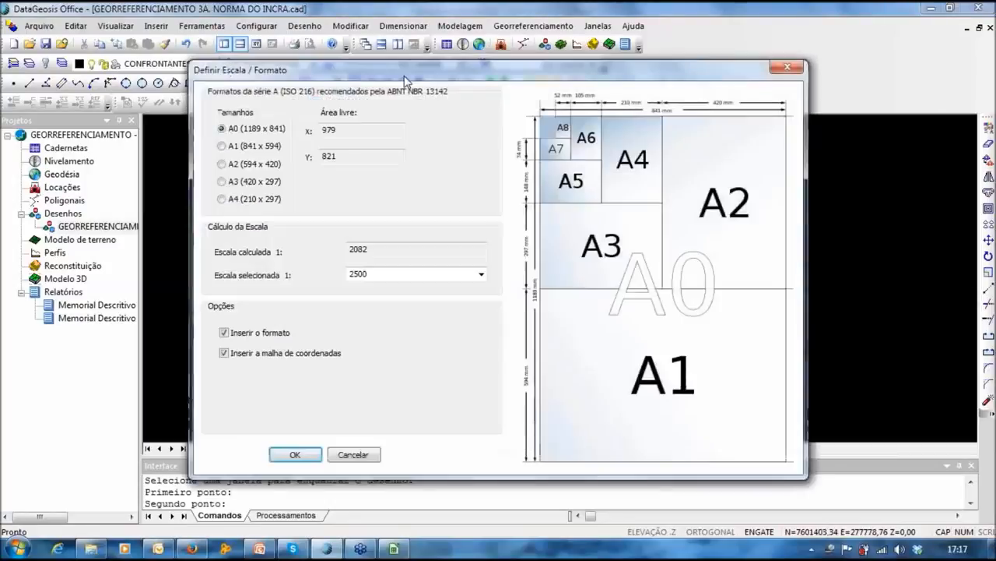
drag(405, 80, 407, 63)
click(248, 128)
click(248, 146)
click(244, 184)
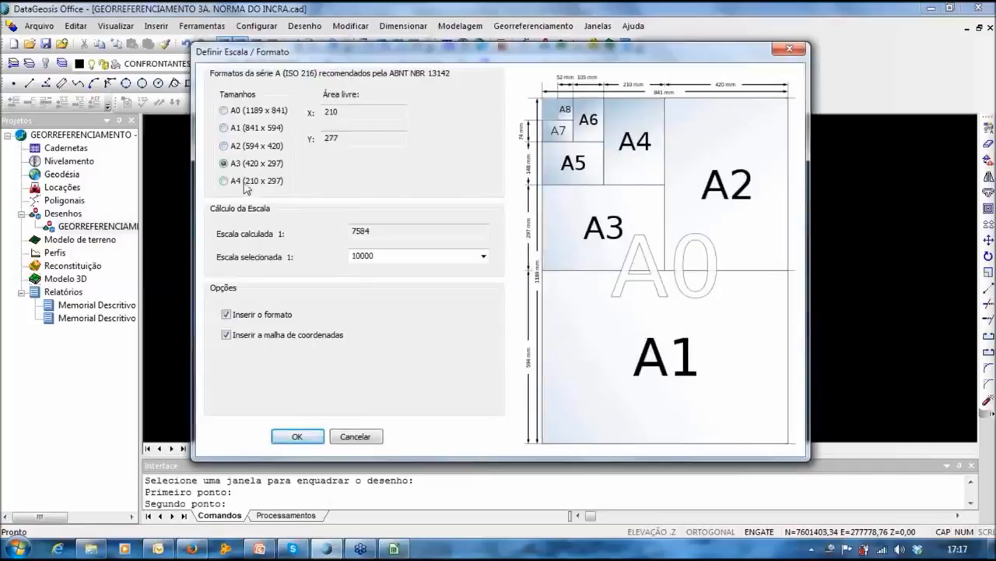
click(260, 146)
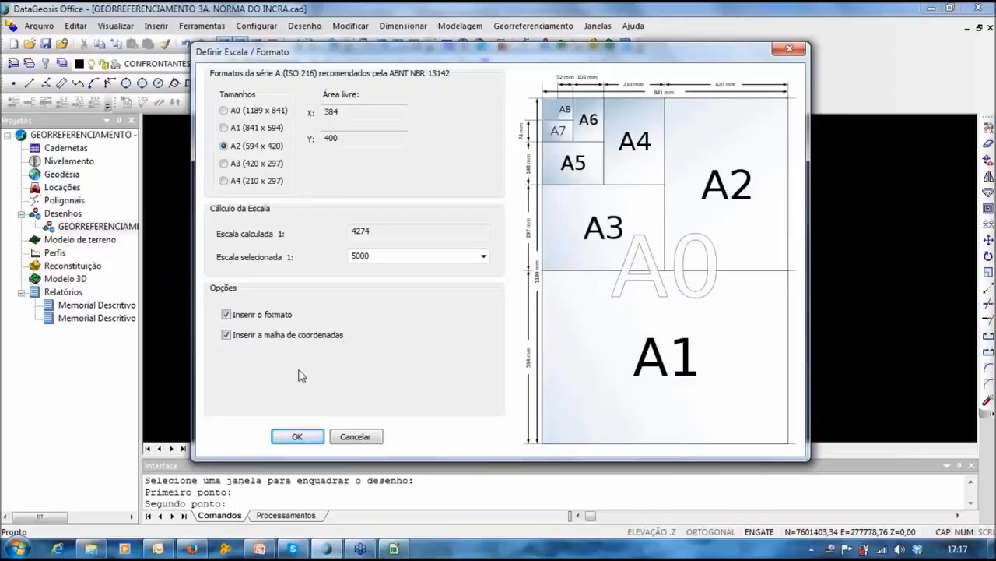
click(298, 439)
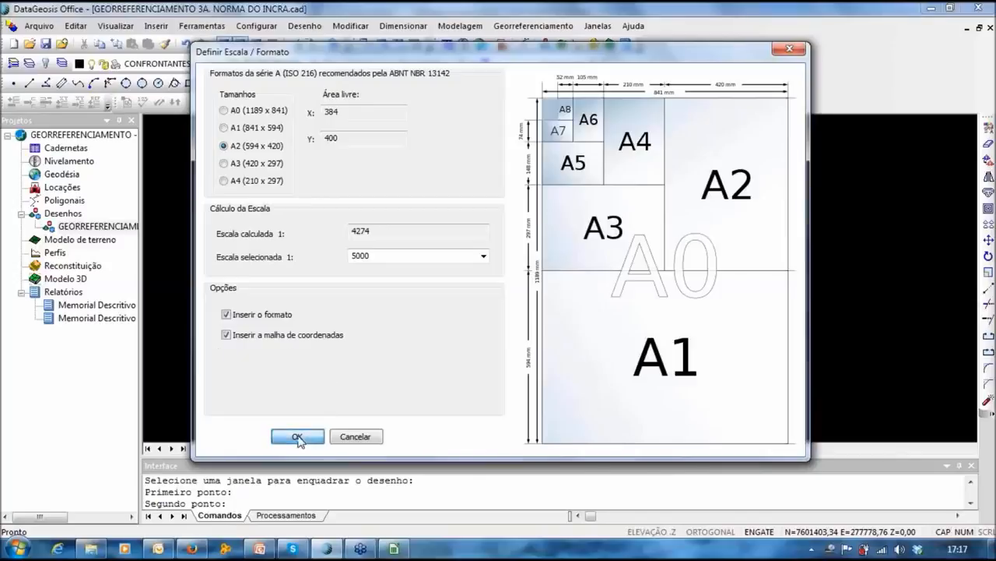
click(298, 438)
click(337, 350)
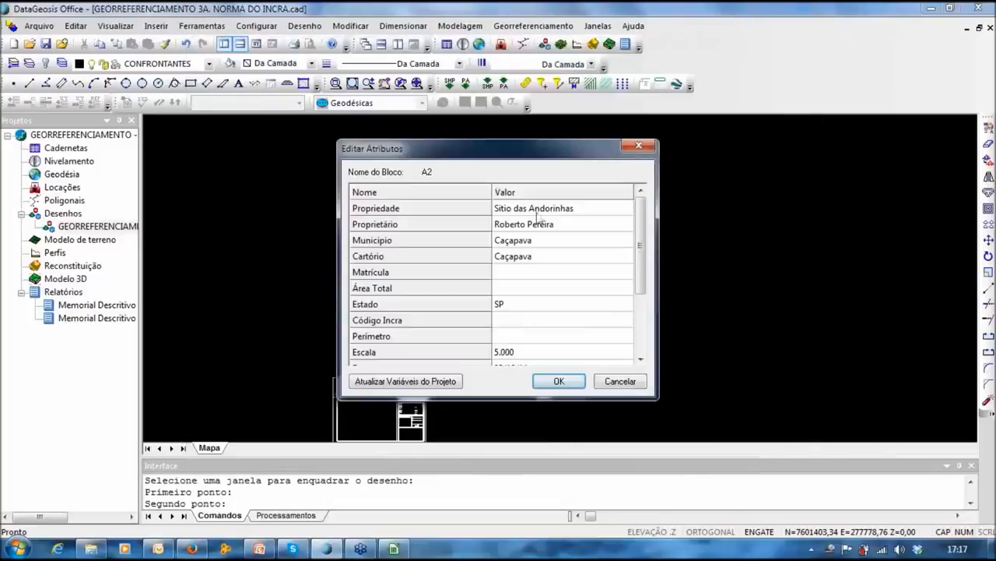
Step: Review the A2 title-block attributes Matrícula, Área Total, Código Incra and Perímetro
click(537, 269)
click(520, 294)
click(517, 321)
click(518, 337)
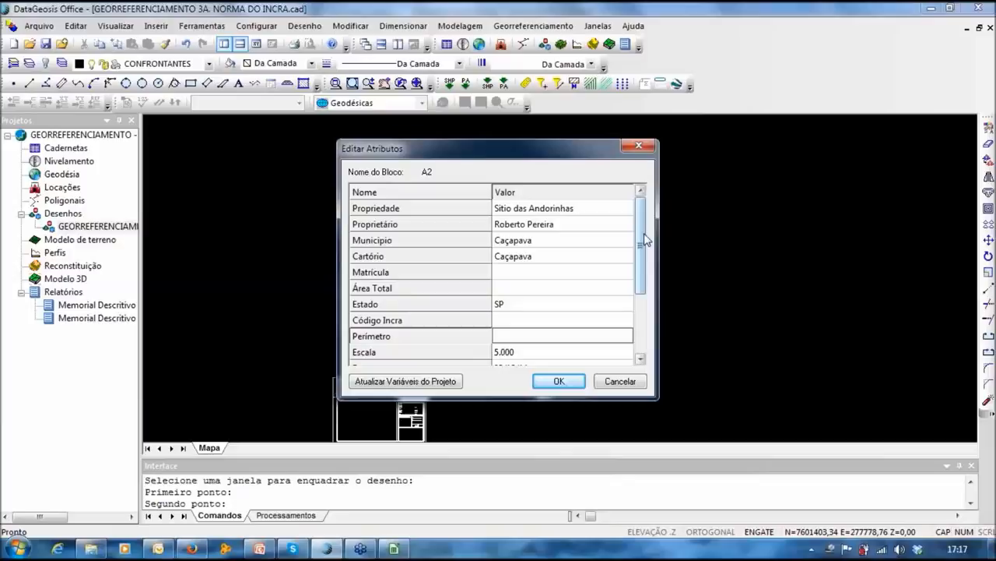
drag(644, 240, 641, 265)
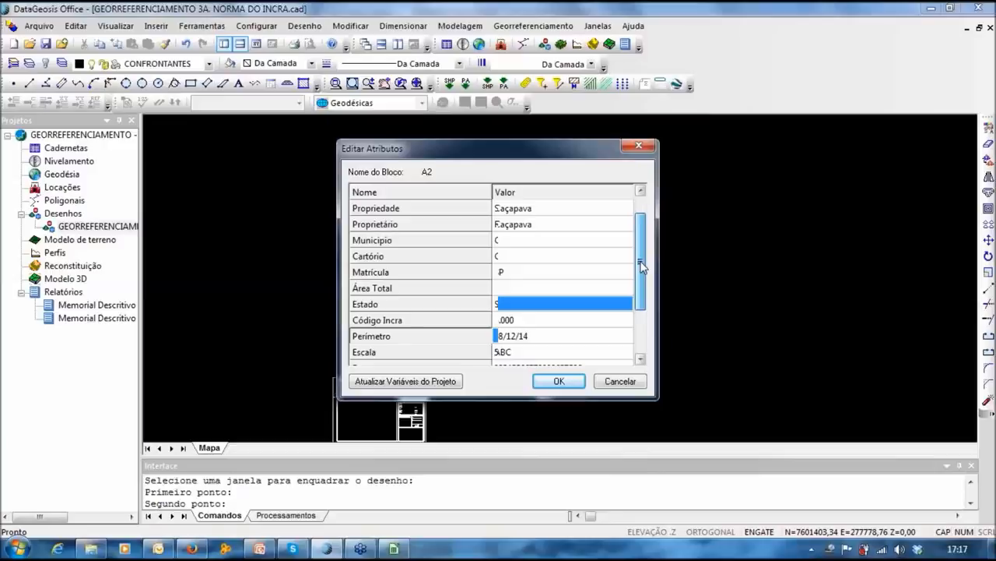
drag(641, 262, 641, 303)
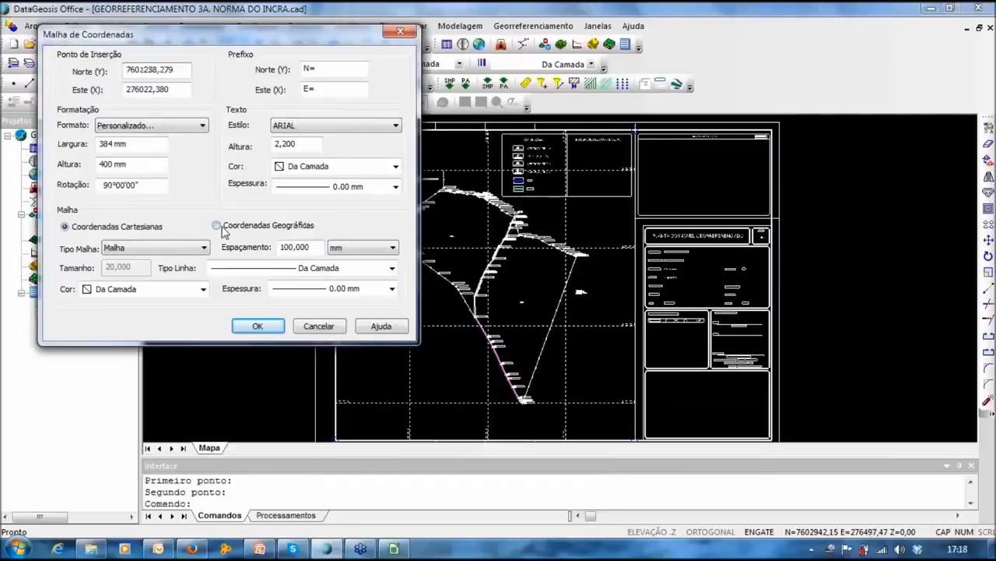
Step: Generate a geographic-coordinate grid over the A2 layout and inspect it near the title block
click(221, 225)
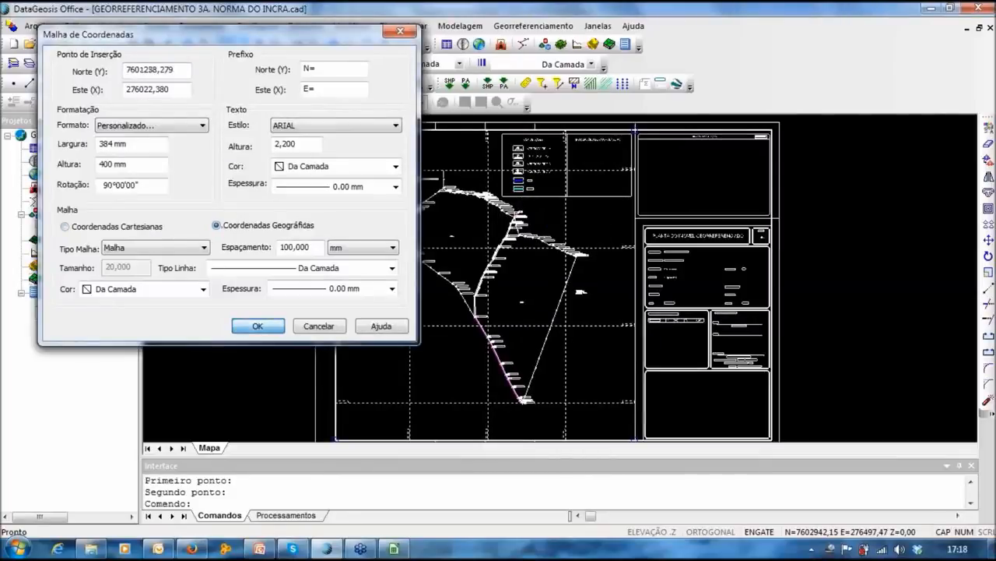
key(Return)
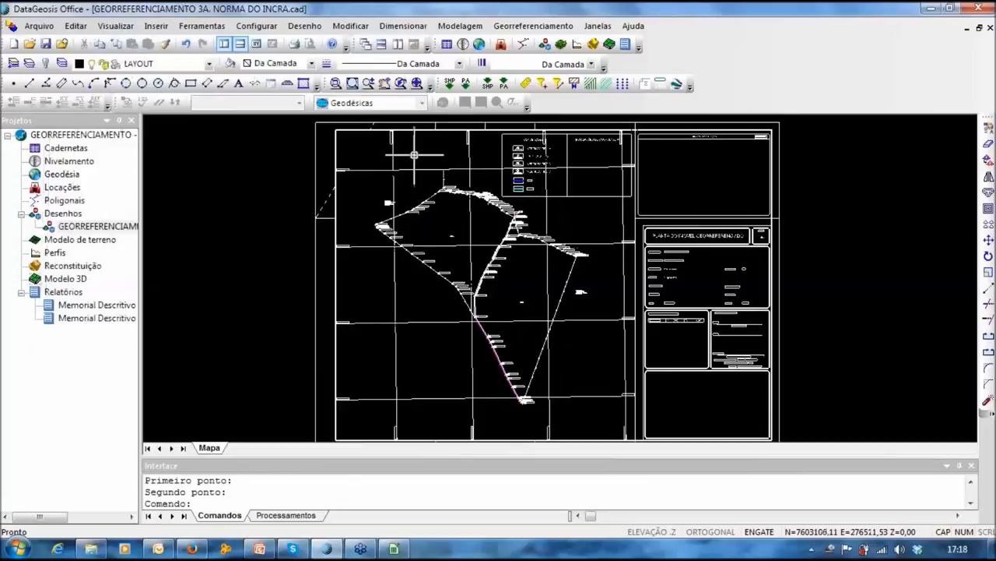
scroll(425, 186, up, 4)
scroll(425, 185, down, 5)
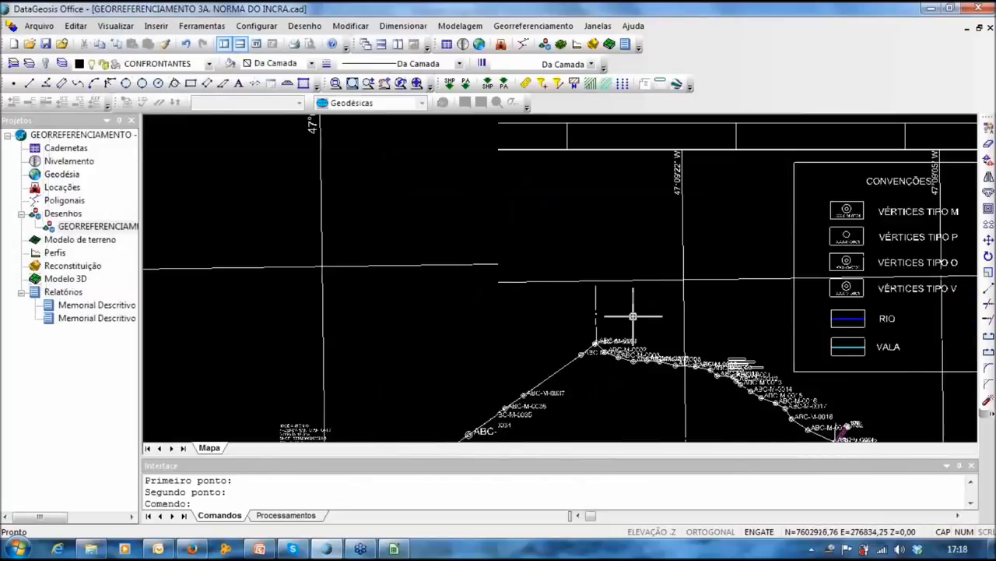
middle_drag(530, 282, 589, 300)
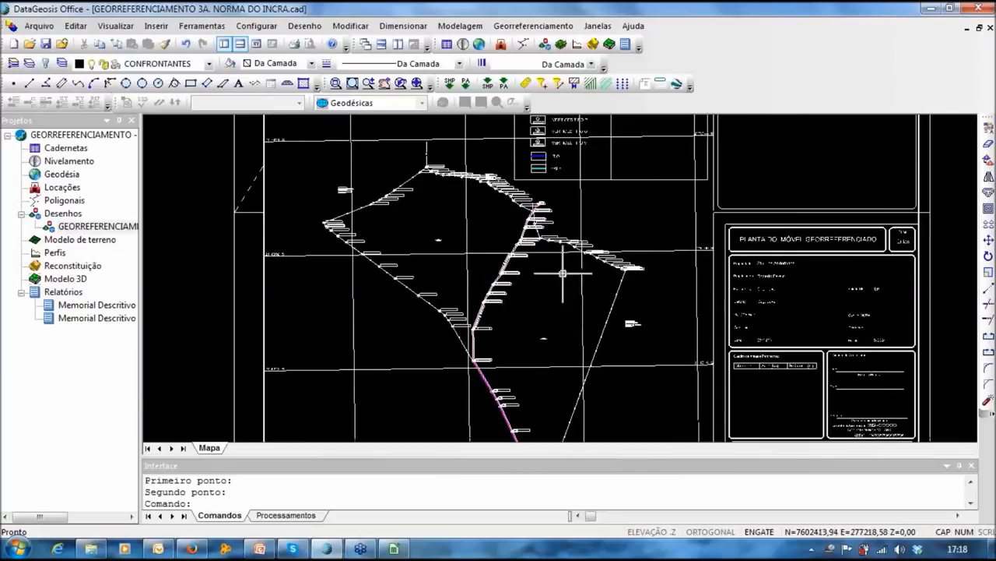
click(682, 251)
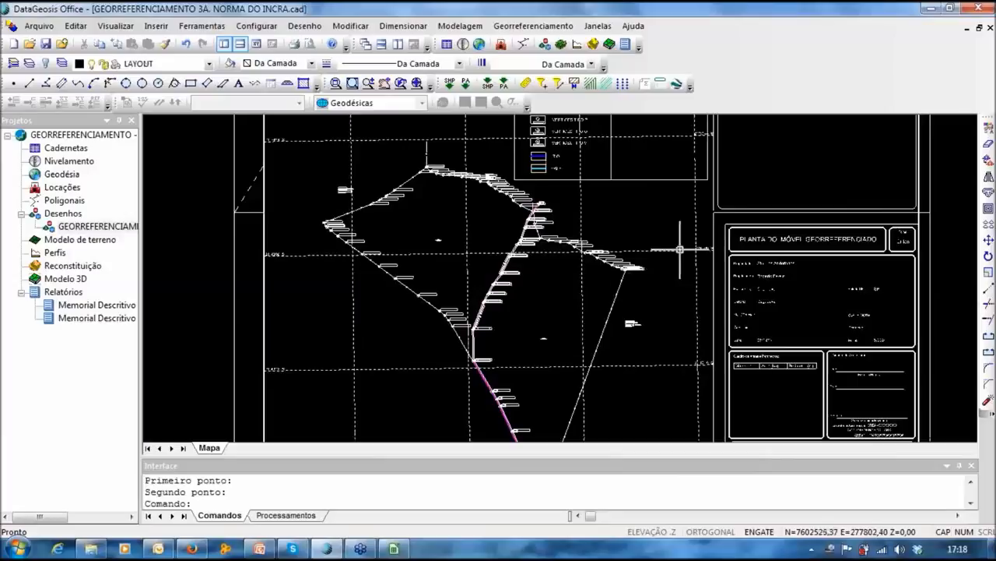
Step: Start Aparar and pick the parcel boundary and diagonal lines as cutting edges
click(987, 402)
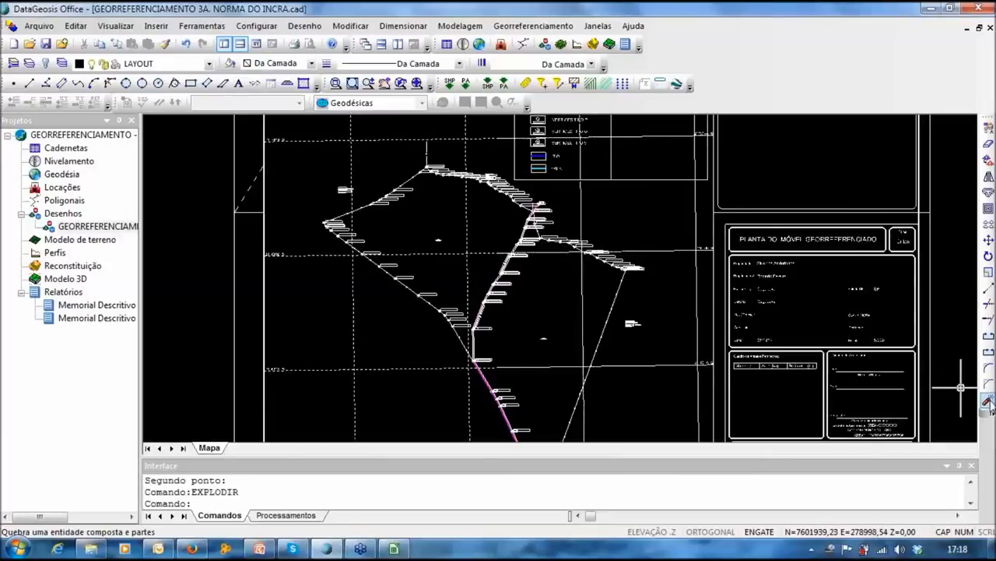
click(987, 304)
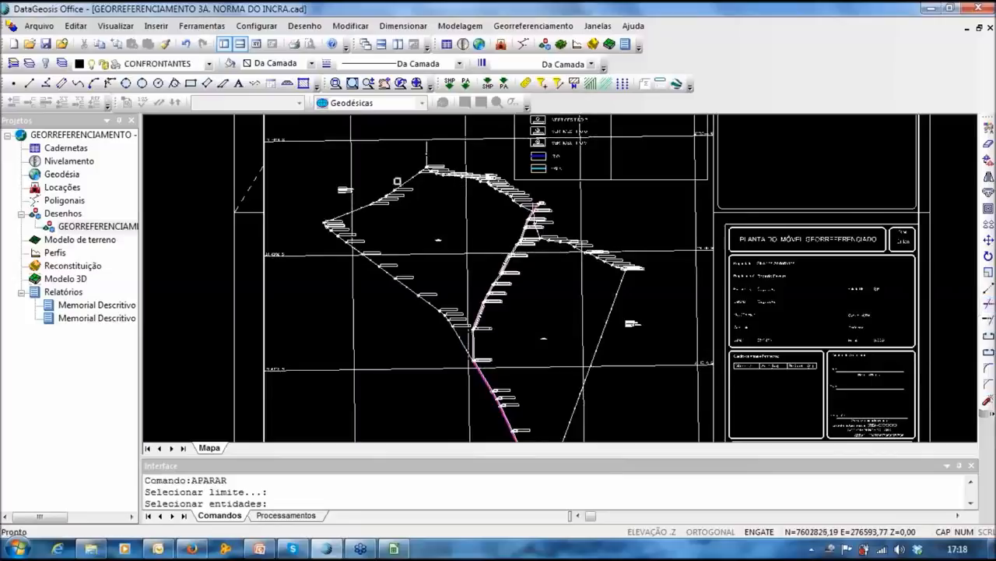
click(409, 177)
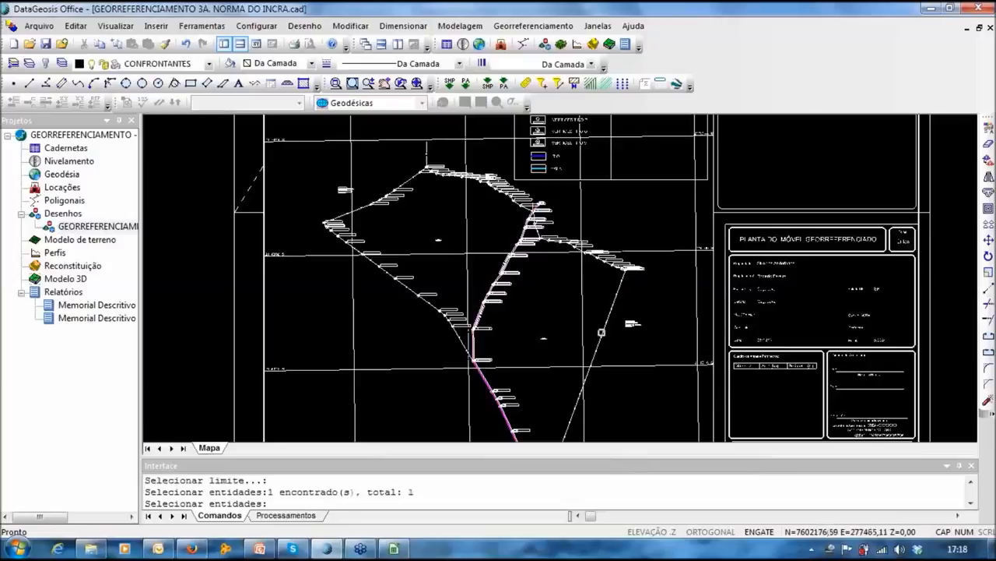
click(601, 333)
key(Return)
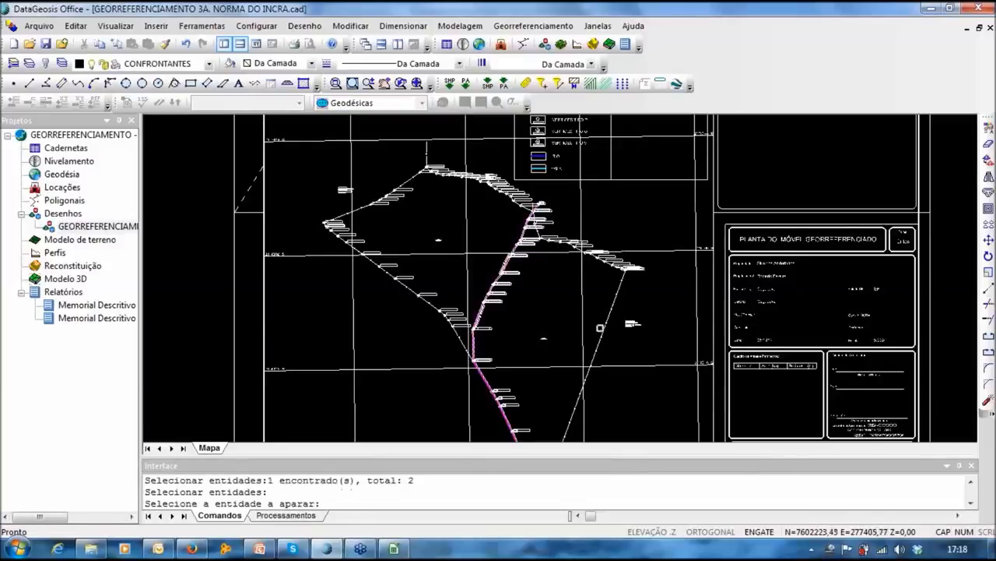
Step: Trim away the vertical and horizontal grid segments lying inside the parcels
click(556, 249)
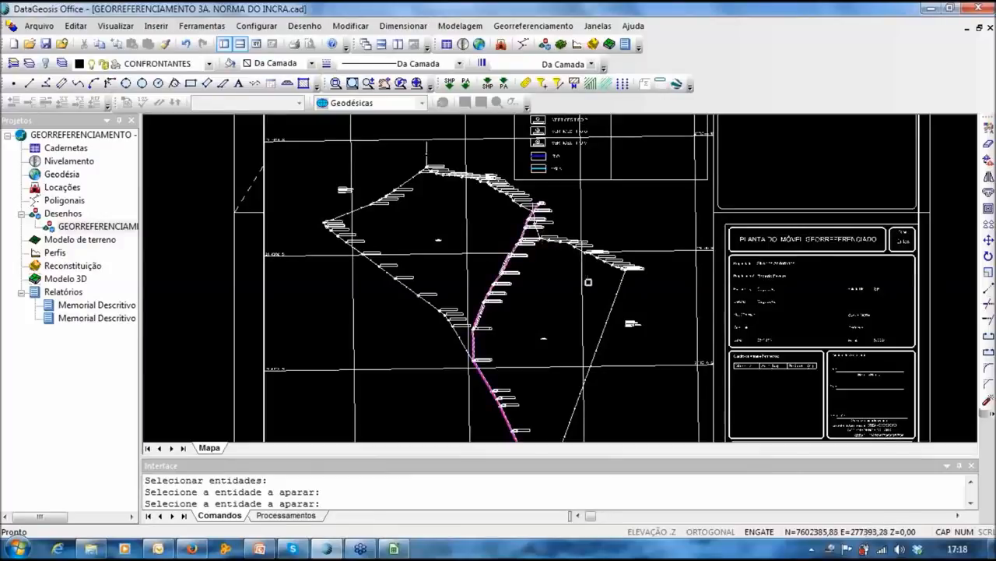
click(583, 285)
click(528, 369)
middle_drag(547, 333, 598, 356)
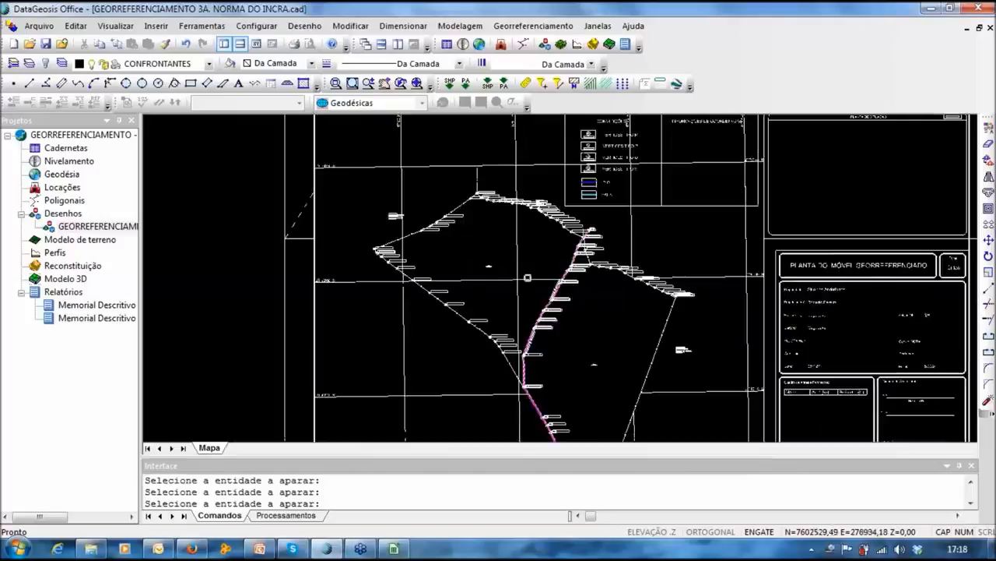
click(518, 275)
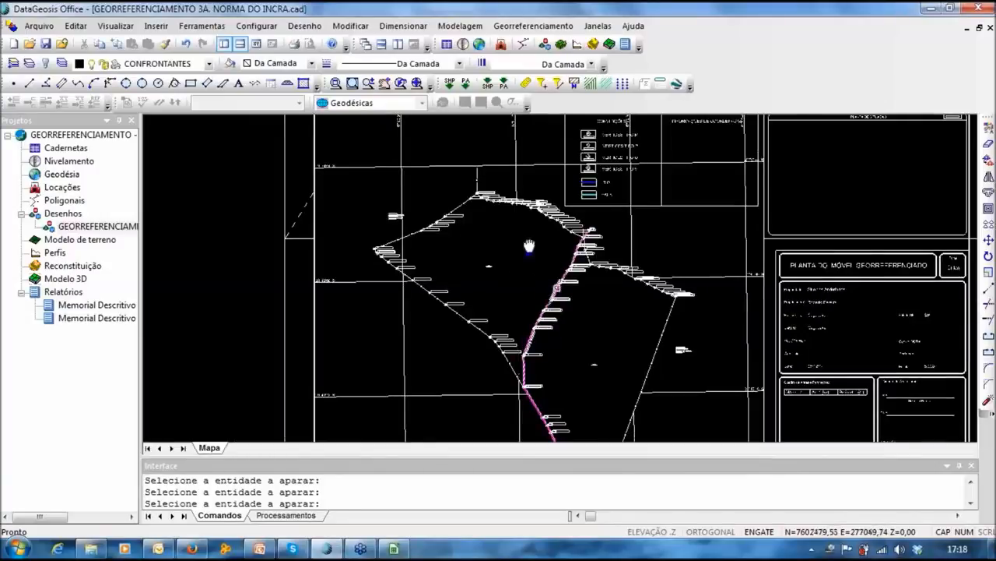
middle_drag(530, 247, 520, 230)
scroll(573, 267, up, 2)
middle_drag(573, 266, 795, 322)
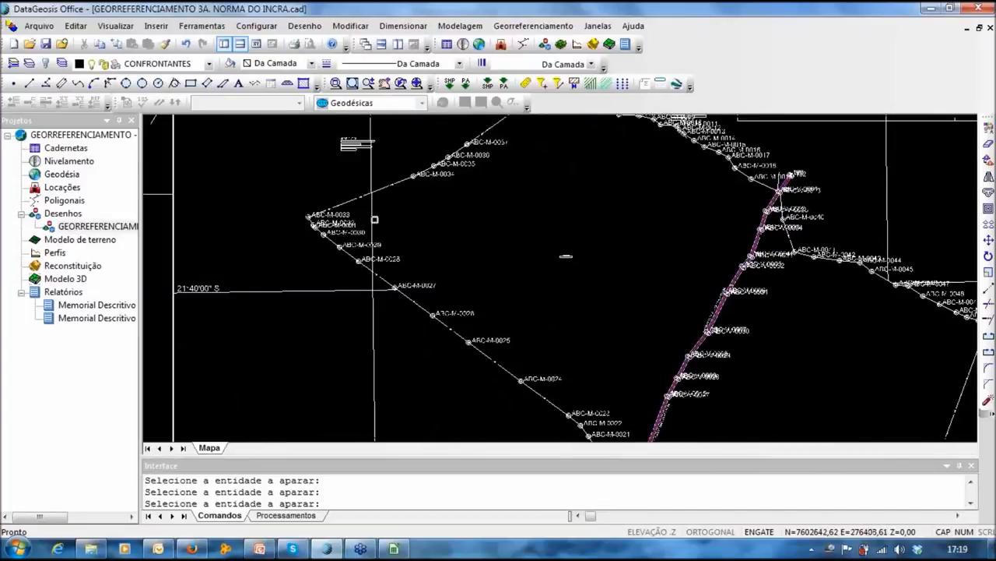
middle_drag(374, 157, 254, 48)
mouse_move(544, 377)
middle_down()
mouse_move(564, 319)
mouse_move(559, 201)
middle_up()
scroll(530, 393, up, 2)
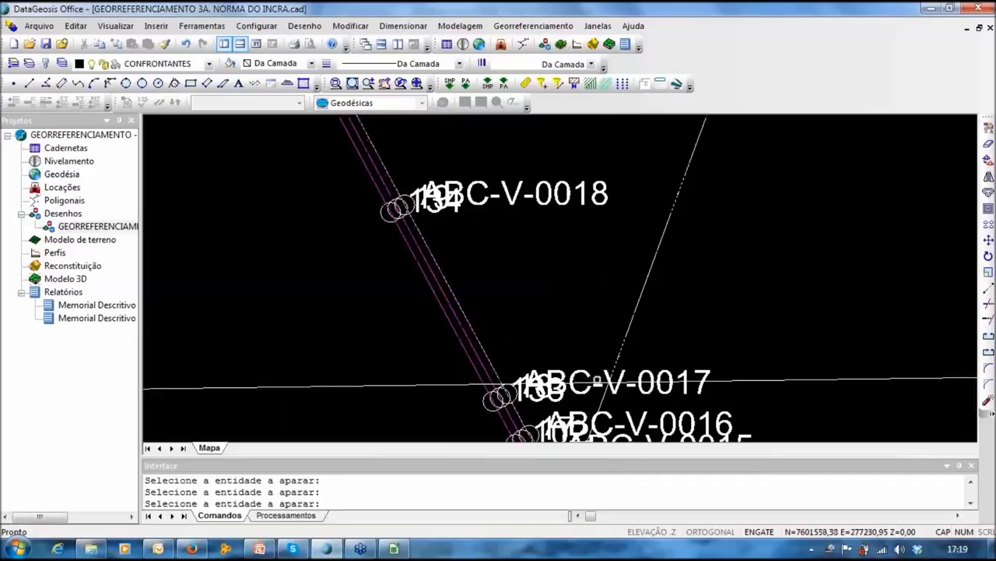
scroll(540, 312, down, 4)
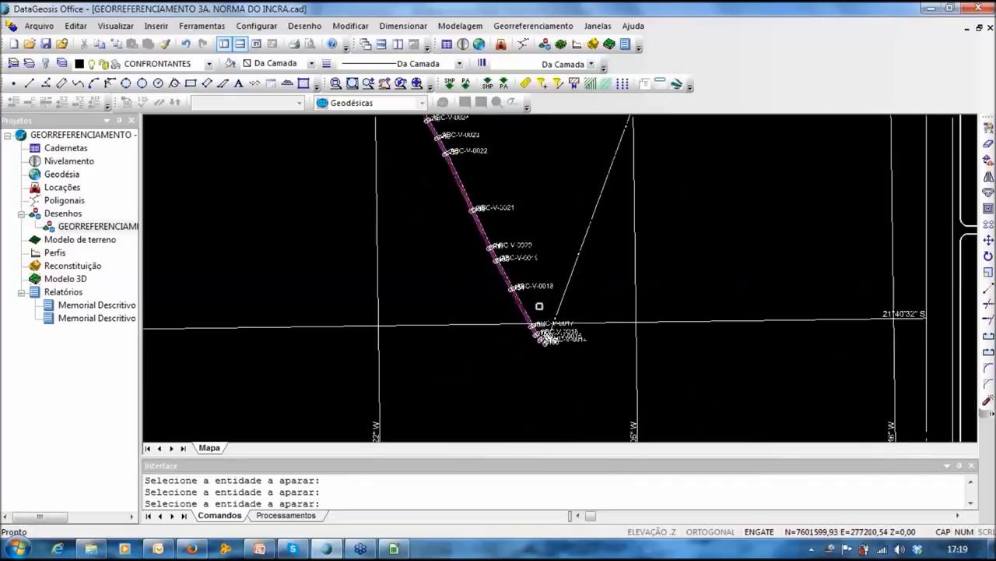
middle_drag(541, 259, 500, 438)
scroll(500, 233, down, 3)
middle_drag(501, 194, 505, 269)
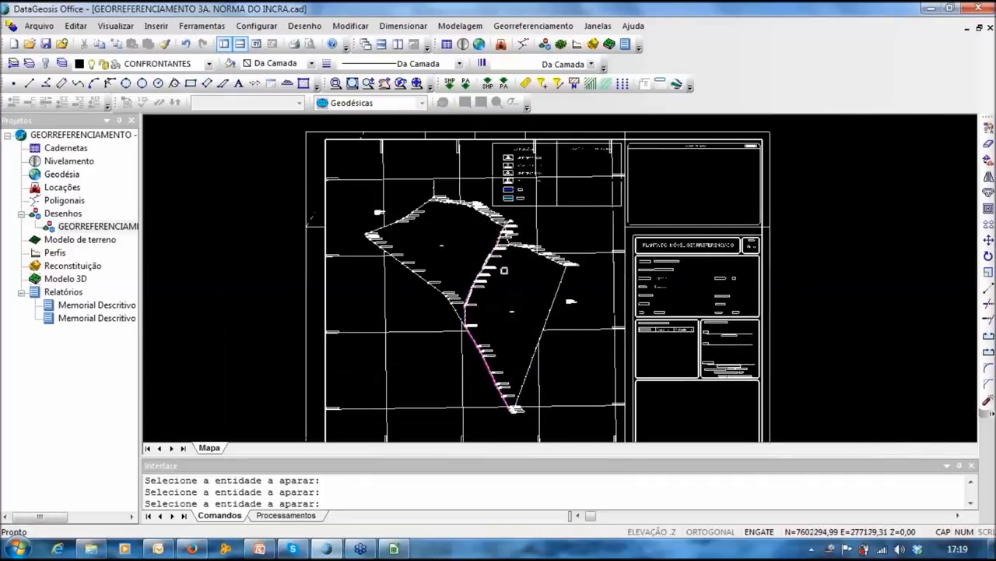
Step: Insert an areas and perimeters table for all parcels using the SGL reference system
key(Escape)
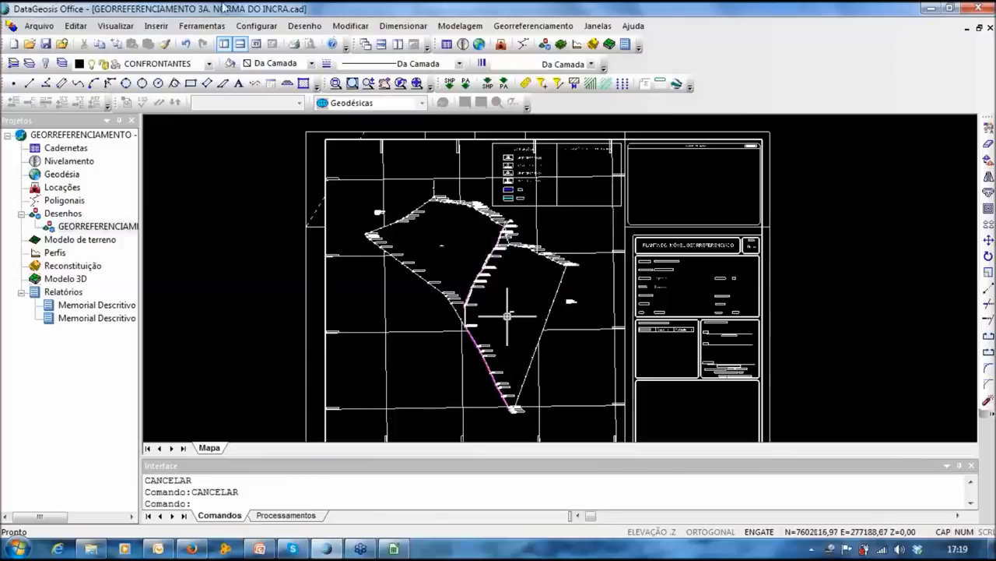
click(535, 25)
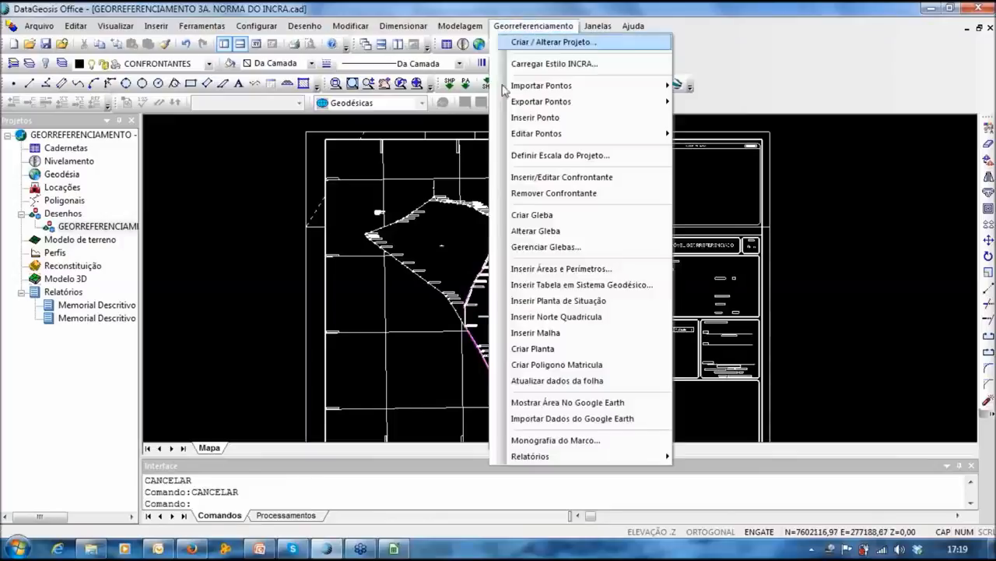
click(537, 268)
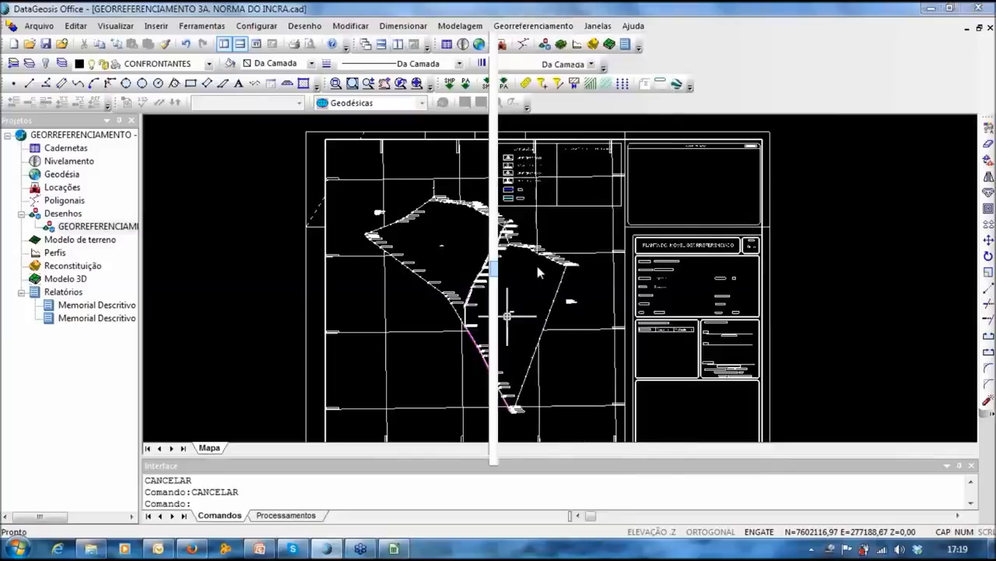
click(674, 288)
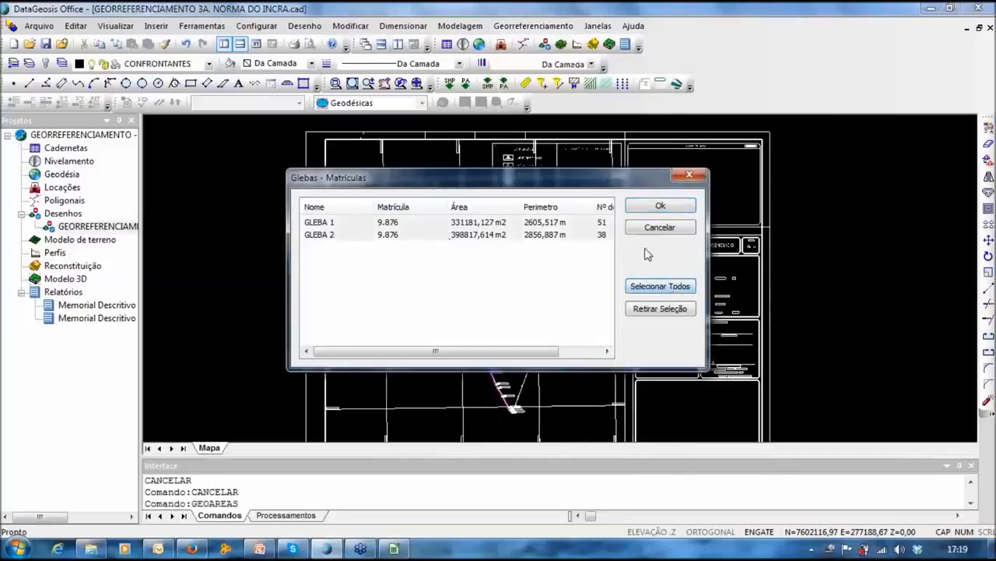
click(670, 211)
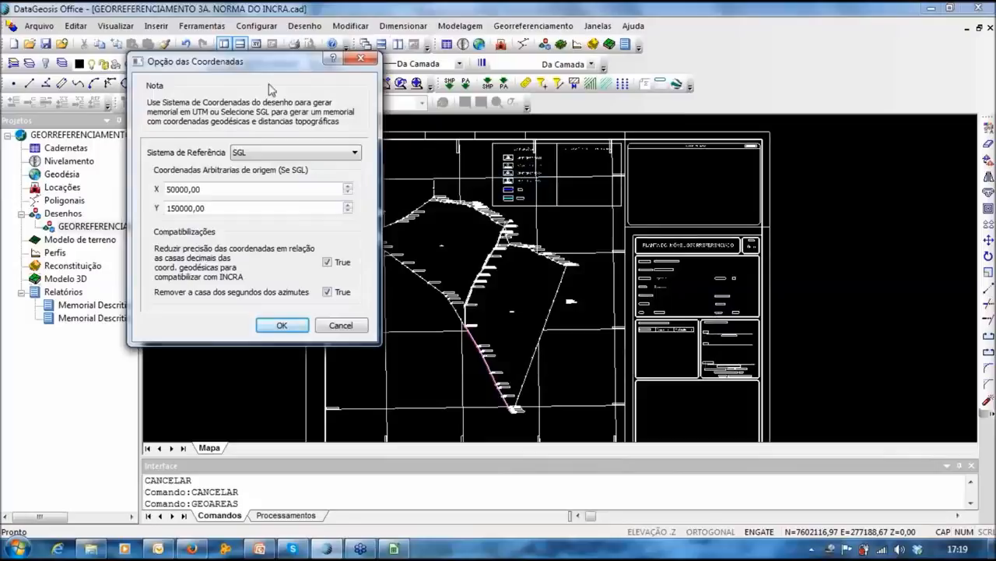
drag(246, 57, 233, 46)
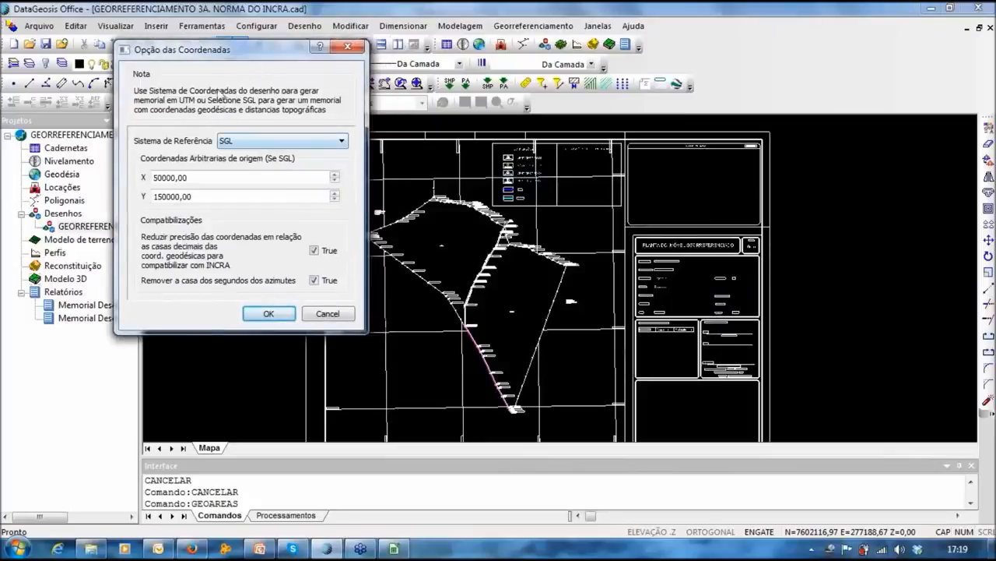
click(276, 141)
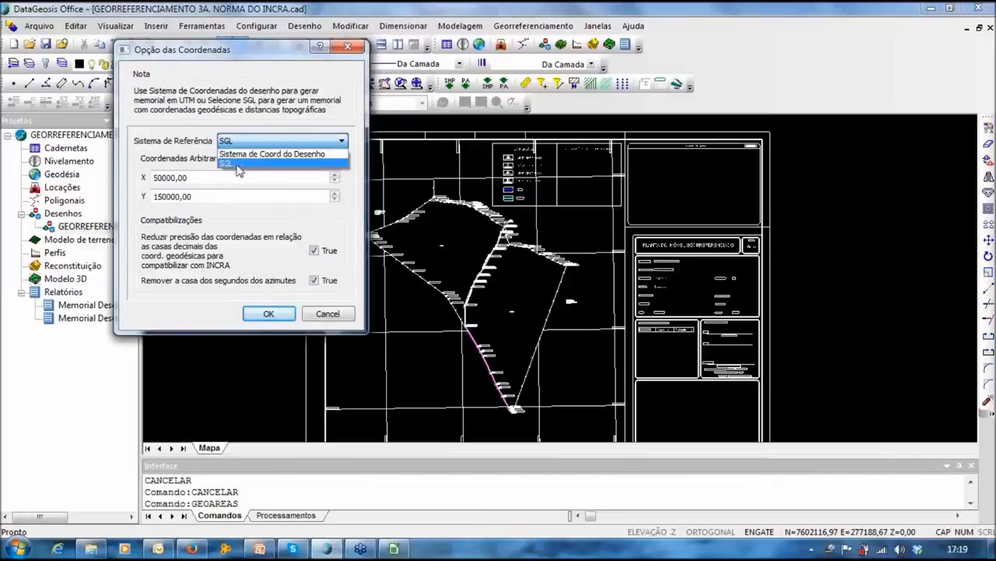
click(231, 171)
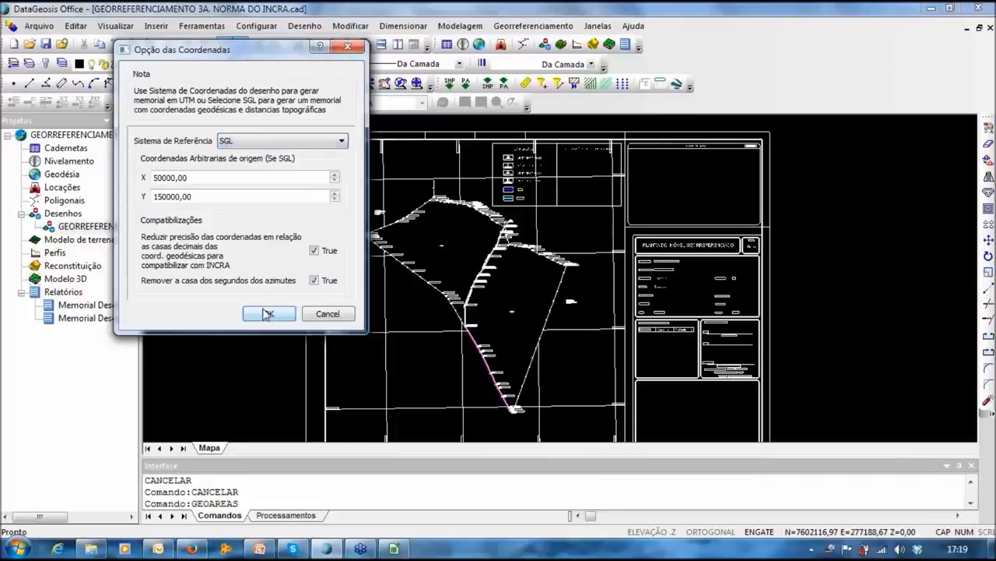
click(269, 313)
Step: Adjust object snap and place the table (total 72.9810 ha, 5461.73 m) in the title block
scroll(580, 316, up, 5)
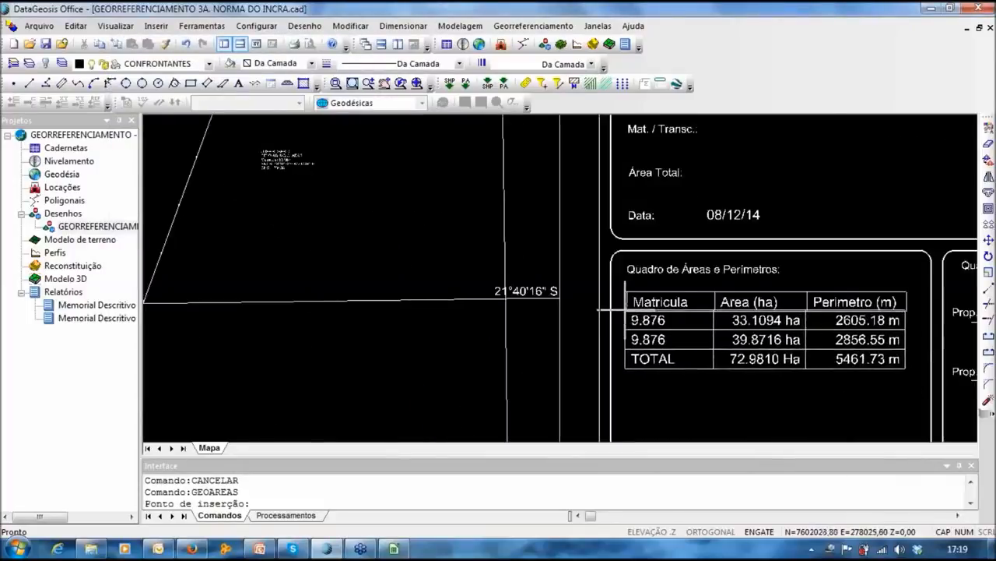
right_click(633, 330)
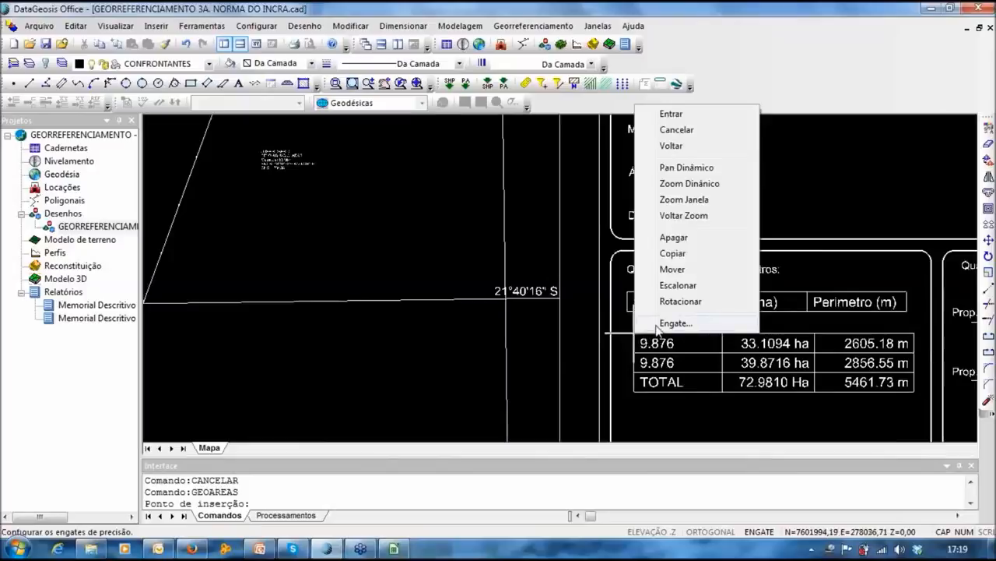
click(662, 324)
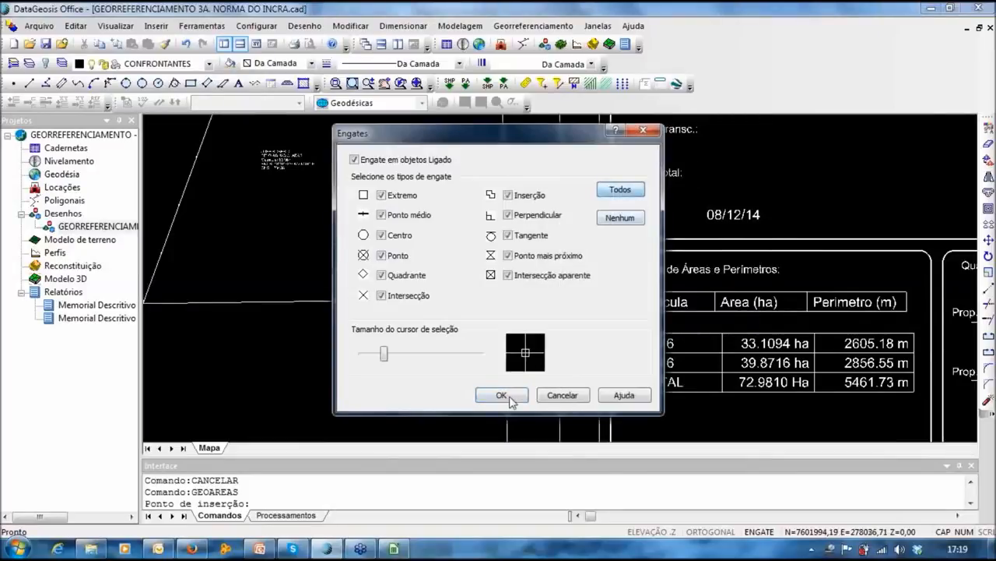
click(501, 395)
click(693, 333)
mouse_move(720, 338)
middle_down()
mouse_move(492, 262)
mouse_move(419, 218)
middle_up()
scroll(475, 226, down, 3)
mouse_move(478, 238)
middle_down()
mouse_move(472, 251)
mouse_move(625, 331)
mouse_move(636, 356)
middle_up()
click(533, 26)
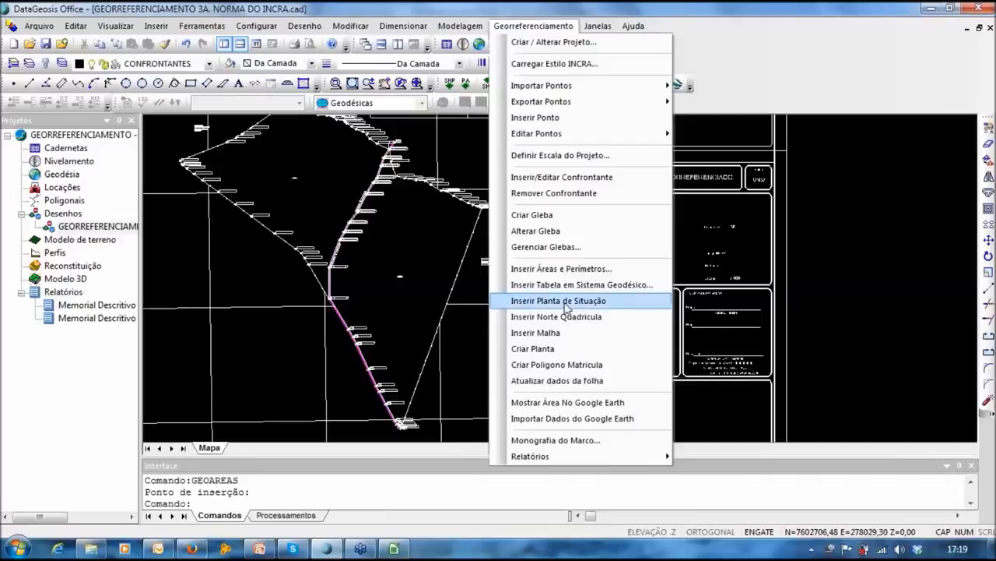
Step: Insert a satellite location map in the situation box, centred on the property with parcels drawn
click(566, 302)
click(515, 188)
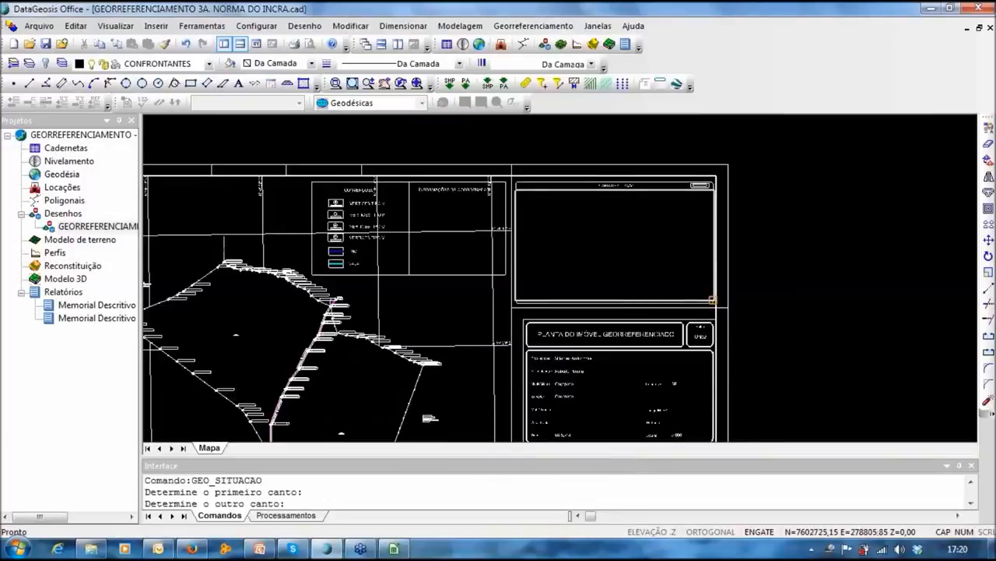
click(712, 299)
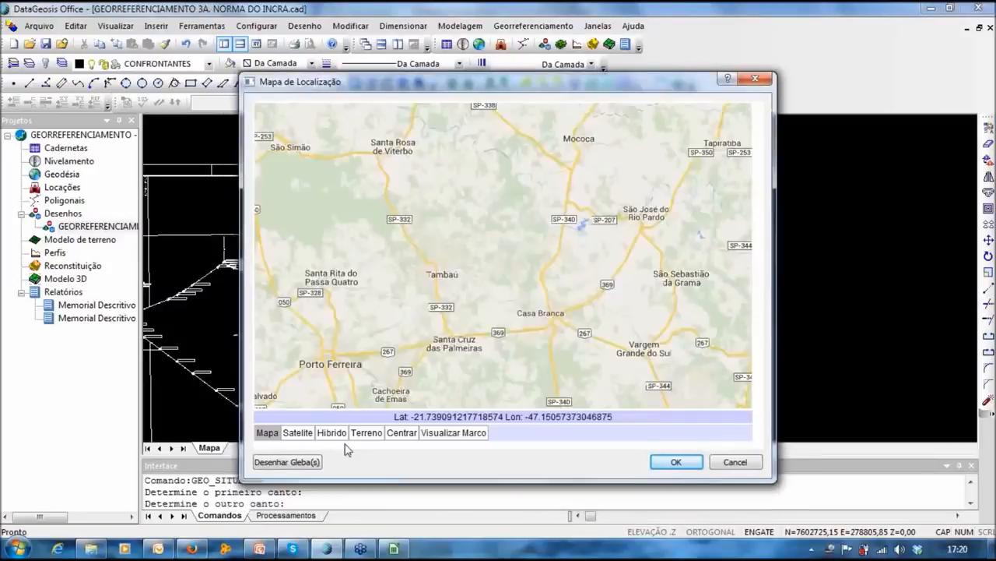
click(461, 433)
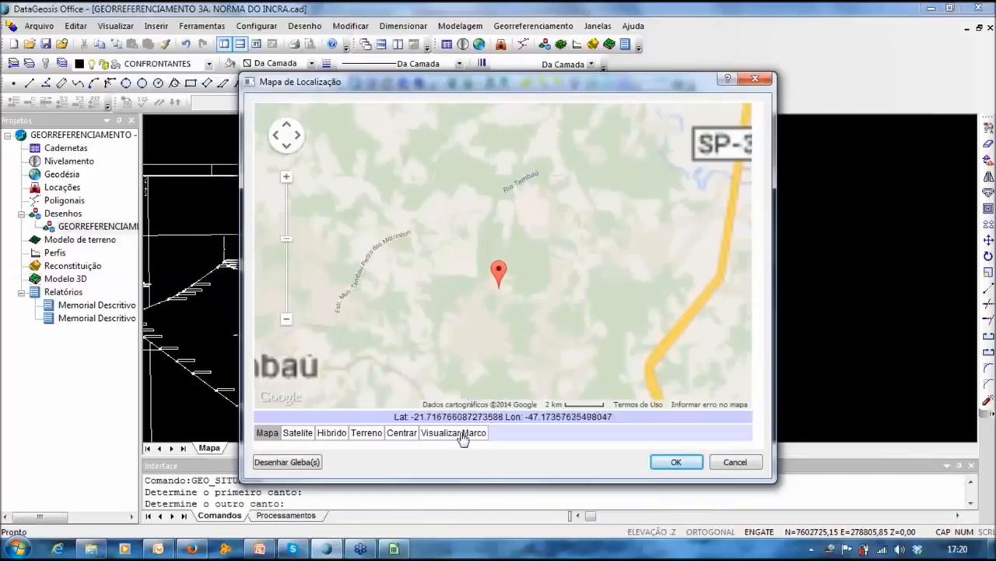
click(293, 464)
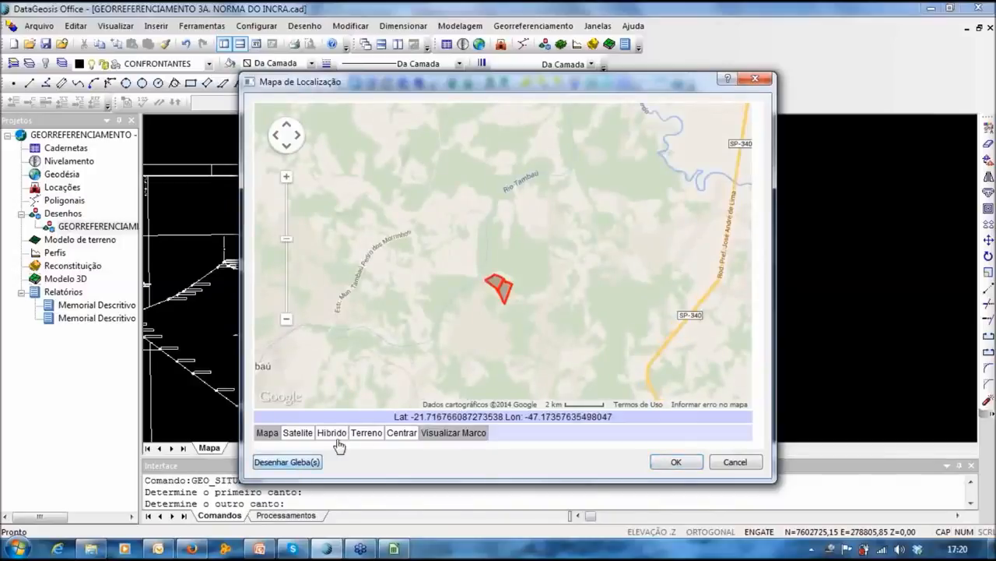
click(297, 433)
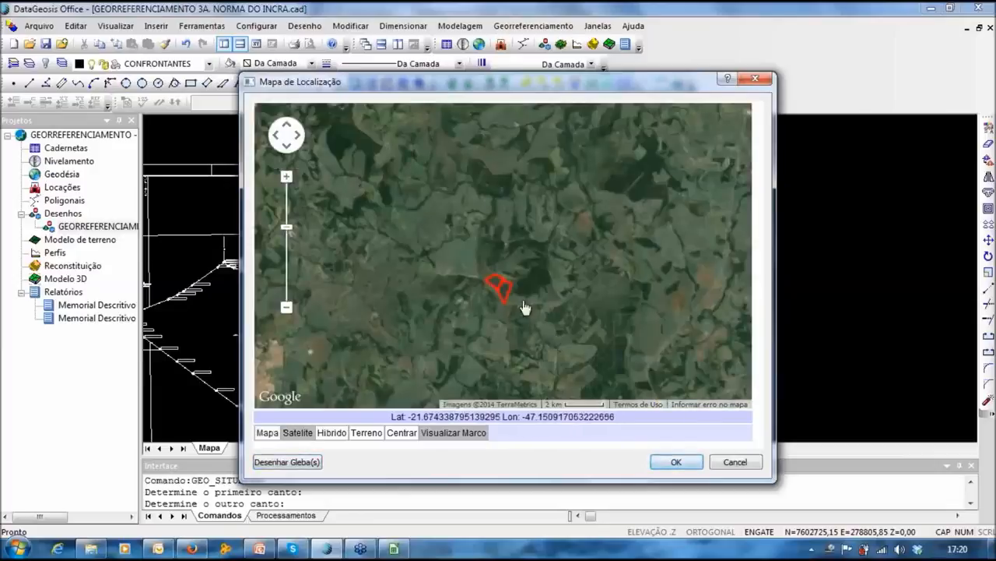
scroll(524, 304, up, 2)
scroll(522, 300, up, 1)
scroll(622, 320, down, 1)
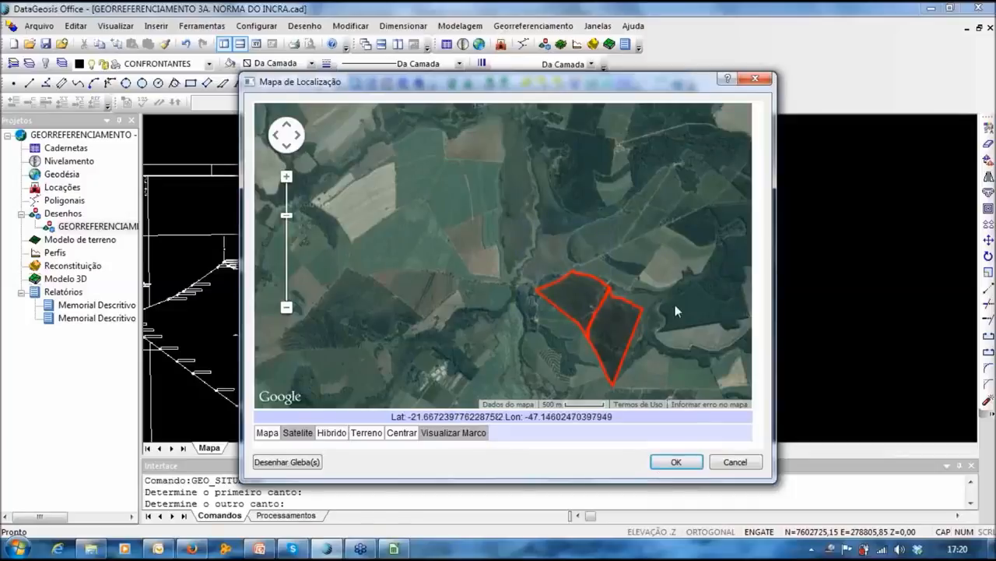
click(676, 461)
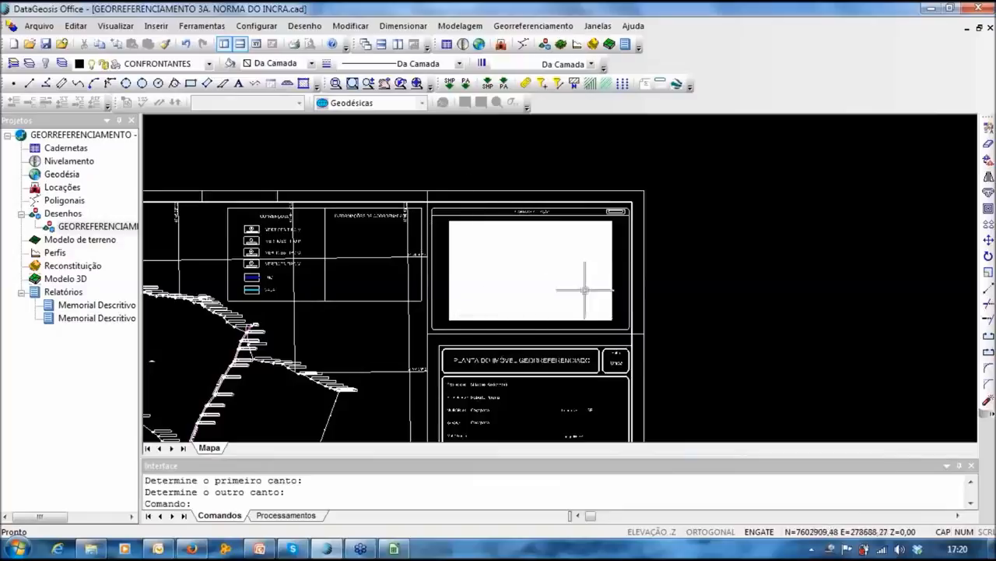
Step: Zoom and pan back out until the whole A2 sheet with the parcel drawing is visible
scroll(506, 238, up, 2)
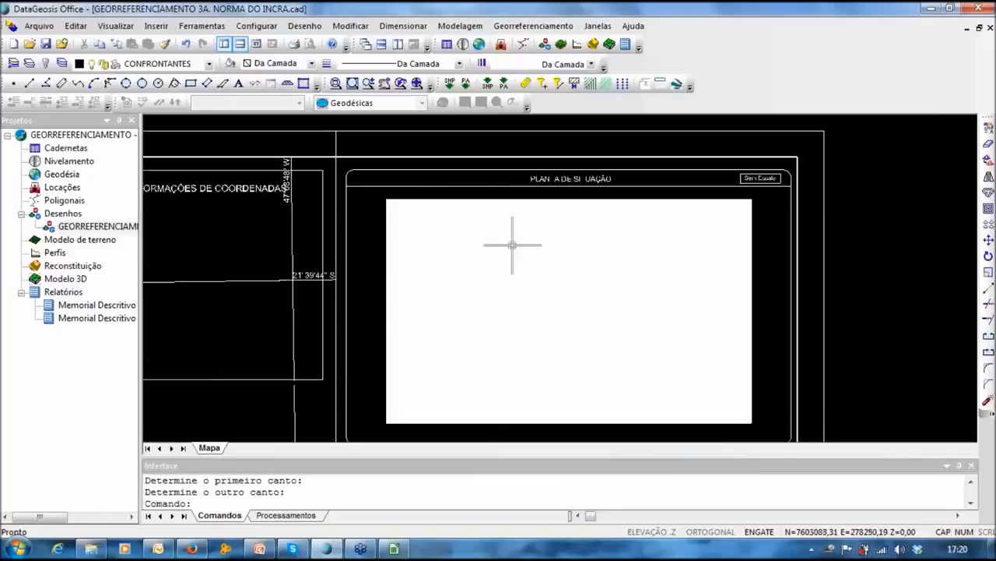
scroll(512, 245, up, 1)
middle_drag(602, 335, 519, 214)
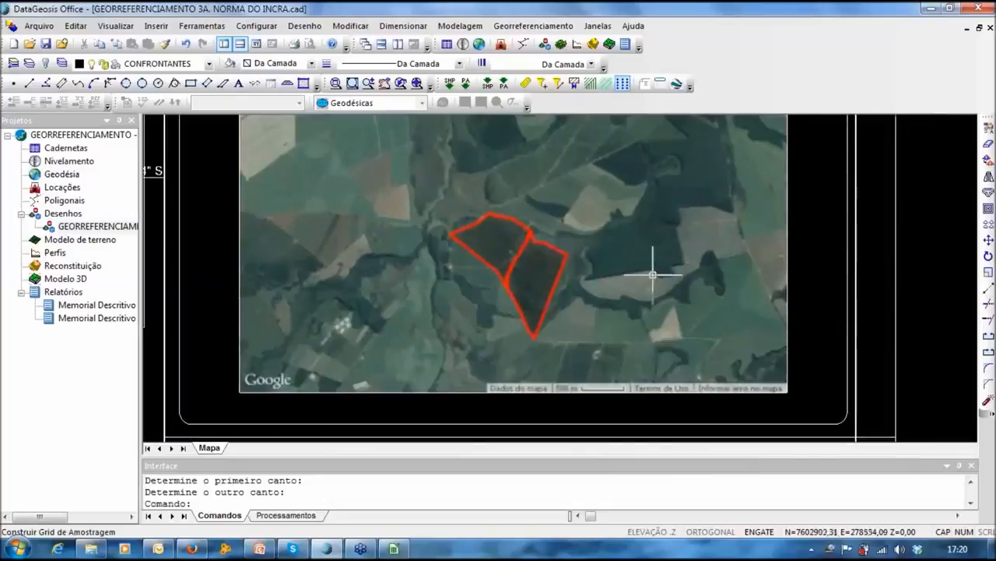
scroll(646, 273, down, 3)
scroll(618, 272, up, 4)
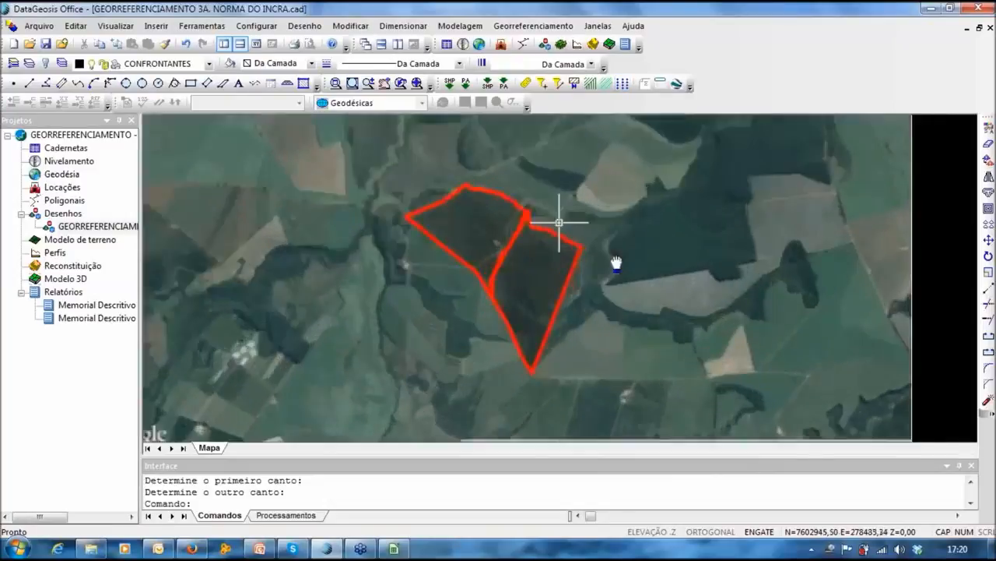
scroll(615, 263, down, 2)
scroll(696, 191, up, 4)
middle_drag(696, 191, 715, 125)
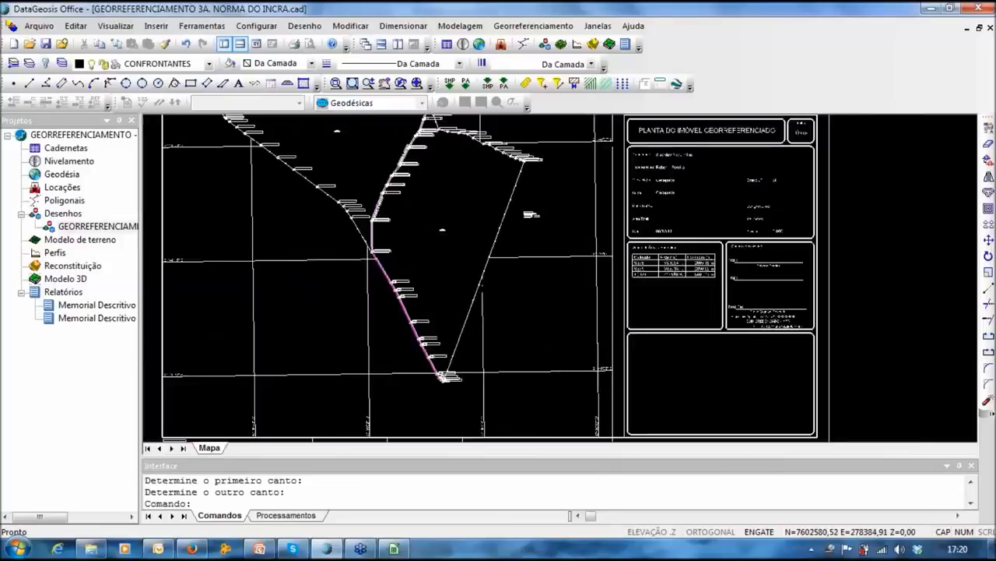
scroll(715, 125, down, 1)
Step: Insert the grid north arrow with UTM data referenced to vertex ABC-M-0001
click(542, 27)
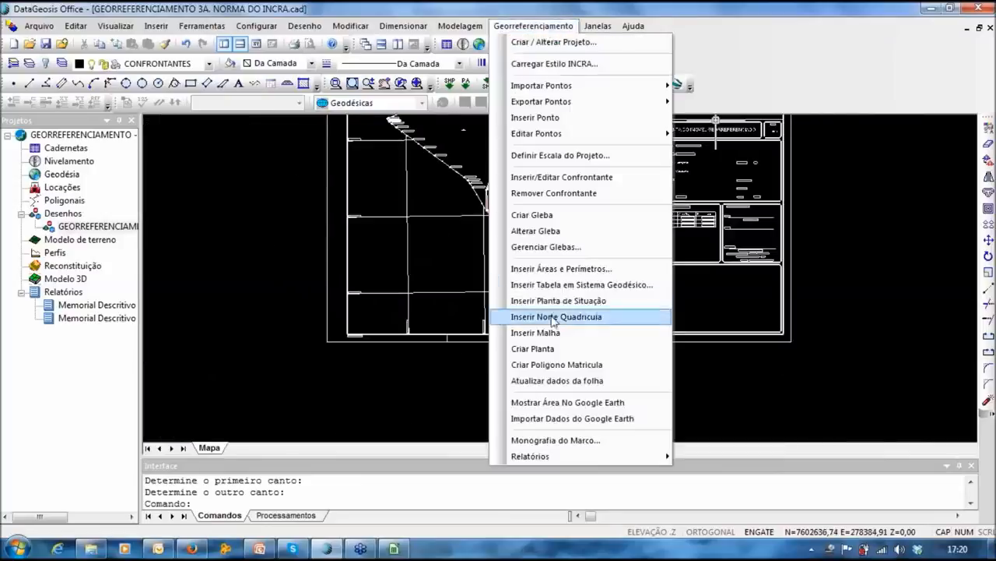
click(517, 316)
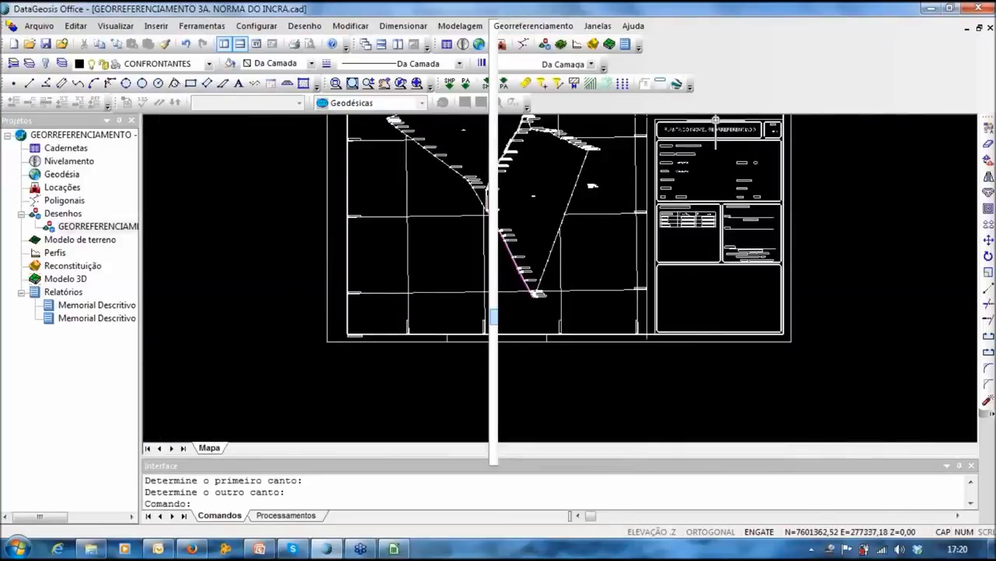
scroll(503, 217, up, 5)
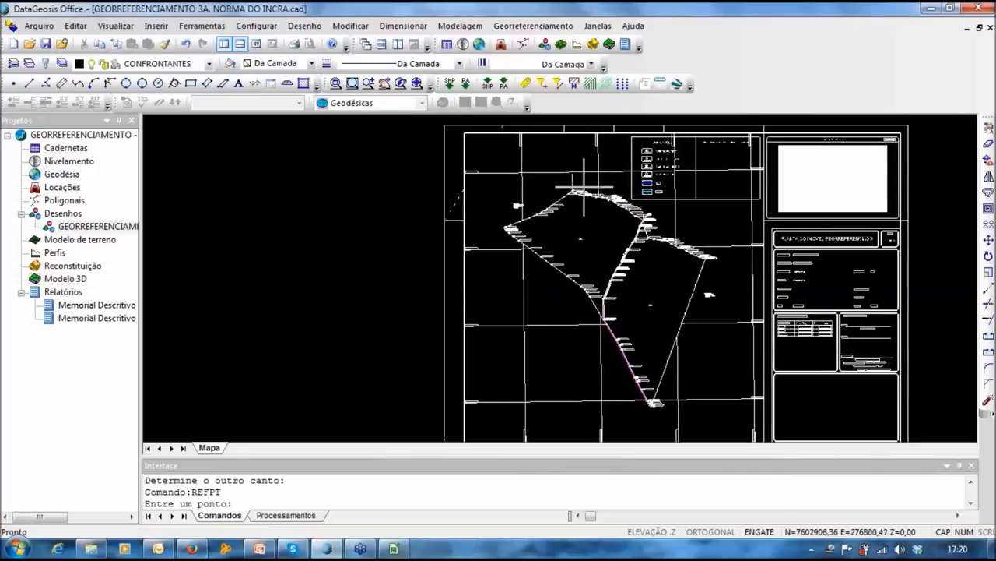
middle_drag(348, 284, 556, 208)
middle_drag(623, 231, 440, 395)
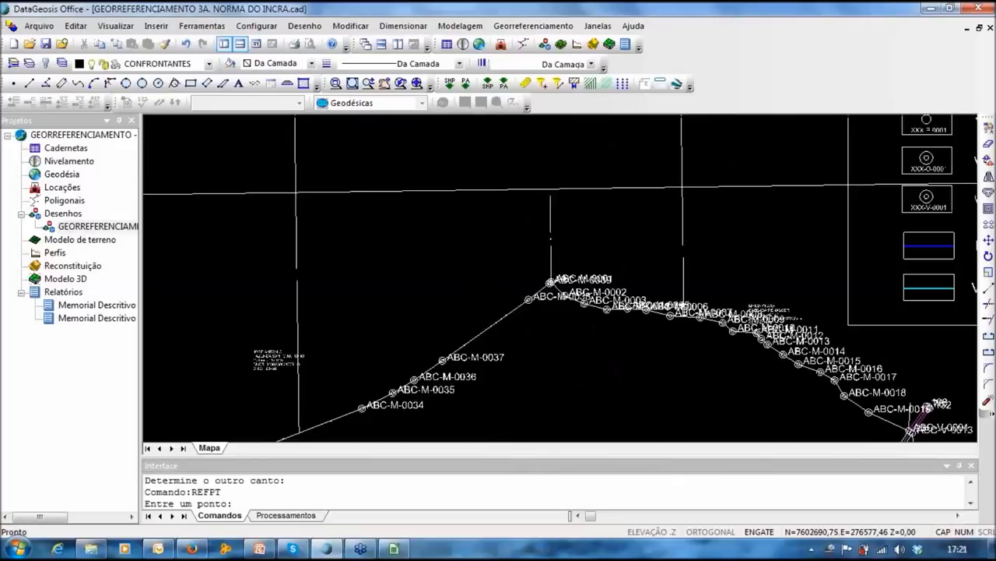
scroll(549, 280, up, 2)
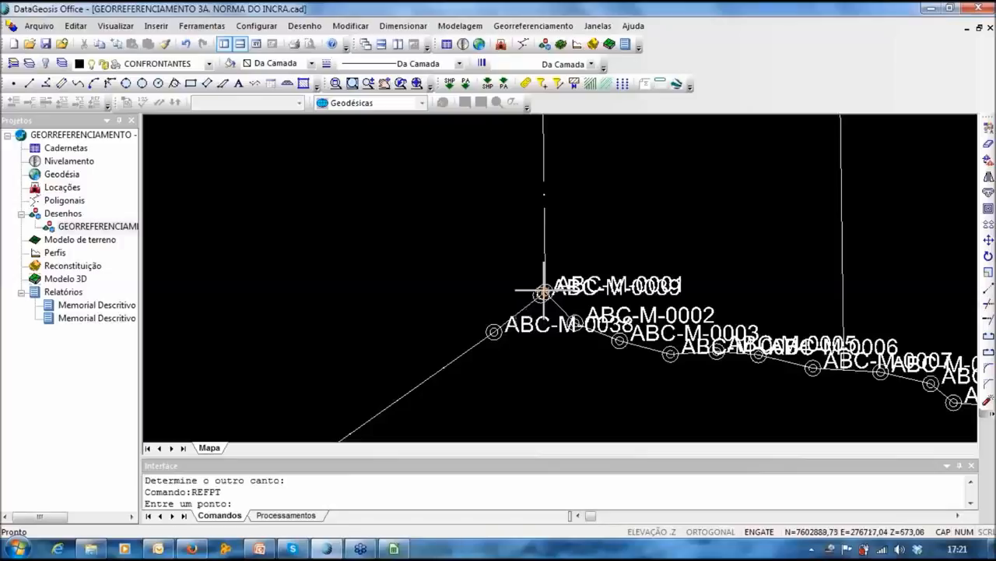
click(542, 293)
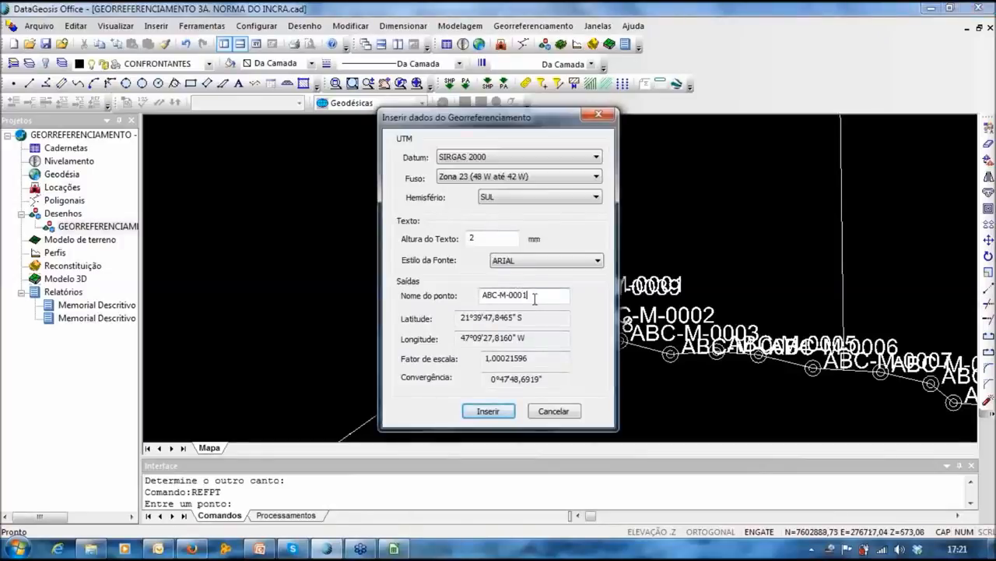
click(482, 411)
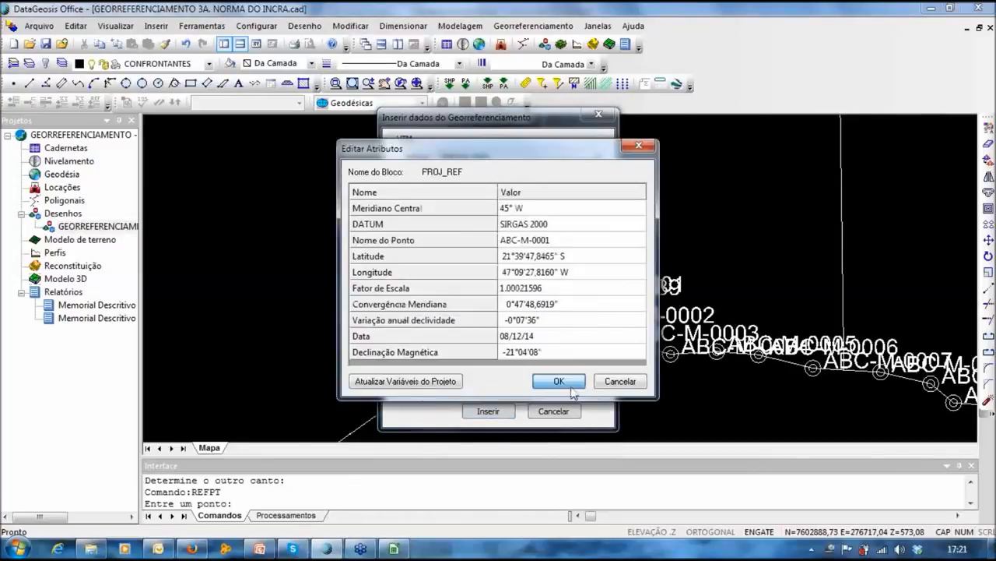
click(559, 380)
Step: Move the north arrow block into the lower panel of the A2 title block
scroll(567, 278, down, 3)
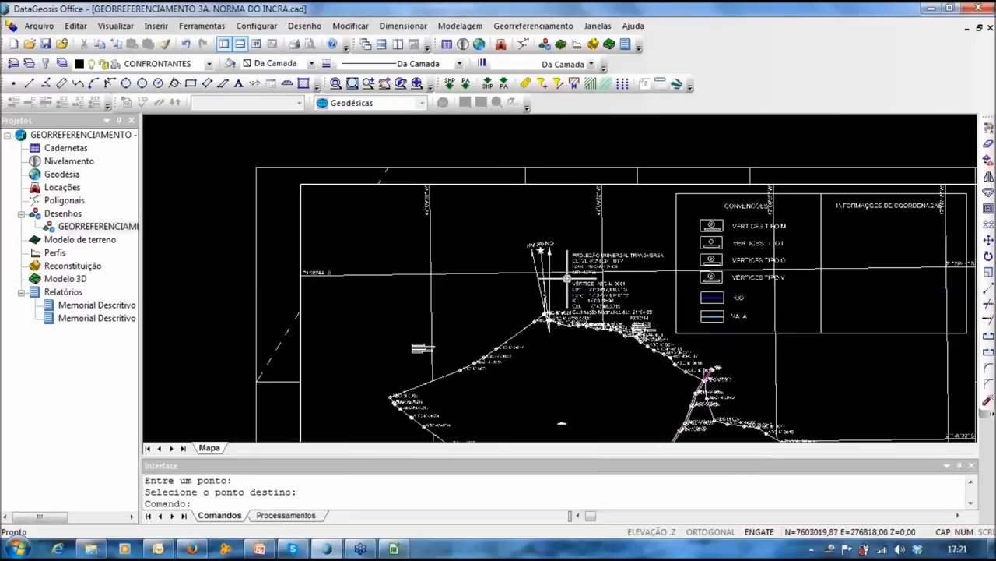
scroll(567, 278, up, 3)
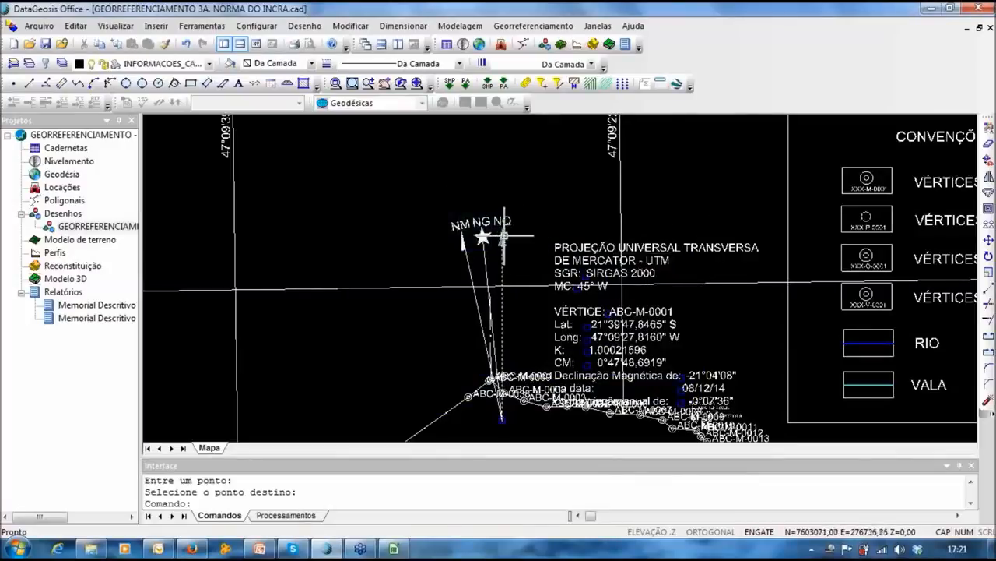
key(Return)
click(465, 243)
click(594, 243)
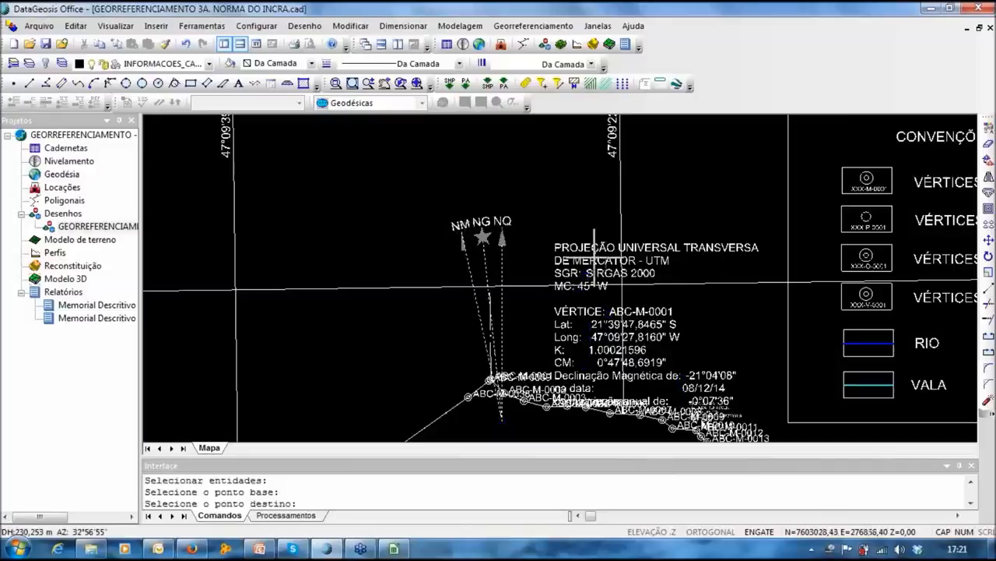
middle_drag(676, 345, 242, 132)
scroll(535, 283, down, 3)
mouse_move(578, 302)
middle_down()
mouse_move(432, 207)
mouse_move(394, 169)
middle_up()
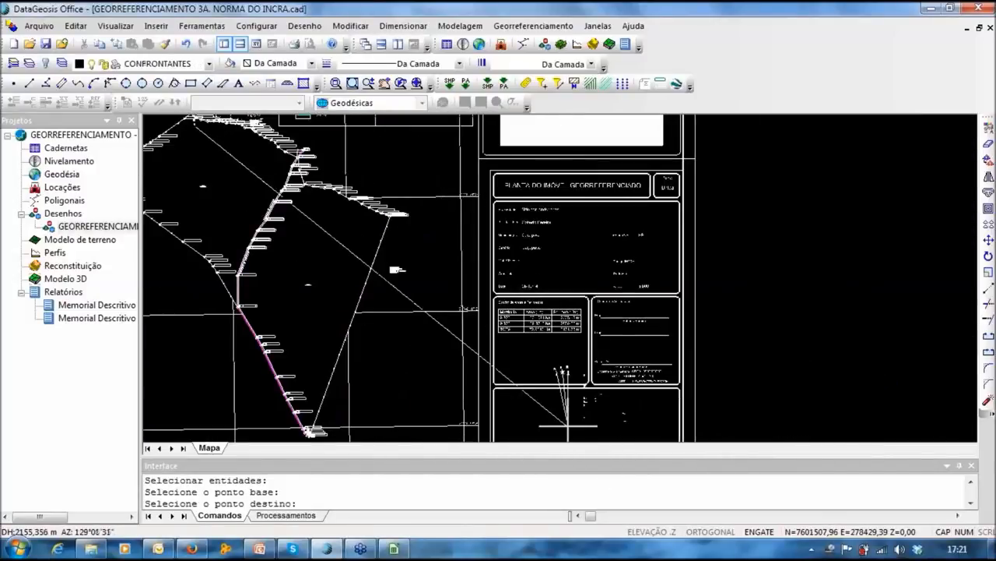
middle_drag(578, 407, 555, 304)
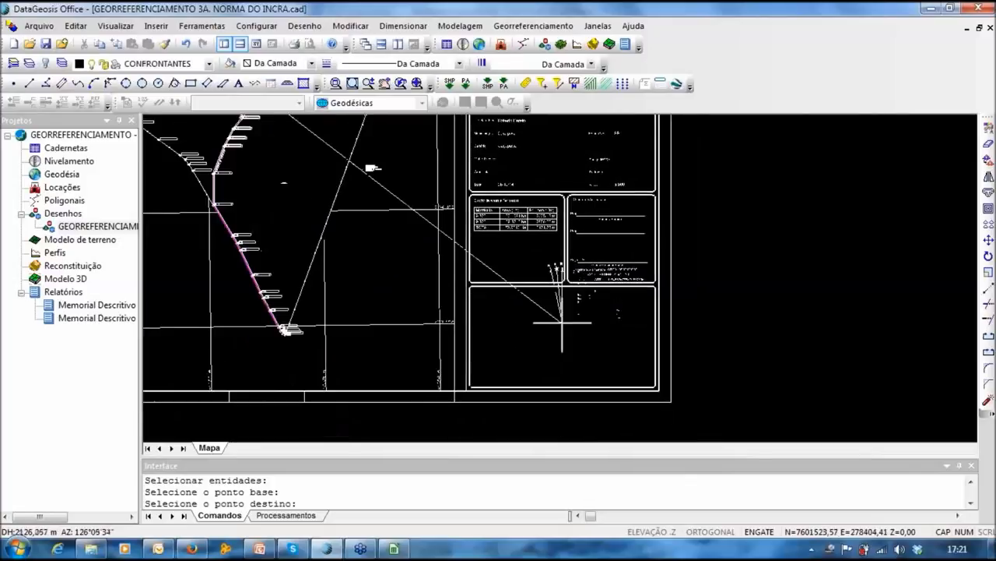
click(566, 361)
mouse_move(606, 465)
middle_down()
mouse_move(612, 492)
mouse_move(652, 514)
mouse_move(683, 512)
mouse_move(656, 388)
middle_up()
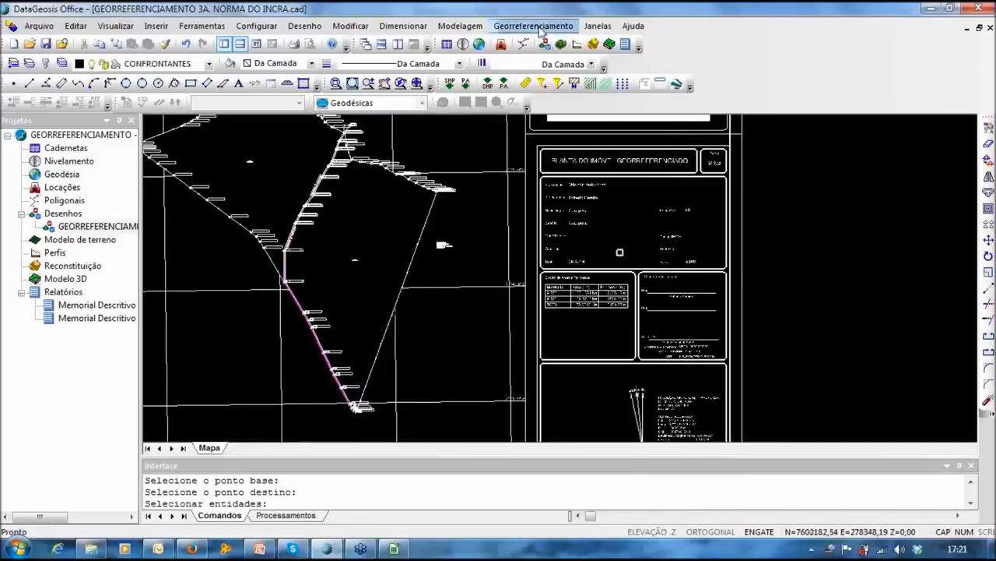
Step: Start creating the INCRA plant, accepting the drawing name Sitio_das_Andorinhas
click(534, 26)
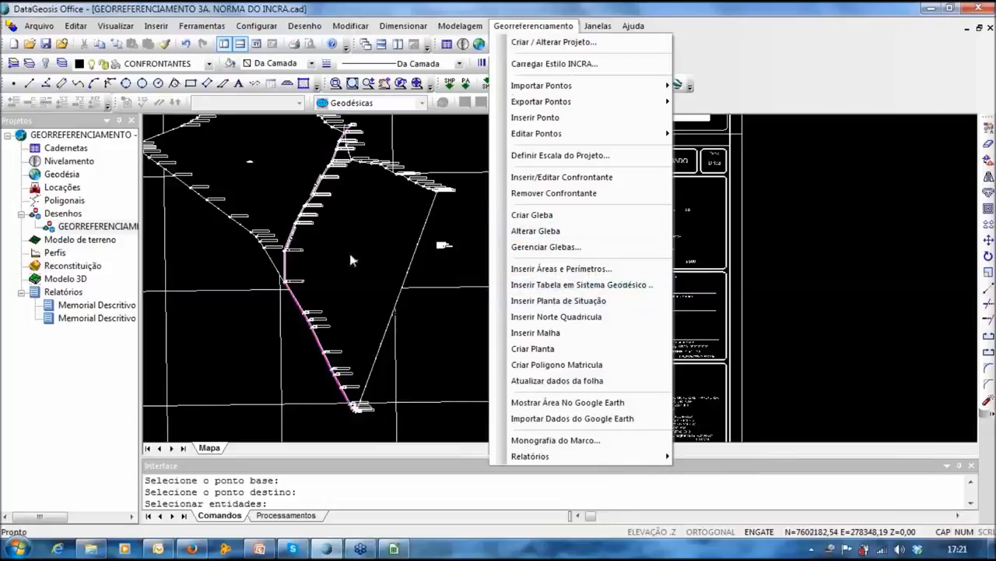
mouse_move(384, 271)
middle_down()
mouse_move(375, 270)
mouse_move(809, 241)
middle_up()
scroll(809, 242, down, 2)
scroll(304, 351, down, 2)
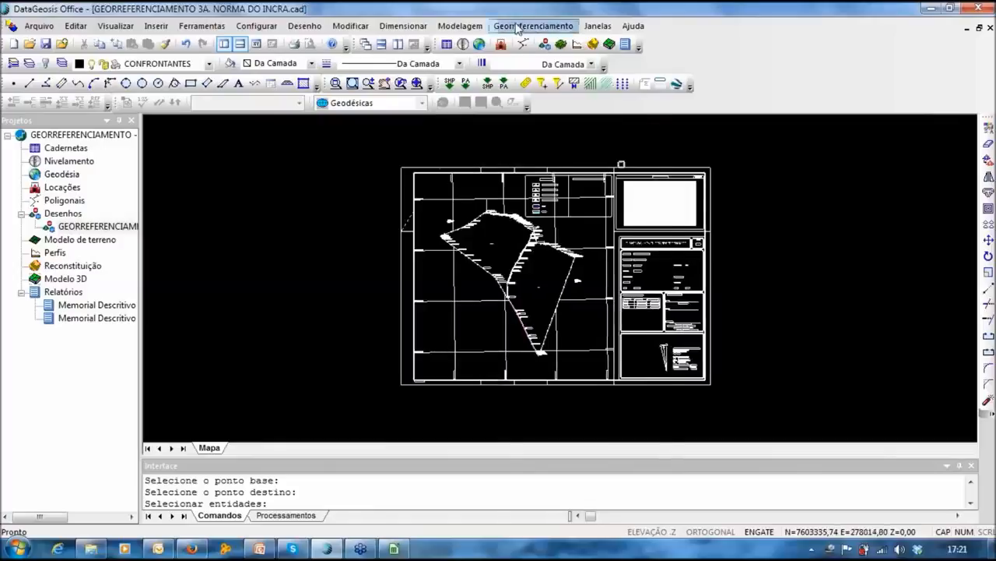
click(534, 26)
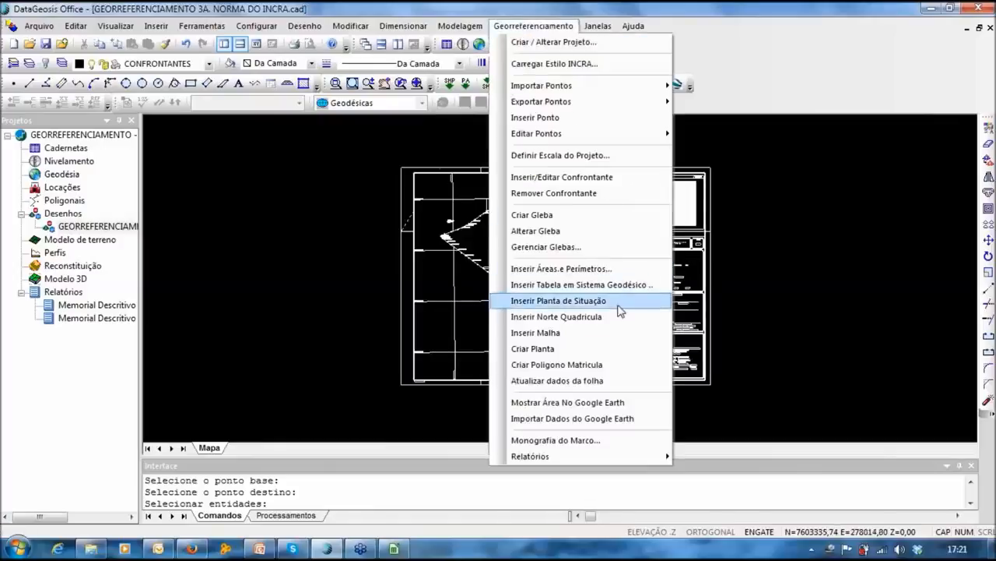
click(530, 350)
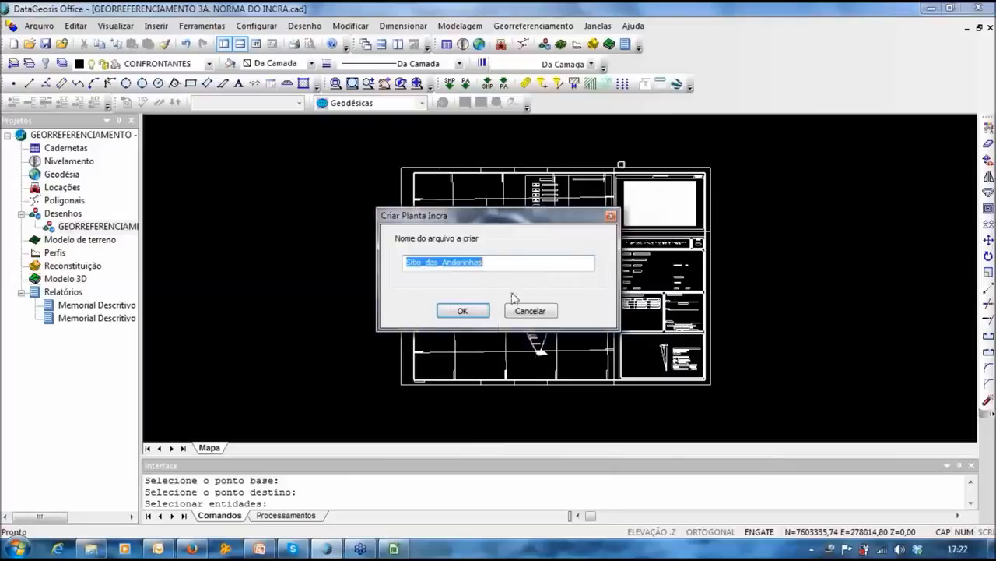
click(465, 319)
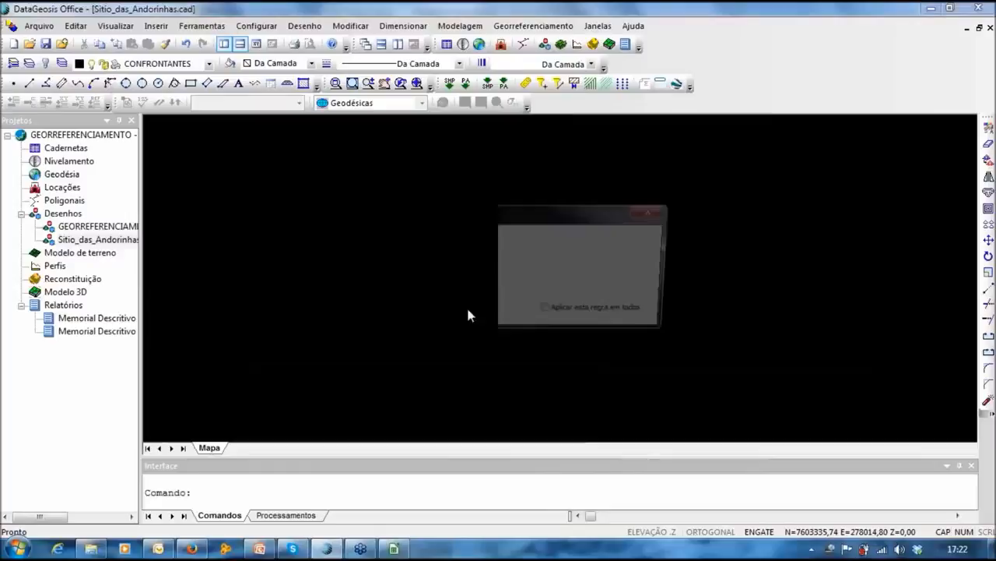
Step: Preserve the existing A2 block for all blocks and confirm so the new plant loads
click(612, 313)
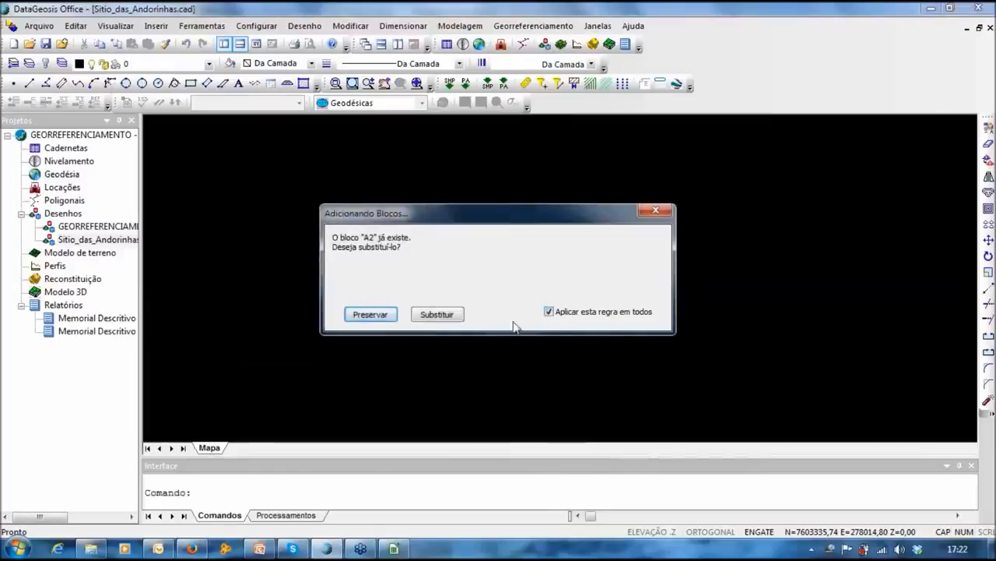
click(370, 315)
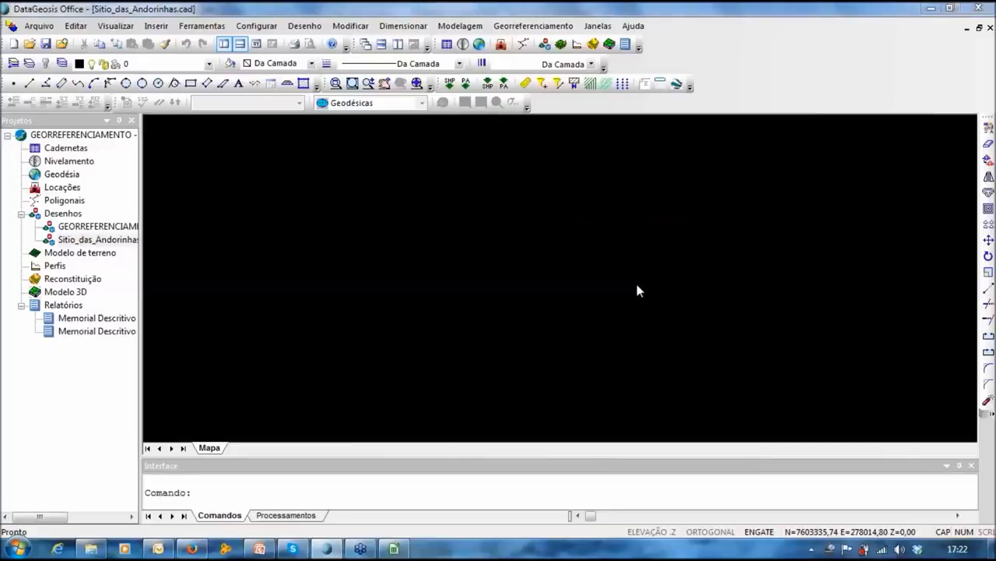
click(439, 309)
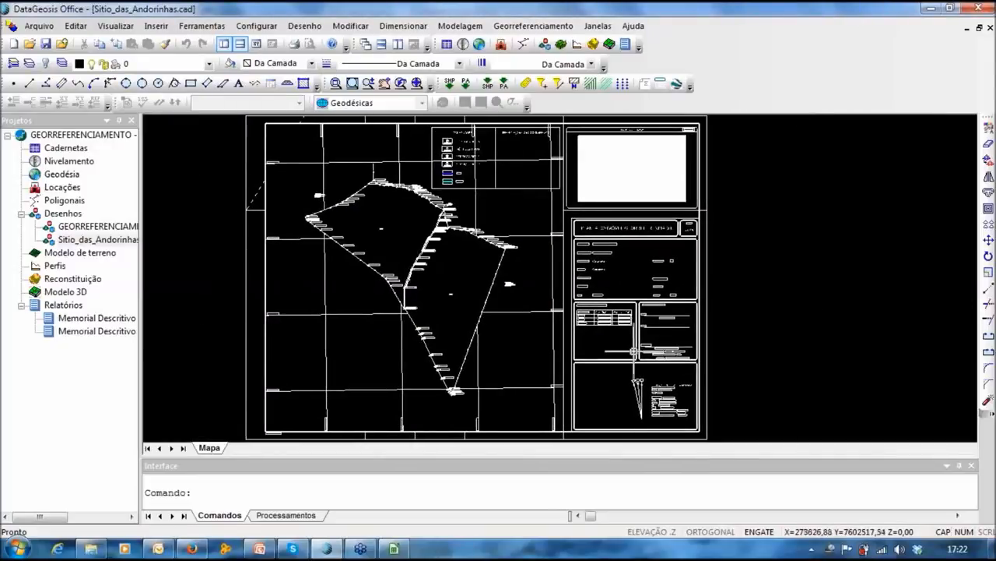
Step: Switch to the GEORREFERENCIAMENTO 3A. NORMA DO INCRA drawing in the Projetos tree
scroll(424, 209, up, 2)
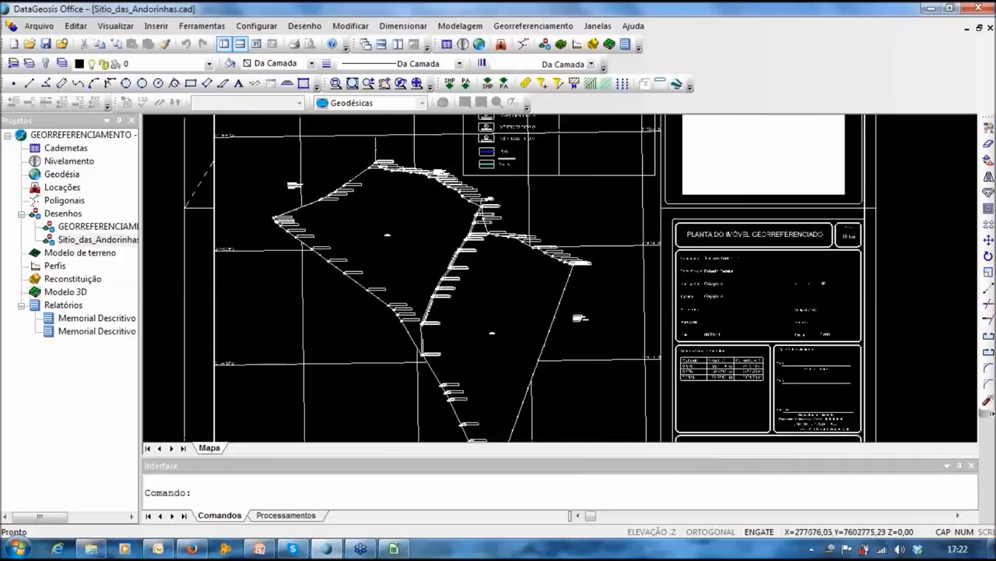
scroll(489, 232, down, 3)
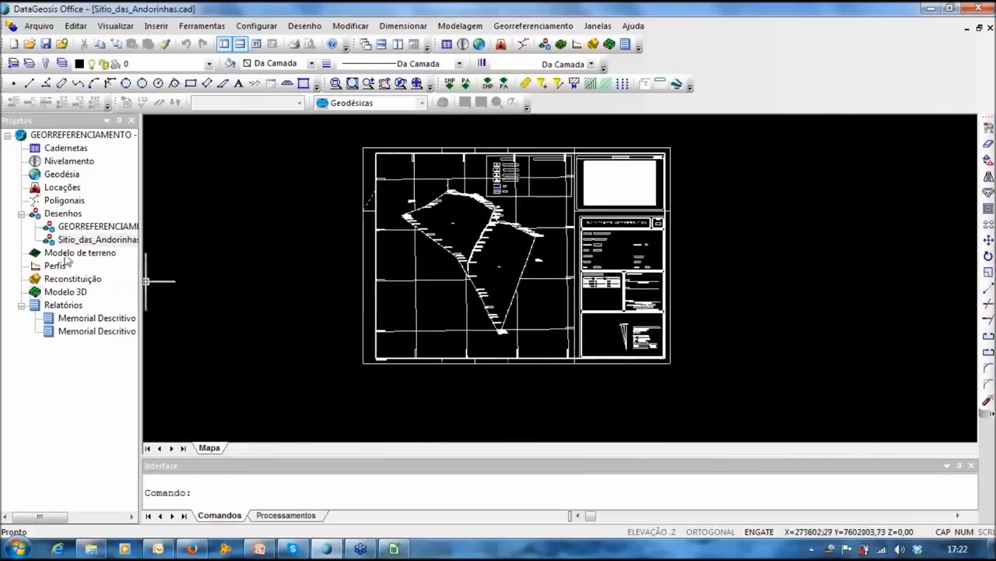
double_click(74, 226)
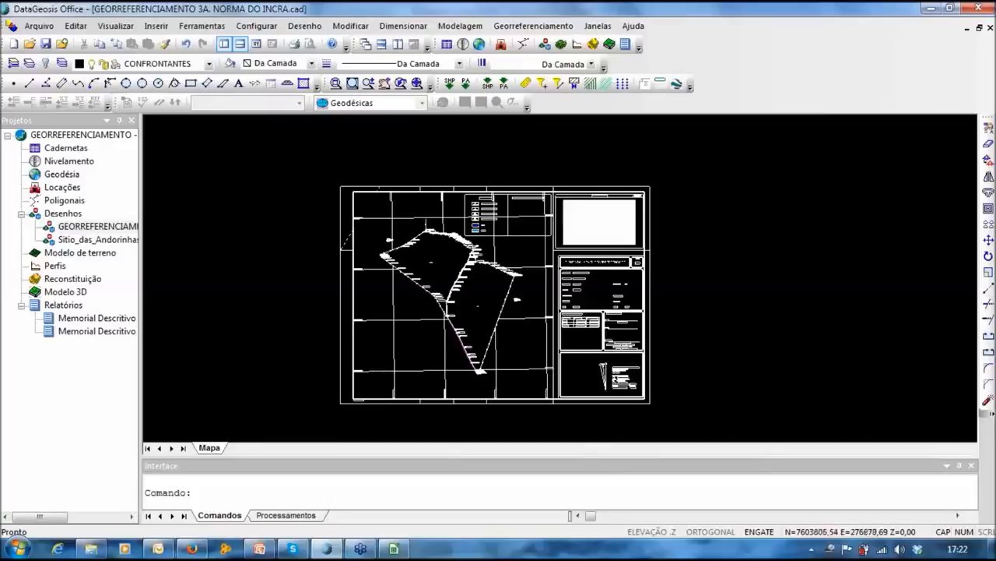
Step: Toggle between Sitio_das_Andorinhas and the original drawing, ending on GEORREFERENCIAMENTO 3A. NORMA DO INCRA
middle_drag(307, 261, 310, 242)
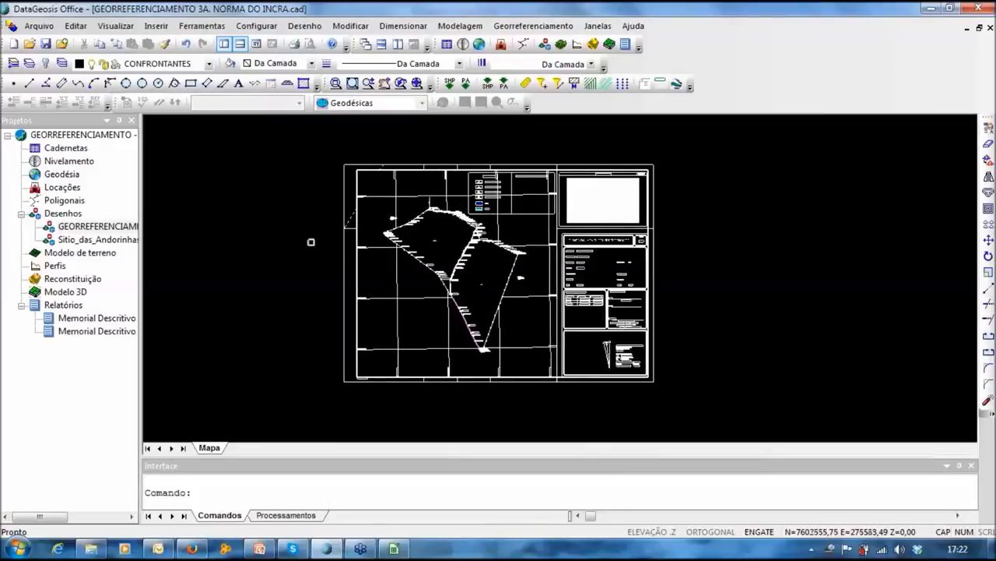
key(Escape)
key(Escape)
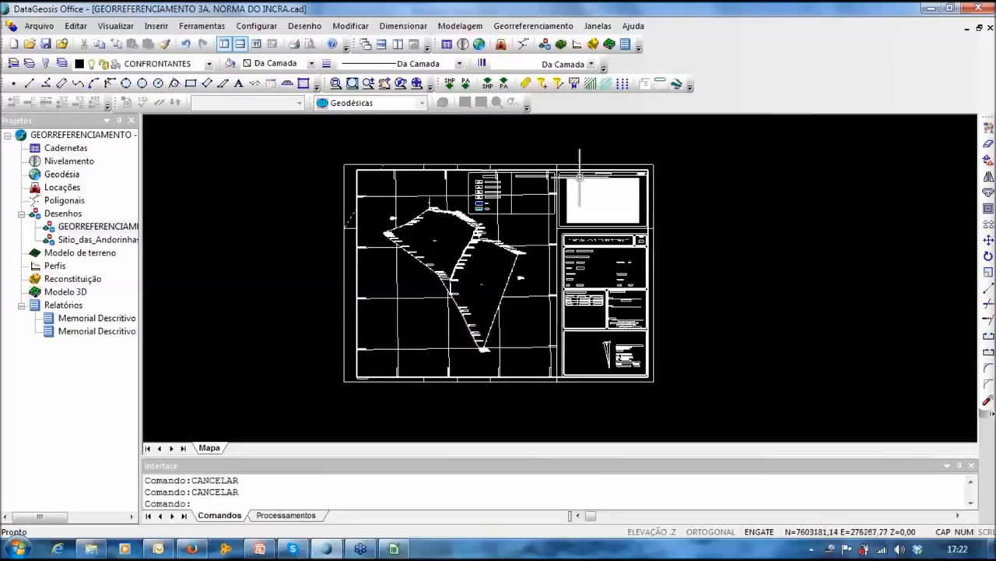
double_click(92, 241)
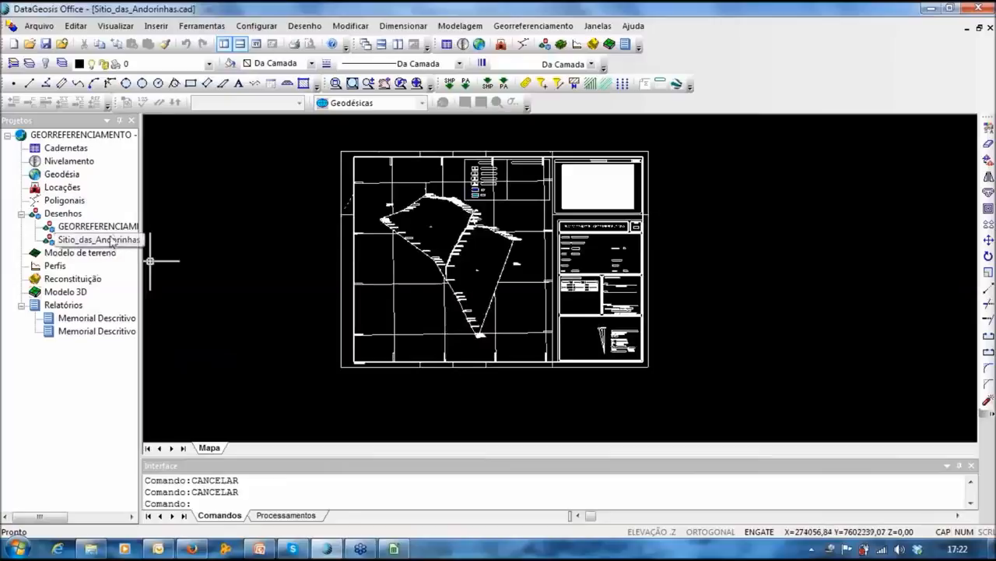
double_click(90, 226)
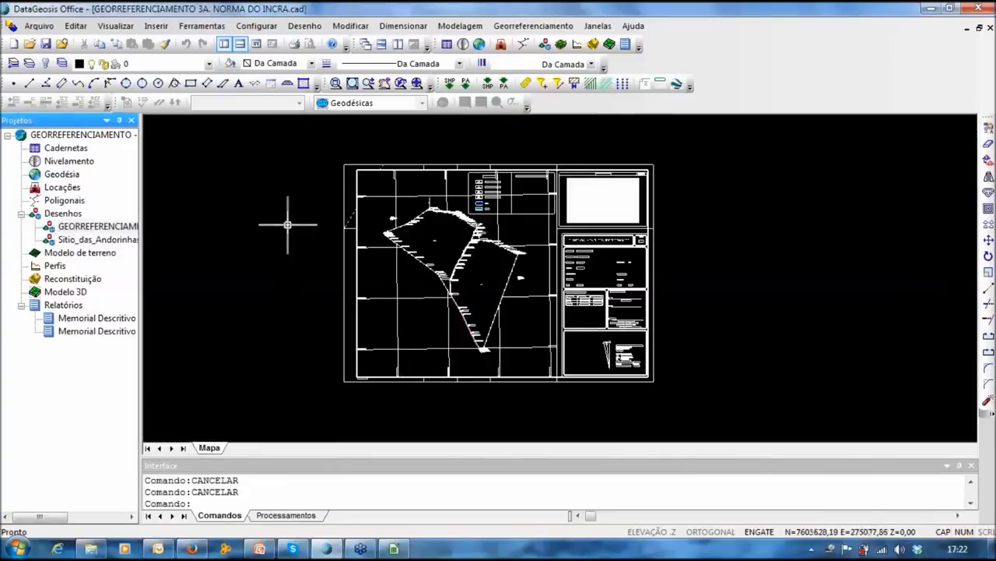
double_click(94, 239)
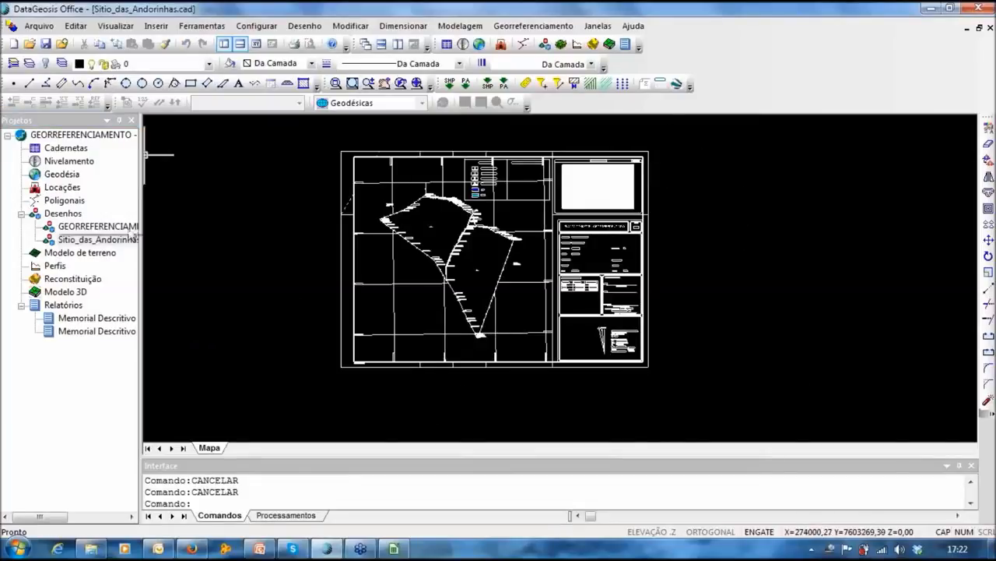
double_click(109, 227)
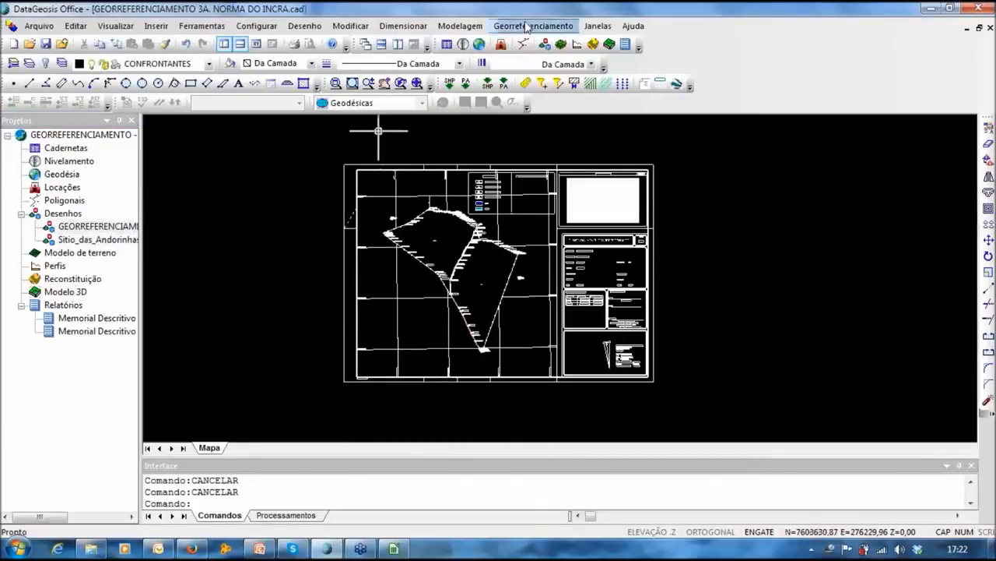
click(533, 26)
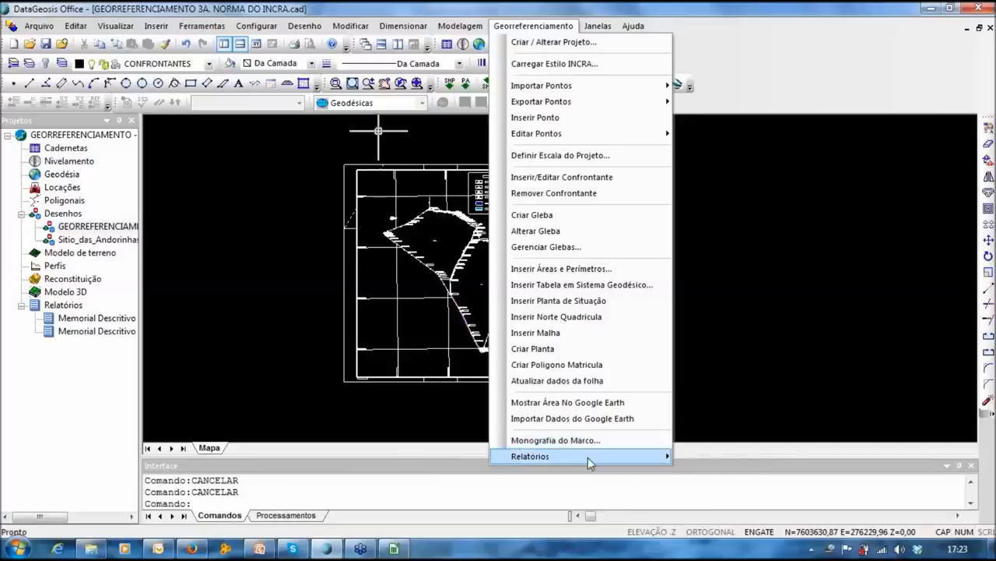
Step: Generate the Declaração de Respeito de Limites report for parcel GLEBA 1
mouse_move(588, 457)
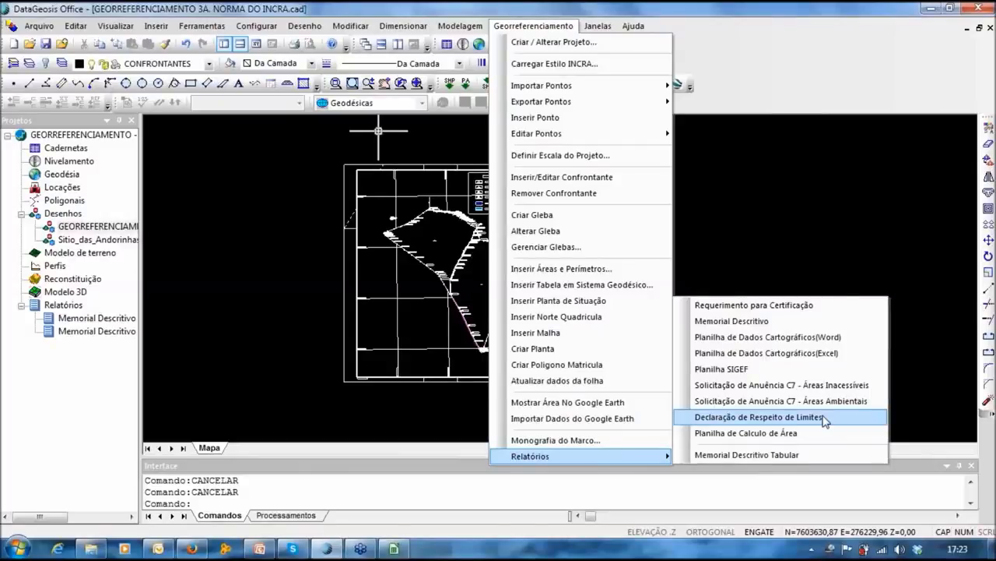
click(739, 418)
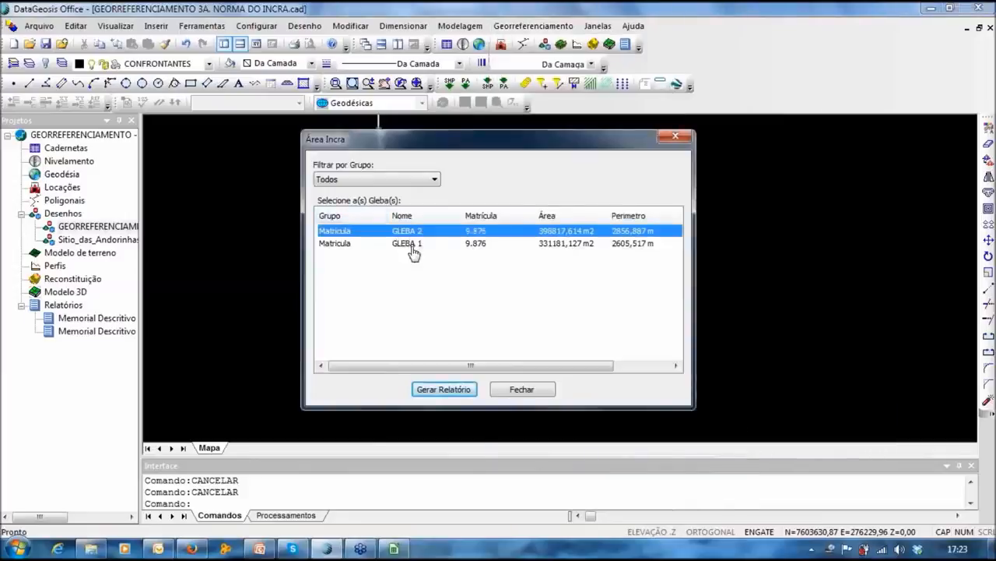
click(413, 244)
click(412, 231)
click(406, 244)
click(443, 389)
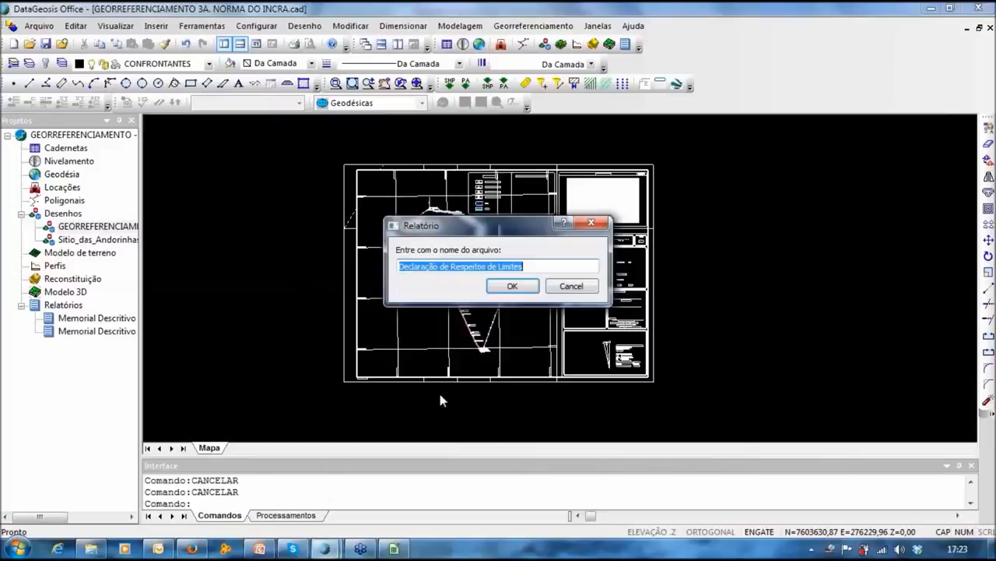
Step: Save the report with a ' - GLEBA 1' name suffix, review it, and return to the plant drawing
key(End)
text(- GLEBA)
key(BackSpace)
key(BackSpace)
text(BA 1)
click(505, 287)
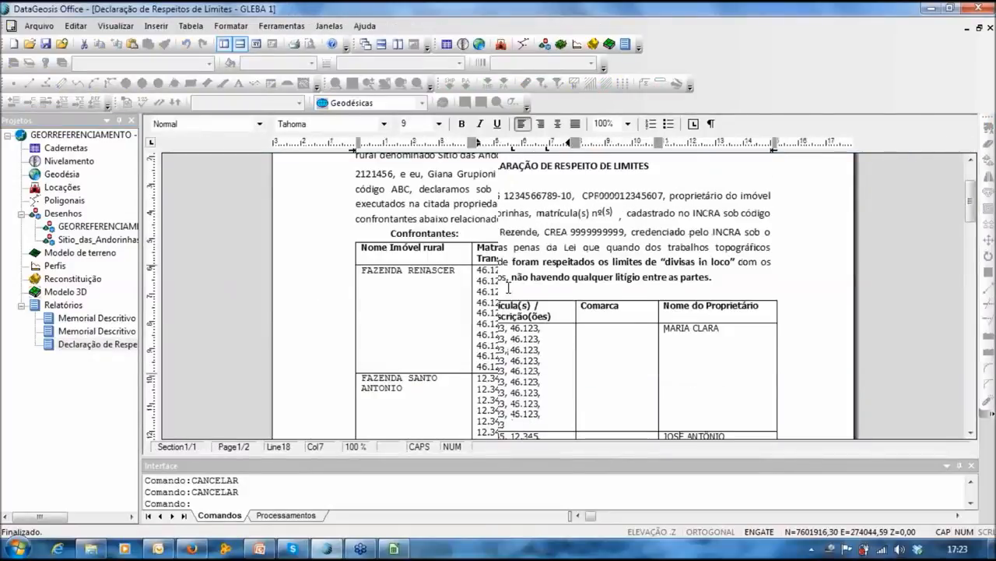
scroll(509, 288, down, 8)
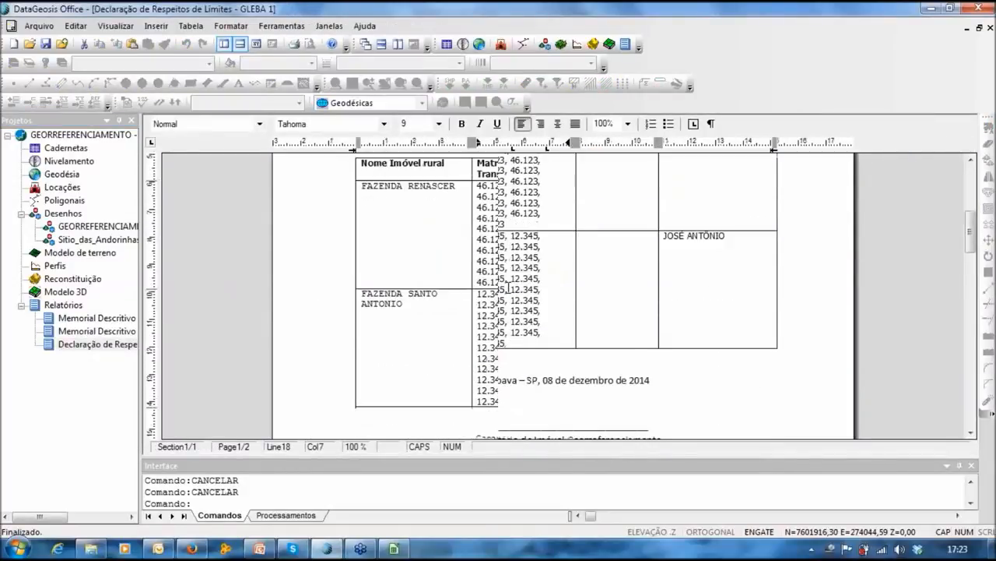
scroll(501, 263, up, 10)
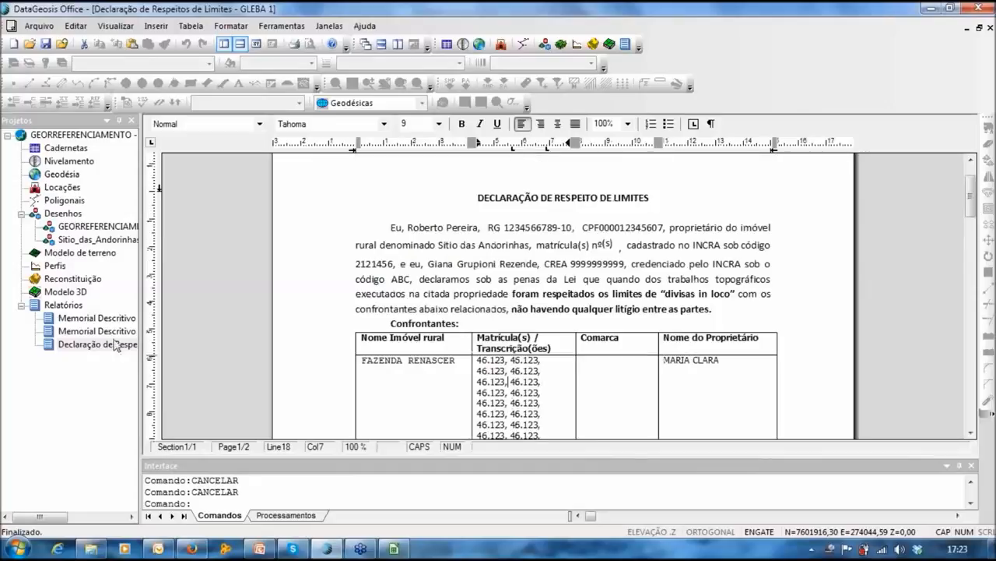
double_click(97, 228)
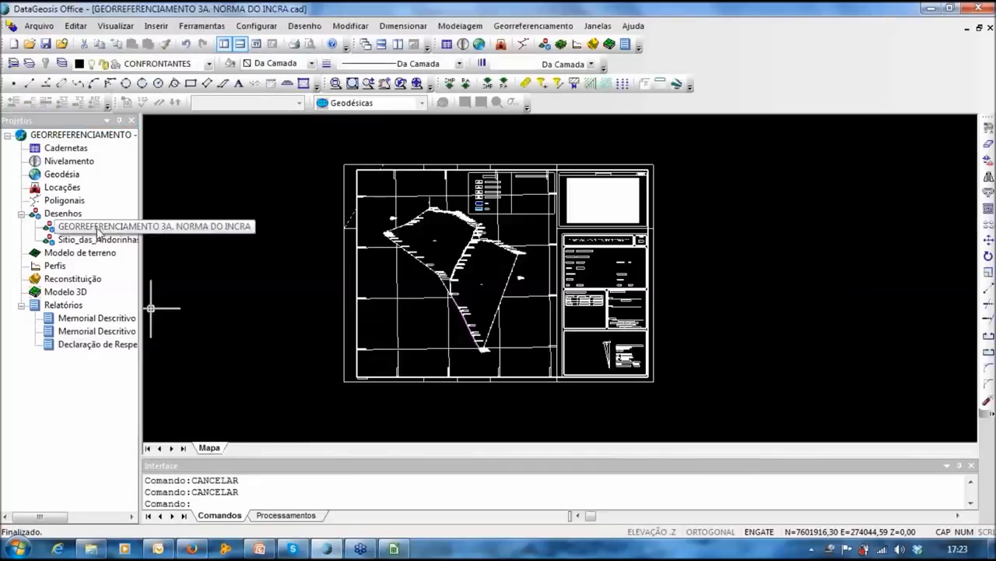
Step: Generate the Declaração de Respeito de Limites for GLEBA 2, saved with a ' - GLEBA 2' suffix
click(557, 28)
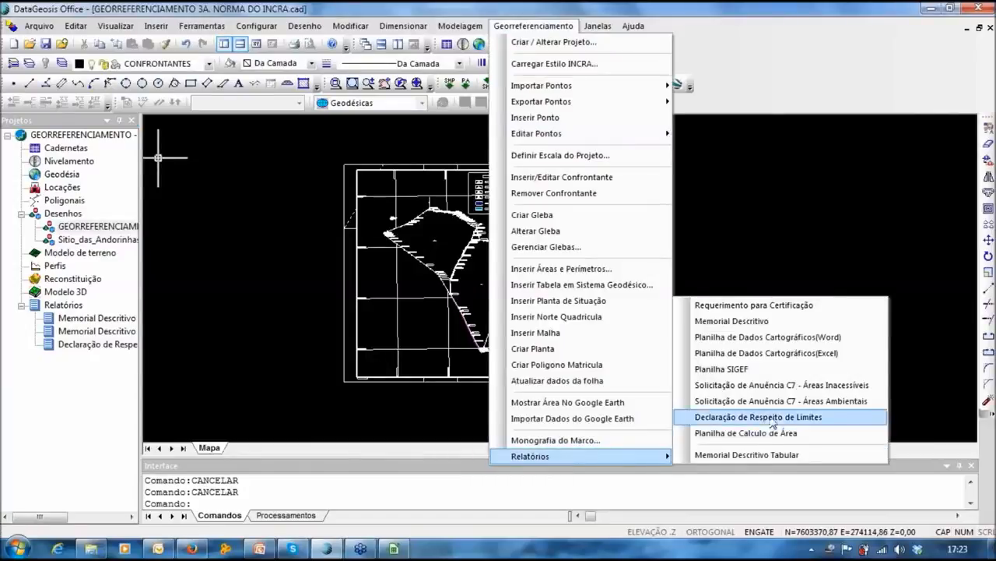
click(770, 416)
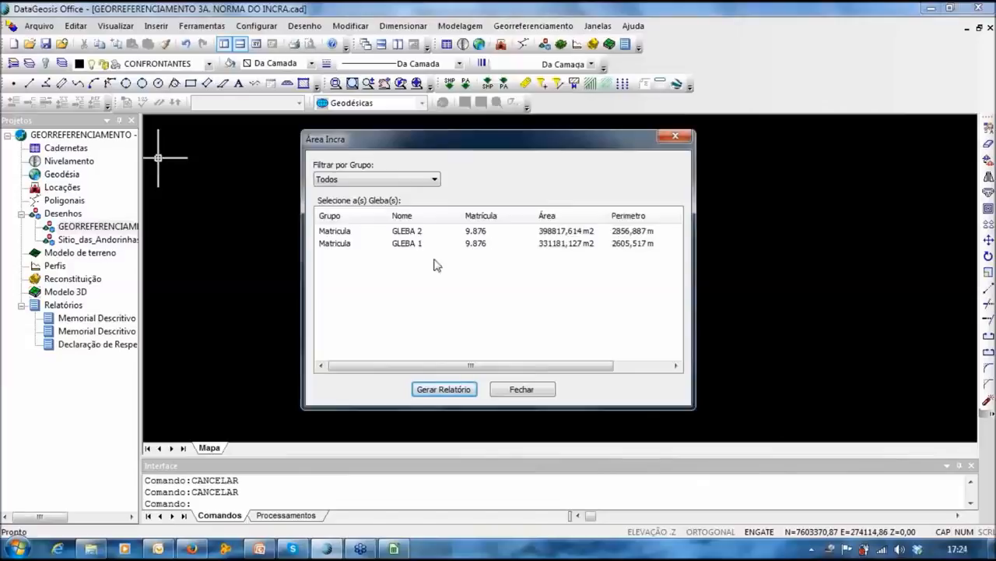
click(407, 232)
click(462, 392)
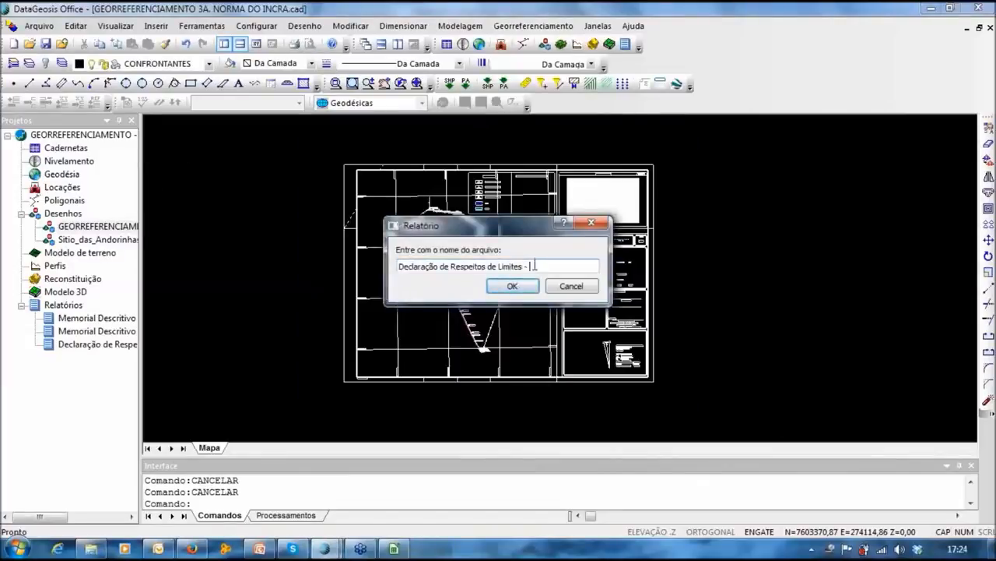
text(LEBA 2)
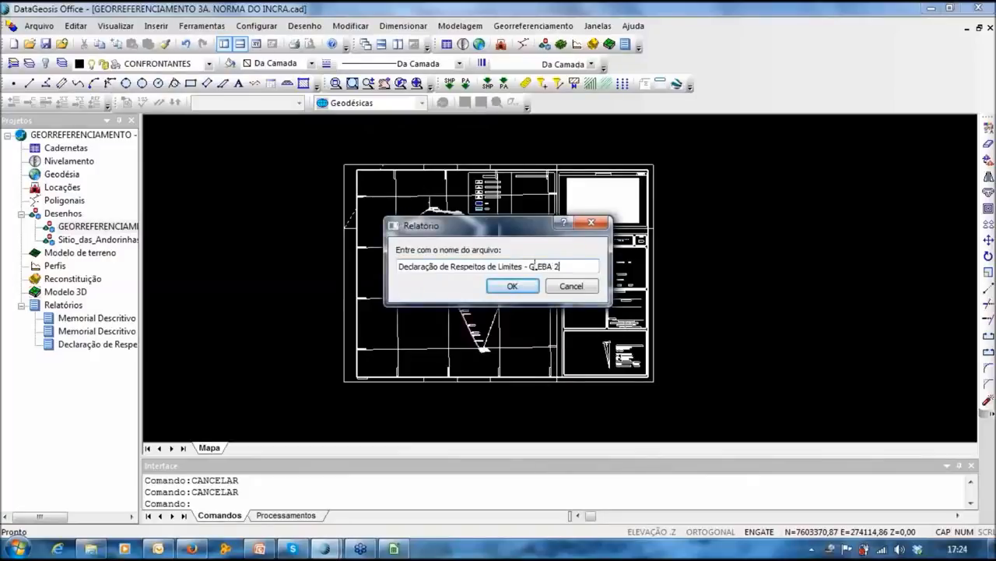
key(Return)
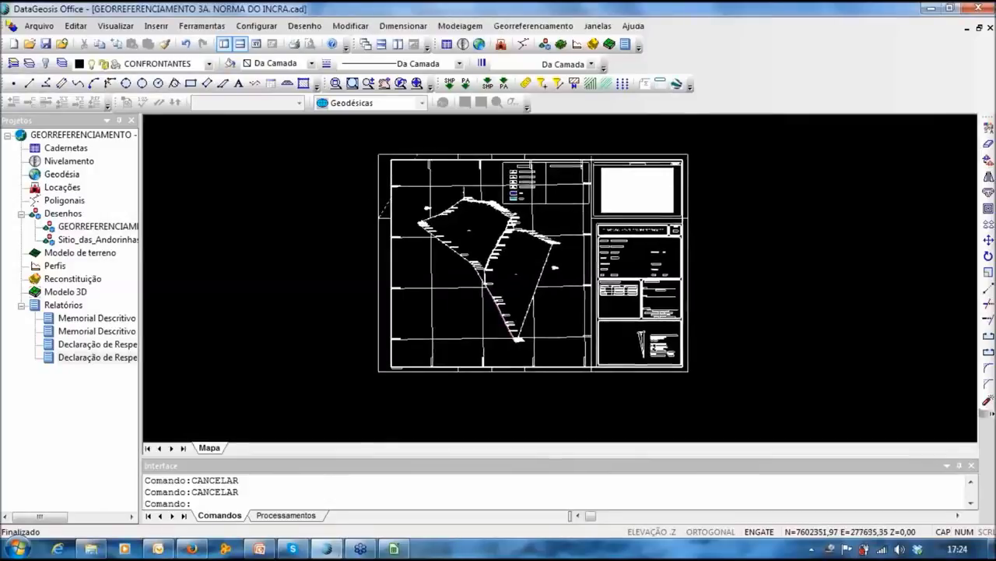
click(537, 25)
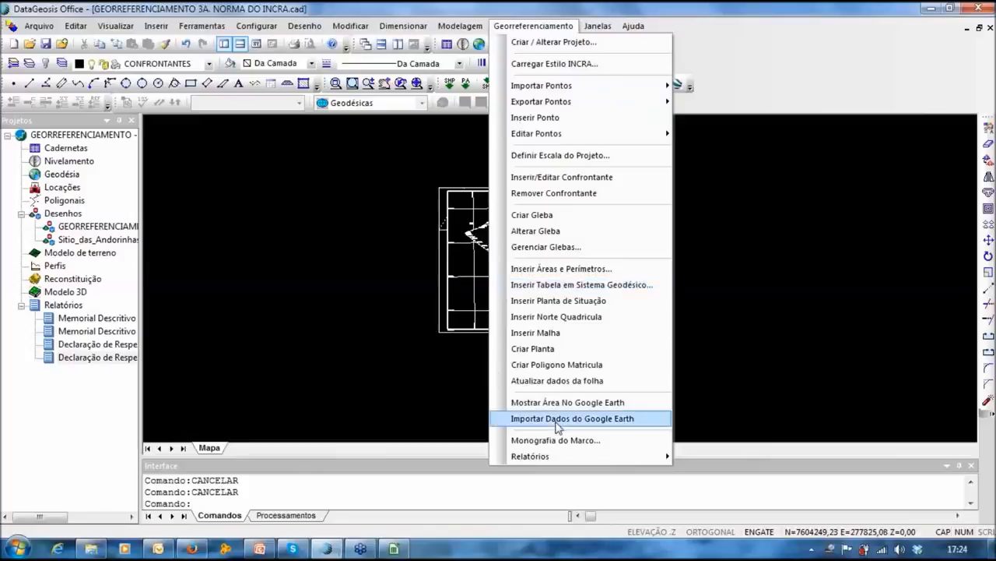
Step: Generate Requerimento para Certificação reports for both GLEBA 1 and GLEBA 2 with the default file name
mouse_move(550, 460)
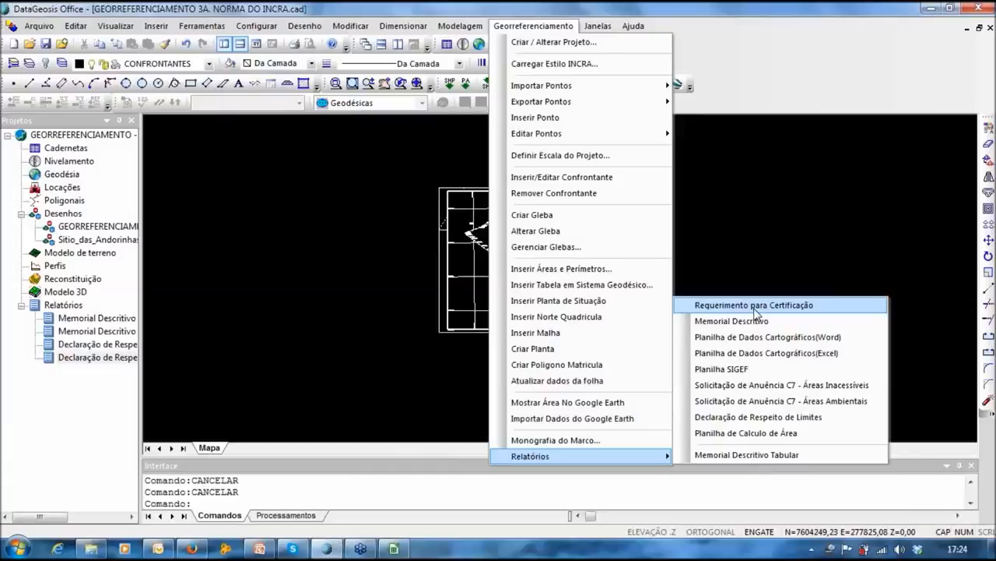
click(823, 353)
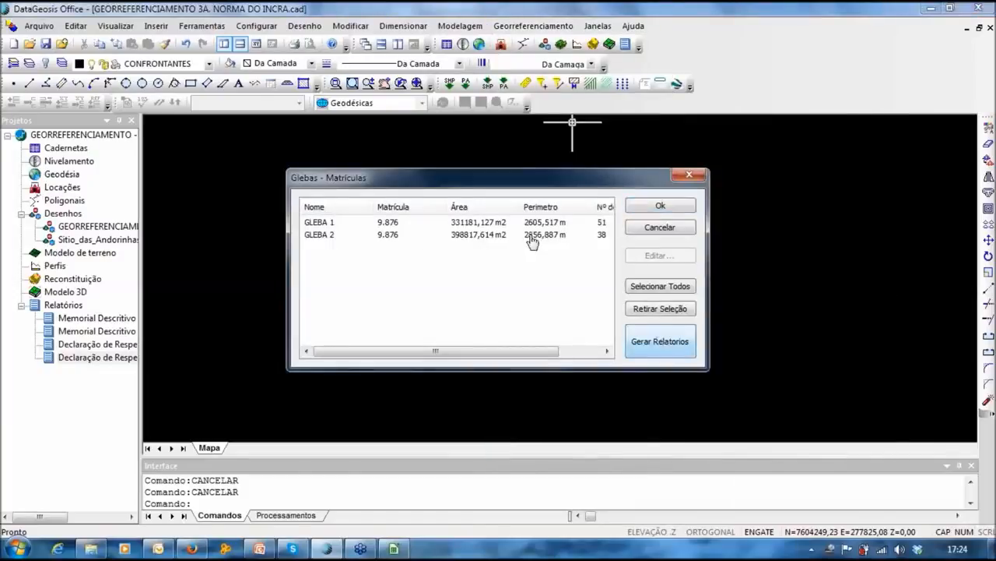
click(660, 287)
click(660, 342)
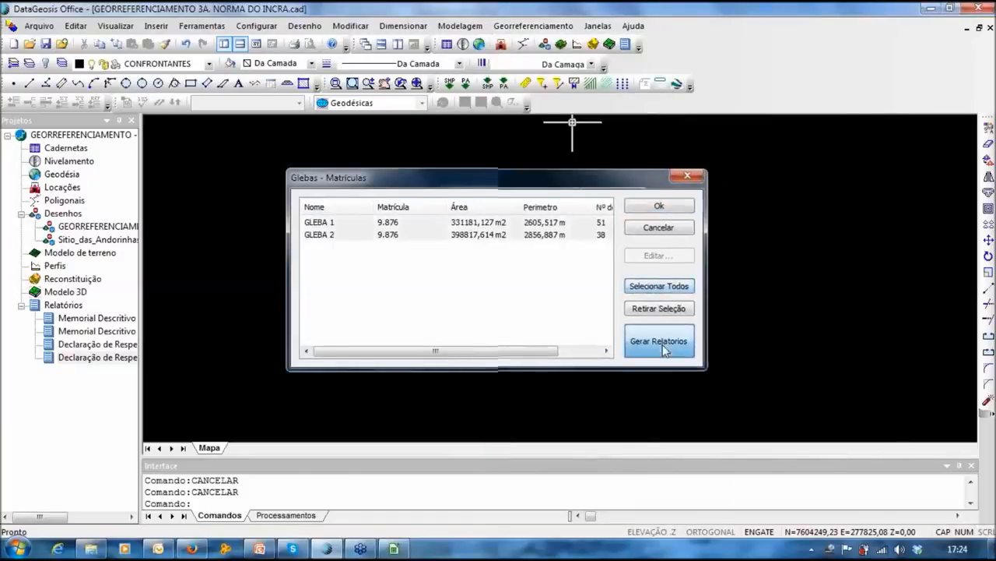
click(518, 286)
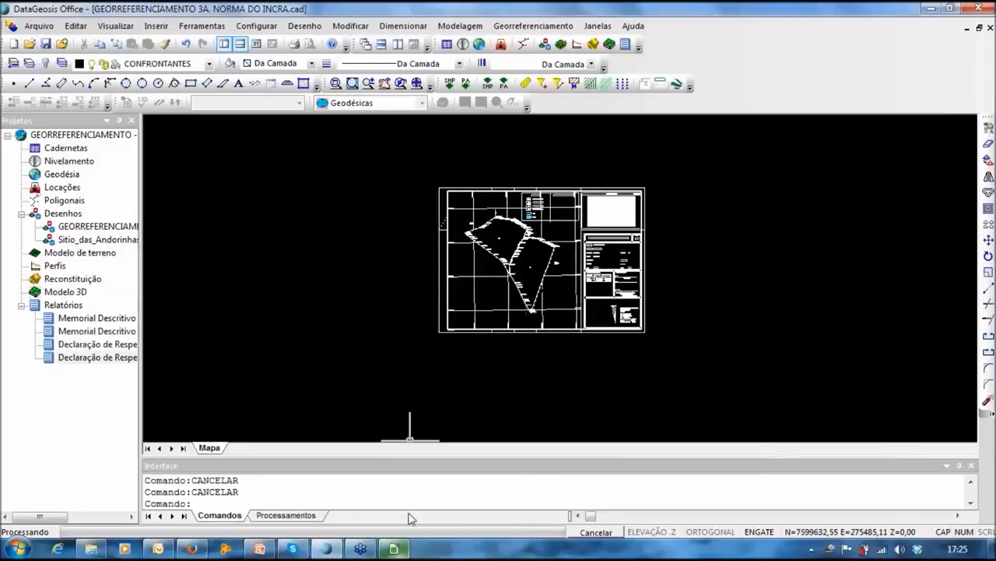
middle_drag(424, 340, 387, 376)
scroll(446, 346, up, 1)
scroll(447, 347, down, 2)
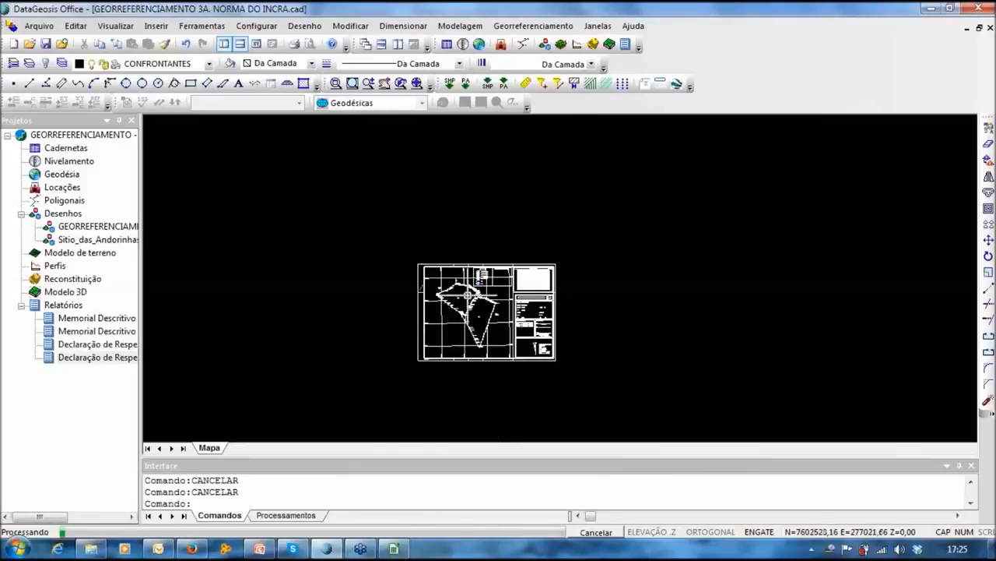
middle_drag(466, 294, 499, 243)
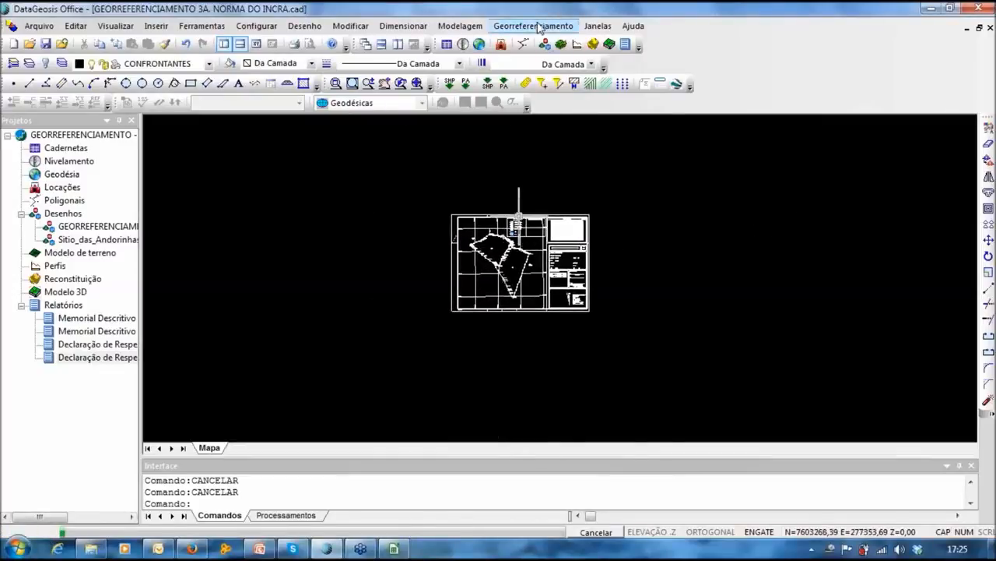
click(537, 26)
Step: Export the Planilha SIGEF spreadsheet for the GEORREFERENCIAMENTO 3A project
mouse_move(592, 456)
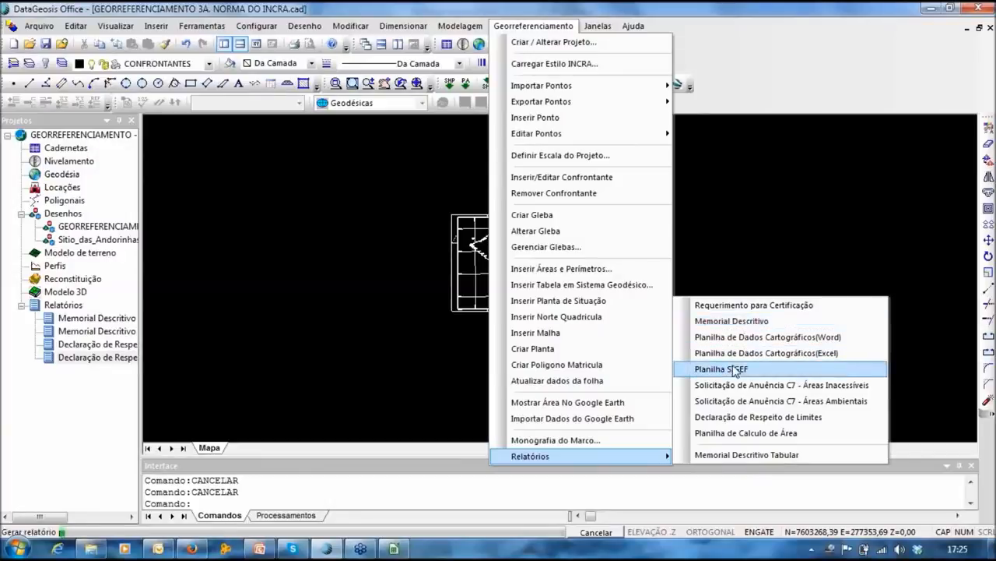
click(537, 14)
click(548, 26)
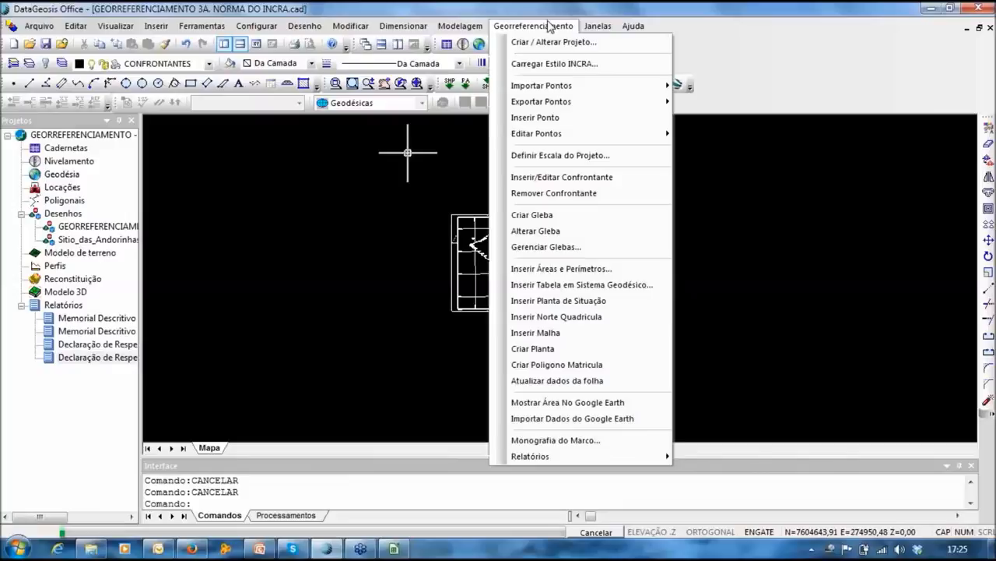
click(548, 26)
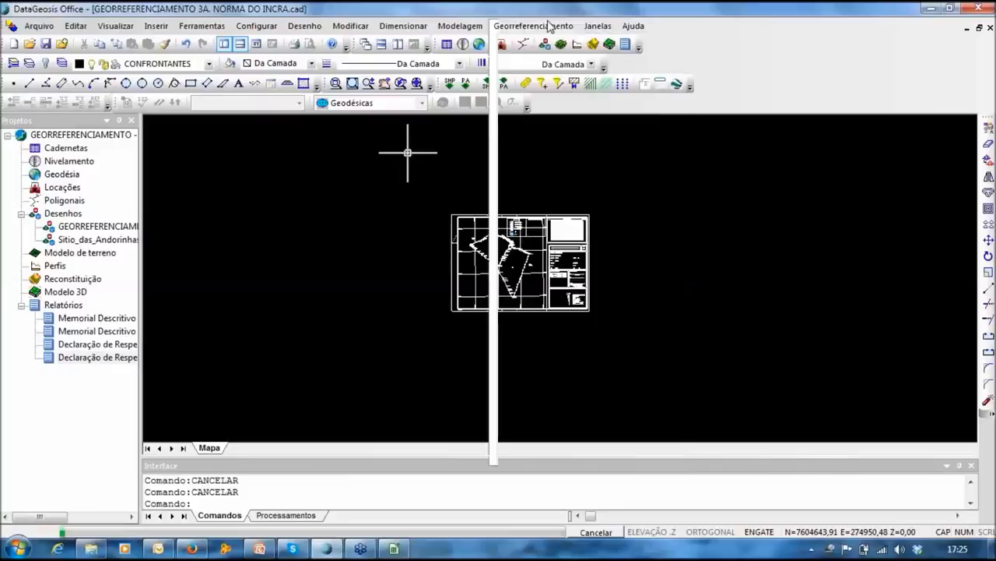
middle_drag(528, 245, 571, 250)
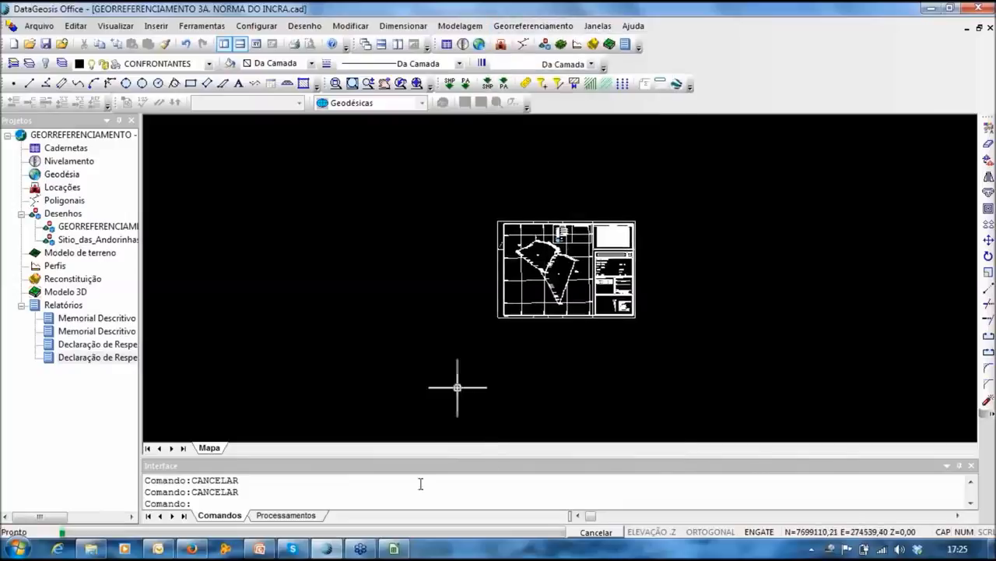
Step: Review the SIGEF spreadsheet's identificacao sheet and Natureza da área options, then switch to PowerPoint
mouse_move(394, 549)
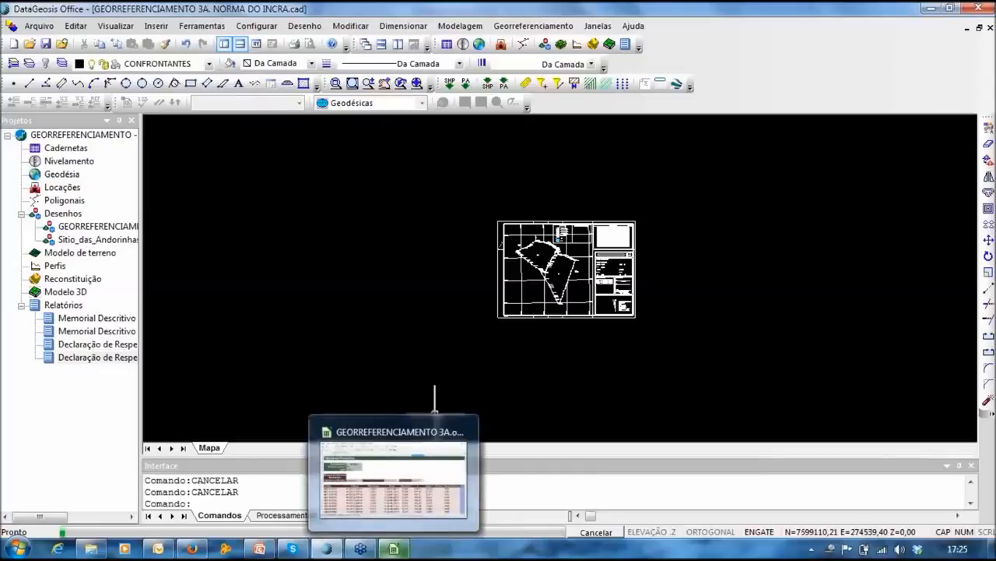
click(394, 549)
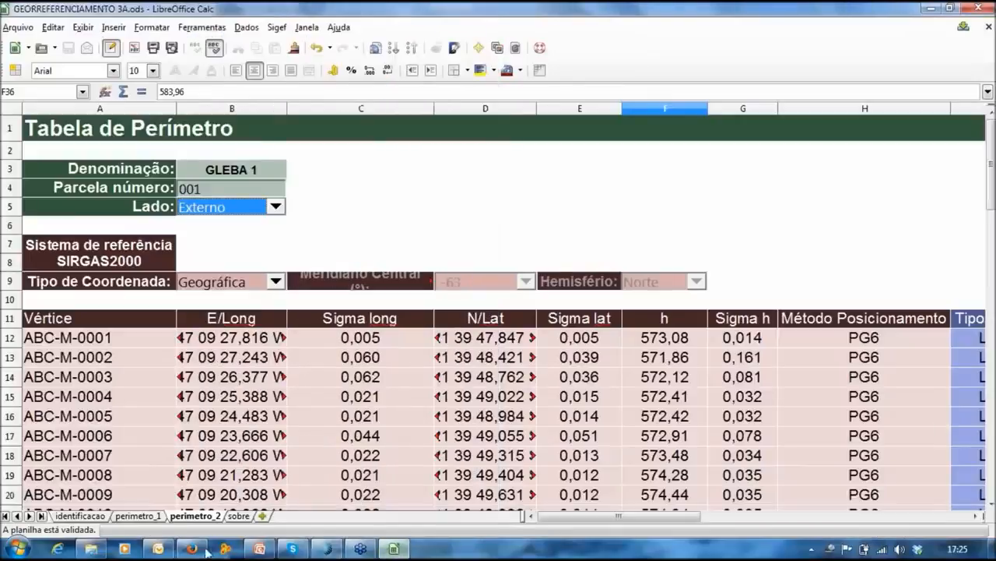
click(101, 516)
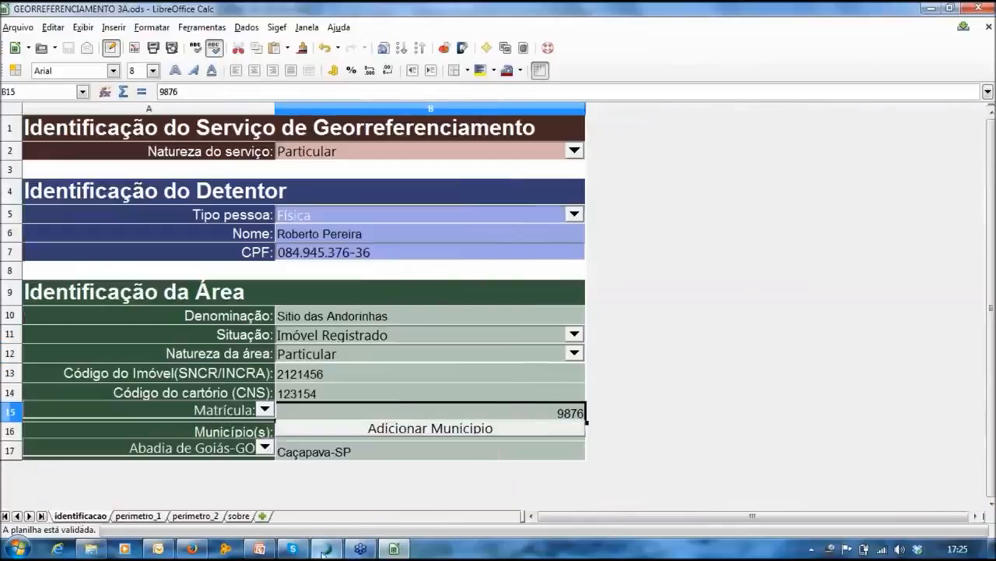
click(739, 322)
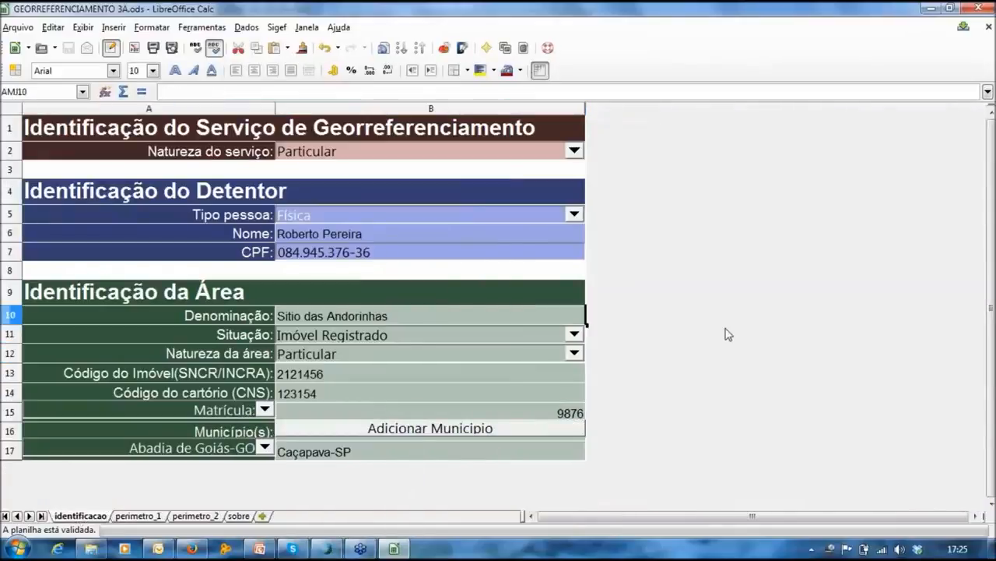
click(329, 352)
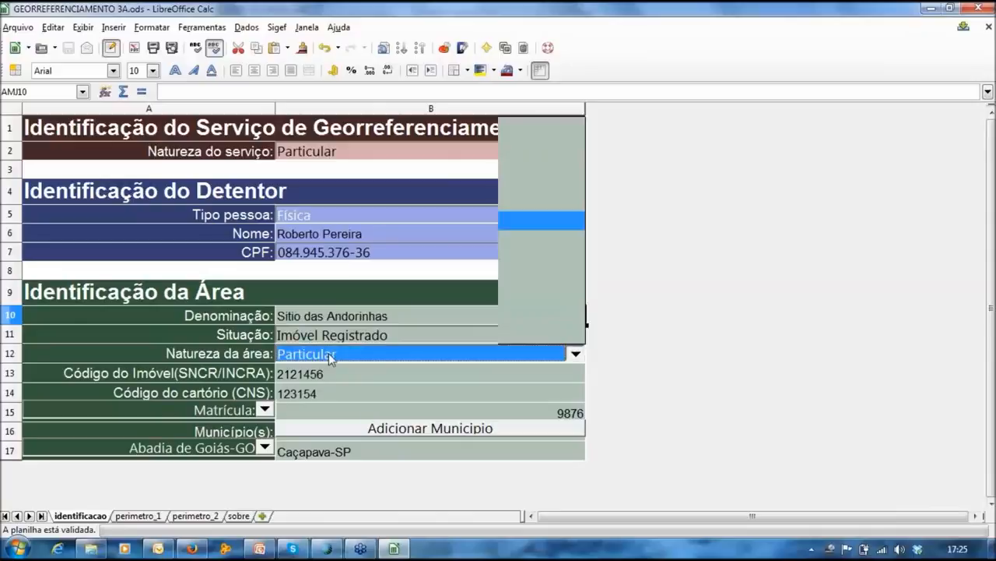
click(265, 552)
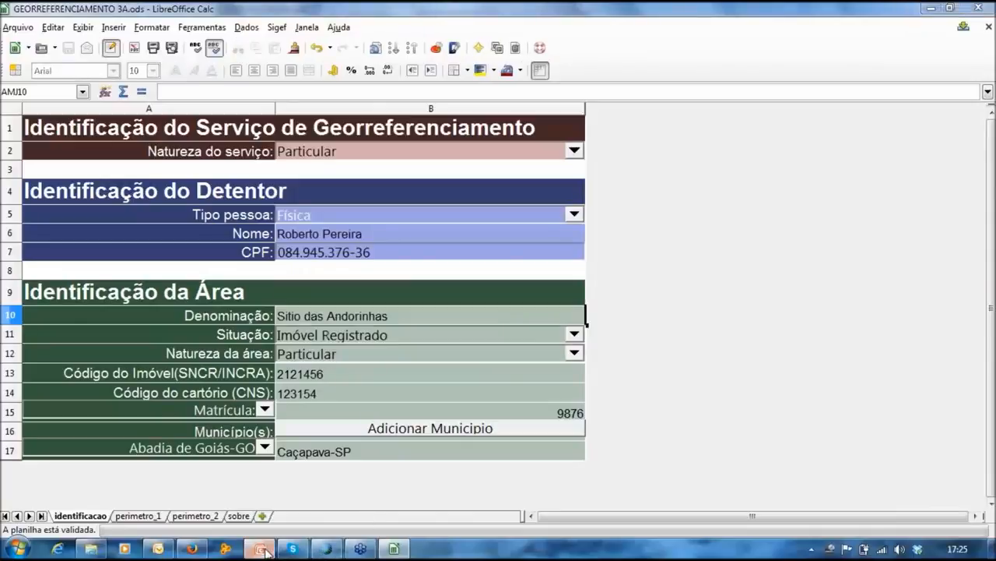